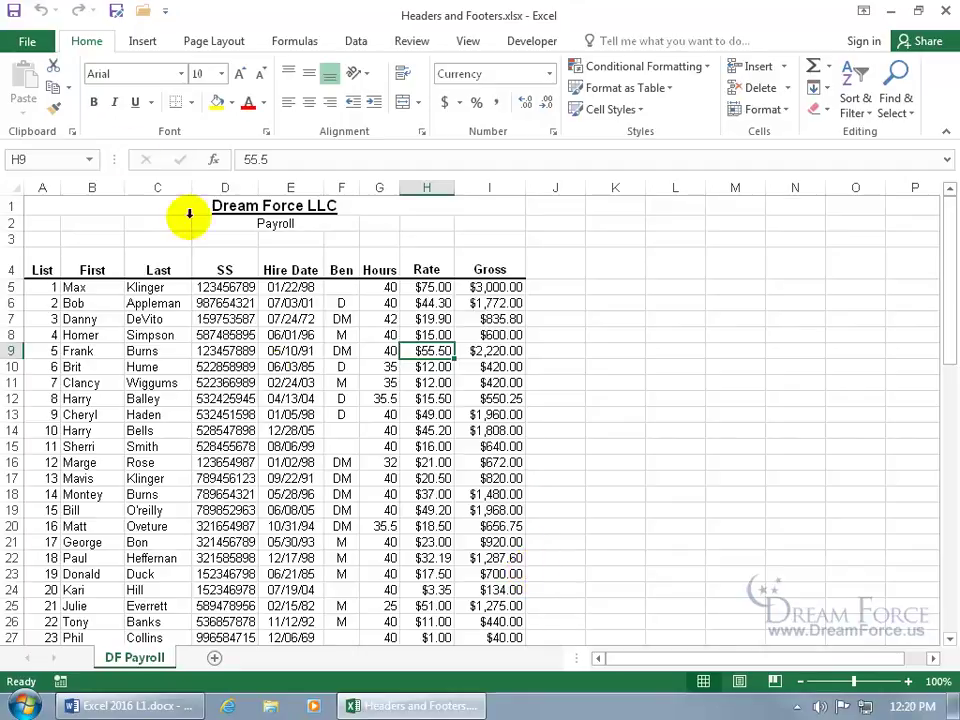
{"action": "left_click", "coordinate": [28, 43]}
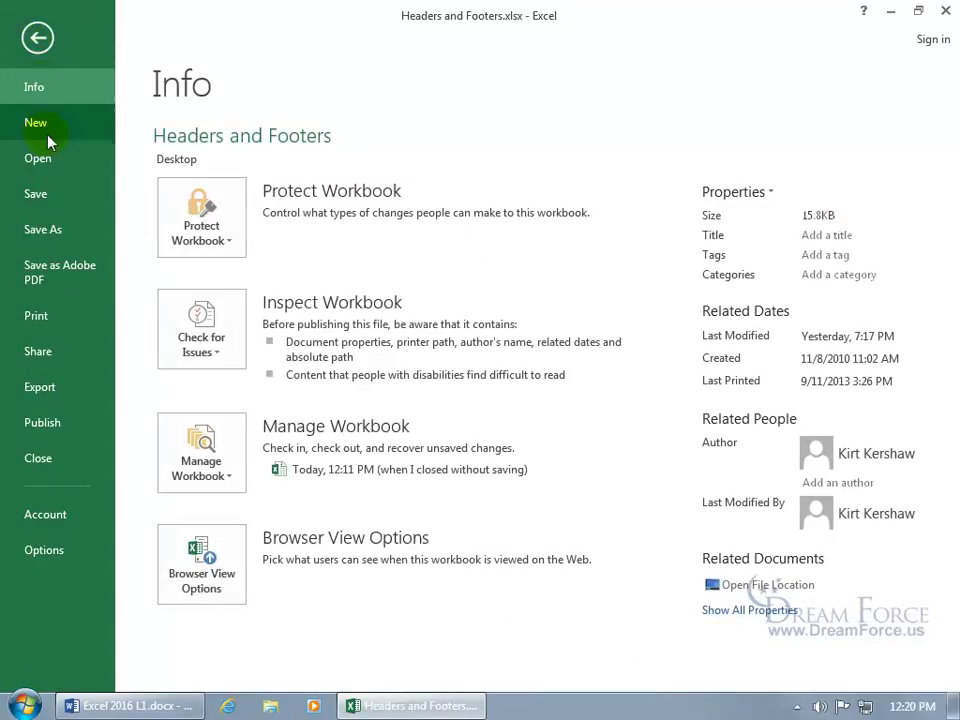
{"action": "left_click", "coordinate": [61, 315]}
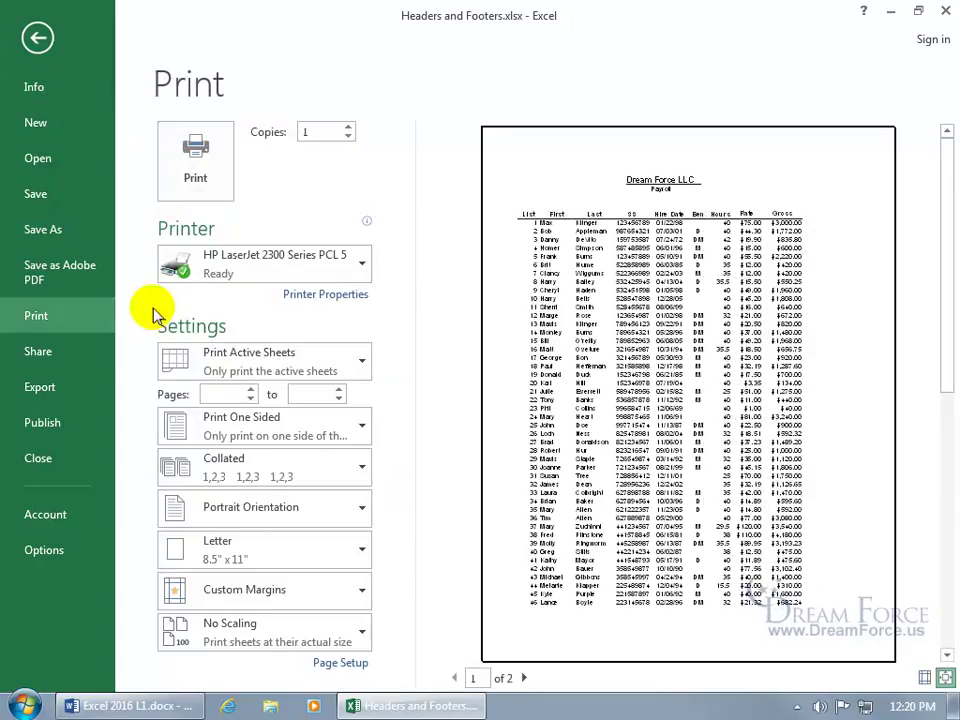
{"action": "left_click", "coordinate": [342, 664]}
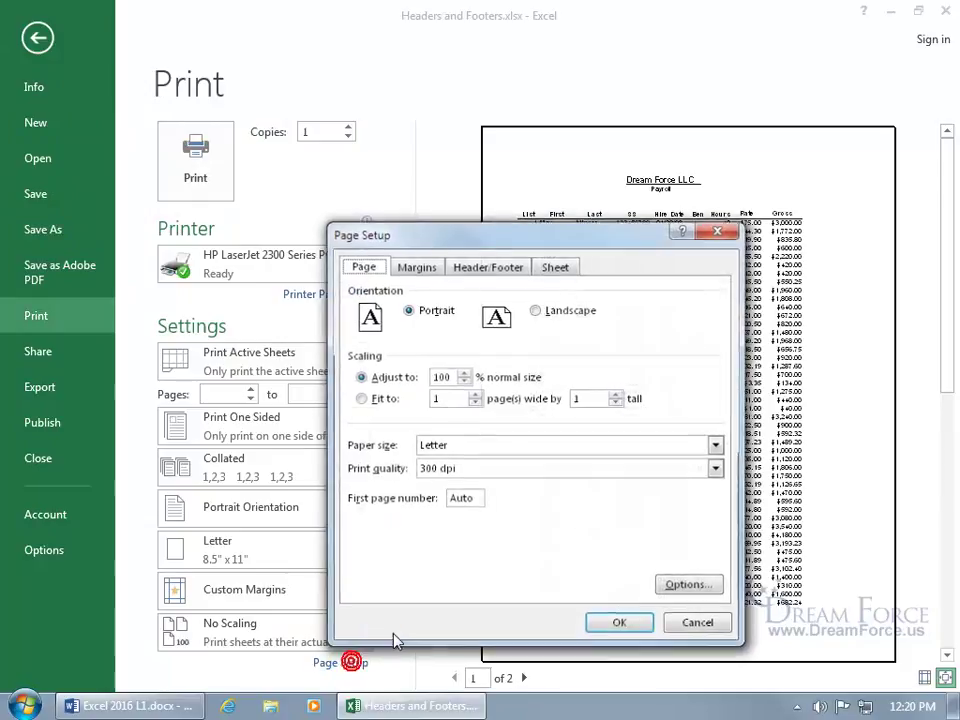
{"action": "left_click", "coordinate": [487, 272]}
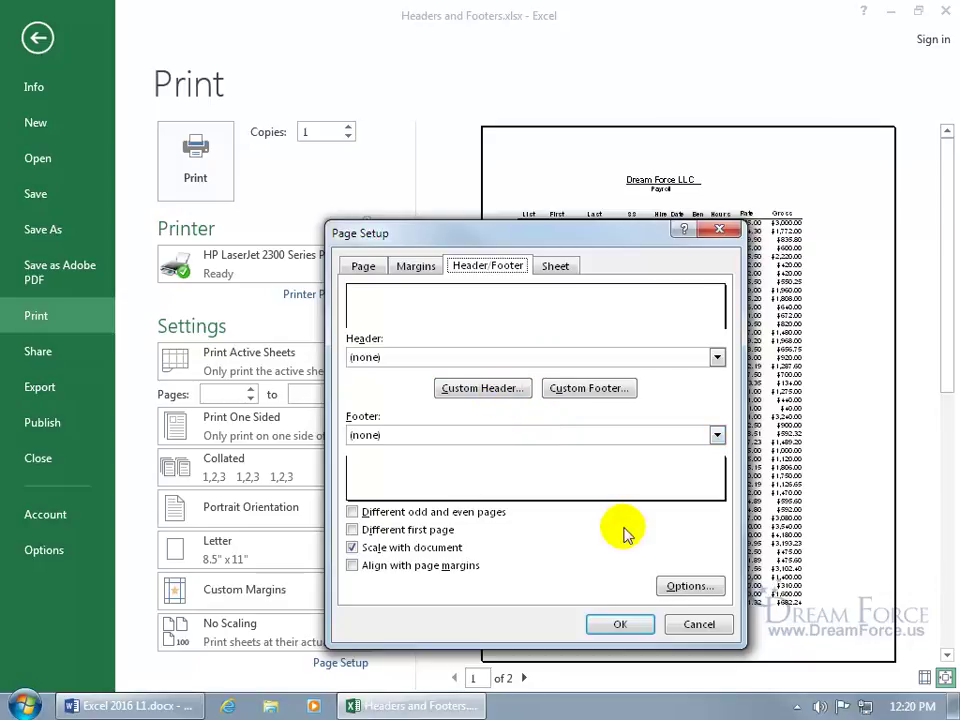
{"action": "left_click", "coordinate": [692, 625]}
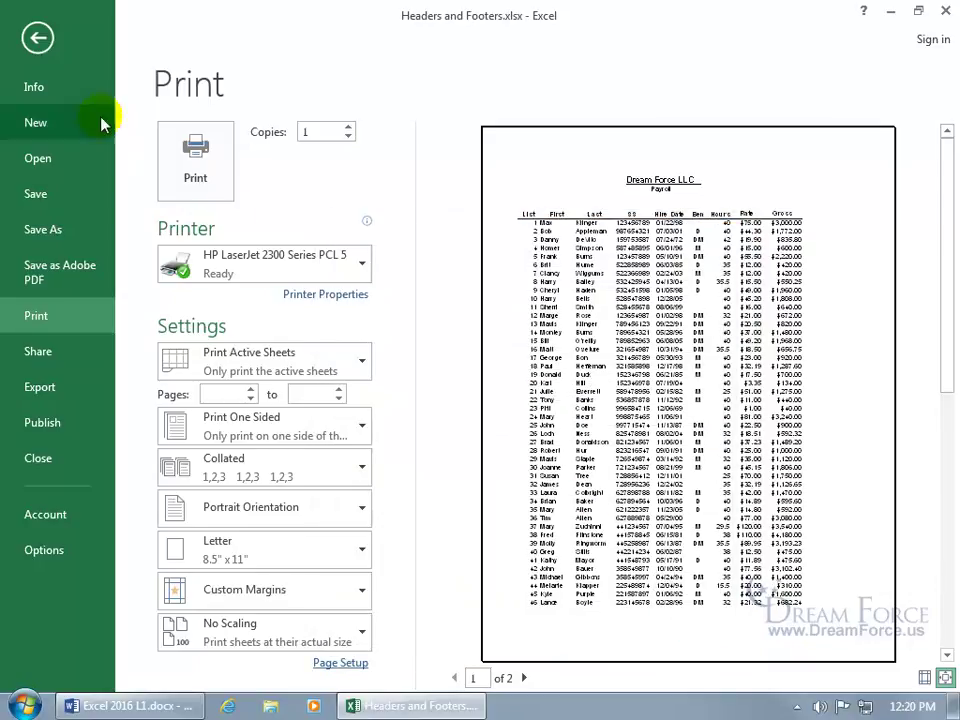
{"action": "left_click", "coordinate": [35, 38]}
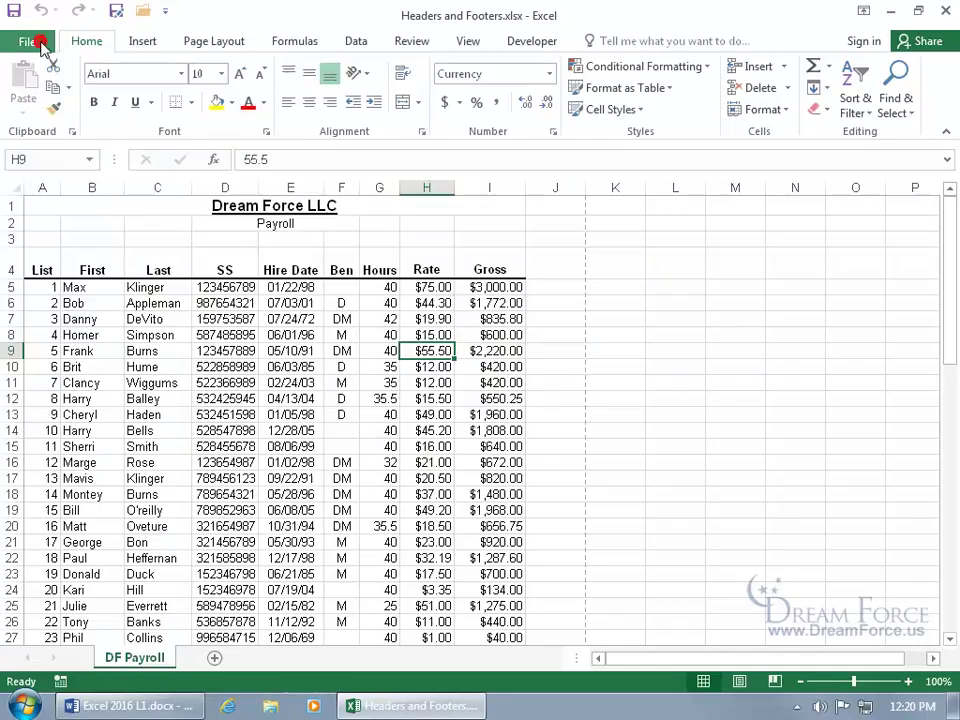
Create a custom header in the page setup with the author's full name in its left section
{"action": "left_click", "coordinate": [213, 42]}
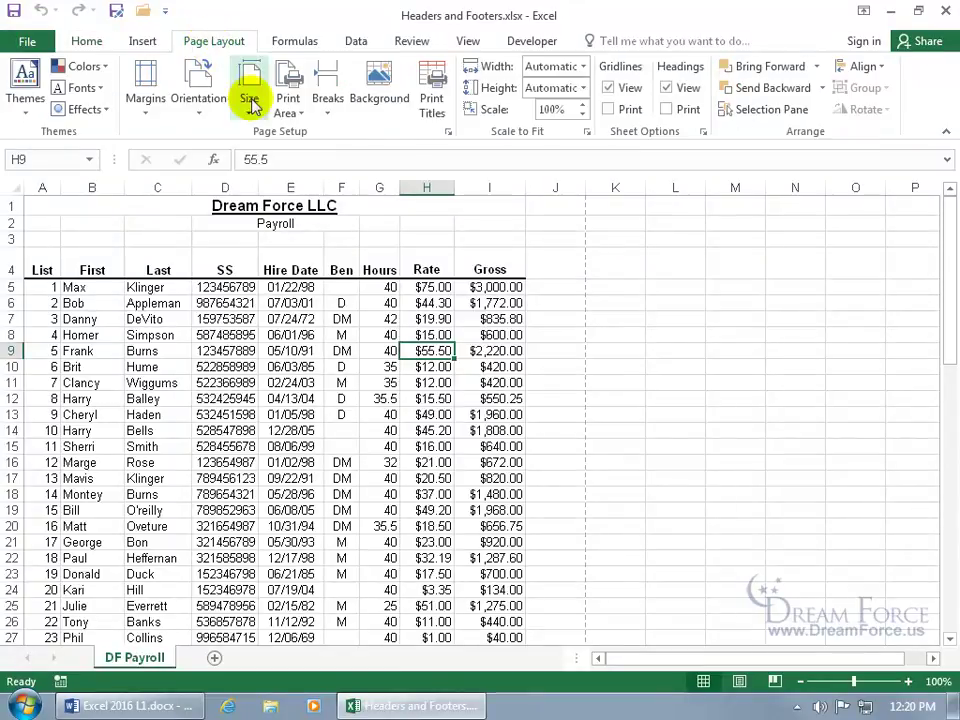
{"action": "left_click", "coordinate": [447, 133]}
{"action": "left_click", "coordinate": [488, 266]}
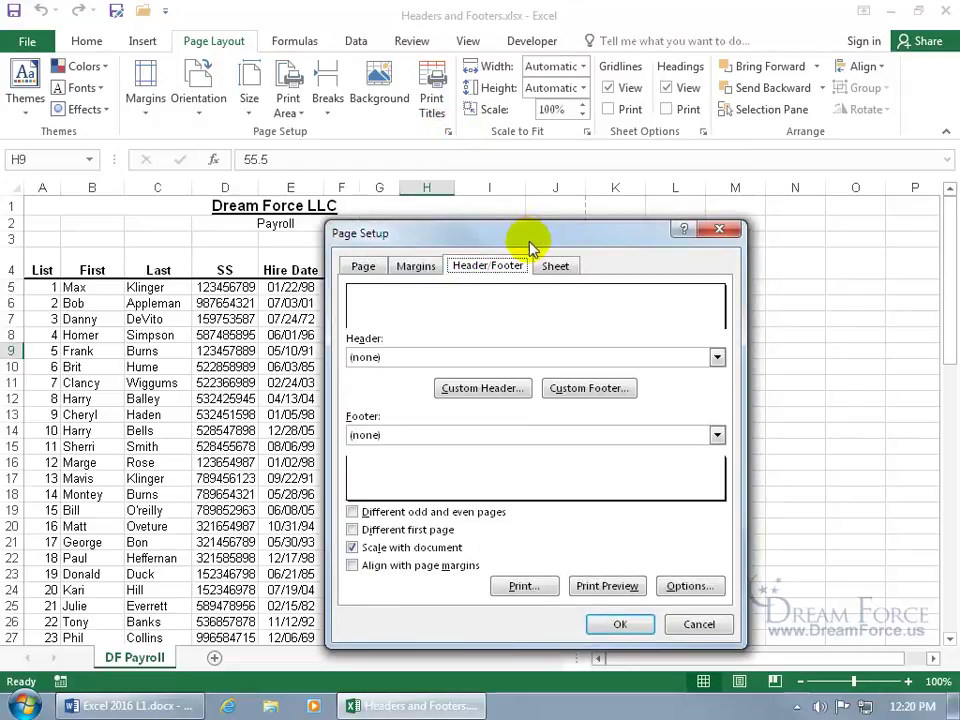
{"action": "left_click", "coordinate": [484, 394]}
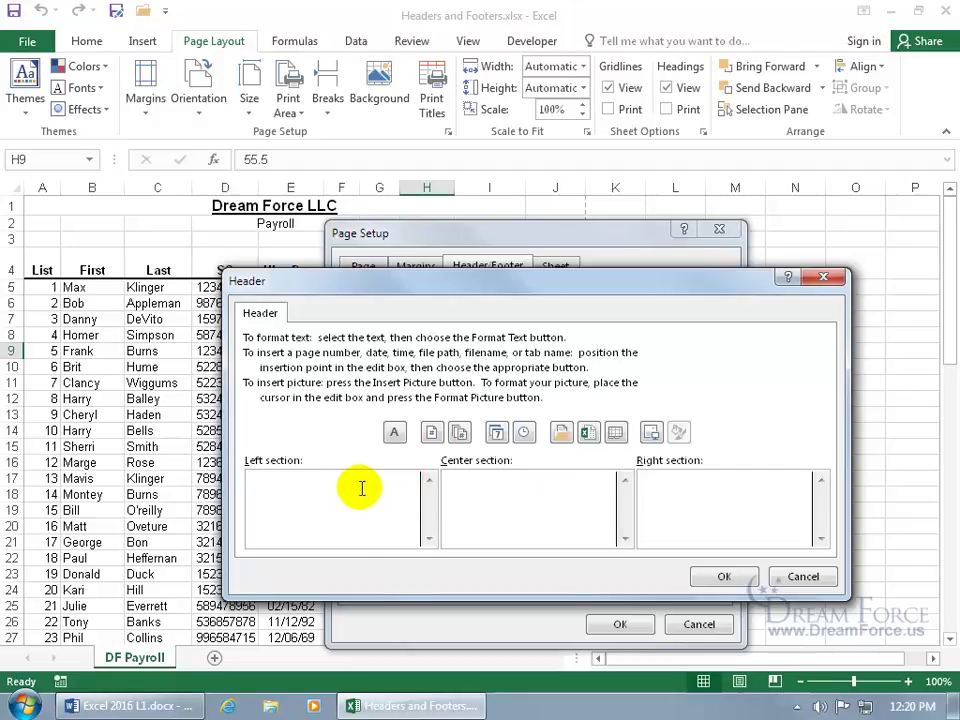
{"action": "type", "text": "Kirt Kershaw"}
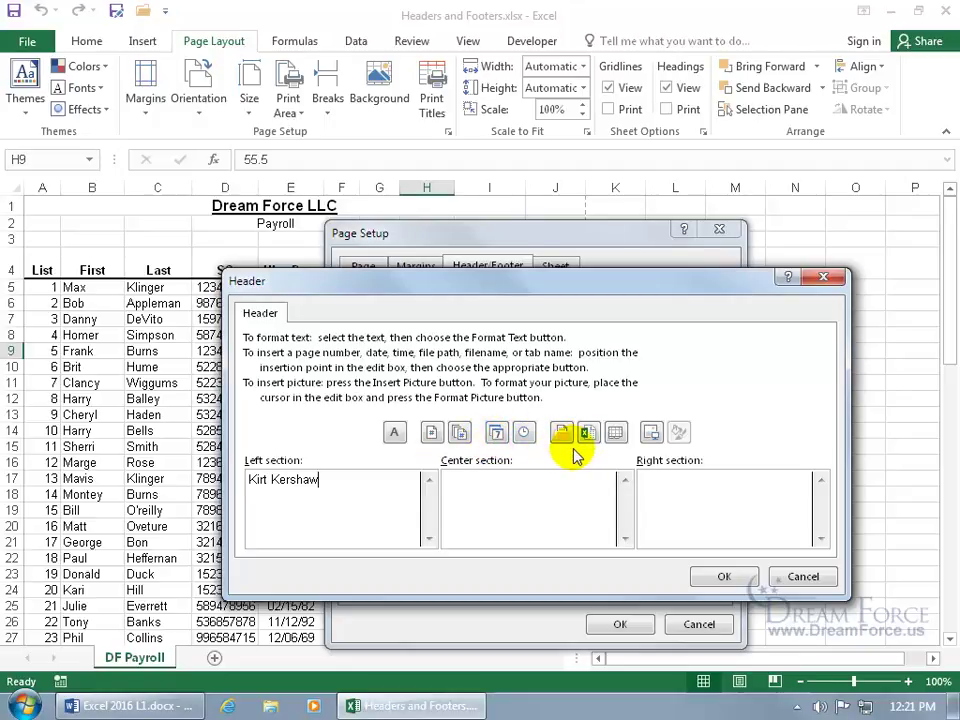
Format the name in the left header section as bold italic, size 14, in red, and accept the custom header
{"action": "left_click_drag", "start_coordinate": [321, 479], "coordinate": [250, 479]}
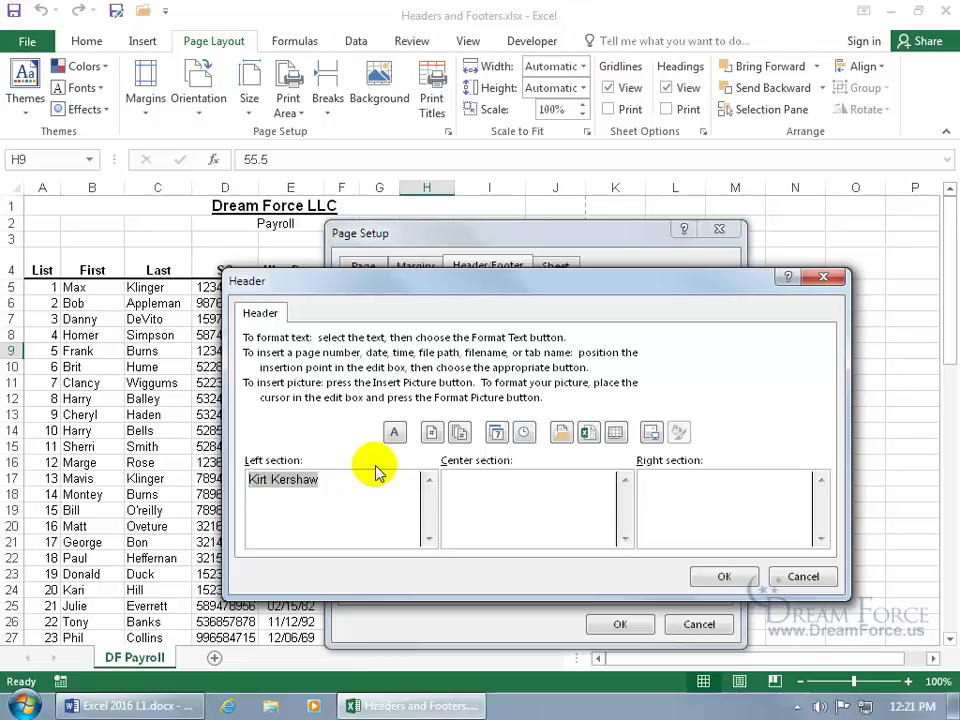
{"action": "left_click", "coordinate": [393, 432]}
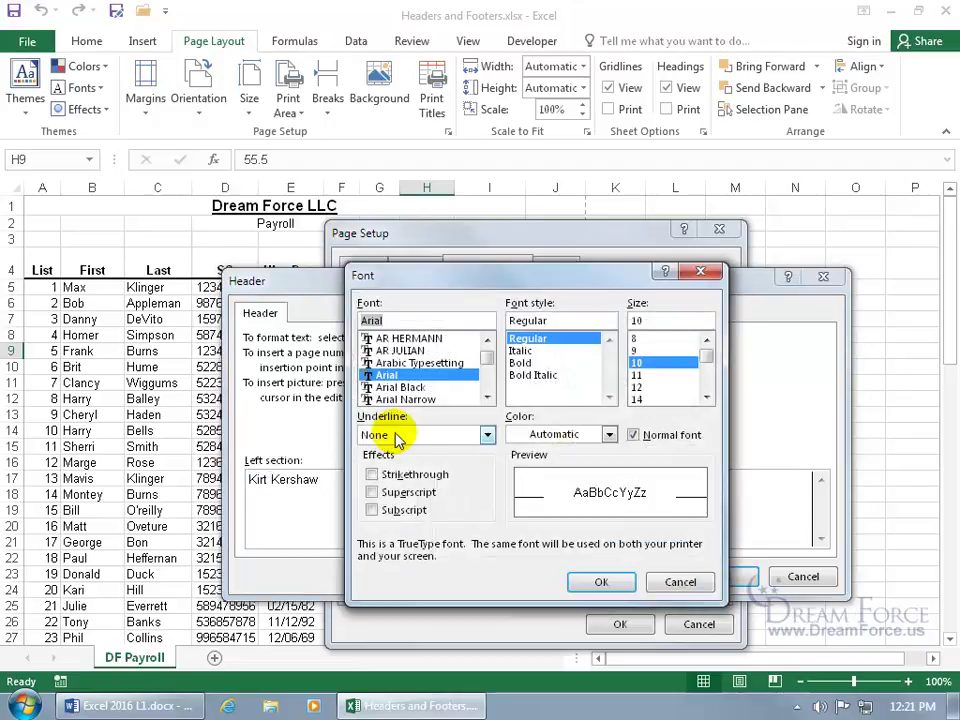
{"action": "left_click", "coordinate": [525, 375]}
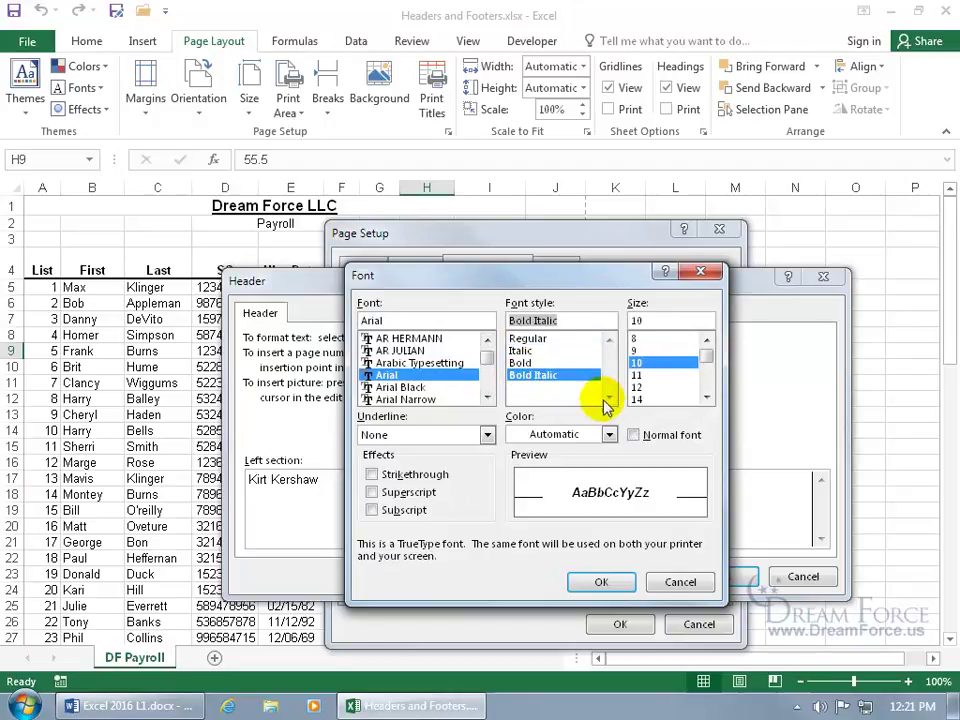
{"action": "left_click", "coordinate": [638, 399]}
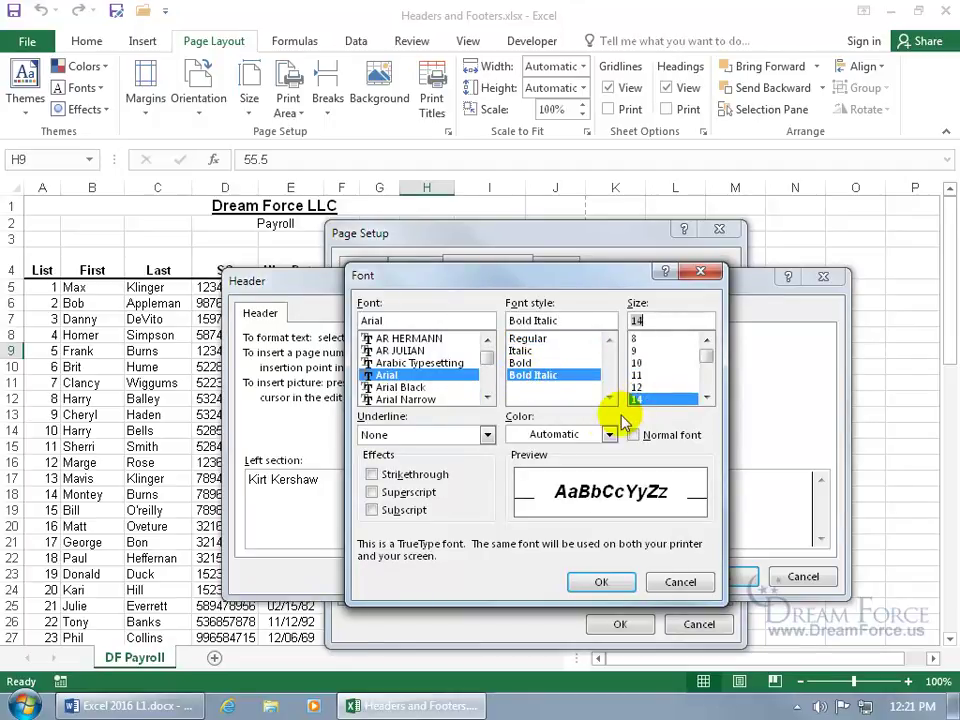
{"action": "left_click", "coordinate": [609, 434]}
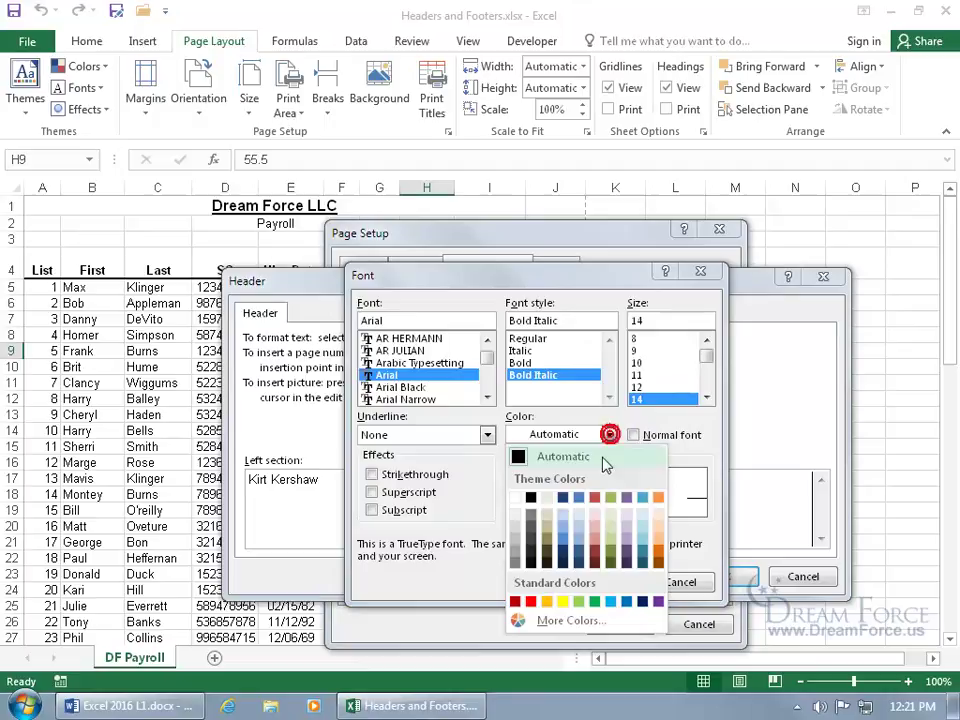
{"action": "left_click", "coordinate": [530, 601]}
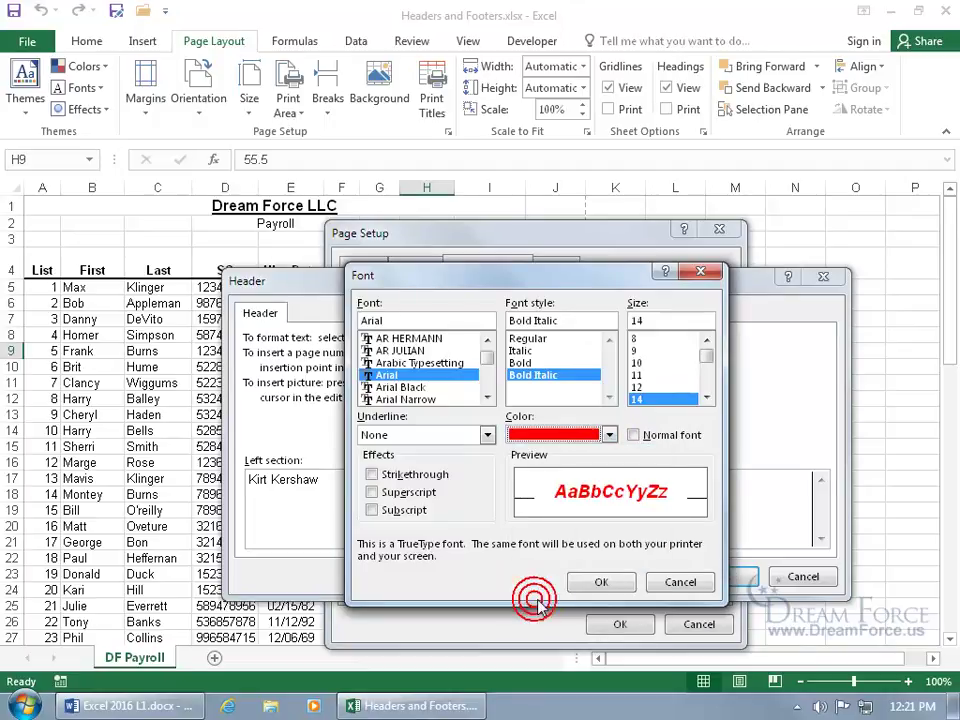
{"action": "left_click", "coordinate": [594, 582]}
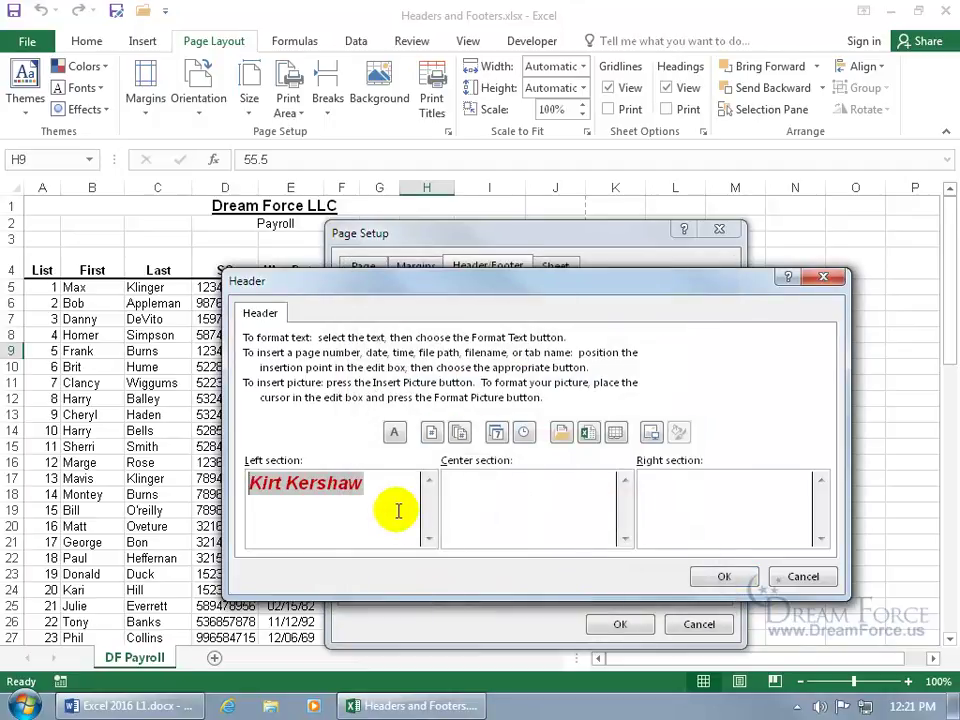
{"action": "left_click", "coordinate": [730, 576]}
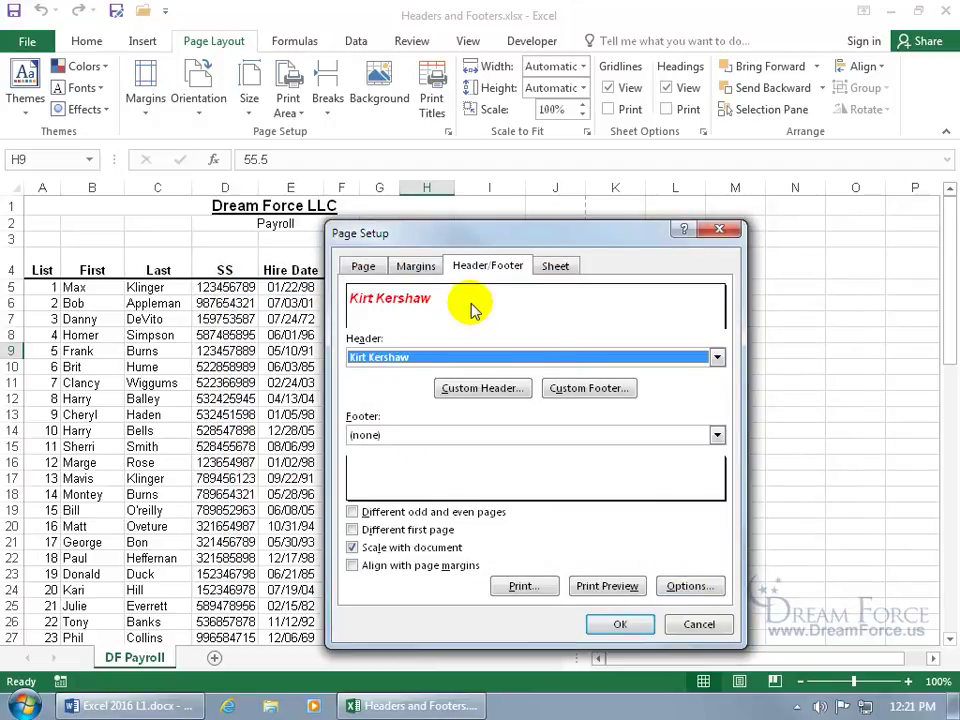
Create a custom footer with the current date field in its right section
{"action": "left_click", "coordinate": [591, 390]}
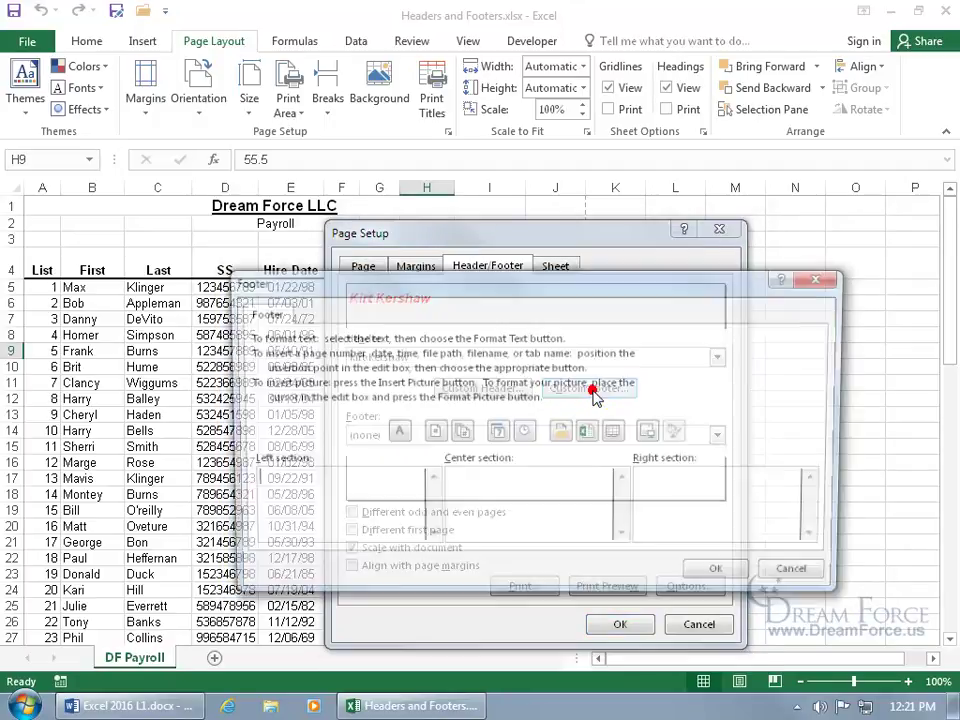
{"action": "left_click", "coordinate": [658, 481]}
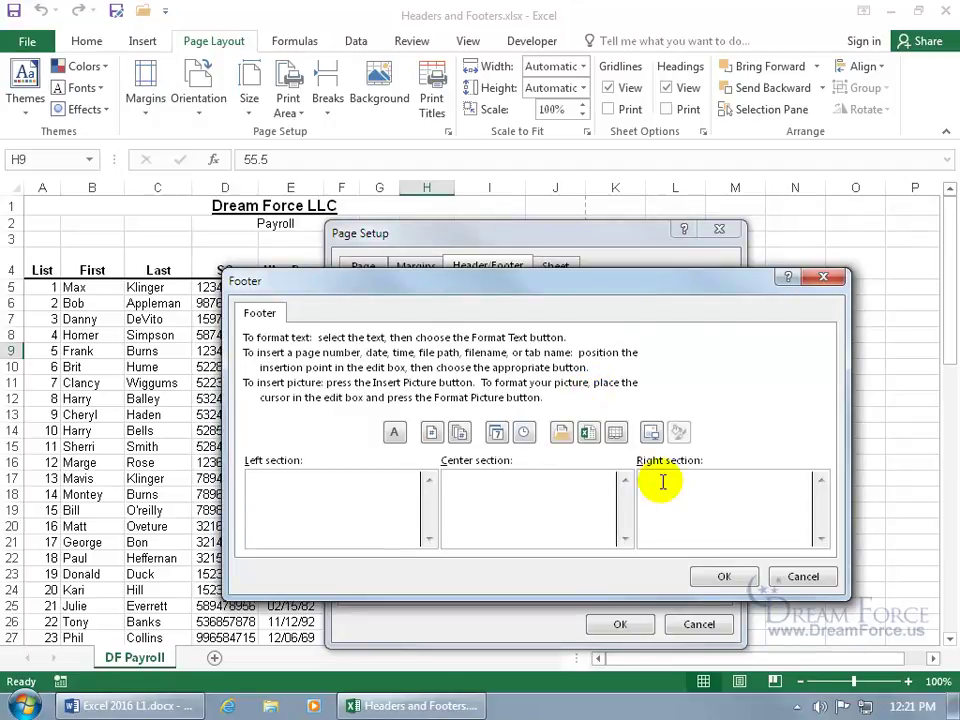
{"action": "left_click", "coordinate": [497, 435]}
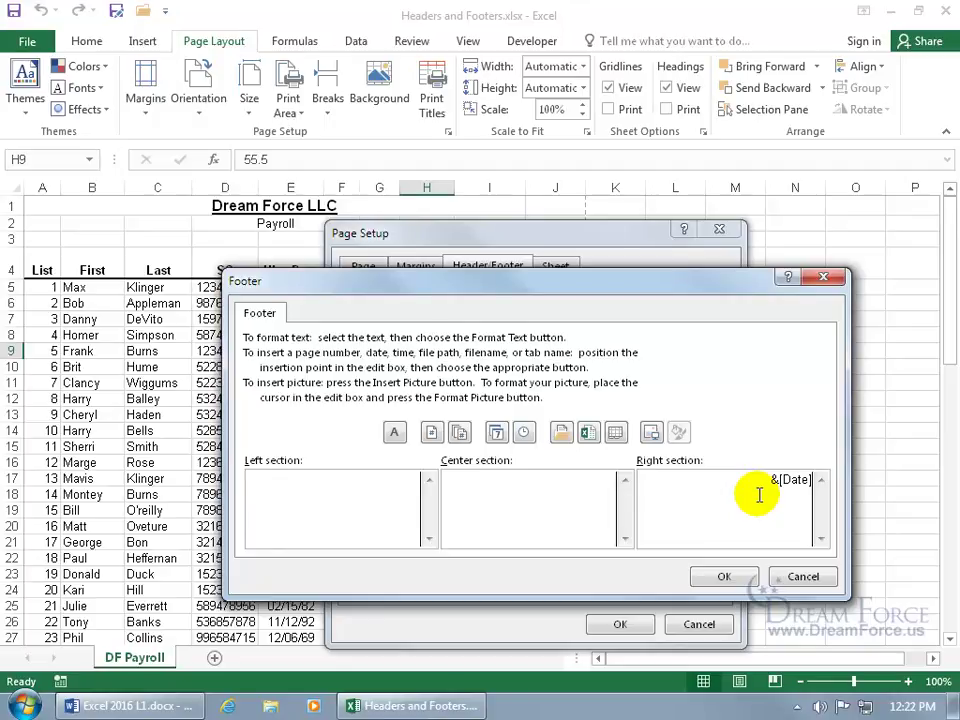
{"action": "left_click", "coordinate": [729, 576]}
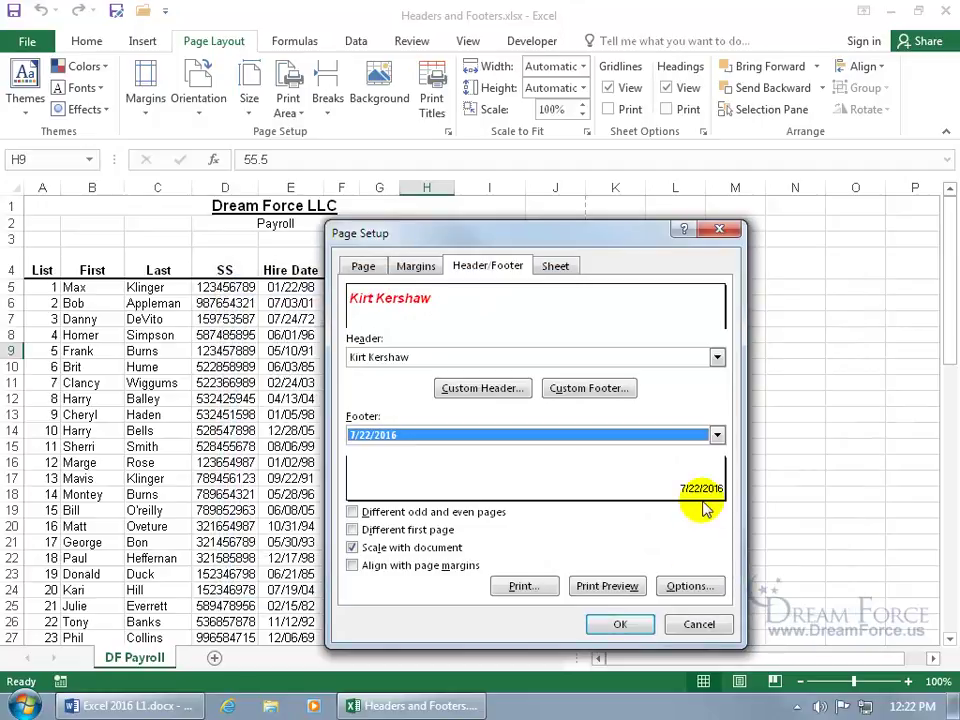
Preview both printed pages to examine the header and the footer date up close, and return to the worksheet
{"action": "left_click", "coordinate": [628, 586]}
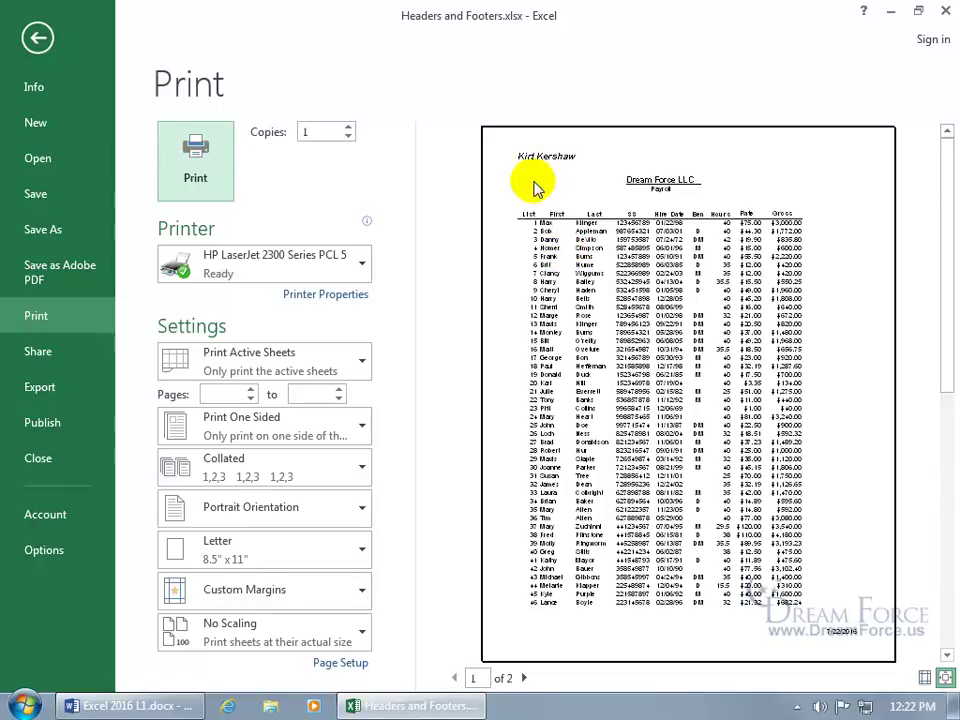
{"action": "left_click", "coordinate": [944, 678]}
{"action": "left_click_drag", "start_coordinate": [703, 655], "coordinate": [885, 658]}
{"action": "left_click_drag", "start_coordinate": [927, 319], "coordinate": [926, 605]}
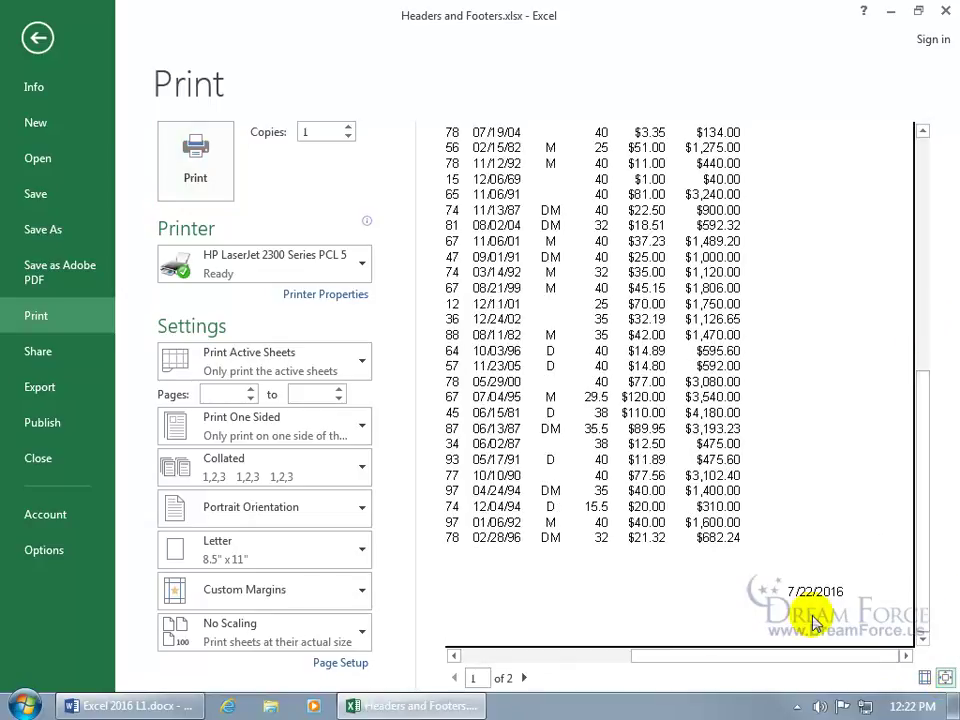
{"action": "left_click", "coordinate": [523, 678]}
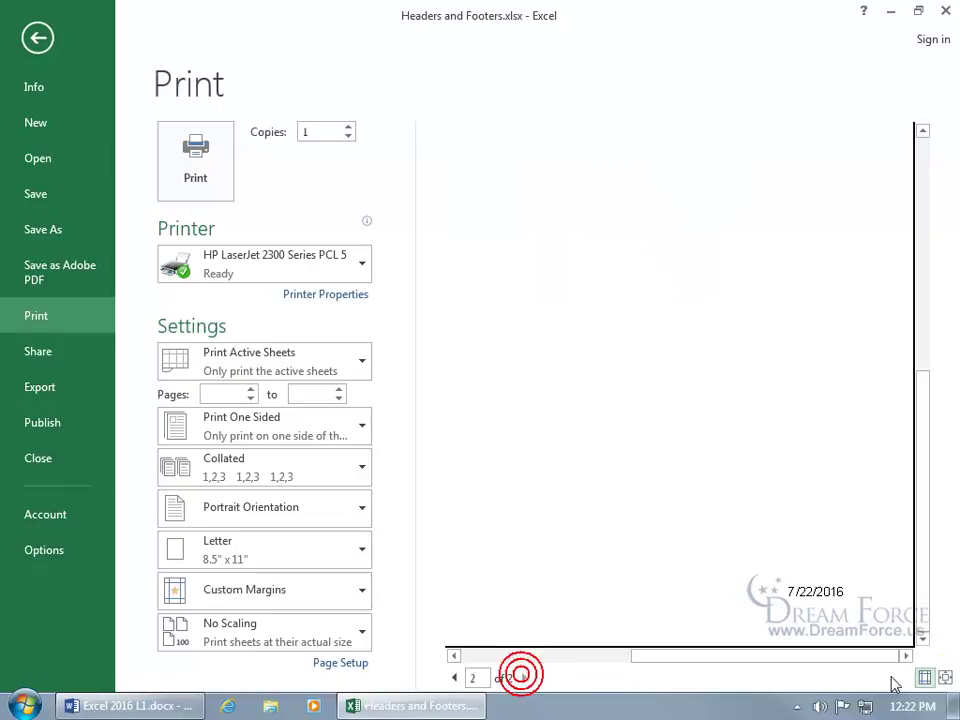
{"action": "left_click", "coordinate": [945, 678]}
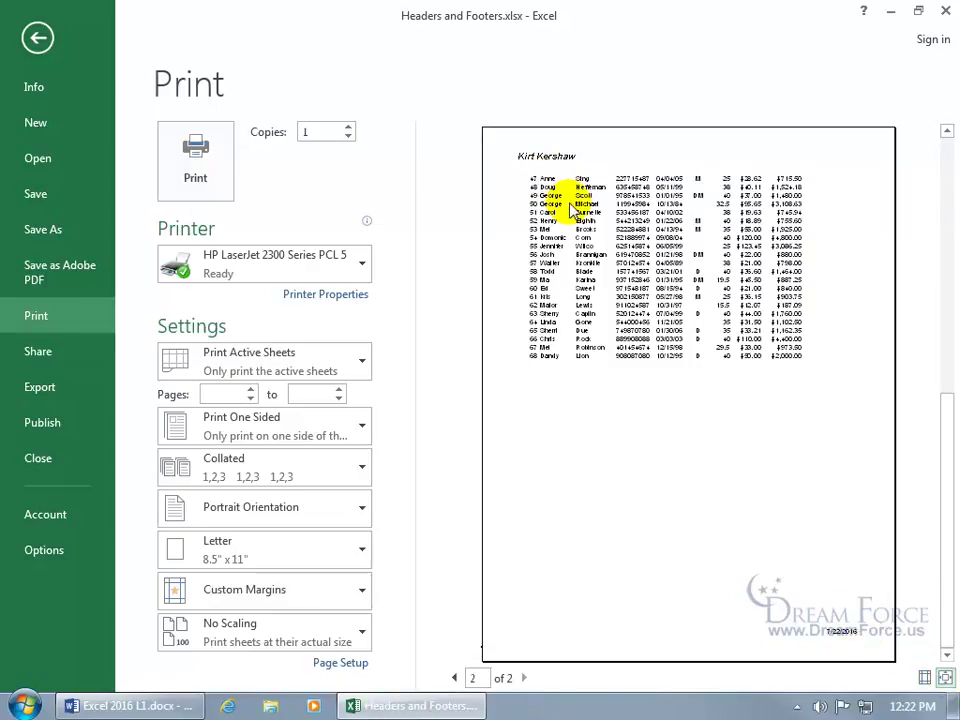
{"action": "left_click", "coordinate": [37, 40]}
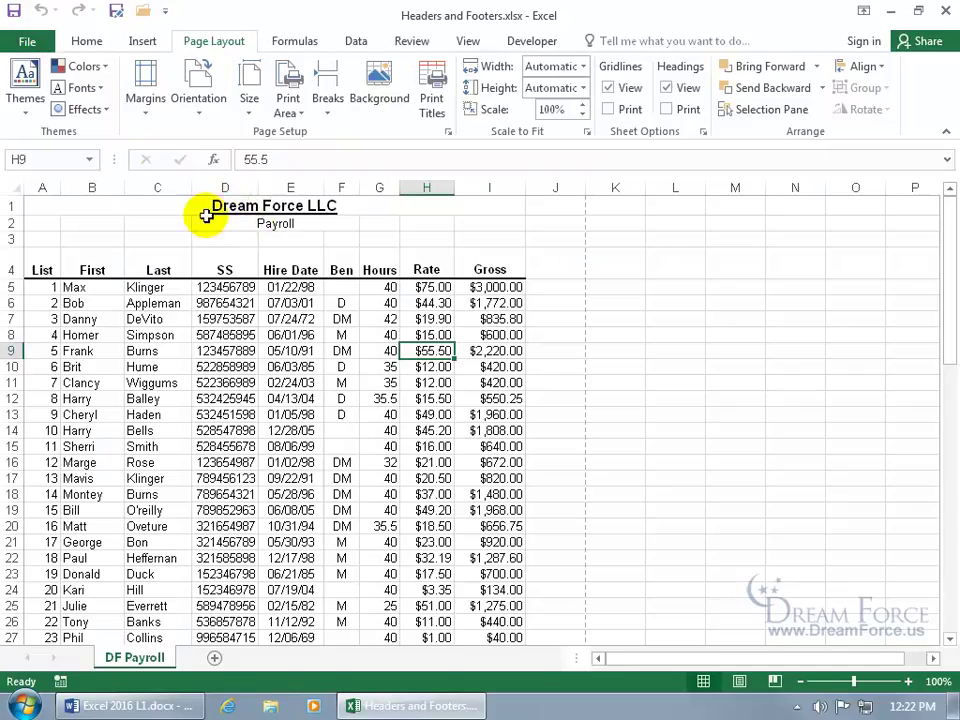
Open the sheet's header for editing directly on the page with the Header & Footer command
{"action": "left_click", "coordinate": [144, 44]}
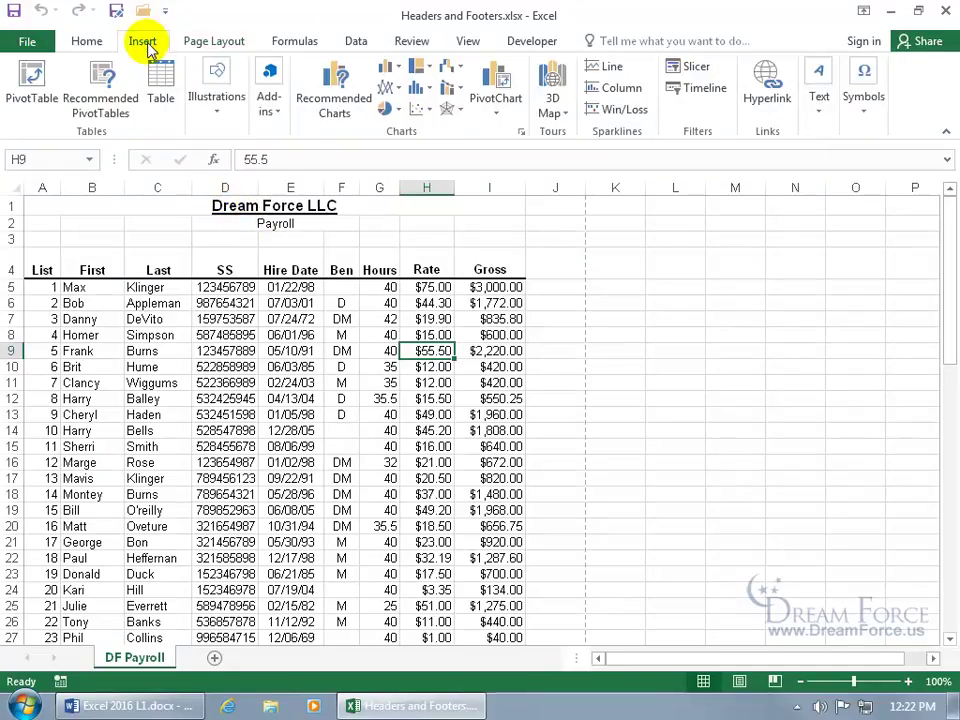
{"action": "left_click", "coordinate": [818, 104]}
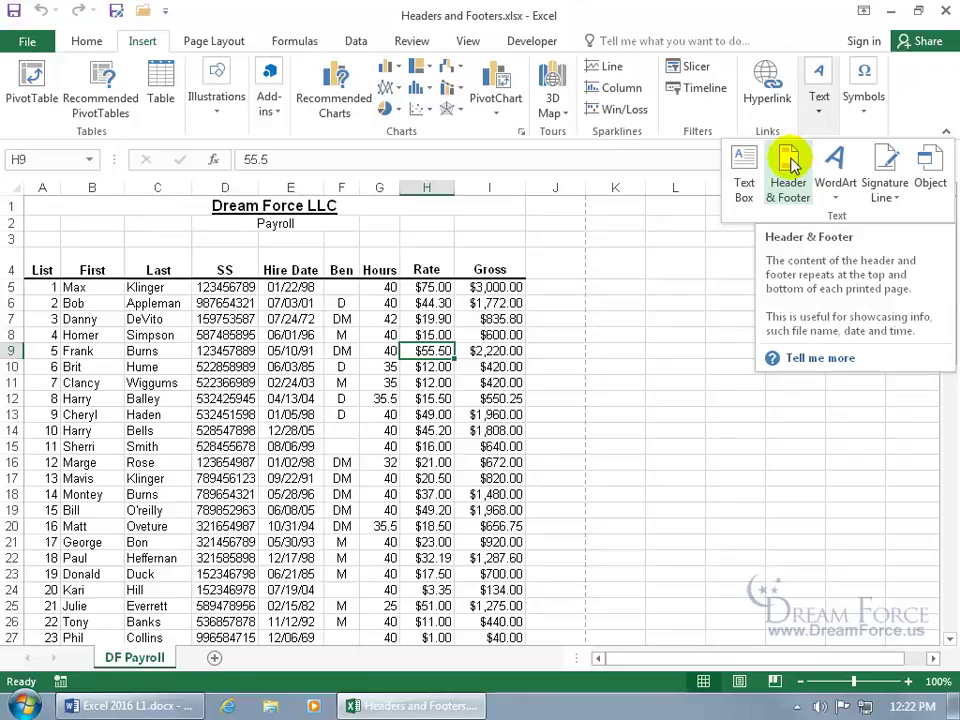
{"action": "left_click", "coordinate": [791, 163]}
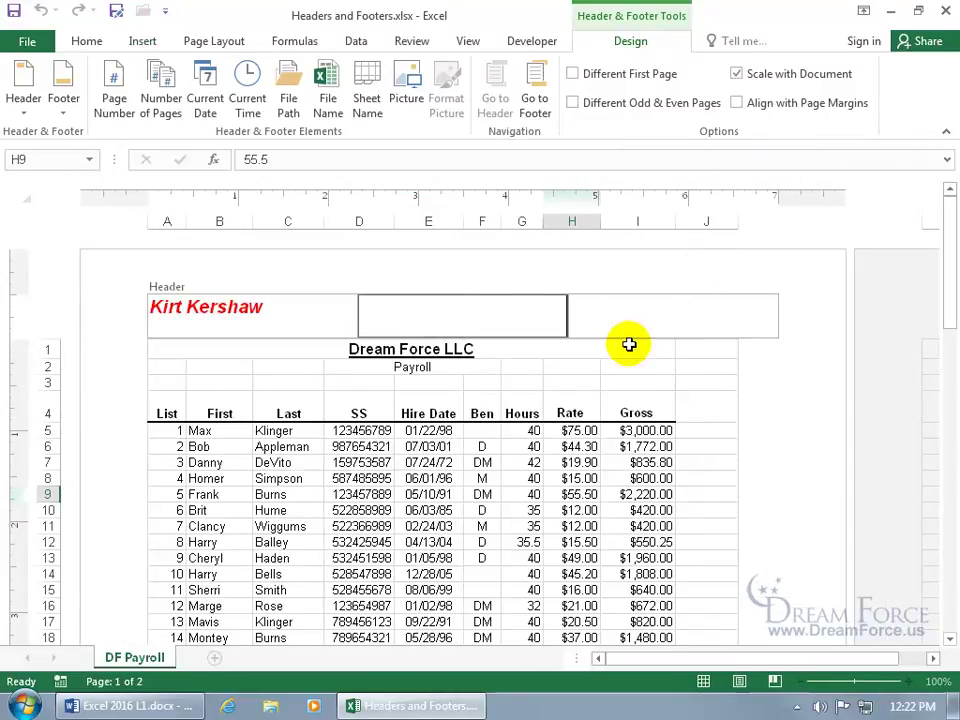
Leave header editing by selecting cell I3 to make the workbook views available, and reactivate the center header section
{"action": "left_click", "coordinate": [468, 42]}
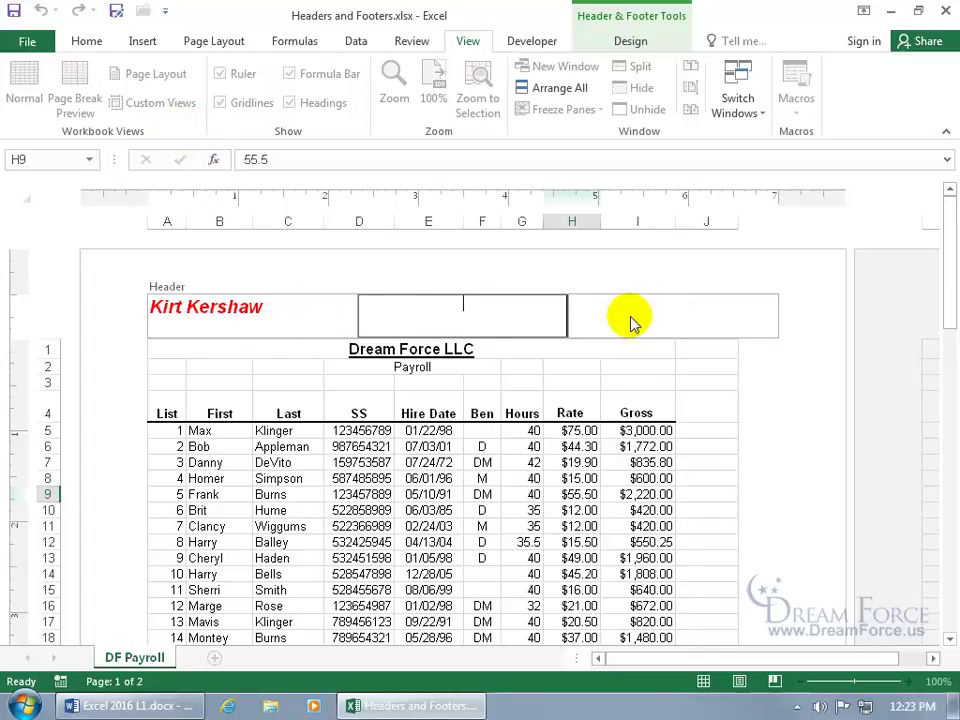
{"action": "left_click", "coordinate": [627, 377]}
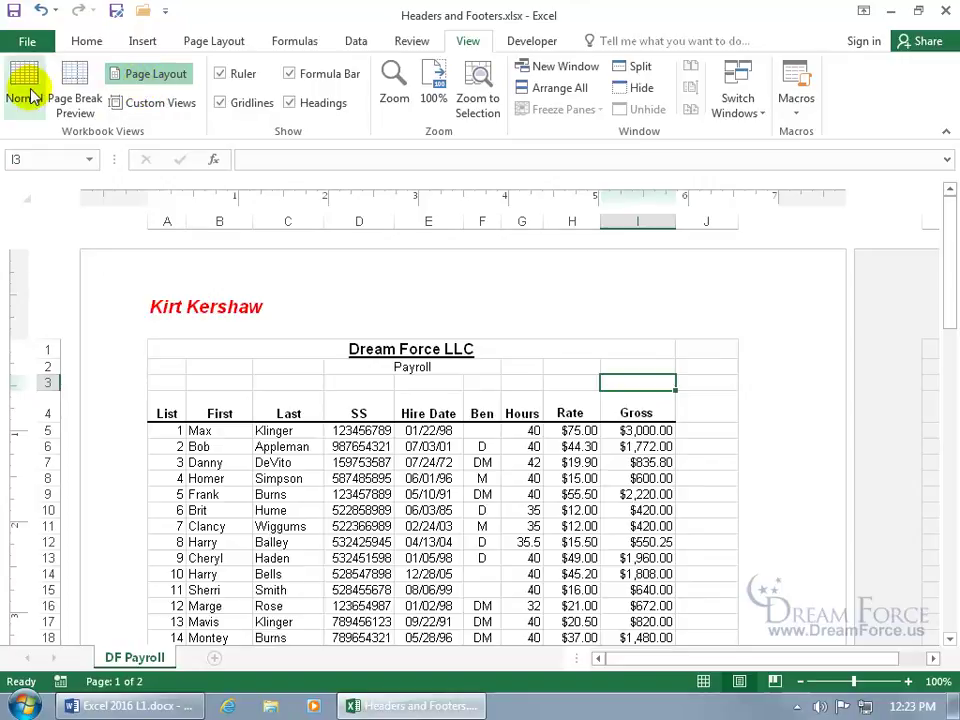
{"action": "left_click", "coordinate": [450, 311]}
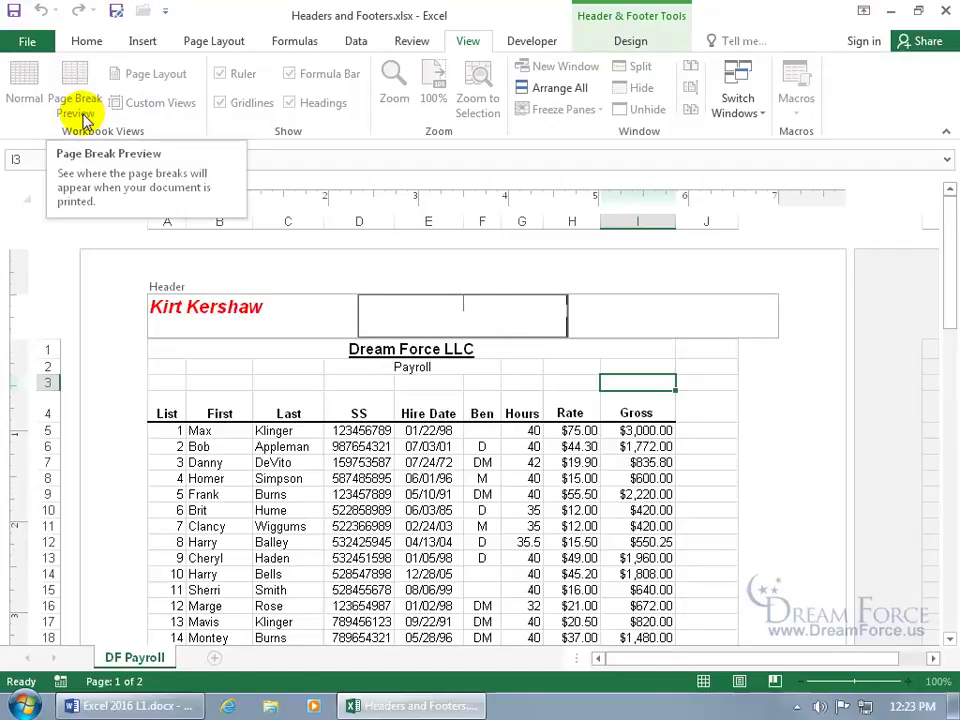
Insert the current time field in the right section of the header
{"action": "left_click", "coordinate": [638, 41]}
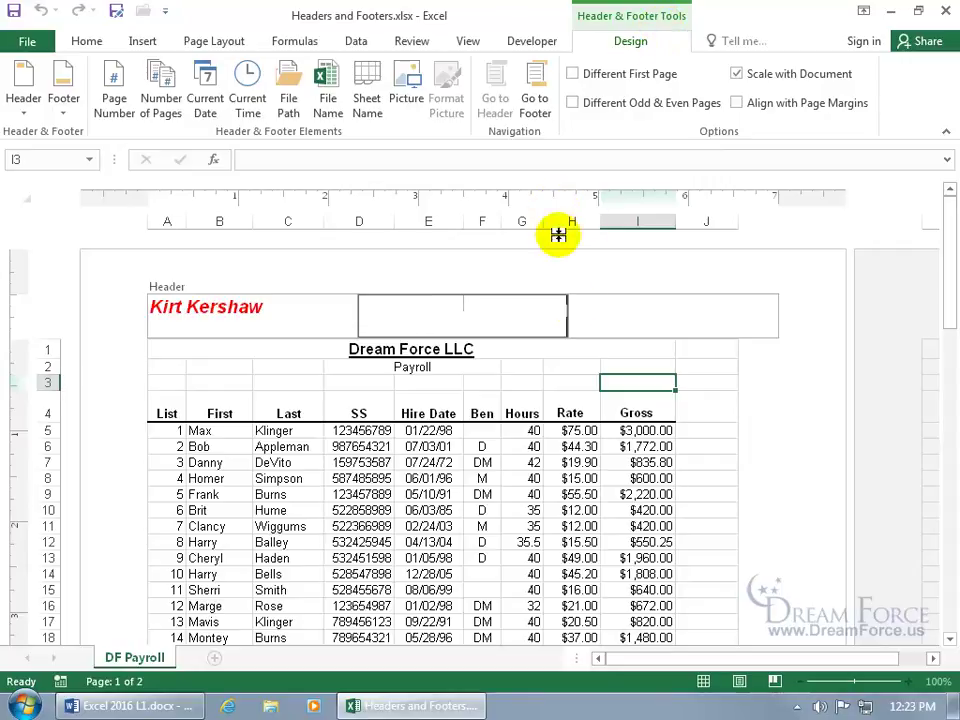
{"action": "left_click", "coordinate": [612, 310]}
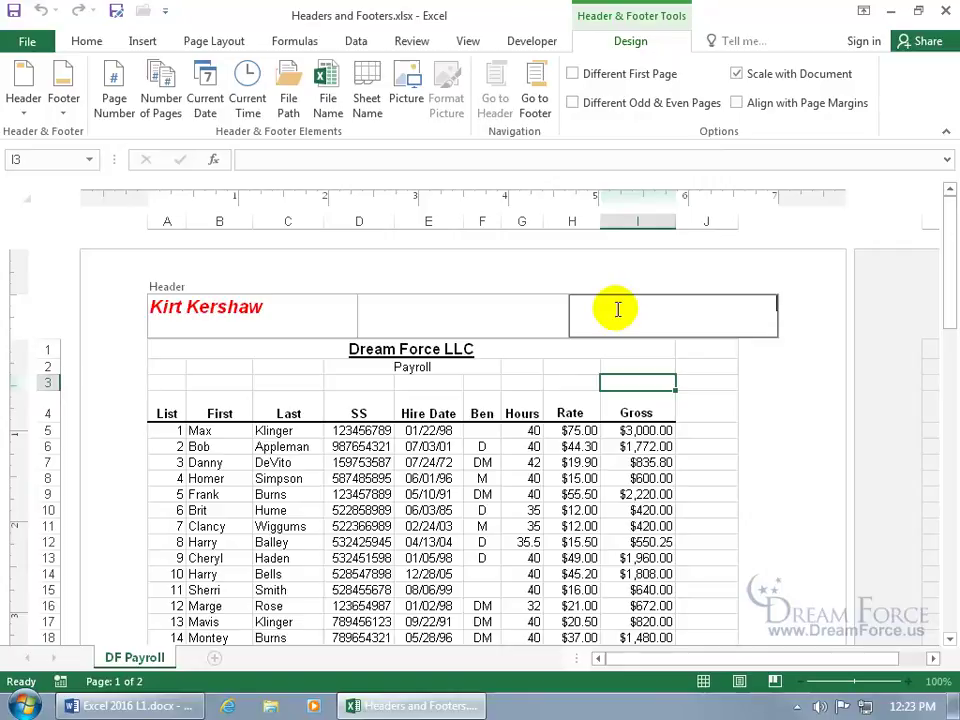
{"action": "left_click", "coordinate": [248, 85]}
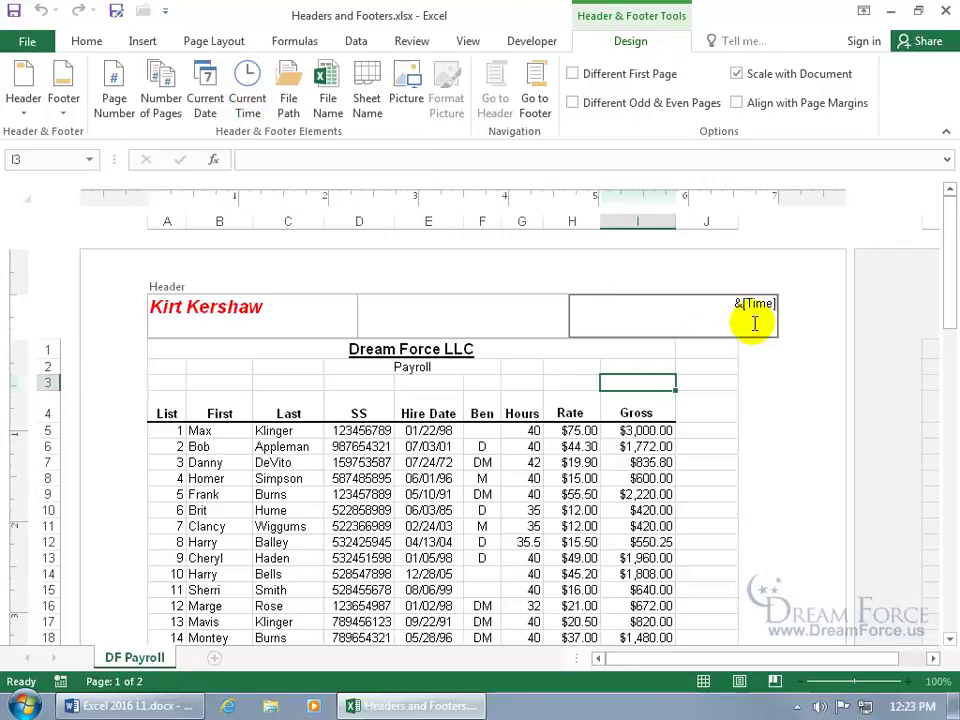
Insert the picture Computer Baby.jpg from the Desktop into the center header section and leave header editing
{"action": "left_click", "coordinate": [516, 312]}
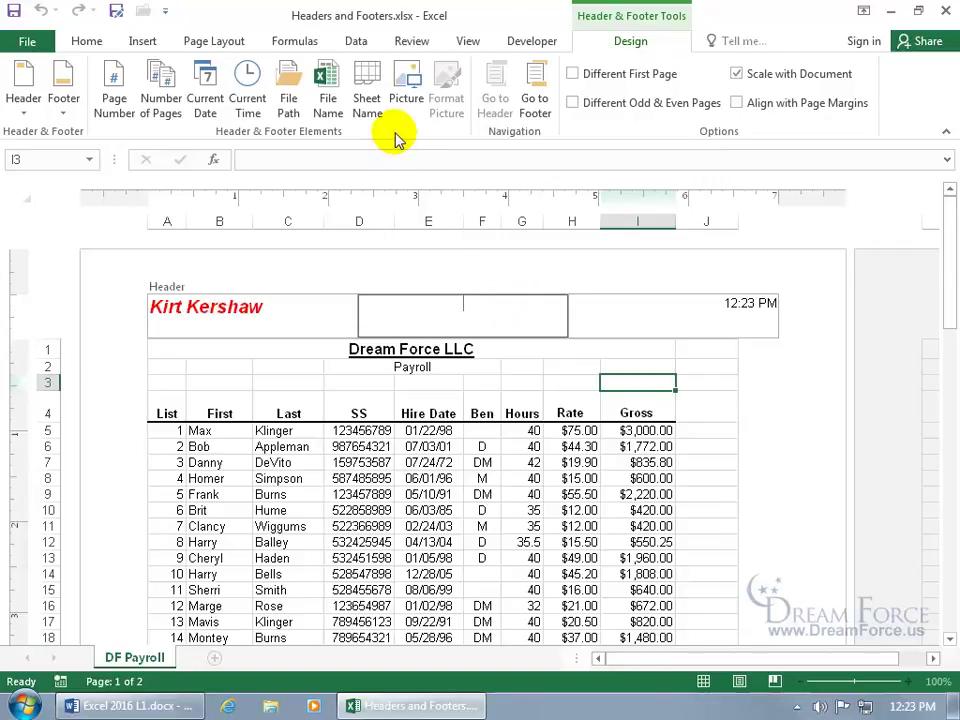
{"action": "left_click", "coordinate": [406, 88]}
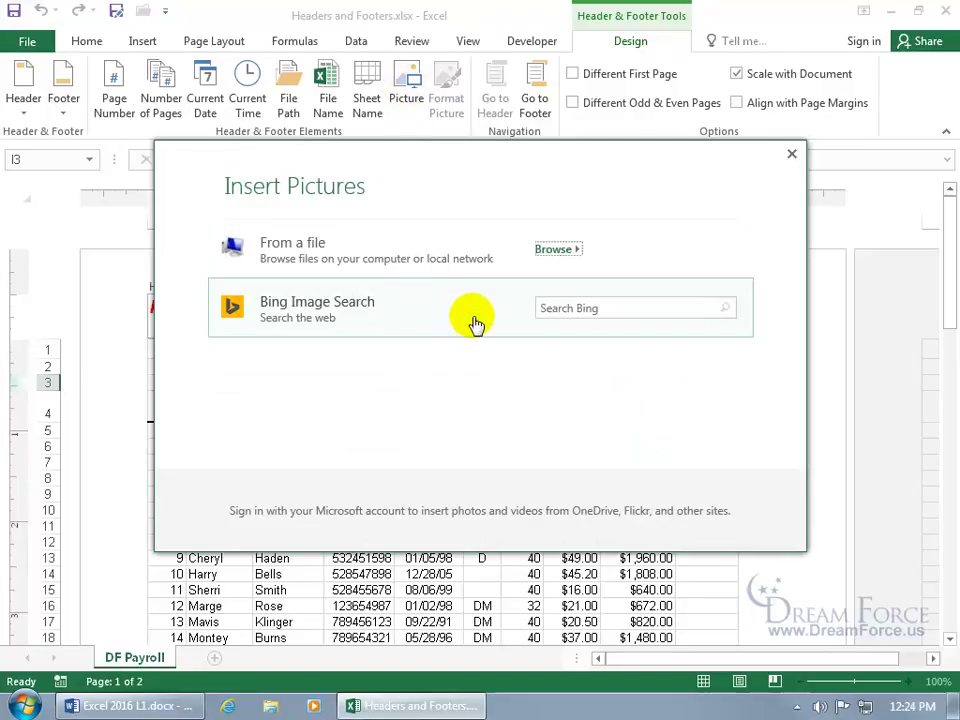
{"action": "left_click", "coordinate": [553, 250]}
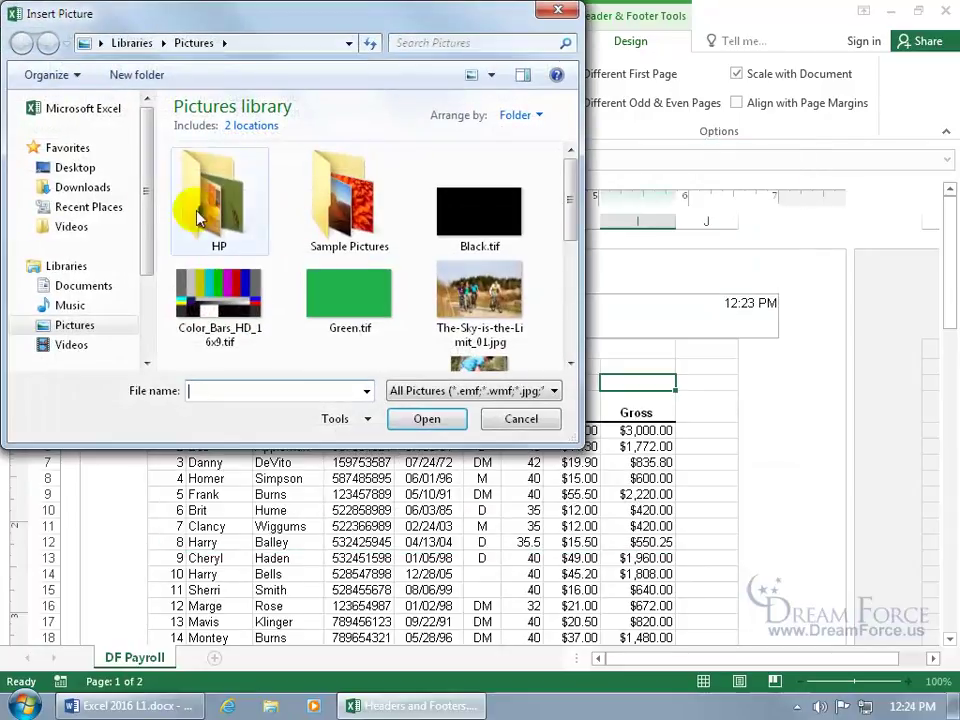
{"action": "left_click", "coordinate": [80, 169]}
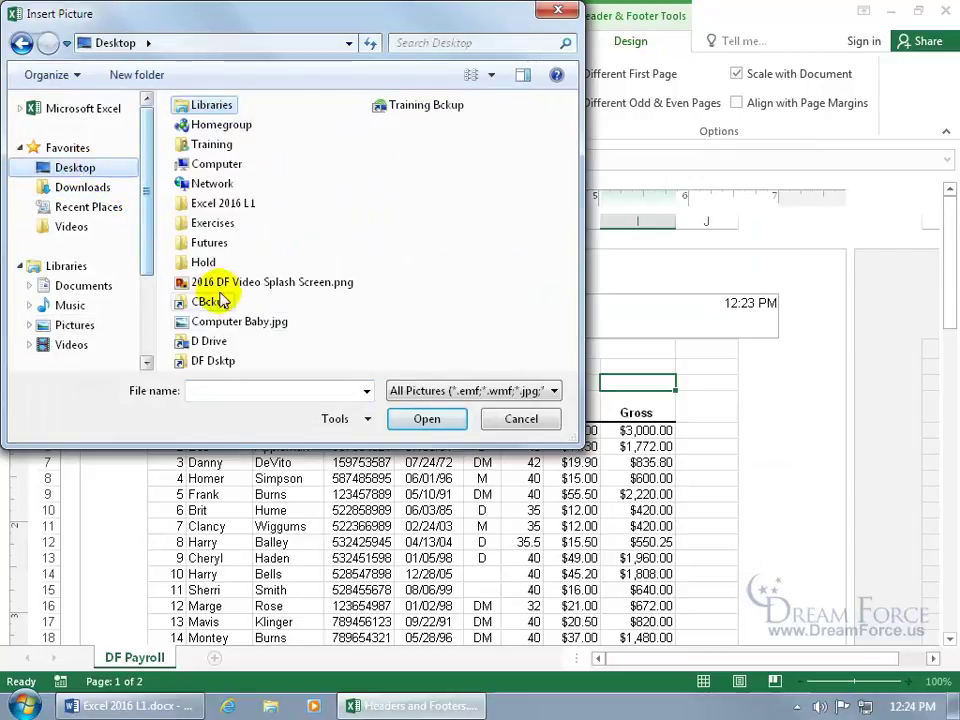
{"action": "double_click", "coordinate": [241, 325]}
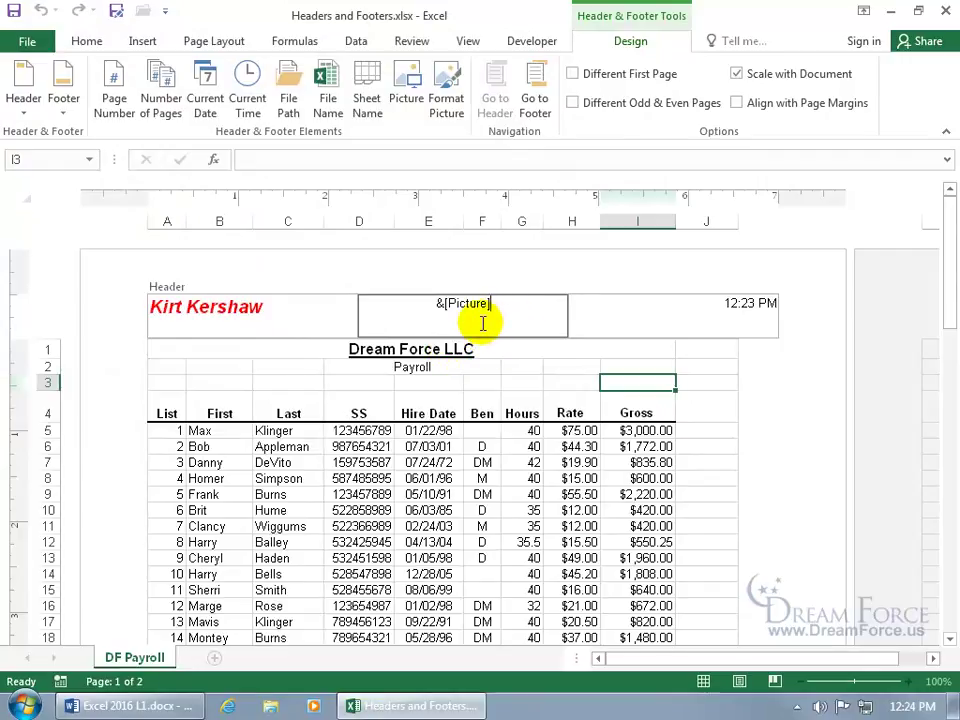
{"action": "left_click", "coordinate": [567, 387]}
{"action": "left_click", "coordinate": [568, 388]}
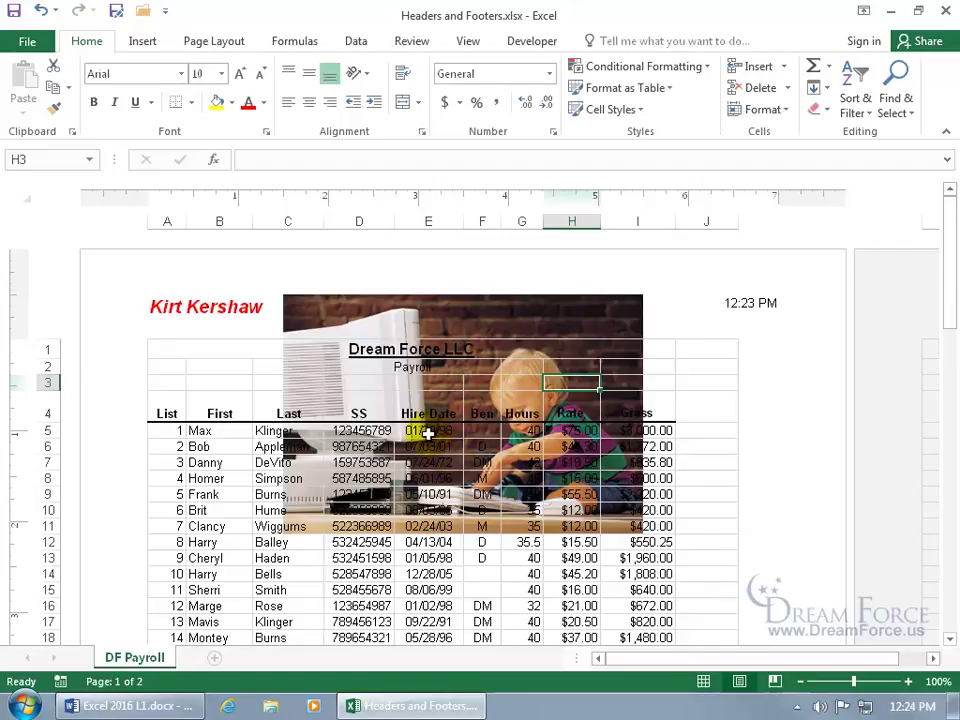
Open the header picture's formatting and reduce its height to 2.17" with the aspect ratio locked
{"action": "left_click", "coordinate": [450, 317]}
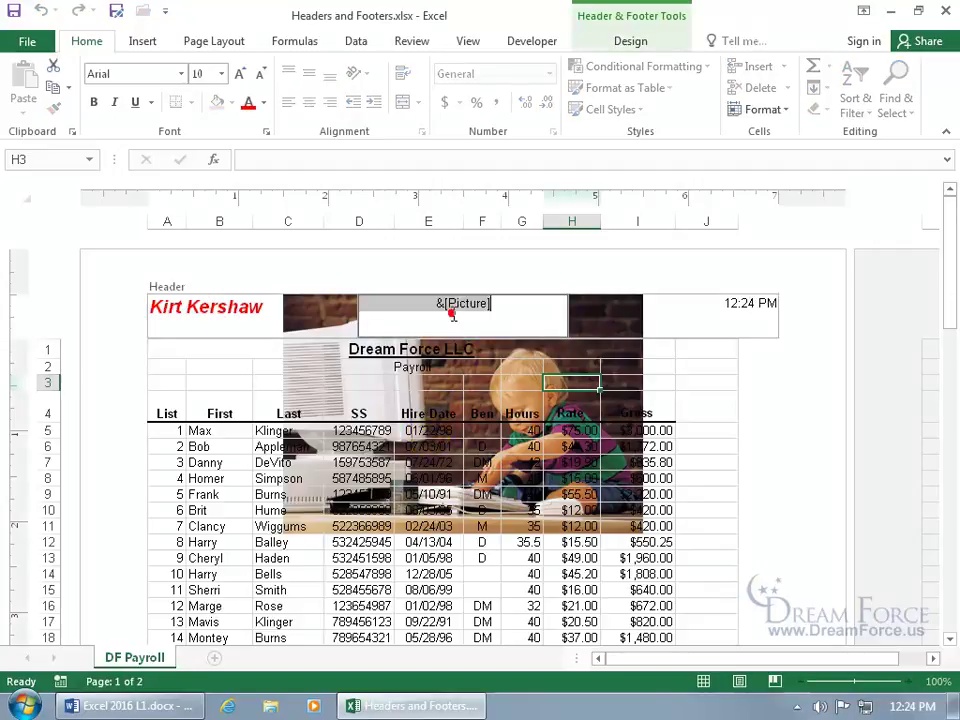
{"action": "left_click", "coordinate": [626, 42]}
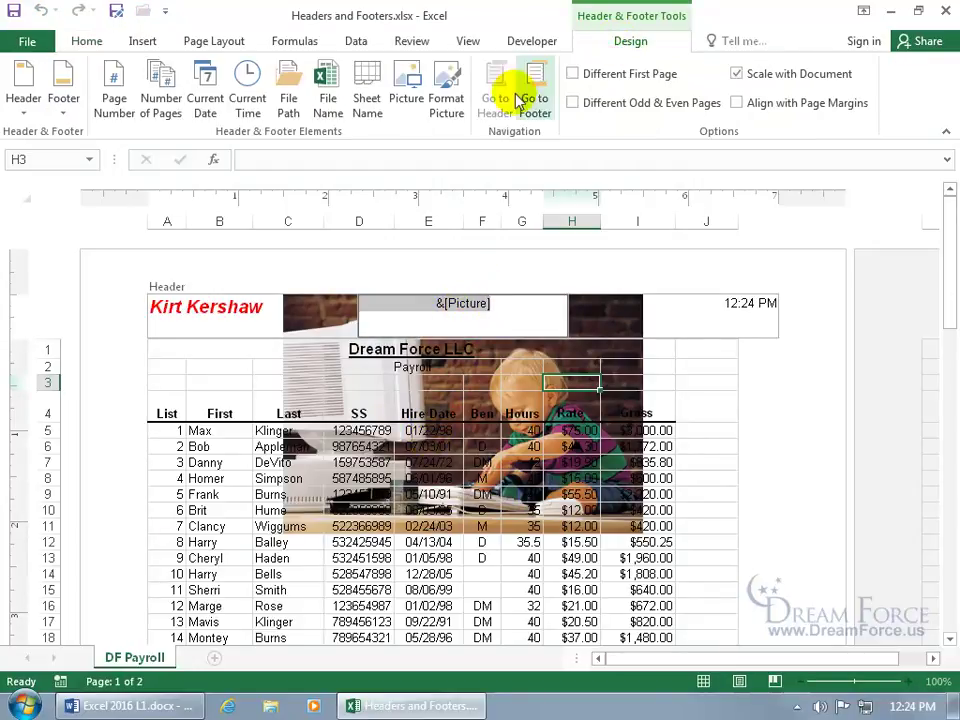
{"action": "mouse_move", "coordinate": [504, 314]}
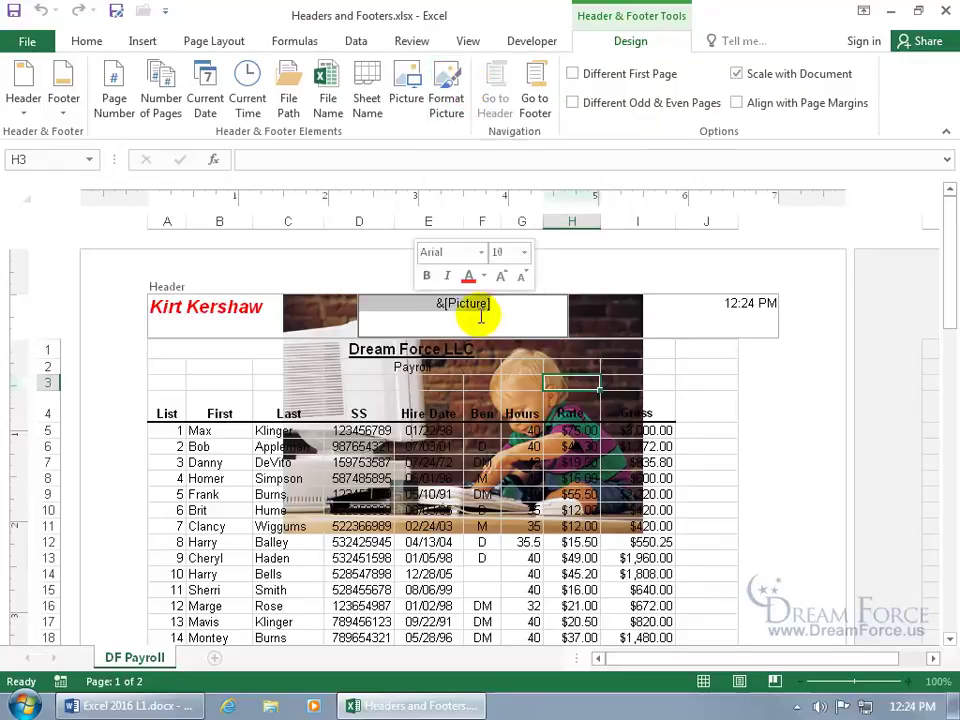
{"action": "left_click", "coordinate": [446, 80]}
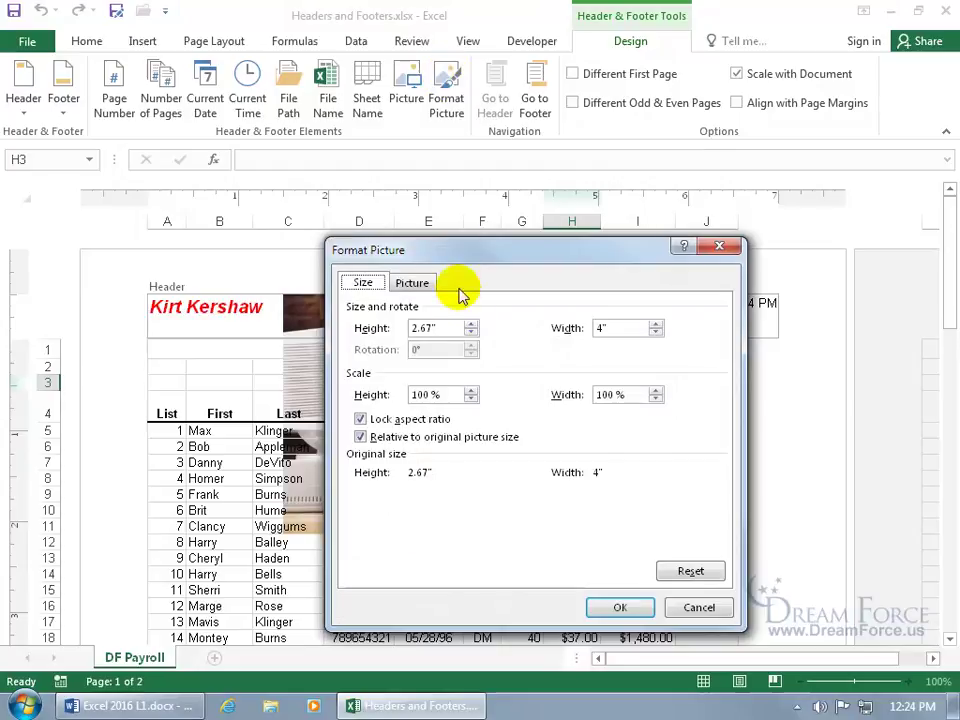
{"action": "left_click_drag", "start_coordinate": [499, 250], "coordinate": [205, 346]}
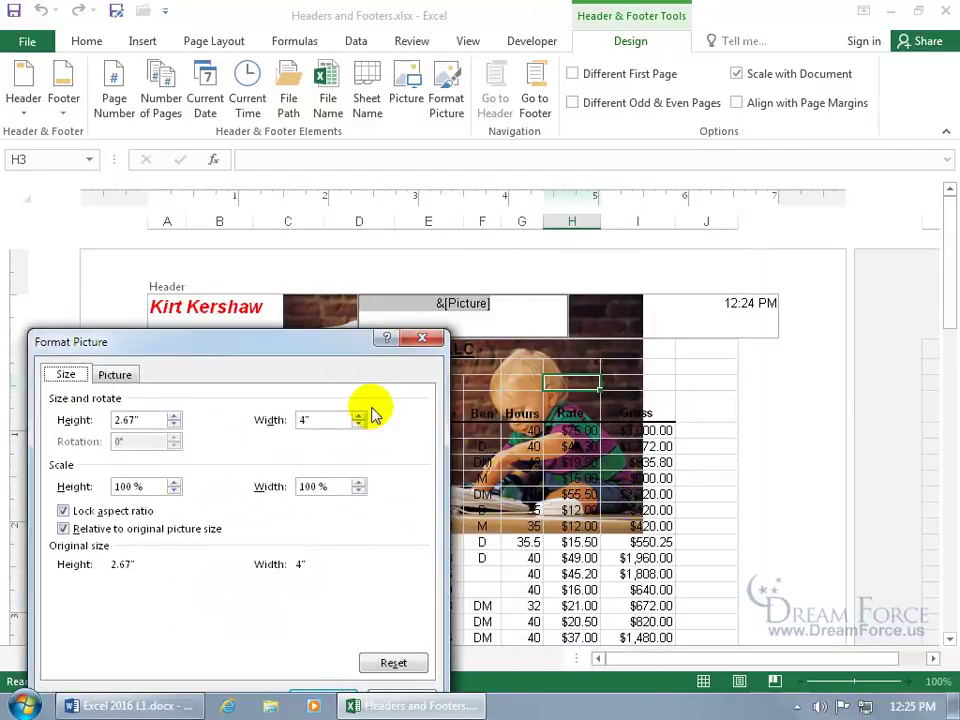
{"action": "left_click_drag", "start_coordinate": [291, 345], "coordinate": [528, 193]}
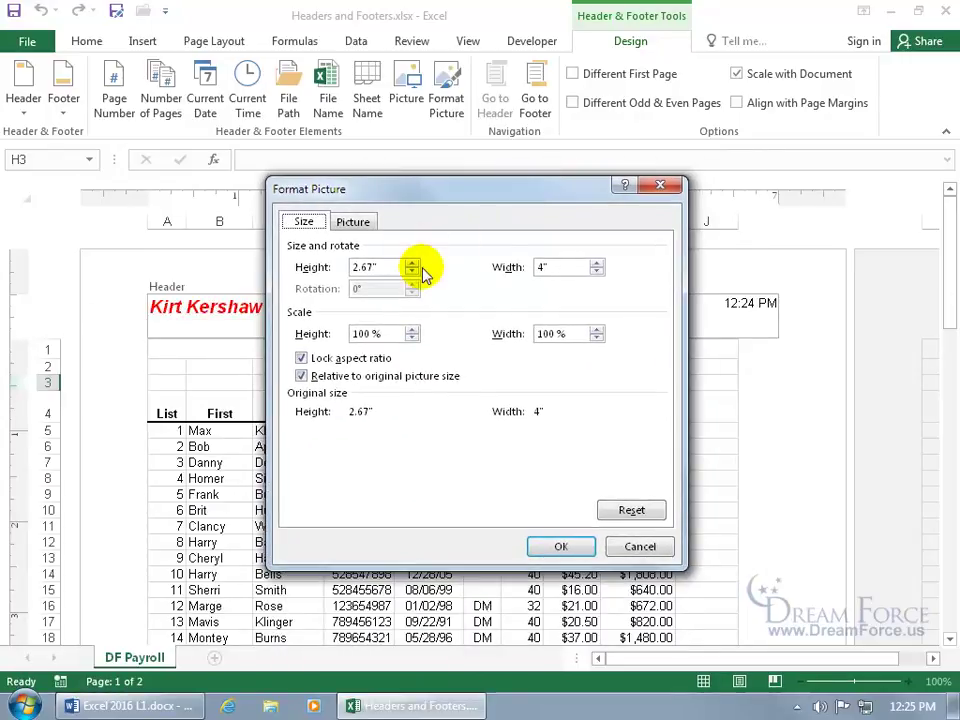
{"action": "left_click", "coordinate": [412, 263]}
{"action": "left_click", "coordinate": [412, 272]}
{"action": "left_click", "coordinate": [412, 272]}
{"action": "left_click", "coordinate": [412, 272]}
{"action": "left_click", "coordinate": [412, 272]}
{"action": "left_click", "coordinate": [412, 272]}
{"action": "left_click", "coordinate": [412, 272]}
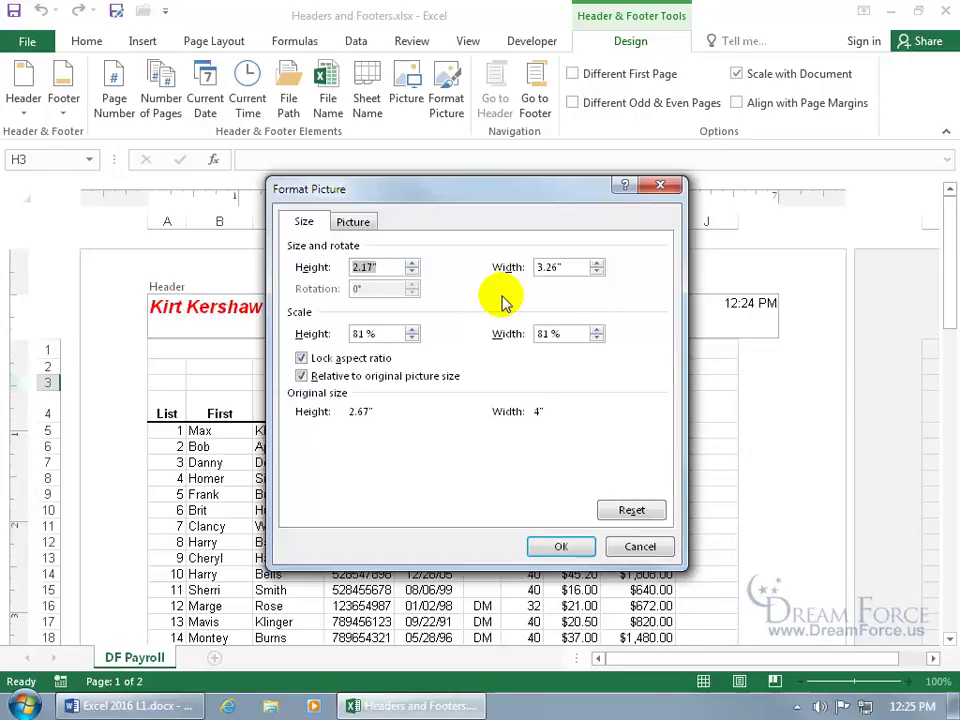
Set the header picture's color to Washout and apply the picture formatting
{"action": "left_click", "coordinate": [357, 223]}
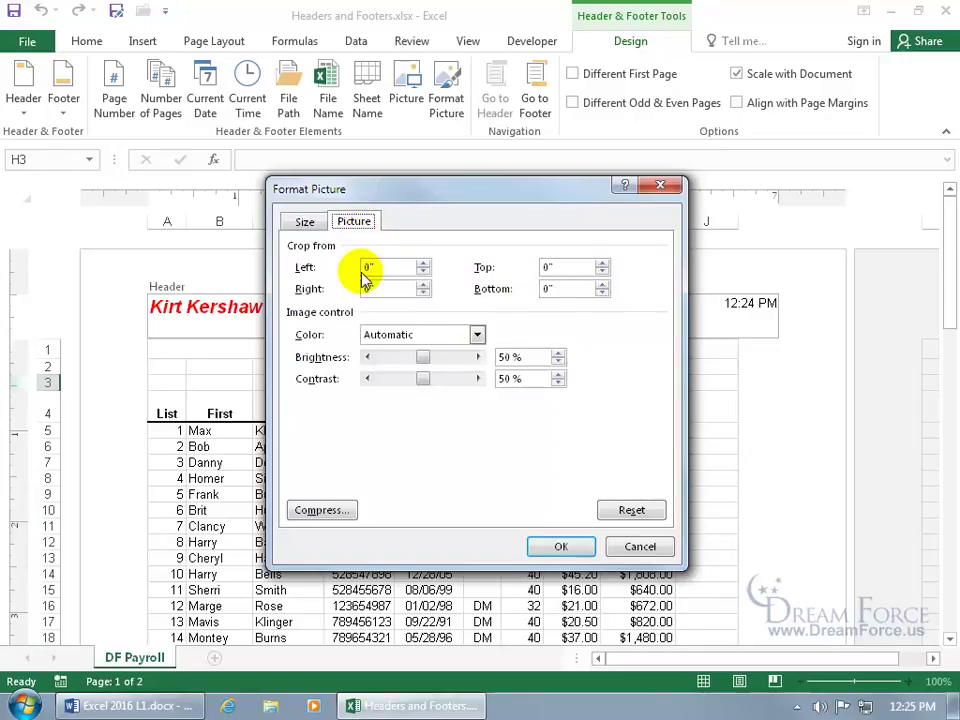
{"action": "left_click", "coordinate": [477, 335]}
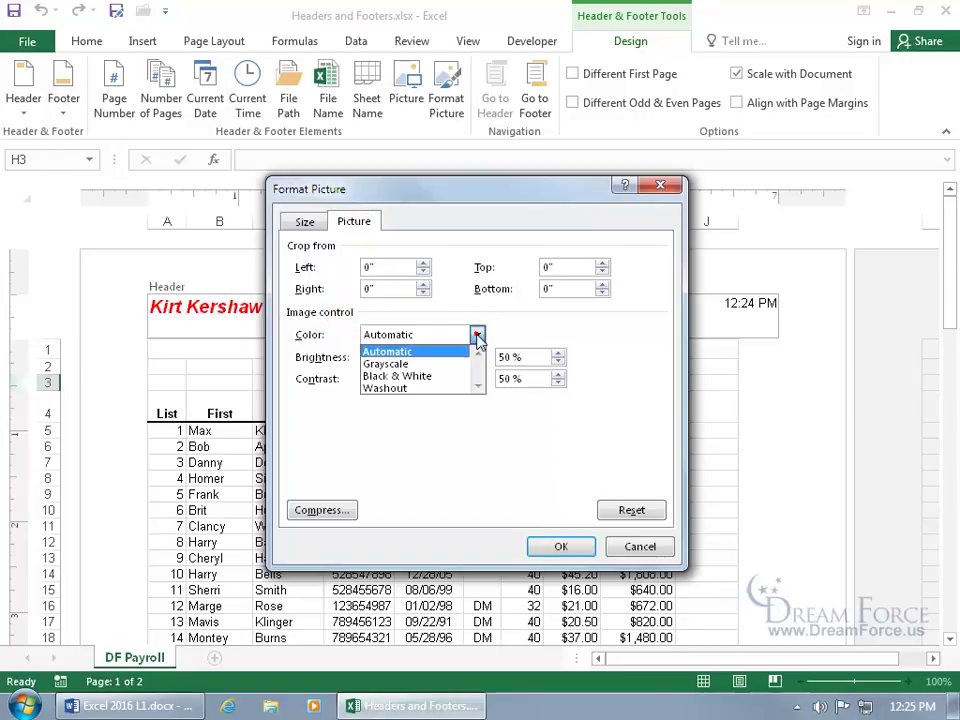
{"action": "left_click", "coordinate": [454, 389]}
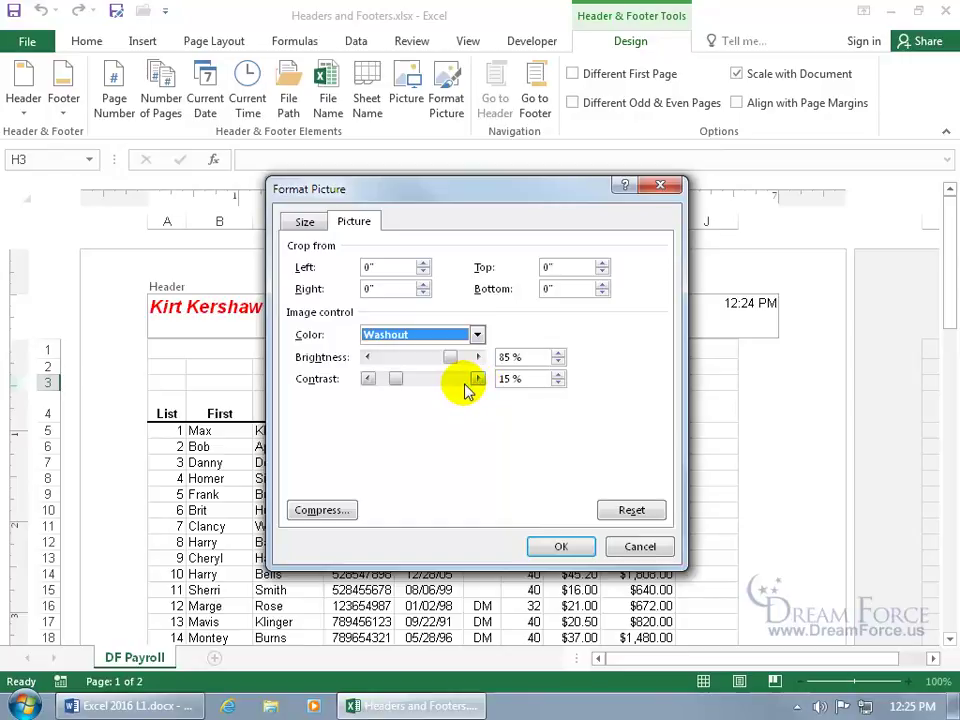
{"action": "left_click", "coordinate": [560, 546]}
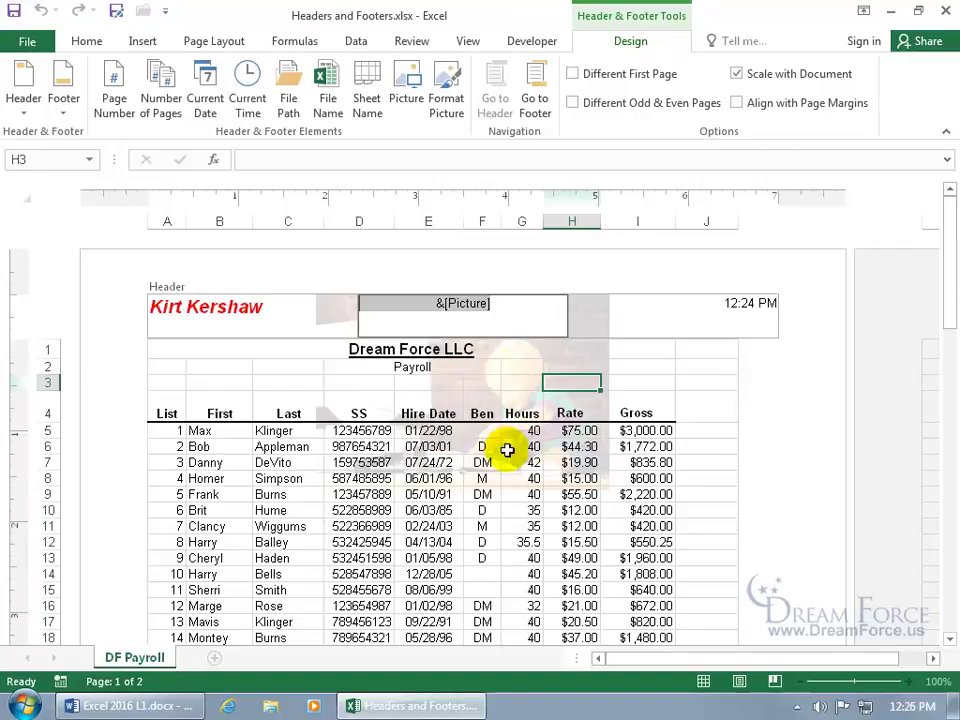
Move the header picture down the page by adding blank lines before its picture code, and leave header editing
{"action": "left_click", "coordinate": [436, 303]}
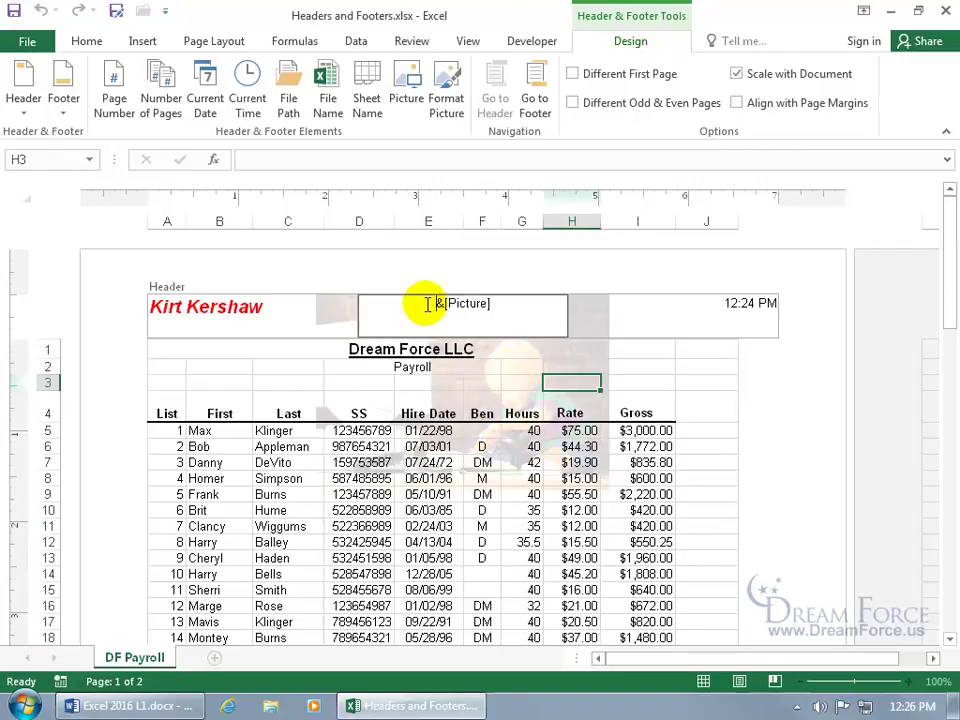
{"action": "key", "text": "Return"}
{"action": "key", "text": "Return"}
{"action": "key", "text": "Return"}
{"action": "key", "text": "Return"}
{"action": "key", "text": "Return"}
{"action": "key", "text": "Return"}
{"action": "key", "text": "Return"}
{"action": "key", "text": "Return"}
{"action": "key", "text": "Return"}
{"action": "key", "text": "Return"}
{"action": "key", "text": "Return"}
{"action": "key", "text": "Return"}
{"action": "key", "text": "Return"}
{"action": "key", "text": "Return"}
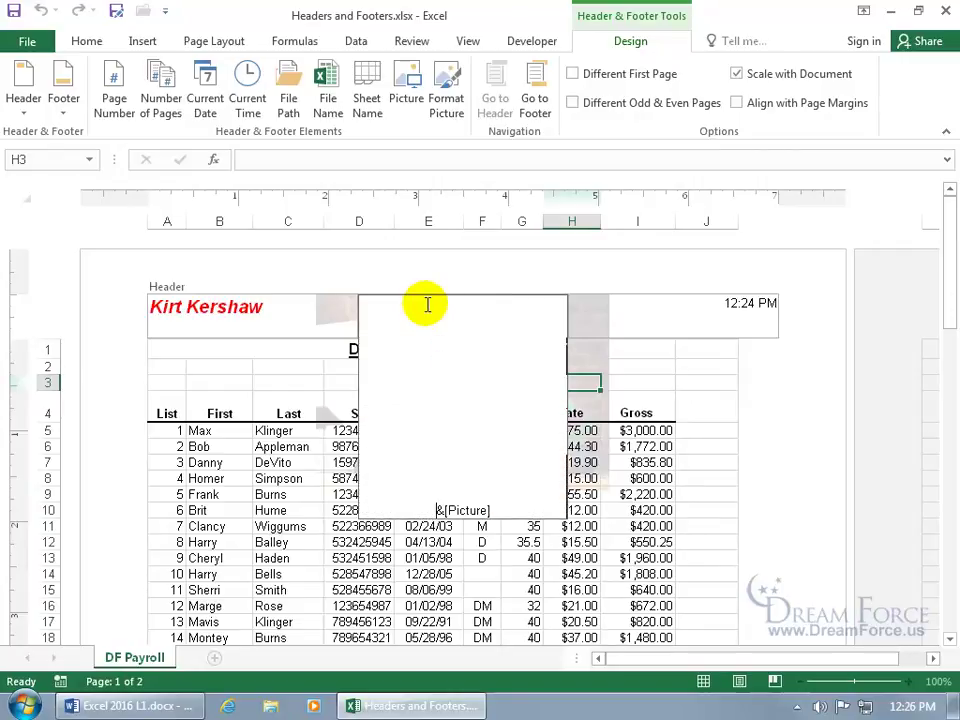
{"action": "left_click_drag", "start_coordinate": [637, 494], "coordinate": [598, 493]}
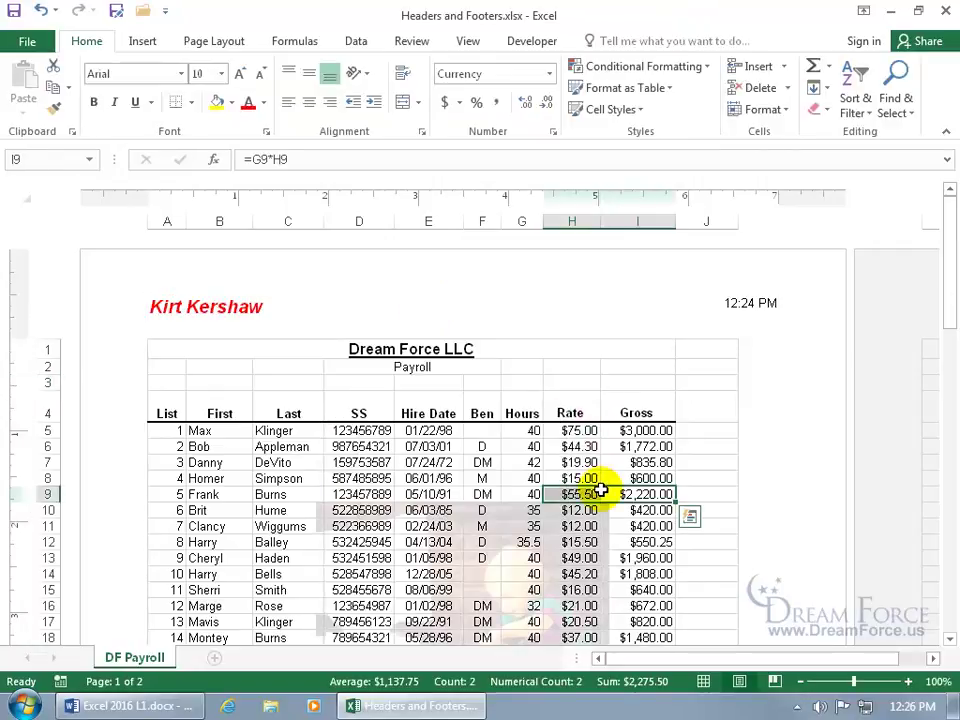
{"action": "scroll", "coordinate": [656, 488], "scroll_direction": "down", "scroll_amount": 3}
{"action": "scroll", "coordinate": [496, 405], "scroll_direction": "up", "scroll_amount": 3}
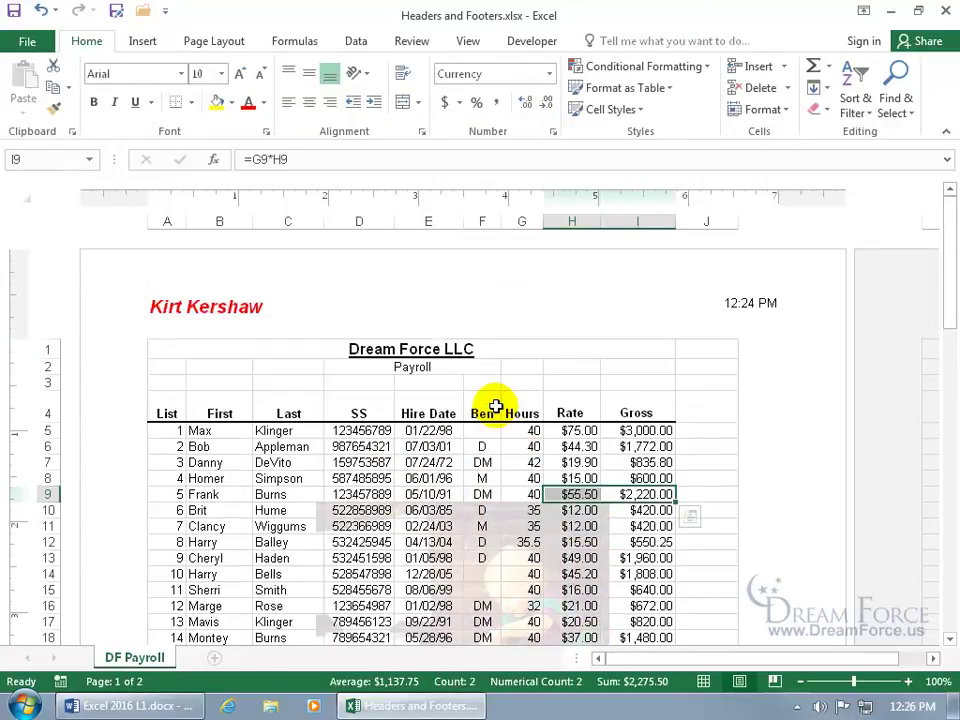
Reopen the center header section for editing and switch between header and footer, ending in the footer
{"action": "left_click", "coordinate": [427, 308]}
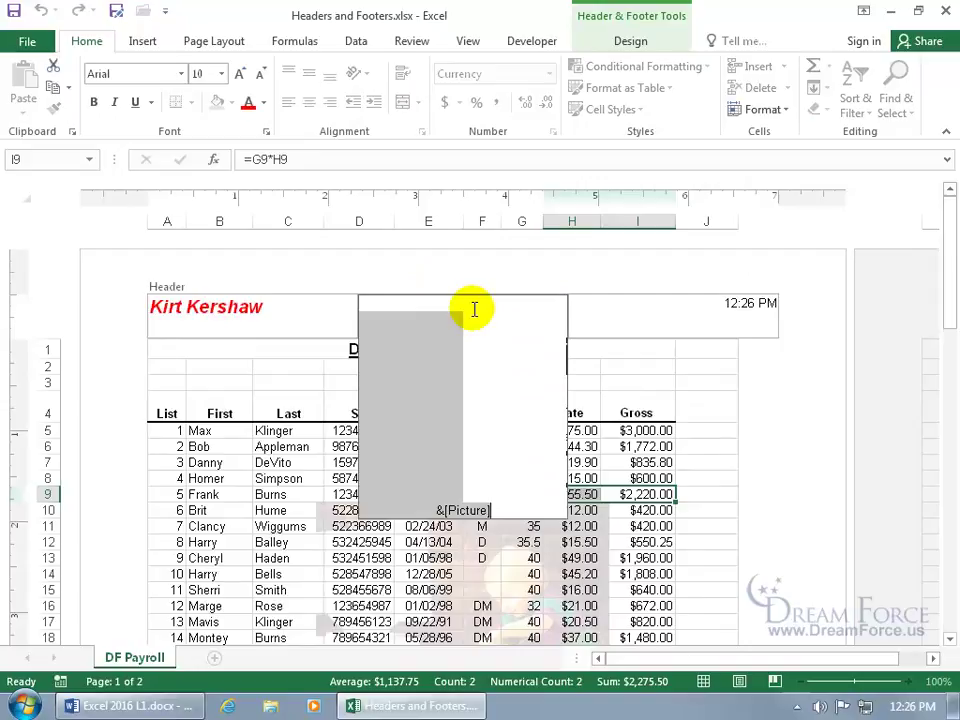
{"action": "left_click", "coordinate": [625, 50]}
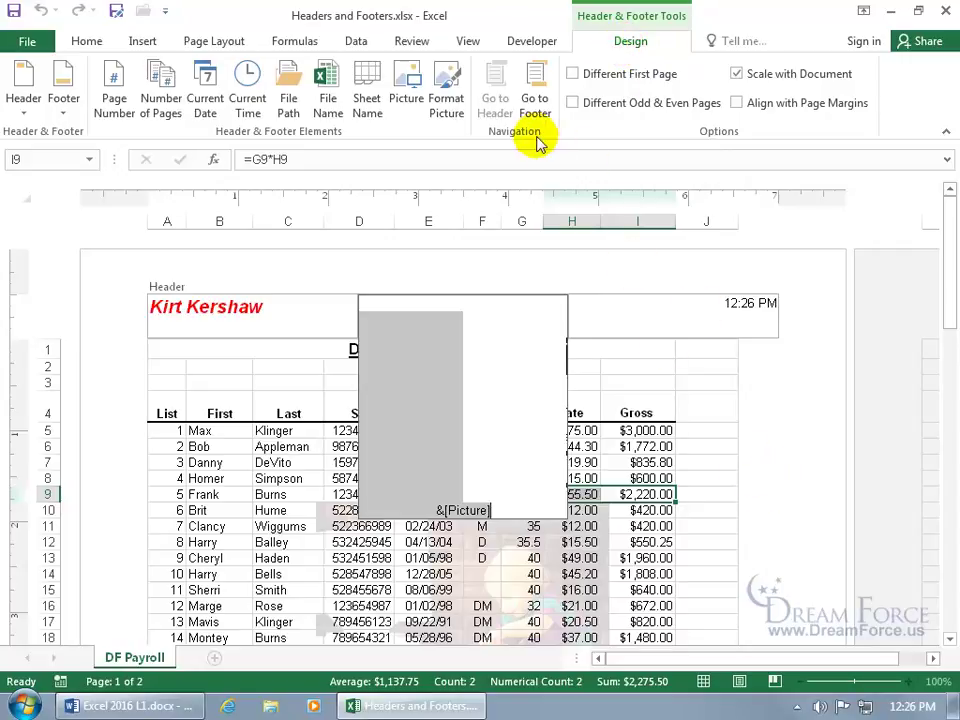
{"action": "left_click", "coordinate": [535, 105]}
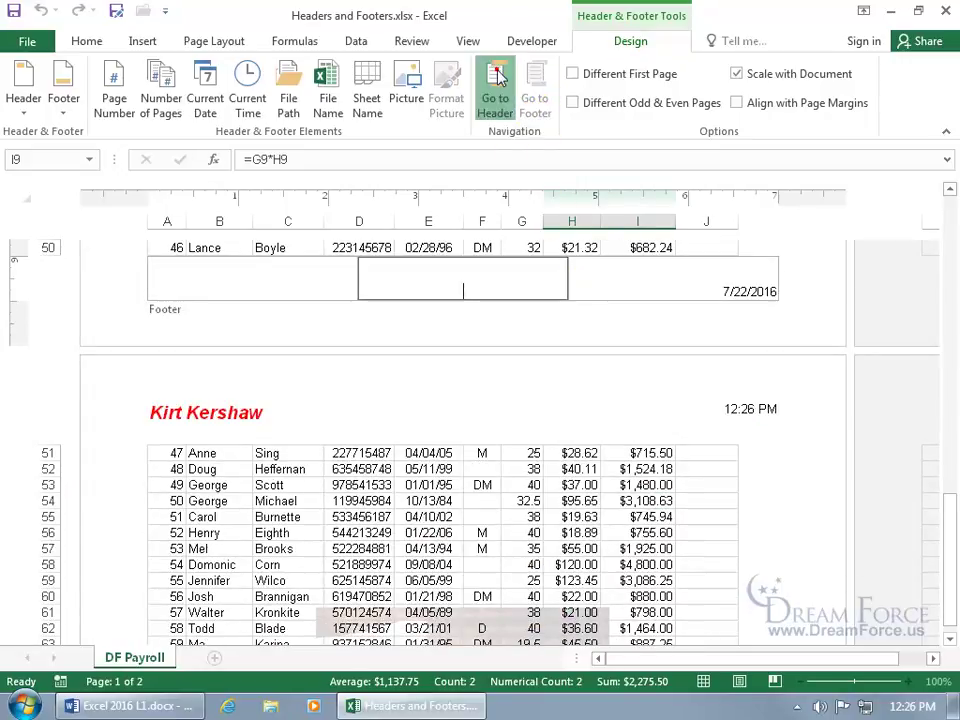
{"action": "left_click", "coordinate": [495, 103]}
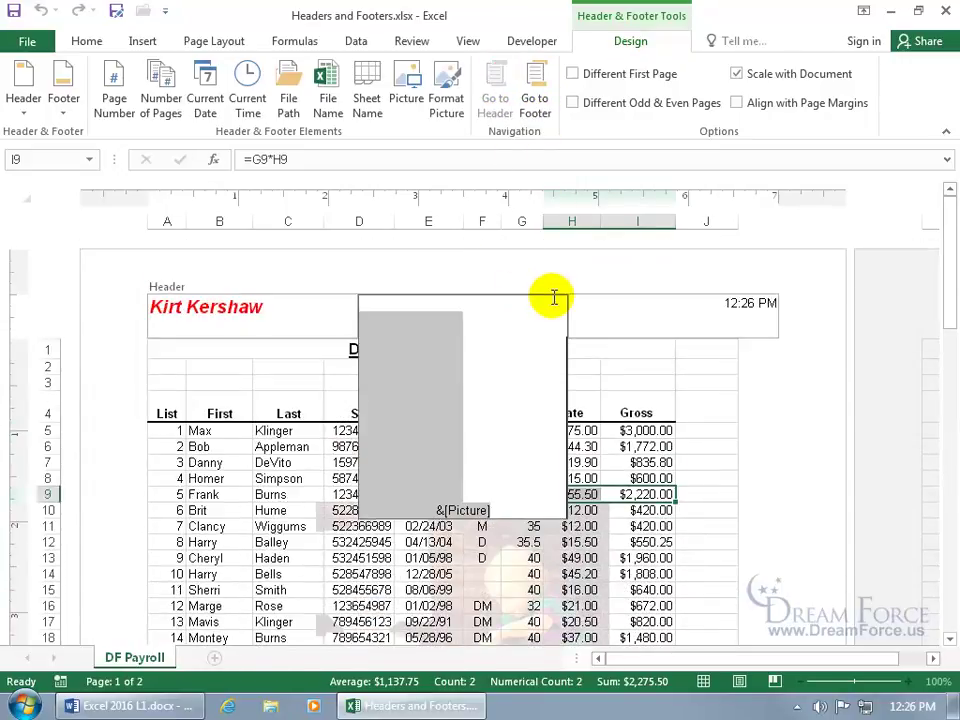
{"action": "left_click", "coordinate": [535, 103]}
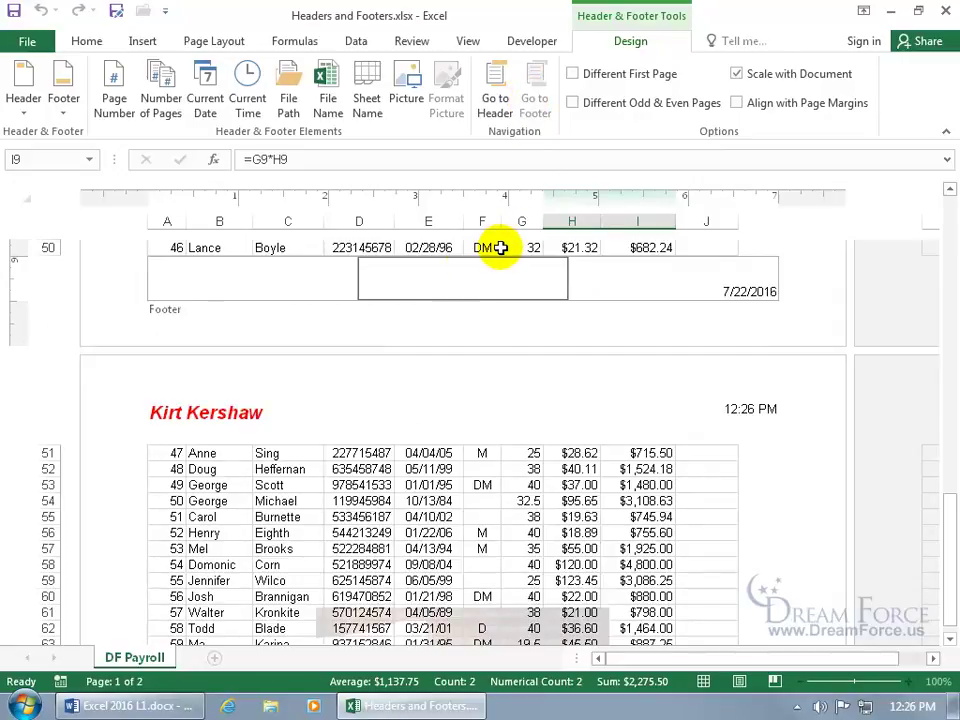
Build a page count in the left footer section from the page number field, the word "of" and the number of pages field
{"action": "left_click", "coordinate": [262, 285]}
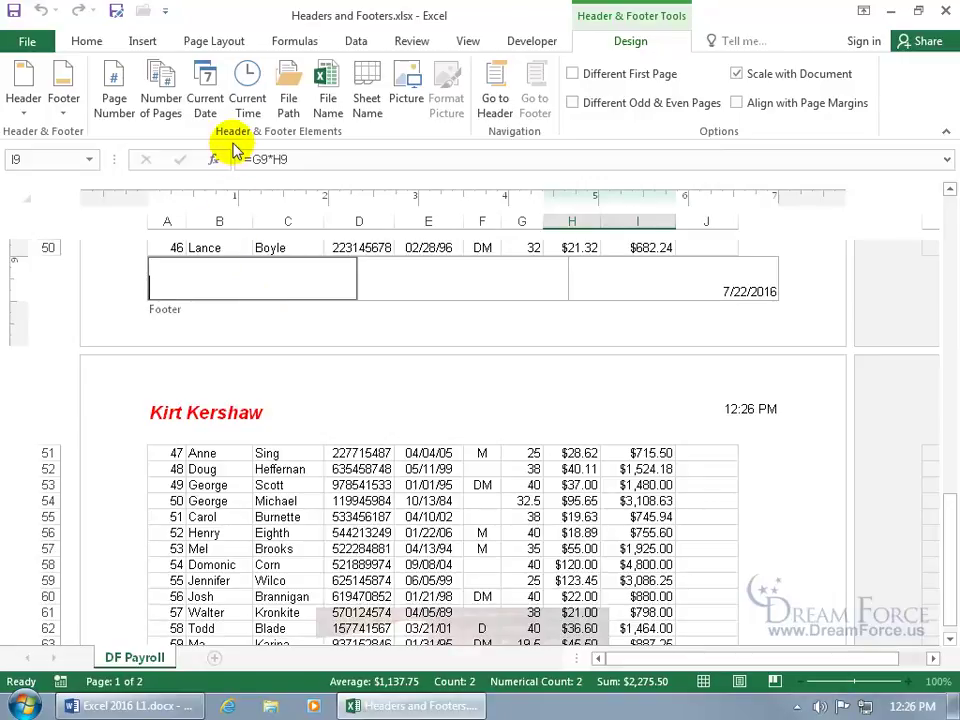
{"action": "left_click", "coordinate": [115, 92]}
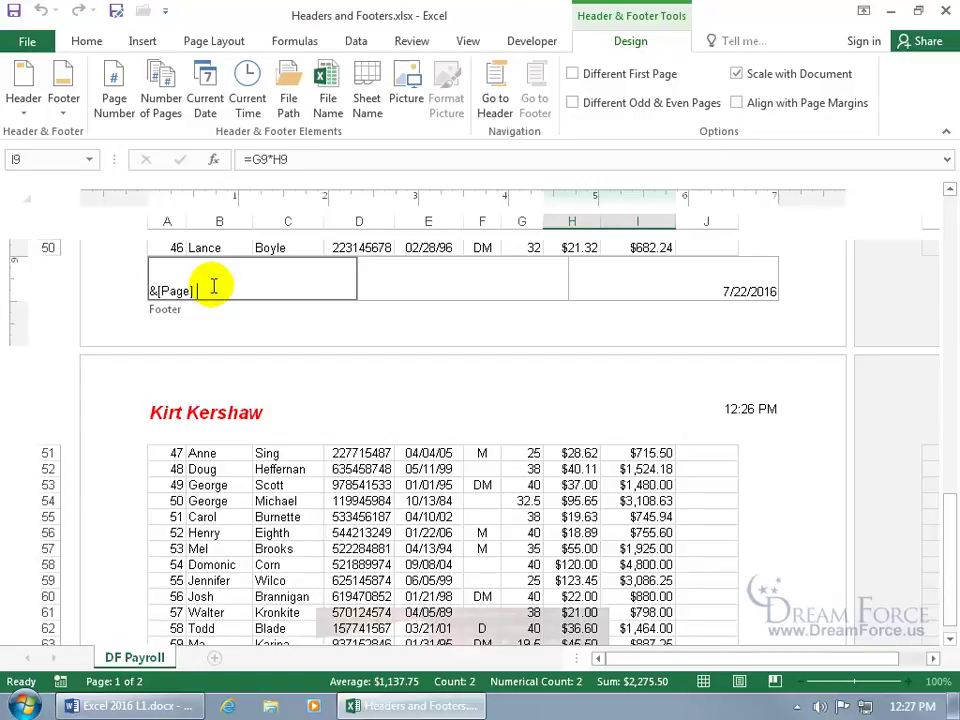
{"action": "type", "text": "of"}
{"action": "left_click", "coordinate": [160, 105]}
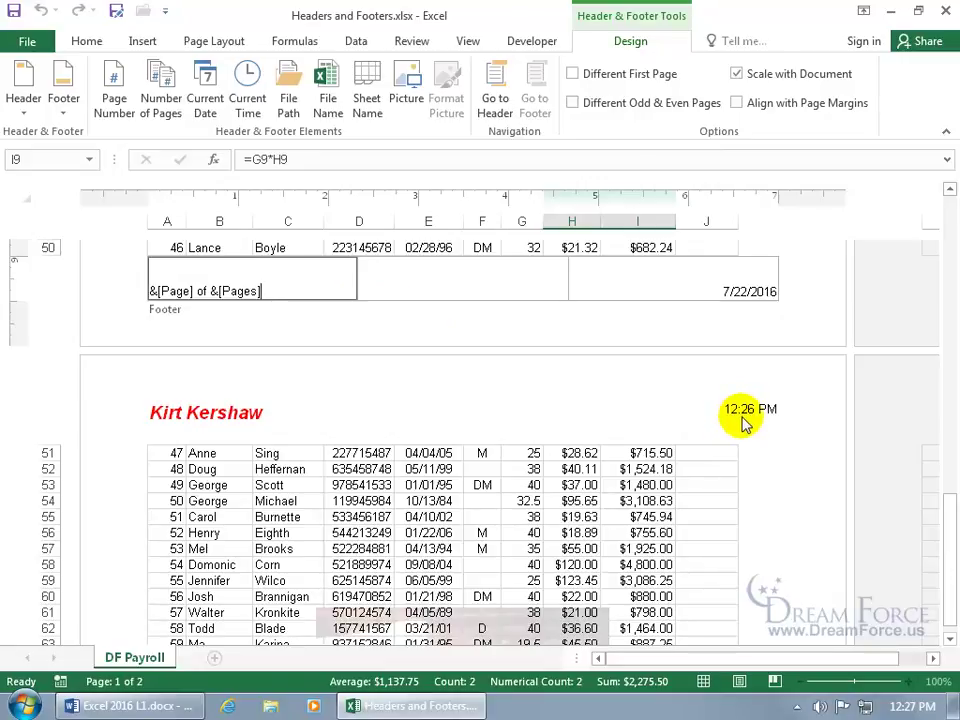
Examine the page numbering and date in the footer at the end of the second page
{"action": "left_click", "coordinate": [950, 638]}
{"action": "left_click", "coordinate": [951, 639]}
{"action": "left_click", "coordinate": [951, 639]}
{"action": "left_click", "coordinate": [951, 639]}
{"action": "left_click", "coordinate": [951, 639]}
{"action": "left_click", "coordinate": [951, 639]}
{"action": "left_click", "coordinate": [951, 639]}
{"action": "left_click", "coordinate": [951, 639]}
{"action": "left_click", "coordinate": [951, 639]}
{"action": "left_click", "coordinate": [951, 639]}
{"action": "left_click", "coordinate": [951, 639]}
{"action": "left_click", "coordinate": [951, 639]}
{"action": "left_click", "coordinate": [951, 639]}
{"action": "left_click", "coordinate": [951, 639]}
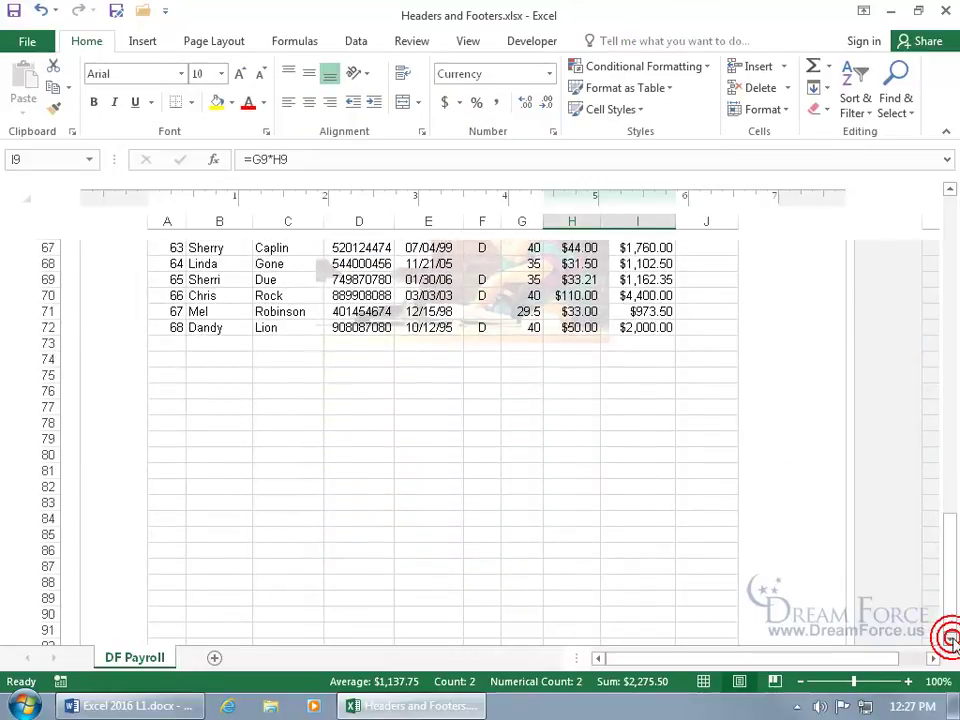
{"action": "left_click", "coordinate": [951, 639]}
{"action": "left_click", "coordinate": [951, 639]}
{"action": "left_click", "coordinate": [951, 639]}
{"action": "left_click", "coordinate": [951, 639]}
{"action": "left_click", "coordinate": [951, 639]}
{"action": "left_click", "coordinate": [951, 639]}
{"action": "left_click", "coordinate": [951, 639]}
{"action": "left_click", "coordinate": [951, 639]}
{"action": "left_click", "coordinate": [951, 639]}
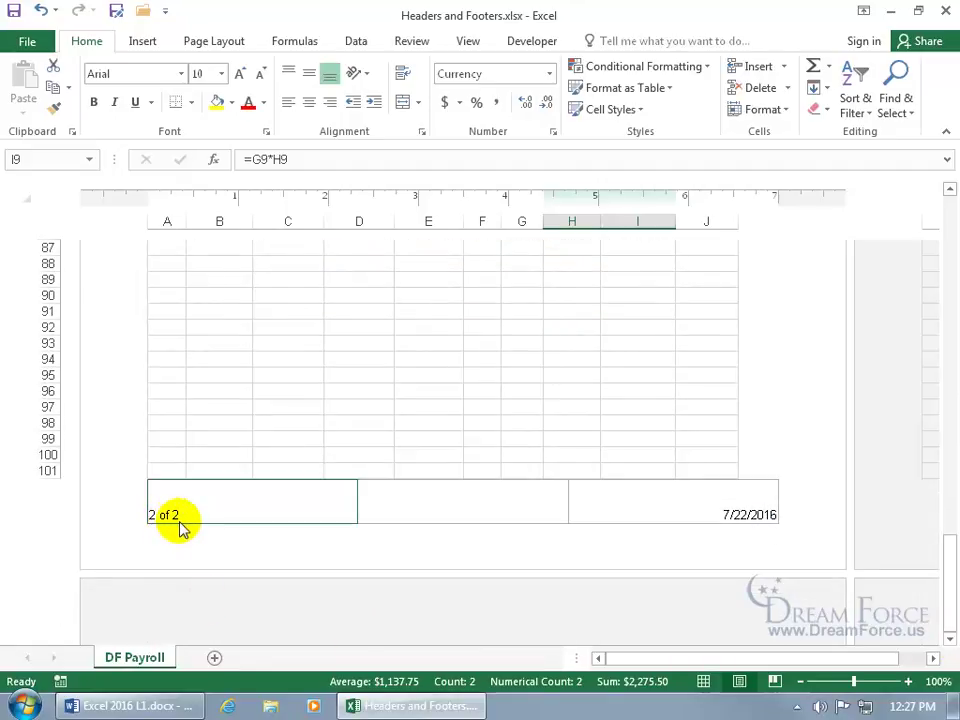
{"action": "left_click", "coordinate": [349, 533]}
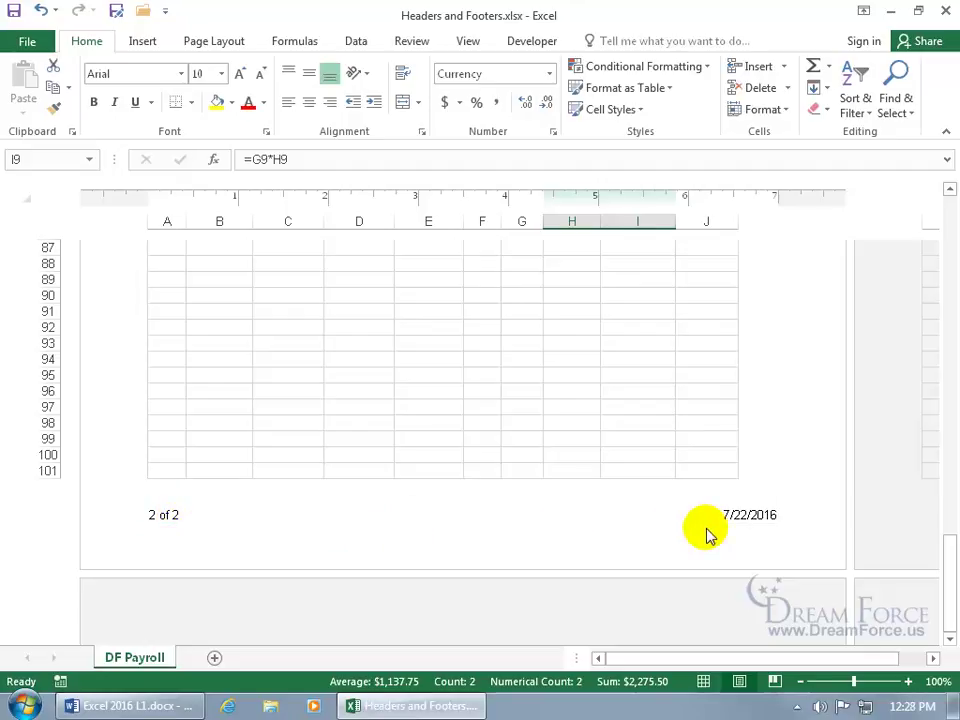
Make the page count in the left footer section bold and green
{"action": "left_click", "coordinate": [199, 514]}
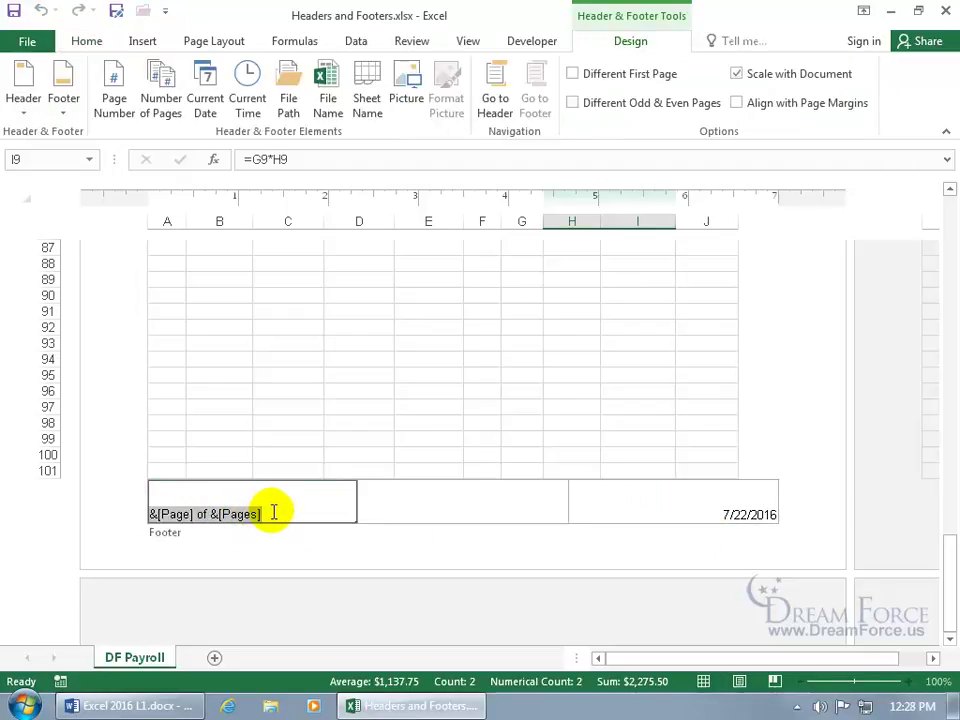
{"action": "left_click_drag", "start_coordinate": [285, 514], "coordinate": [150, 514]}
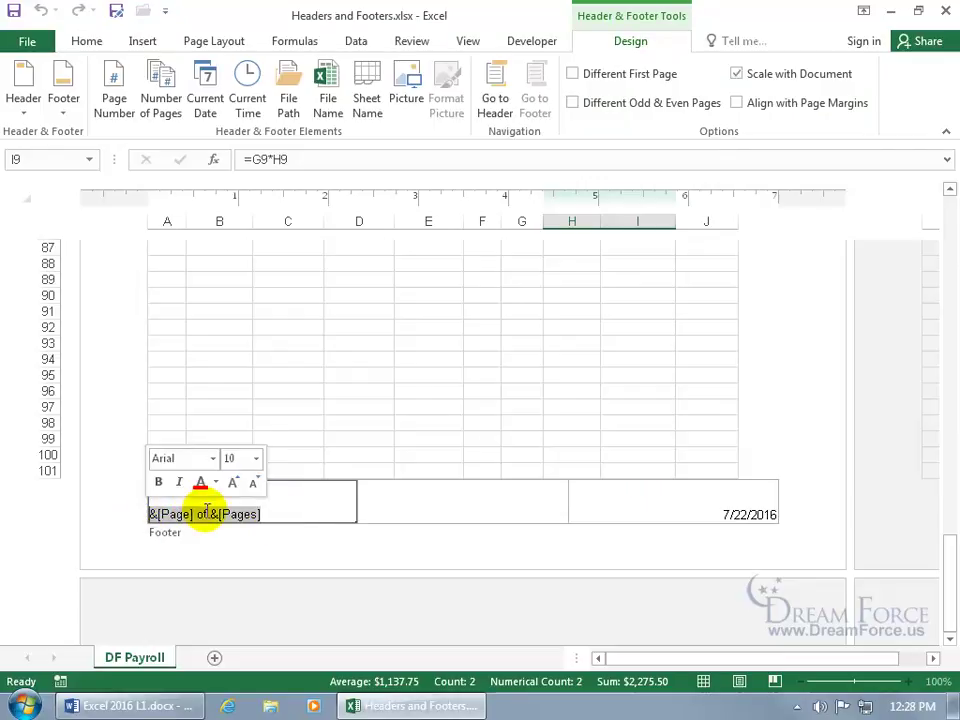
{"action": "left_click", "coordinate": [158, 482]}
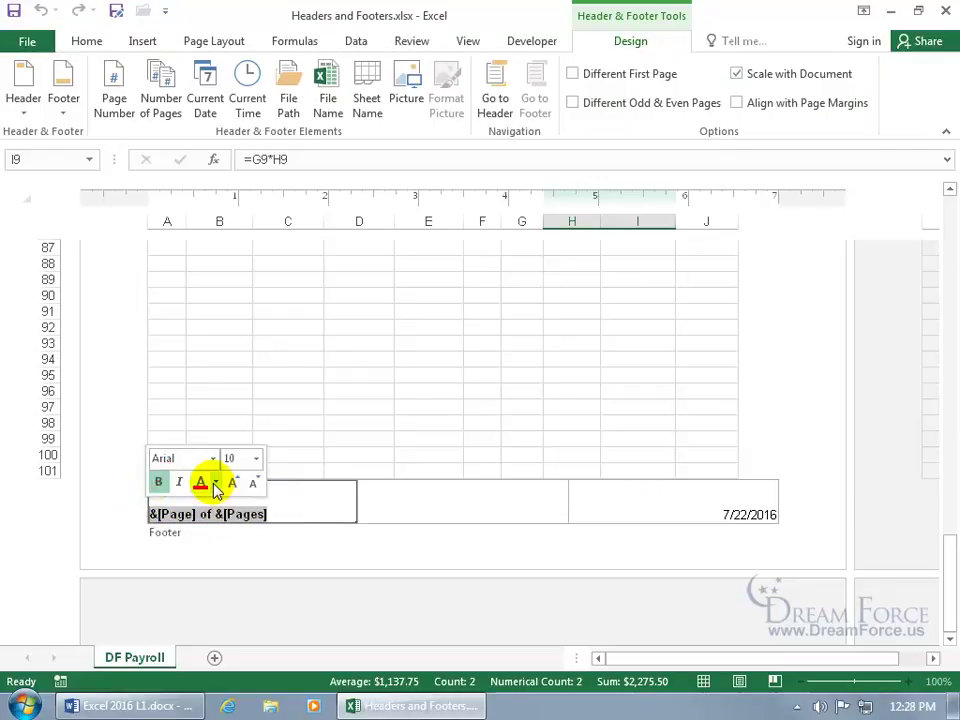
{"action": "left_click", "coordinate": [213, 484]}
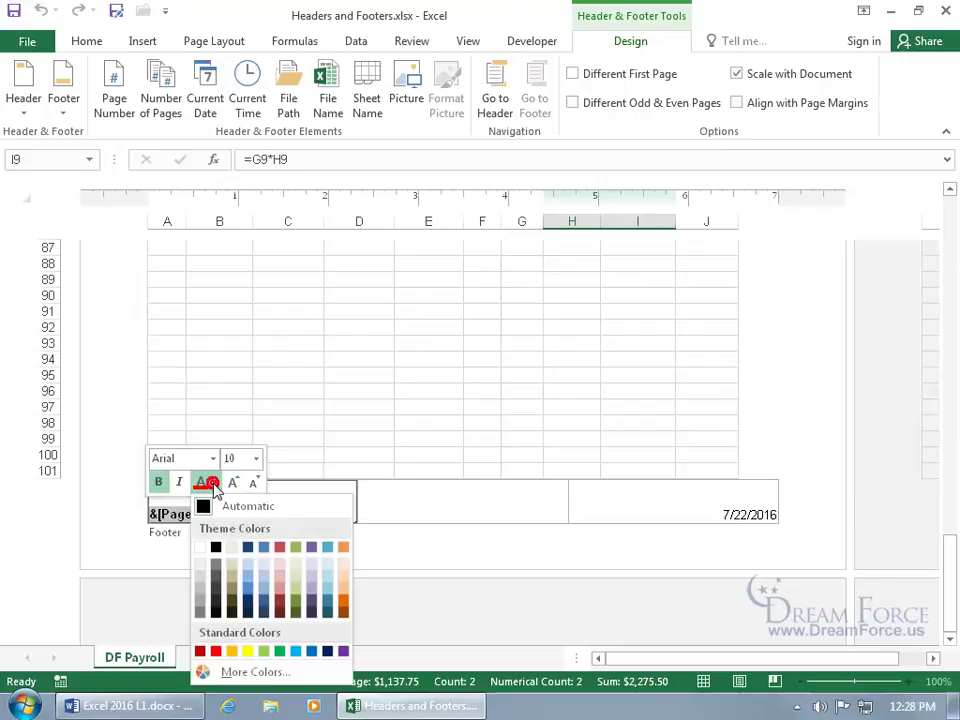
{"action": "left_click", "coordinate": [281, 651]}
{"action": "left_click", "coordinate": [326, 507]}
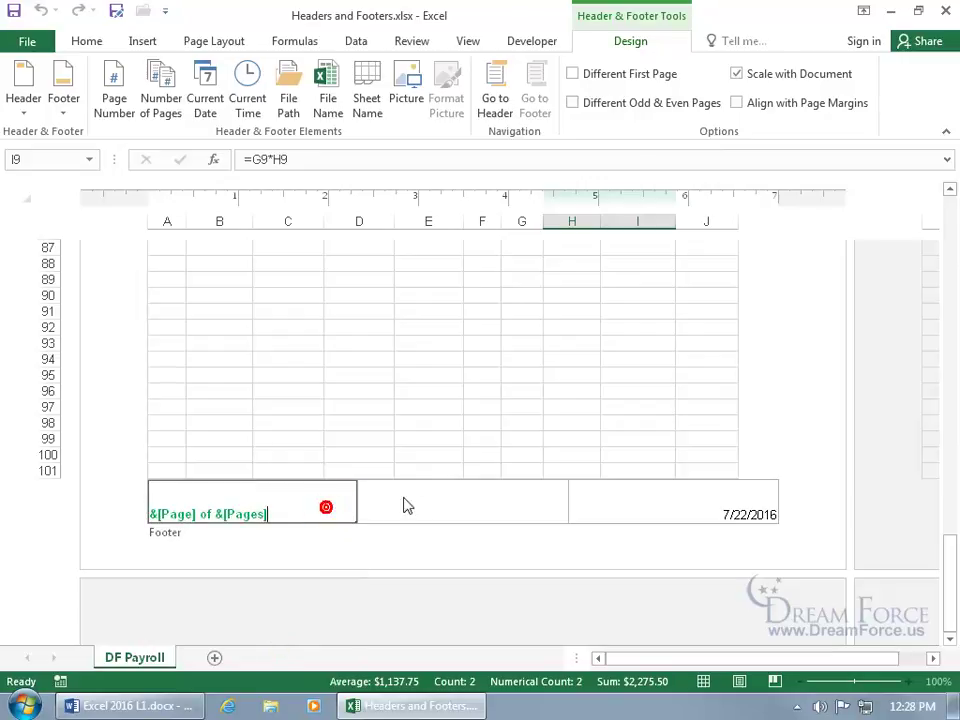
Try a different first-page header, compare it with the second page's header, and turn the option off again
{"action": "left_click_drag", "start_coordinate": [948, 588], "coordinate": [948, 240]}
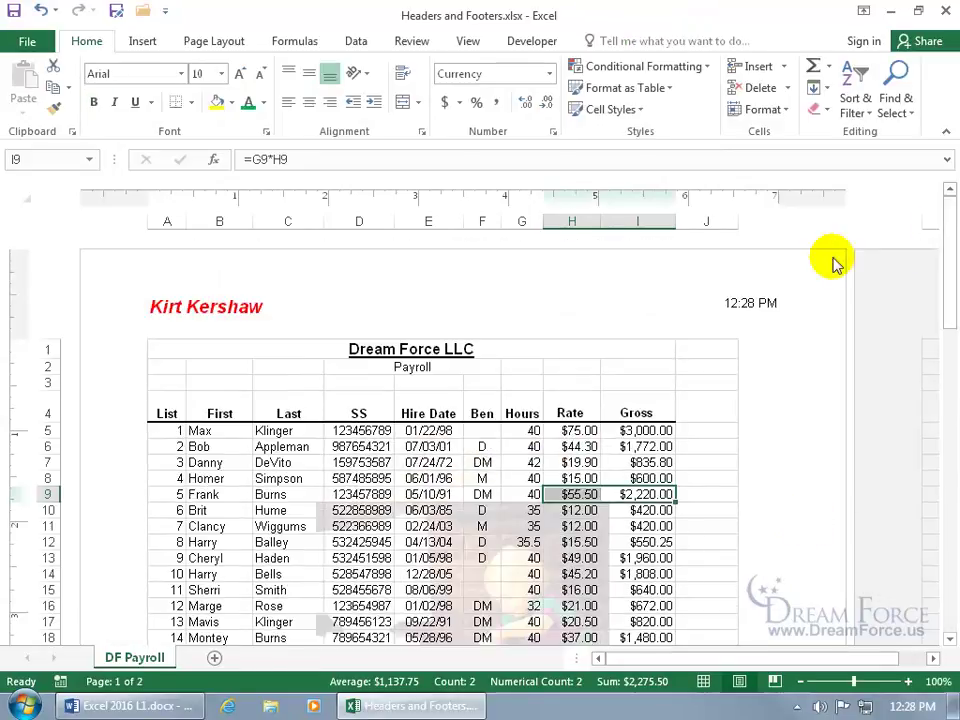
{"action": "left_click", "coordinate": [435, 312]}
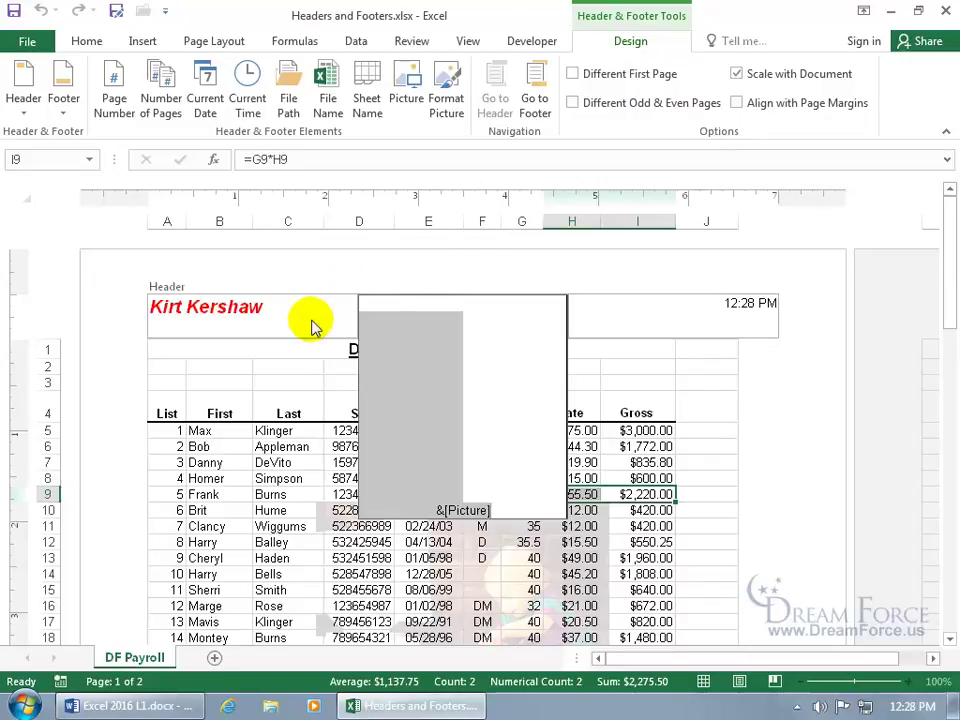
{"action": "left_click", "coordinate": [572, 74]}
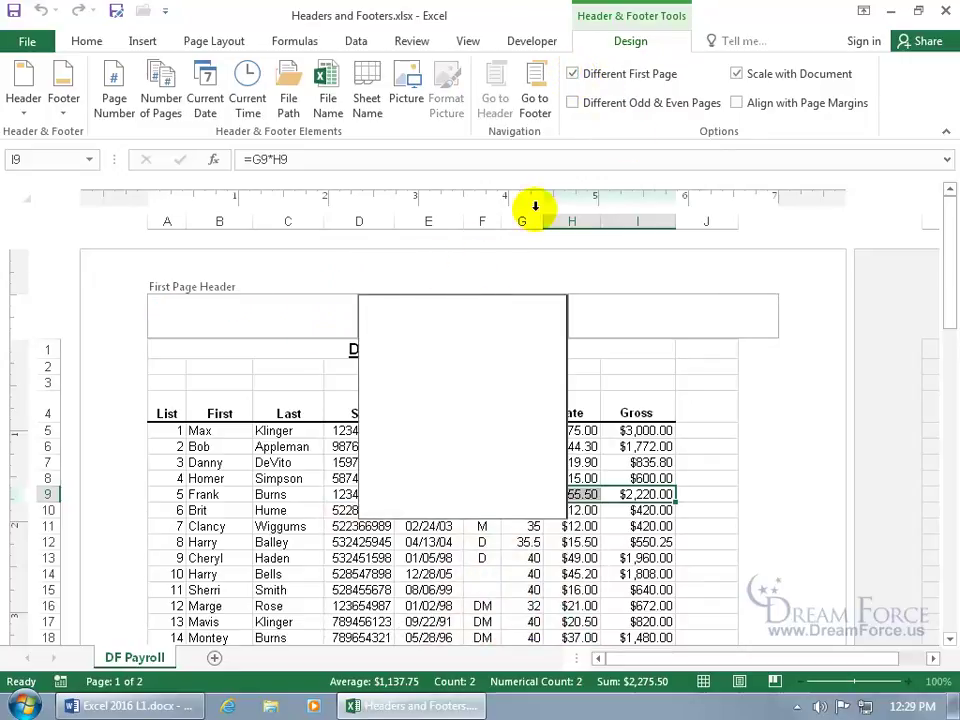
{"action": "left_click_drag", "start_coordinate": [946, 258], "coordinate": [945, 535]}
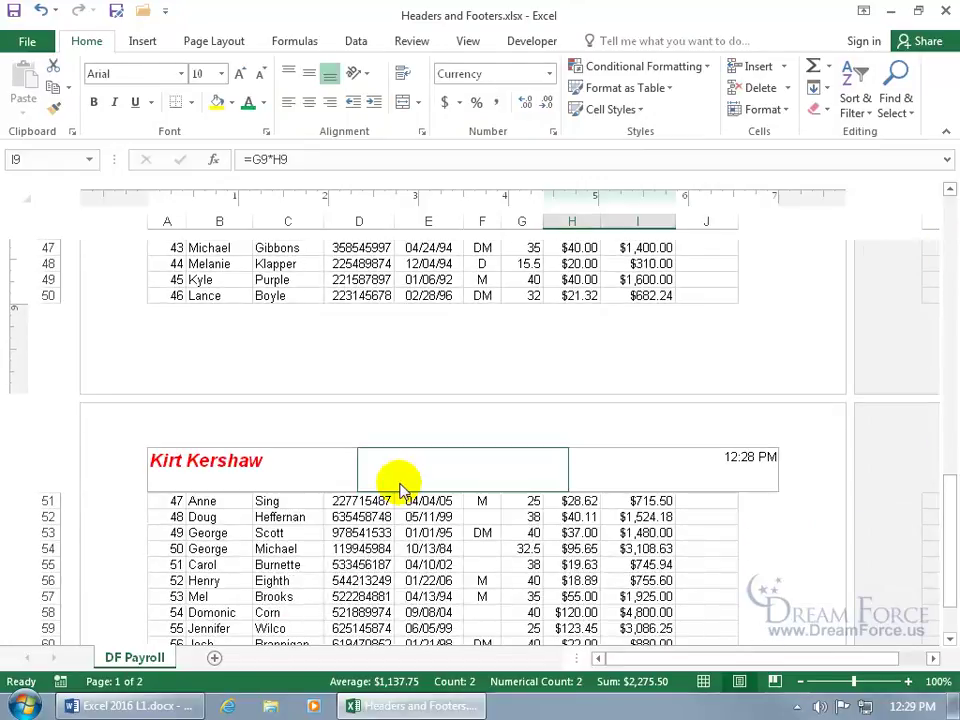
{"action": "left_click_drag", "start_coordinate": [943, 489], "coordinate": [943, 197]}
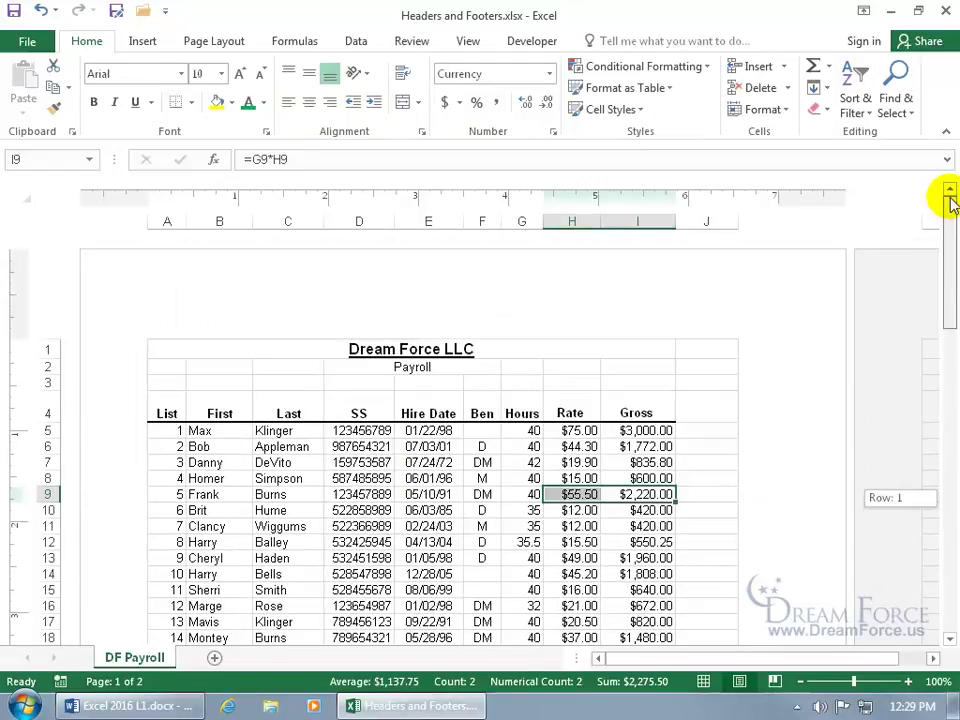
{"action": "left_click", "coordinate": [451, 300]}
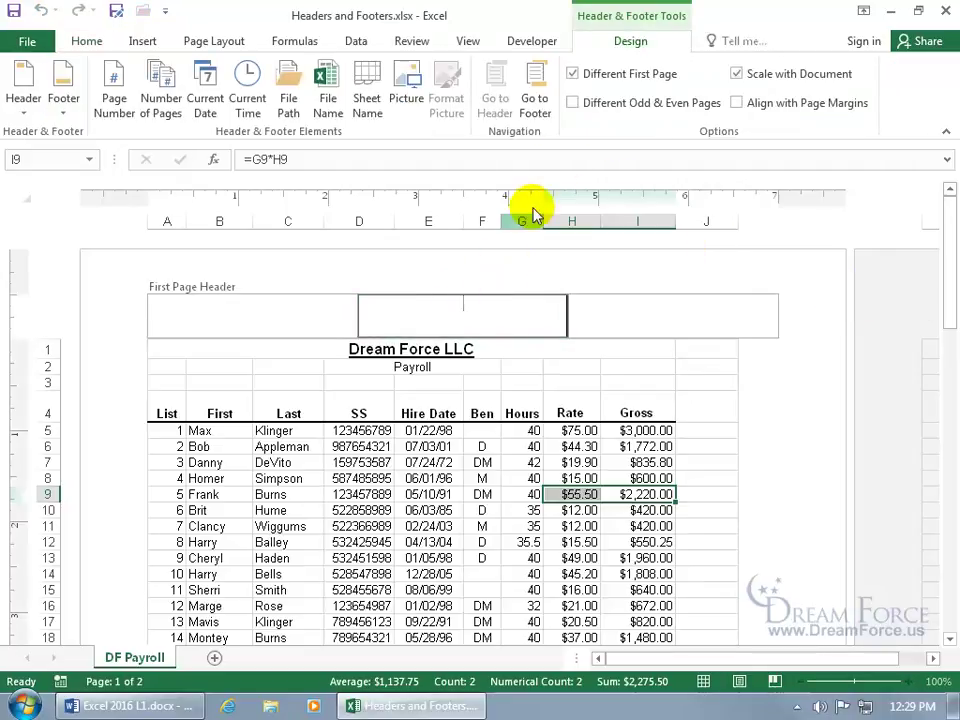
{"action": "left_click", "coordinate": [572, 74]}
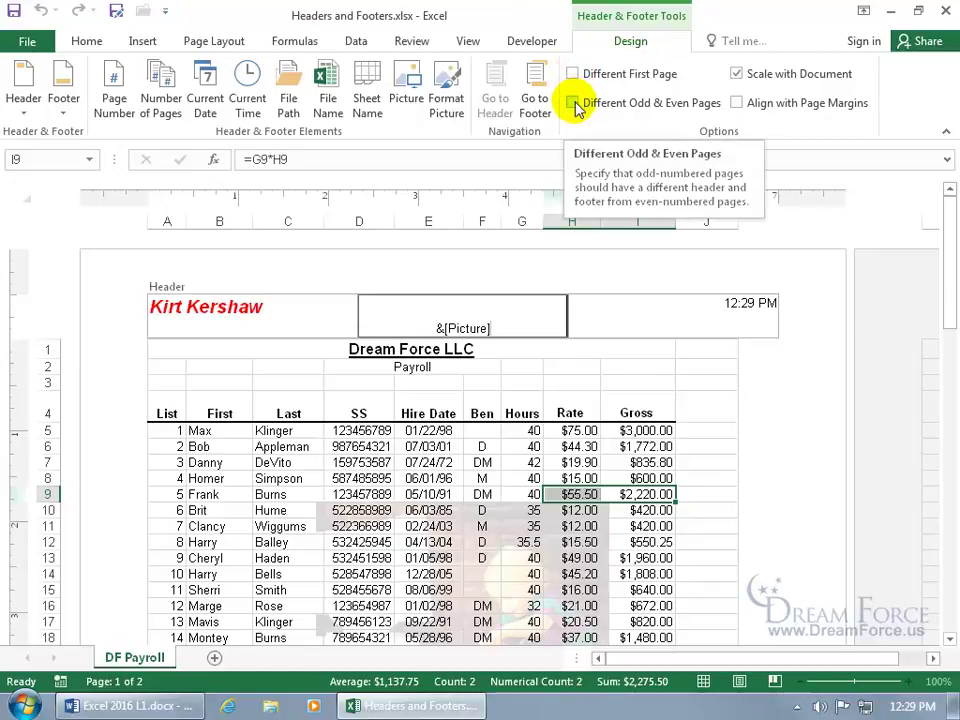
Try different odd and even page headers, open the blank even-page header on page two, and turn the option off again
{"action": "left_click", "coordinate": [573, 104]}
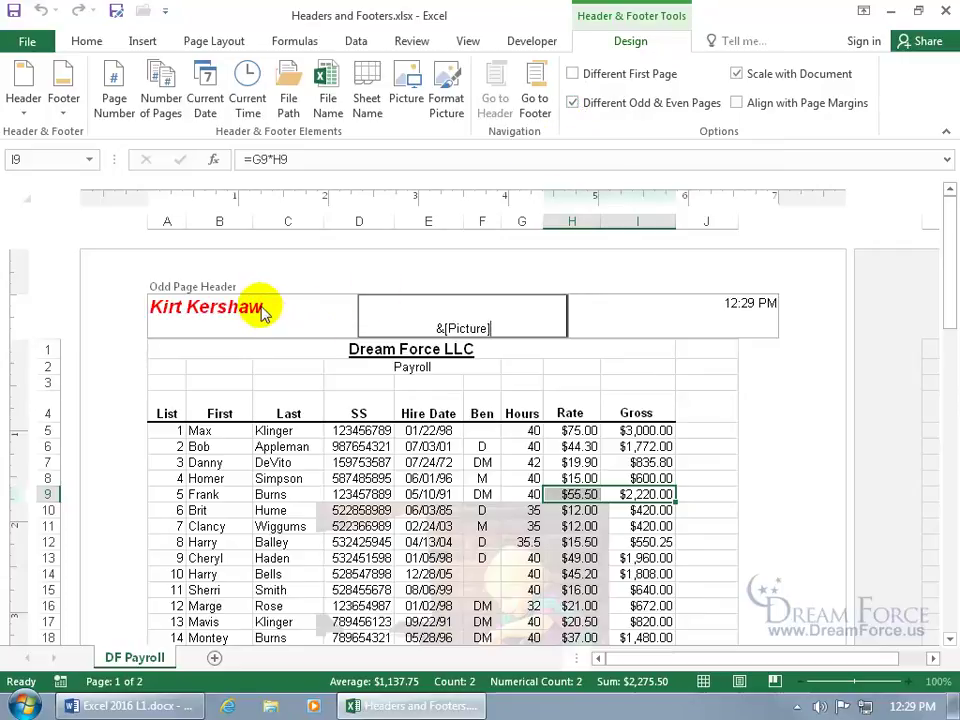
{"action": "left_click_drag", "start_coordinate": [948, 250], "coordinate": [949, 542]}
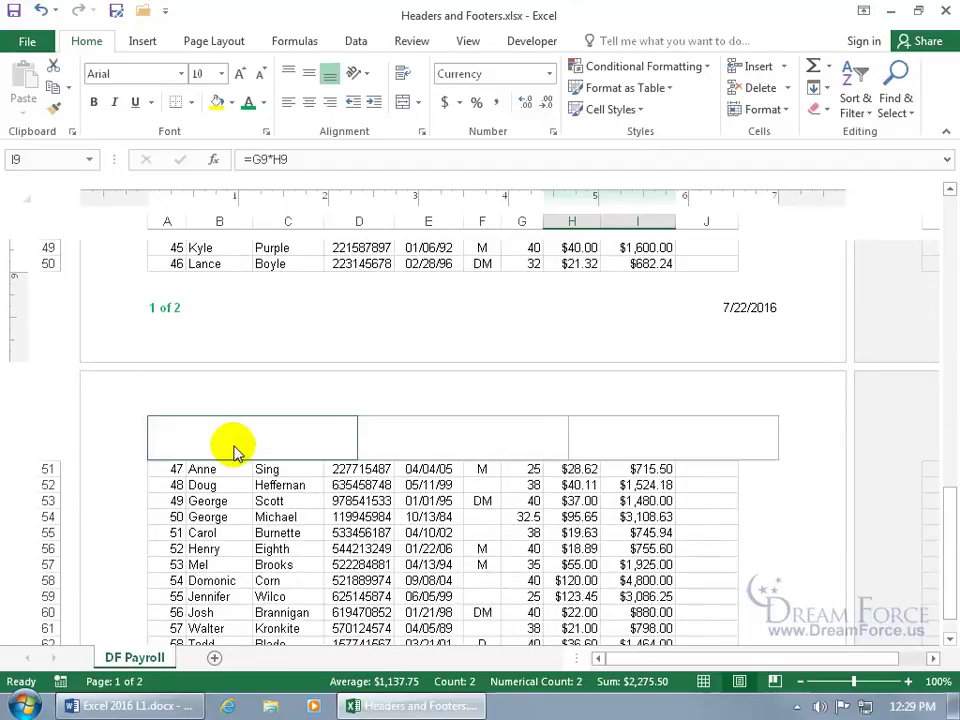
{"action": "left_click", "coordinate": [208, 437]}
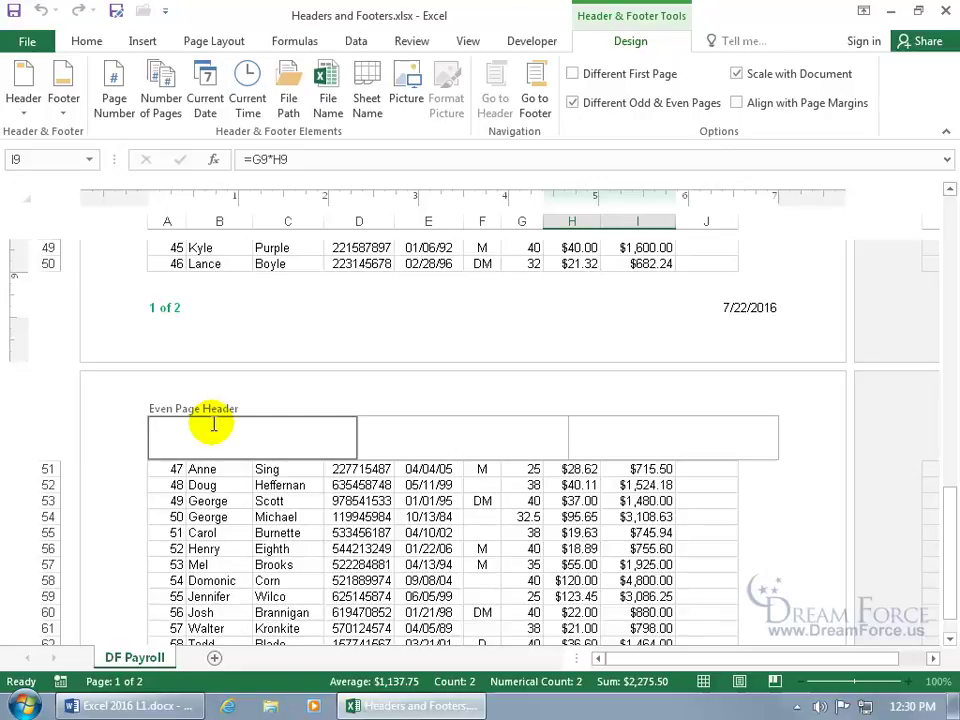
{"action": "left_click", "coordinate": [571, 103]}
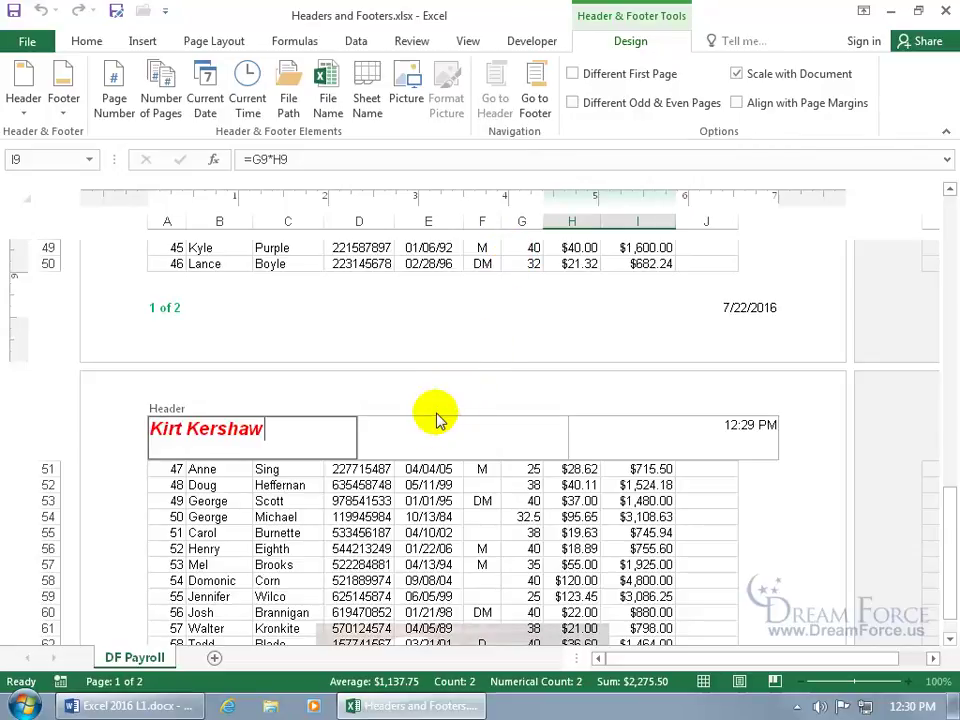
Leave header editing by selecting a worksheet cell, and switch to Normal view and back to Page Layout view
{"action": "left_click", "coordinate": [467, 41]}
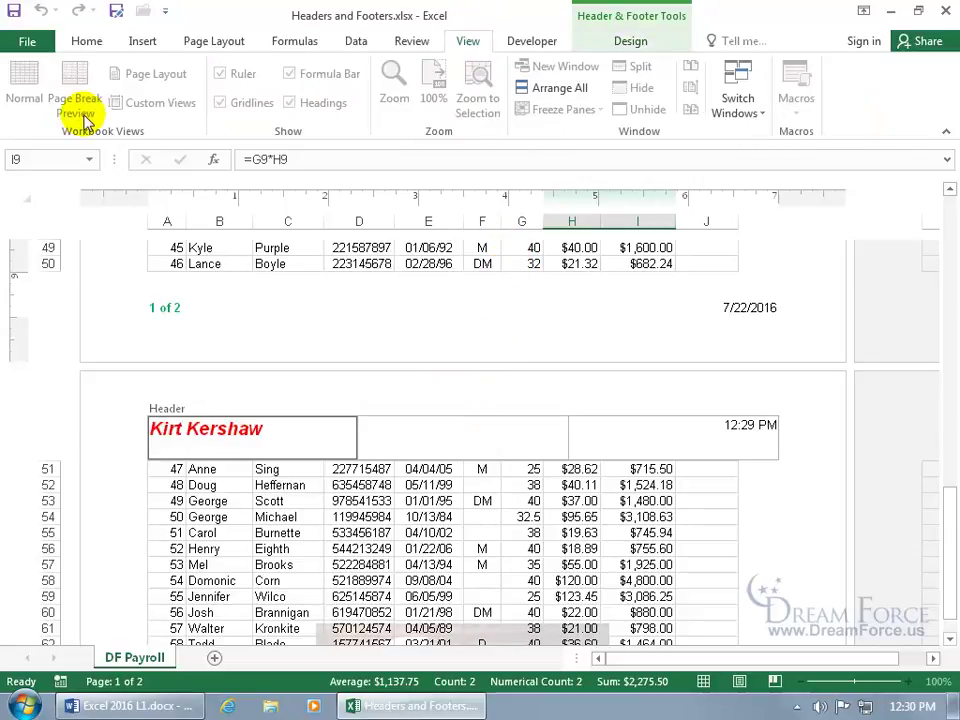
{"action": "left_click", "coordinate": [362, 515]}
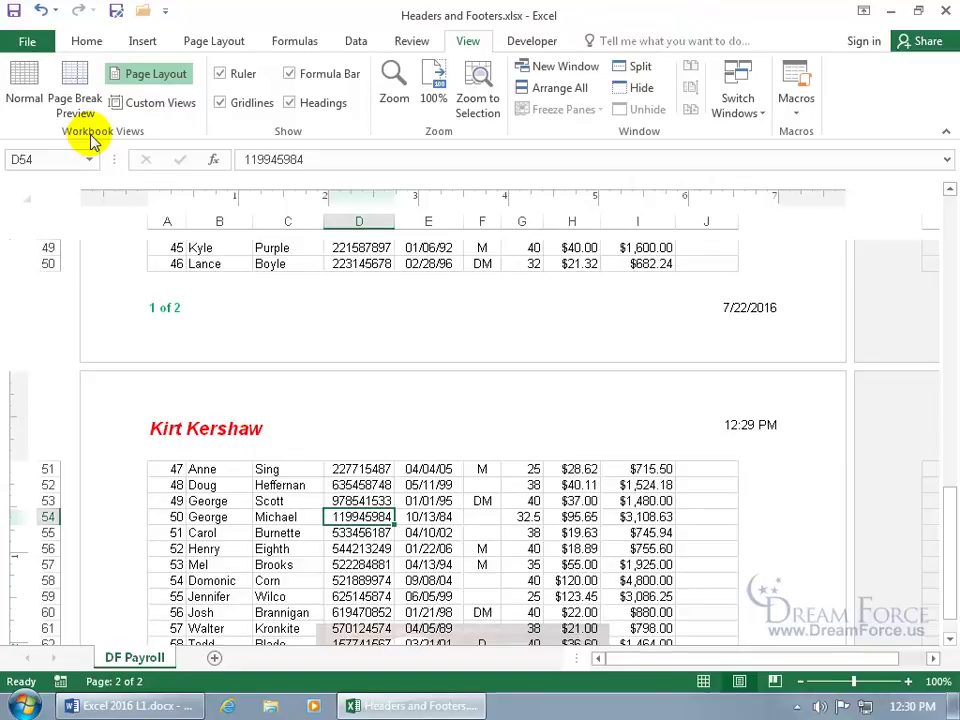
{"action": "left_click", "coordinate": [26, 88]}
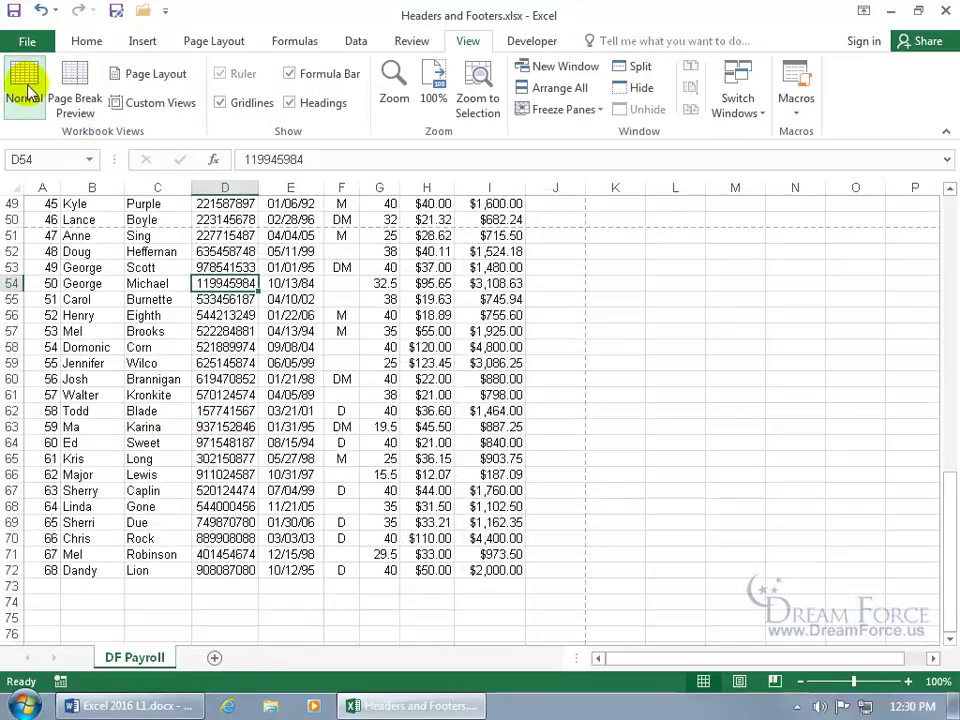
{"action": "left_click", "coordinate": [118, 74]}
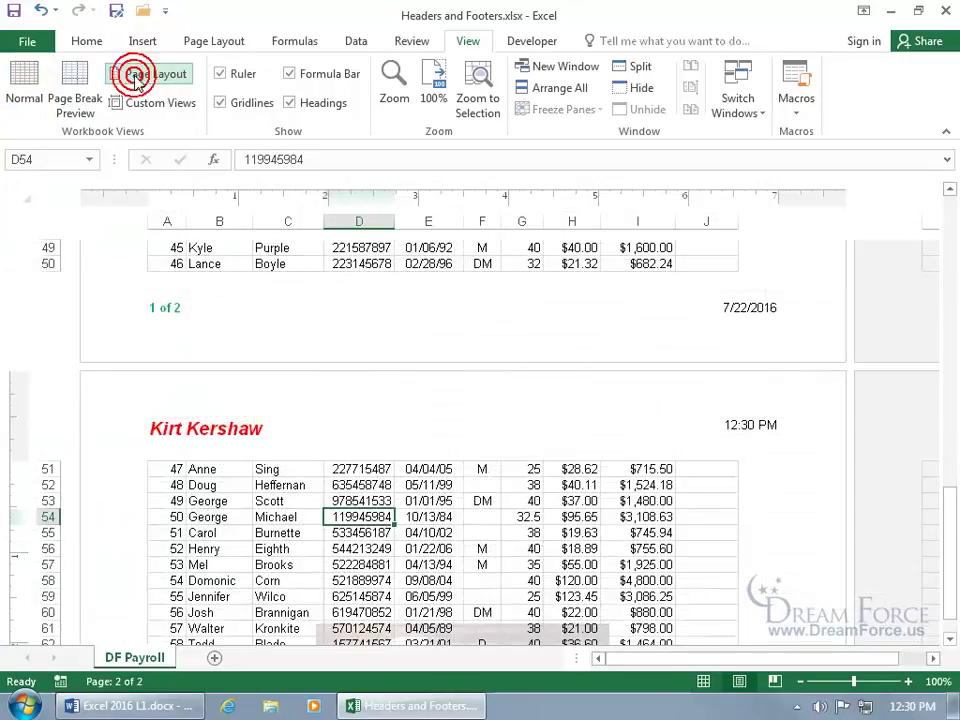
Open and leave the second page's left footer section, and return to Normal view with cell A1 selected
{"action": "scroll", "coordinate": [340, 470], "scroll_direction": "down", "scroll_amount": 12}
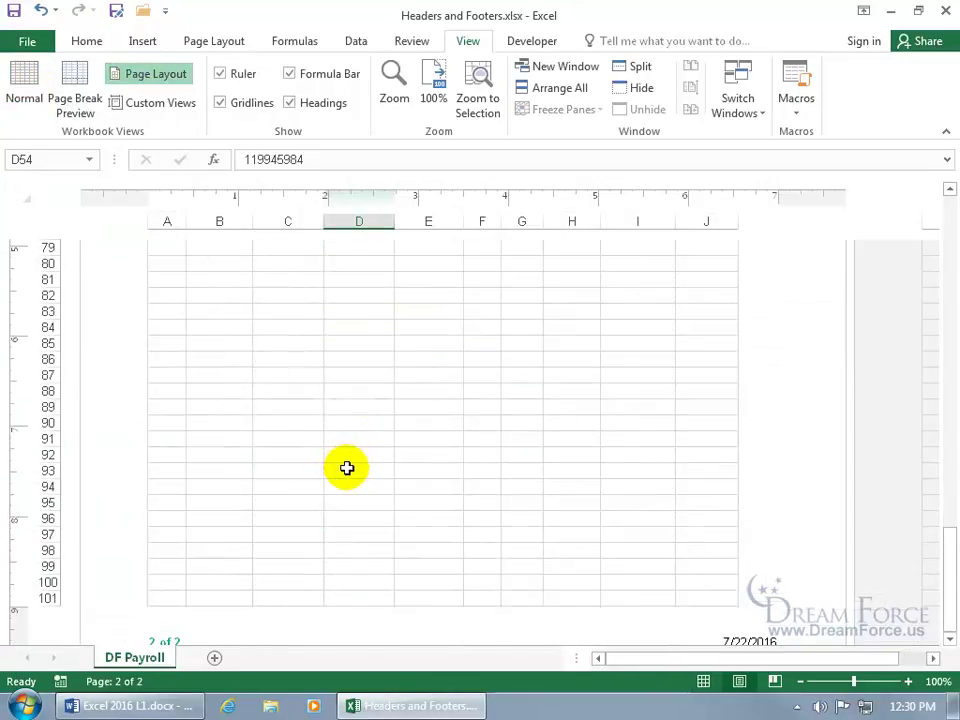
{"action": "left_click", "coordinate": [303, 545]}
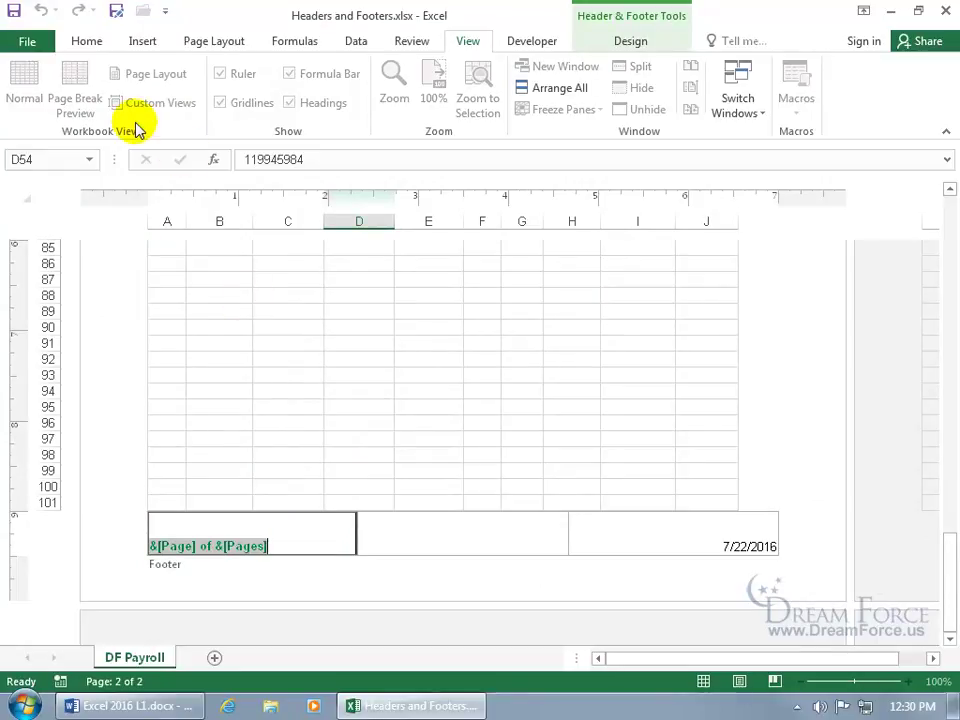
{"action": "left_click", "coordinate": [356, 373]}
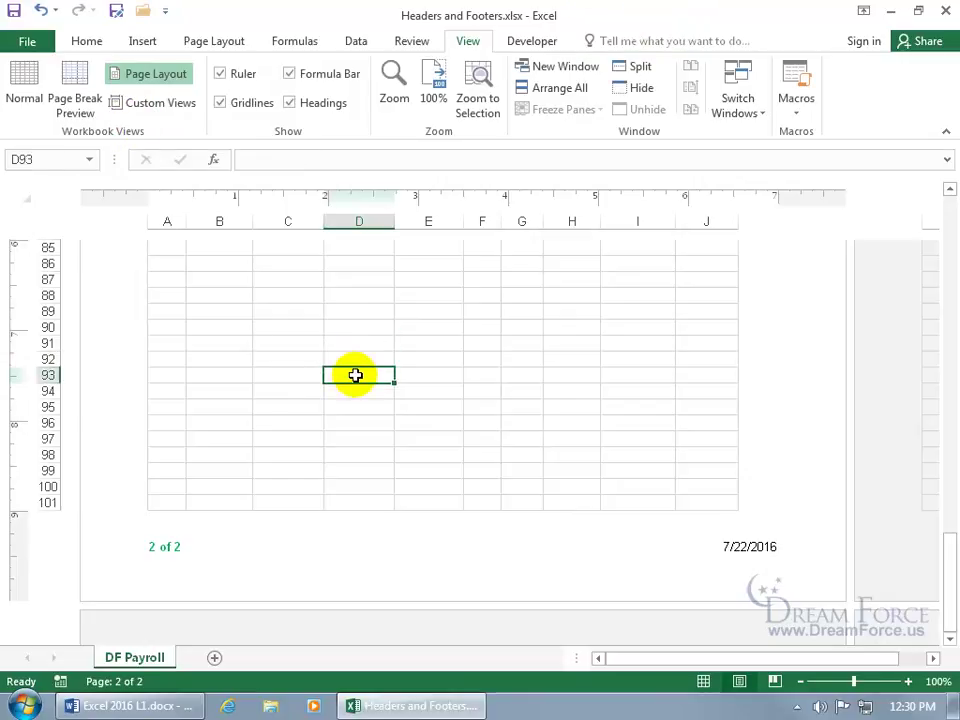
{"action": "left_click", "coordinate": [24, 85]}
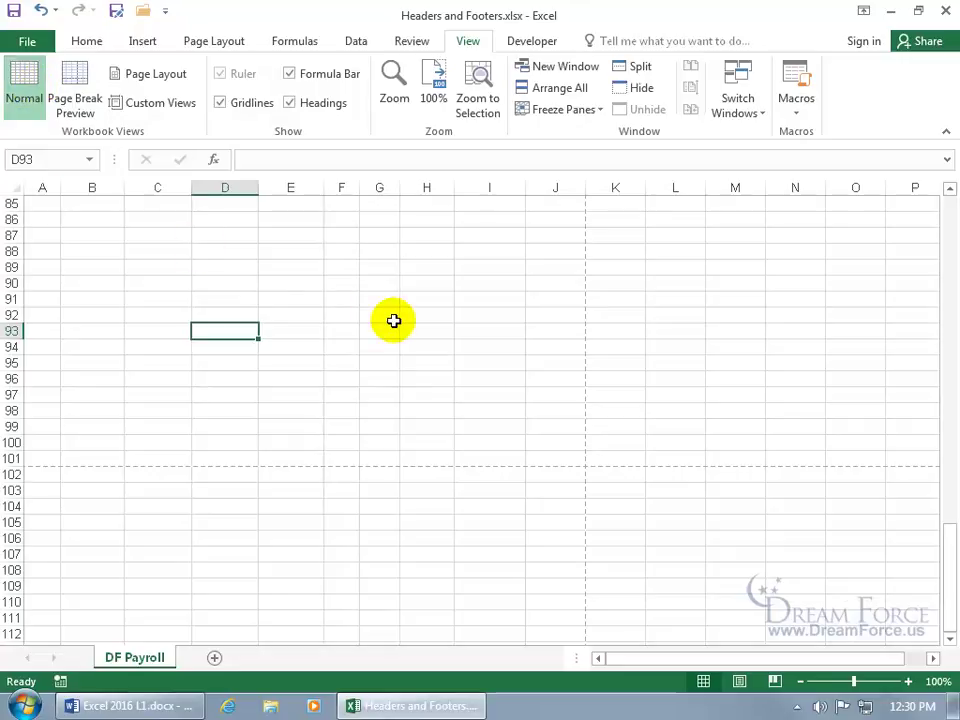
{"action": "key", "text": "ctrl+Home"}
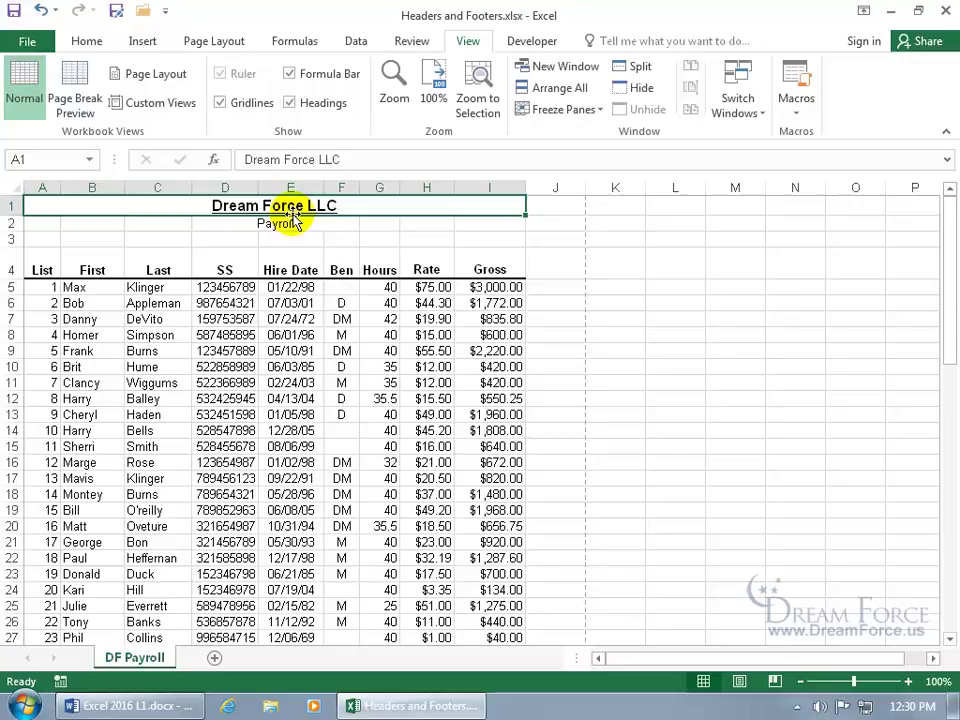
Examine the header, washed-out picture and footer on both pages in the print preview, magnifying the first page
{"action": "left_click", "coordinate": [27, 42]}
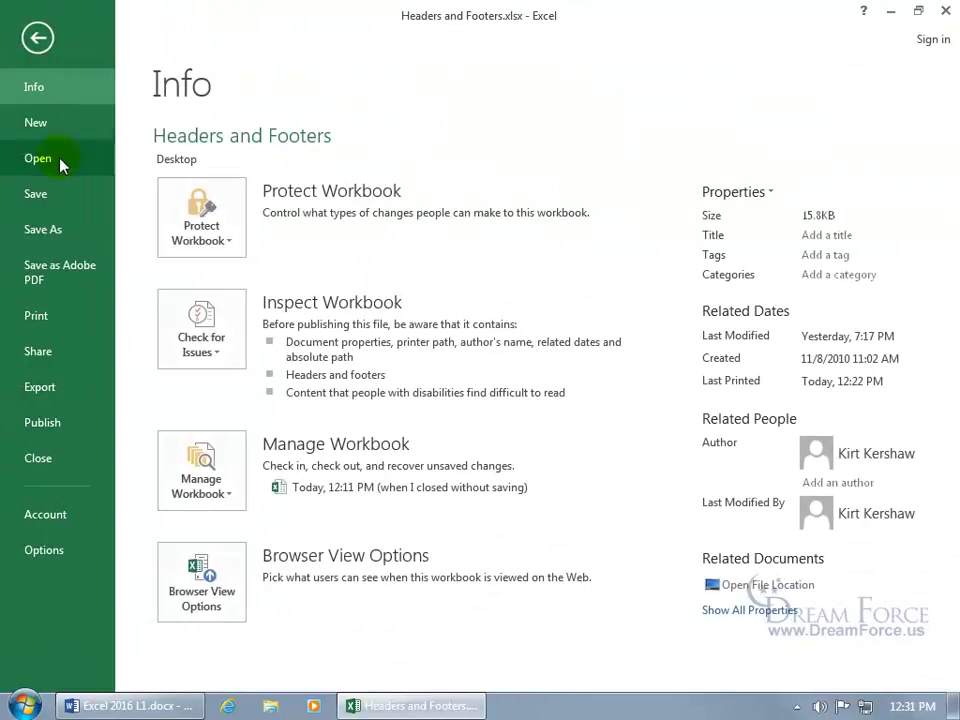
{"action": "left_click", "coordinate": [40, 315]}
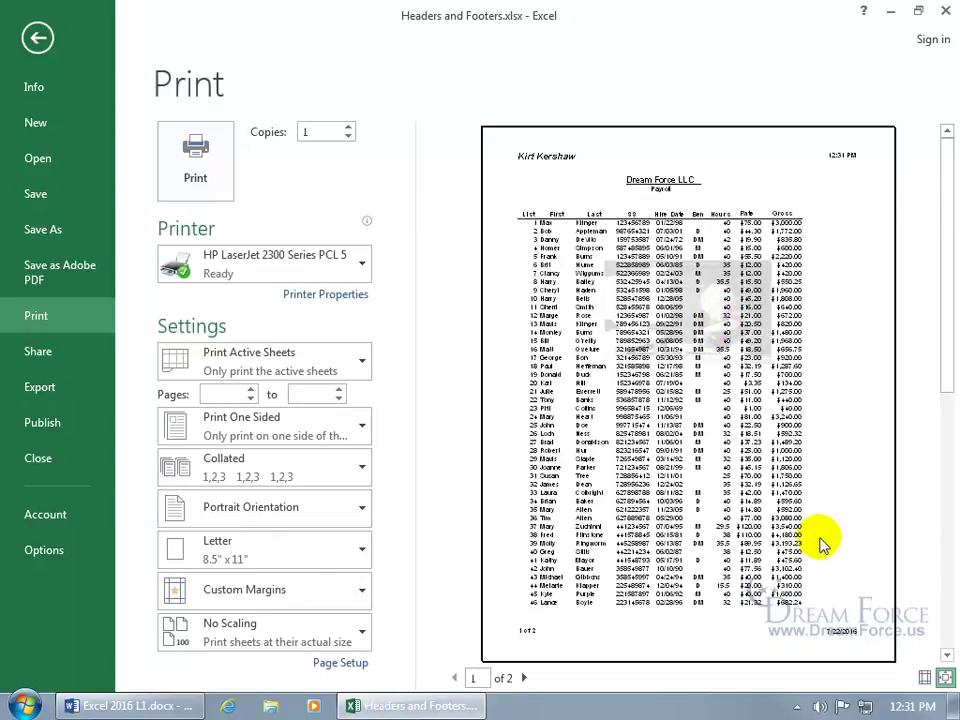
{"action": "left_click", "coordinate": [945, 678]}
{"action": "left_click_drag", "start_coordinate": [703, 655], "coordinate": [793, 663]}
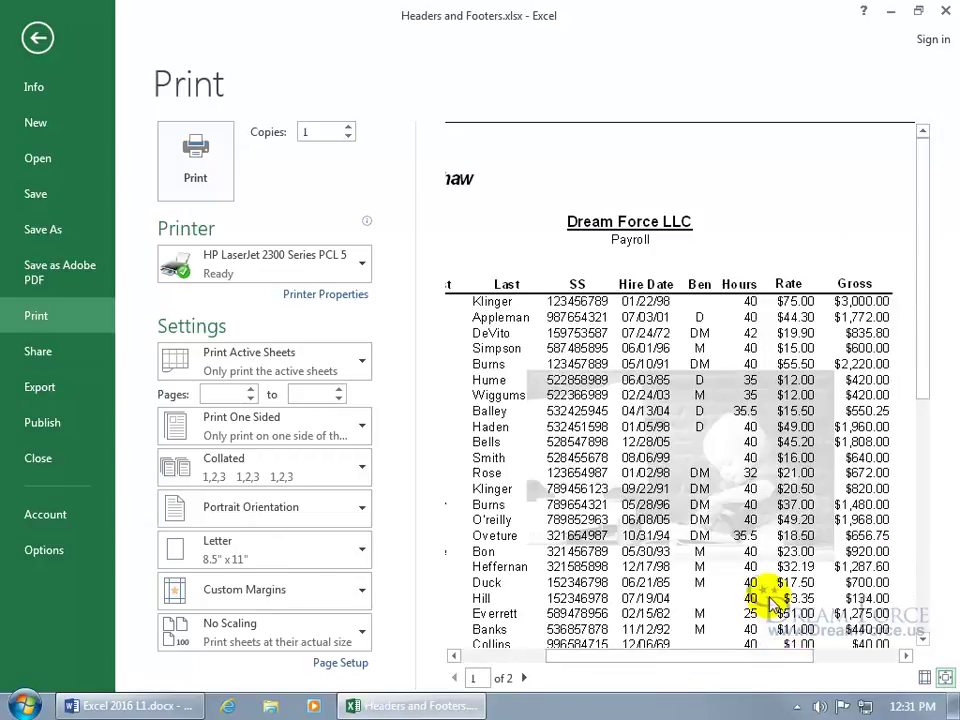
{"action": "left_click", "coordinate": [945, 678]}
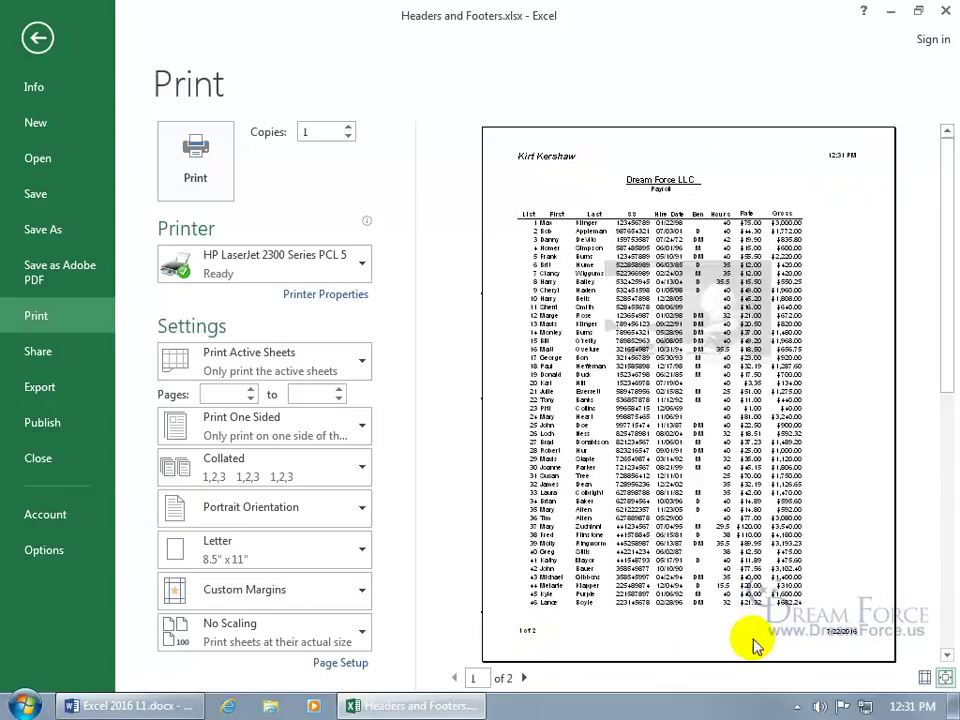
{"action": "left_click", "coordinate": [524, 680]}
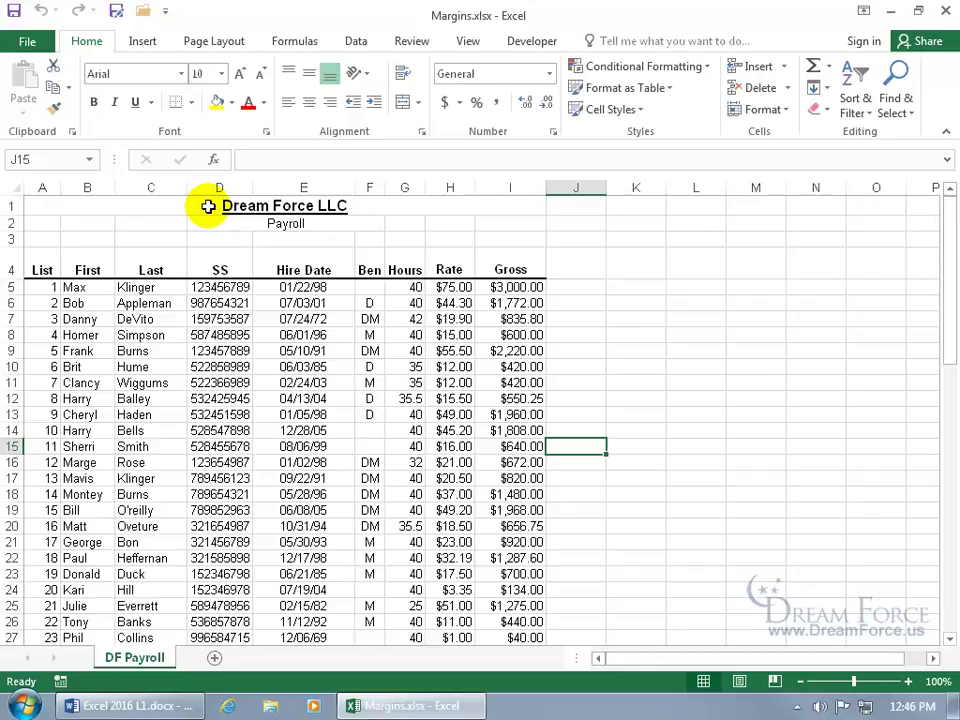
Open the page margin settings from the print preview and set the top margin to 5 inches
{"action": "left_click", "coordinate": [27, 41]}
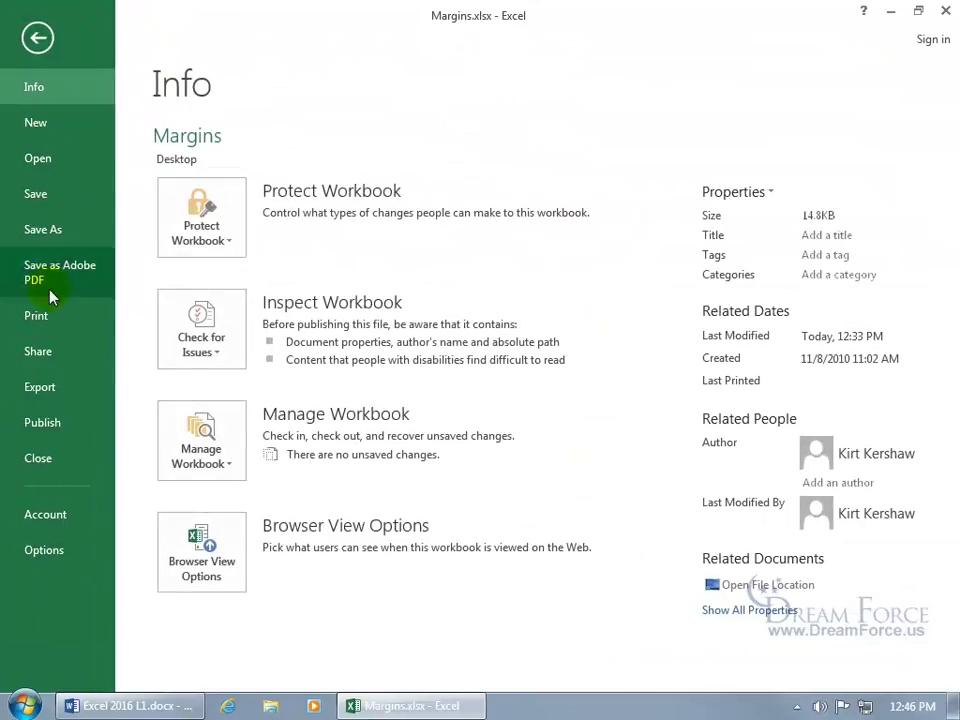
{"action": "left_click", "coordinate": [36, 318]}
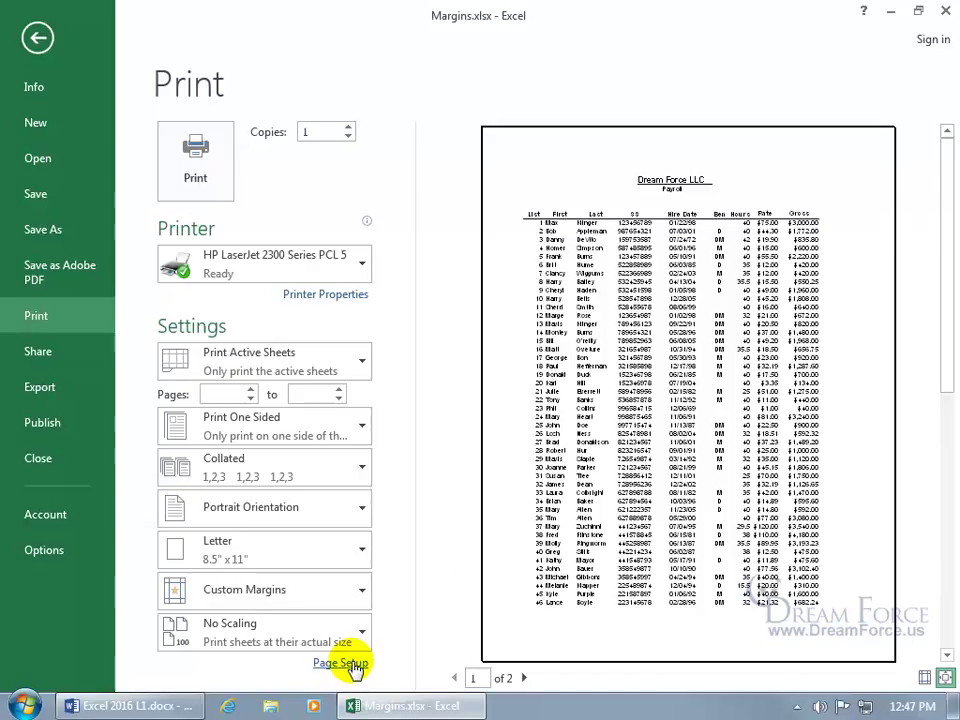
{"action": "left_click", "coordinate": [350, 663]}
{"action": "left_click", "coordinate": [360, 205]}
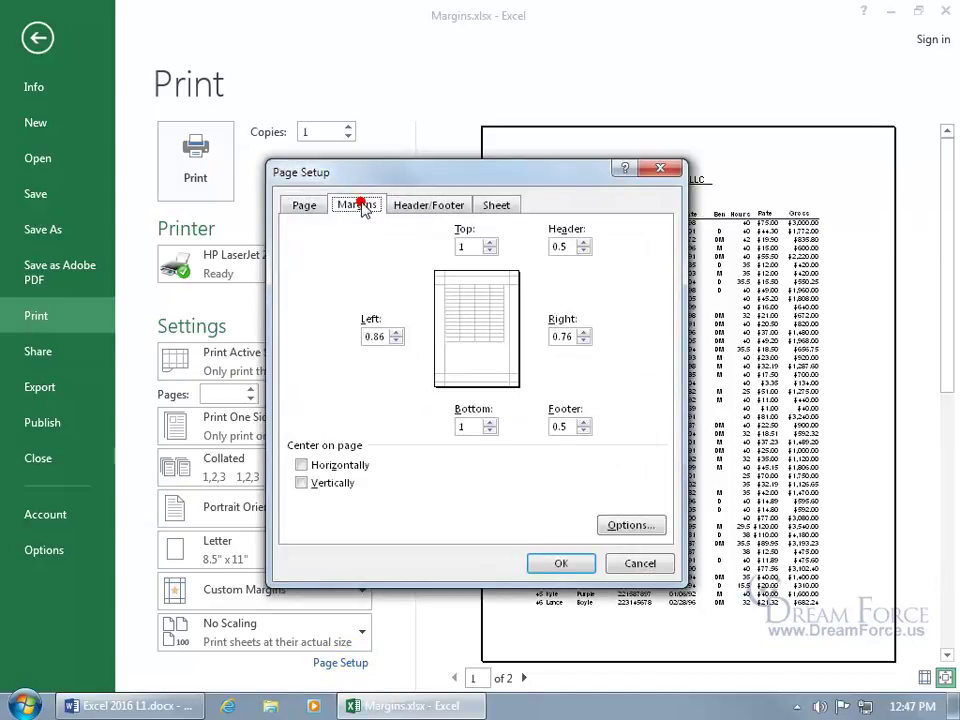
{"action": "left_click", "coordinate": [456, 248]}
{"action": "left_click", "coordinate": [489, 246]}
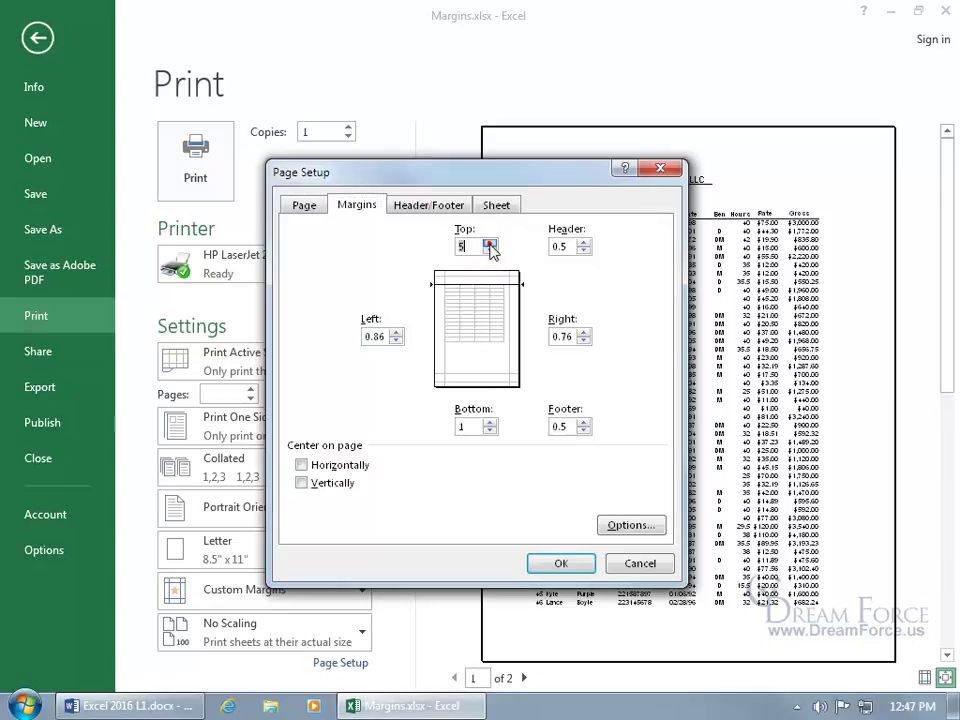
Set the left page margin to 1.50 inches and apply the margin settings
{"action": "left_click", "coordinate": [378, 335]}
{"action": "left_click", "coordinate": [396, 334]}
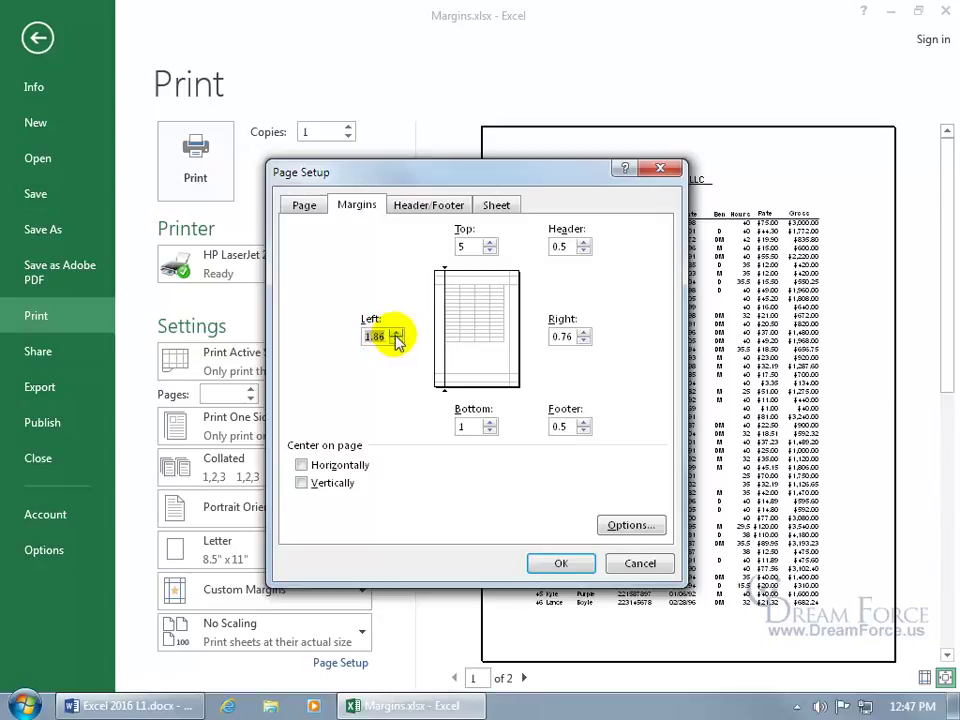
{"action": "type", "text": "1.56"}
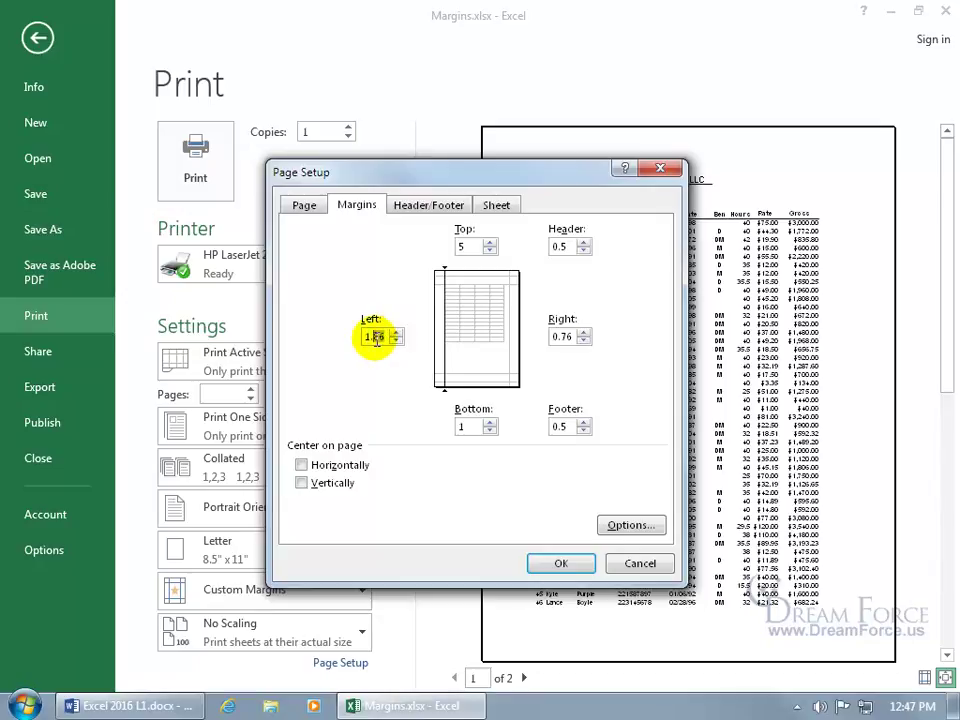
{"action": "key", "text": "BackSpace"}
{"action": "type", "text": "0"}
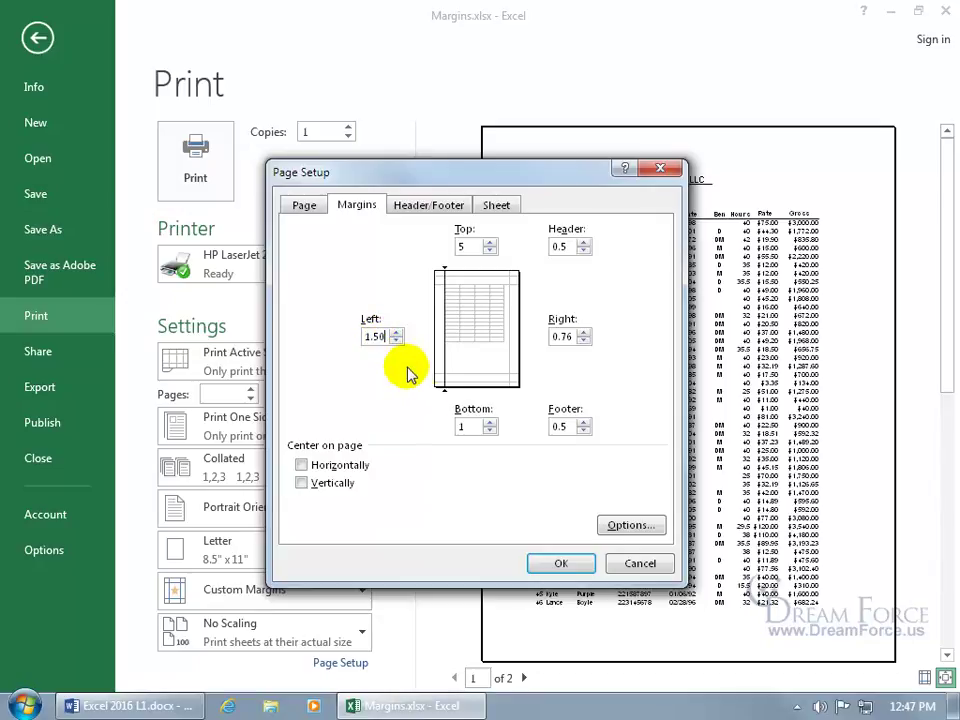
{"action": "left_click", "coordinate": [555, 564]}
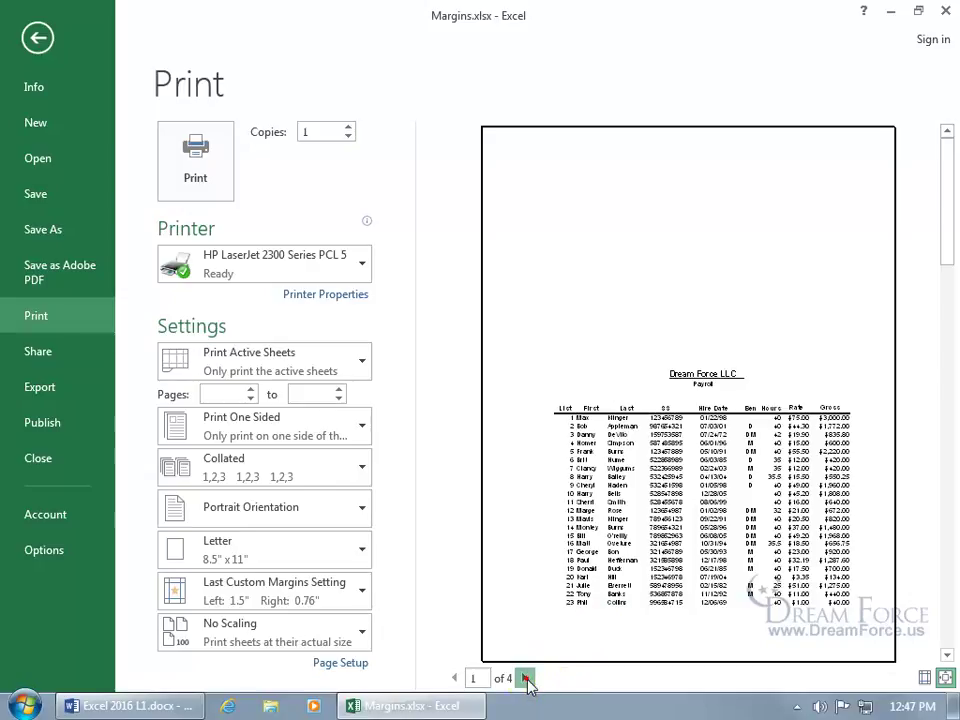
Review the second preview page and the preset margin choices, and open and cancel the custom margins settings
{"action": "left_click", "coordinate": [524, 678]}
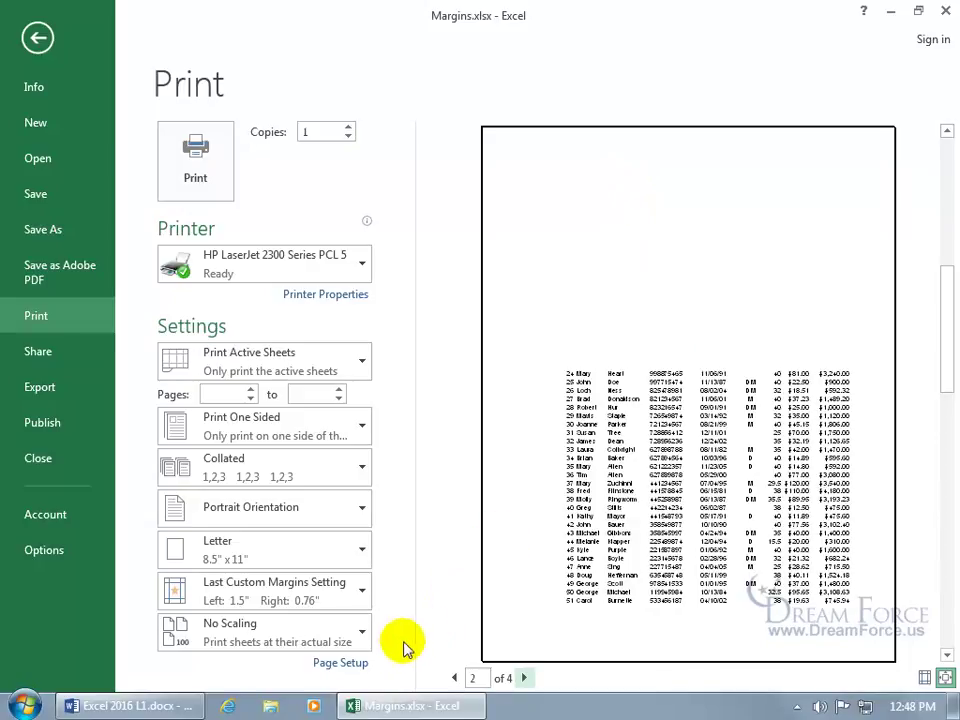
{"action": "left_click", "coordinate": [360, 594]}
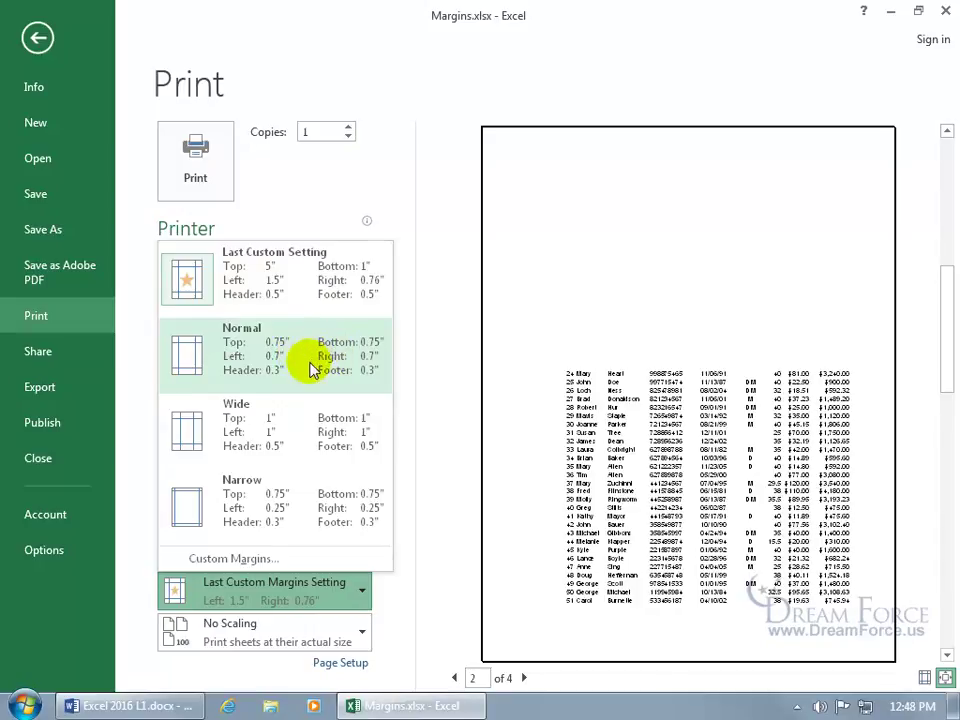
{"action": "left_click", "coordinate": [268, 560]}
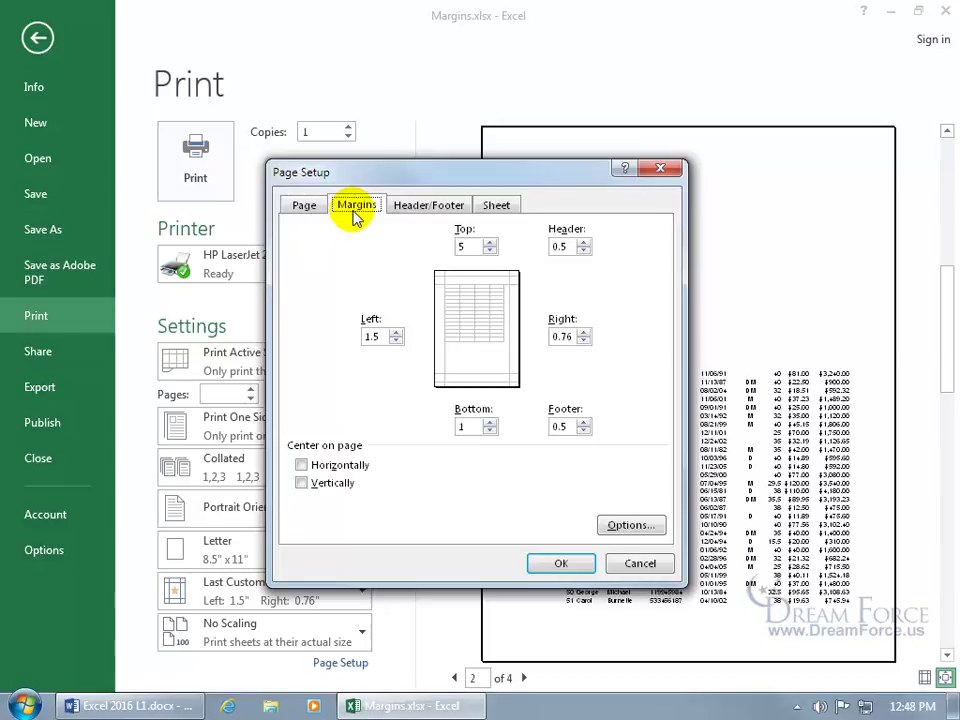
{"action": "left_click", "coordinate": [640, 564]}
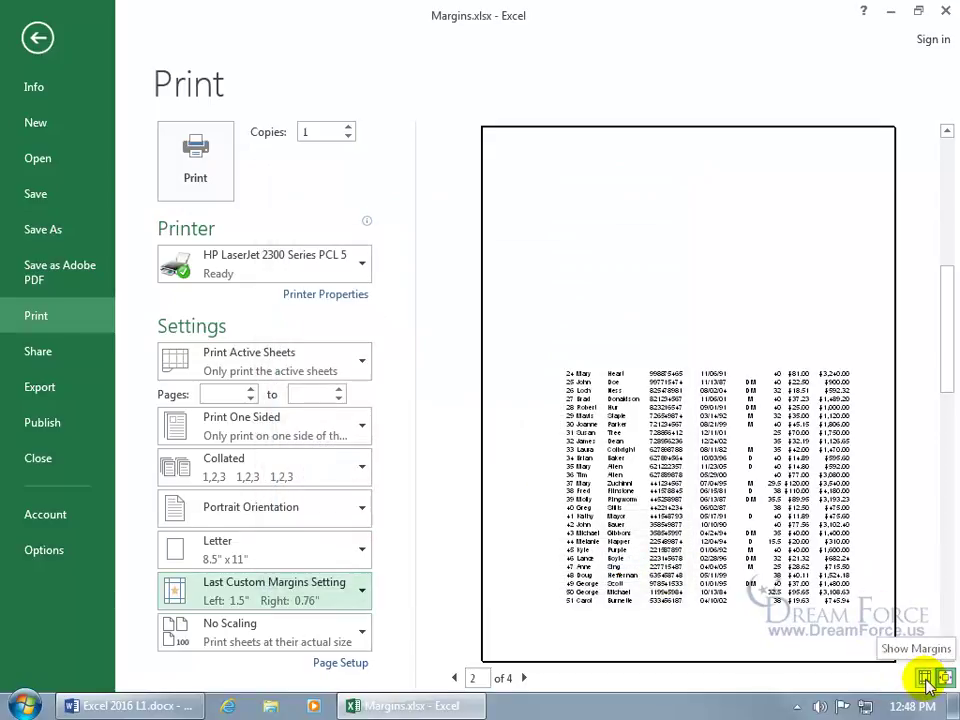
Show the margin guides in the preview and move the top margin up near the header line and the left margin to about 0.83 inches
{"action": "left_click", "coordinate": [925, 679]}
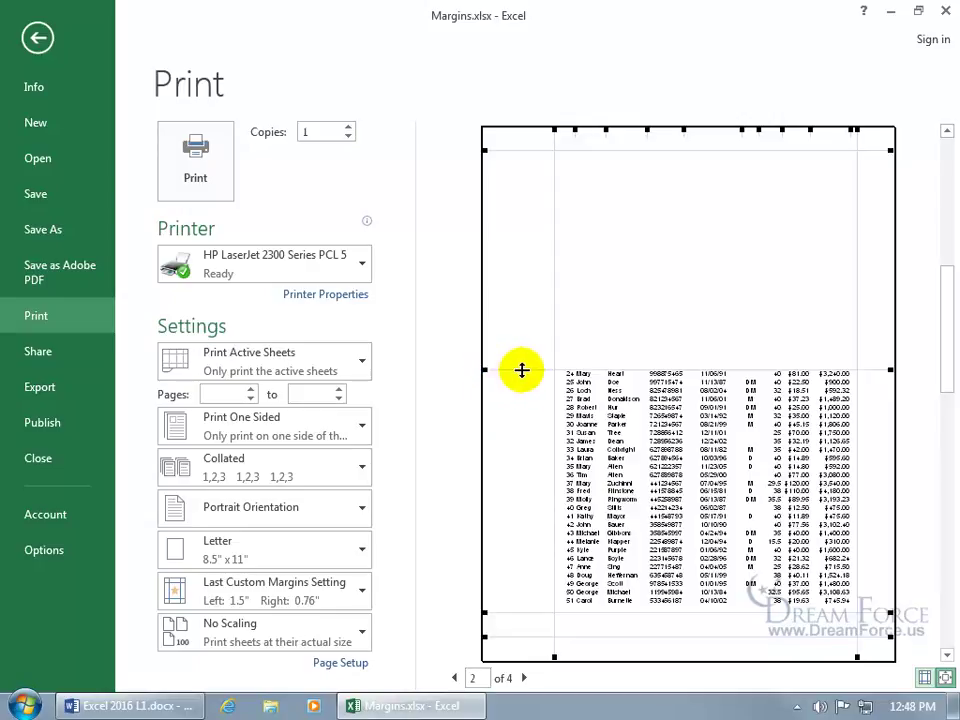
{"action": "left_click_drag", "start_coordinate": [521, 370], "coordinate": [517, 181]}
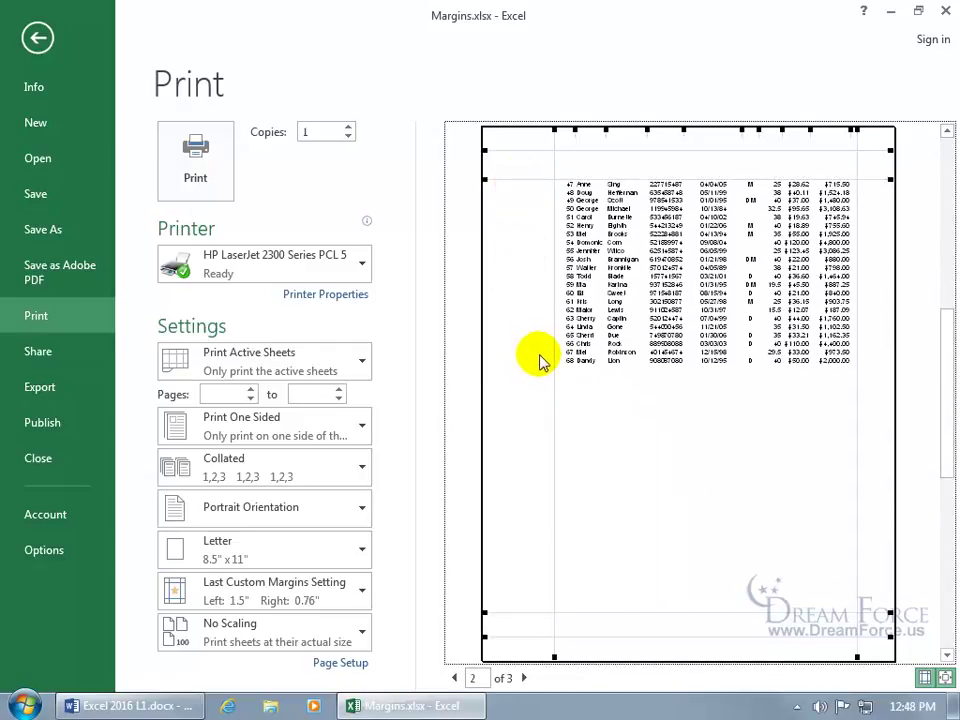
{"action": "left_click_drag", "start_coordinate": [554, 377], "coordinate": [531, 377]}
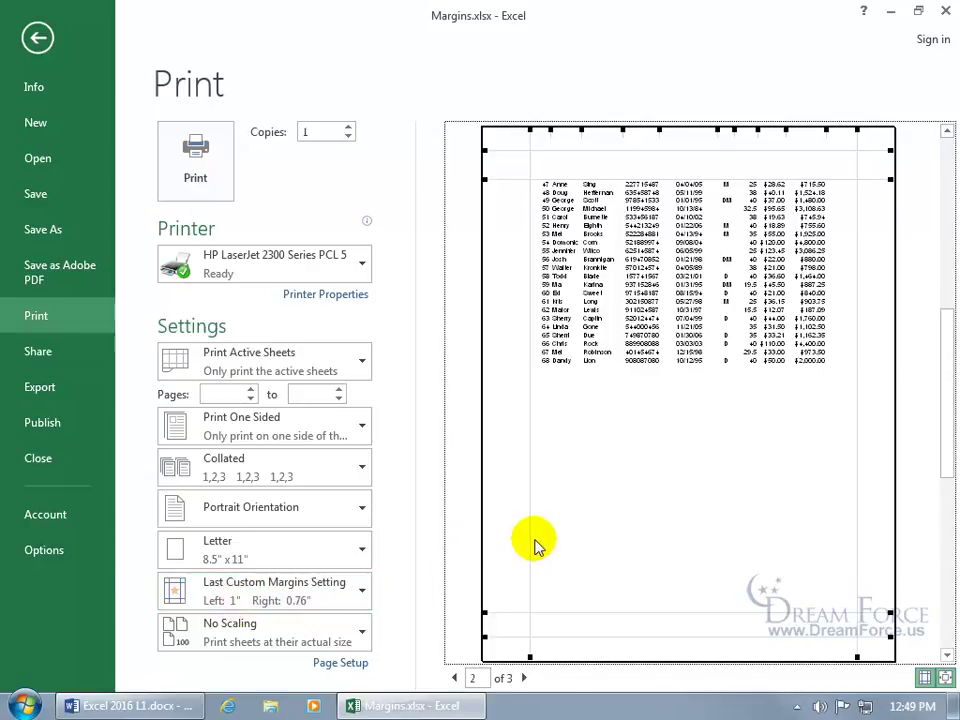
{"action": "left_click_drag", "start_coordinate": [529, 538], "coordinate": [522, 538]}
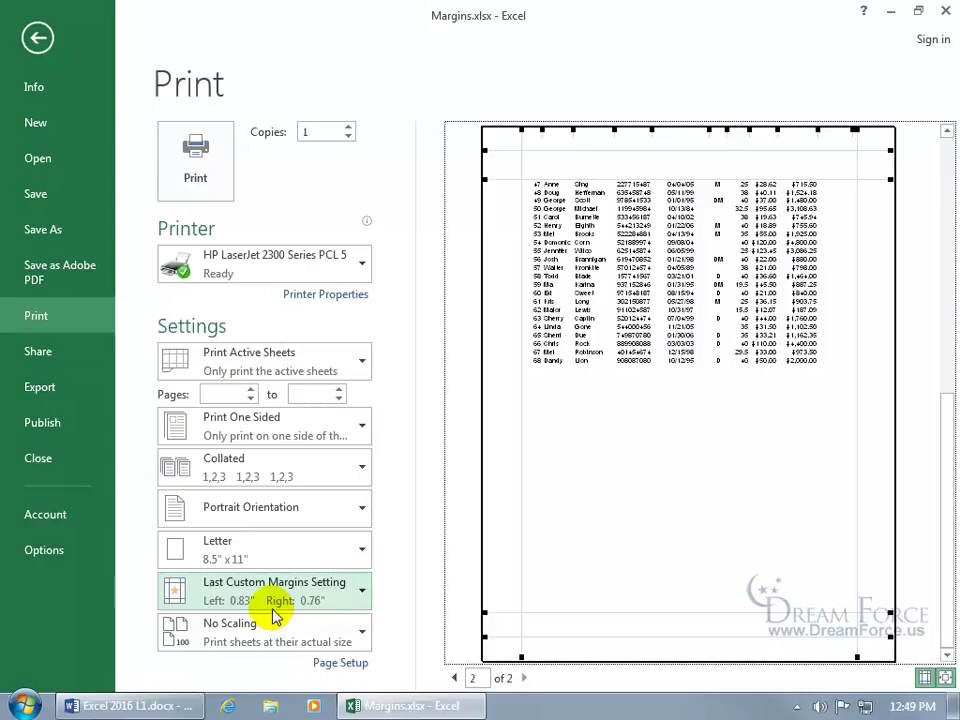
Set the top, left and right page margins to exactly 1 inch each in Page Setup and apply them
{"action": "left_click", "coordinate": [338, 664]}
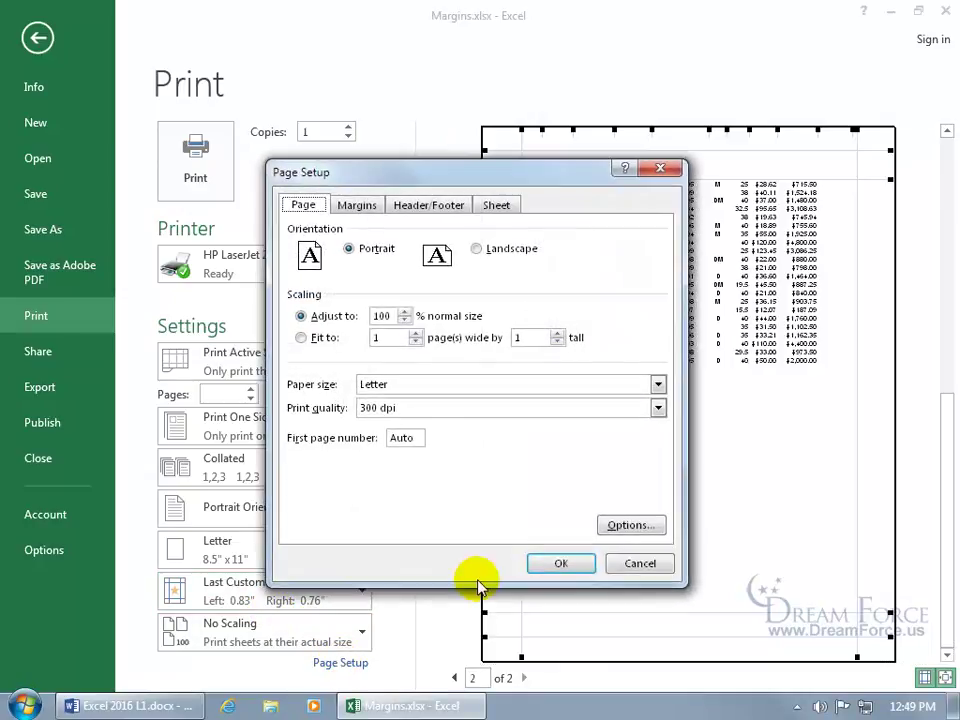
{"action": "left_click", "coordinate": [360, 210]}
{"action": "left_click", "coordinate": [489, 251]}
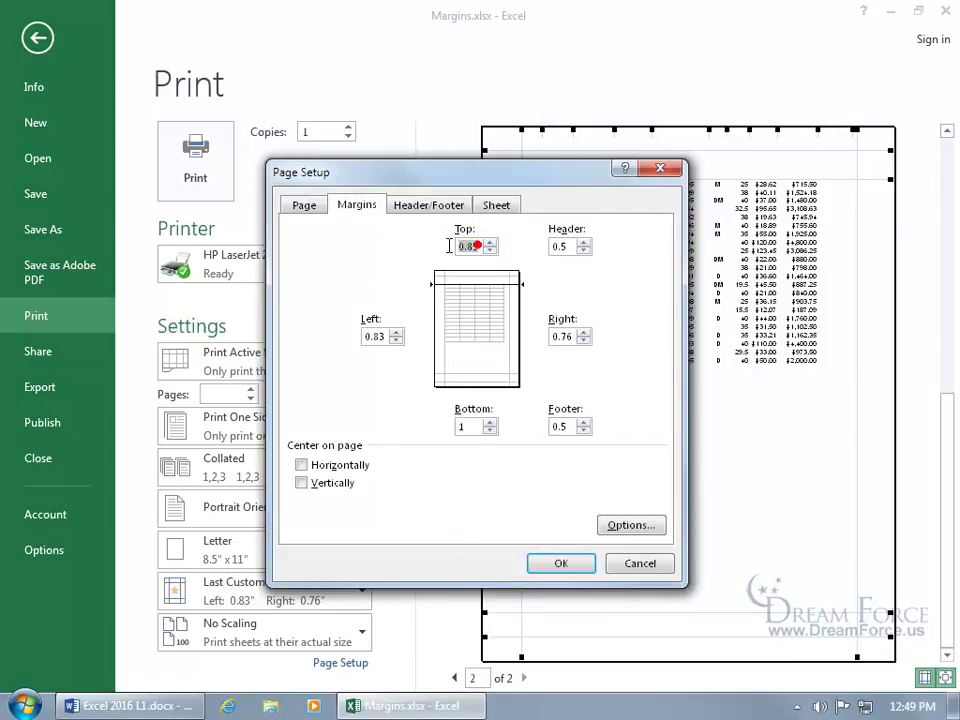
{"action": "type", "text": "1"}
{"action": "key", "text": "Tab"}
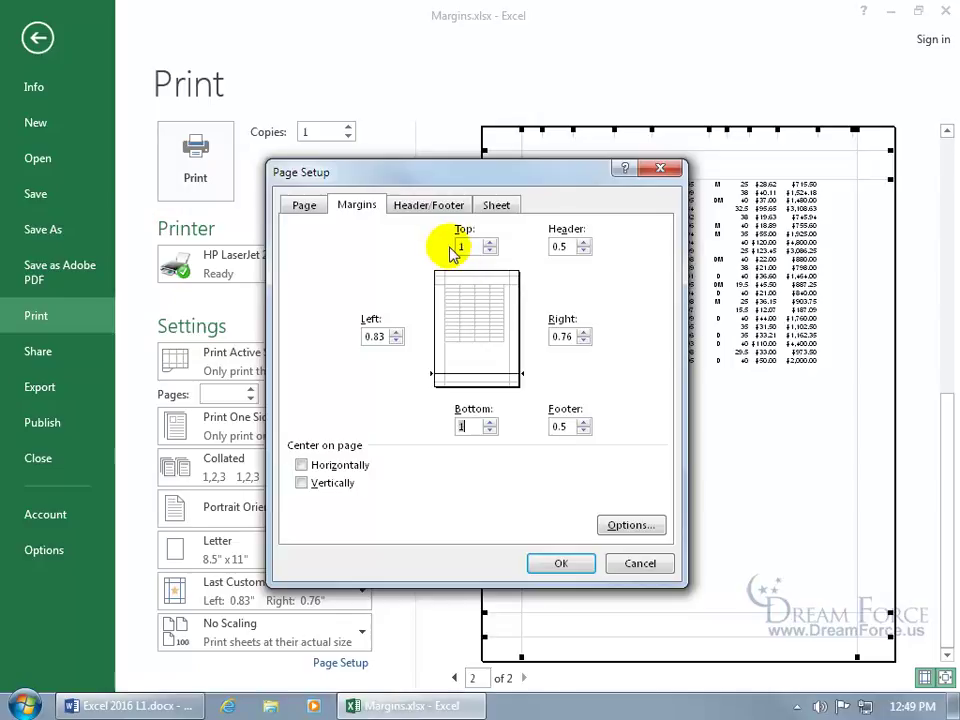
{"action": "double_click", "coordinate": [390, 336]}
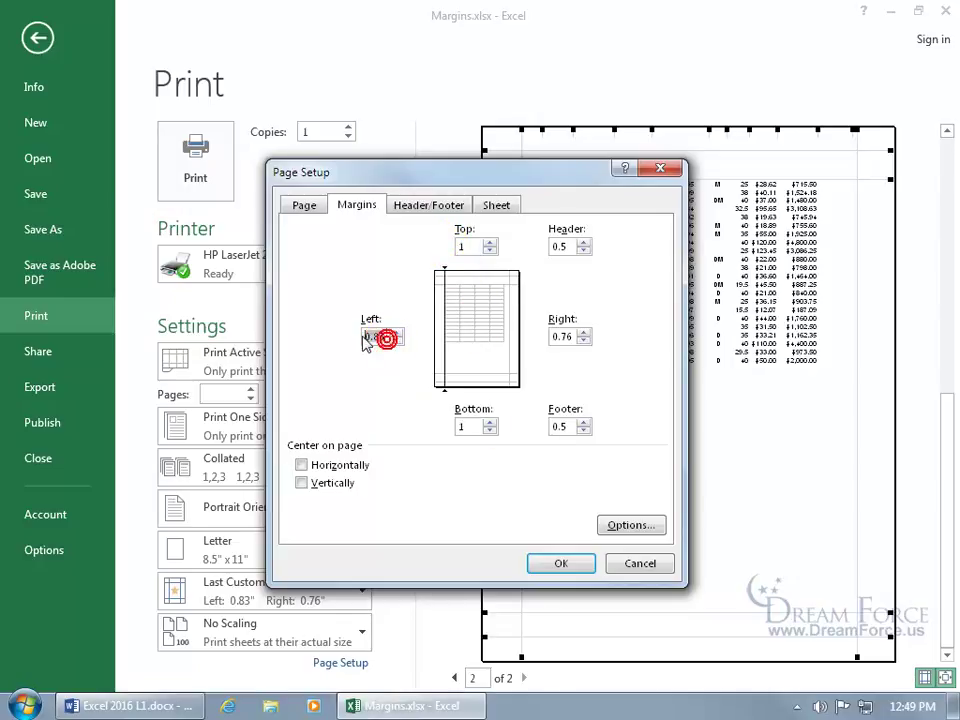
{"action": "type", "text": "1"}
{"action": "key", "text": "Tab"}
{"action": "type", "text": "1"}
{"action": "left_click", "coordinate": [565, 565]}
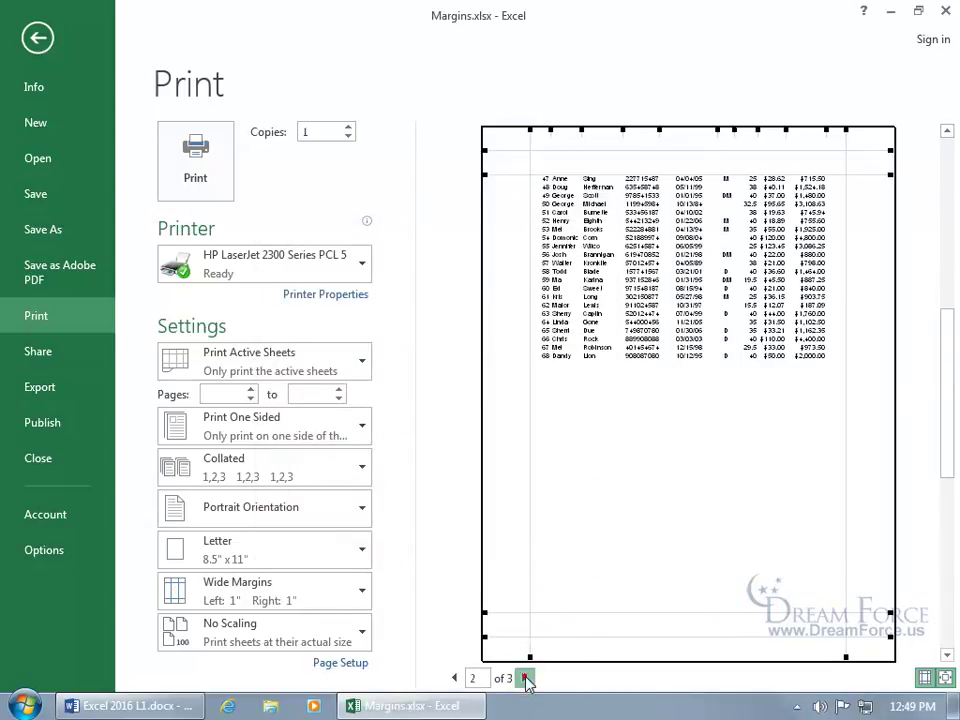
On the preview's third page, move the left margin to about 0.88 inches and the right to about 0.71 inches, and hide the margin guides
{"action": "left_click", "coordinate": [525, 678]}
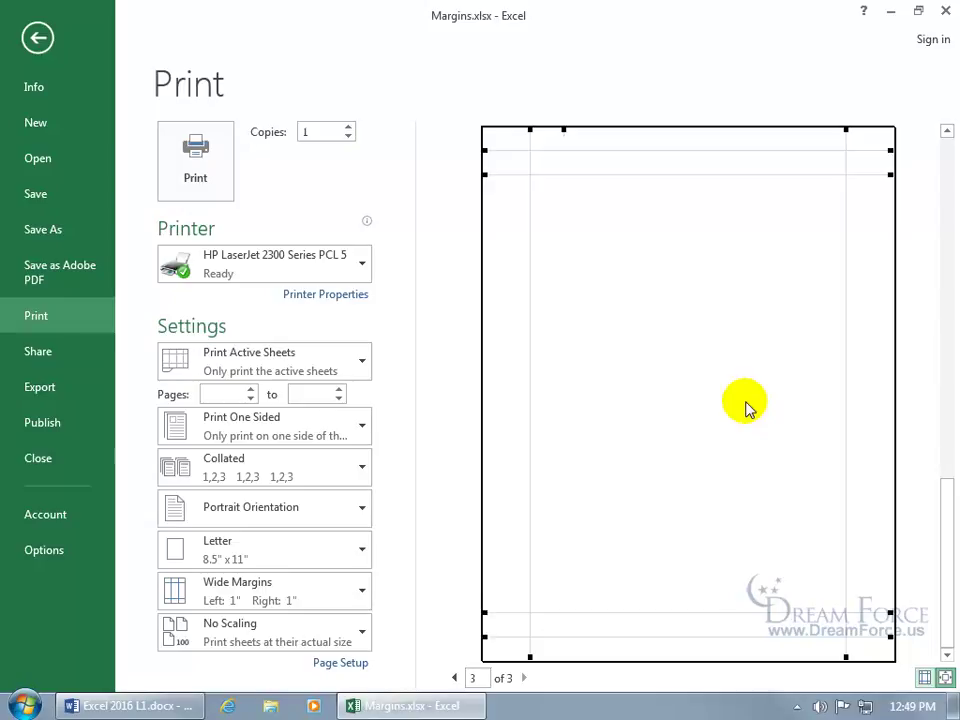
{"action": "left_click", "coordinate": [530, 387]}
{"action": "left_click_drag", "start_coordinate": [530, 387], "coordinate": [523, 388]}
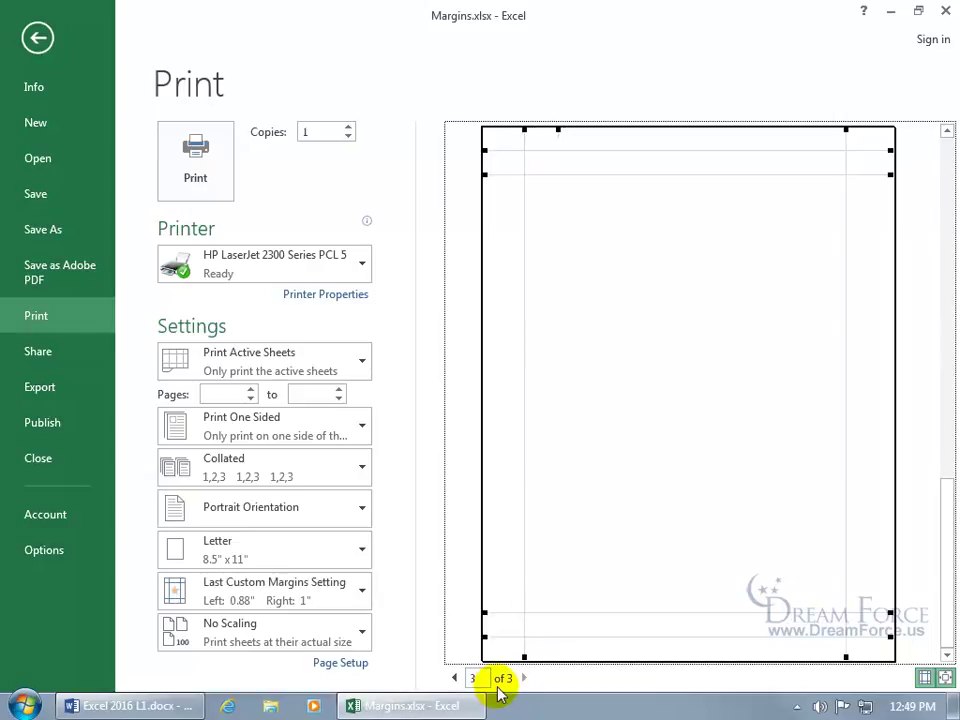
{"action": "left_click_drag", "start_coordinate": [849, 424], "coordinate": [860, 424]}
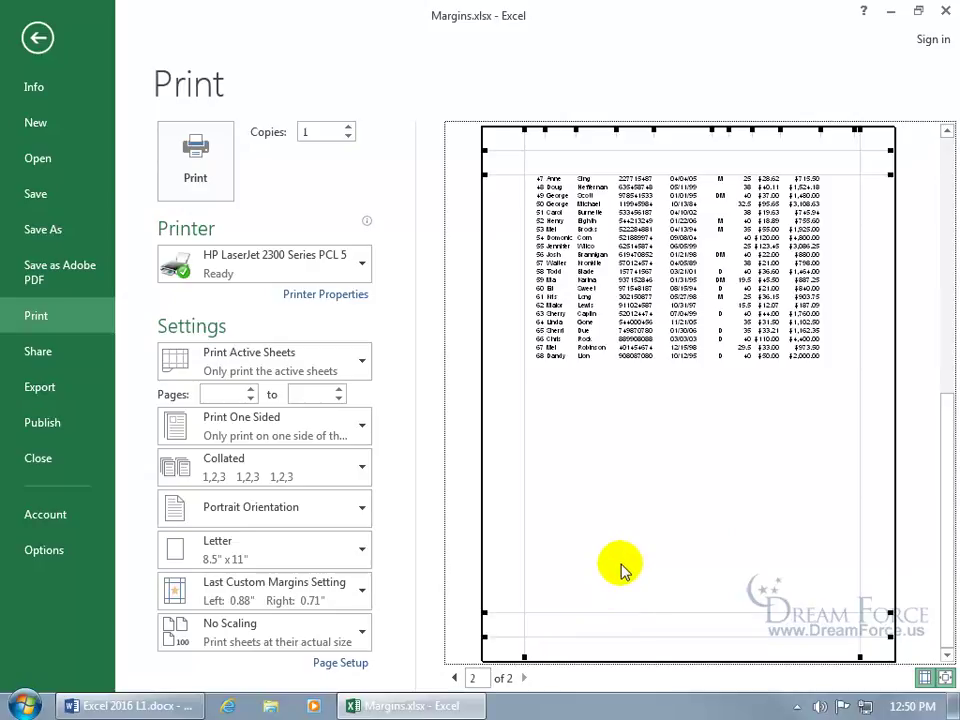
{"action": "left_click", "coordinate": [926, 679]}
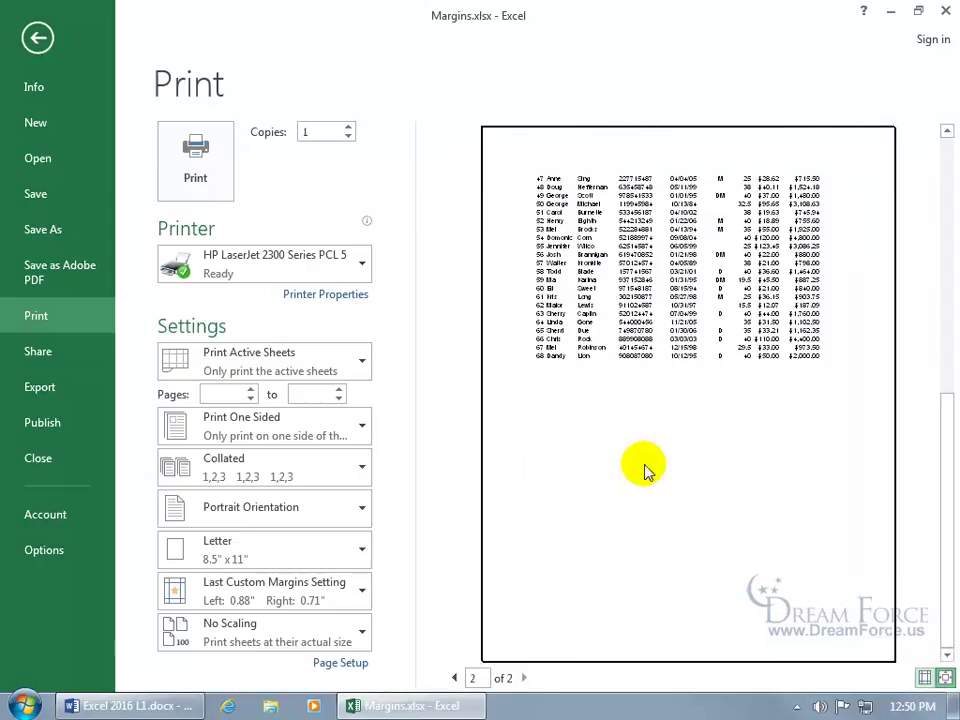
Return to the worksheet, check the margin values in Page Setup, and close it without changes
{"action": "left_click", "coordinate": [40, 38]}
{"action": "left_click", "coordinate": [214, 43]}
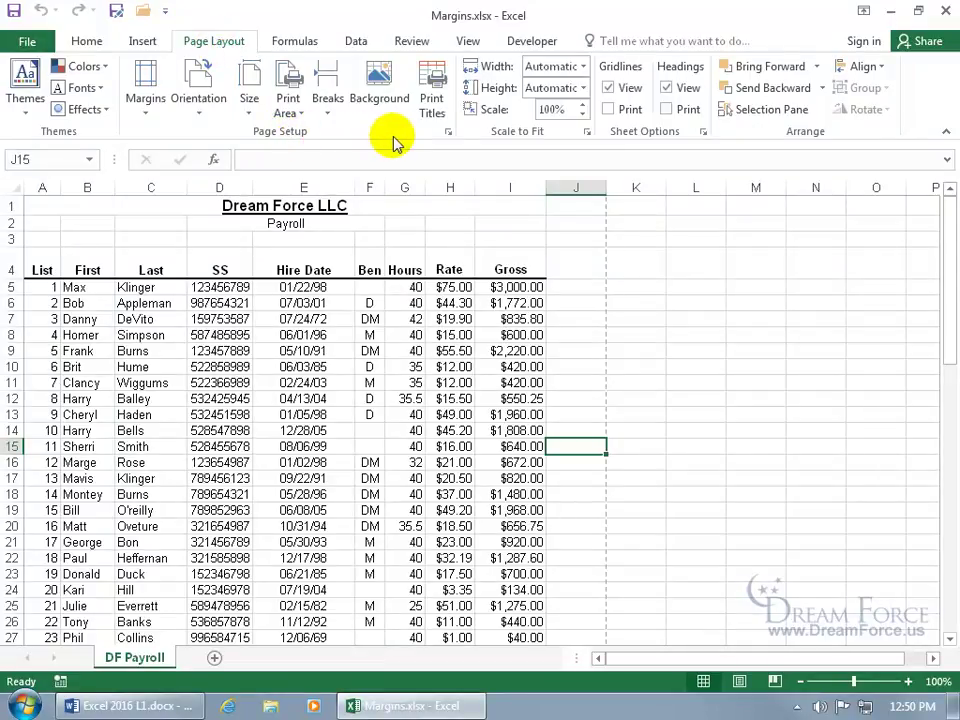
{"action": "left_click", "coordinate": [447, 132]}
{"action": "left_click", "coordinate": [372, 206]}
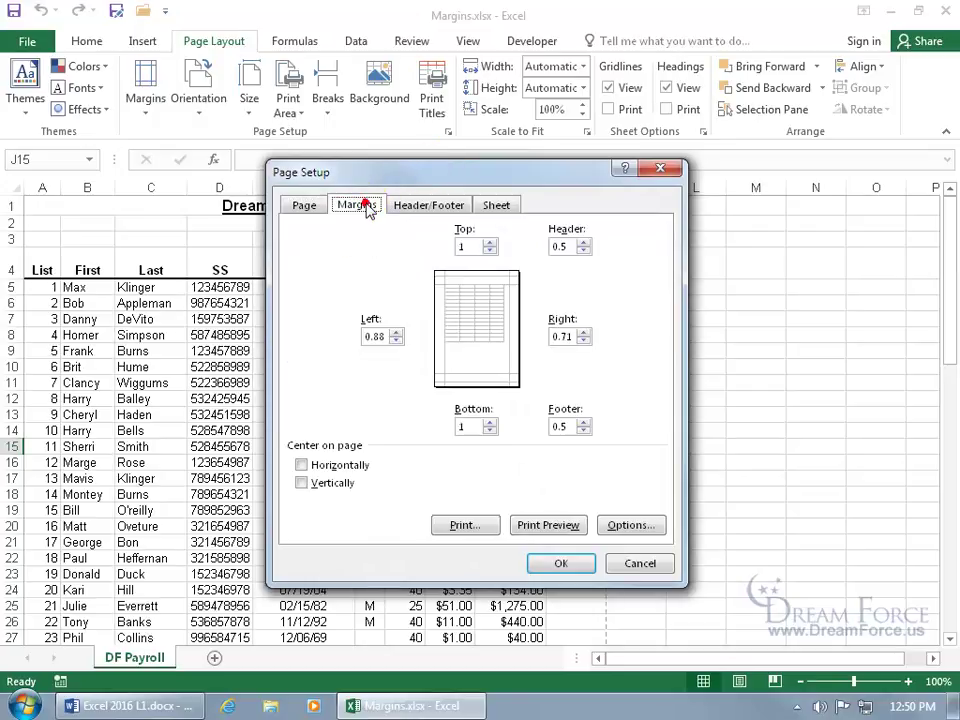
{"action": "left_click", "coordinate": [660, 168]}
Center the printout vertically and horizontally on the page through the custom margins, and preview both pages
{"action": "left_click", "coordinate": [146, 108]}
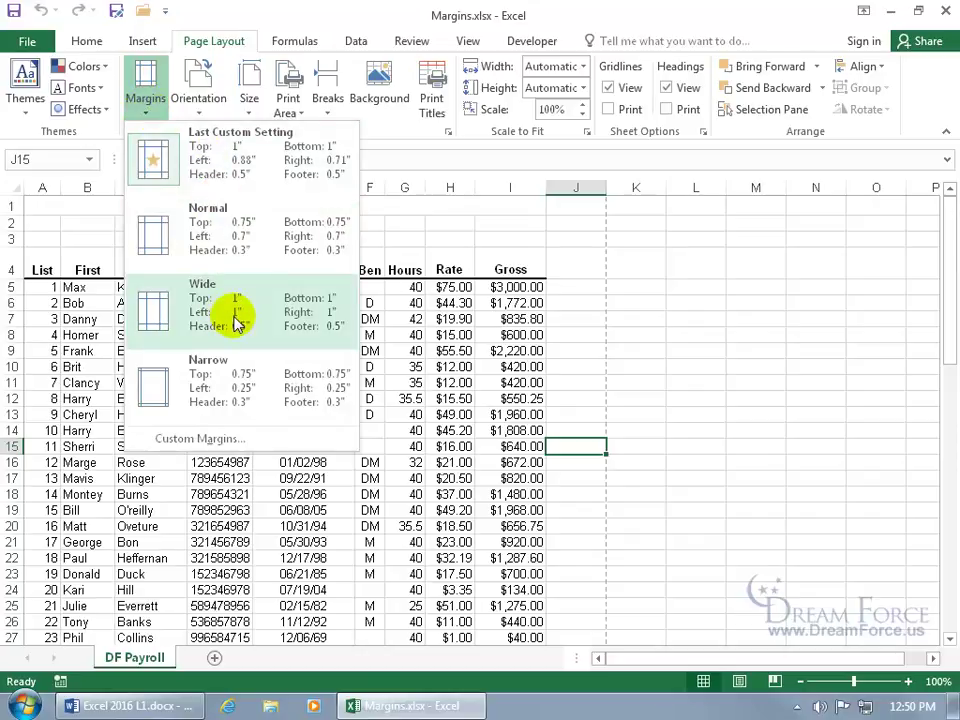
{"action": "left_click", "coordinate": [225, 438]}
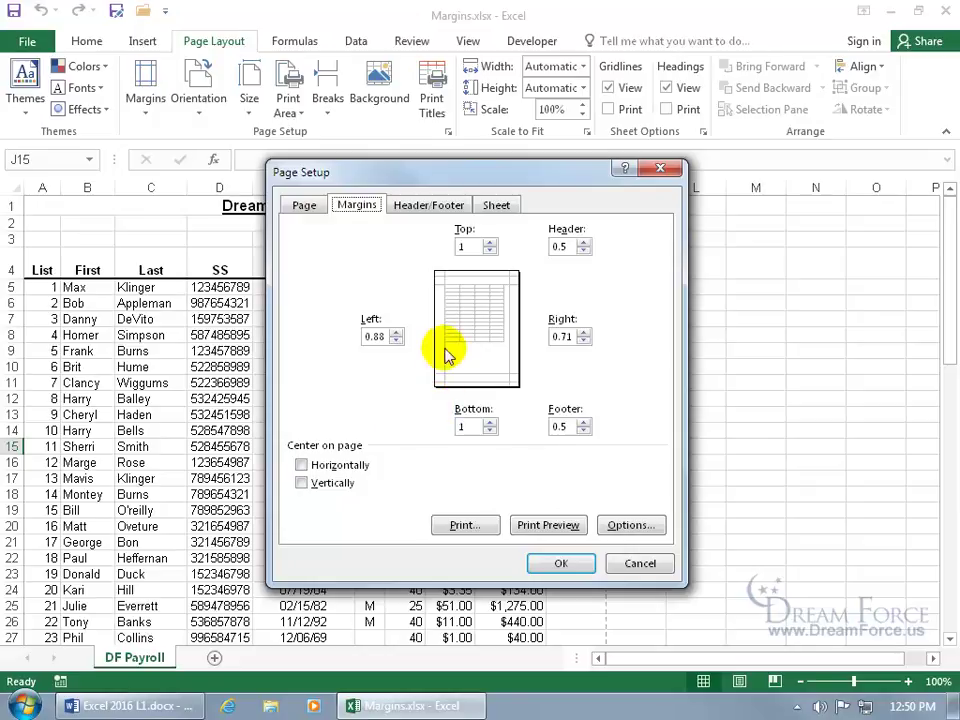
{"action": "left_click", "coordinate": [304, 482]}
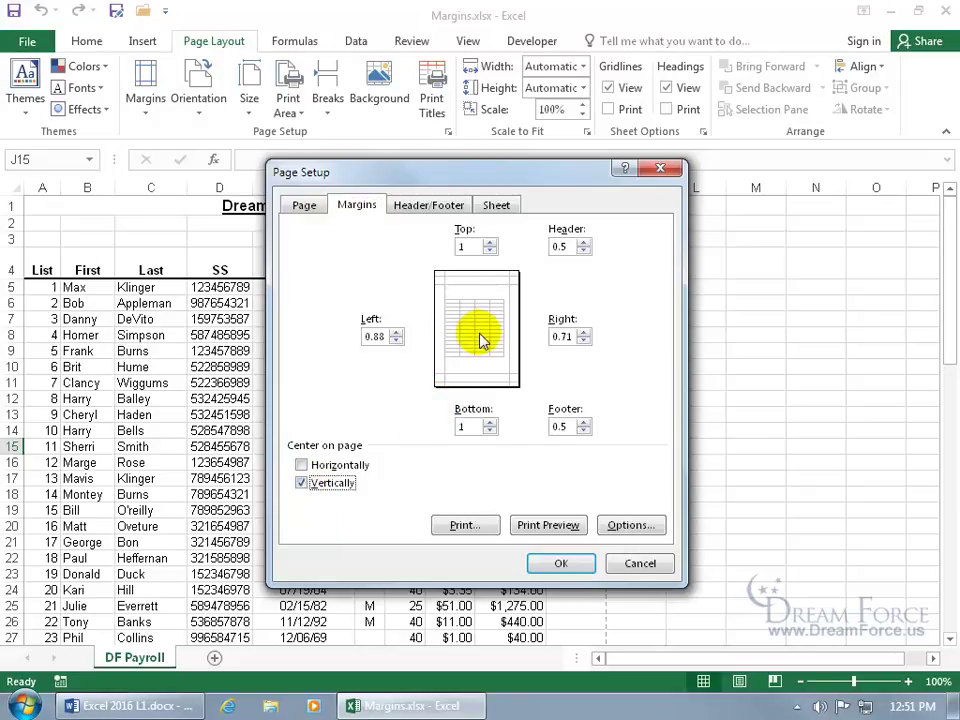
{"action": "left_click", "coordinate": [303, 466]}
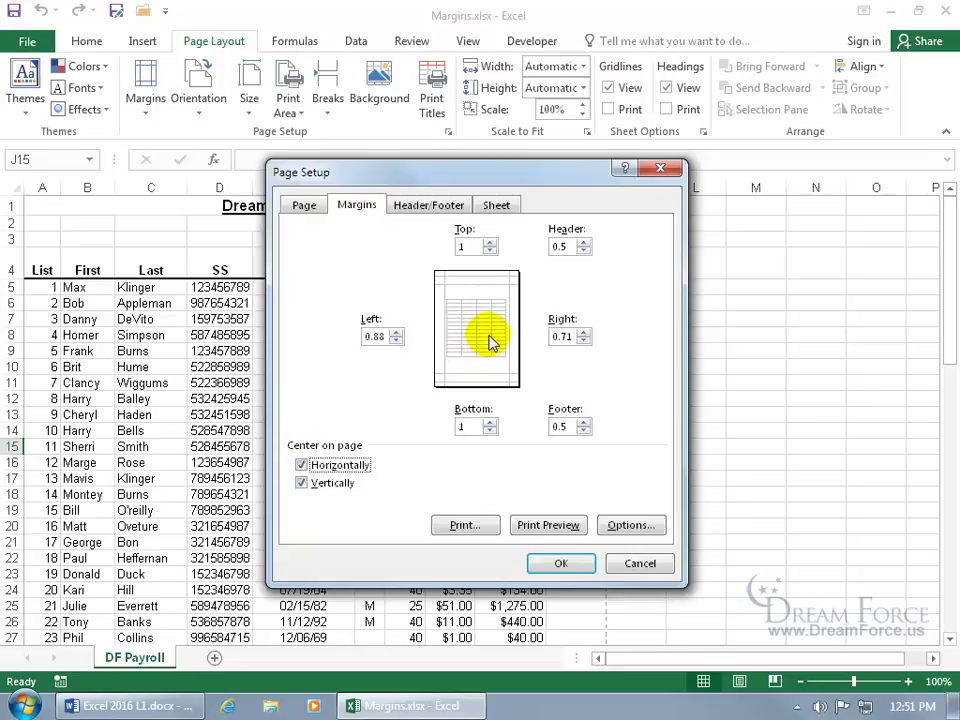
{"action": "left_click", "coordinate": [527, 526]}
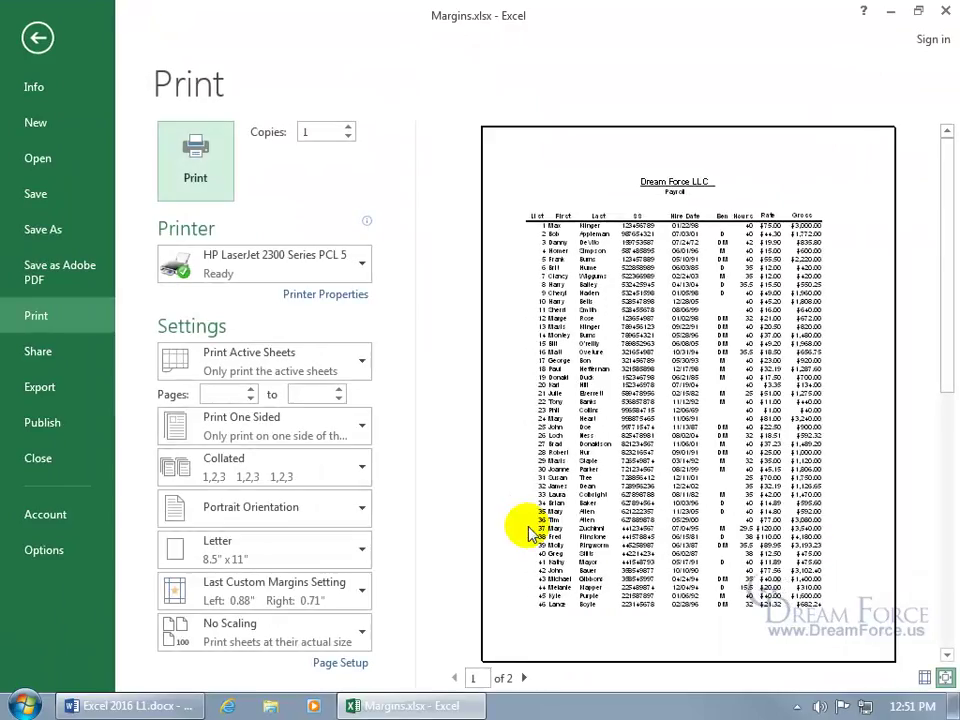
{"action": "left_click", "coordinate": [523, 678]}
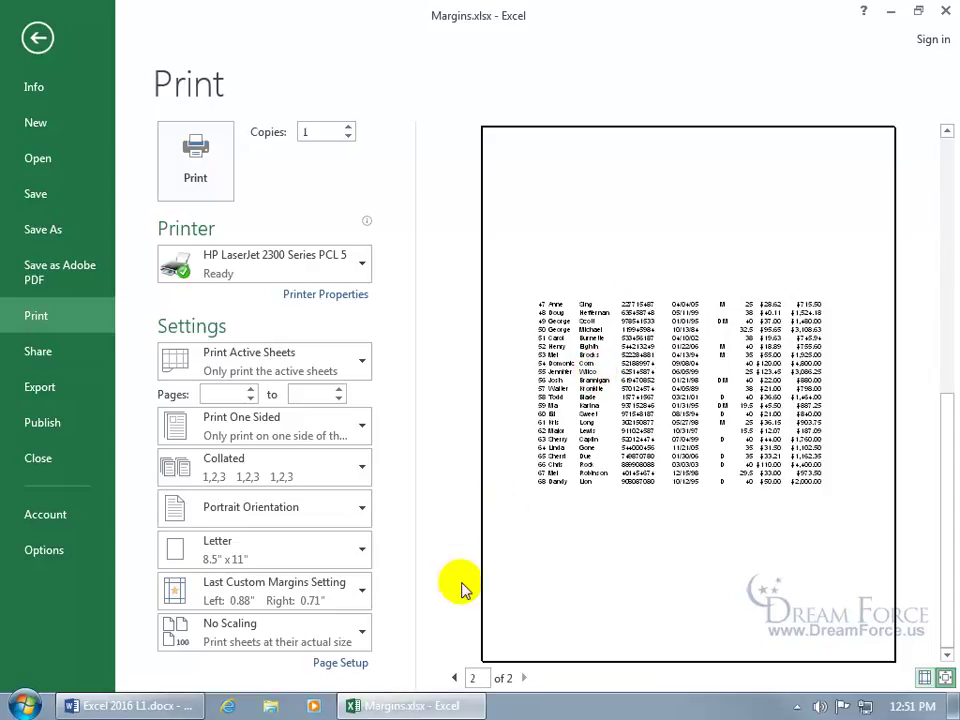
Turn off horizontal and vertical centering on the page in the margin settings
{"action": "left_click", "coordinate": [345, 667]}
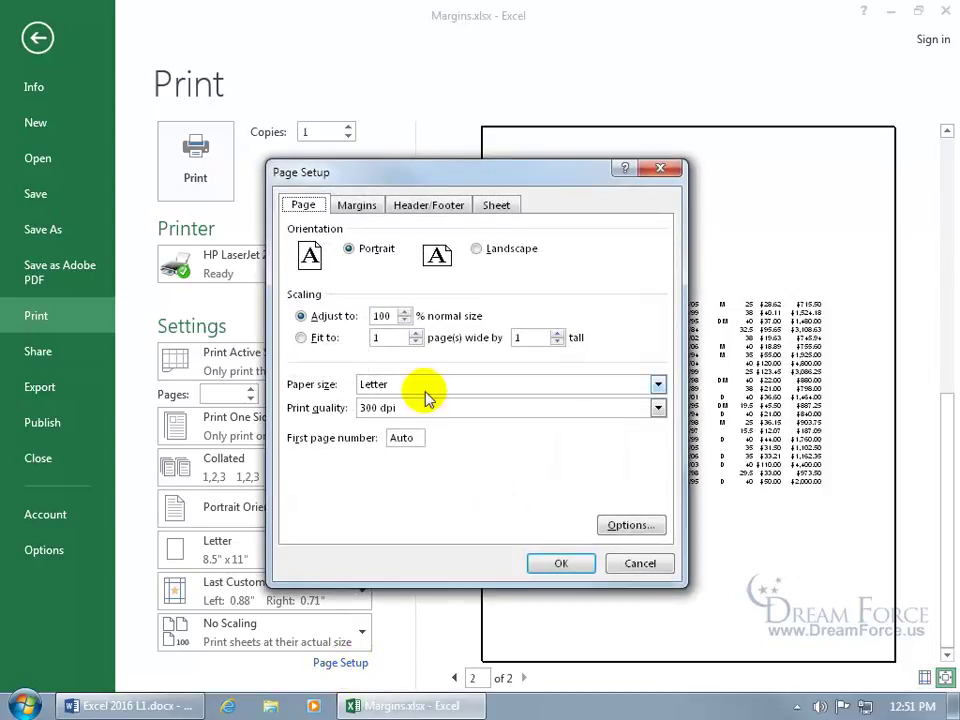
{"action": "left_click", "coordinate": [362, 205]}
{"action": "left_click", "coordinate": [330, 466]}
{"action": "left_click", "coordinate": [334, 488]}
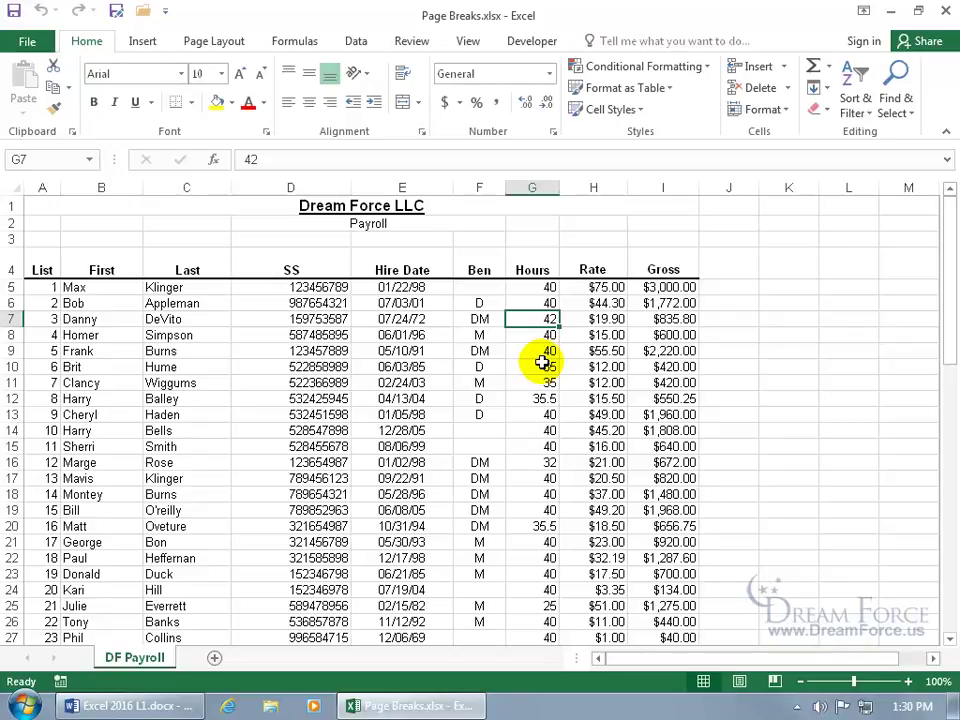
Show the DF Payroll sheet in Page Break Preview
{"action": "left_click", "coordinate": [467, 41]}
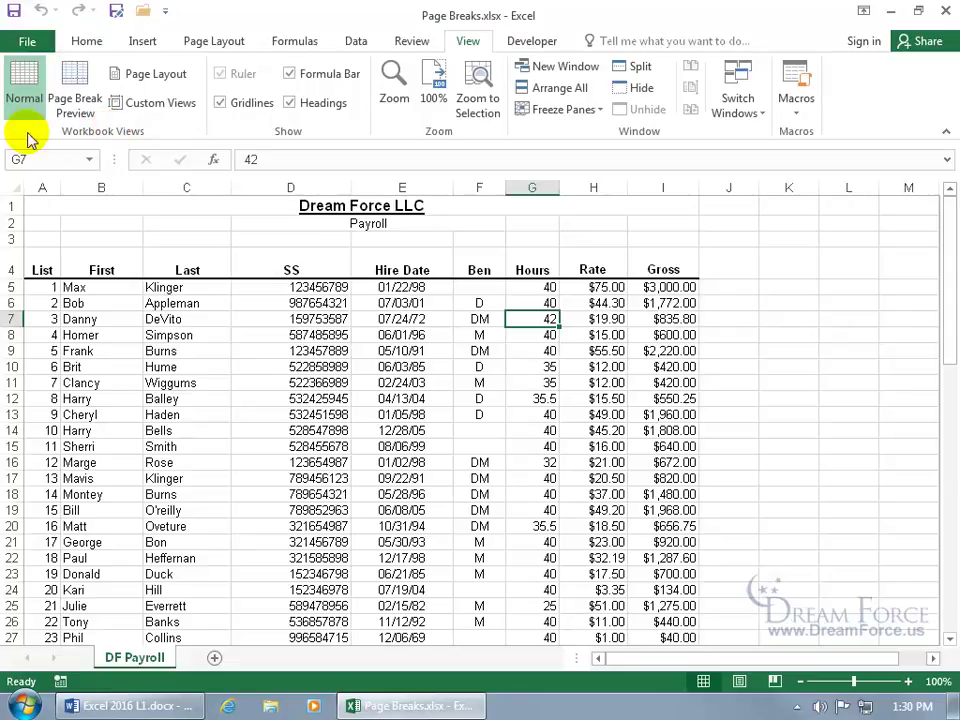
{"action": "left_click", "coordinate": [88, 112]}
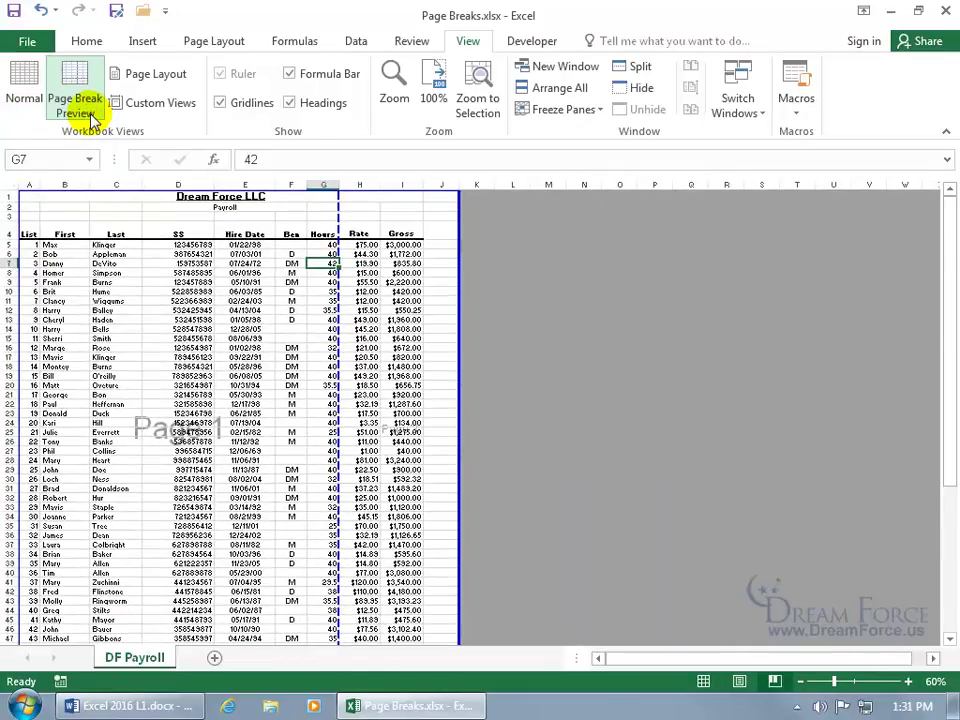
Examine how the automatic page breaks split the payroll list's rows and columns across the printed pages
{"action": "scroll", "coordinate": [333, 431], "scroll_direction": "down", "scroll_amount": 3}
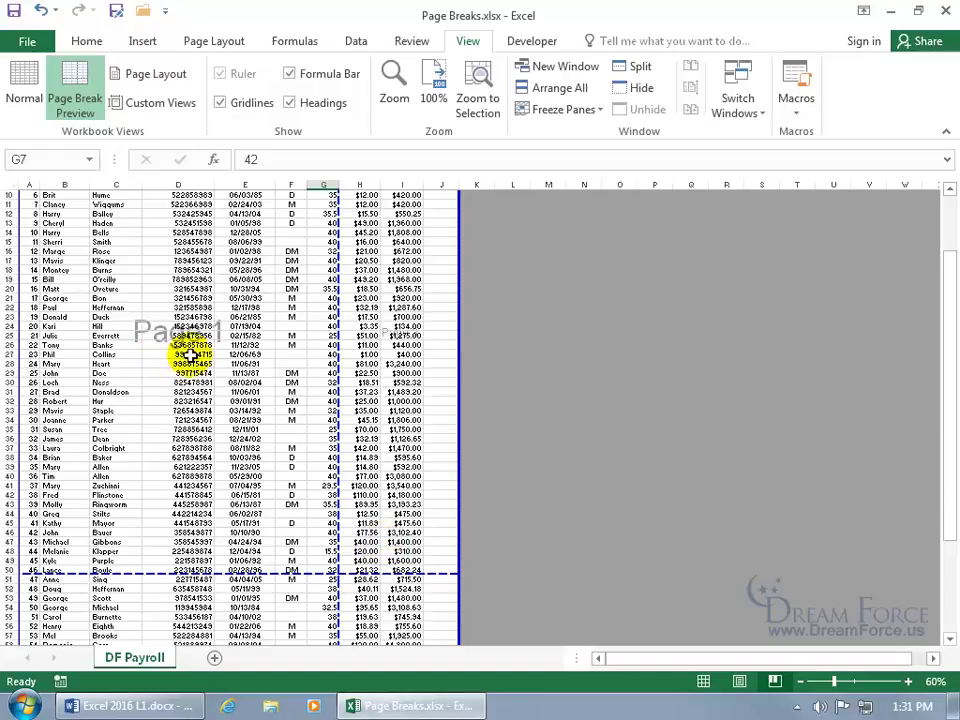
{"action": "scroll", "coordinate": [190, 355], "scroll_direction": "down", "scroll_amount": 3}
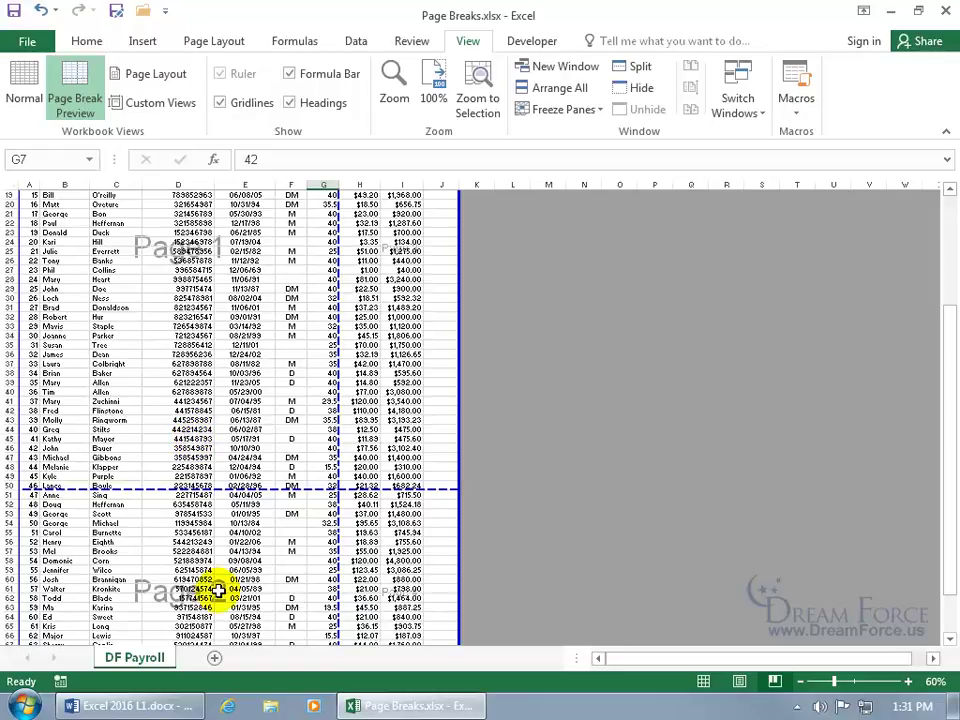
{"action": "scroll", "coordinate": [214, 525], "scroll_direction": "down", "scroll_amount": 1}
{"action": "scroll", "coordinate": [222, 575], "scroll_direction": "down", "scroll_amount": 1}
{"action": "scroll", "coordinate": [380, 272], "scroll_direction": "up", "scroll_amount": 3}
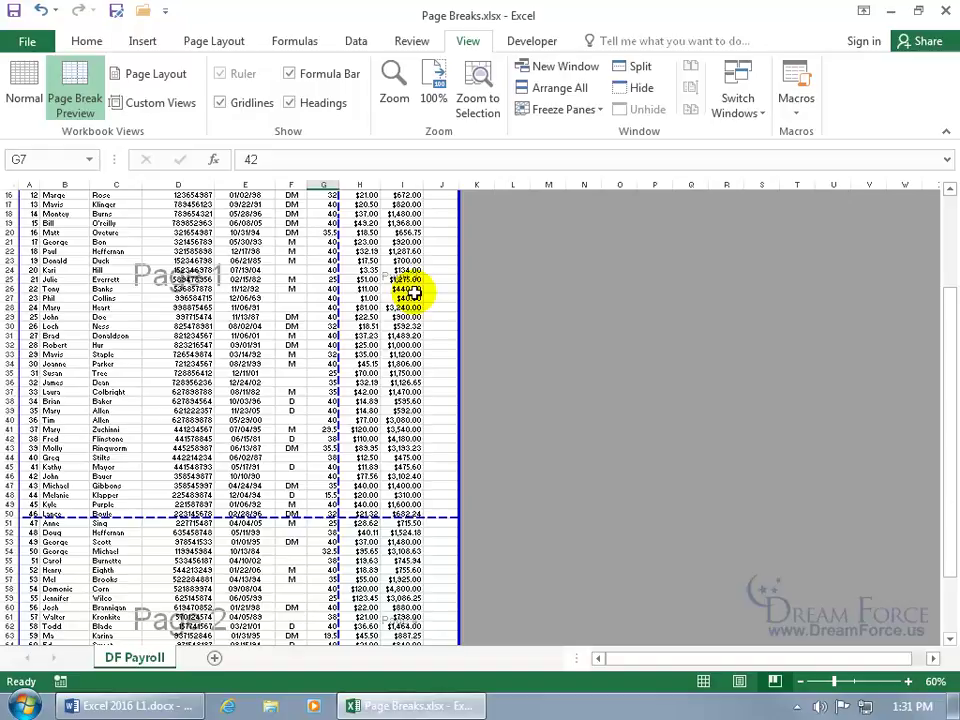
{"action": "scroll", "coordinate": [413, 292], "scroll_direction": "down", "scroll_amount": 3}
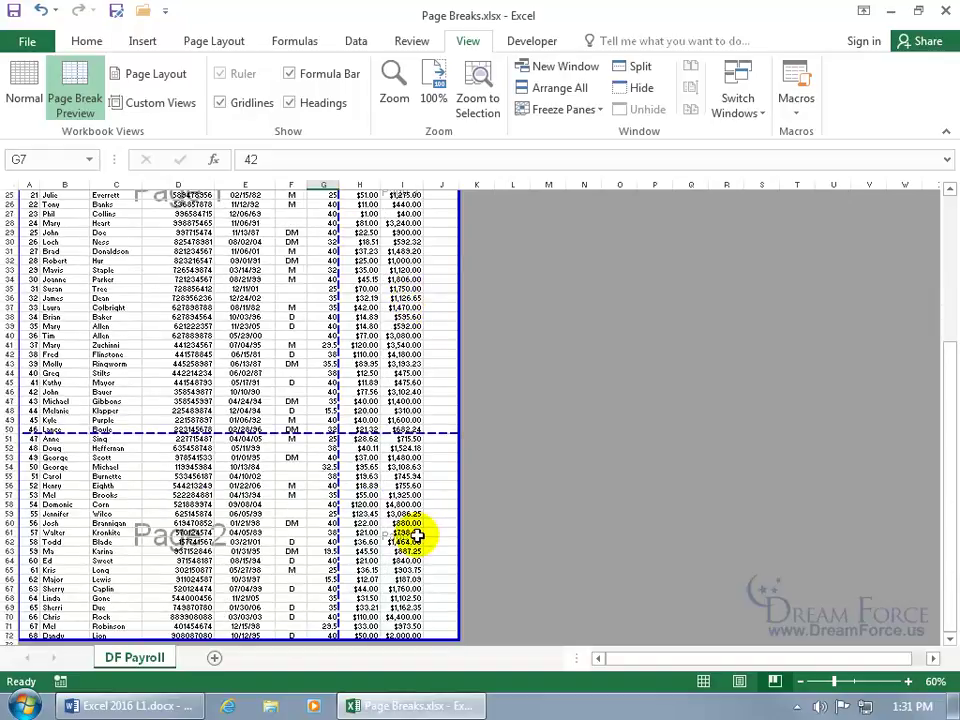
{"action": "scroll", "coordinate": [417, 536], "scroll_direction": "up", "scroll_amount": 8}
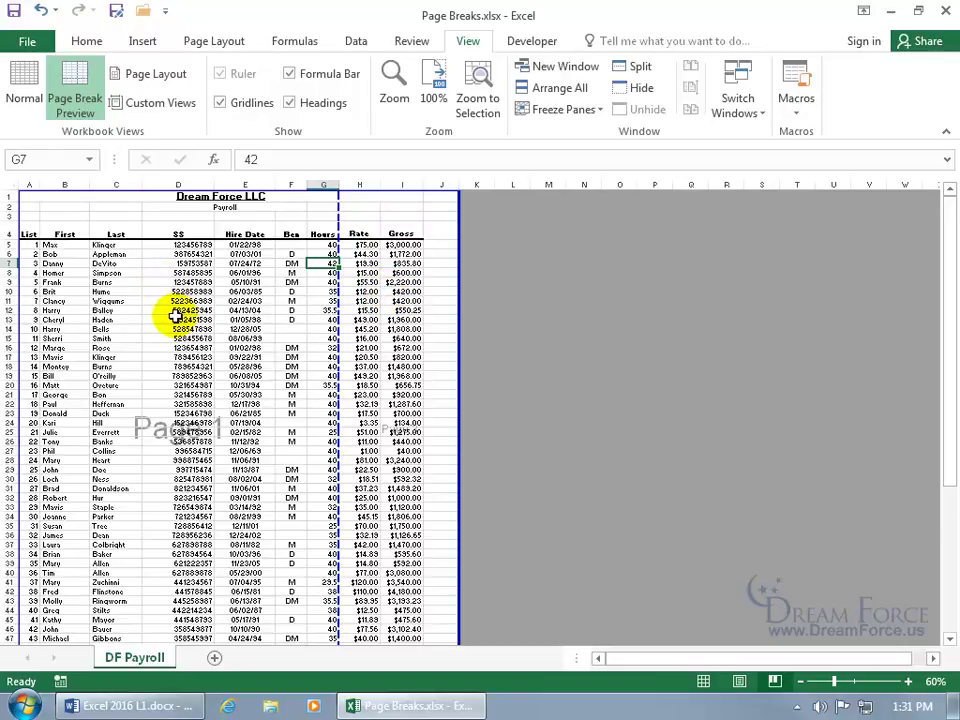
{"action": "scroll", "coordinate": [250, 316], "scroll_direction": "down", "scroll_amount": 9}
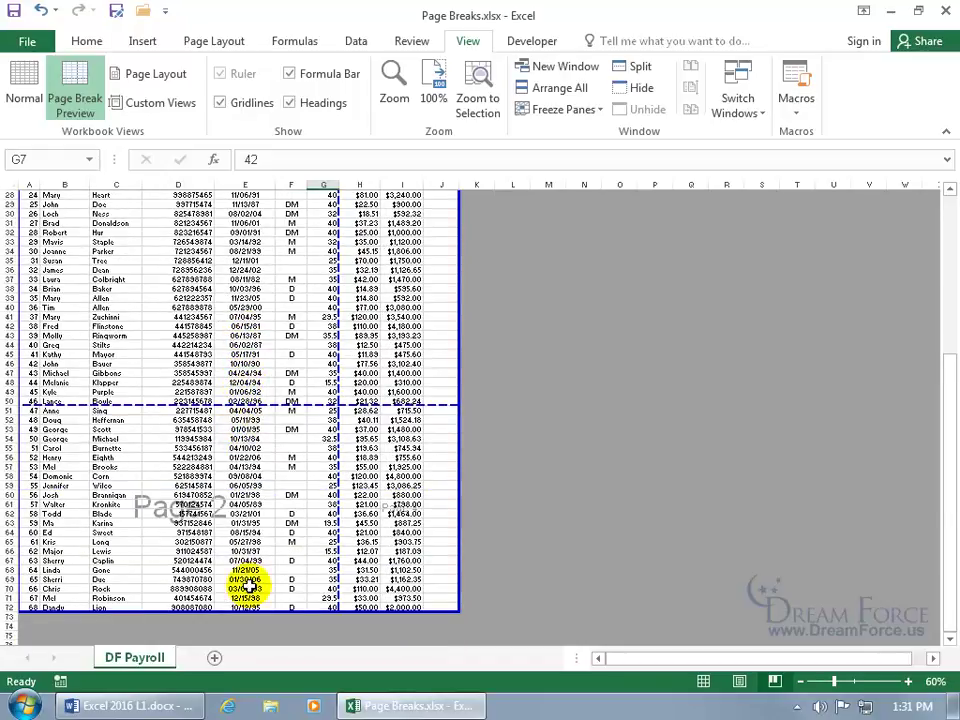
{"action": "scroll", "coordinate": [249, 588], "scroll_direction": "up", "scroll_amount": 9}
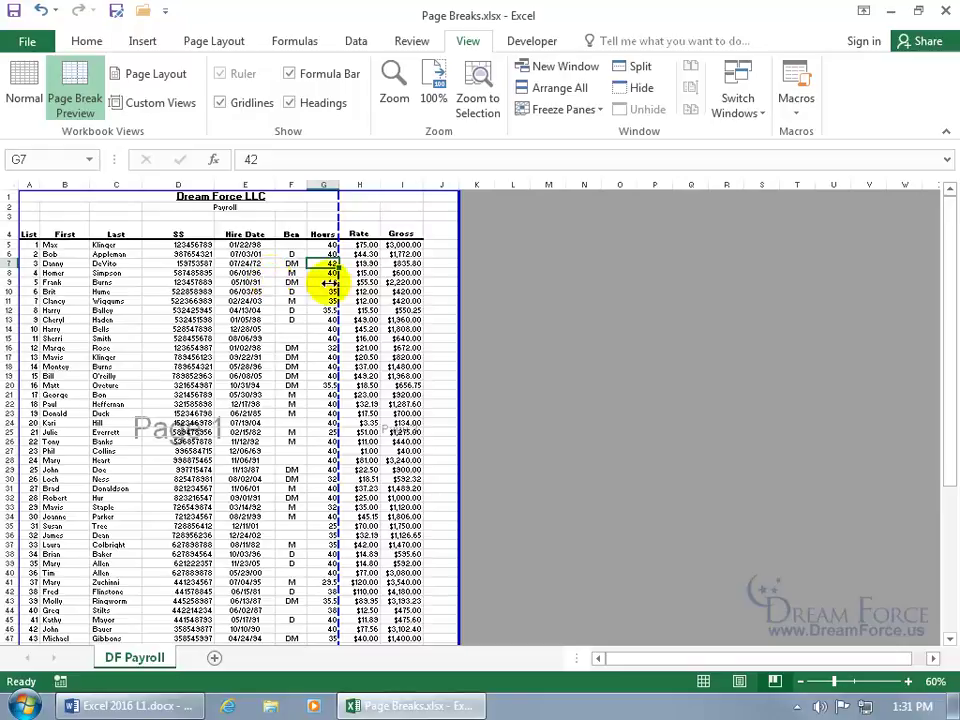
{"action": "scroll", "coordinate": [385, 350], "scroll_direction": "down", "scroll_amount": 8}
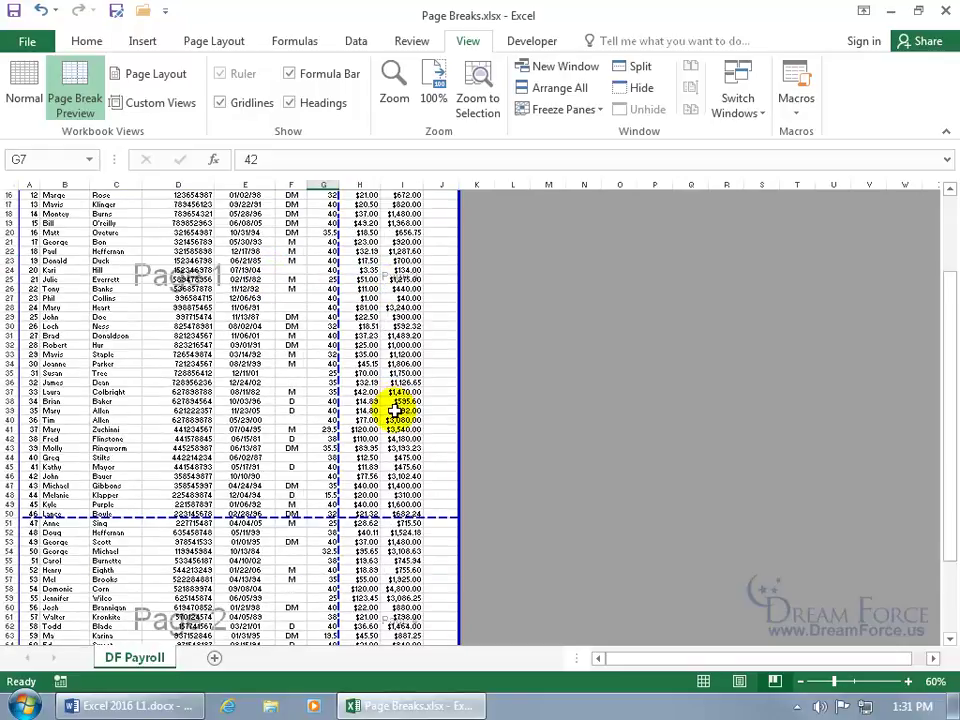
{"action": "scroll", "coordinate": [400, 470], "scroll_direction": "down", "scroll_amount": 1}
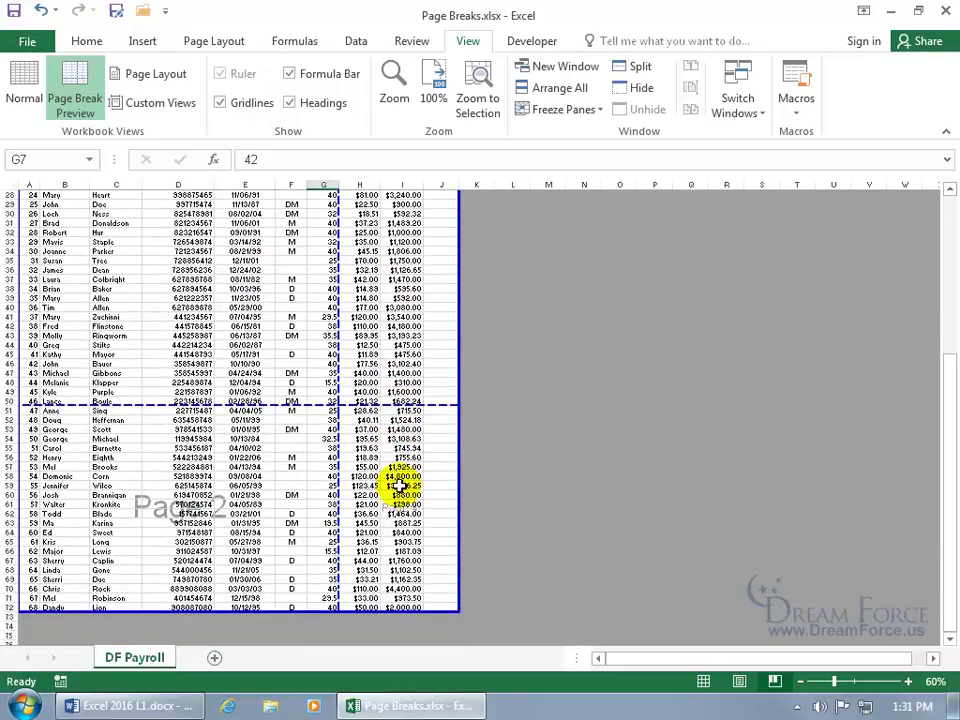
{"action": "scroll", "coordinate": [400, 485], "scroll_direction": "up", "scroll_amount": 8}
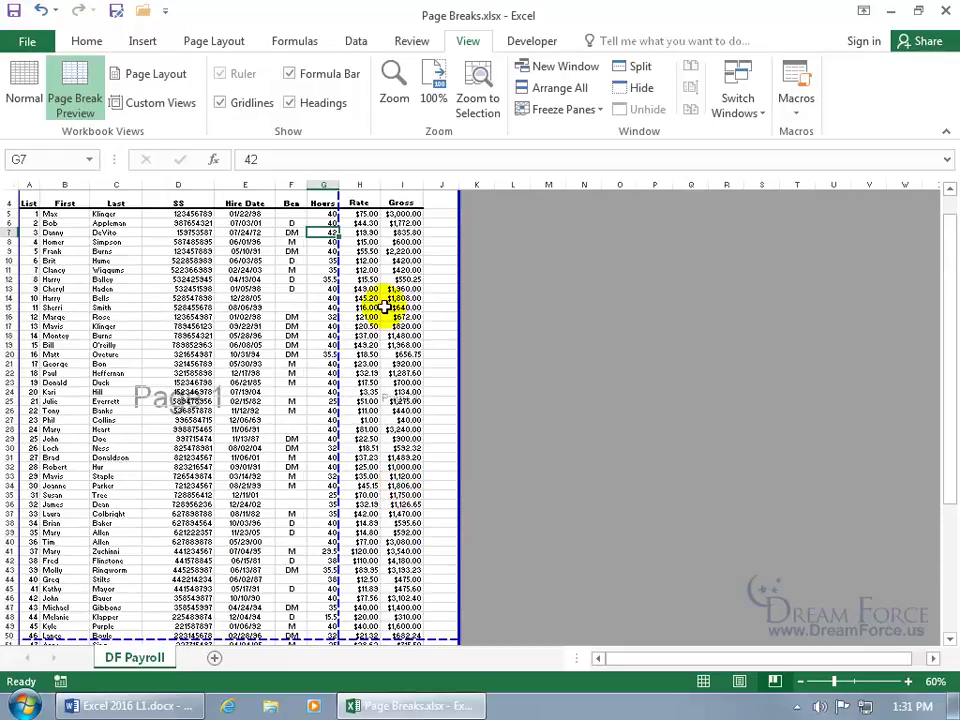
Move the horizontal page break up one row so that page 2 starts at row 50
{"action": "scroll", "coordinate": [385, 310], "scroll_direction": "down", "scroll_amount": 5}
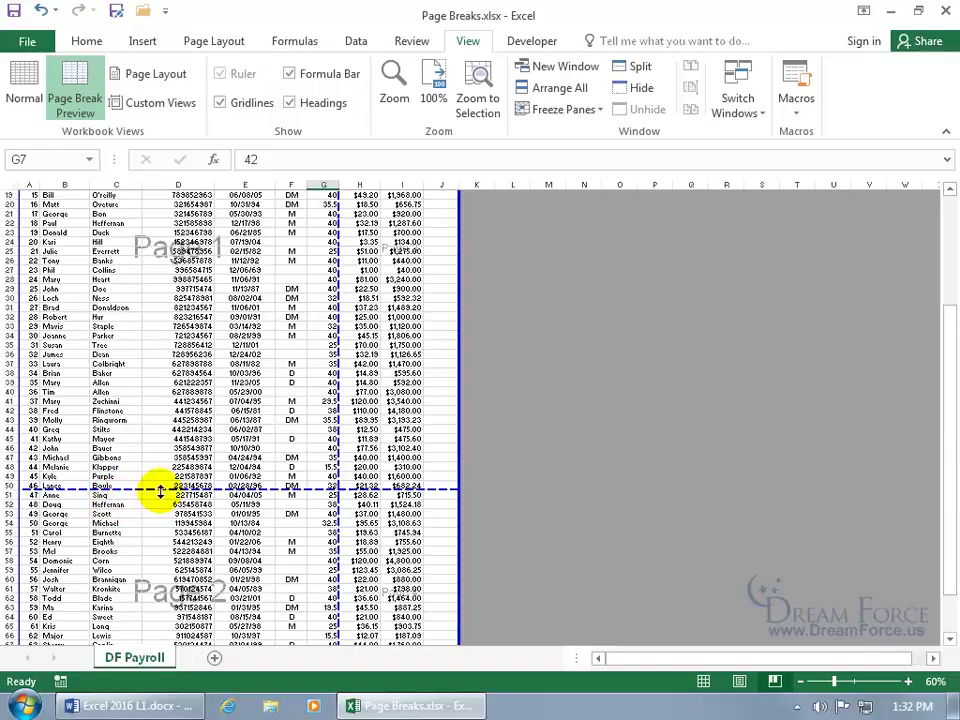
{"action": "left_click_drag", "start_coordinate": [160, 491], "coordinate": [160, 482]}
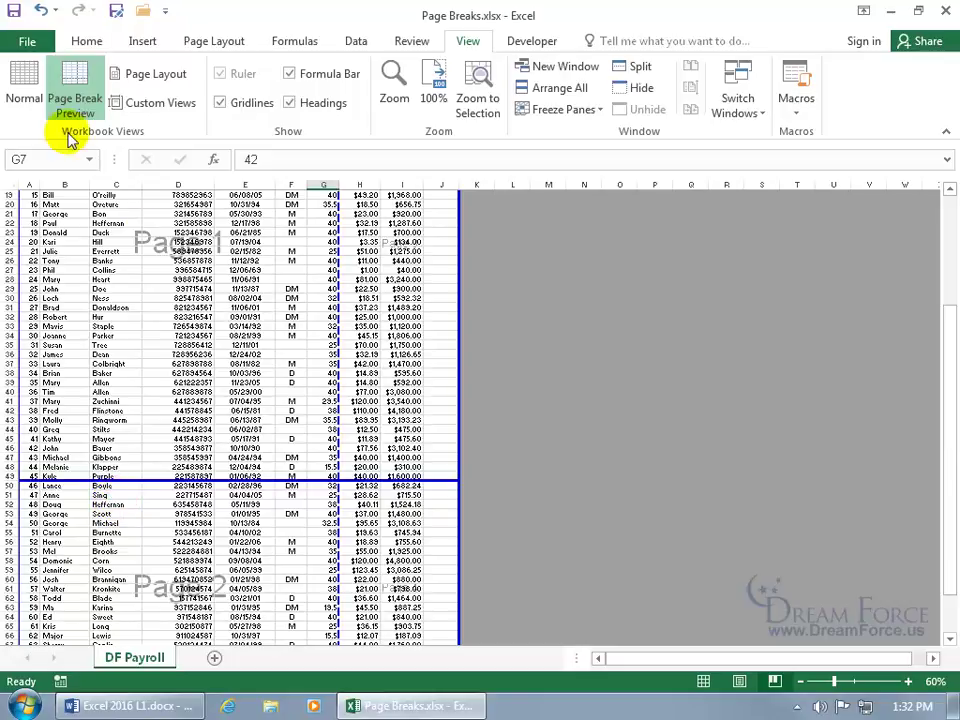
Check pages 1 and 2 in the print preview, enlarging page 2, and return to the worksheet
{"action": "left_click", "coordinate": [28, 40]}
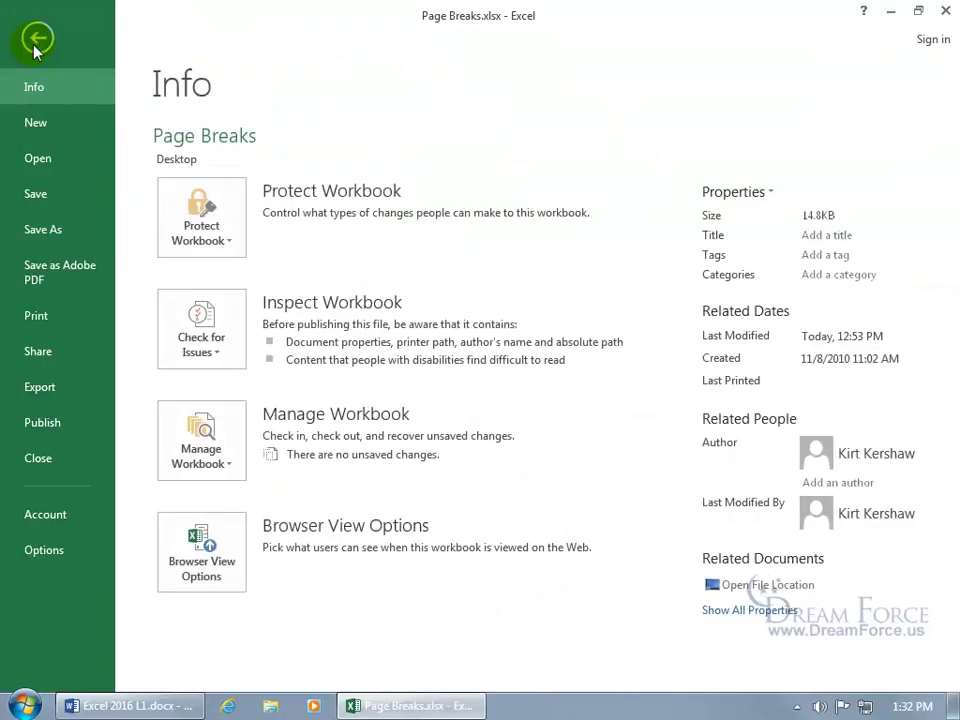
{"action": "left_click", "coordinate": [44, 316]}
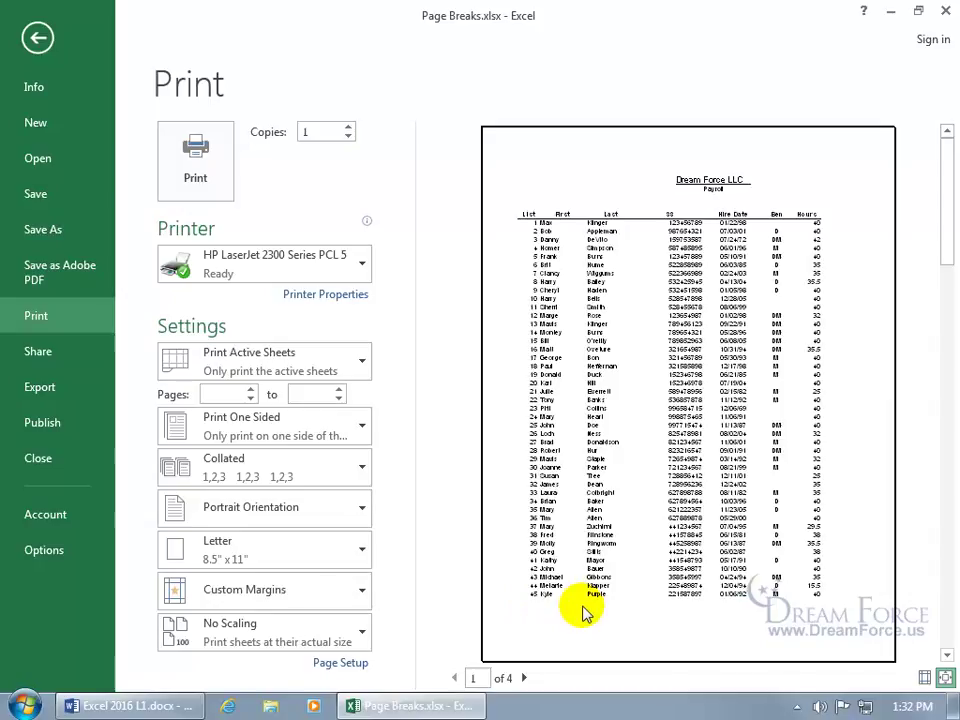
{"action": "left_click", "coordinate": [525, 678]}
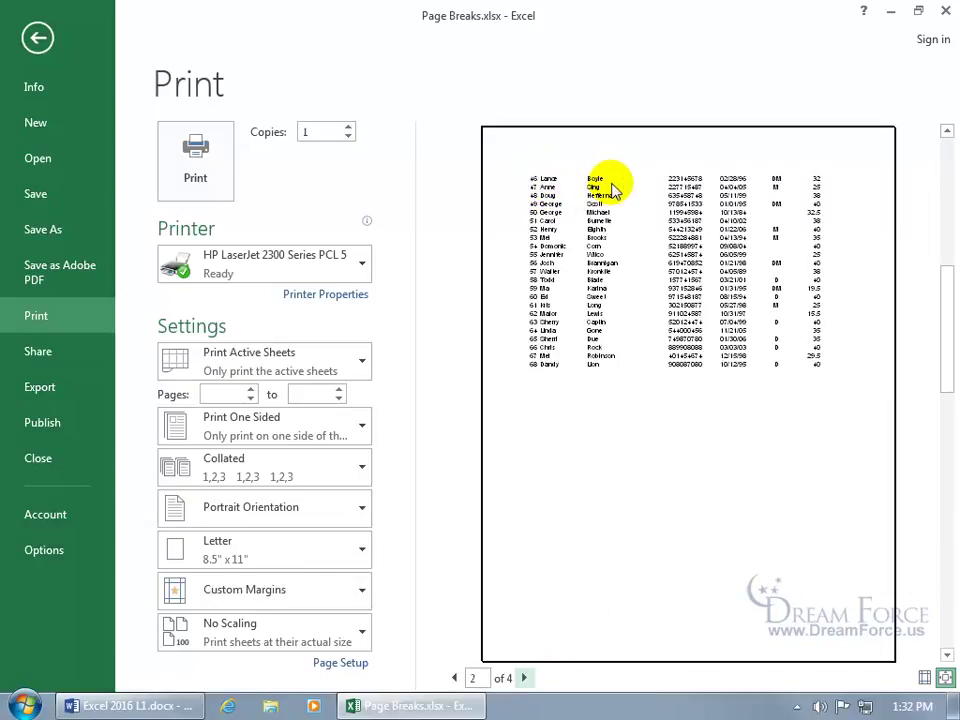
{"action": "left_click", "coordinate": [945, 678]}
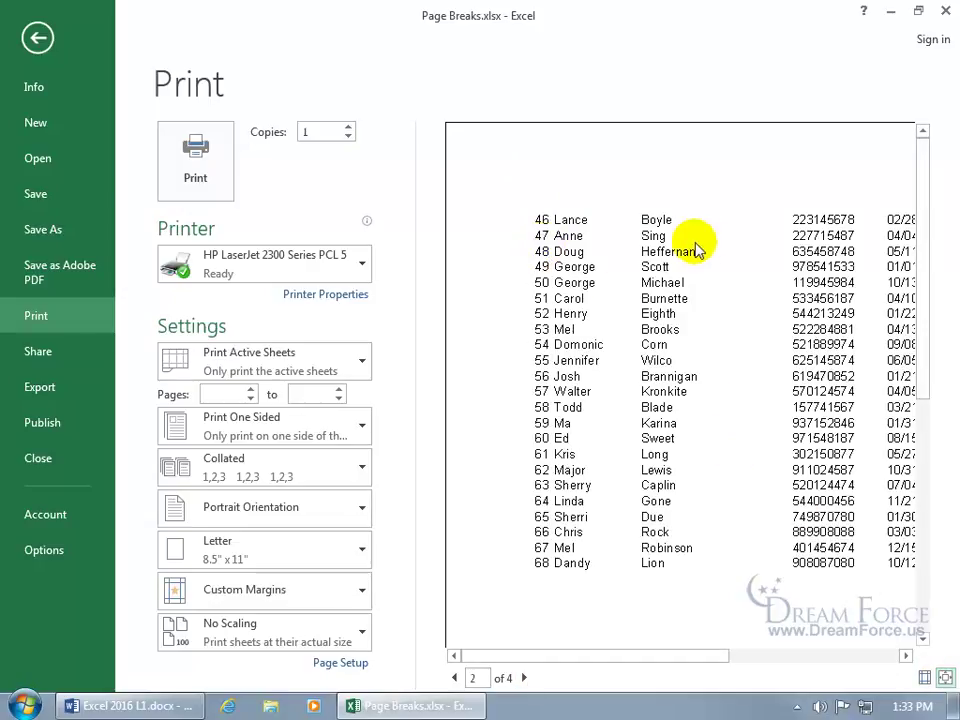
{"action": "left_click", "coordinate": [36, 38]}
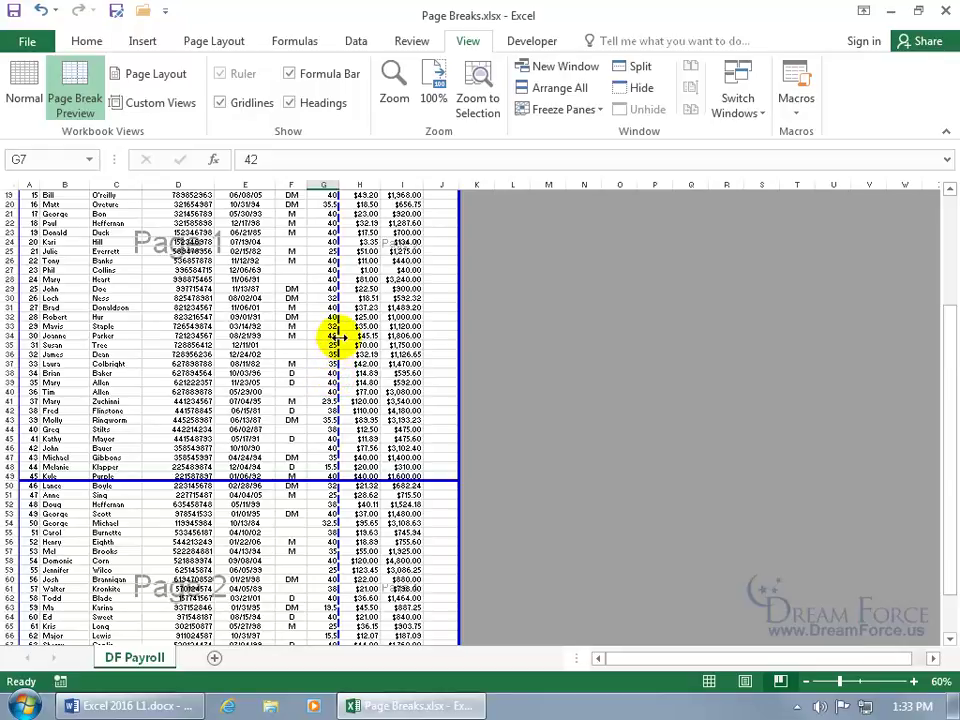
Move the vertical page break after column G out to the print area's edge past column J, and check the scale and page layout
{"action": "left_click_drag", "start_coordinate": [339, 337], "coordinate": [467, 337]}
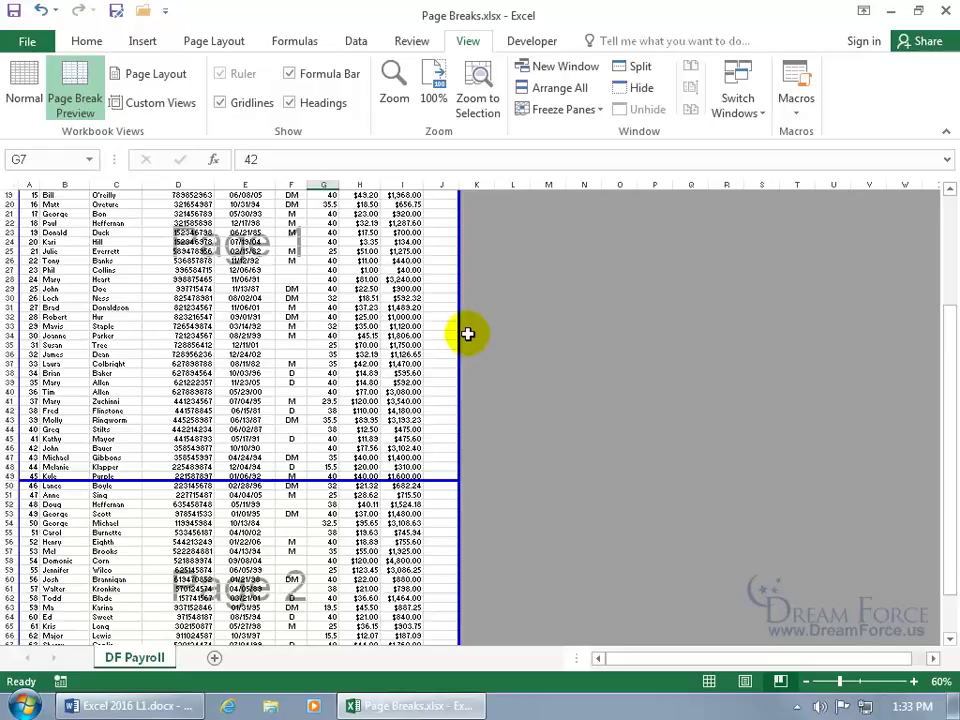
{"action": "left_click", "coordinate": [206, 40]}
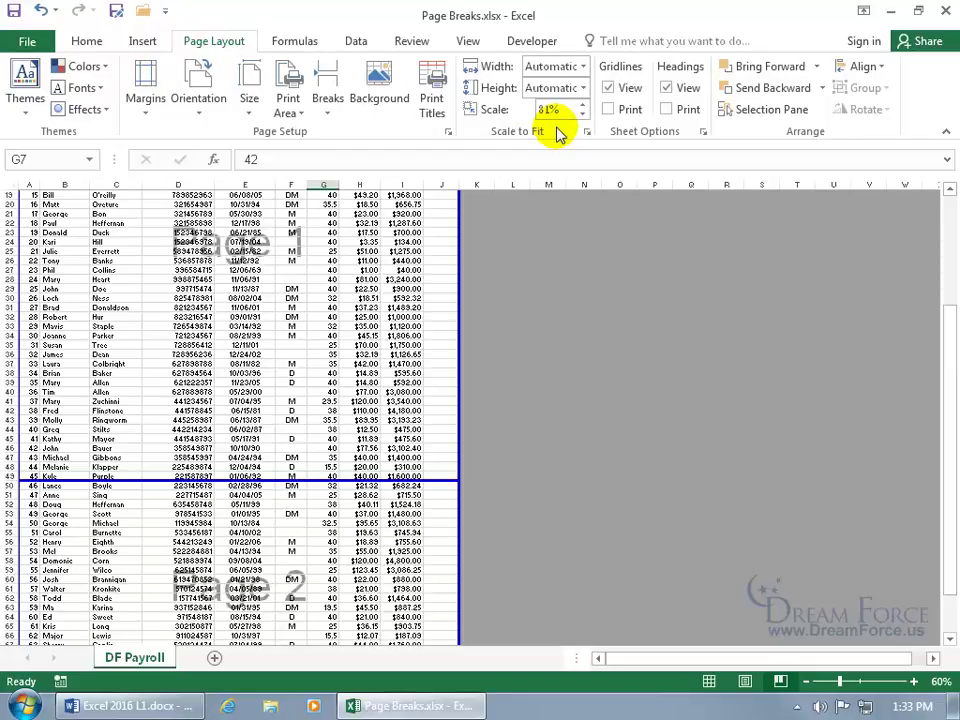
{"action": "scroll", "coordinate": [411, 306], "scroll_direction": "up", "scroll_amount": 6}
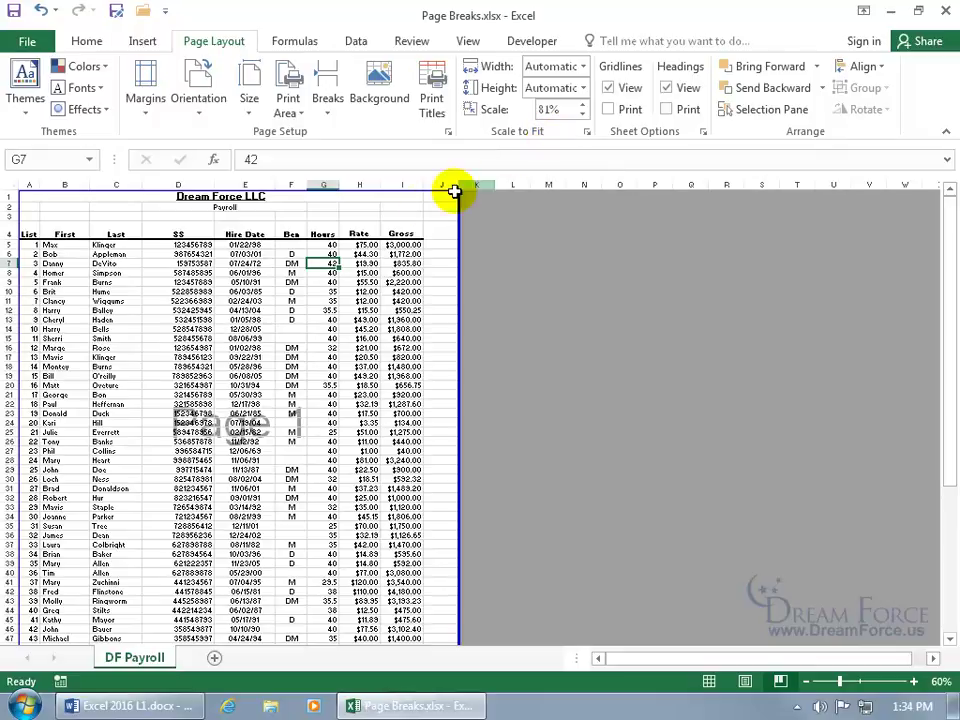
{"action": "scroll", "coordinate": [300, 375], "scroll_direction": "down", "scroll_amount": 6}
{"action": "scroll", "coordinate": [300, 375], "scroll_direction": "down", "scroll_amount": 1}
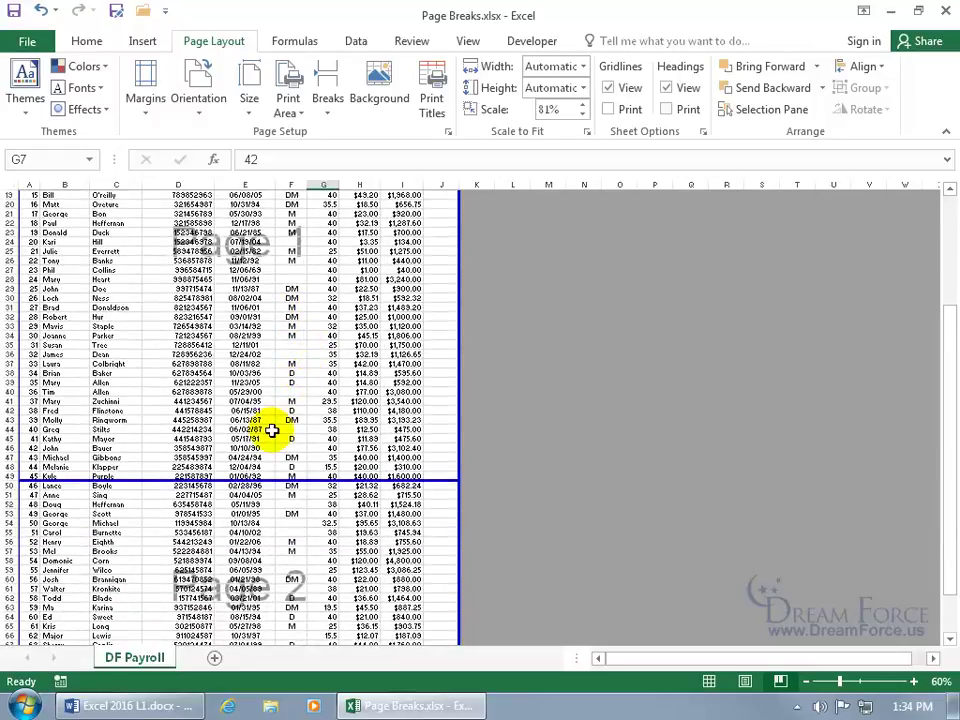
Remove the manual horizontal page break above row 50, using cell D50 just below it
{"action": "left_click", "coordinate": [188, 488]}
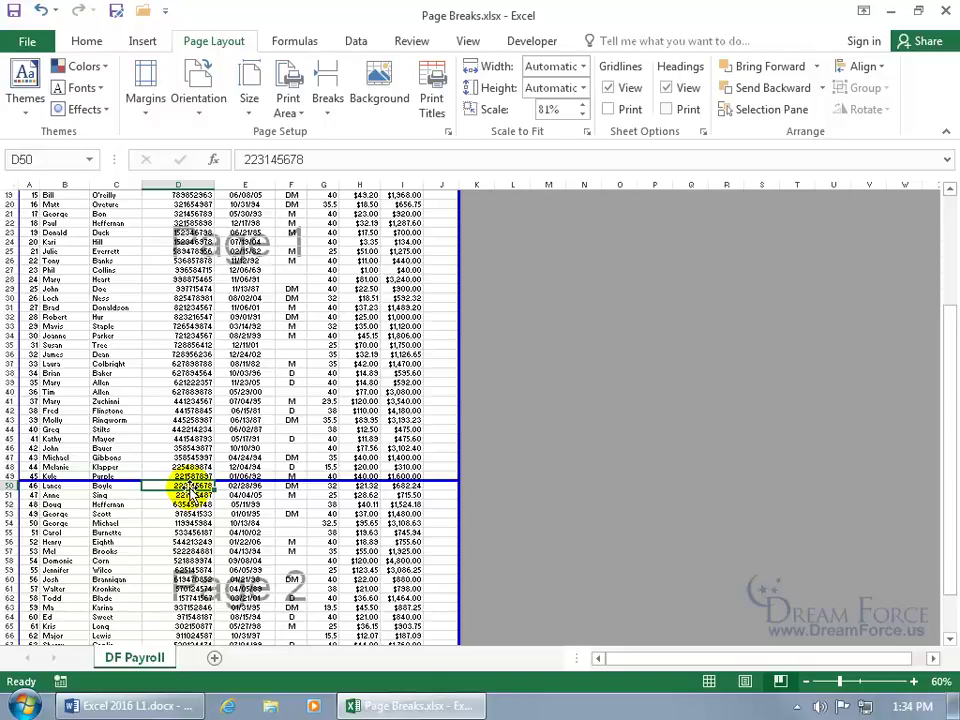
{"action": "left_click", "coordinate": [350, 438]}
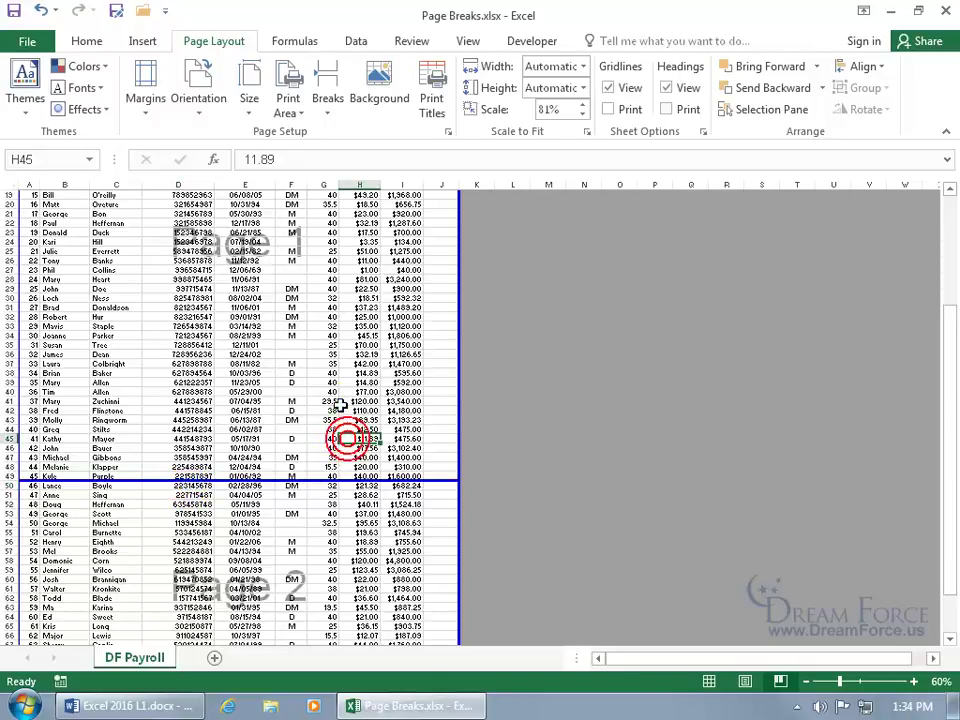
{"action": "left_click", "coordinate": [192, 487]}
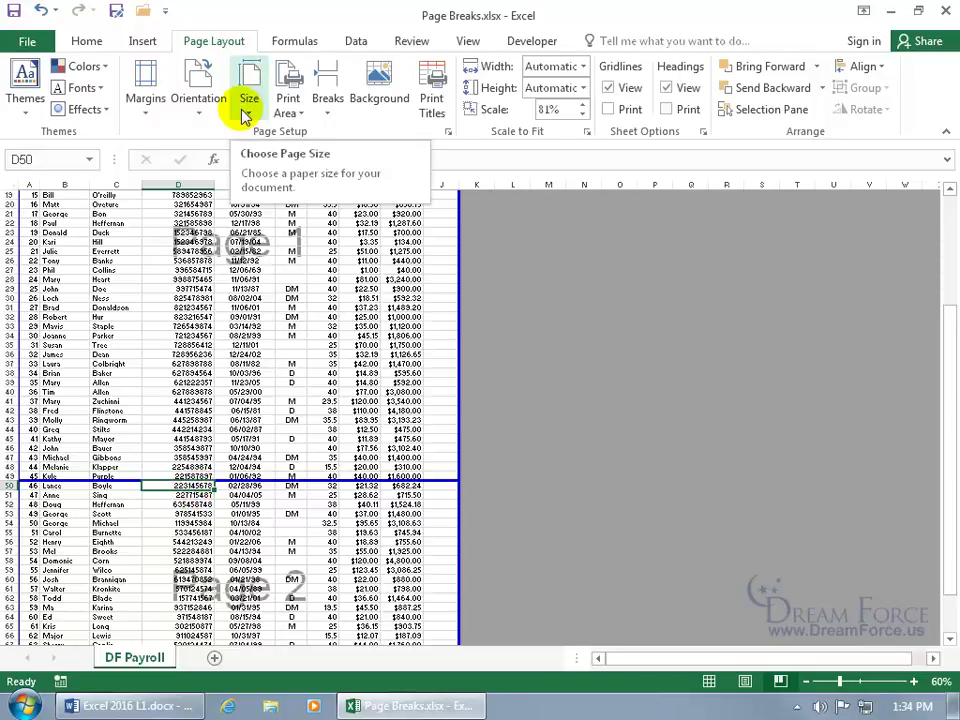
{"action": "left_click", "coordinate": [330, 103]}
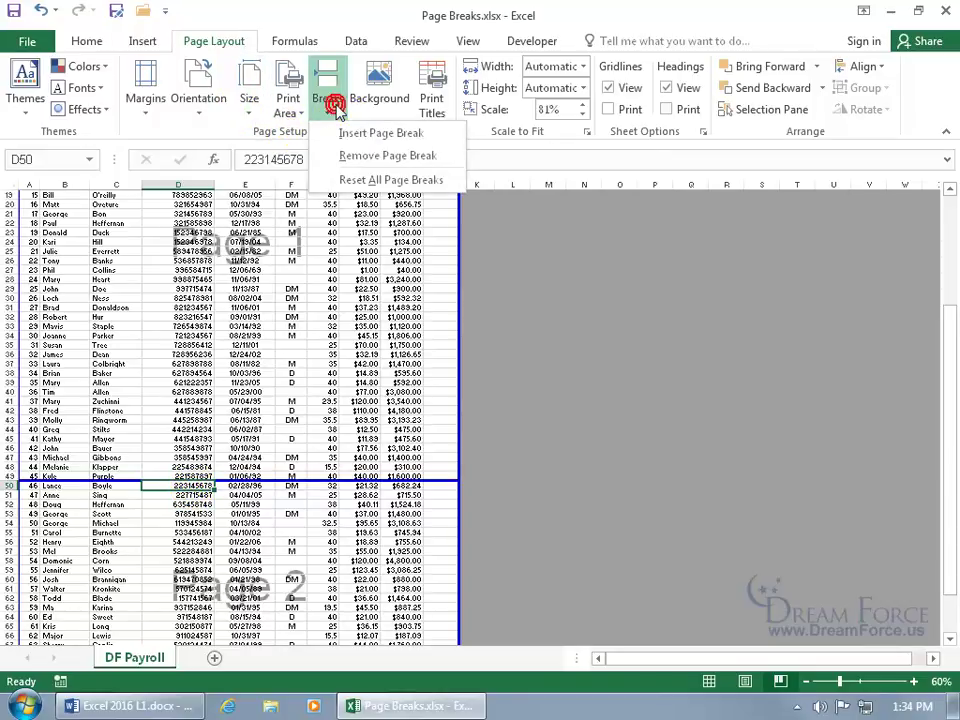
{"action": "left_click", "coordinate": [345, 157]}
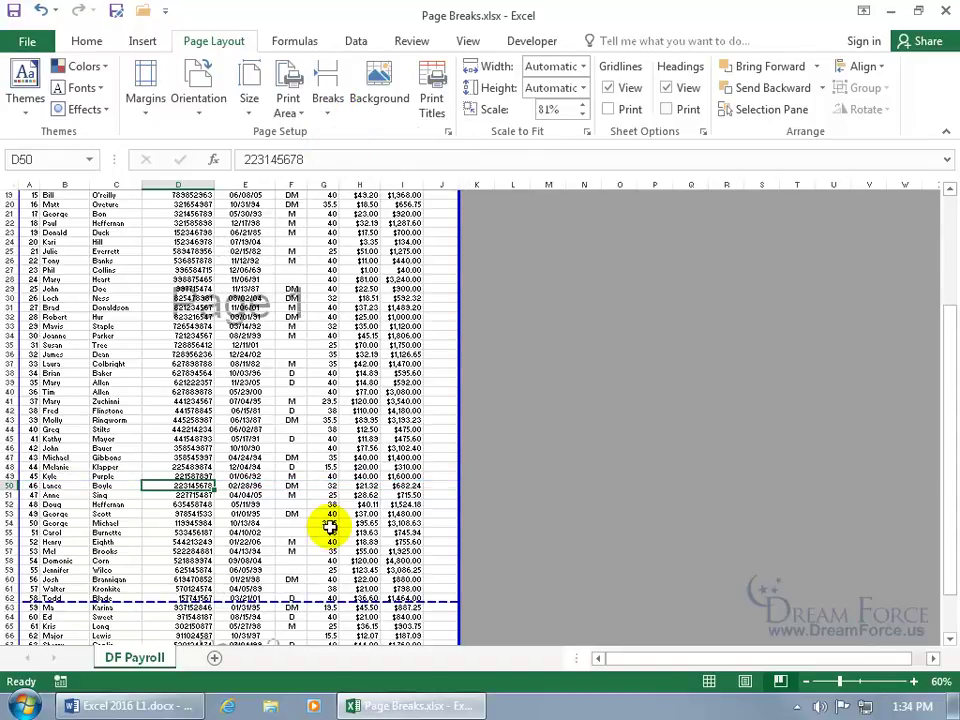
Try to remove the automatic page break above row 63 from cell D63
{"action": "scroll", "coordinate": [330, 527], "scroll_direction": "down", "scroll_amount": 1}
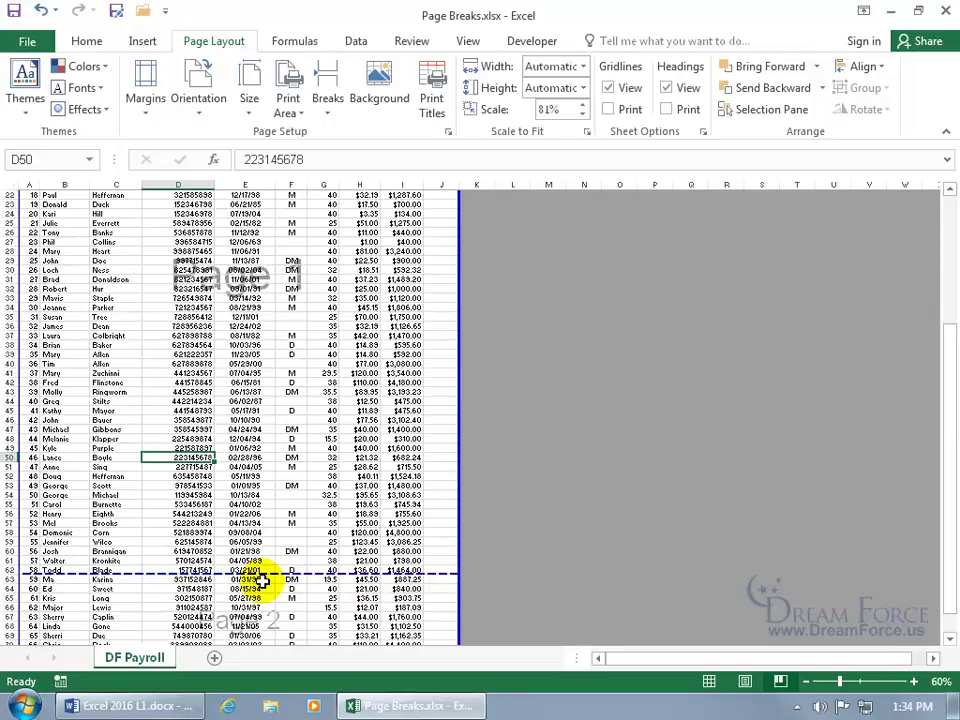
{"action": "scroll", "coordinate": [258, 575], "scroll_direction": "down", "scroll_amount": 1}
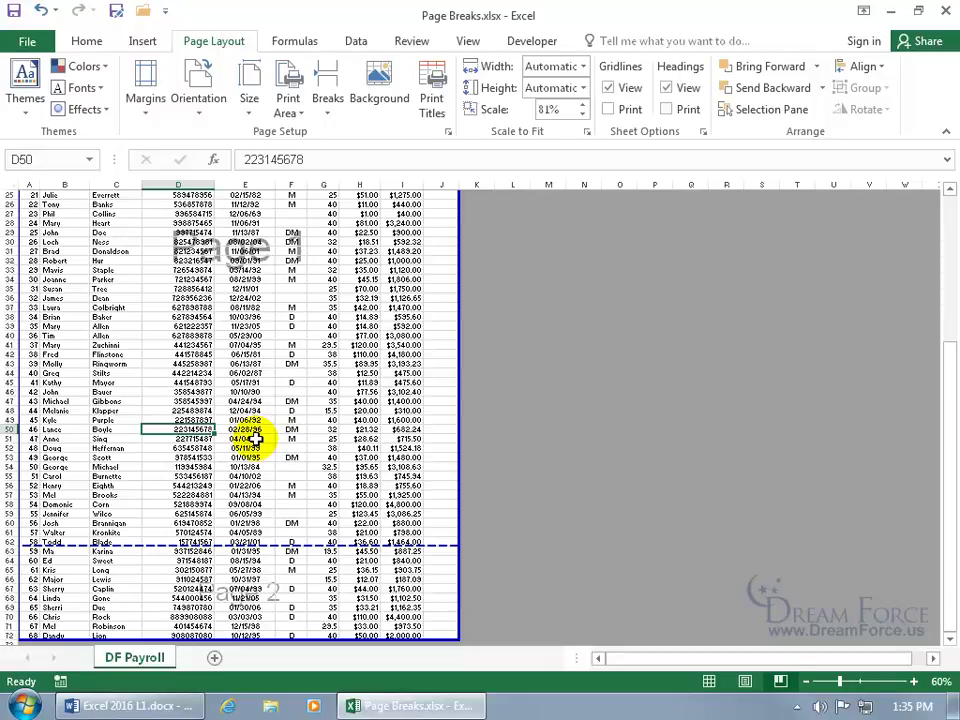
{"action": "left_click", "coordinate": [185, 552]}
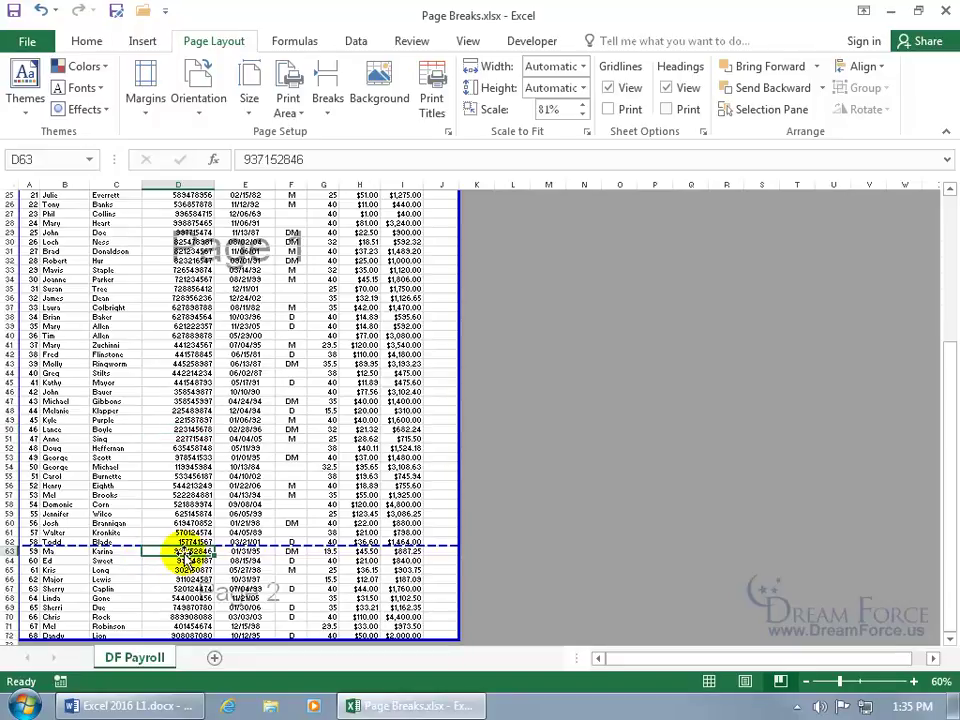
{"action": "left_click", "coordinate": [327, 100]}
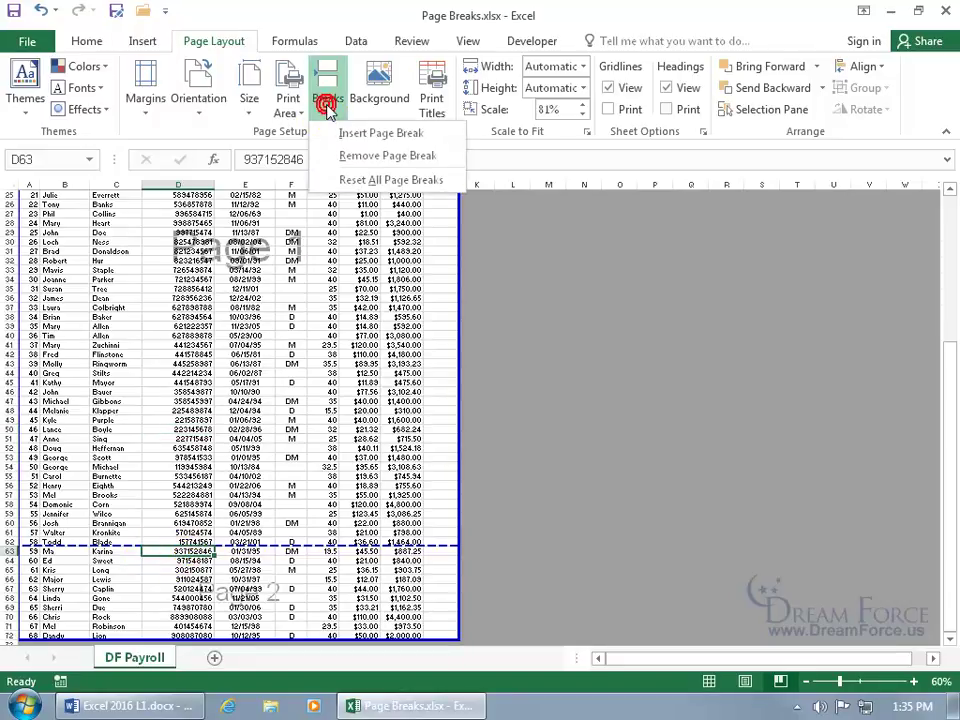
{"action": "left_click", "coordinate": [343, 152]}
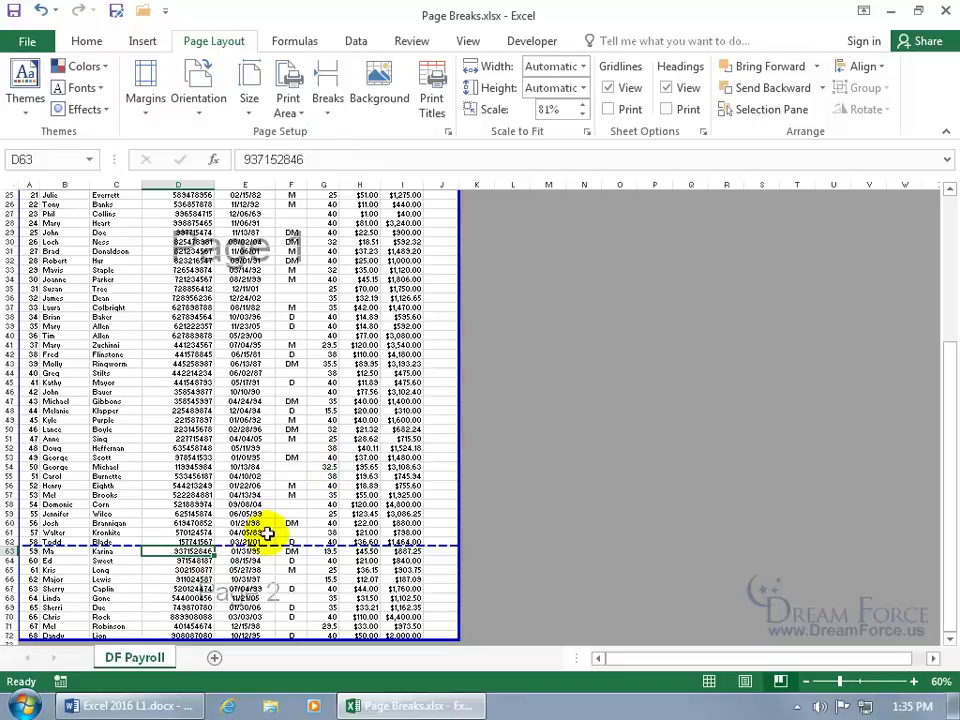
Move the automatic horizontal page break below row 72 to fit the whole payroll list on one page
{"action": "left_click_drag", "start_coordinate": [255, 549], "coordinate": [251, 640]}
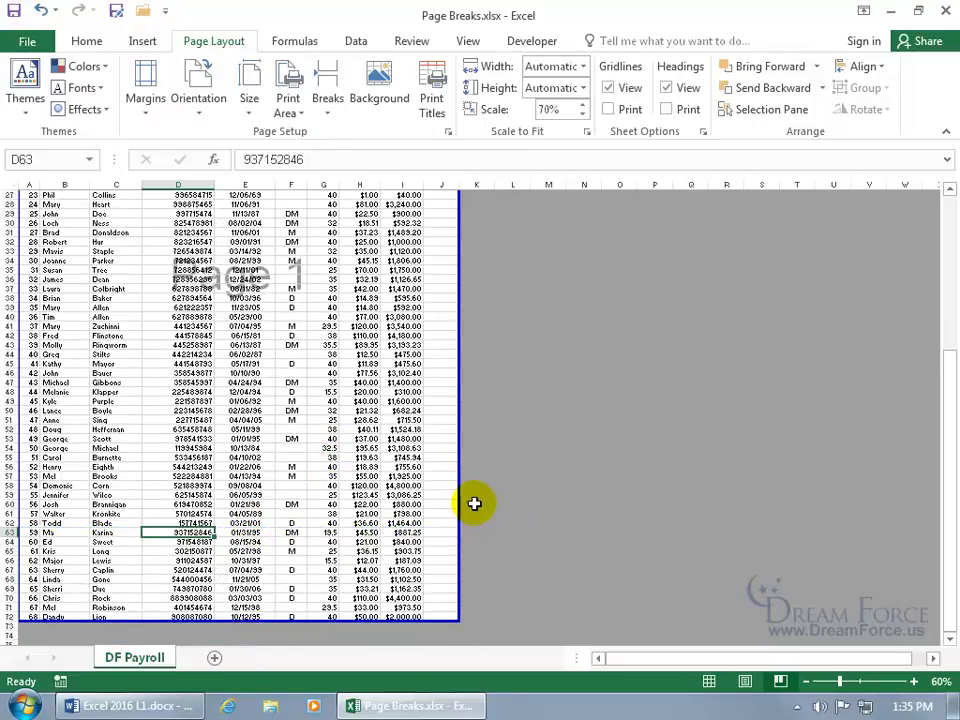
{"action": "scroll", "coordinate": [474, 503], "scroll_direction": "up", "scroll_amount": 1}
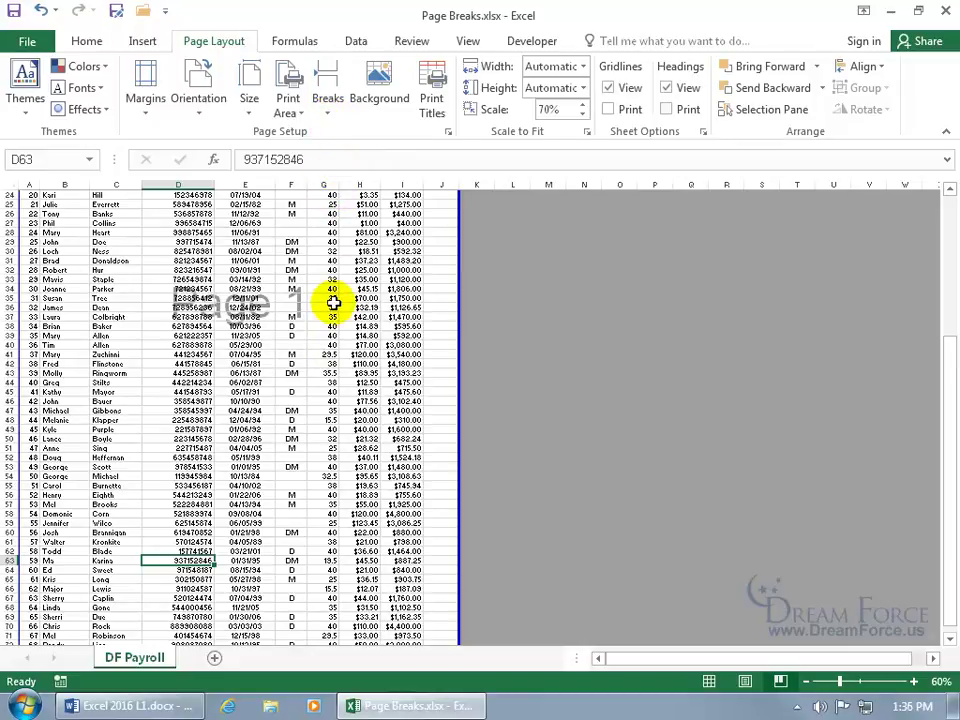
Review the payroll list in the print preview as a full page and zoomed in
{"action": "scroll", "coordinate": [333, 315], "scroll_direction": "down", "scroll_amount": 3}
{"action": "scroll", "coordinate": [333, 320], "scroll_direction": "up", "scroll_amount": 6}
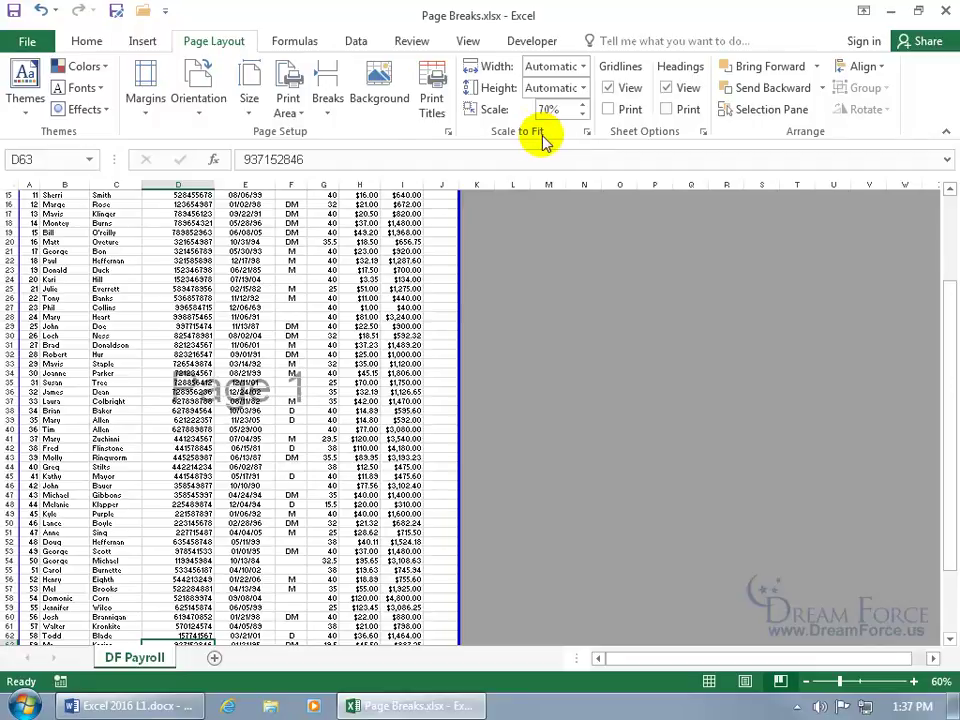
{"action": "left_click", "coordinate": [30, 42]}
{"action": "left_click", "coordinate": [36, 316]}
{"action": "left_click", "coordinate": [944, 678]}
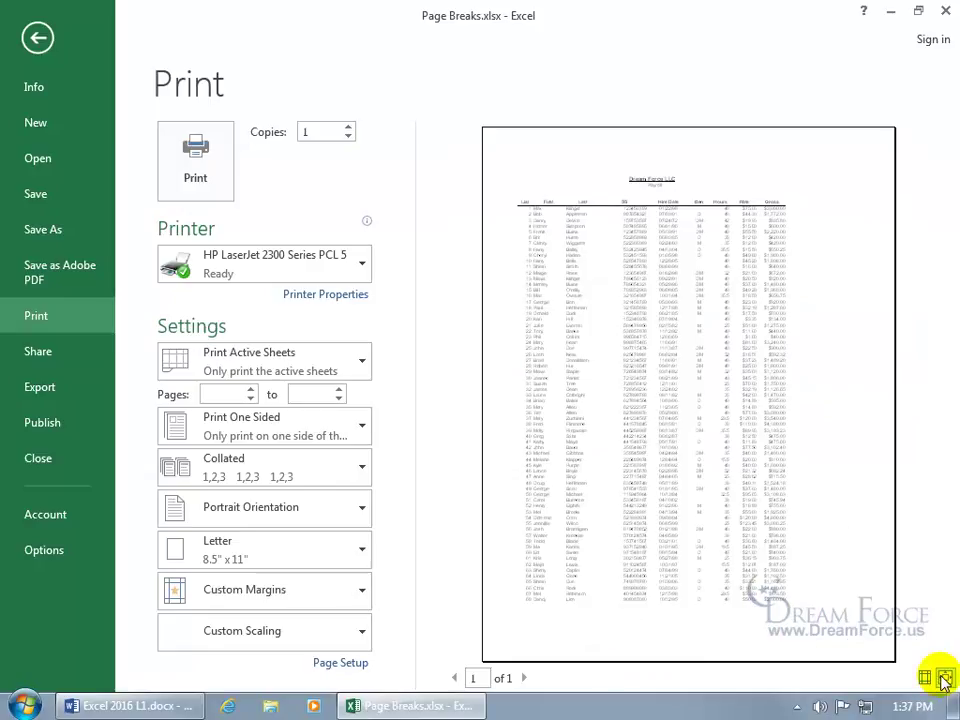
{"action": "left_click", "coordinate": [944, 678]}
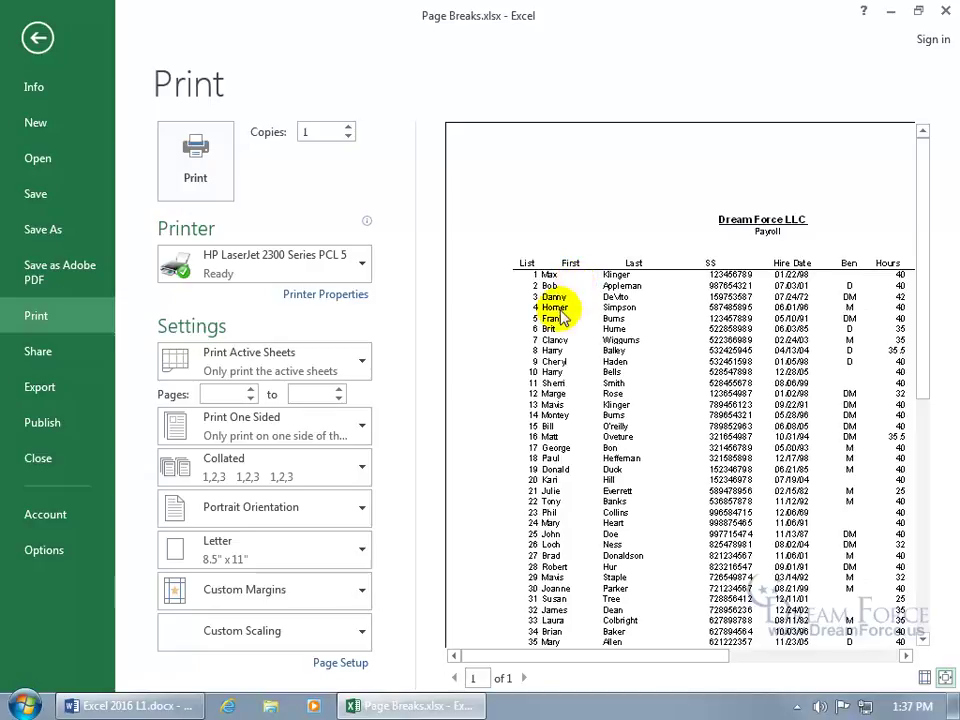
{"action": "left_click", "coordinate": [296, 640]}
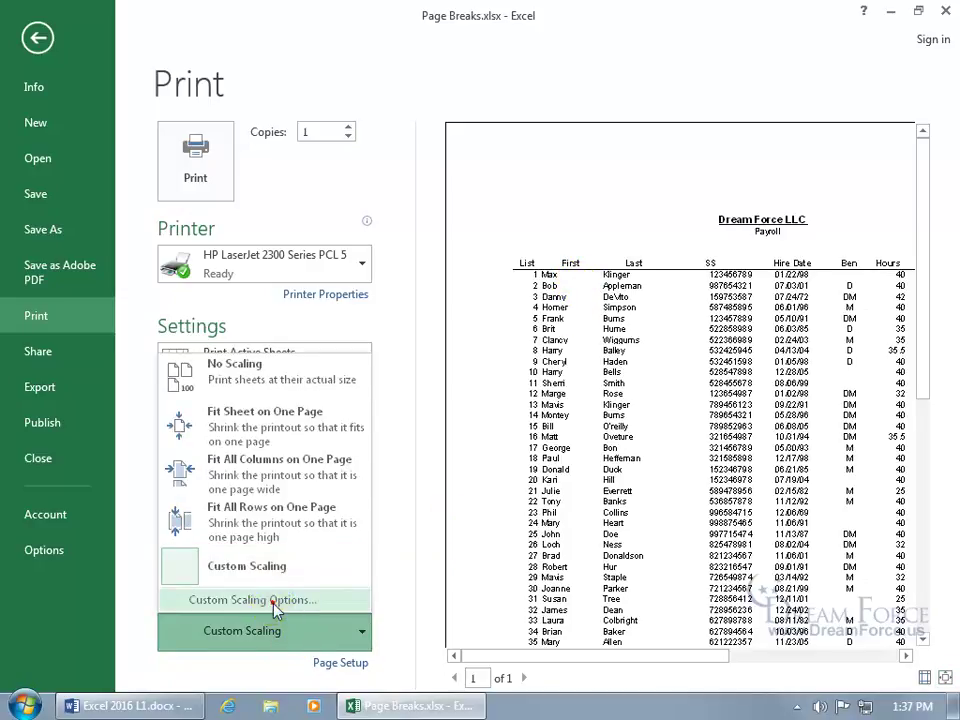
{"action": "left_click", "coordinate": [276, 601]}
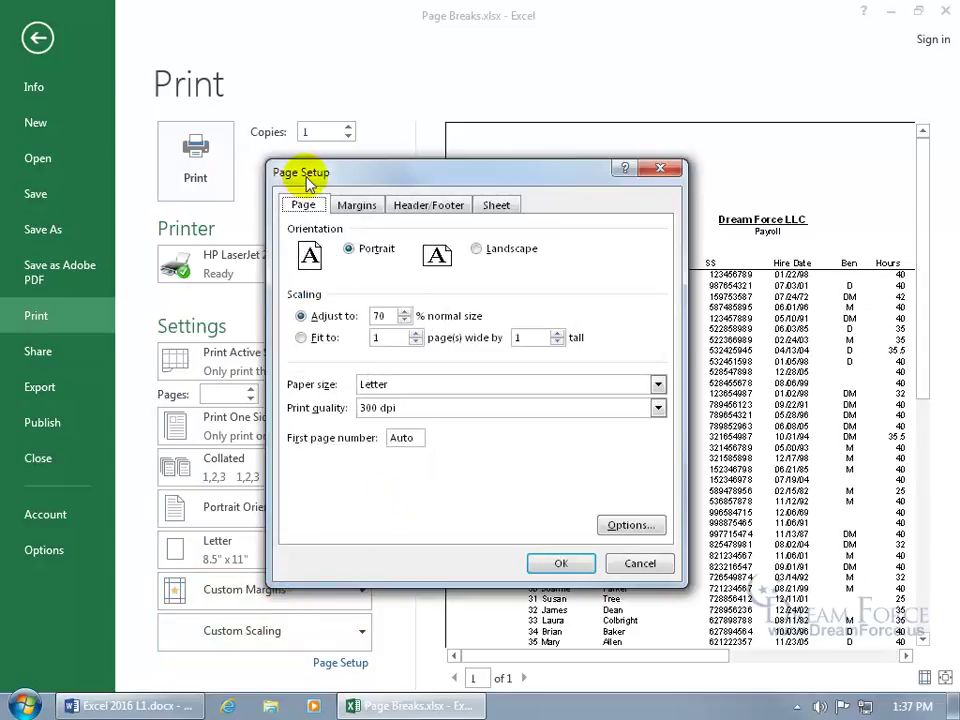
{"action": "left_click", "coordinate": [662, 168]}
Set the page setup scaling to 100% of normal size
{"action": "left_click", "coordinate": [350, 663]}
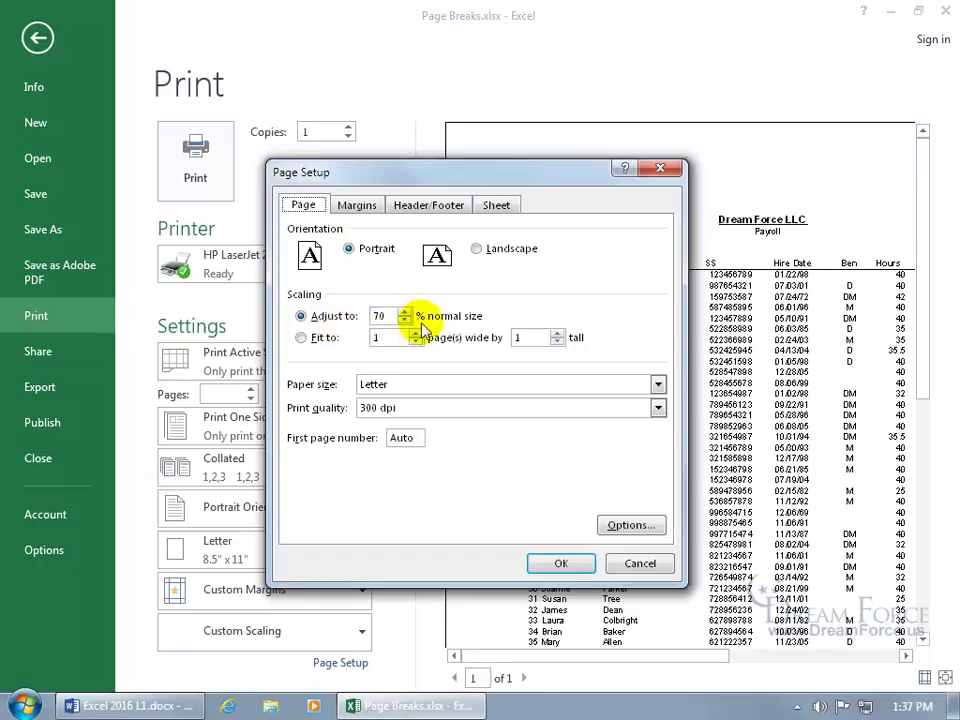
{"action": "double_click", "coordinate": [388, 315]}
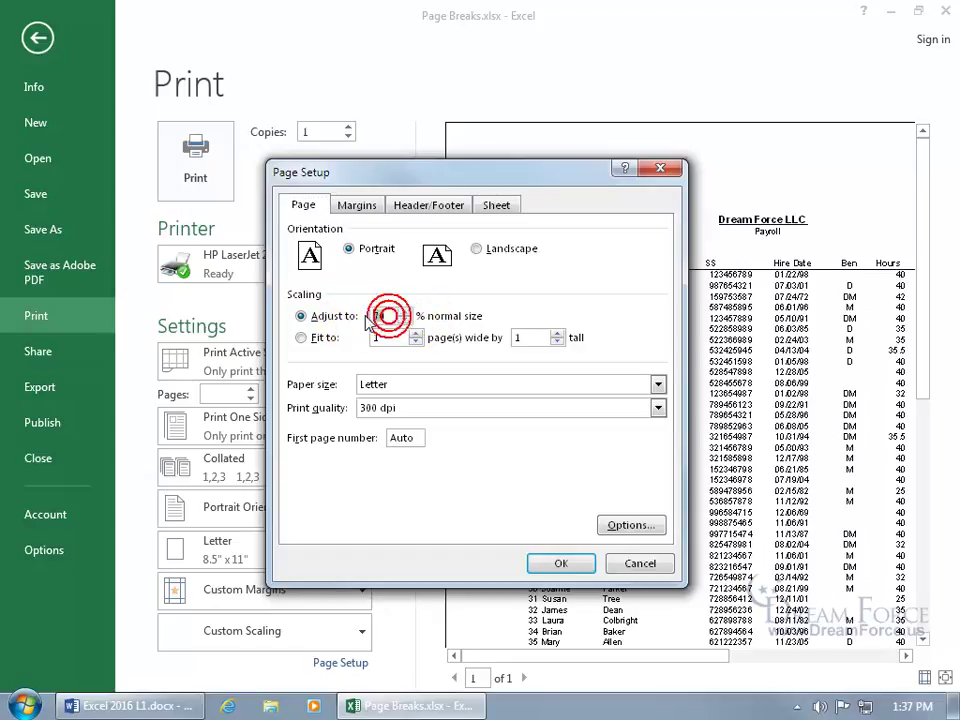
{"action": "type", "text": "100"}
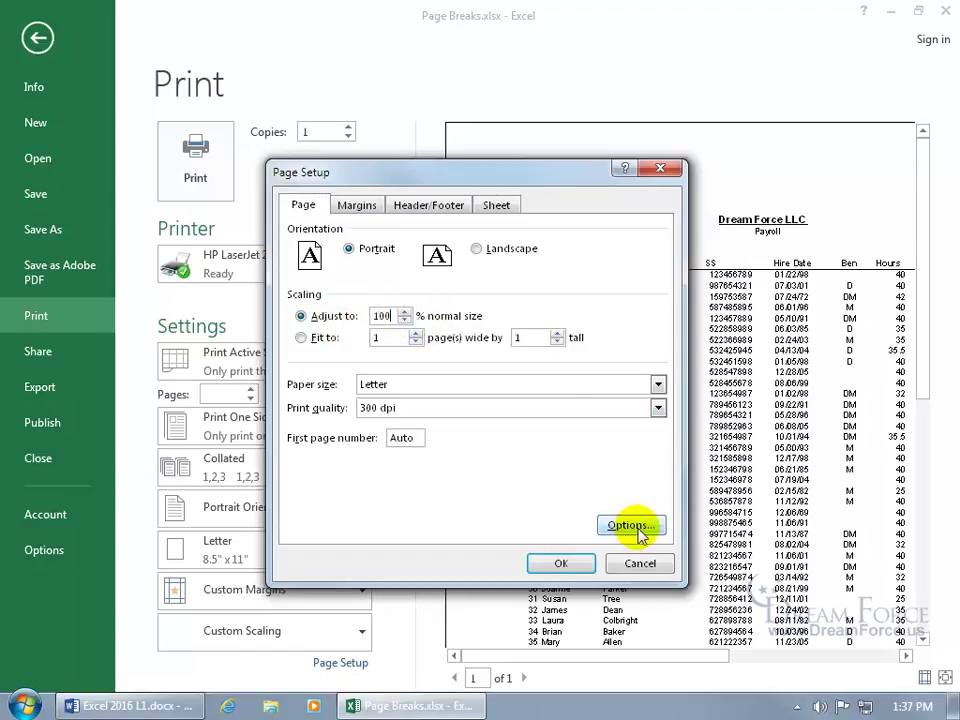
{"action": "left_click", "coordinate": [557, 564]}
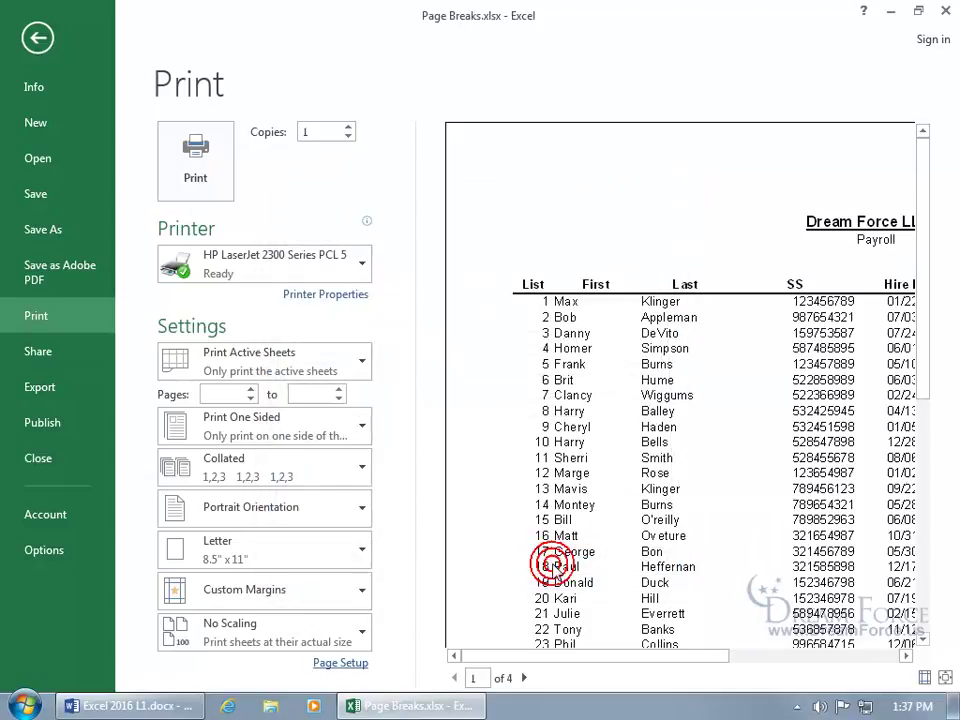
Page through the print preview of the rescaled payroll list and return to the worksheet
{"action": "left_click", "coordinate": [525, 680]}
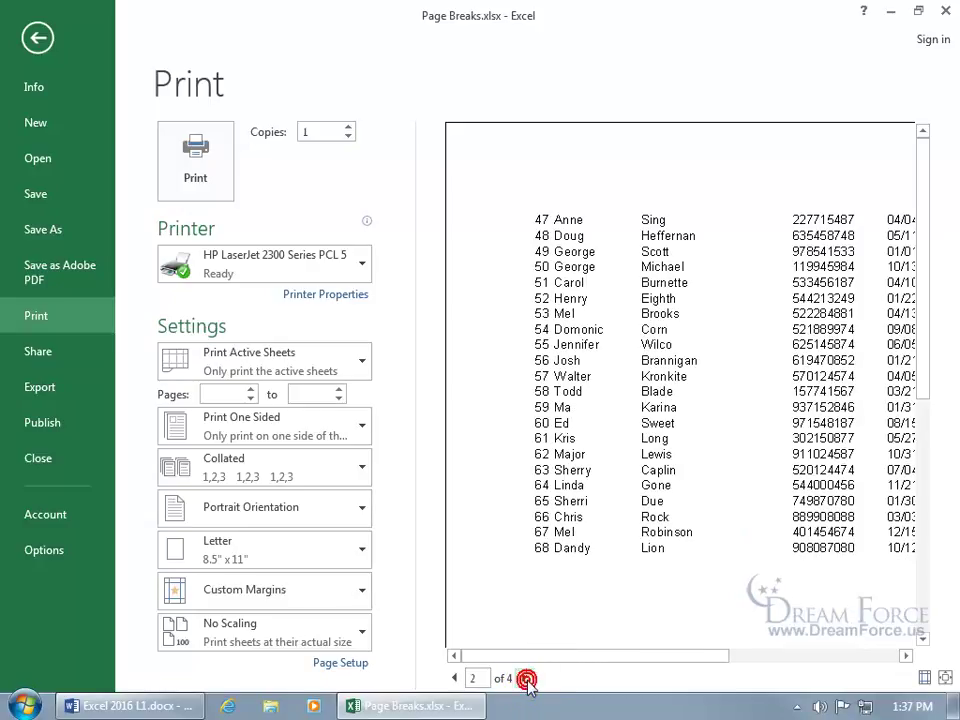
{"action": "left_click", "coordinate": [525, 680]}
{"action": "left_click", "coordinate": [37, 37]}
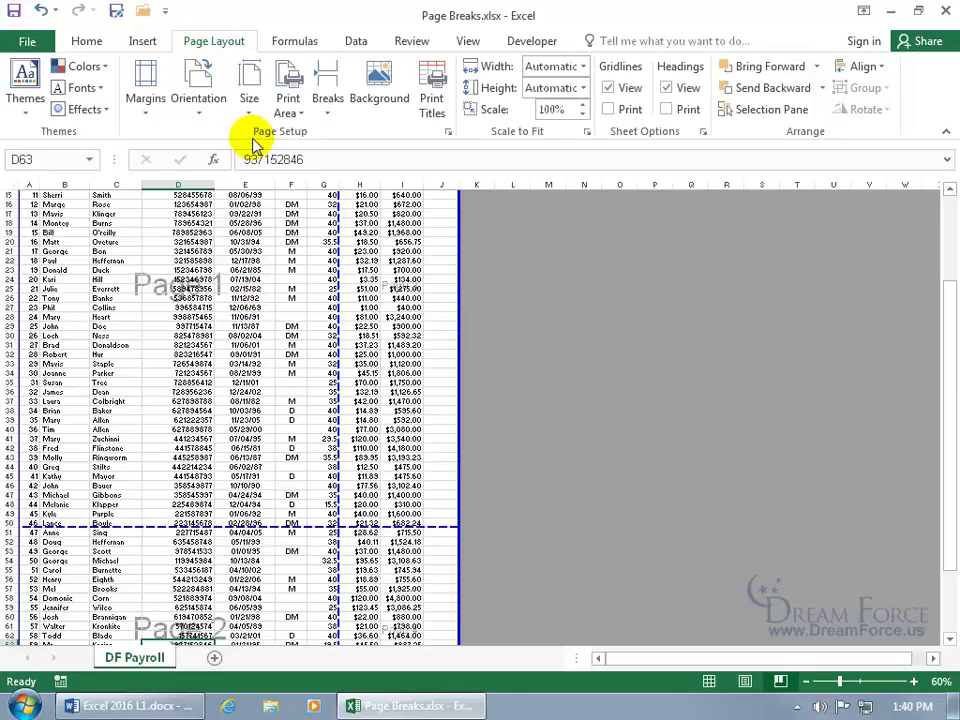
Set the page orientation to landscape and check where the page breaks fall in the payroll list
{"action": "left_click", "coordinate": [197, 99]}
{"action": "left_click", "coordinate": [205, 152]}
{"action": "scroll", "coordinate": [210, 314], "scroll_direction": "up", "scroll_amount": 4}
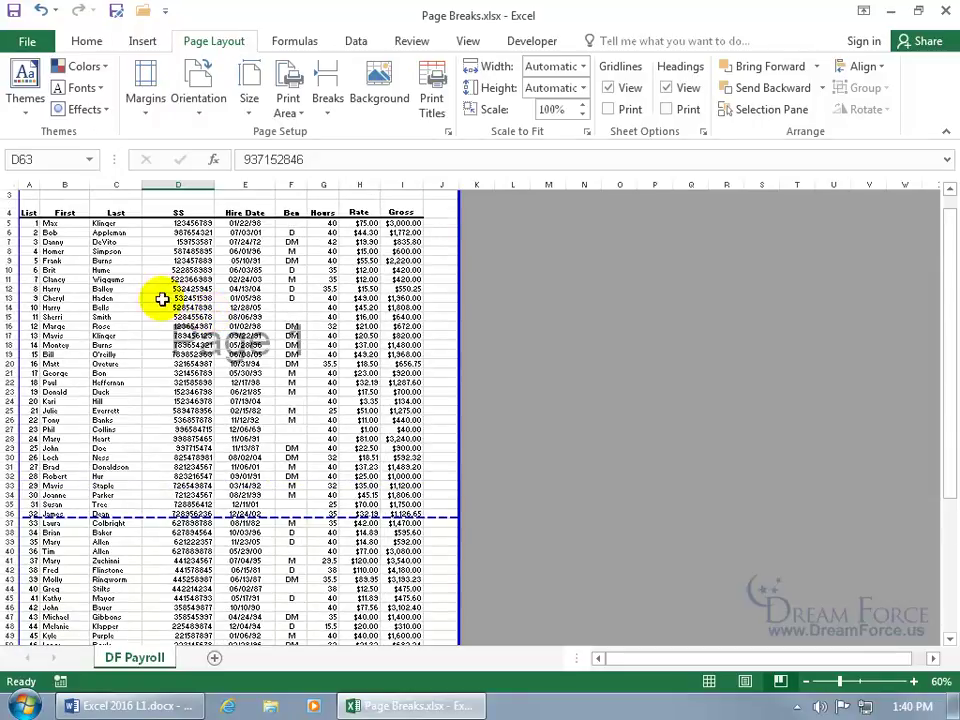
{"action": "scroll", "coordinate": [377, 285], "scroll_direction": "down", "scroll_amount": 3}
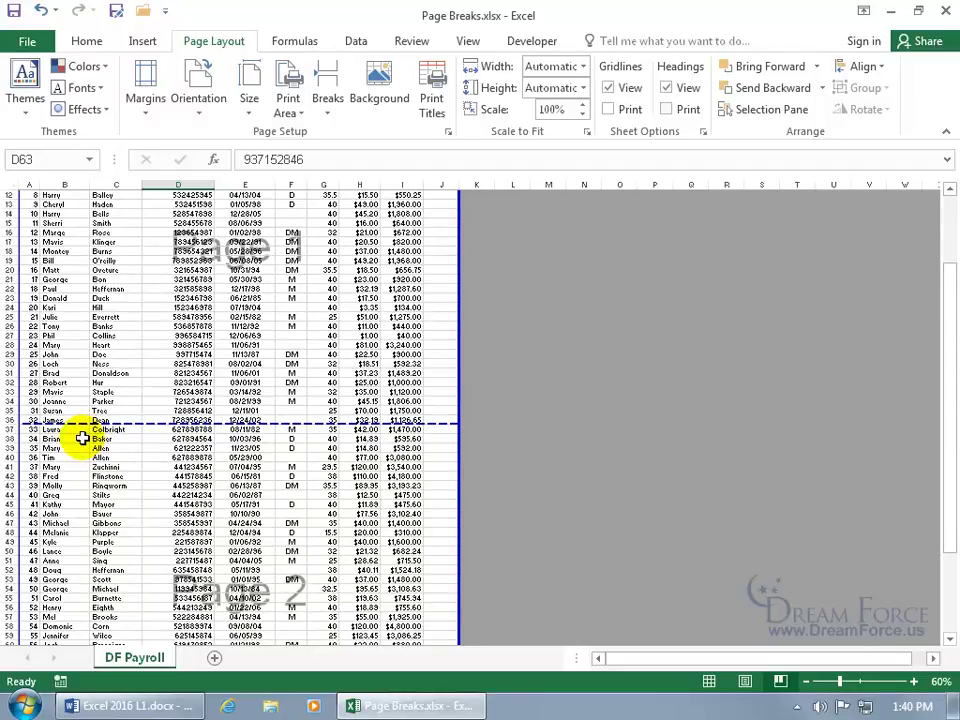
{"action": "scroll", "coordinate": [82, 438], "scroll_direction": "down", "scroll_amount": 5}
{"action": "scroll", "coordinate": [82, 438], "scroll_direction": "up", "scroll_amount": 5}
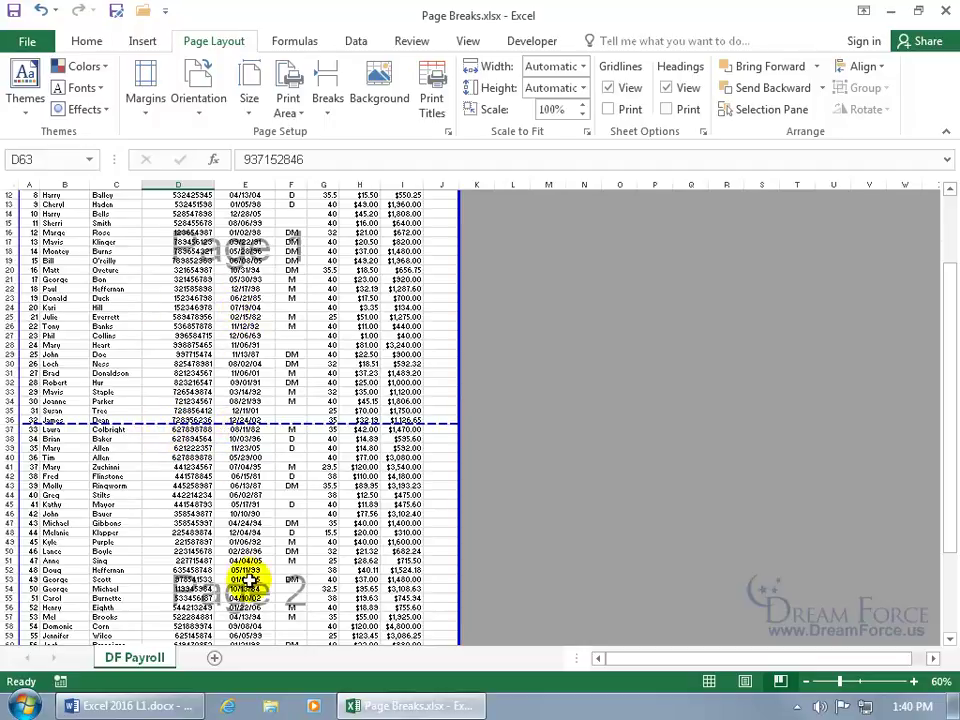
{"action": "scroll", "coordinate": [248, 580], "scroll_direction": "down", "scroll_amount": 2}
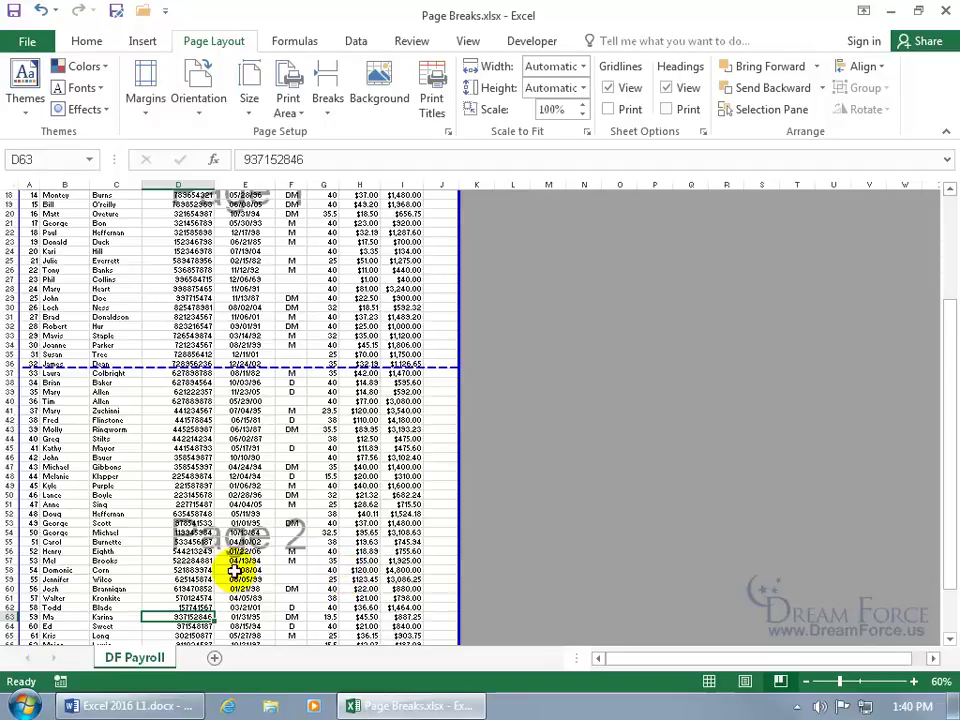
{"action": "scroll", "coordinate": [214, 400], "scroll_direction": "up", "scroll_amount": 2}
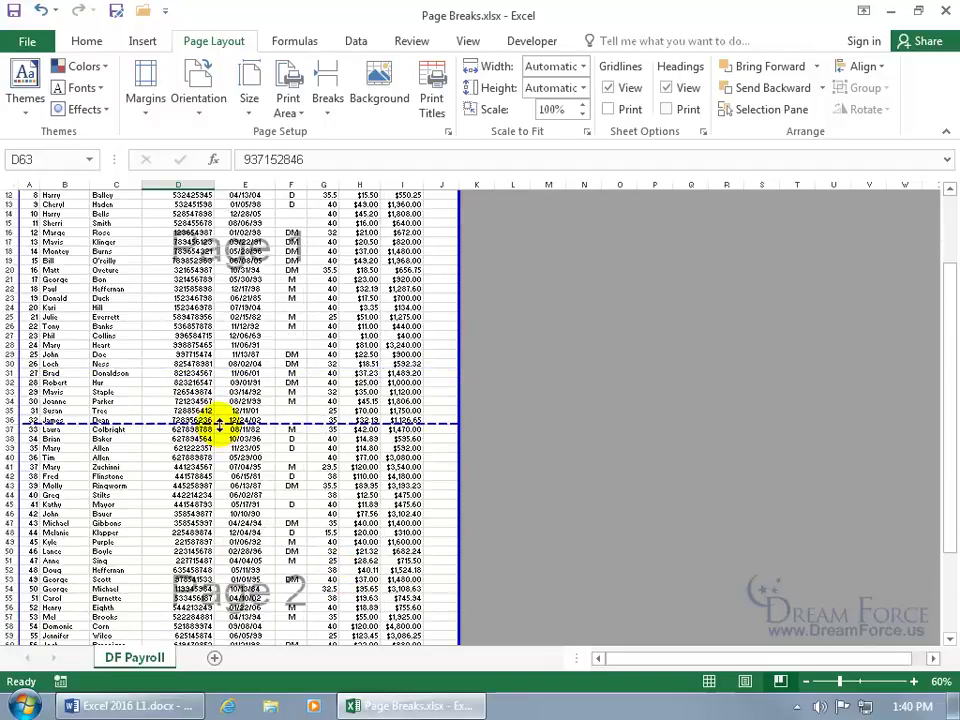
Try inserting a page break at cell D43, and undo it
{"action": "left_click", "coordinate": [186, 494]}
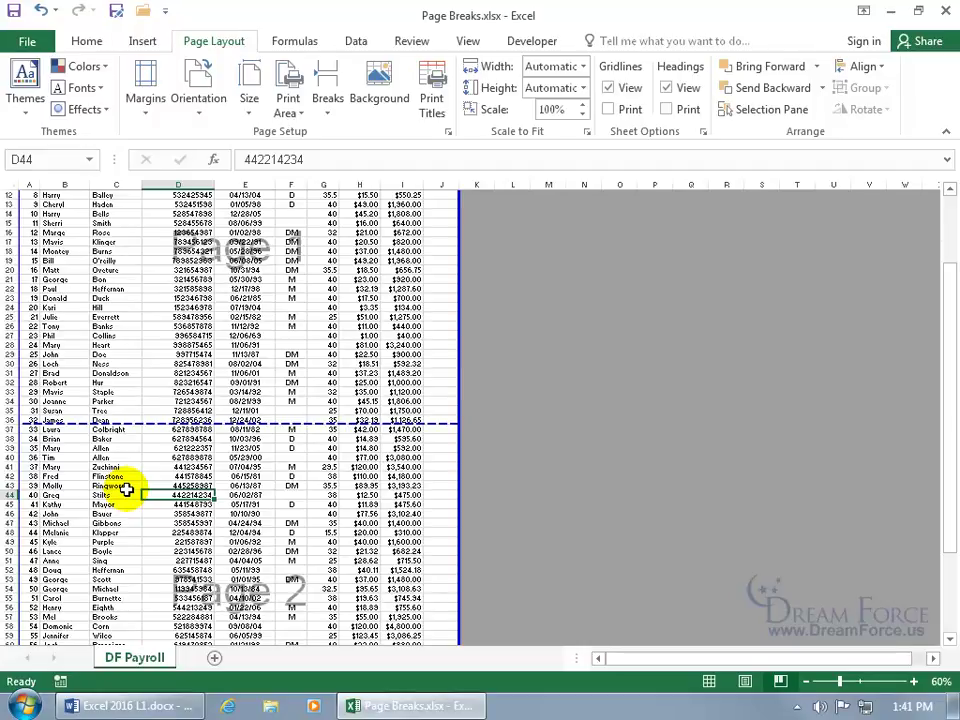
{"action": "left_click", "coordinate": [33, 496]}
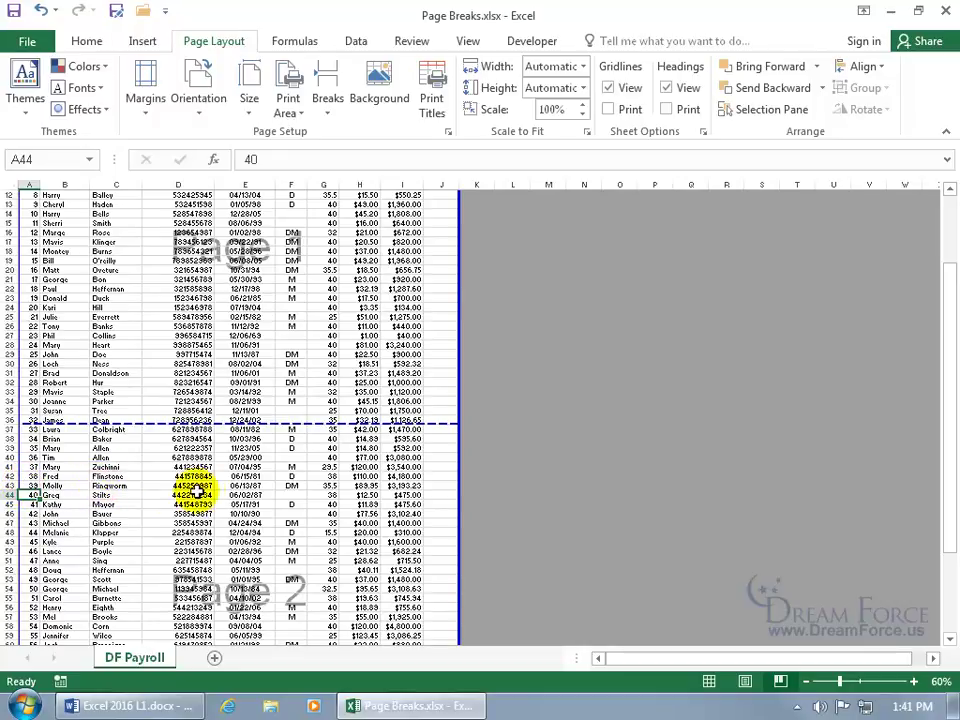
{"action": "left_click", "coordinate": [186, 487]}
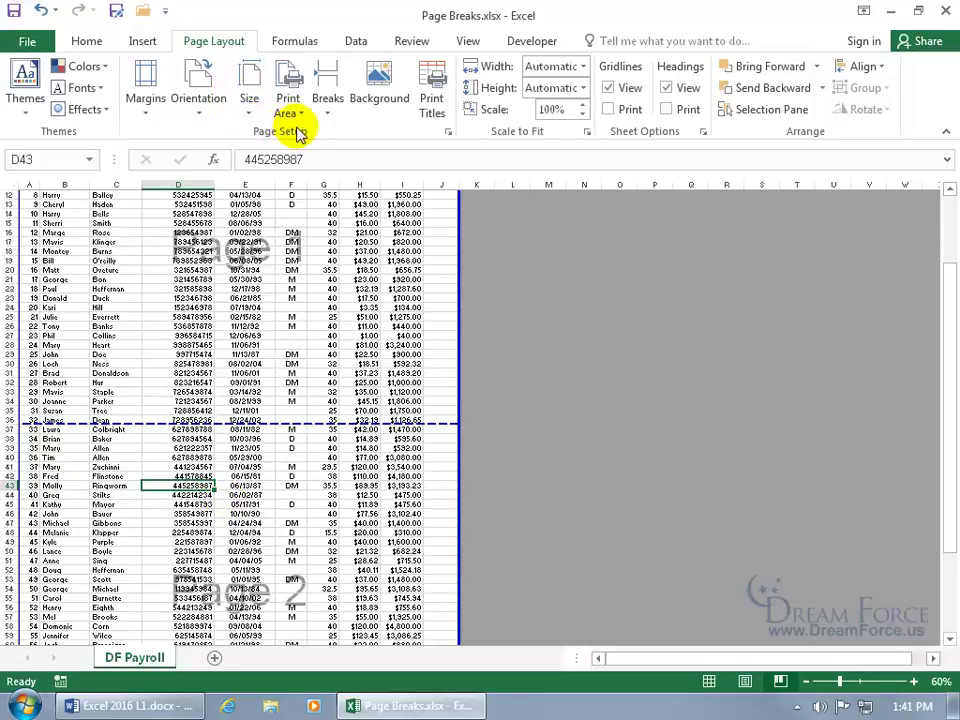
{"action": "left_click", "coordinate": [330, 102]}
{"action": "left_click", "coordinate": [340, 128]}
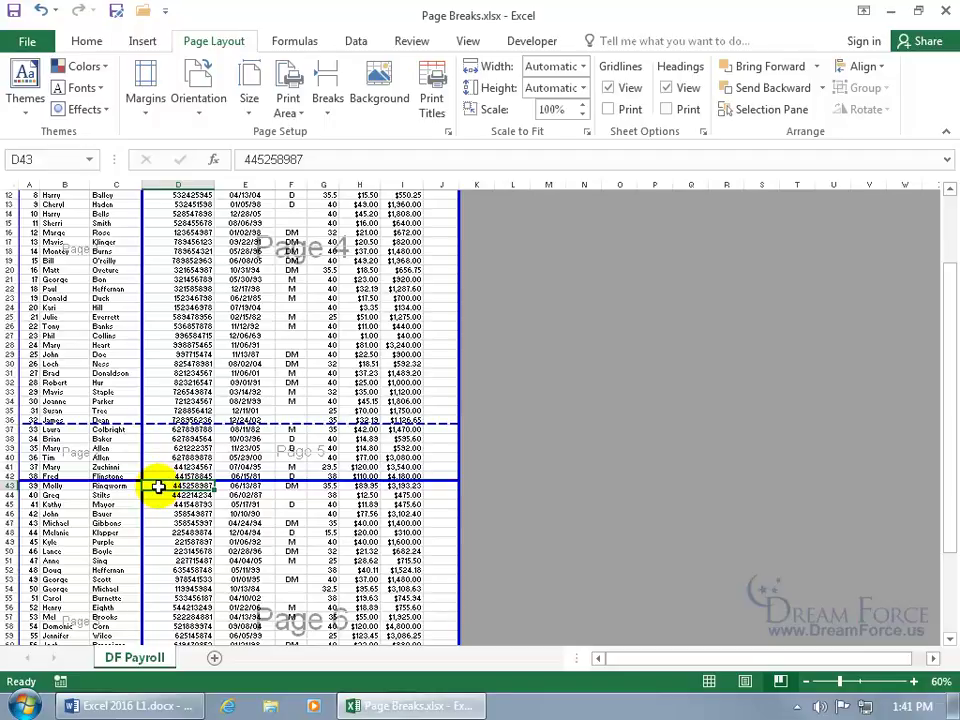
{"action": "left_click", "coordinate": [40, 12]}
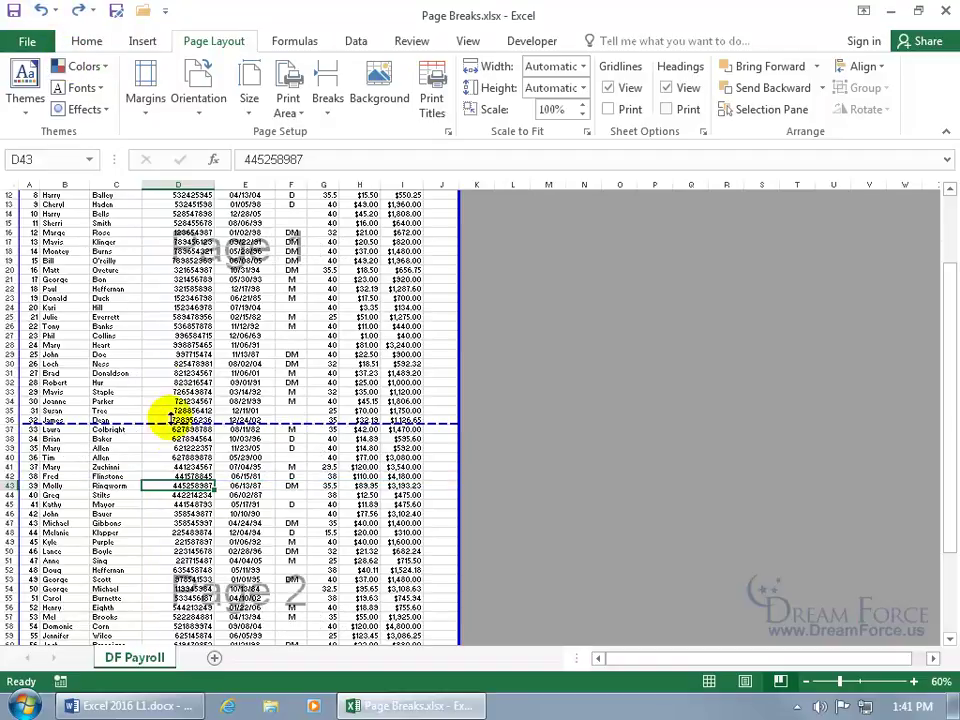
Move the horizontal page break up to below row 30, and insert a horizontal page break above row 47 from cell A47
{"action": "left_click_drag", "start_coordinate": [171, 422], "coordinate": [172, 368]}
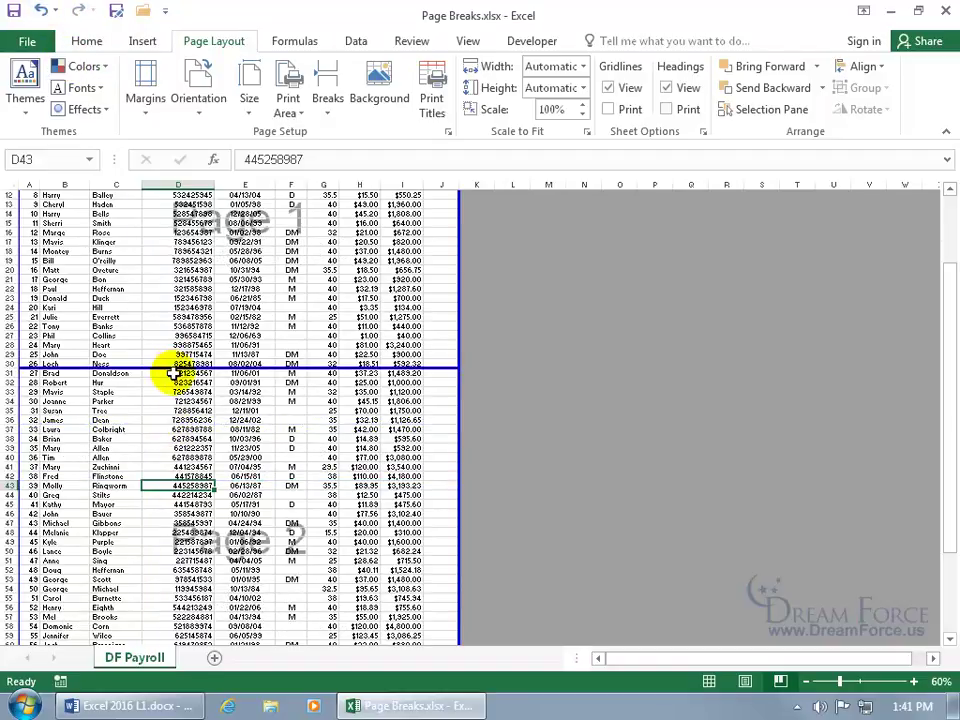
{"action": "left_click", "coordinate": [172, 520]}
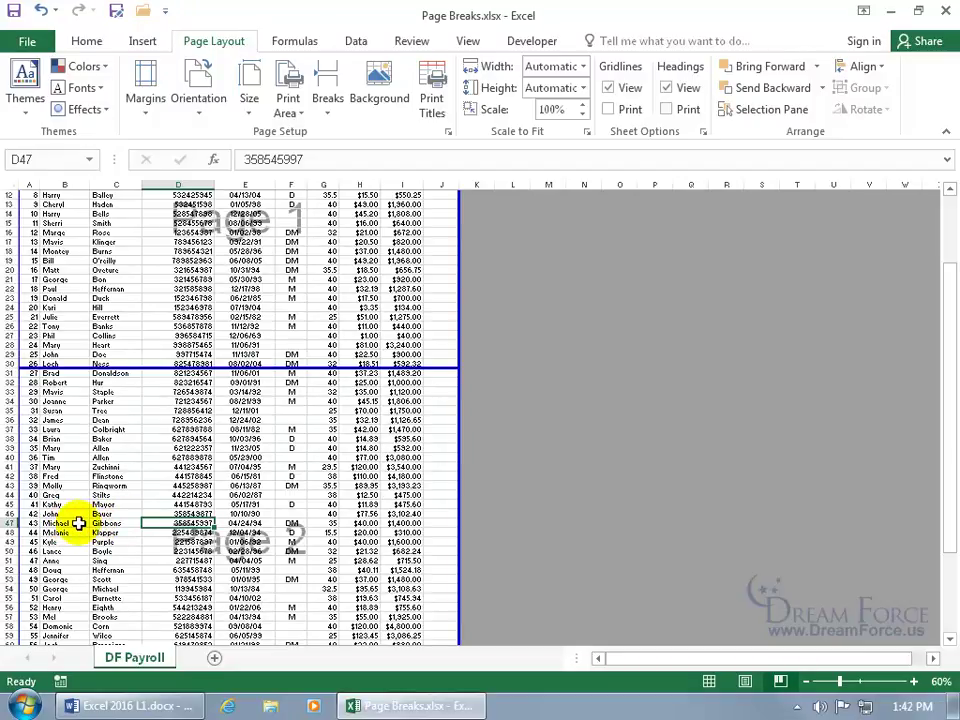
{"action": "left_click", "coordinate": [35, 522]}
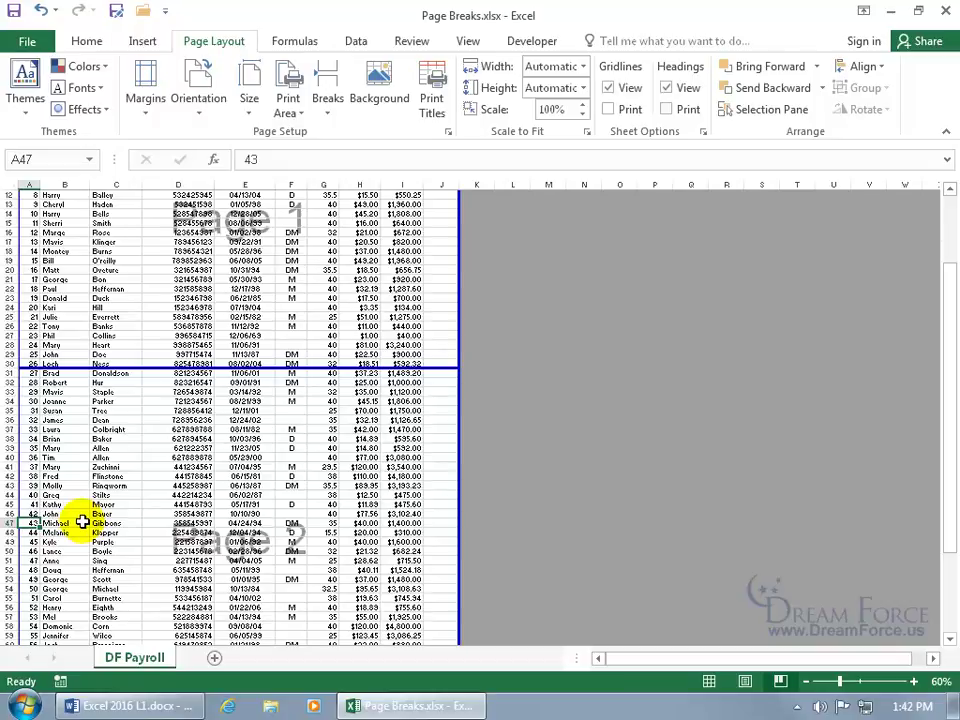
{"action": "left_click", "coordinate": [327, 95]}
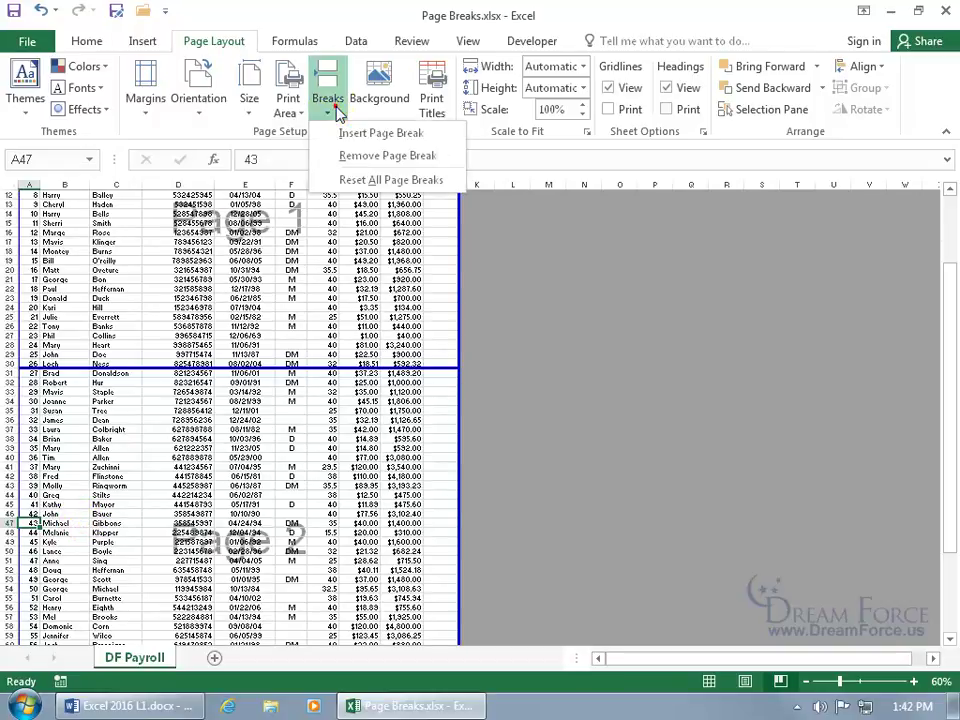
{"action": "left_click", "coordinate": [336, 135]}
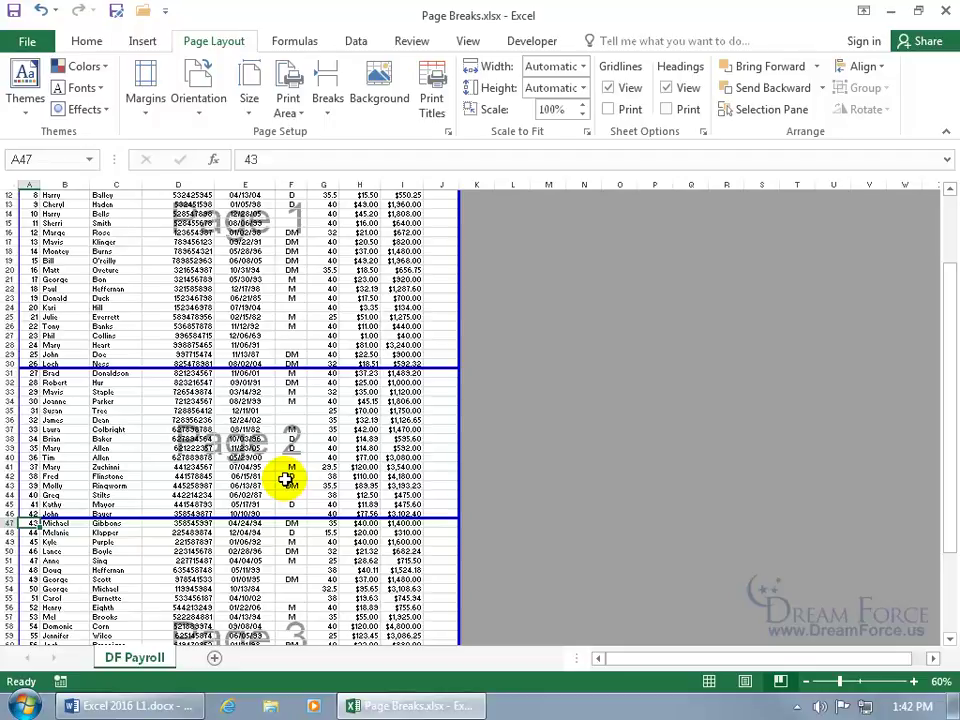
Unmerge the Dream Force LLC title cell spanning A1:I1 by turning off Merge cells in its cell format
{"action": "scroll", "coordinate": [286, 481], "scroll_direction": "up", "scroll_amount": 4}
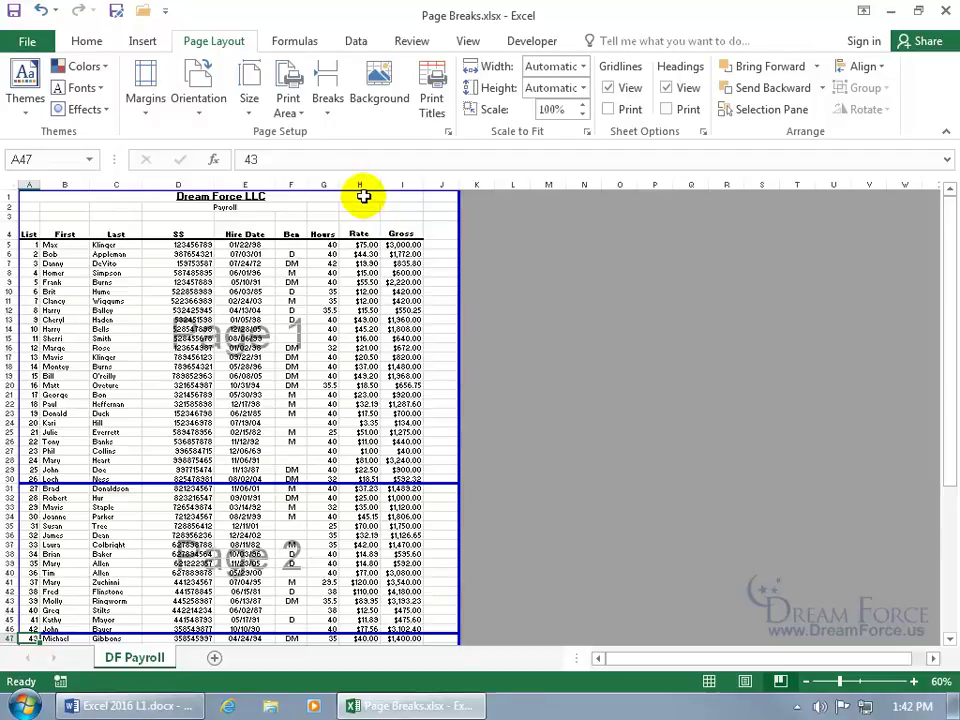
{"action": "left_click", "coordinate": [363, 197]}
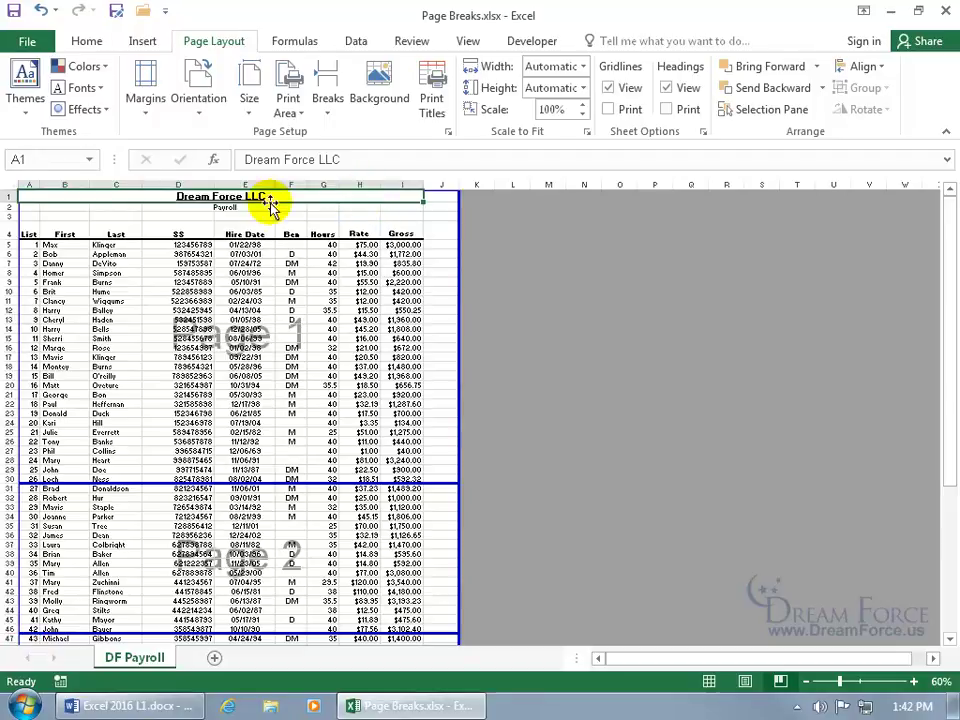
{"action": "left_click", "coordinate": [352, 219]}
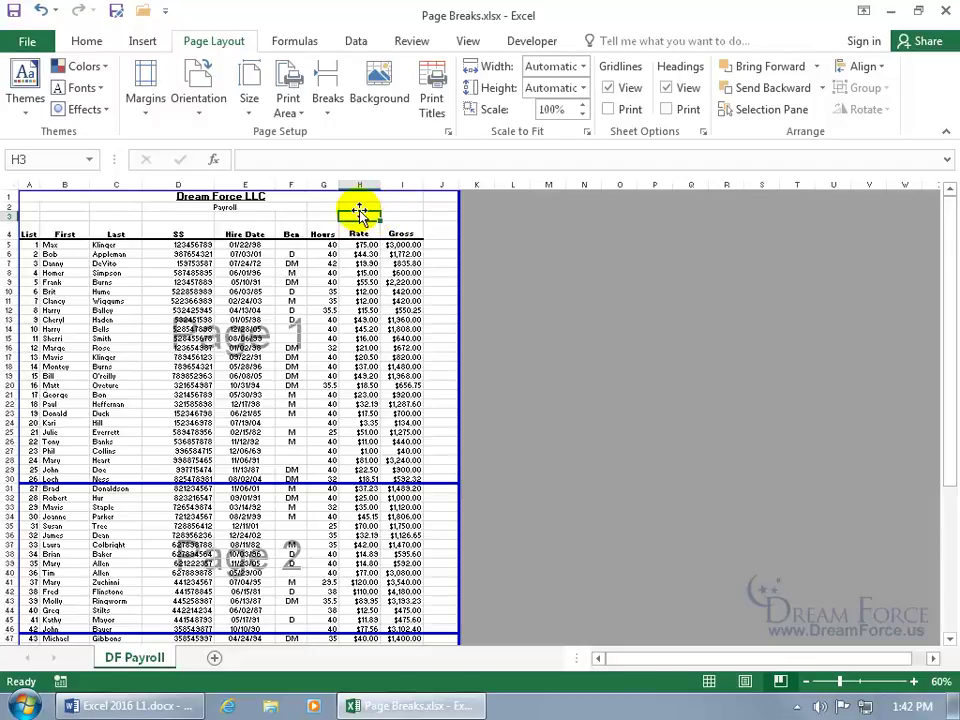
{"action": "left_click", "coordinate": [361, 195]}
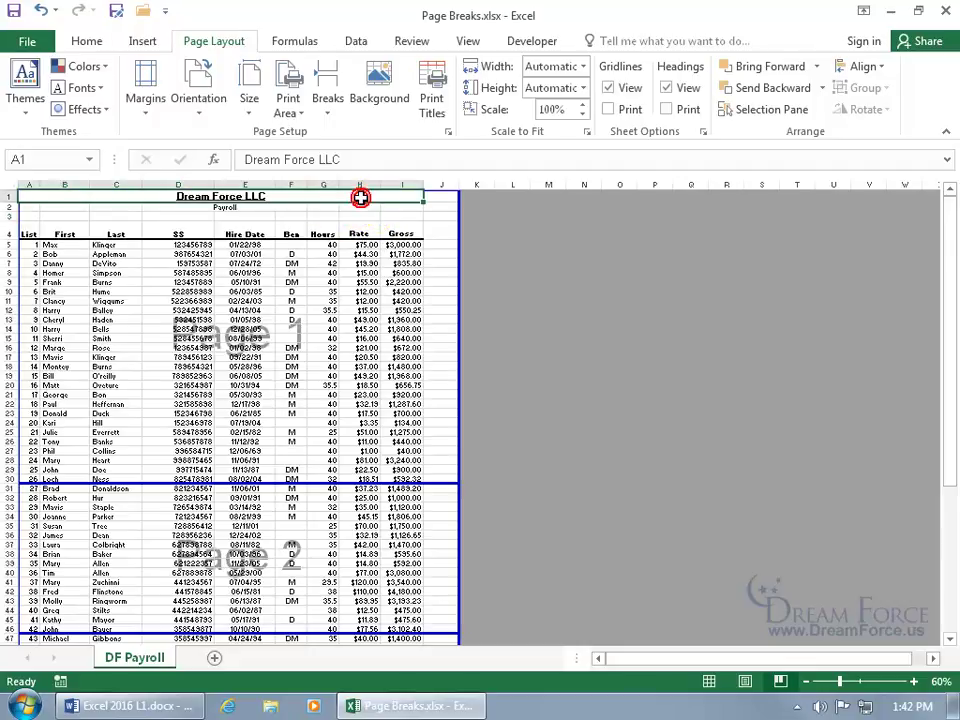
{"action": "right_click", "coordinate": [341, 197]}
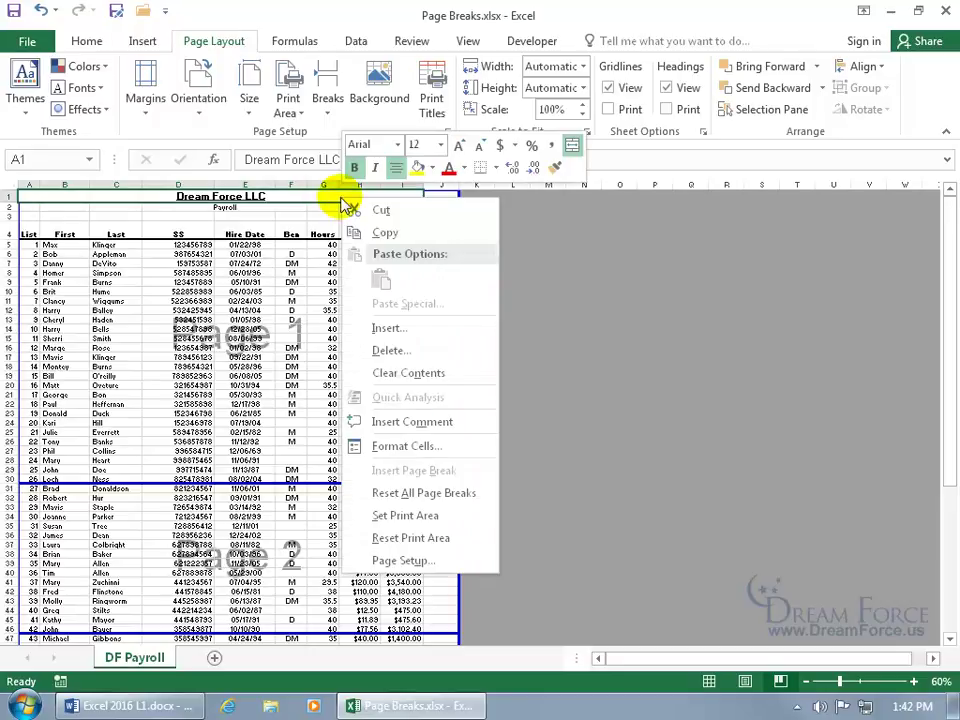
{"action": "left_click", "coordinate": [398, 446]}
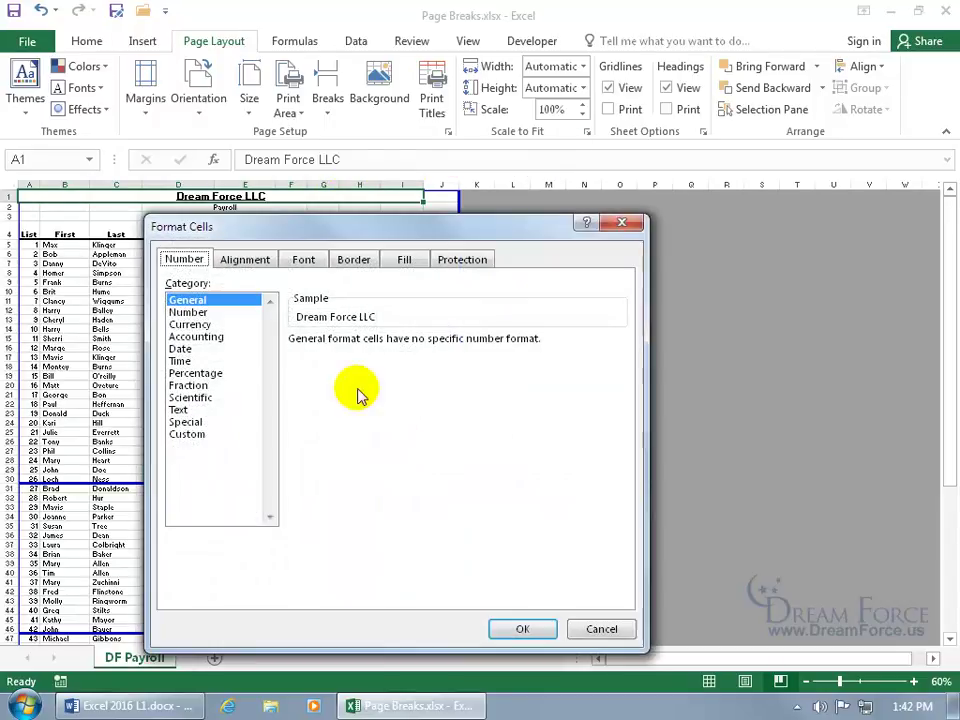
{"action": "left_click", "coordinate": [246, 262]}
{"action": "left_click", "coordinate": [214, 457]}
{"action": "left_click", "coordinate": [518, 628]}
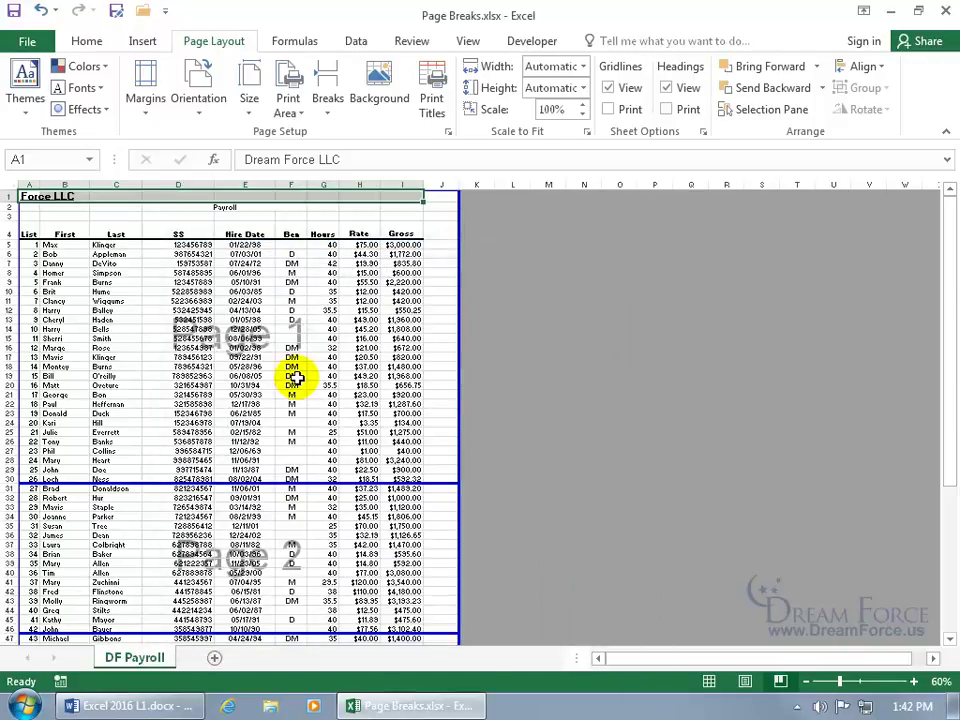
Left-align the Dream Force LLC title in cell A1
{"action": "left_click", "coordinate": [26, 196]}
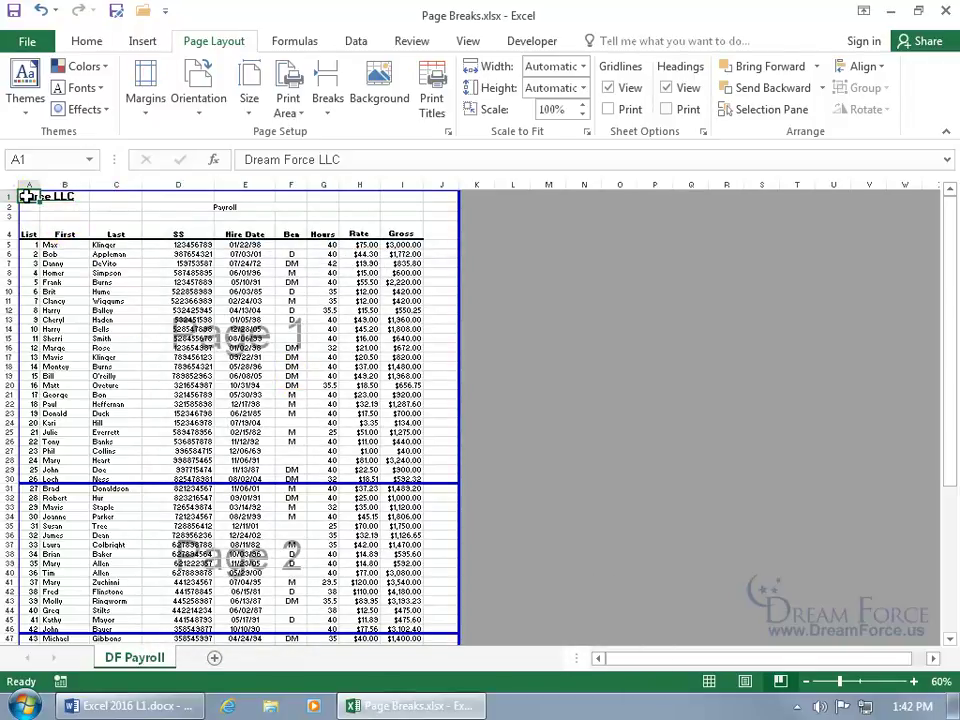
{"action": "left_click", "coordinate": [86, 41]}
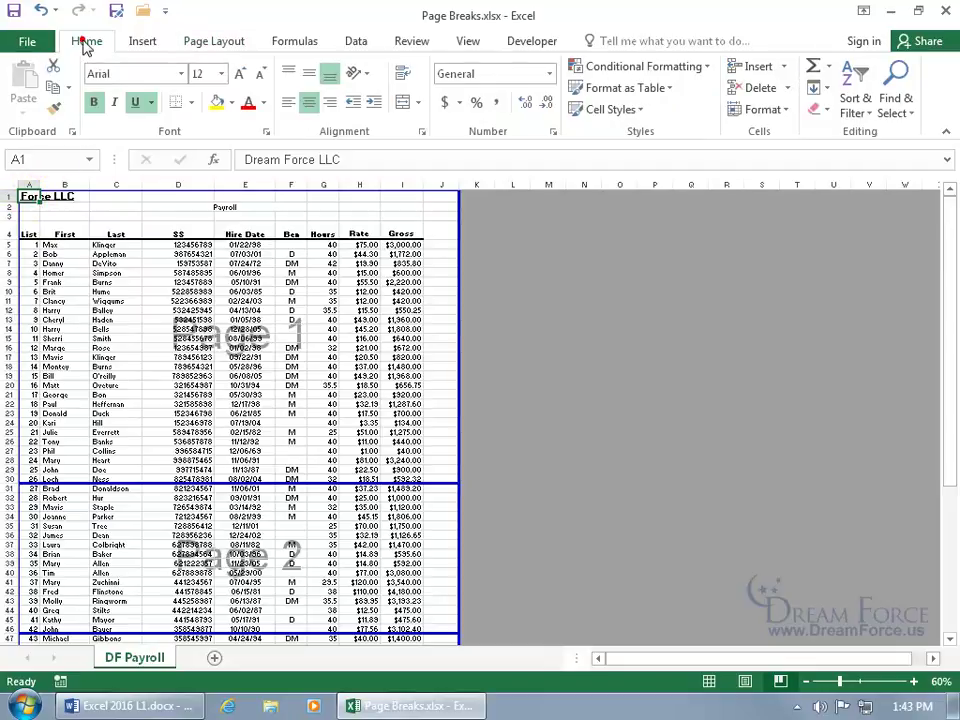
{"action": "left_click", "coordinate": [286, 101]}
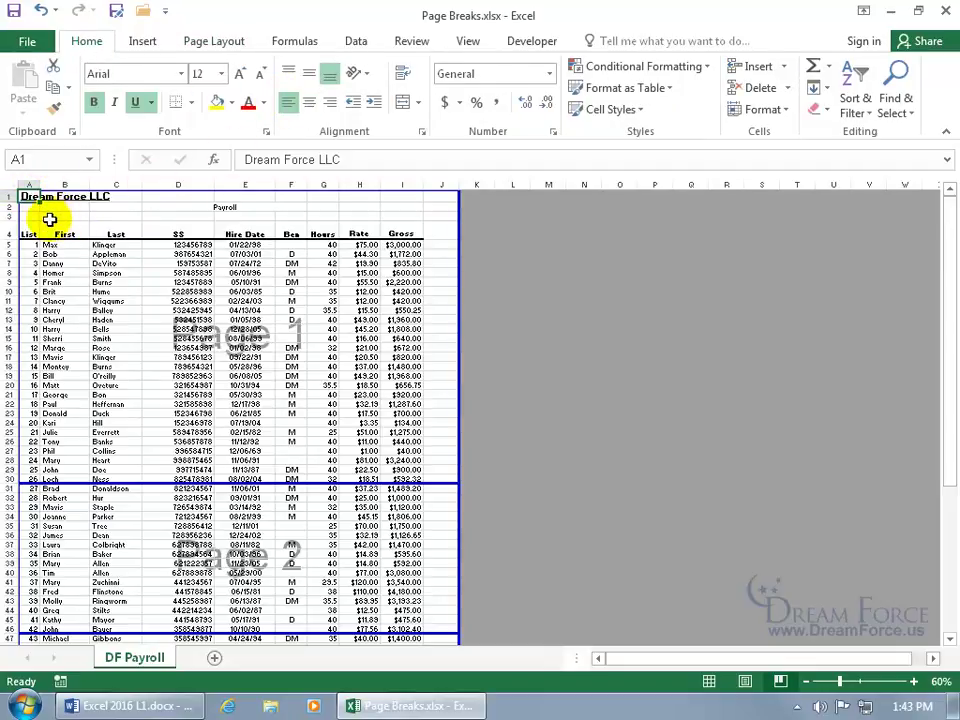
Insert a vertical page break before the Rate column from cell H1
{"action": "left_click", "coordinate": [363, 198]}
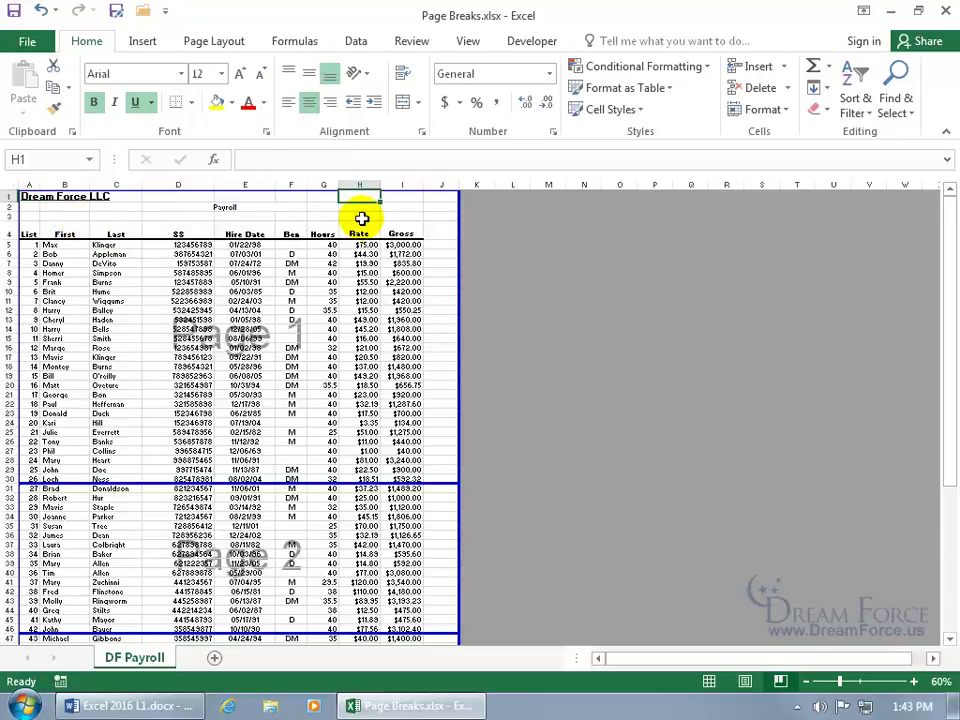
{"action": "left_click", "coordinate": [212, 42]}
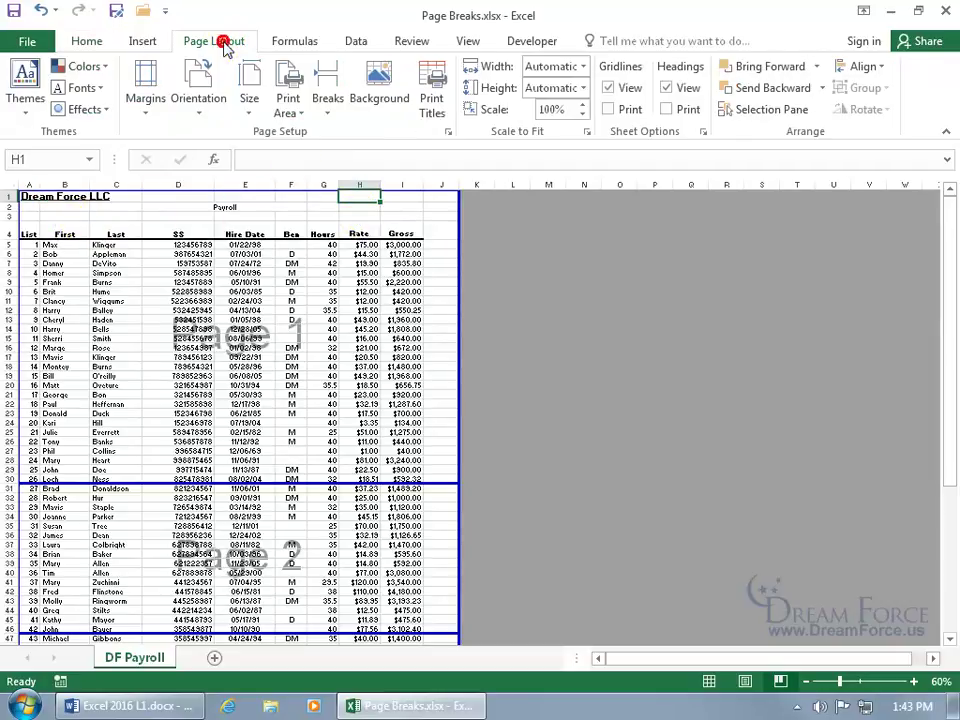
{"action": "left_click", "coordinate": [326, 97]}
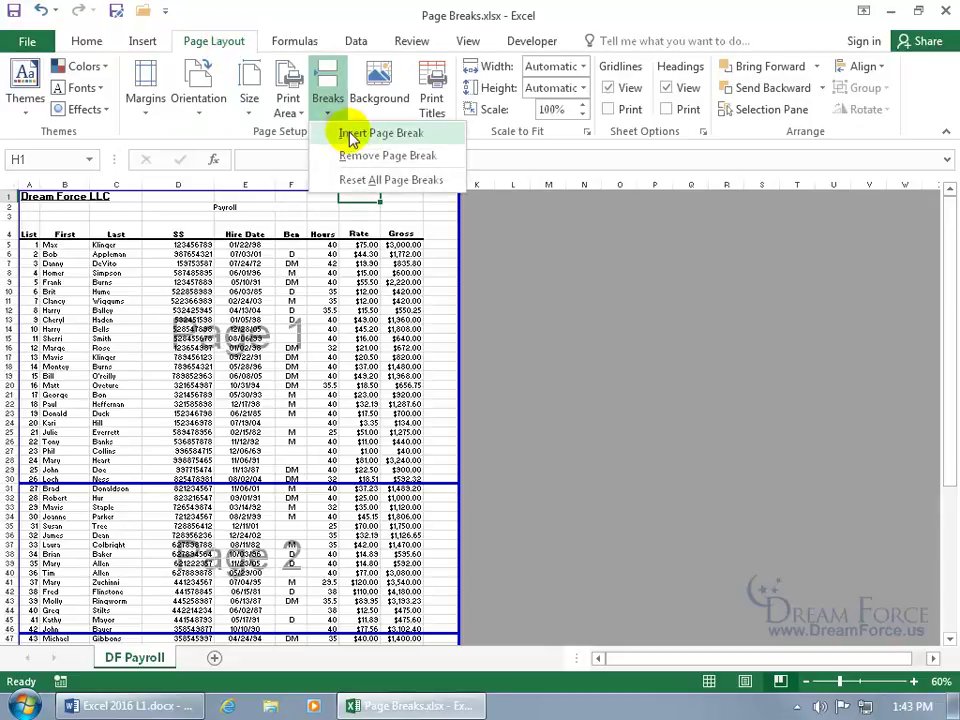
{"action": "left_click", "coordinate": [350, 135]}
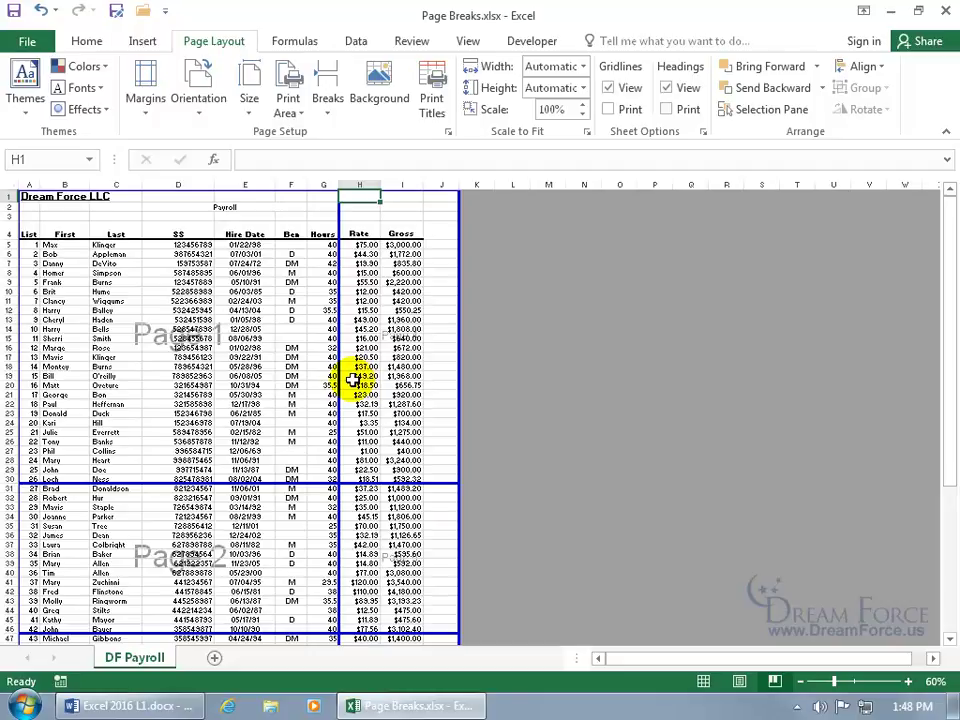
Switch the sheet to Normal view and remove the vertical page break before the Rate column from cell H2
{"action": "left_click", "coordinate": [466, 44]}
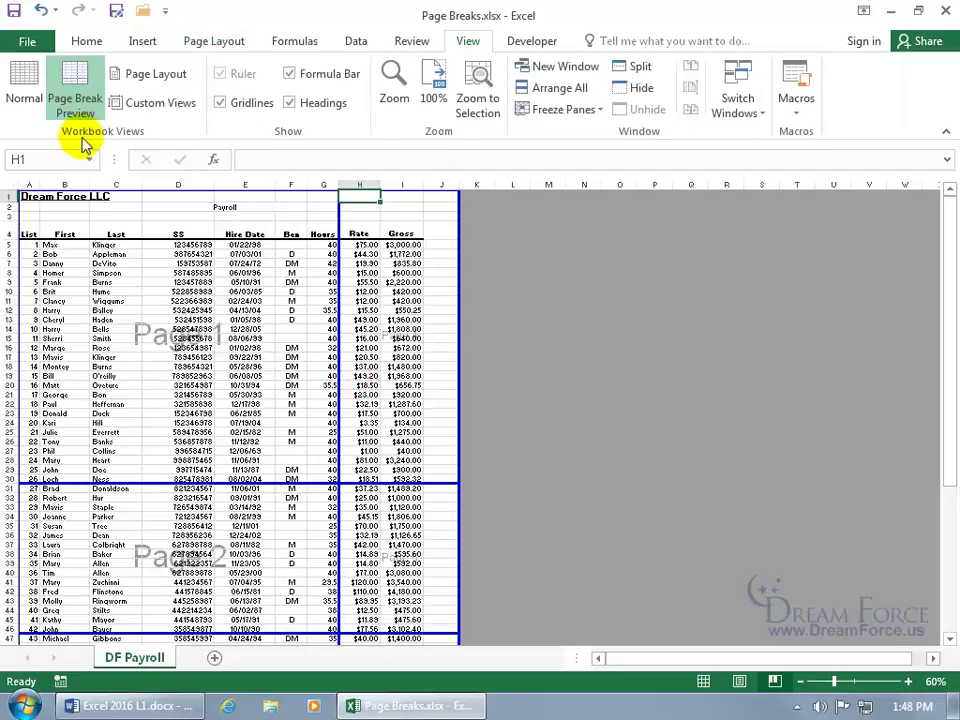
{"action": "left_click", "coordinate": [24, 90]}
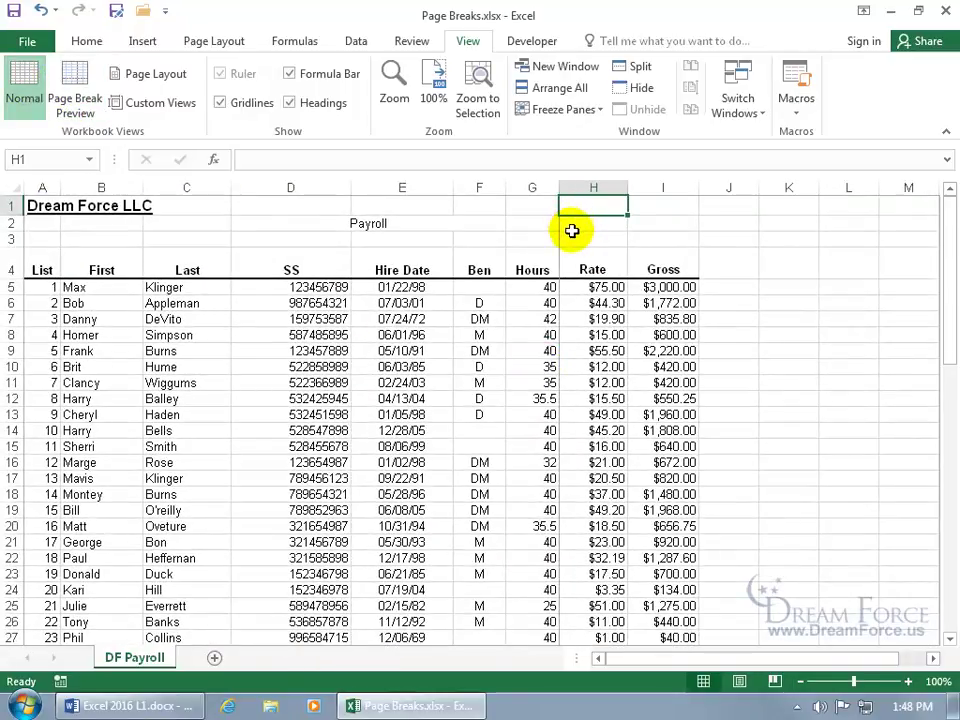
{"action": "left_click", "coordinate": [572, 229]}
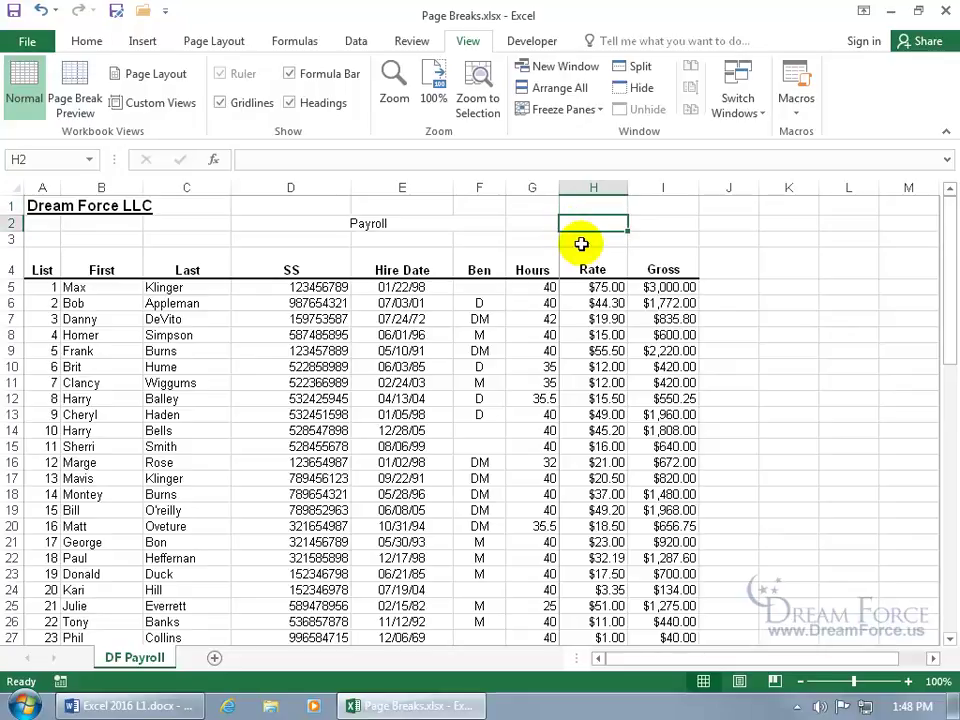
{"action": "left_click", "coordinate": [222, 41]}
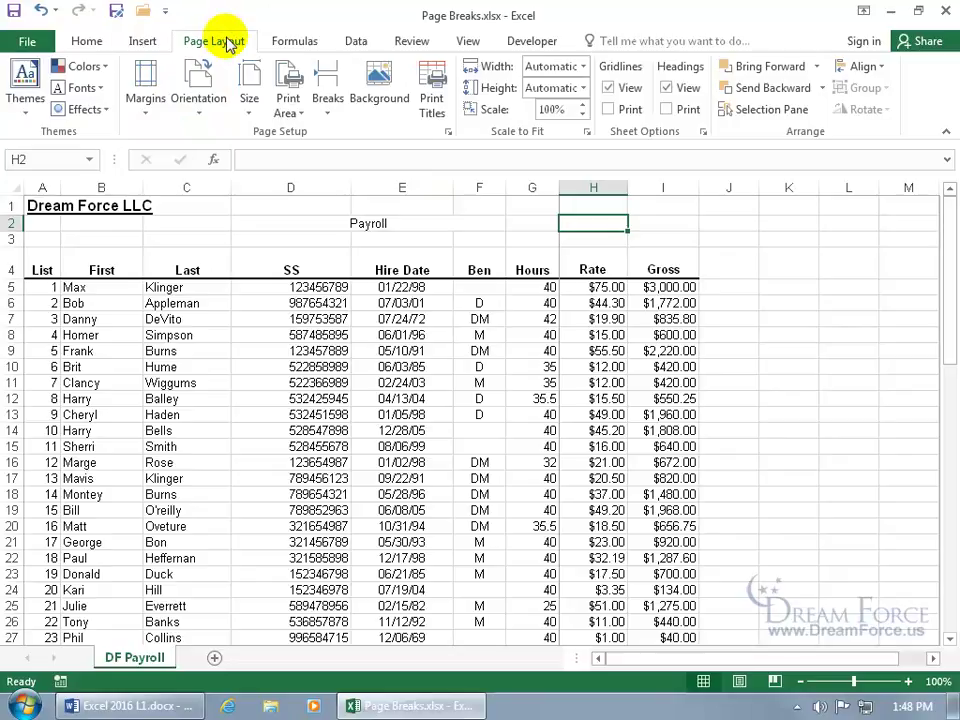
{"action": "left_click", "coordinate": [329, 104]}
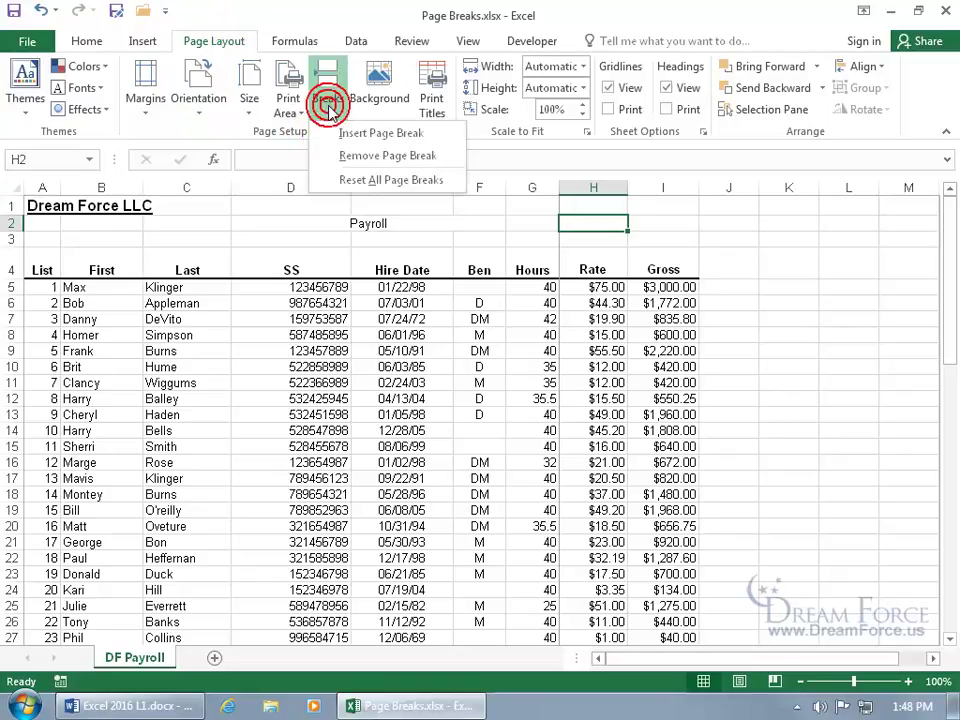
{"action": "left_click", "coordinate": [354, 155]}
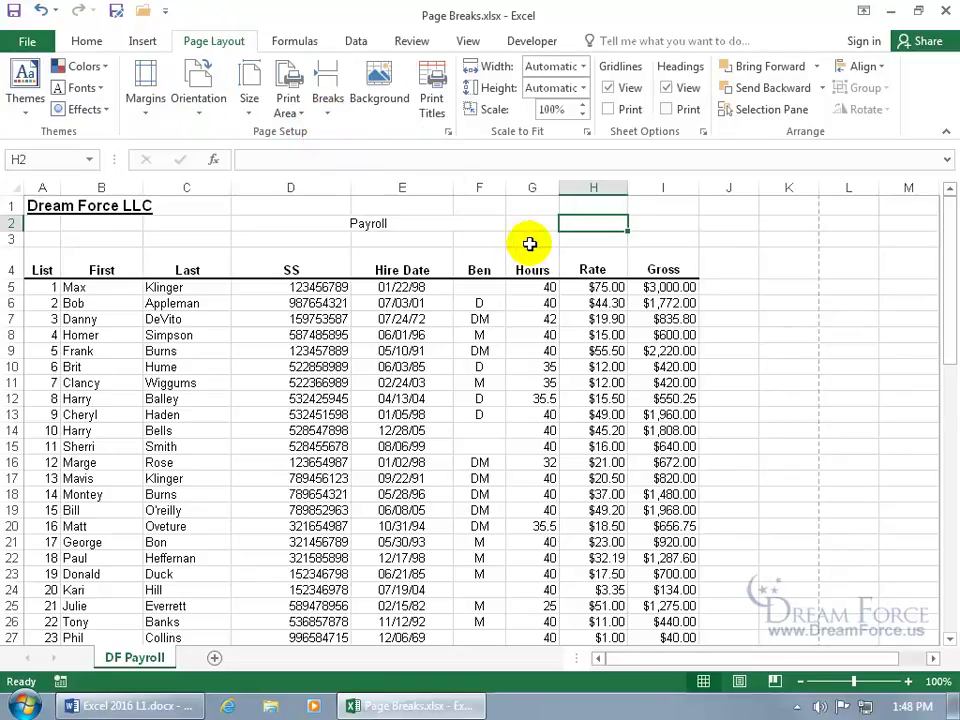
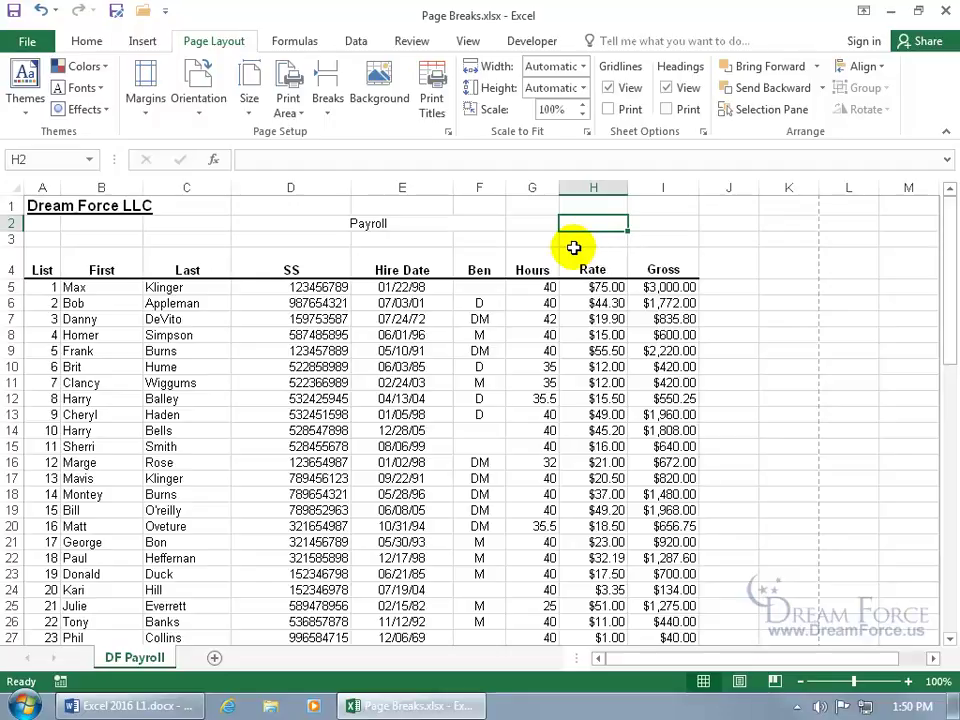
Try inserting a page break at cell H7, and undo it
{"action": "left_click", "coordinate": [587, 203]}
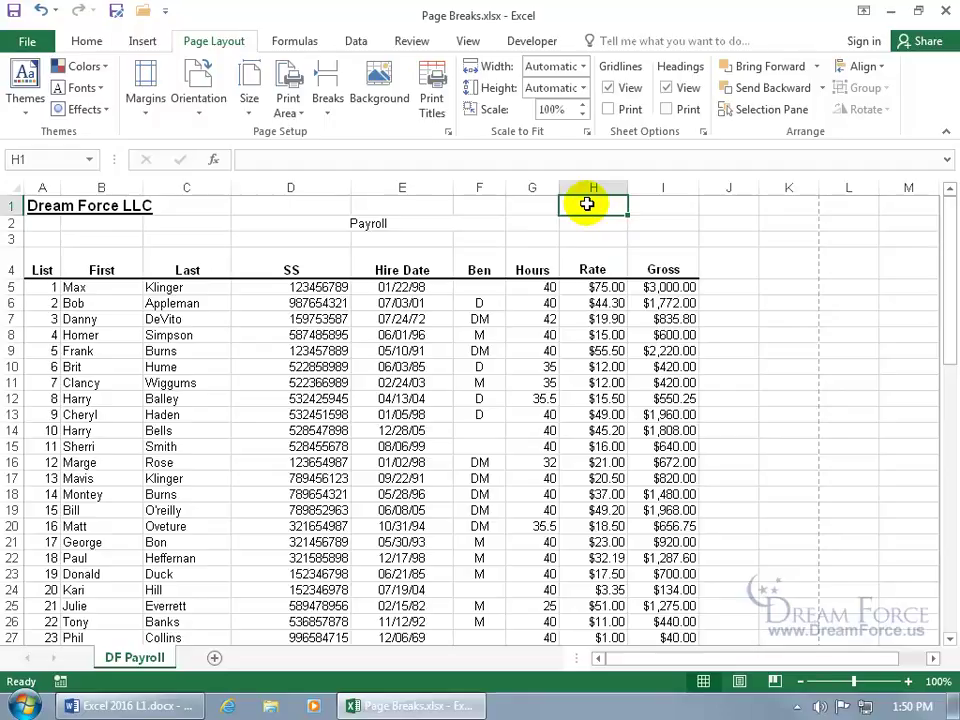
{"action": "left_click", "coordinate": [36, 304]}
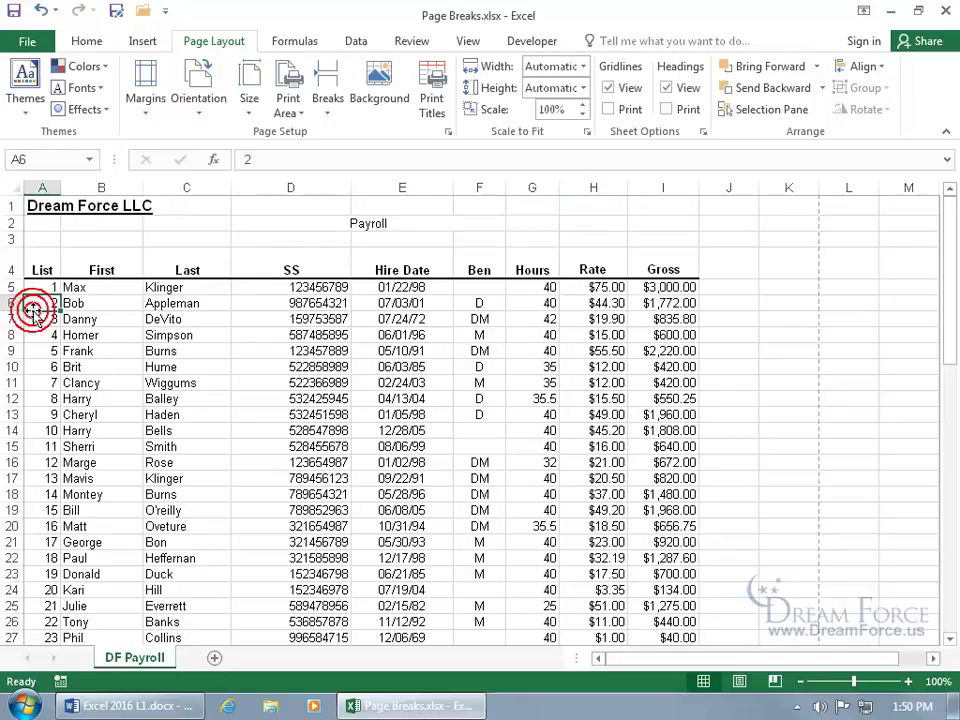
{"action": "left_click", "coordinate": [598, 319]}
{"action": "left_click", "coordinate": [322, 98]}
{"action": "left_click", "coordinate": [340, 134]}
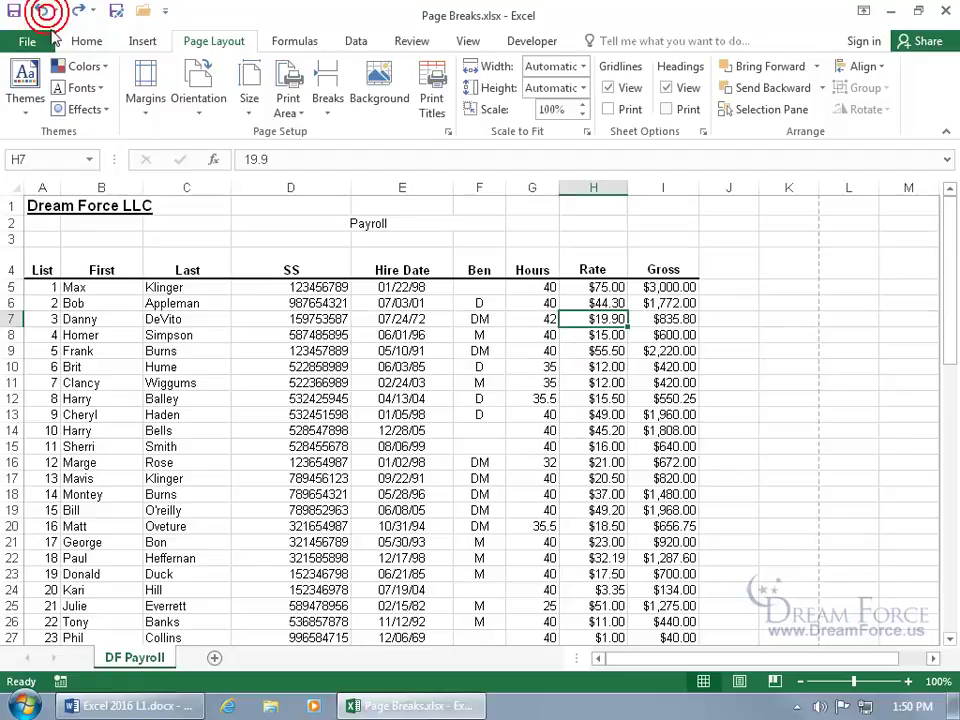
Insert the vertical page break before the Rate column again, using cell H1
{"action": "left_click", "coordinate": [589, 203]}
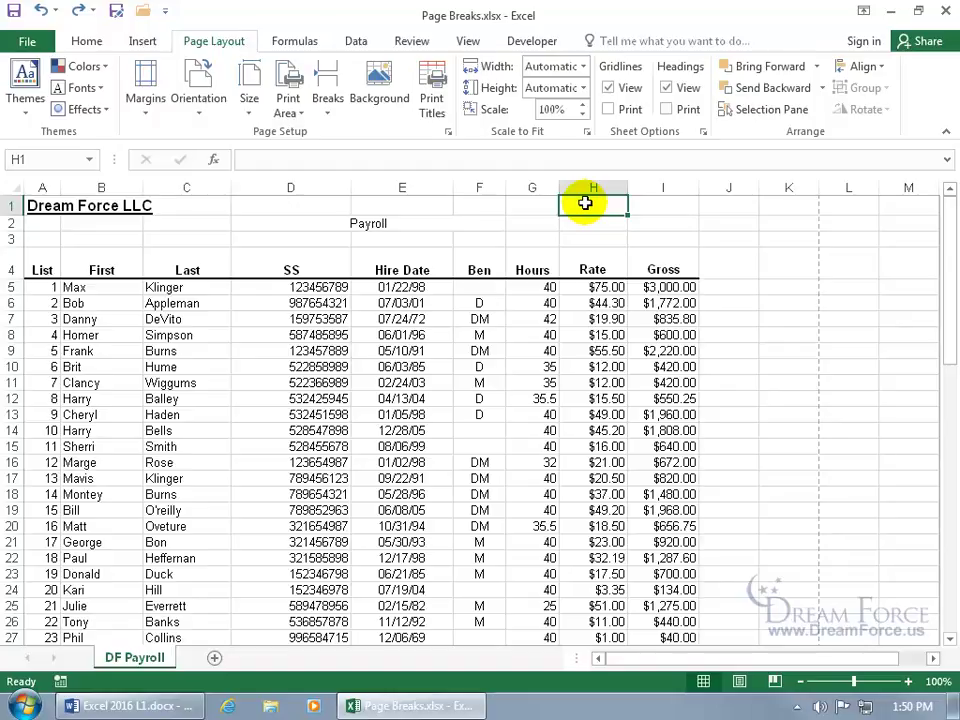
{"action": "left_click", "coordinate": [345, 132]}
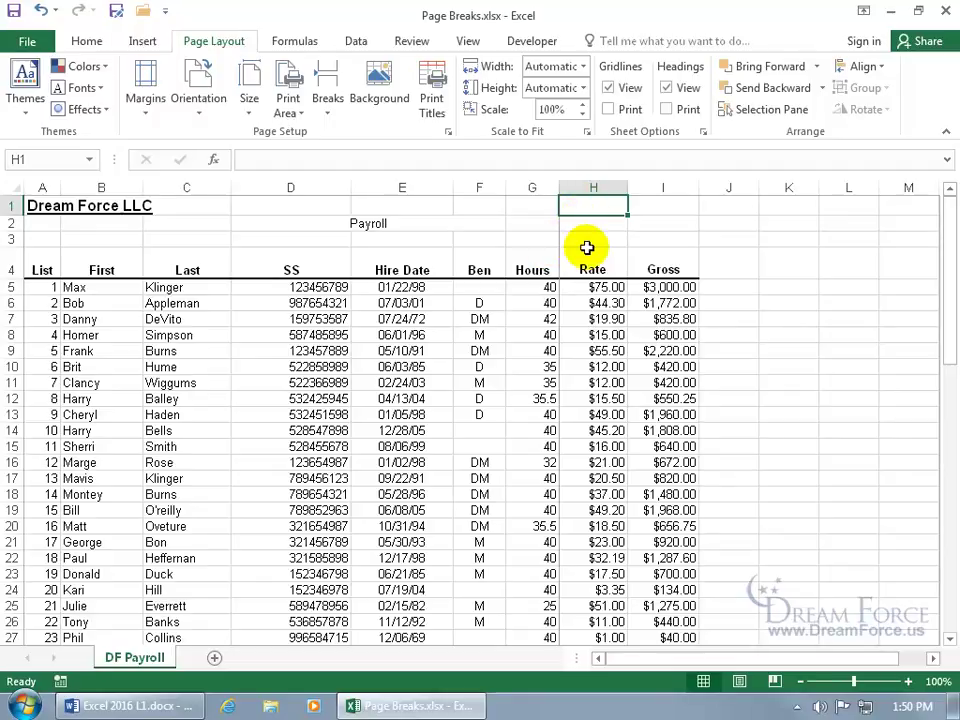
Open the print preview, fit the whole page in view, and page forward and back to examine how the page breaks split the payroll list
{"action": "left_click", "coordinate": [27, 41]}
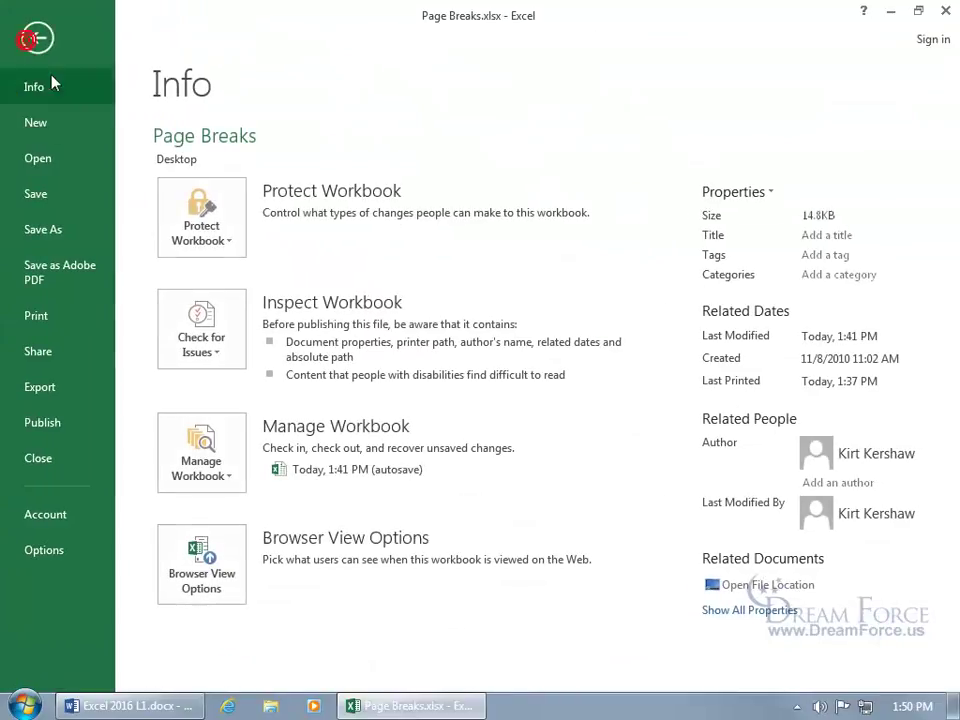
{"action": "left_click", "coordinate": [32, 315]}
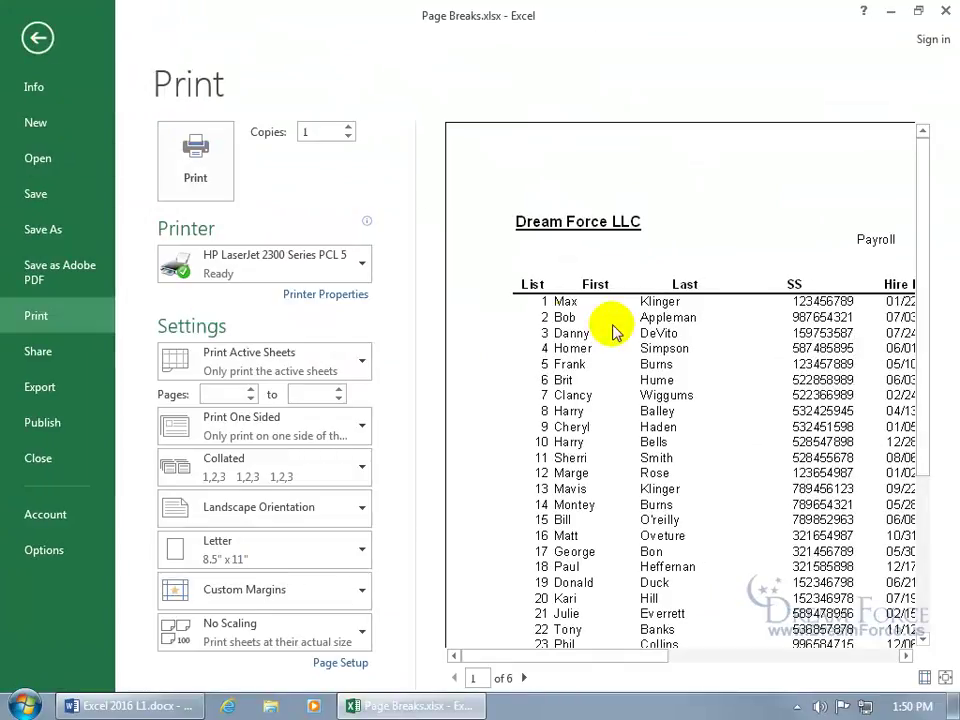
{"action": "left_click", "coordinate": [945, 678]}
{"action": "left_click", "coordinate": [524, 678]}
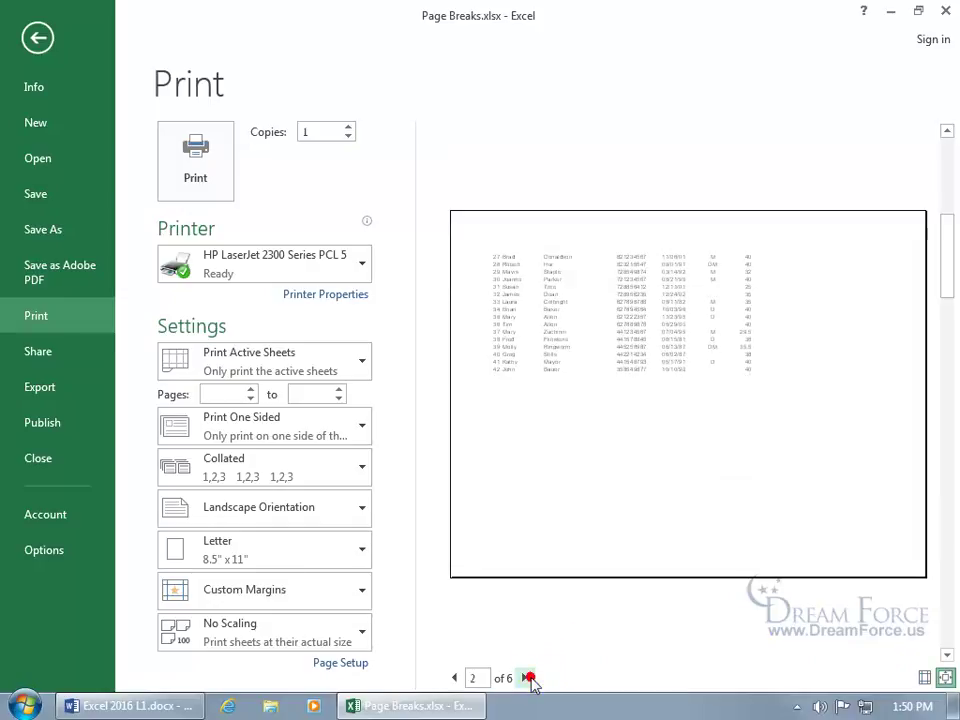
{"action": "left_click", "coordinate": [526, 678]}
{"action": "left_click", "coordinate": [526, 678]}
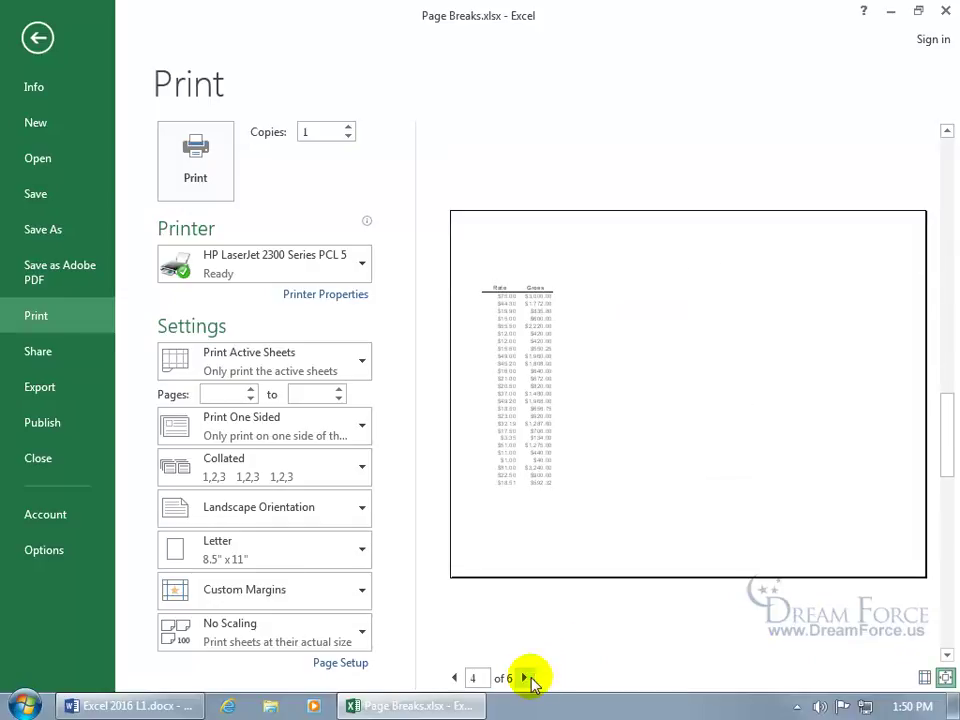
{"action": "left_click", "coordinate": [526, 678]}
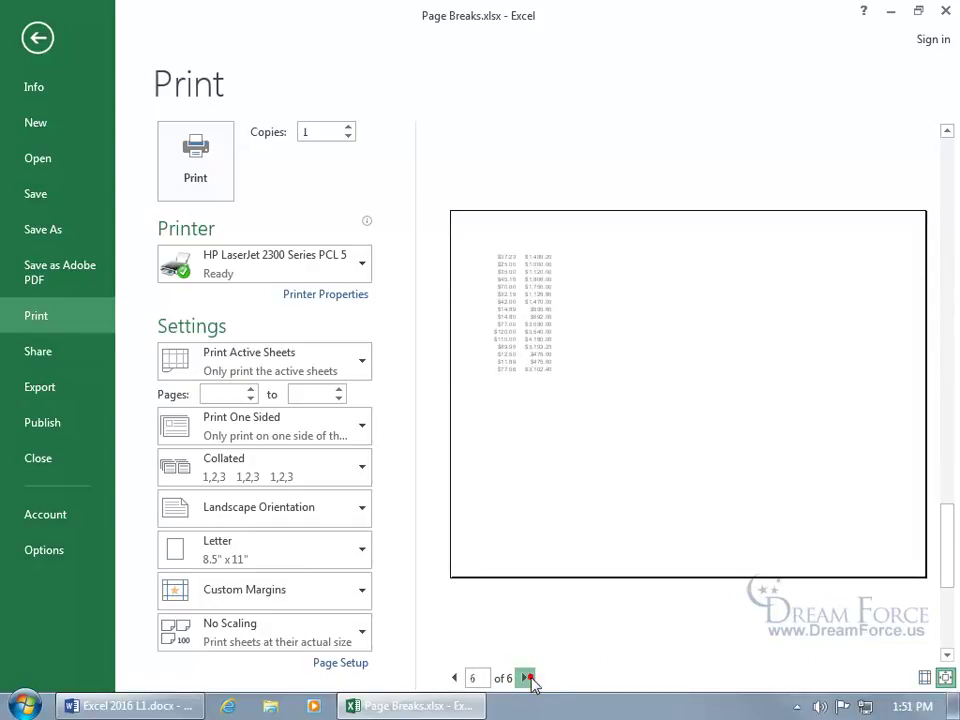
{"action": "left_click", "coordinate": [530, 679]}
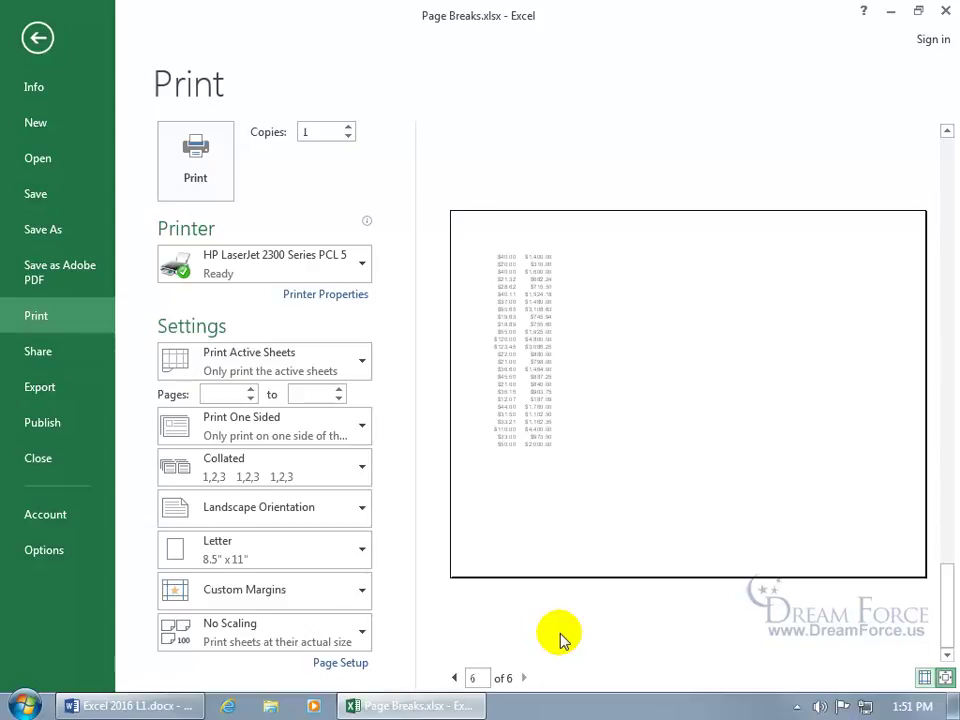
{"action": "left_click", "coordinate": [454, 678]}
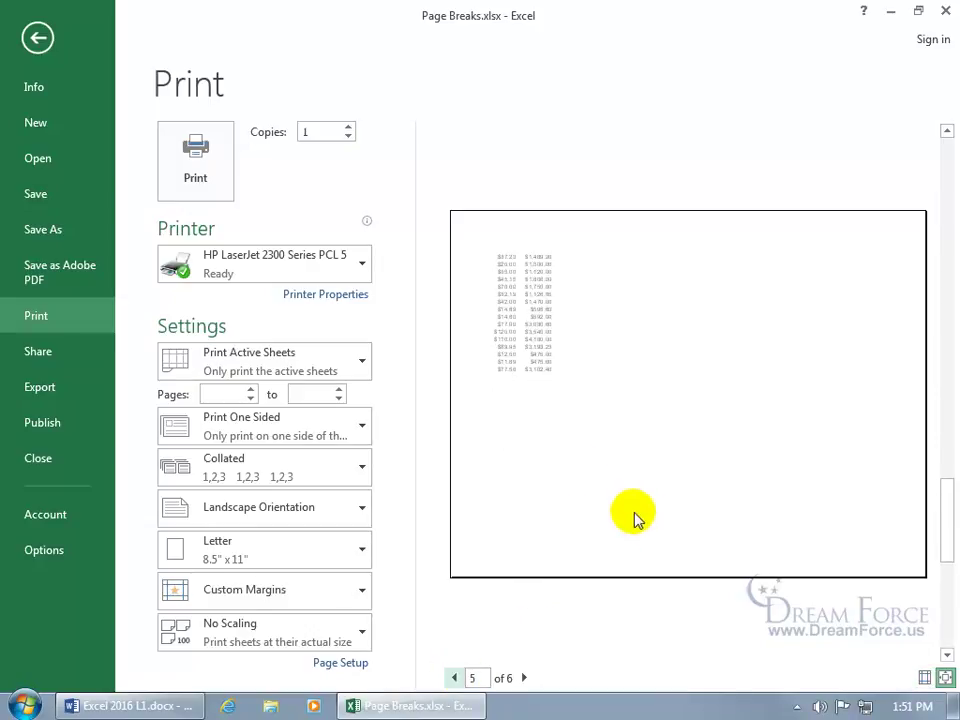
{"action": "left_click", "coordinate": [454, 678]}
{"action": "left_click", "coordinate": [455, 678]}
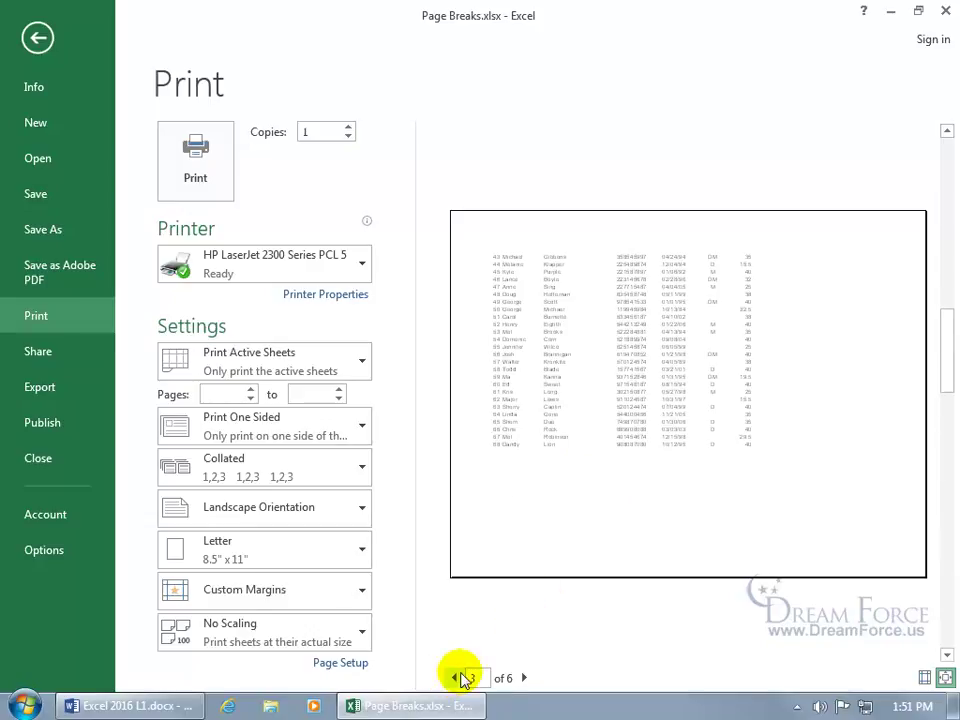
{"action": "left_click", "coordinate": [454, 678]}
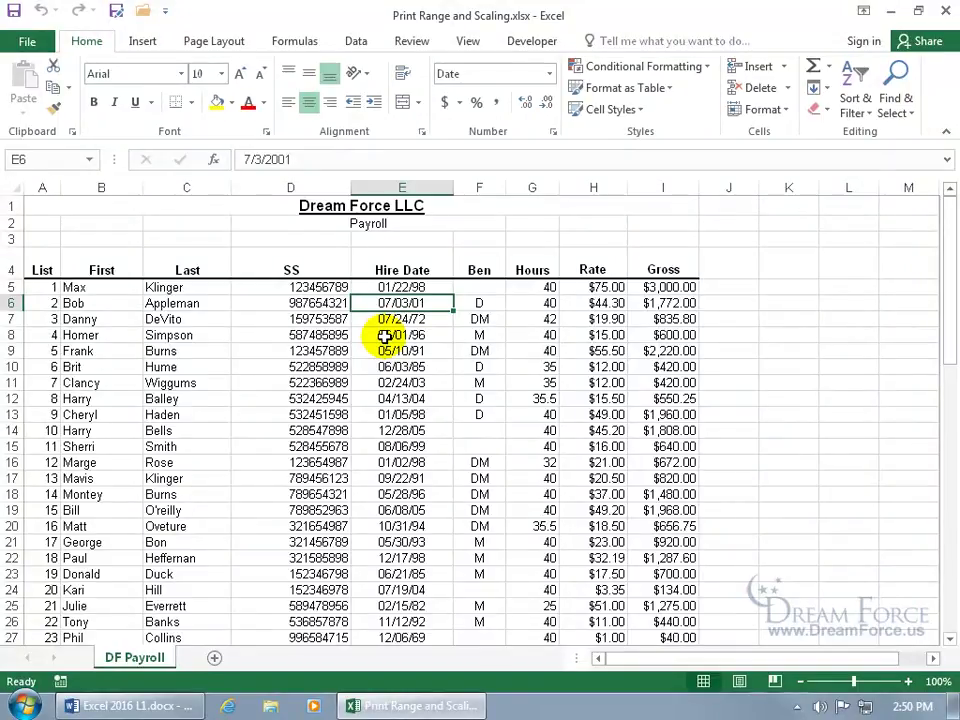
Select B5:E11 in the Print Range and Scaling workbook, set printing to Print Selection, check the preview, and return to the sheet
{"action": "left_click_drag", "start_coordinate": [80, 287], "coordinate": [415, 377]}
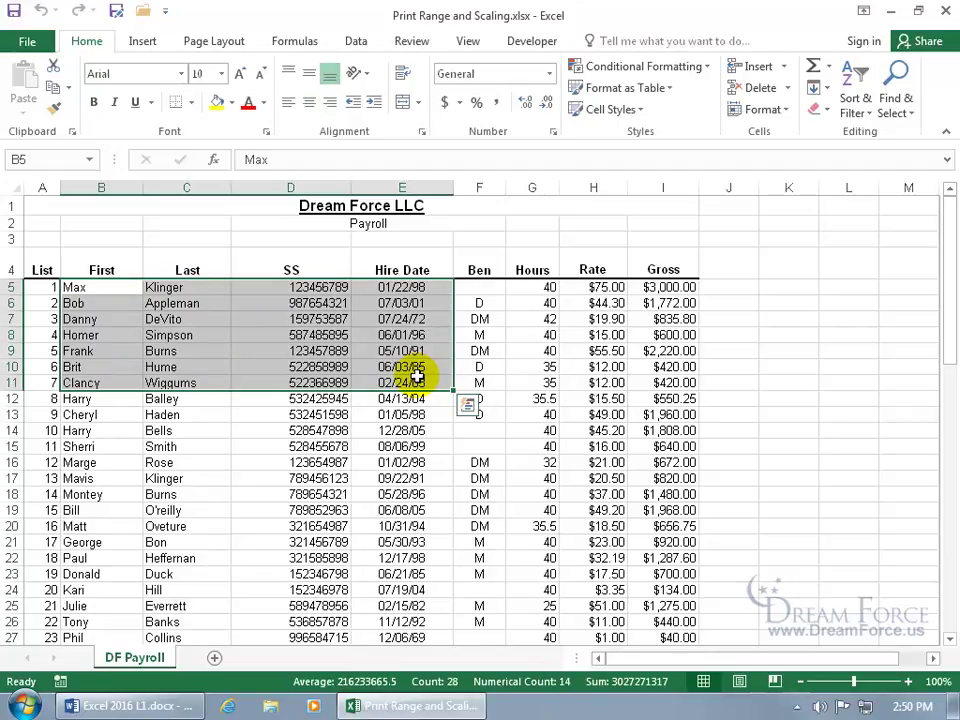
{"action": "left_click", "coordinate": [28, 42]}
{"action": "left_click", "coordinate": [42, 316]}
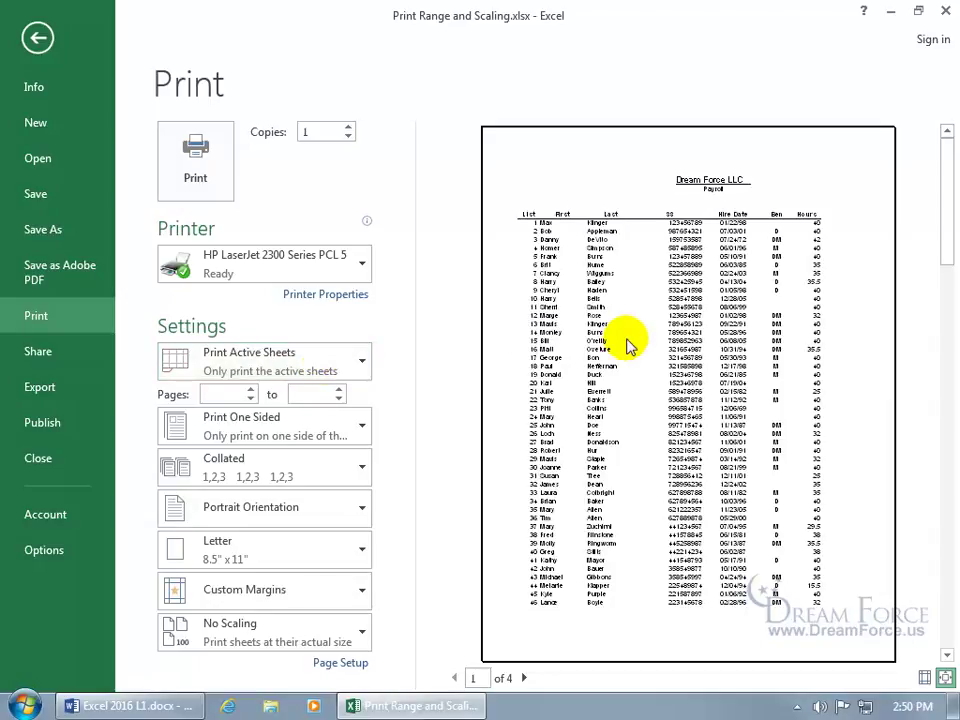
{"action": "left_click", "coordinate": [363, 365]}
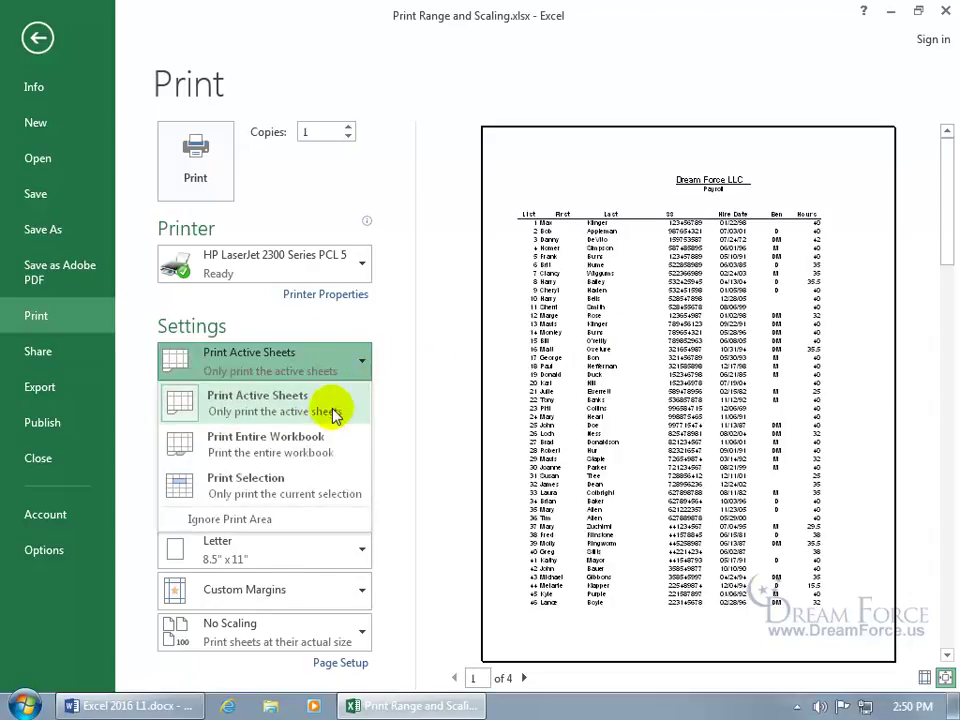
{"action": "left_click", "coordinate": [296, 488]}
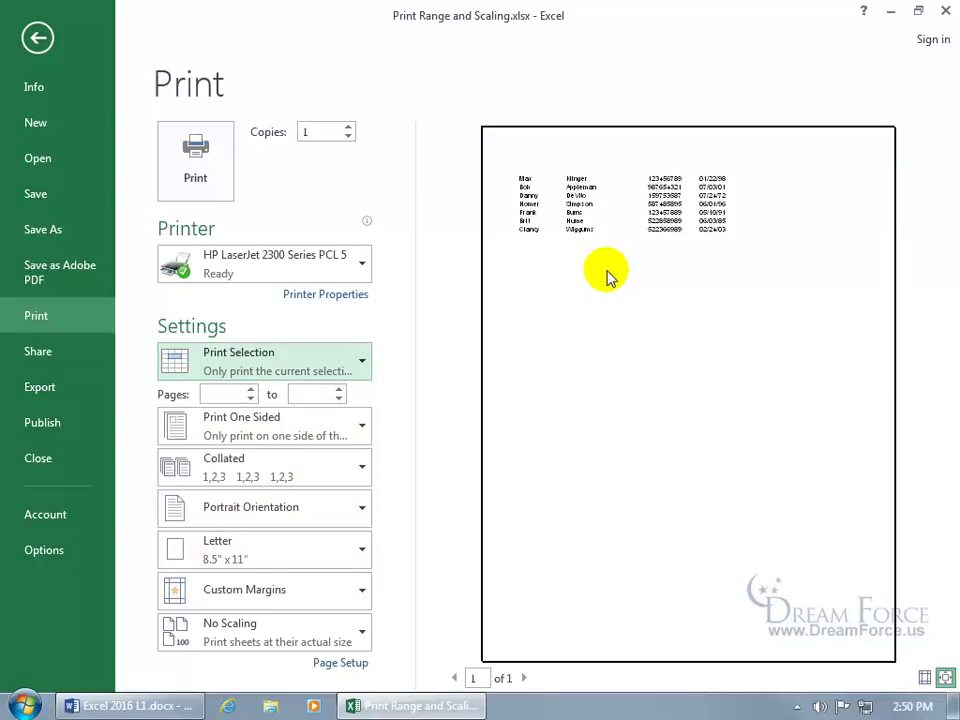
{"action": "left_click", "coordinate": [33, 35]}
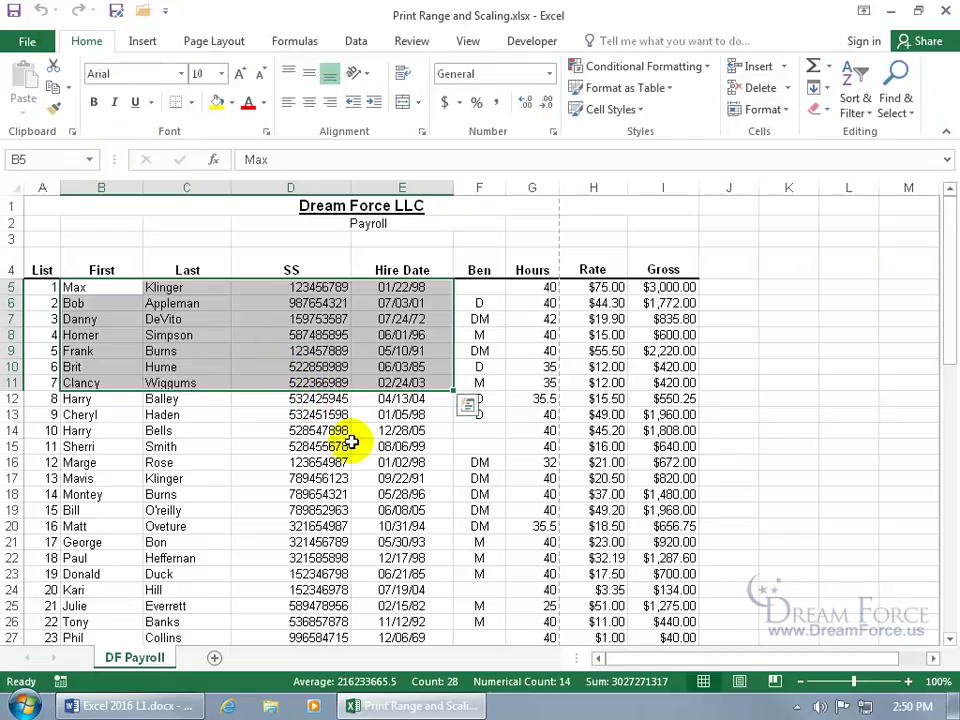
Extend the selection of B5:E11 with the separate cells D15, H15 and G18 and the range D19:E23
{"action": "left_click", "coordinate": [318, 444], "text": "ctrl"}
{"action": "left_click", "coordinate": [578, 447], "text": "ctrl"}
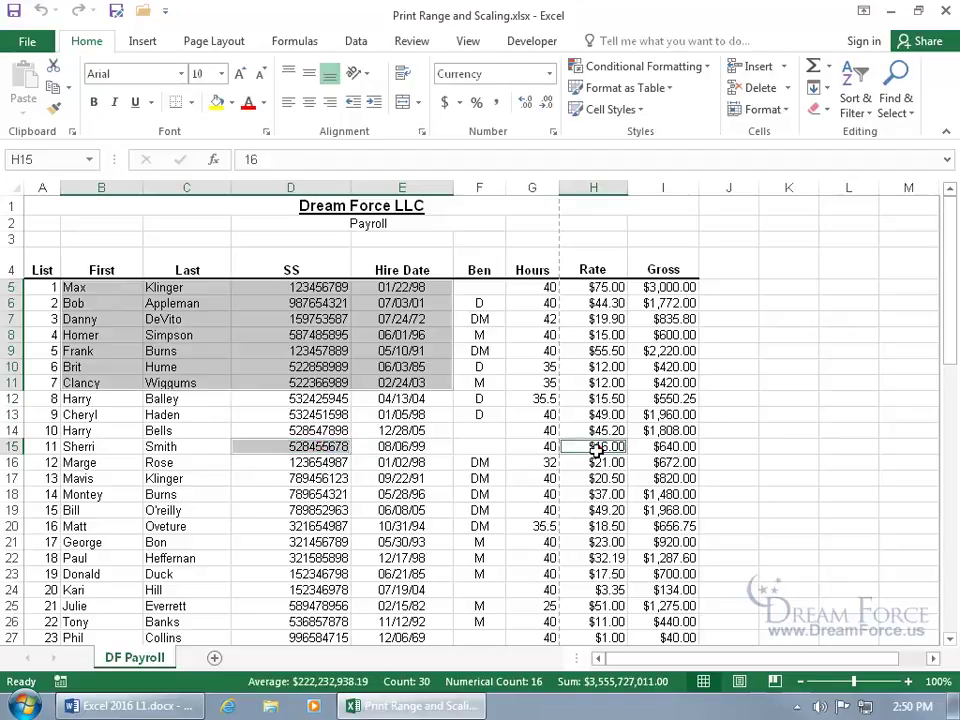
{"action": "left_click", "coordinate": [513, 496], "text": "ctrl"}
{"action": "left_click_drag", "start_coordinate": [332, 510], "coordinate": [410, 572]}
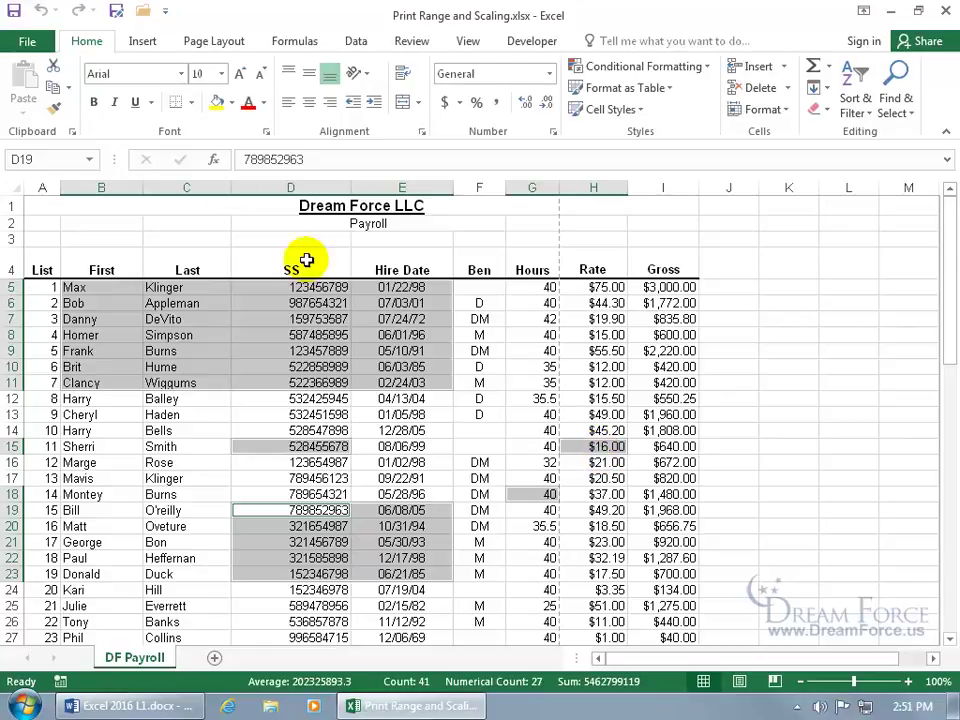
Open the print preview, page through the selected ranges to the last page, and return to the sheet
{"action": "left_click", "coordinate": [30, 42]}
{"action": "left_click", "coordinate": [55, 316]}
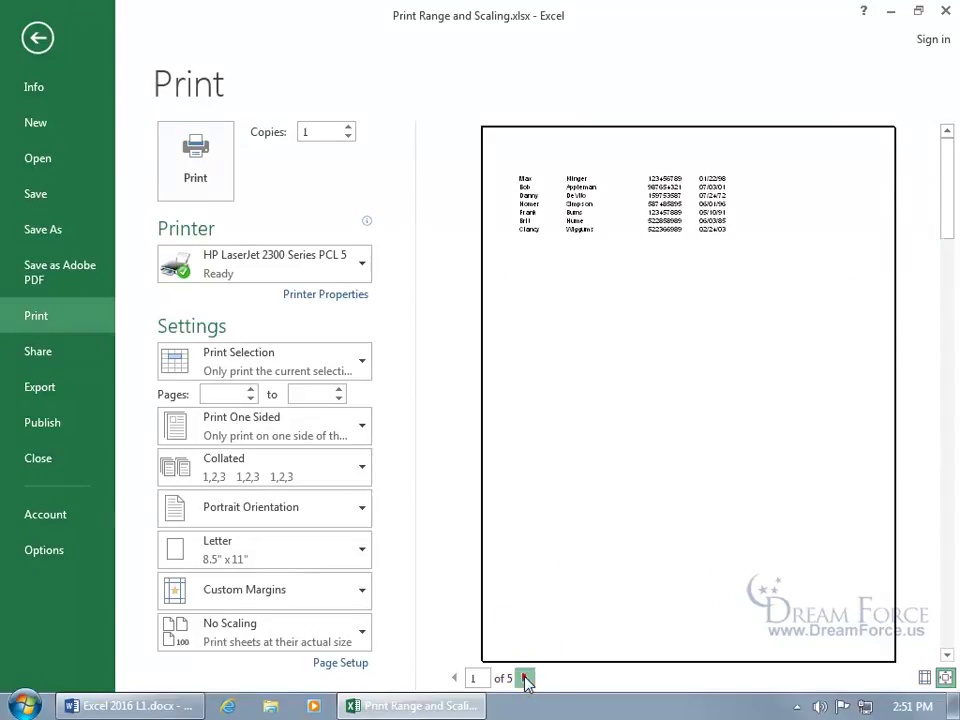
{"action": "left_click", "coordinate": [525, 678]}
{"action": "left_click", "coordinate": [525, 678]}
{"action": "left_click", "coordinate": [525, 678]}
{"action": "left_click", "coordinate": [525, 678]}
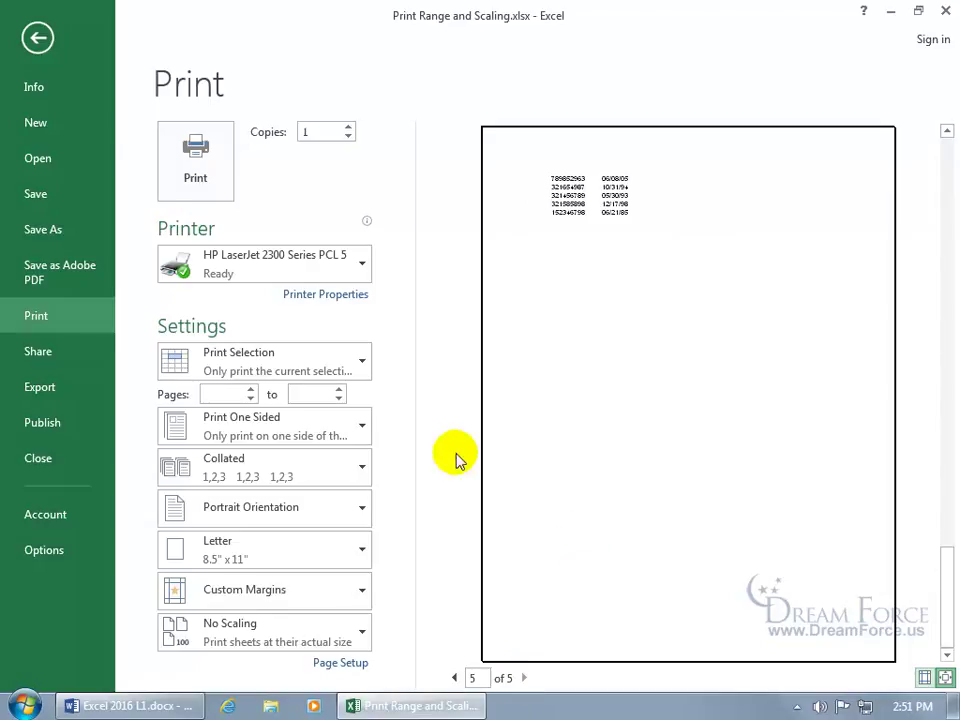
{"action": "left_click", "coordinate": [38, 40]}
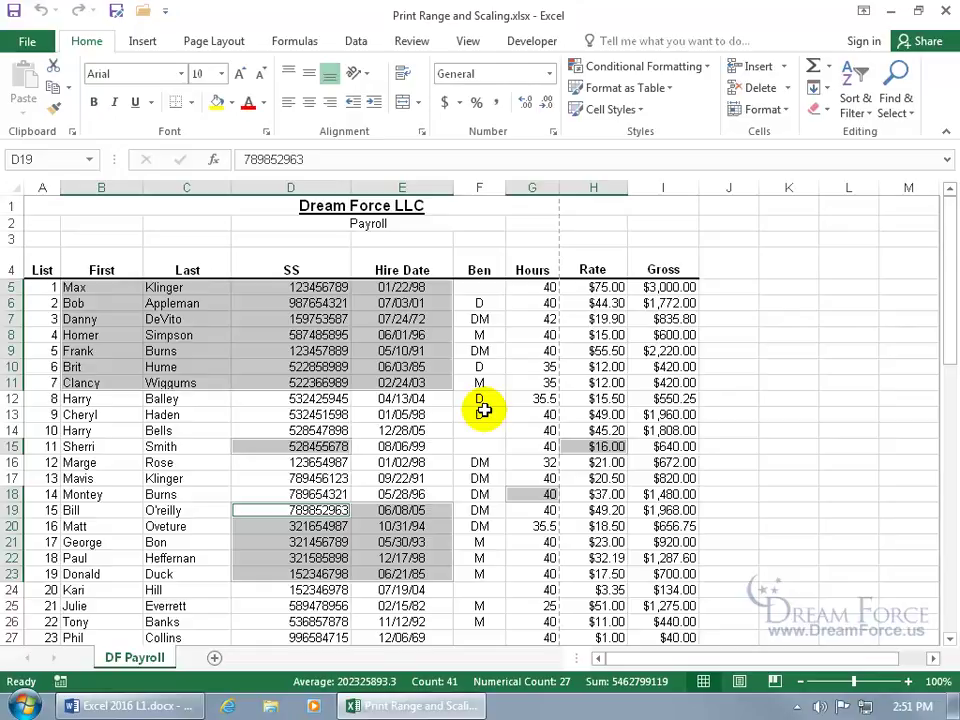
Set the selected ranges as the print area and deselect them by selecting cell G11
{"action": "left_click", "coordinate": [206, 45]}
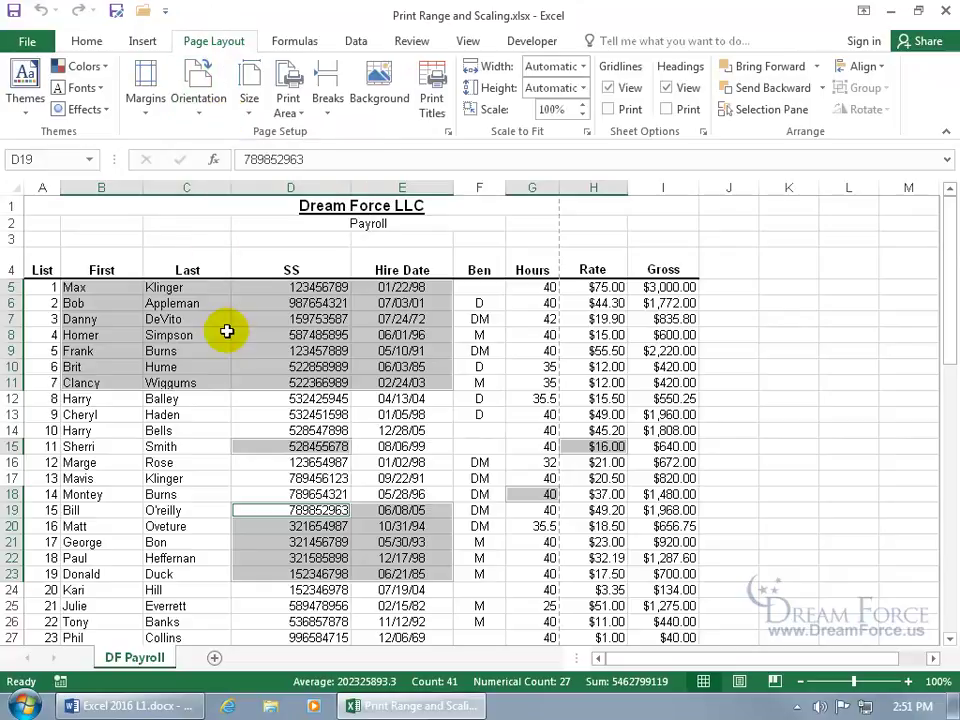
{"action": "left_click", "coordinate": [296, 122]}
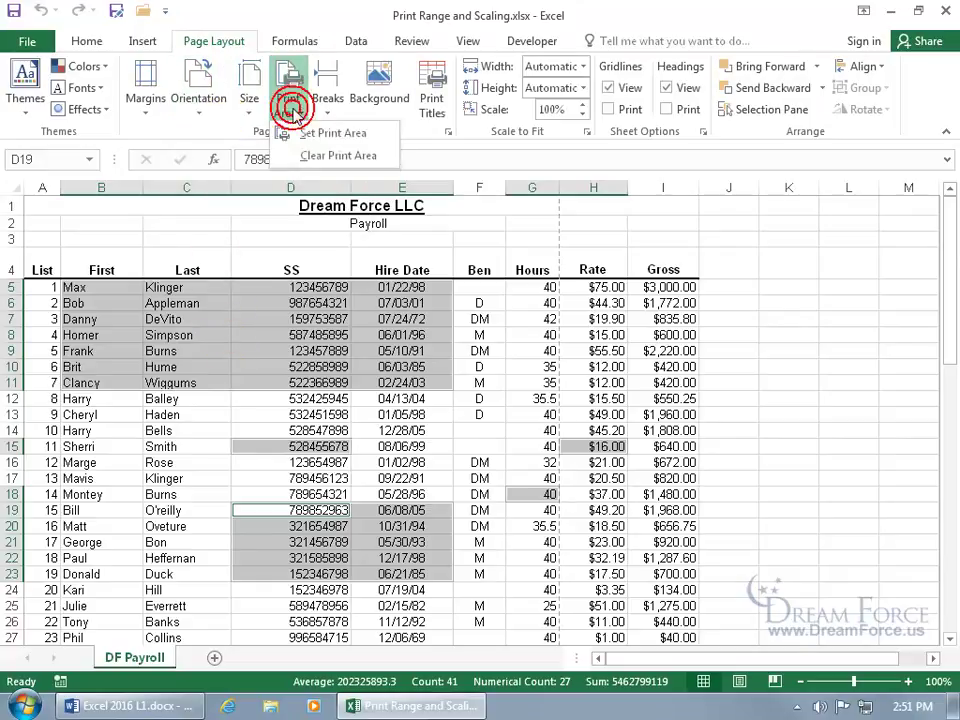
{"action": "left_click", "coordinate": [303, 132]}
{"action": "left_click", "coordinate": [530, 384]}
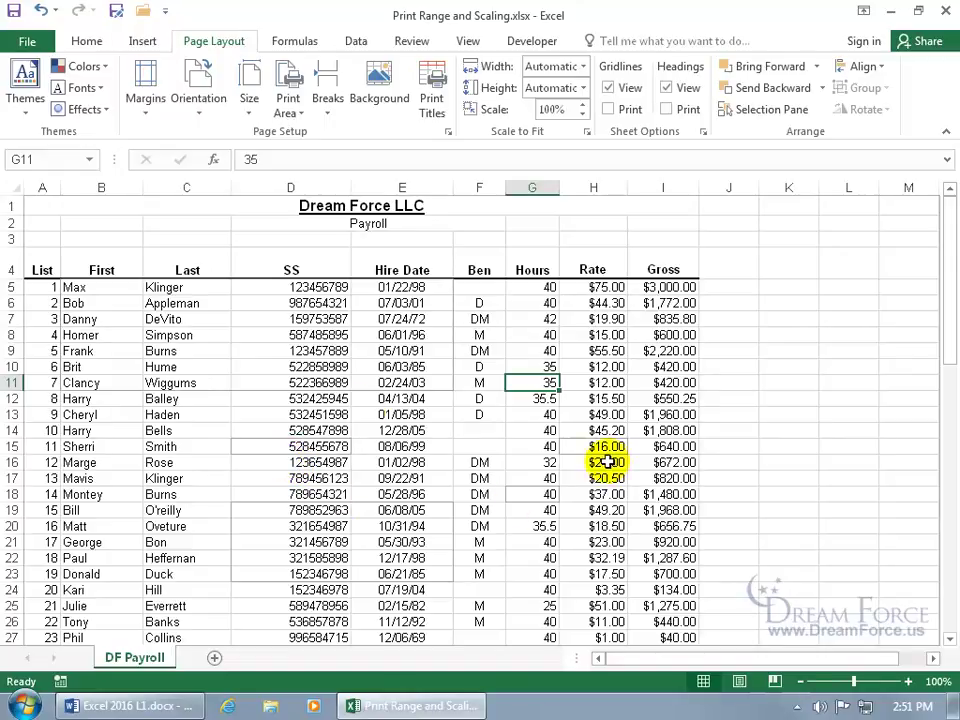
Open the print settings and change what is printed from the selection to Print Active Sheets
{"action": "left_click", "coordinate": [20, 40]}
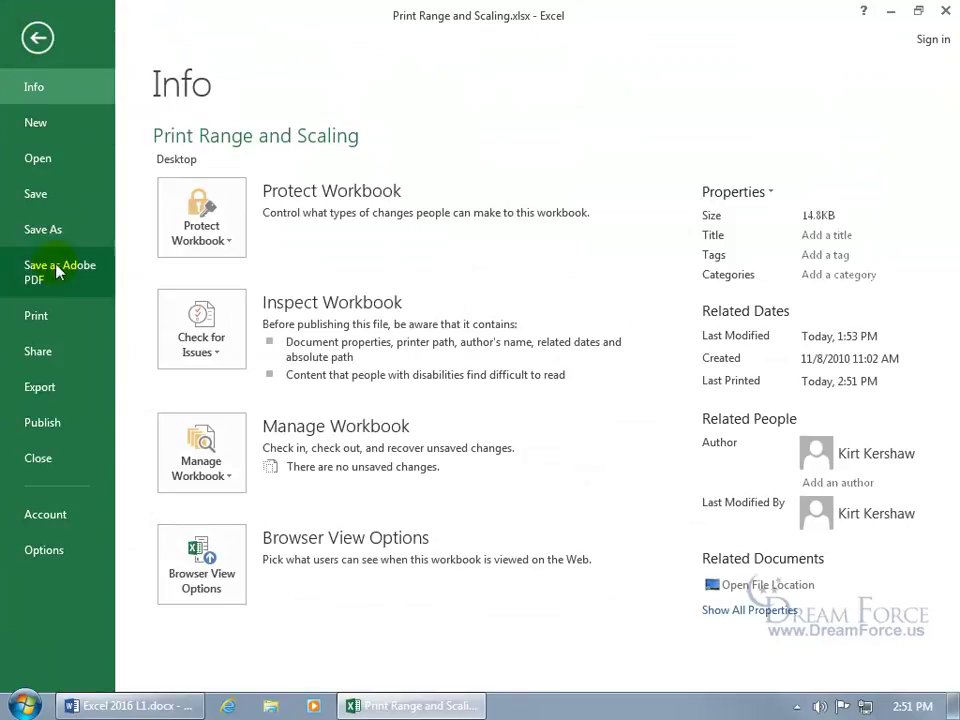
{"action": "left_click", "coordinate": [50, 316]}
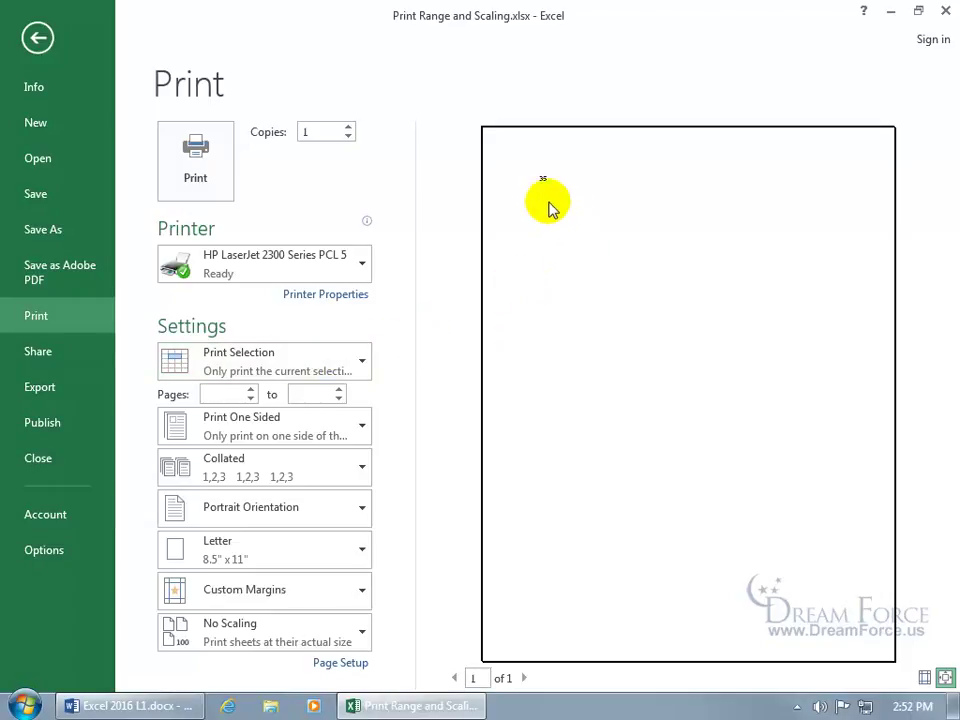
{"action": "left_click", "coordinate": [340, 364]}
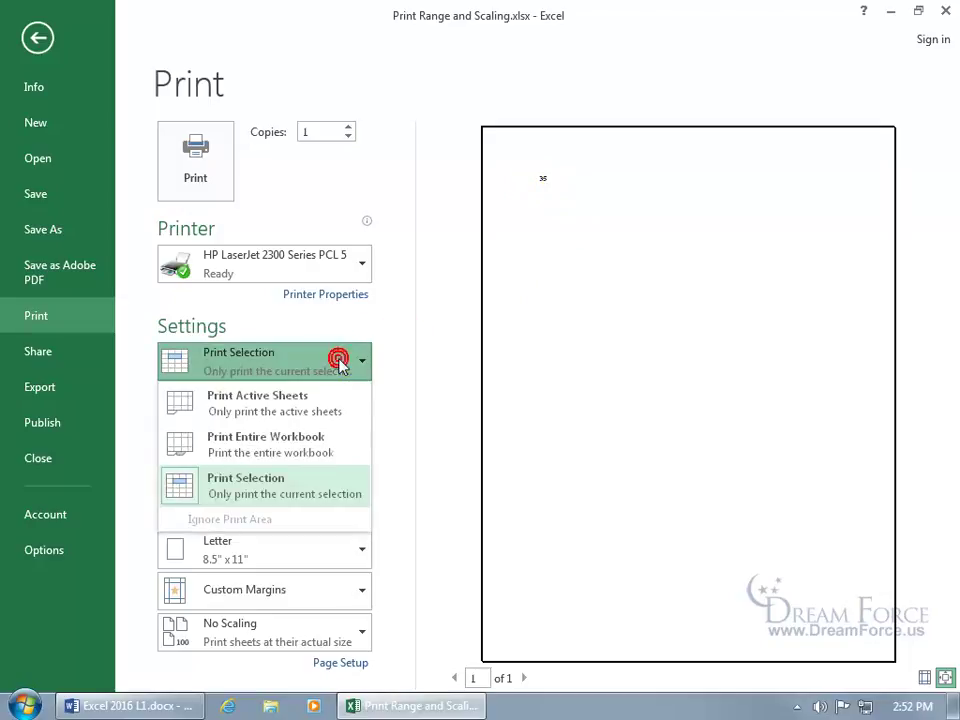
{"action": "left_click", "coordinate": [322, 399]}
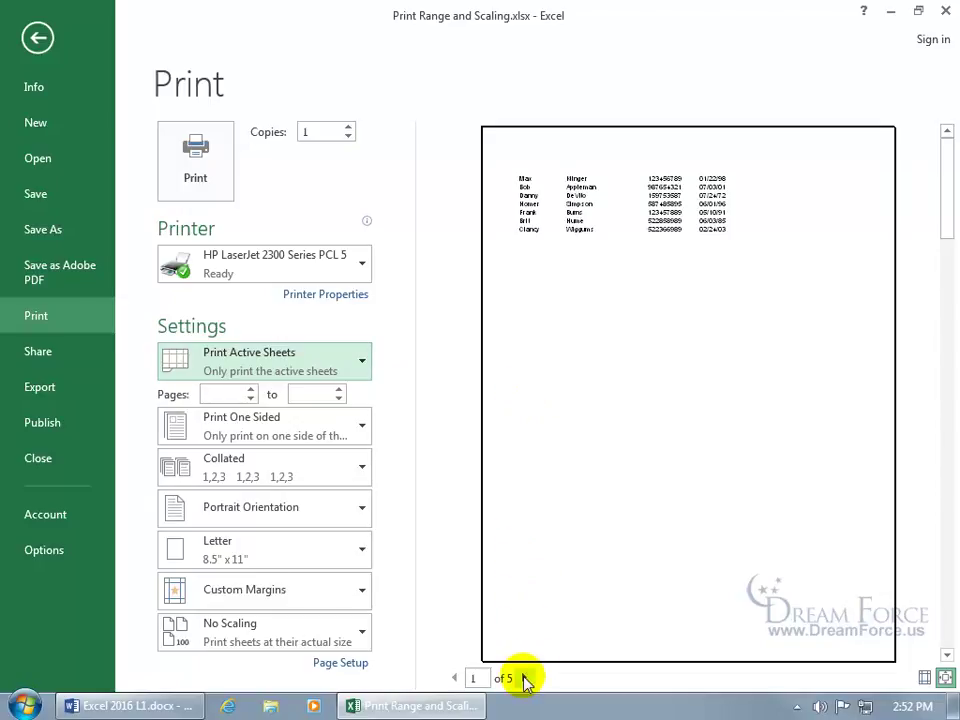
Page through the print preview to examine every range of the print area, and return to the sheet
{"action": "left_click", "coordinate": [524, 679]}
{"action": "left_click", "coordinate": [524, 679]}
{"action": "left_click", "coordinate": [524, 679]}
{"action": "left_click", "coordinate": [524, 679]}
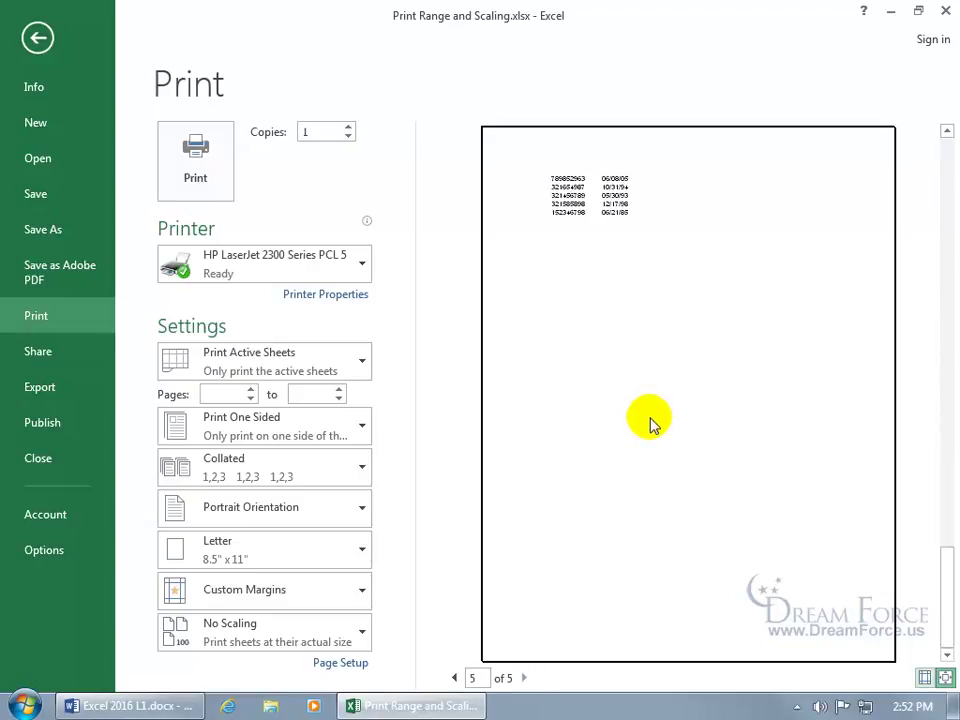
{"action": "left_click", "coordinate": [40, 38]}
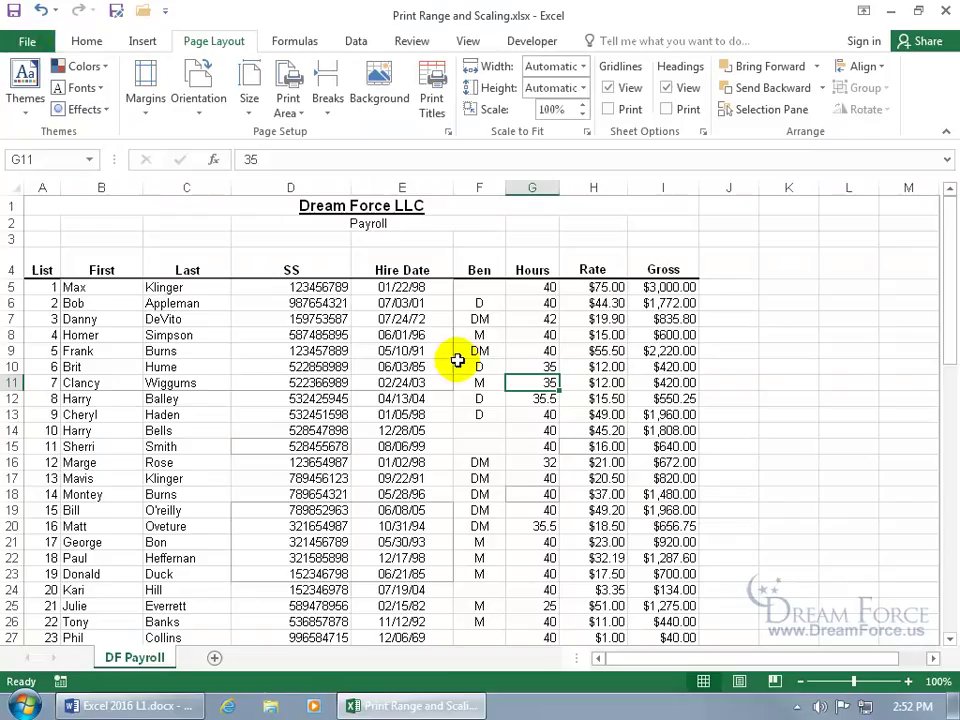
Clear the existing print area and set a new one from D7:D9 and cell E9
{"action": "left_click", "coordinate": [290, 112]}
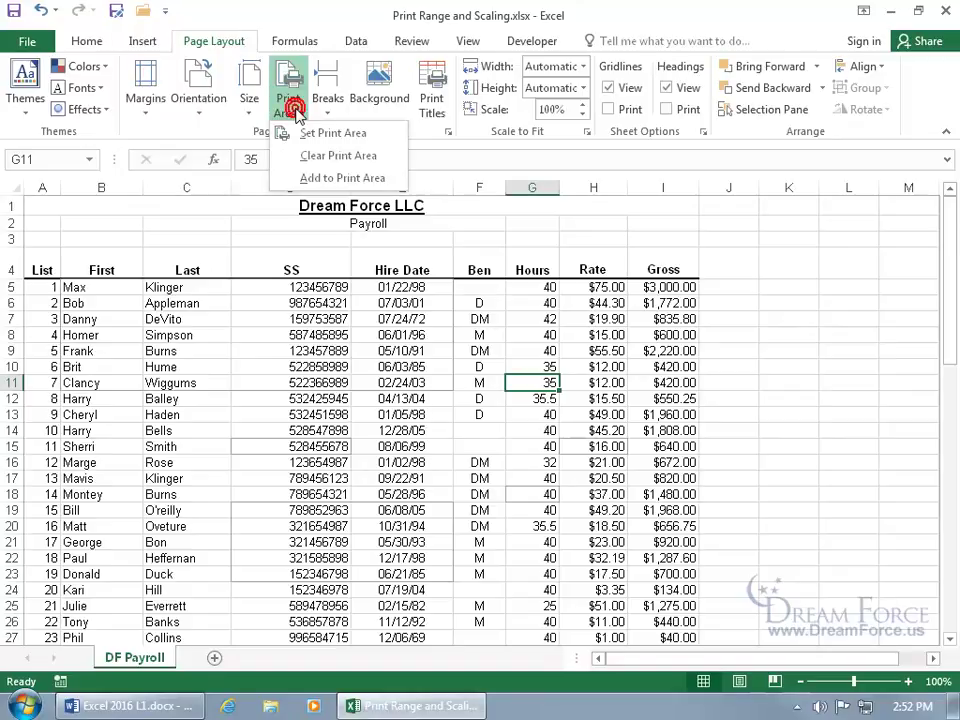
{"action": "left_click", "coordinate": [307, 158]}
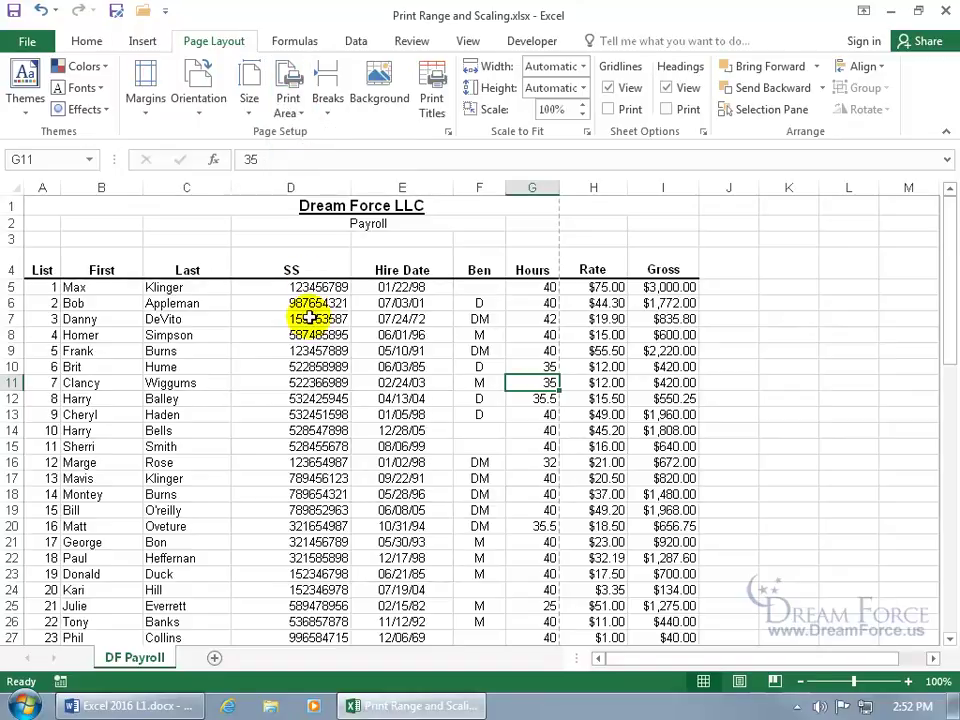
{"action": "left_click_drag", "start_coordinate": [310, 318], "coordinate": [296, 350]}
{"action": "left_click", "coordinate": [412, 350], "text": "ctrl"}
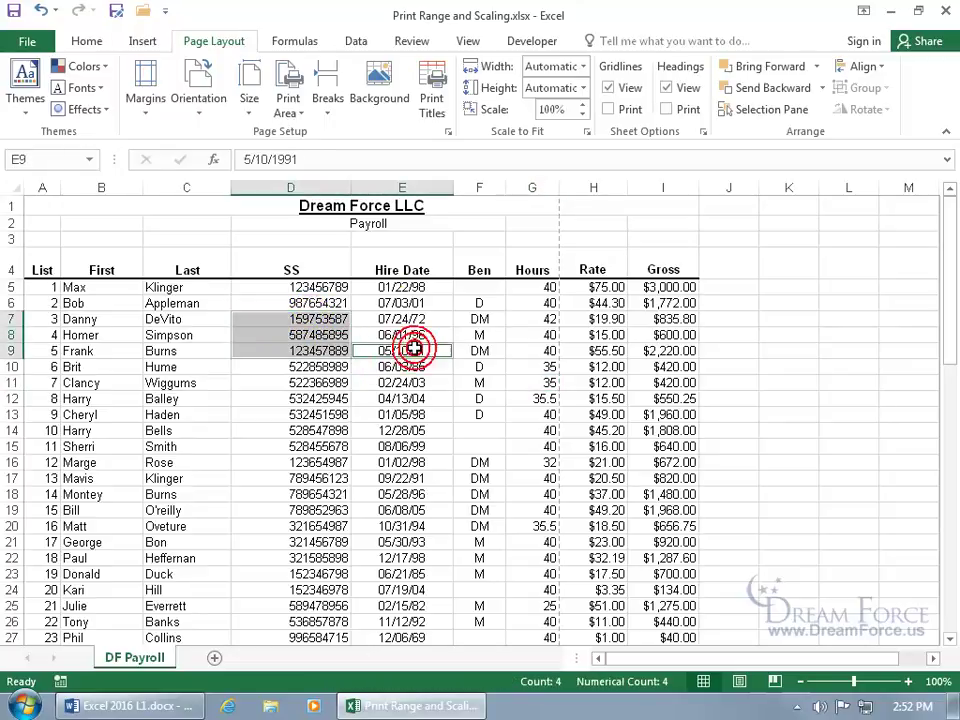
{"action": "left_click", "coordinate": [287, 108]}
{"action": "left_click", "coordinate": [297, 131]}
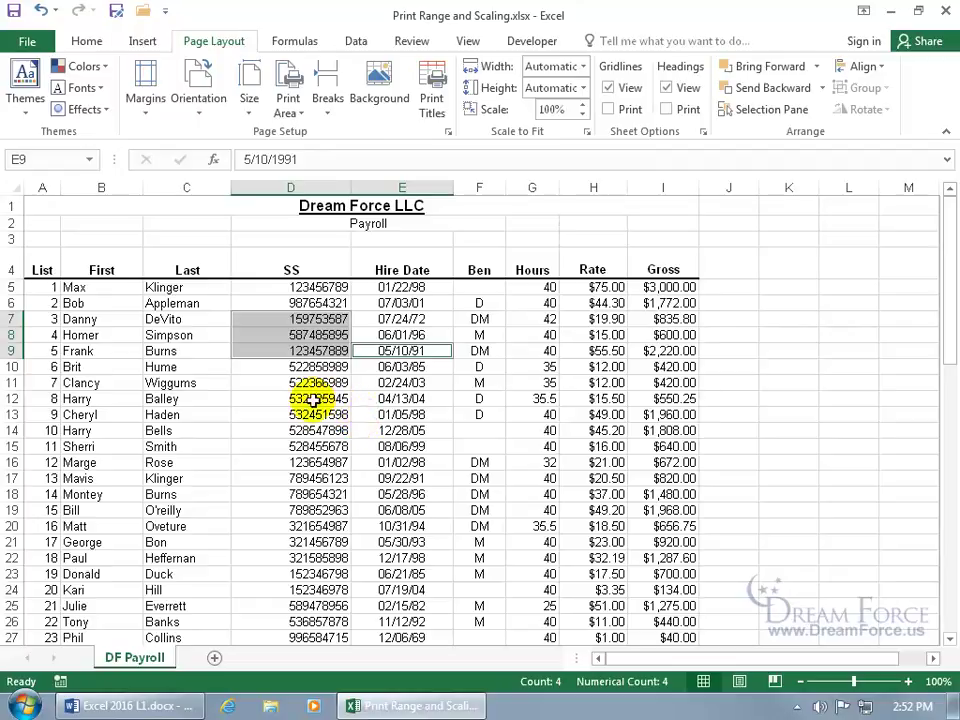
Add E63:G63, G67 and I67:I68 near the end of the payroll list to the print area
{"action": "scroll", "coordinate": [396, 424], "scroll_direction": "down", "scroll_amount": 11}
{"action": "scroll", "coordinate": [396, 424], "scroll_direction": "down", "scroll_amount": 5}
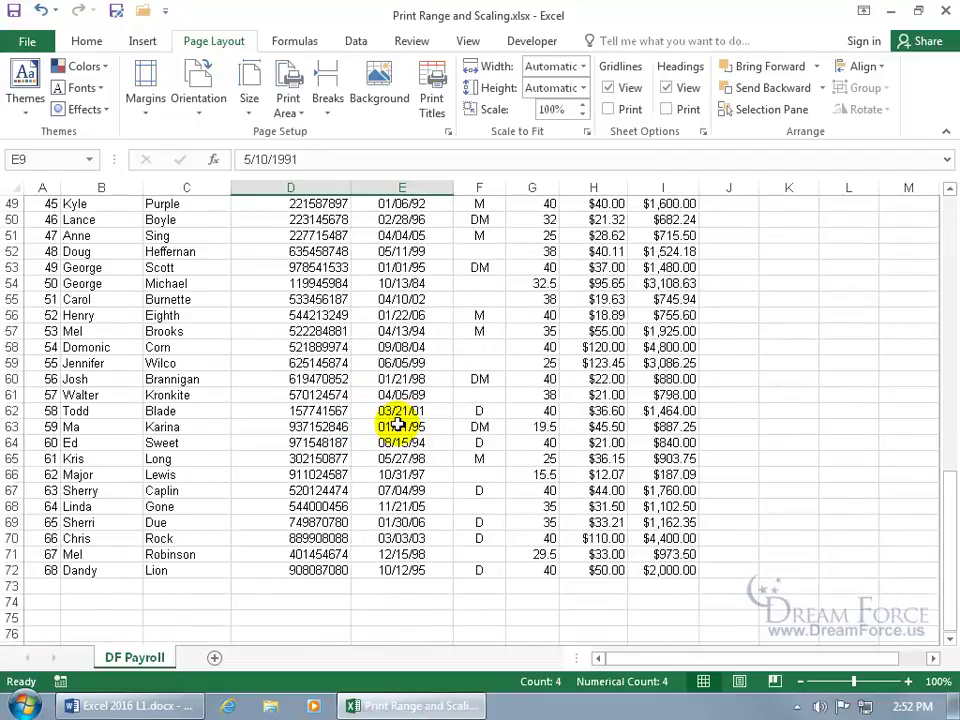
{"action": "left_click_drag", "start_coordinate": [418, 424], "coordinate": [540, 426]}
{"action": "left_click", "coordinate": [540, 490], "text": "ctrl"}
{"action": "left_click_drag", "start_coordinate": [638, 490], "coordinate": [650, 506]}
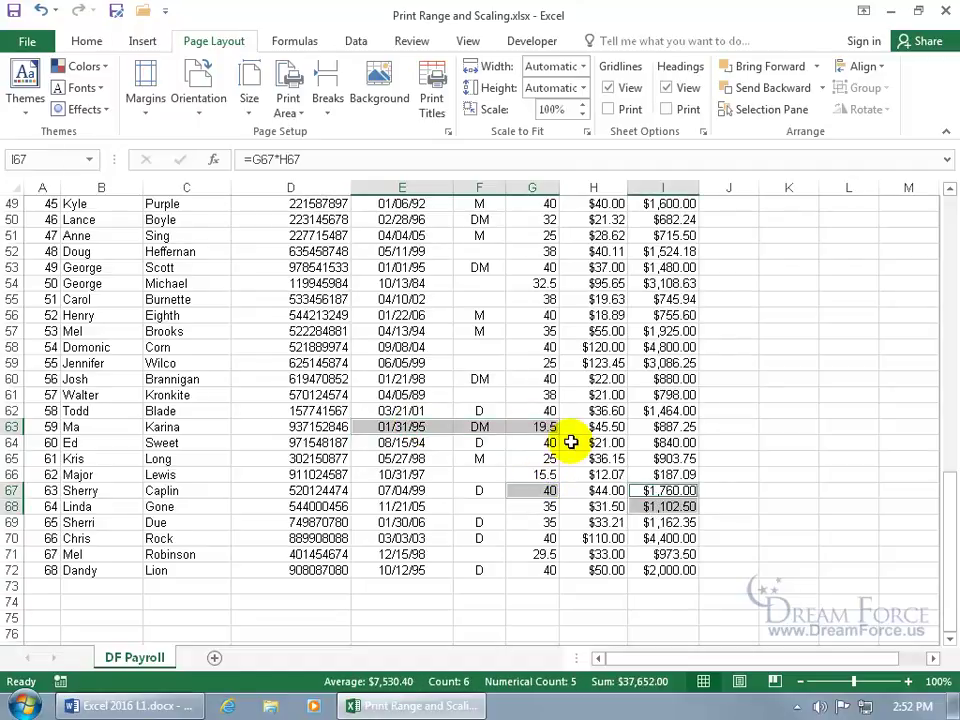
{"action": "left_click", "coordinate": [292, 105]}
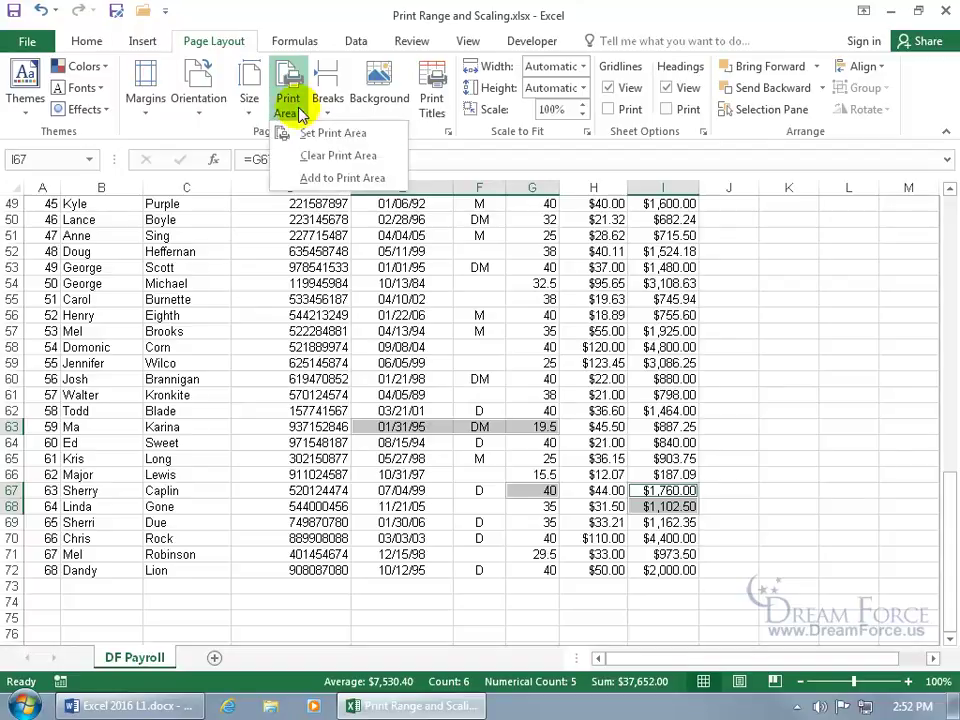
{"action": "left_click", "coordinate": [321, 177]}
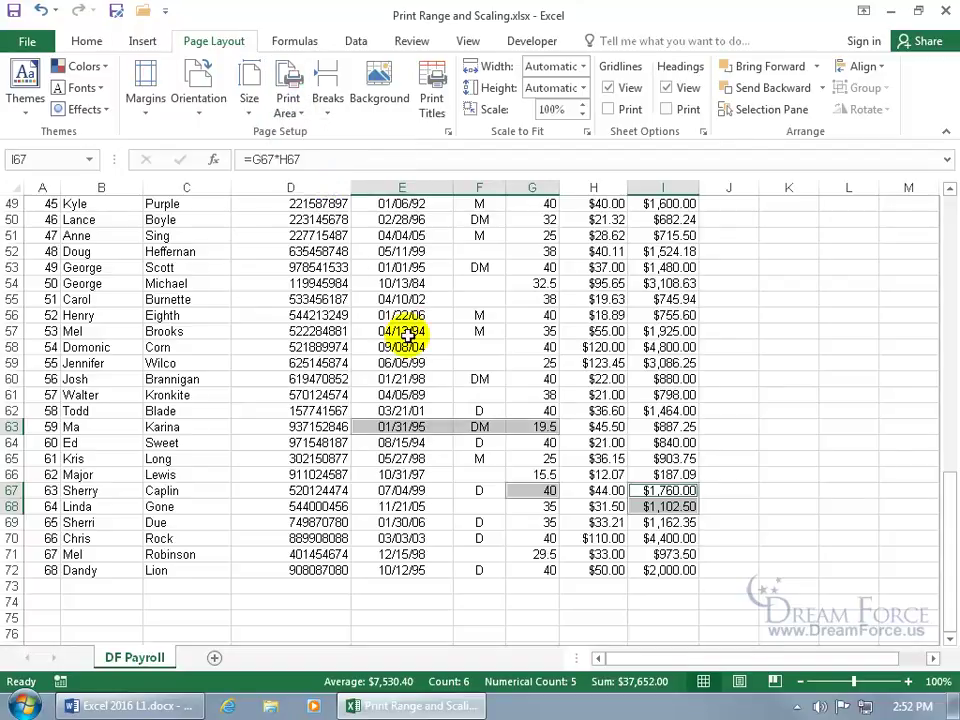
Preview the extended print area, page through to the last page, and return to the sheet
{"action": "left_click", "coordinate": [27, 41]}
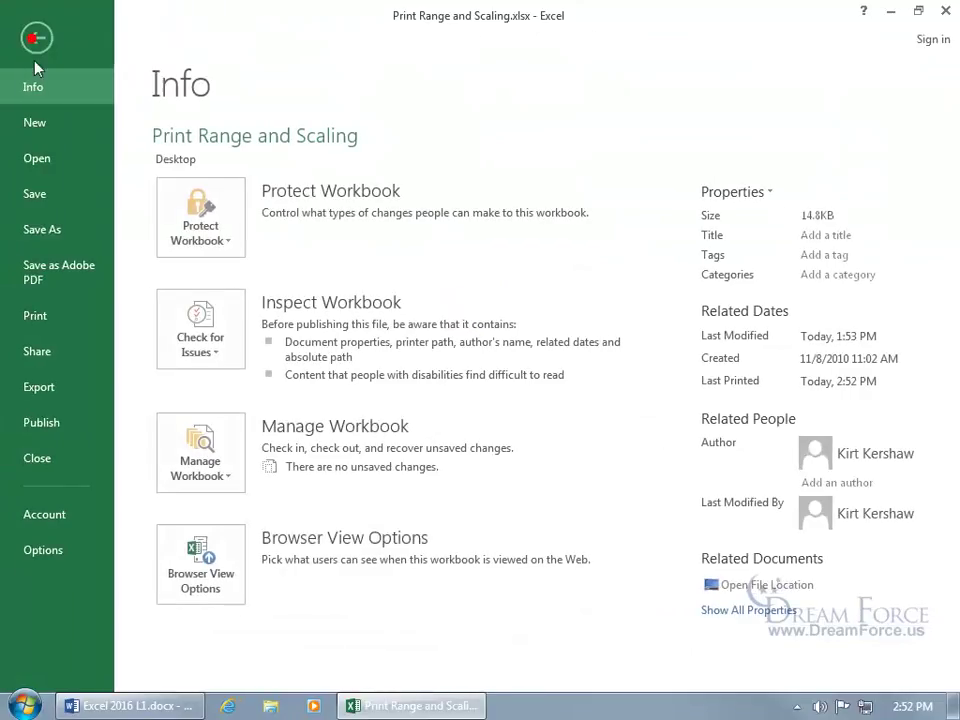
{"action": "left_click", "coordinate": [53, 317]}
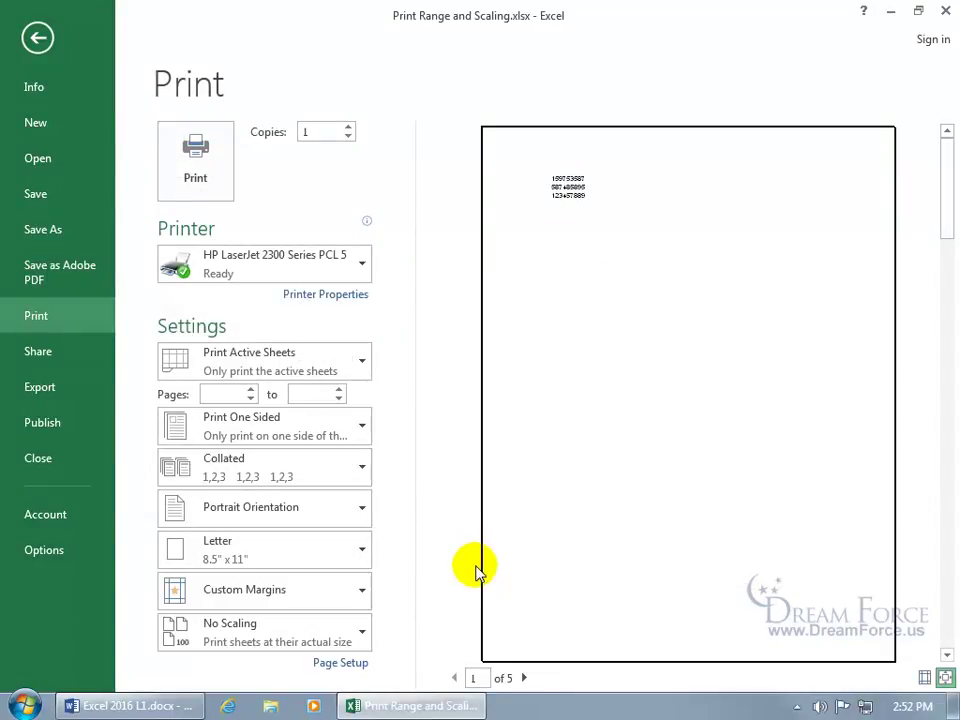
{"action": "left_click", "coordinate": [523, 678]}
{"action": "left_click", "coordinate": [523, 678]}
{"action": "left_click", "coordinate": [523, 678]}
{"action": "left_click", "coordinate": [523, 678]}
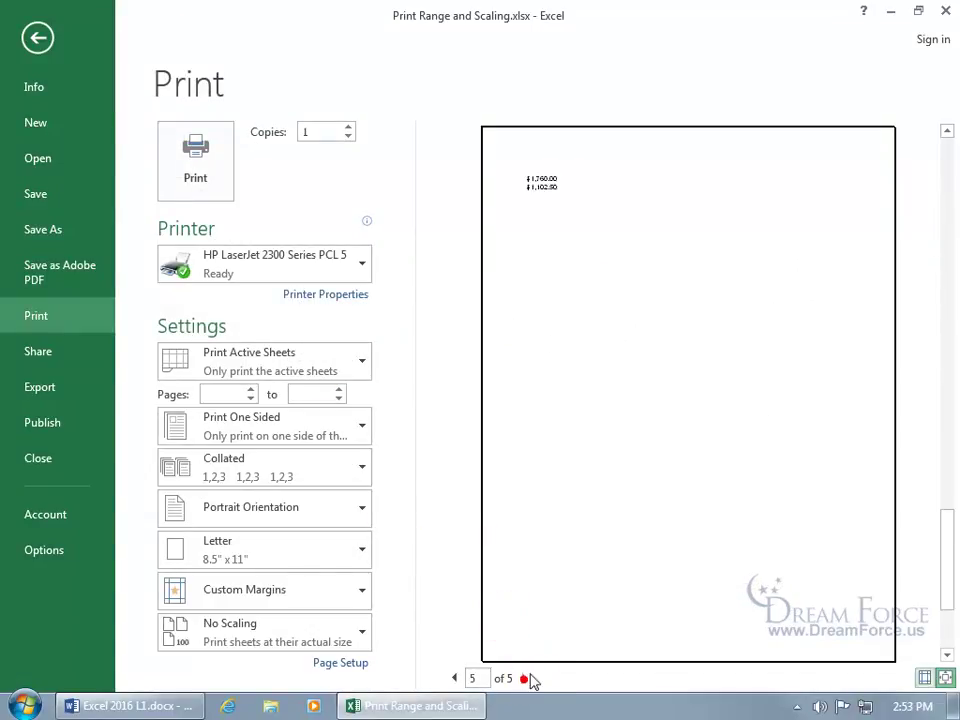
{"action": "left_click", "coordinate": [45, 40]}
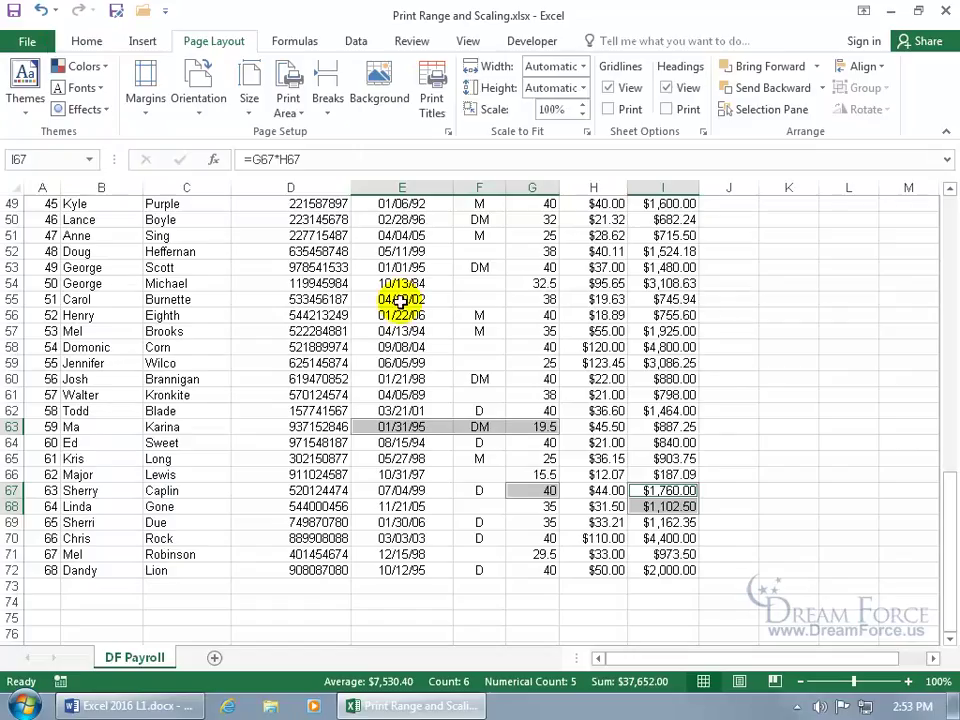
Clear the print area and go back to cell A1
{"action": "left_click", "coordinate": [289, 108]}
{"action": "left_click", "coordinate": [300, 135]}
{"action": "key", "text": "ctrl+Home"}
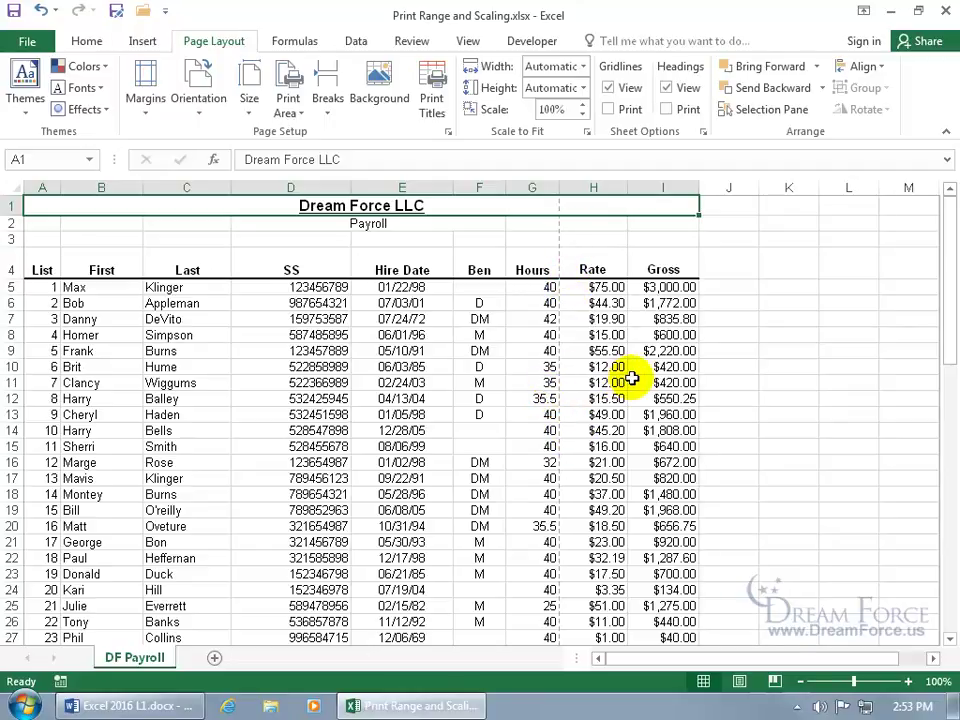
Examine where the automatic page breaks divide the rows and columns of the payroll list
{"action": "scroll", "coordinate": [632, 378], "scroll_direction": "down", "scroll_amount": 8}
{"action": "scroll", "coordinate": [608, 379], "scroll_direction": "down", "scroll_amount": 3}
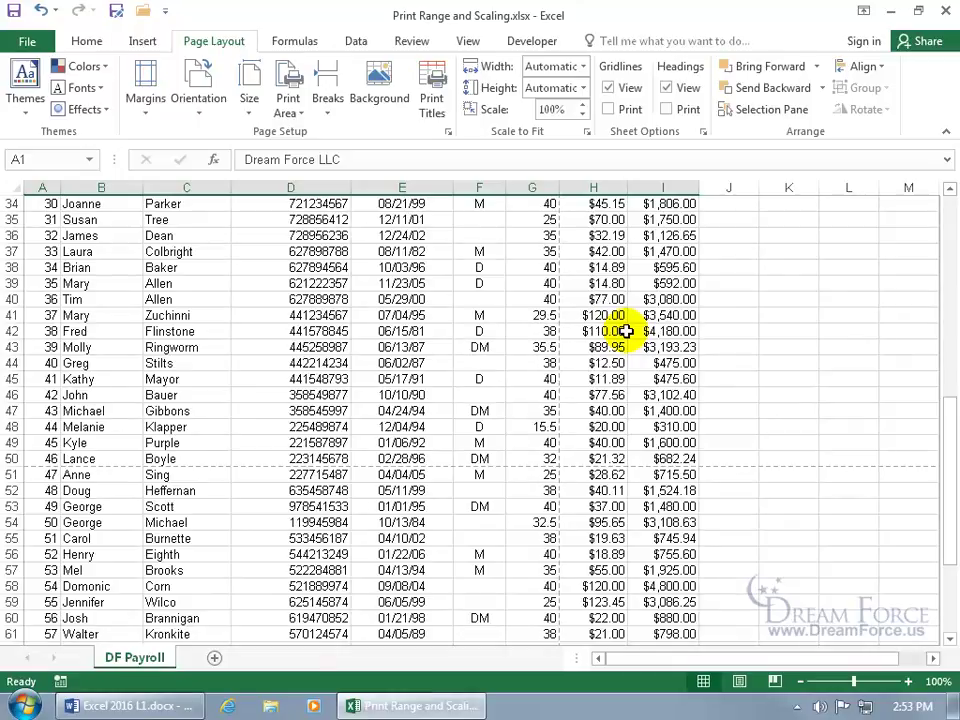
{"action": "left_click", "coordinate": [317, 490]}
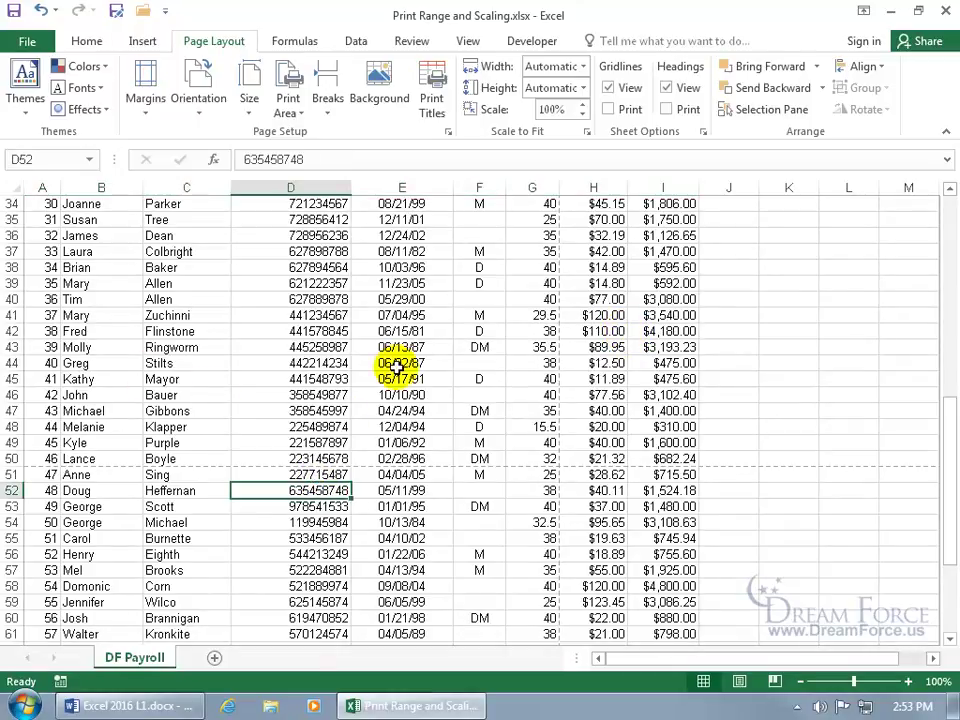
{"action": "scroll", "coordinate": [396, 366], "scroll_direction": "down", "scroll_amount": 3}
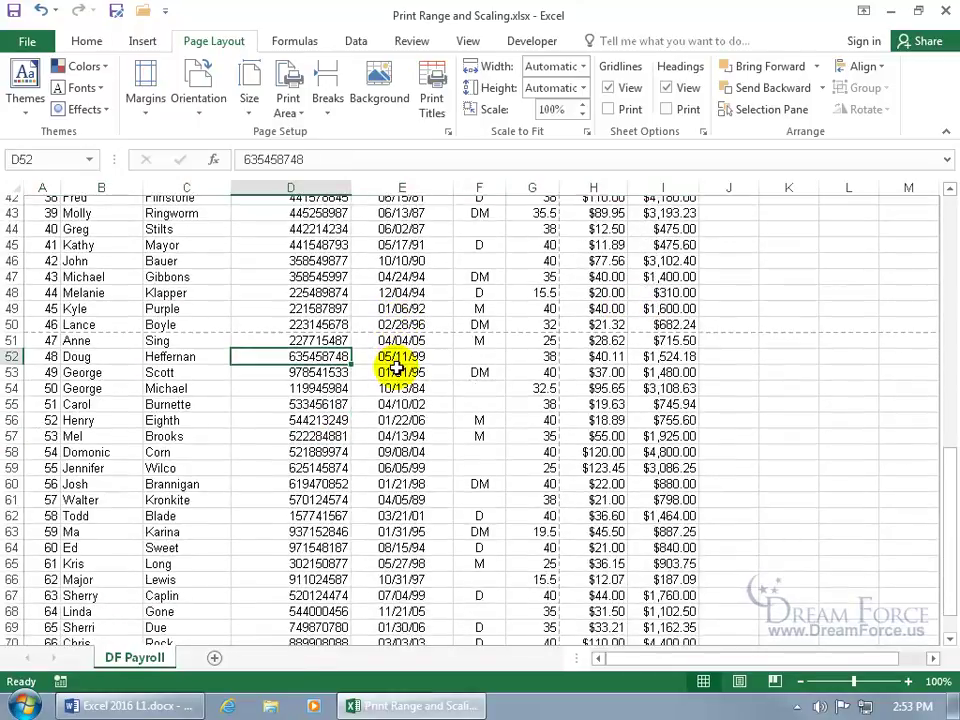
{"action": "left_click", "coordinate": [608, 268]}
{"action": "left_click", "coordinate": [606, 411]}
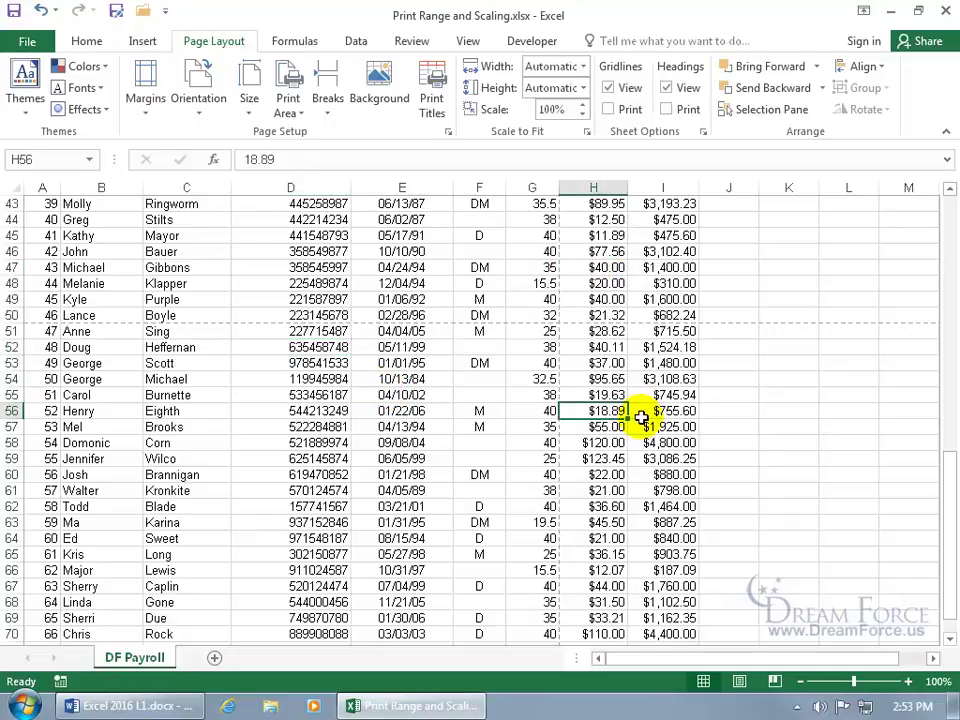
{"action": "scroll", "coordinate": [640, 416], "scroll_direction": "up", "scroll_amount": 14}
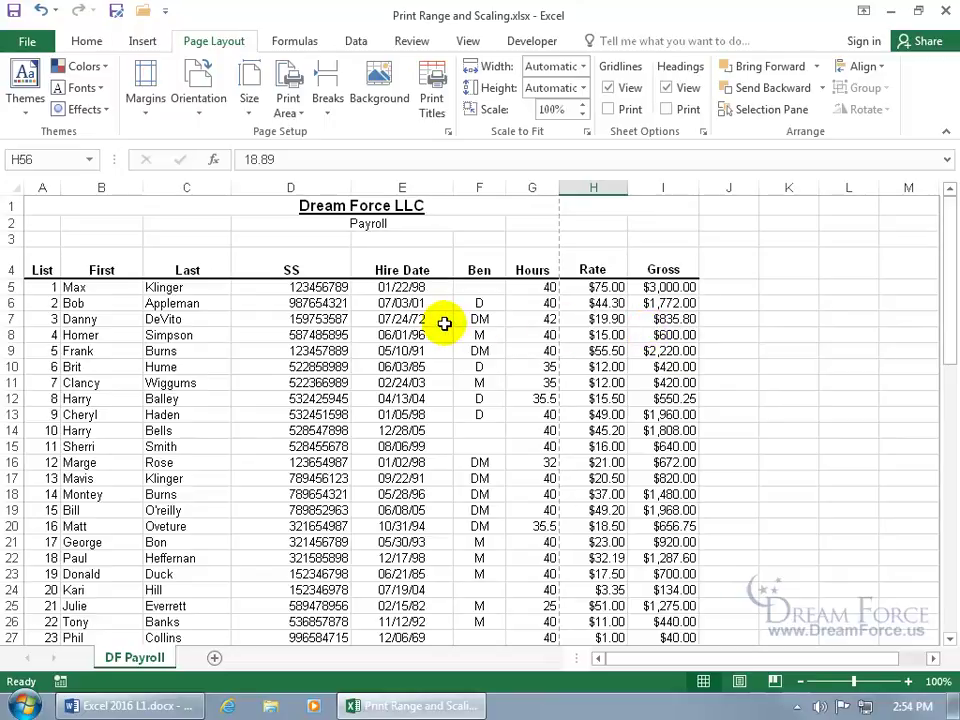
{"action": "left_click", "coordinate": [86, 41]}
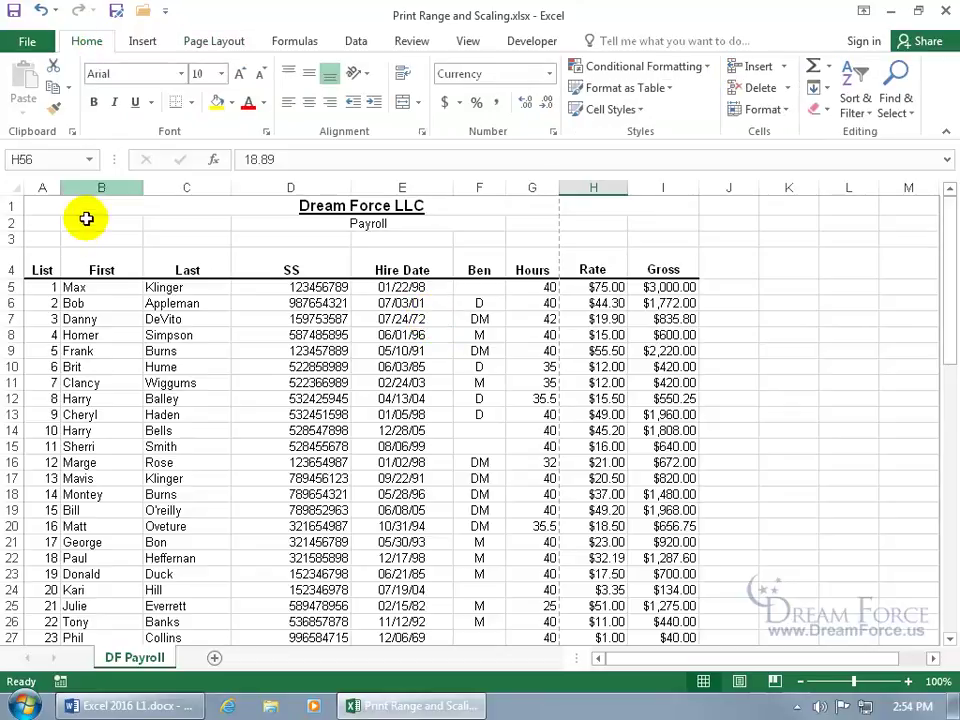
{"action": "left_click_drag", "start_coordinate": [56, 235], "coordinate": [660, 526]}
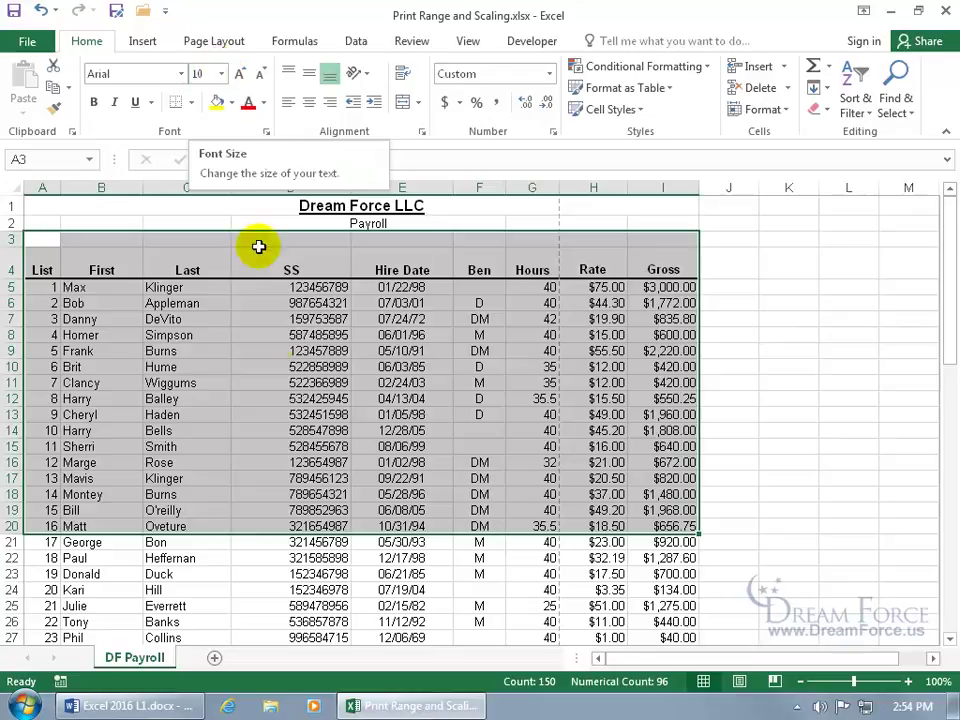
{"action": "left_click", "coordinate": [280, 337]}
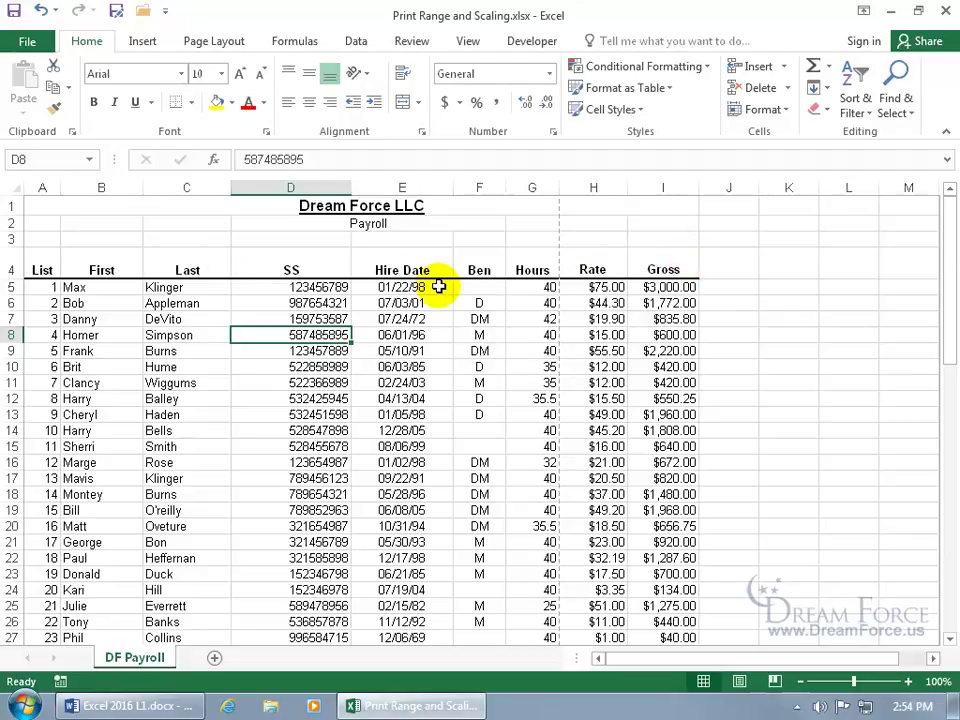
Reduce the sheet's print scale to 85%
{"action": "left_click", "coordinate": [213, 41]}
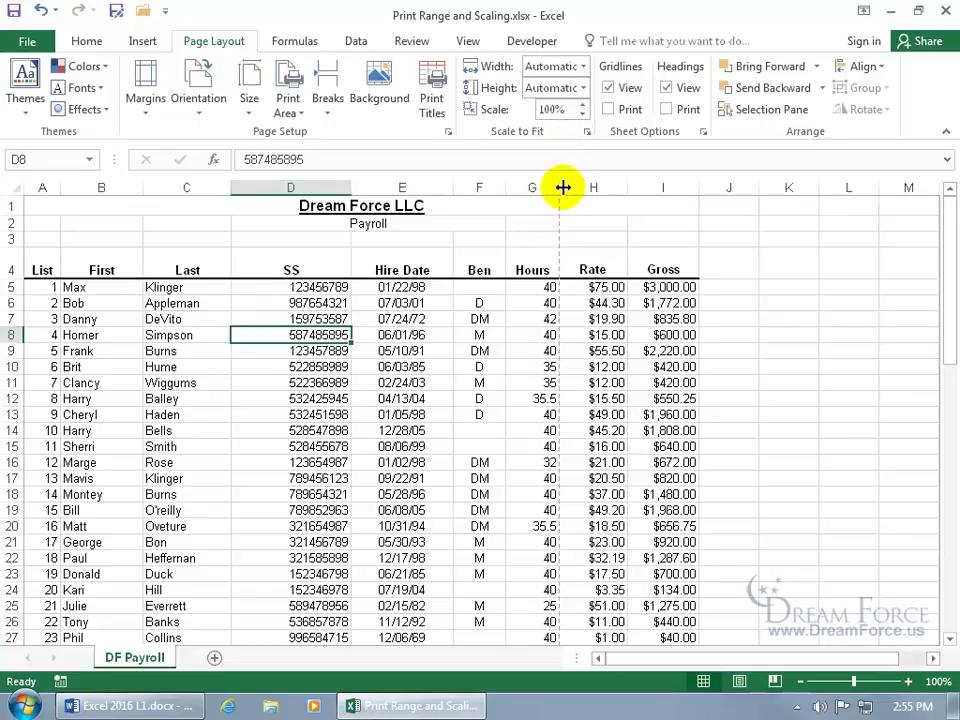
{"action": "left_click", "coordinate": [582, 115]}
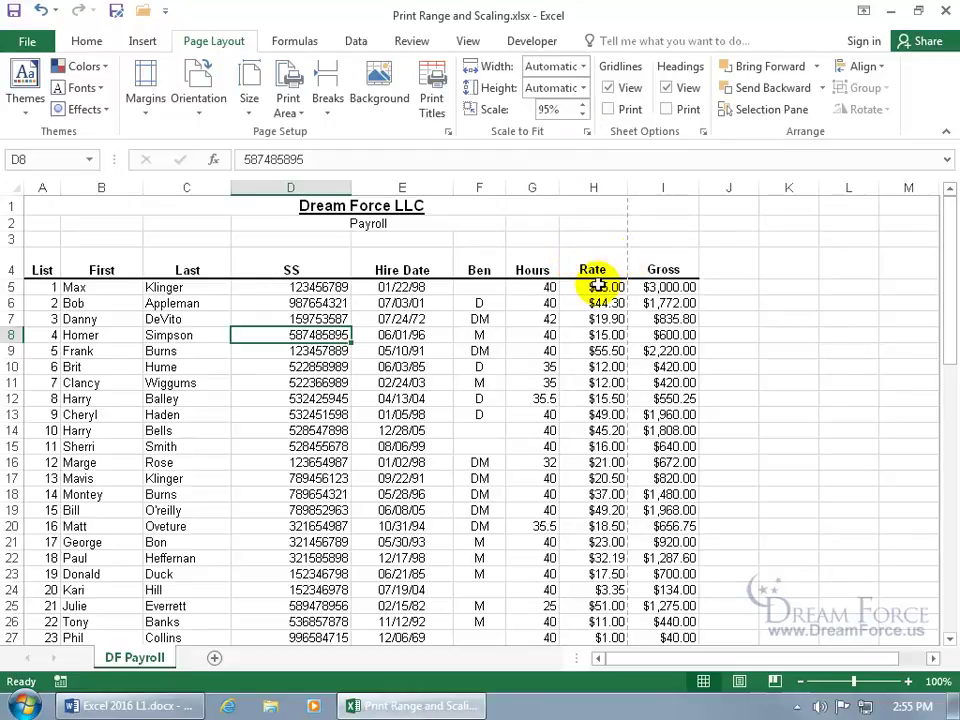
{"action": "left_click", "coordinate": [584, 115]}
{"action": "left_click", "coordinate": [583, 115]}
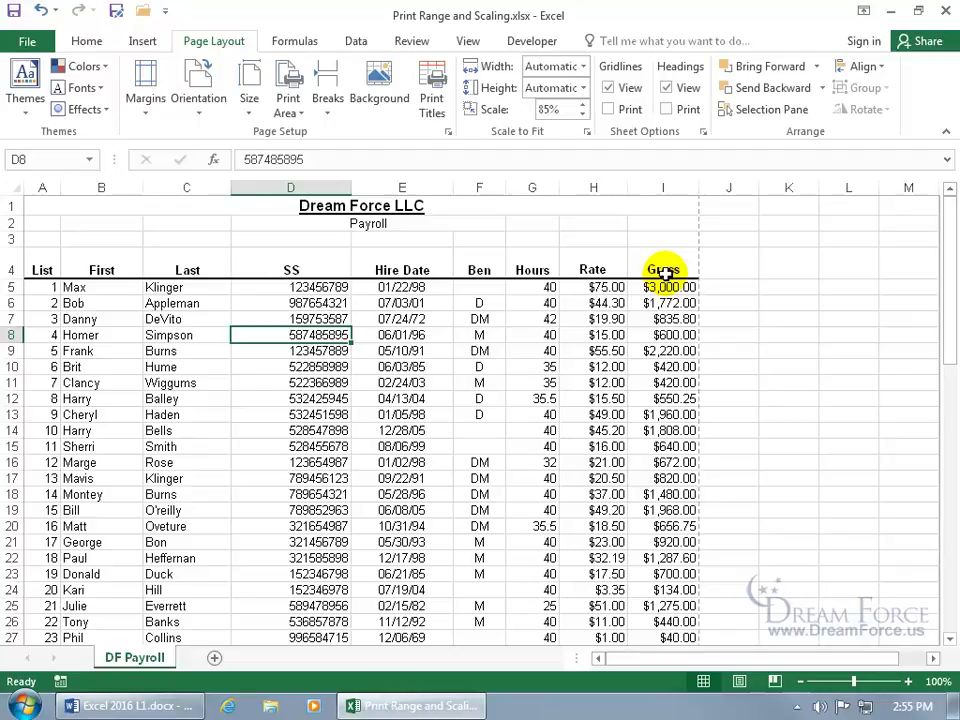
Check the row page break near the end of the payroll list, and preview the printout through to its last page
{"action": "scroll", "coordinate": [664, 272], "scroll_direction": "down", "scroll_amount": 11}
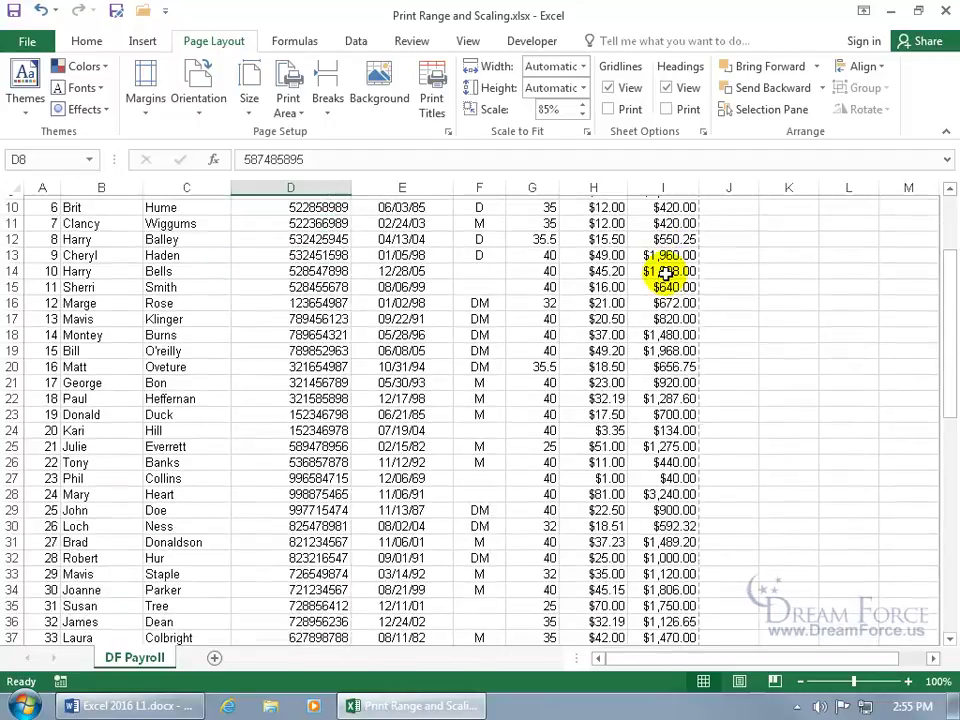
{"action": "scroll", "coordinate": [664, 272], "scroll_direction": "down", "scroll_amount": 4}
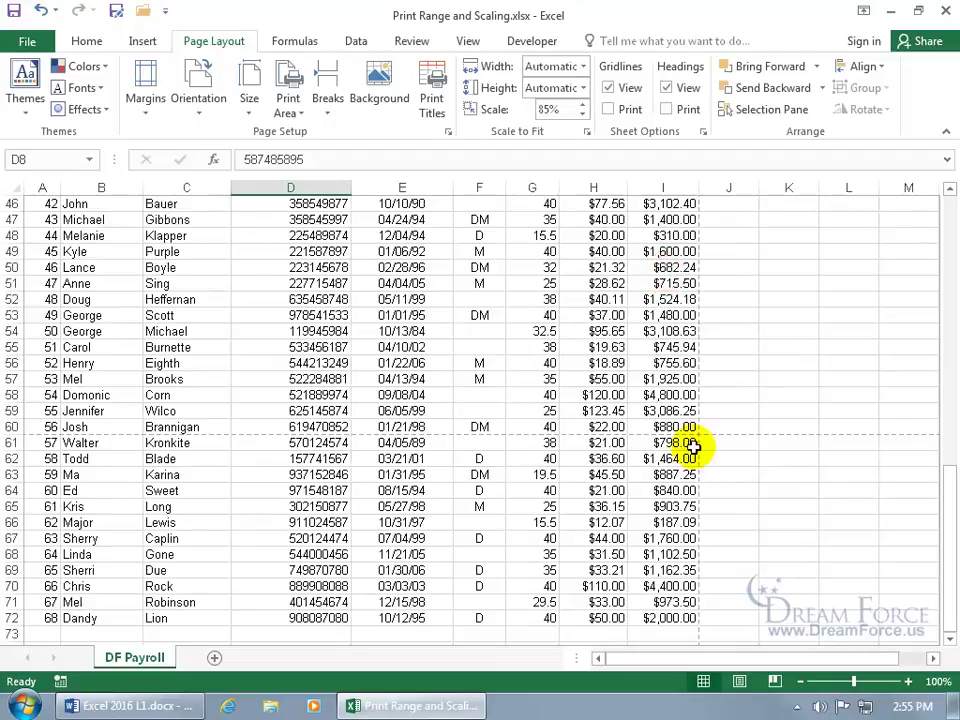
{"action": "left_click", "coordinate": [497, 346]}
{"action": "left_click", "coordinate": [516, 538]}
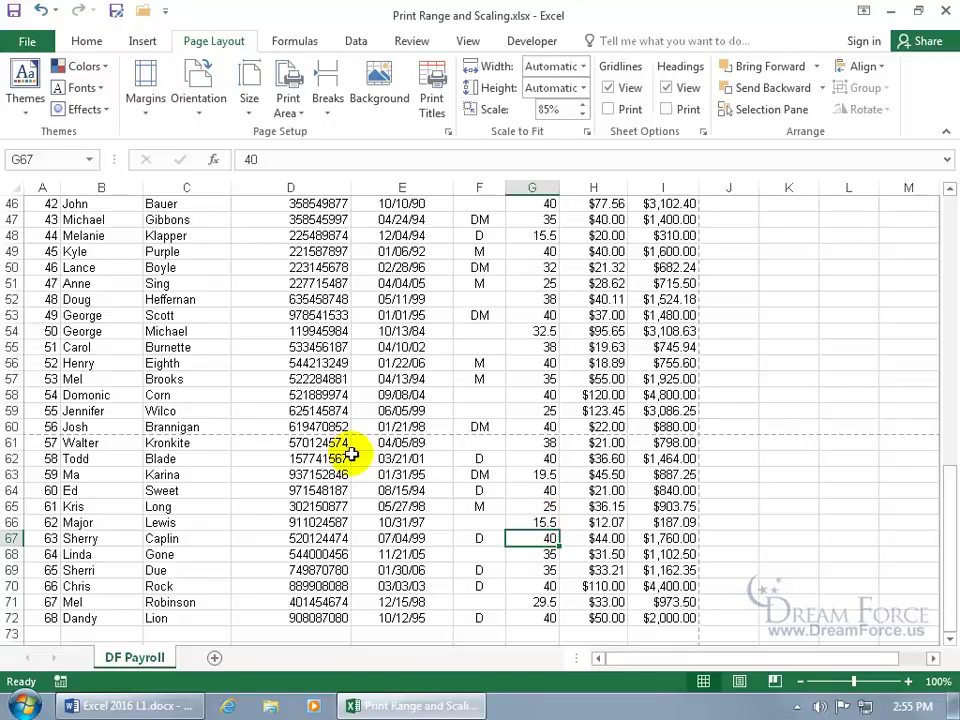
{"action": "left_click", "coordinate": [27, 41]}
{"action": "left_click", "coordinate": [36, 315]}
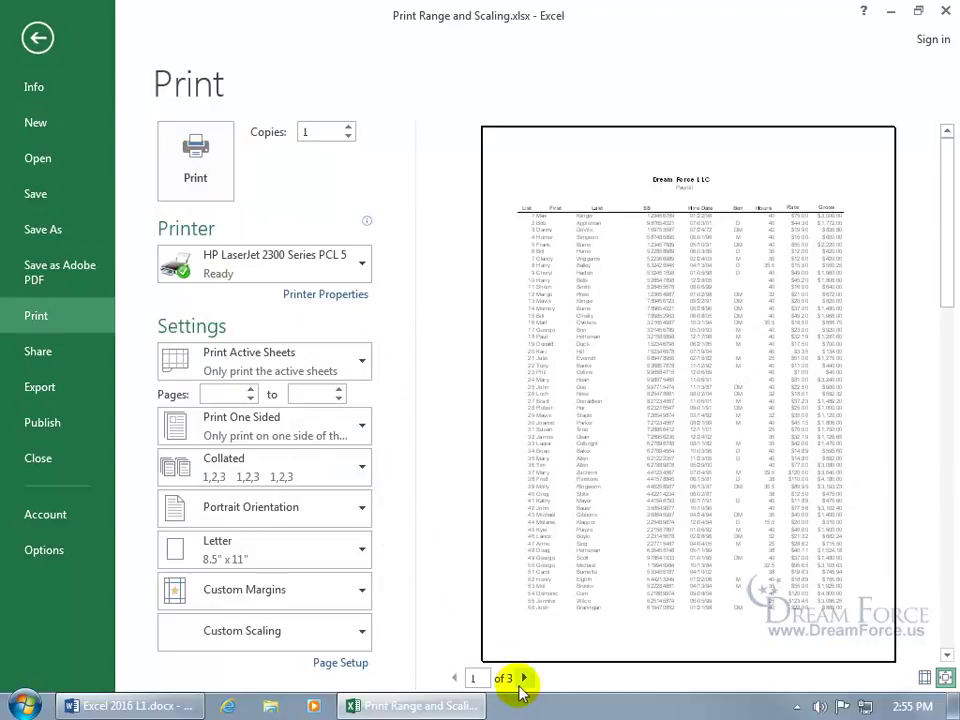
{"action": "left_click", "coordinate": [523, 678]}
{"action": "left_click", "coordinate": [523, 678]}
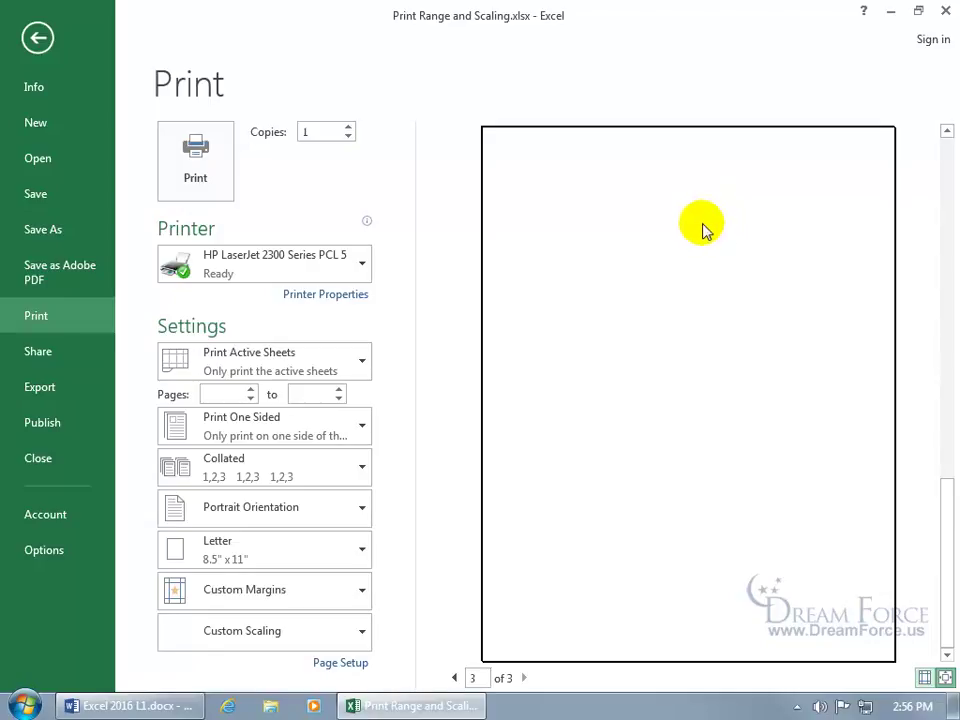
Set the custom print scaling to 80% of normal size, and zoom in on the previewed page
{"action": "left_click", "coordinate": [330, 638]}
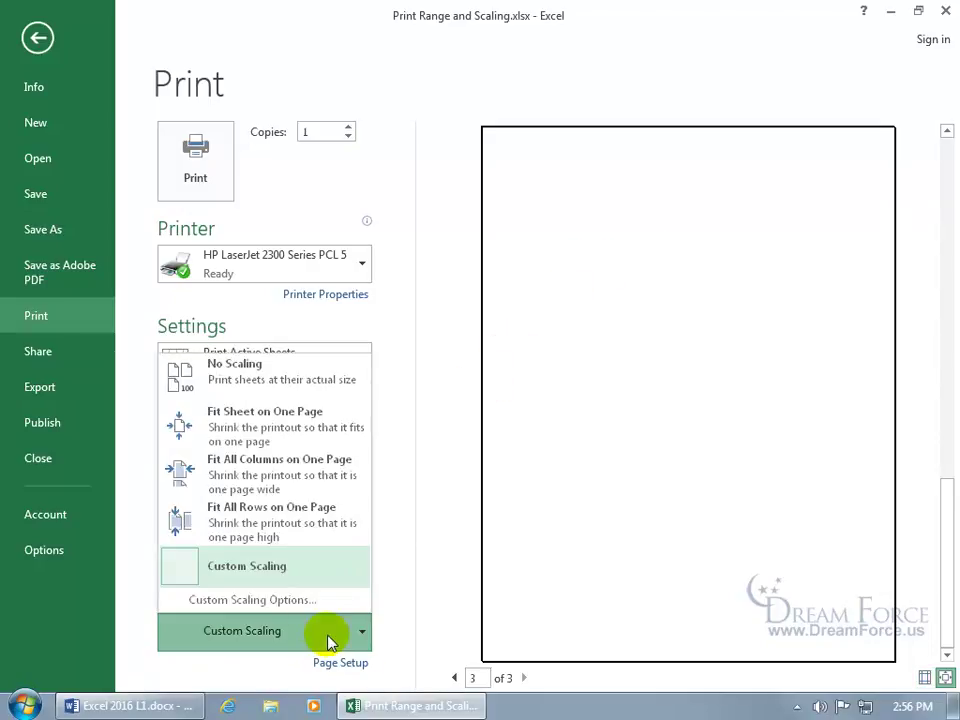
{"action": "left_click", "coordinate": [306, 609]}
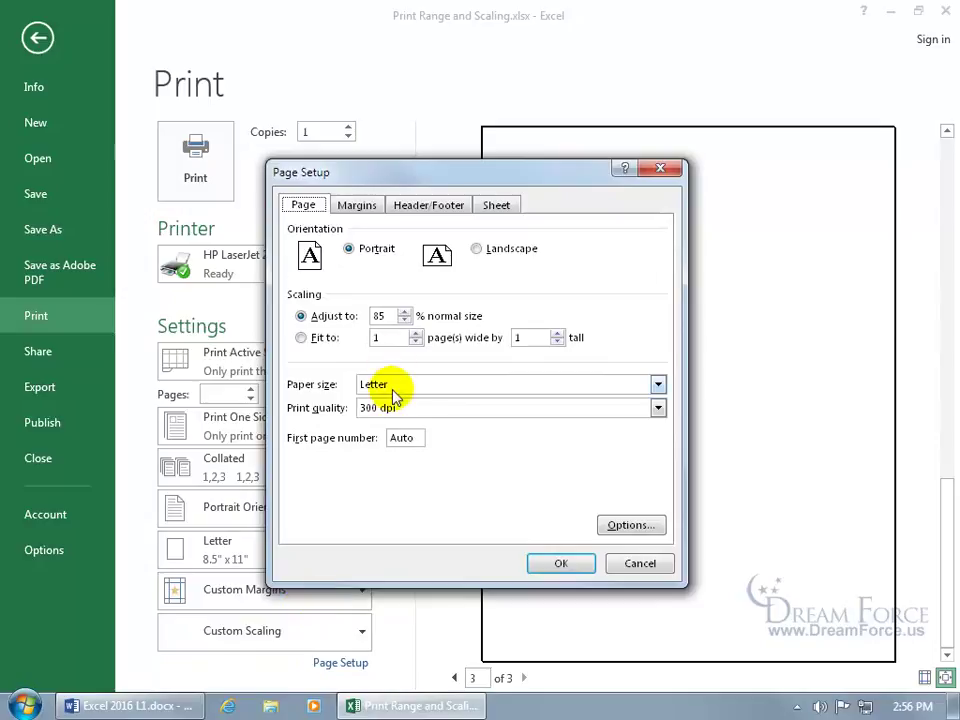
{"action": "left_click", "coordinate": [405, 321]}
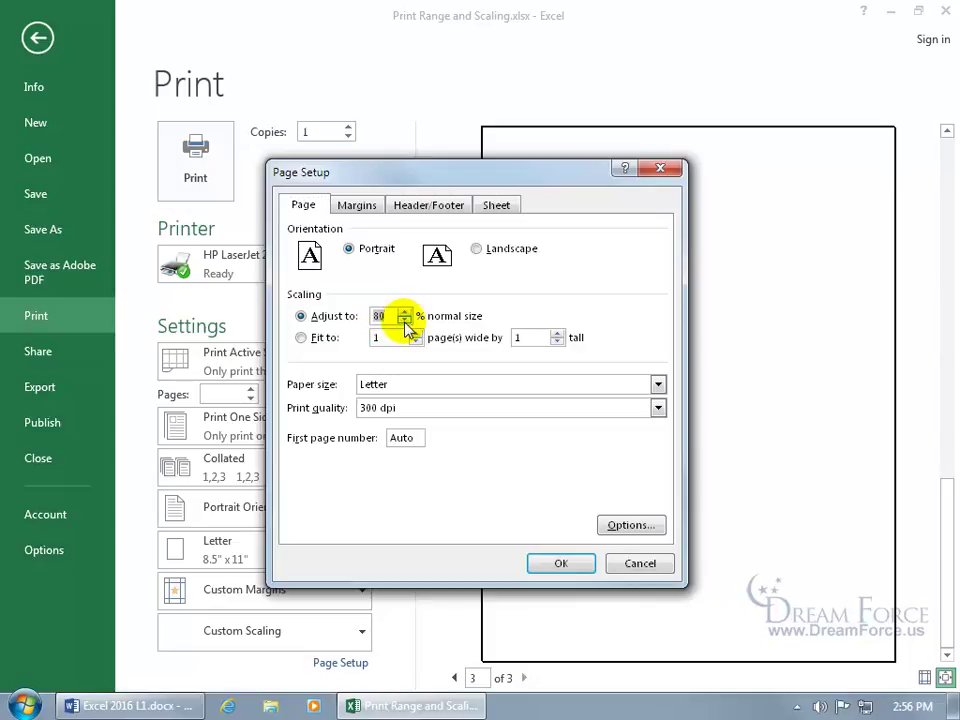
{"action": "left_click", "coordinate": [555, 565]}
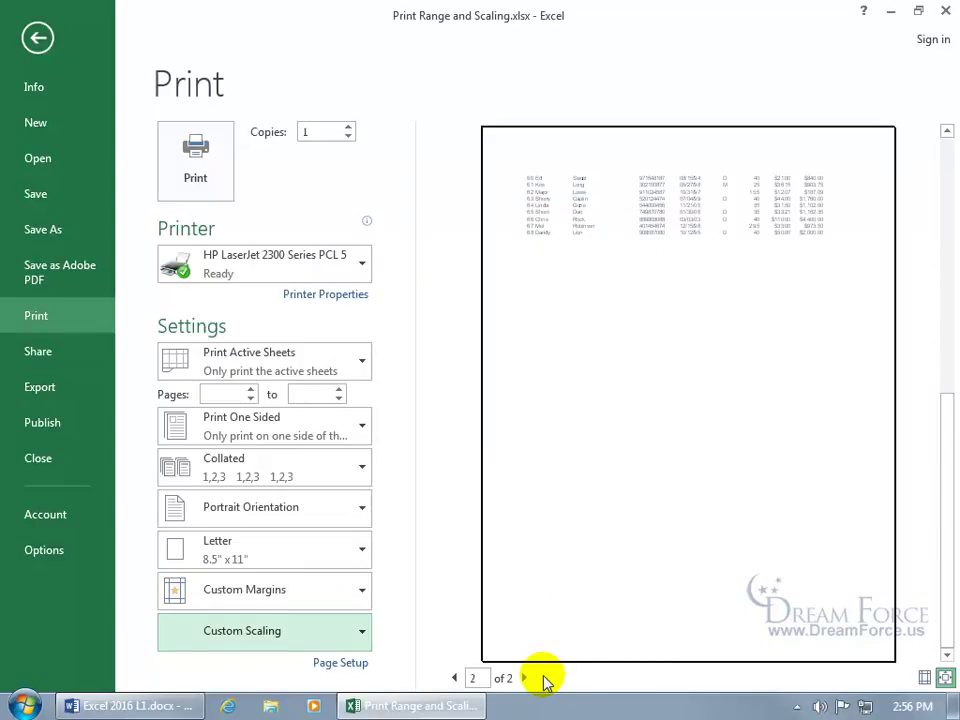
{"action": "left_click", "coordinate": [945, 678]}
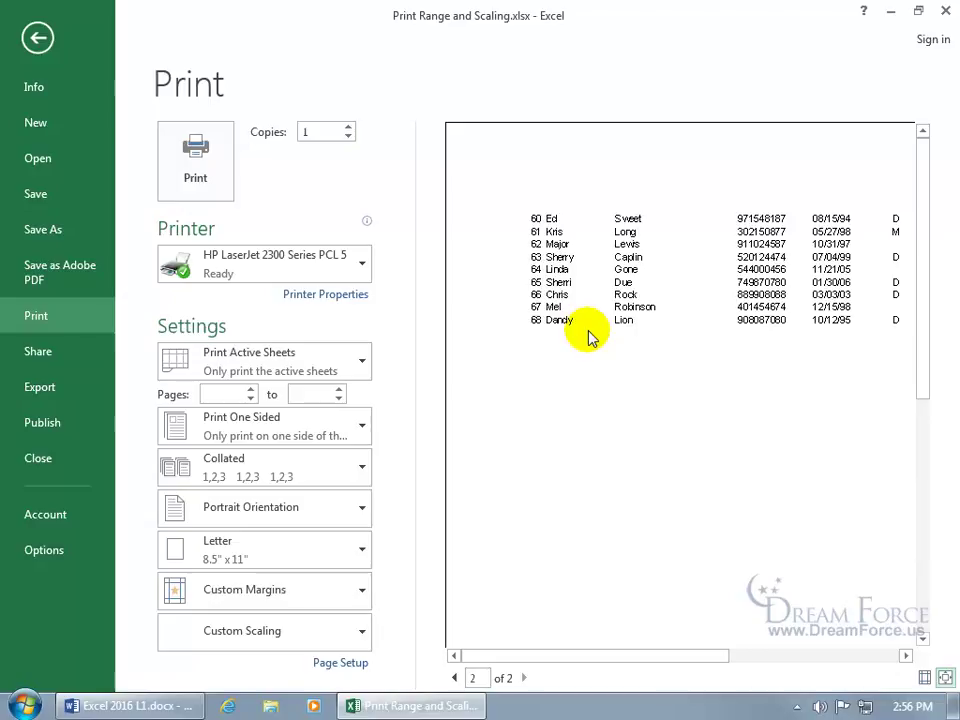
{"action": "left_click", "coordinate": [343, 630]}
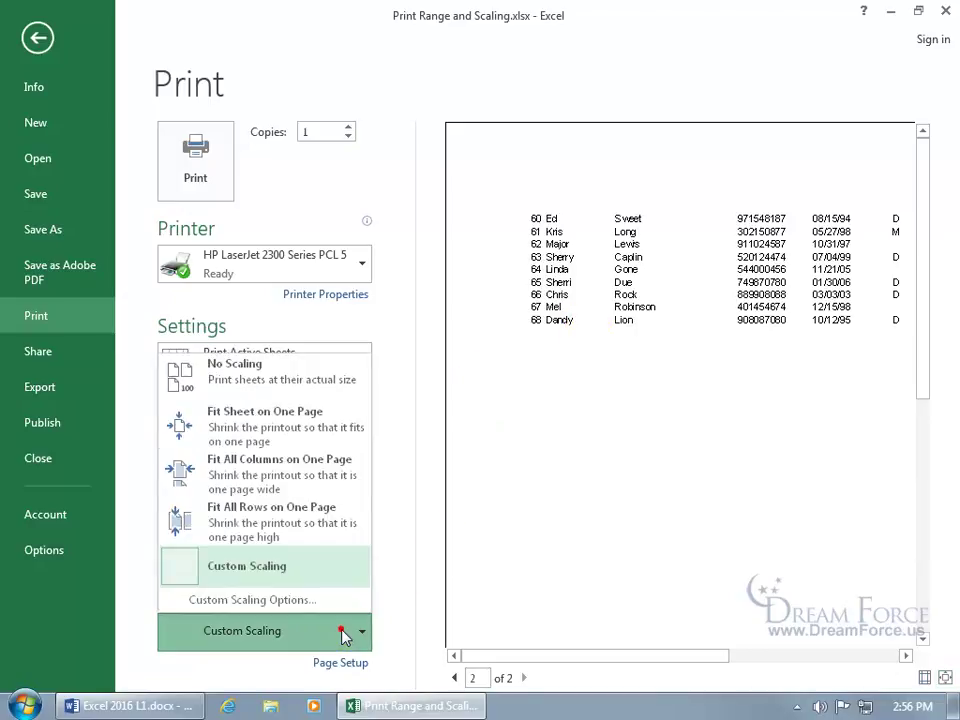
{"action": "left_click", "coordinate": [317, 603]}
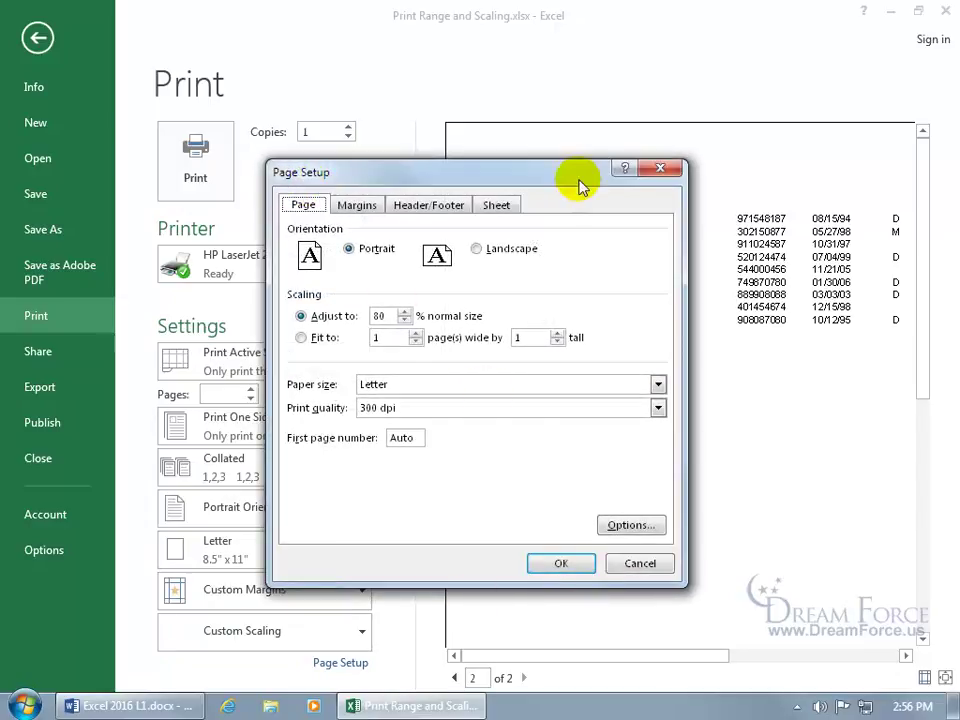
{"action": "left_click", "coordinate": [659, 168]}
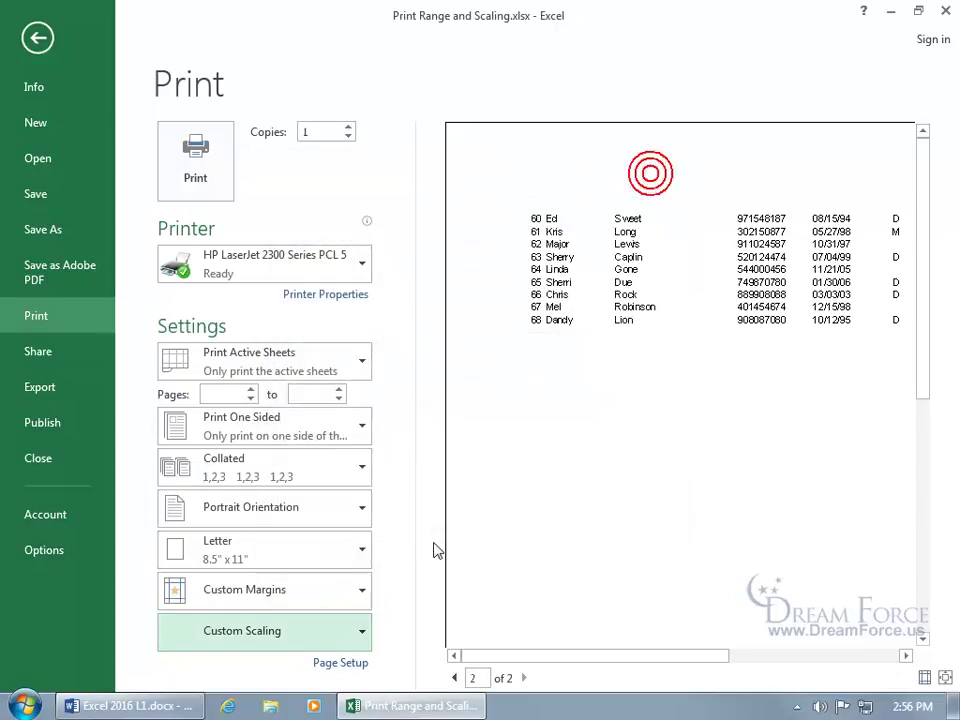
Scale the printout to fit 1 page wide by 1 tall, and show the whole page in the preview
{"action": "left_click", "coordinate": [340, 667]}
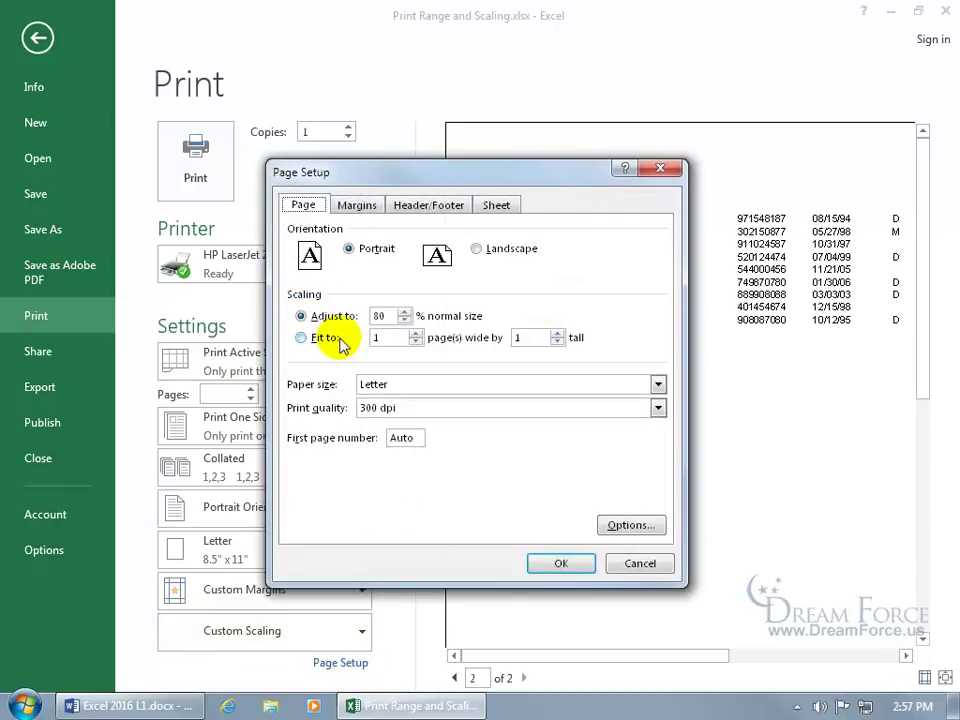
{"action": "left_click", "coordinate": [300, 338]}
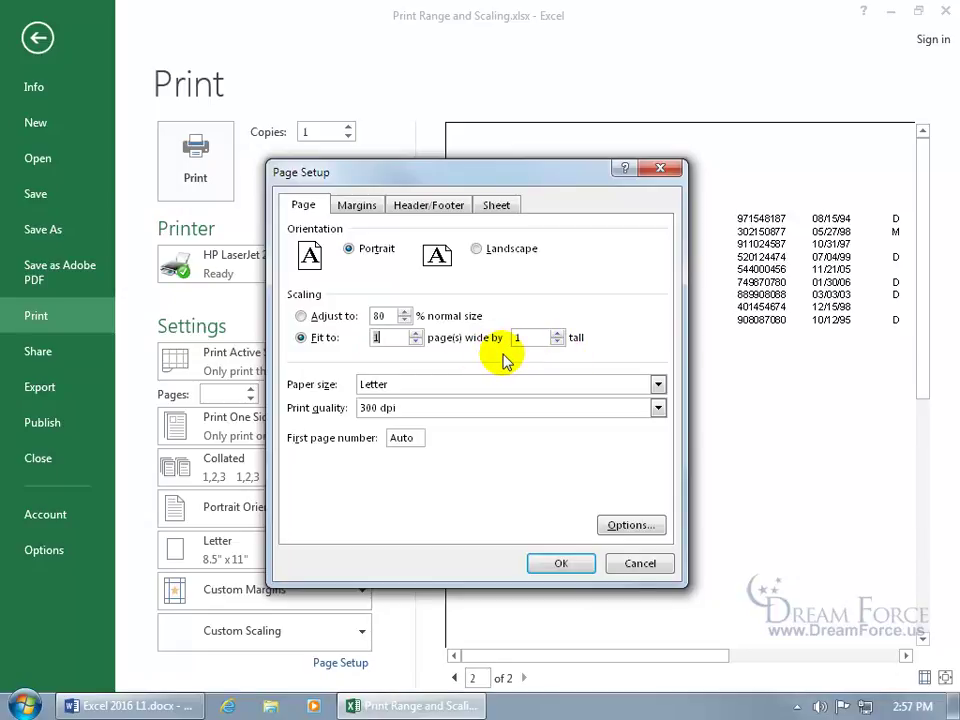
{"action": "left_click", "coordinate": [563, 566]}
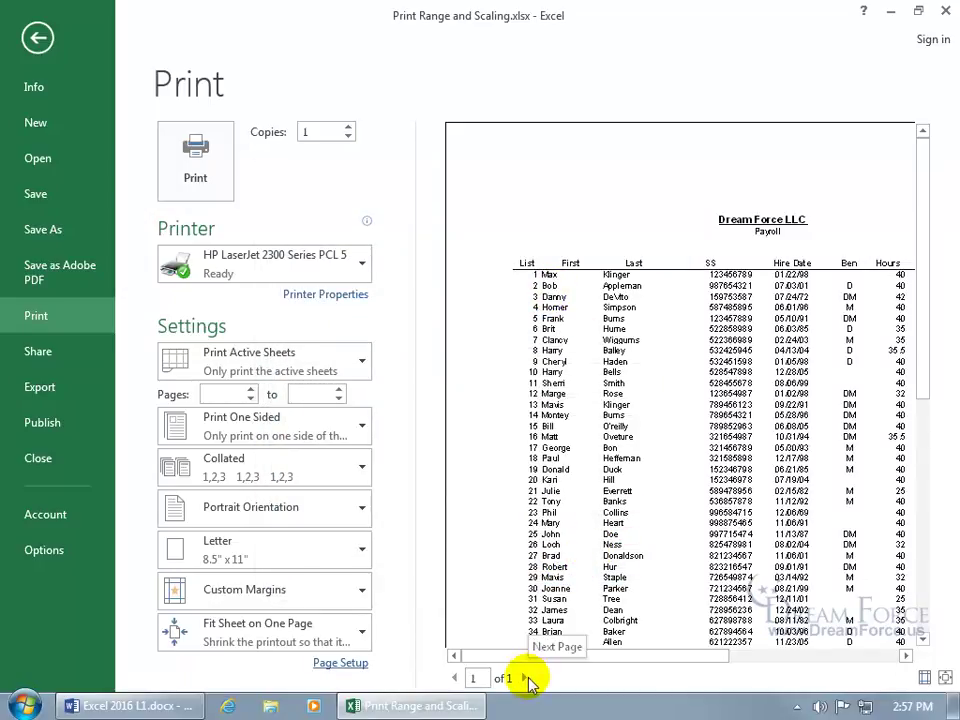
{"action": "left_click", "coordinate": [945, 678]}
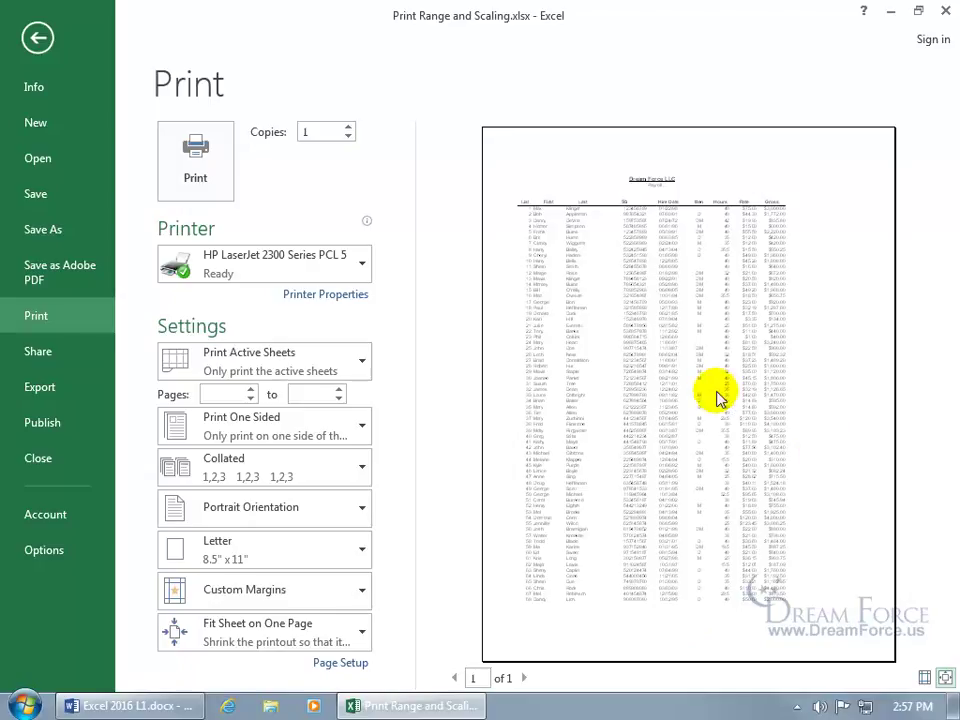
Return to the sheet and set the print height to 2 pages
{"action": "left_click", "coordinate": [36, 38]}
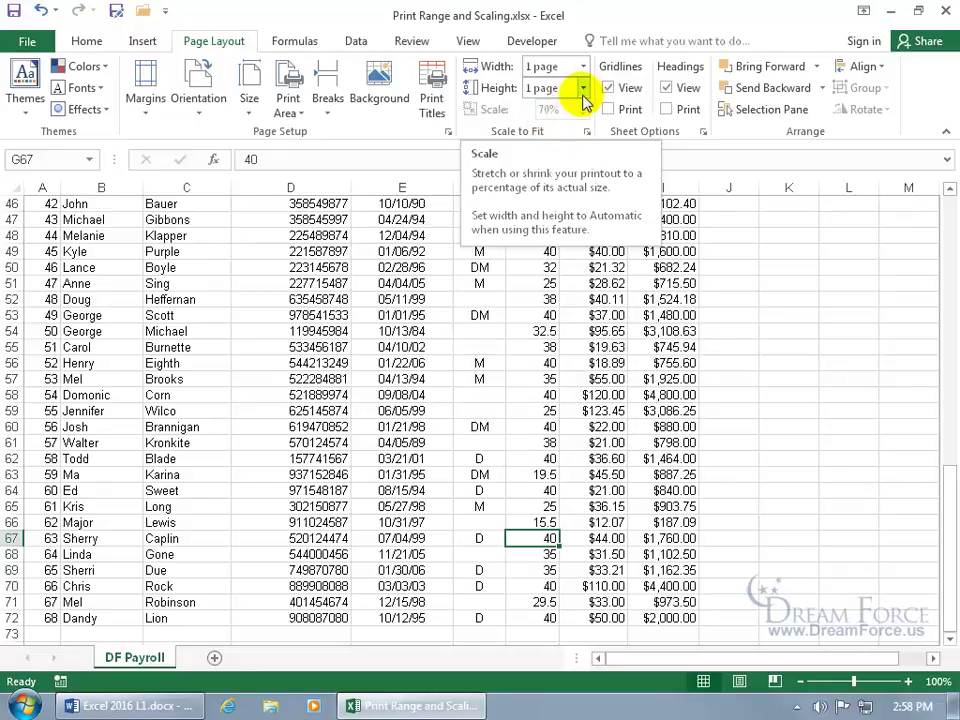
{"action": "left_click", "coordinate": [583, 89]}
{"action": "left_click", "coordinate": [577, 146]}
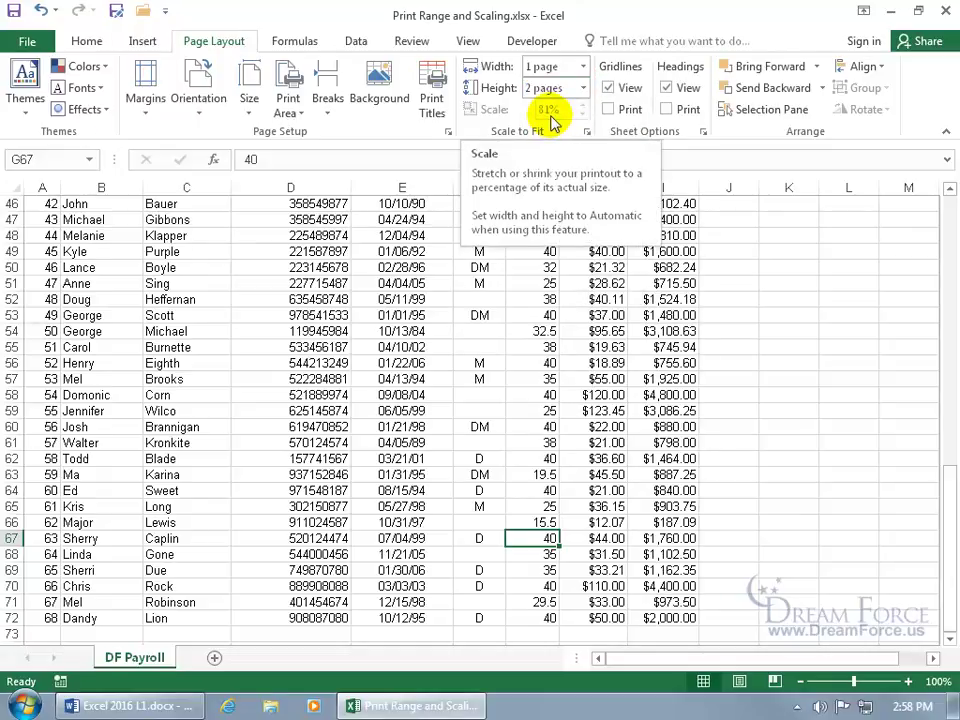
Preview both pages of the printout, zooming in and back out, and return to the sheet
{"action": "left_click", "coordinate": [27, 41]}
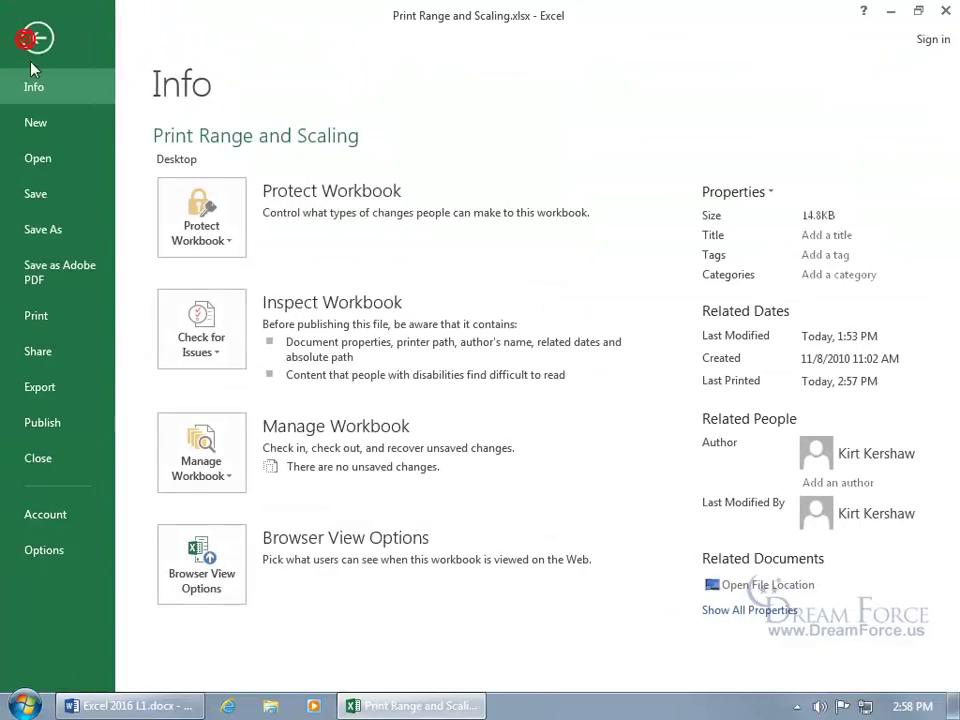
{"action": "left_click", "coordinate": [40, 316]}
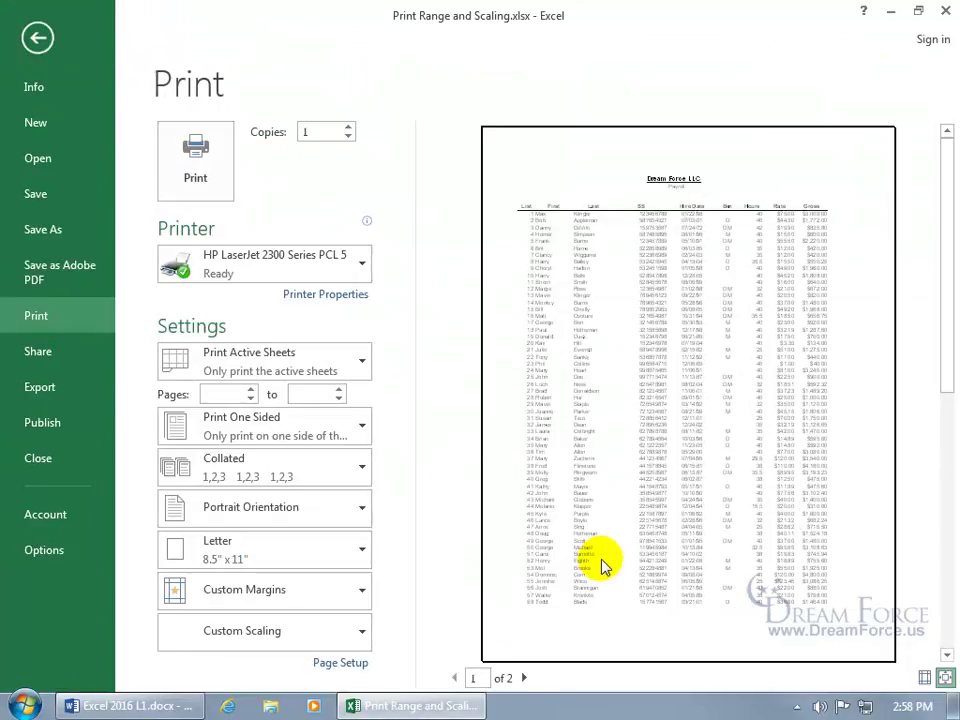
{"action": "left_click", "coordinate": [945, 677]}
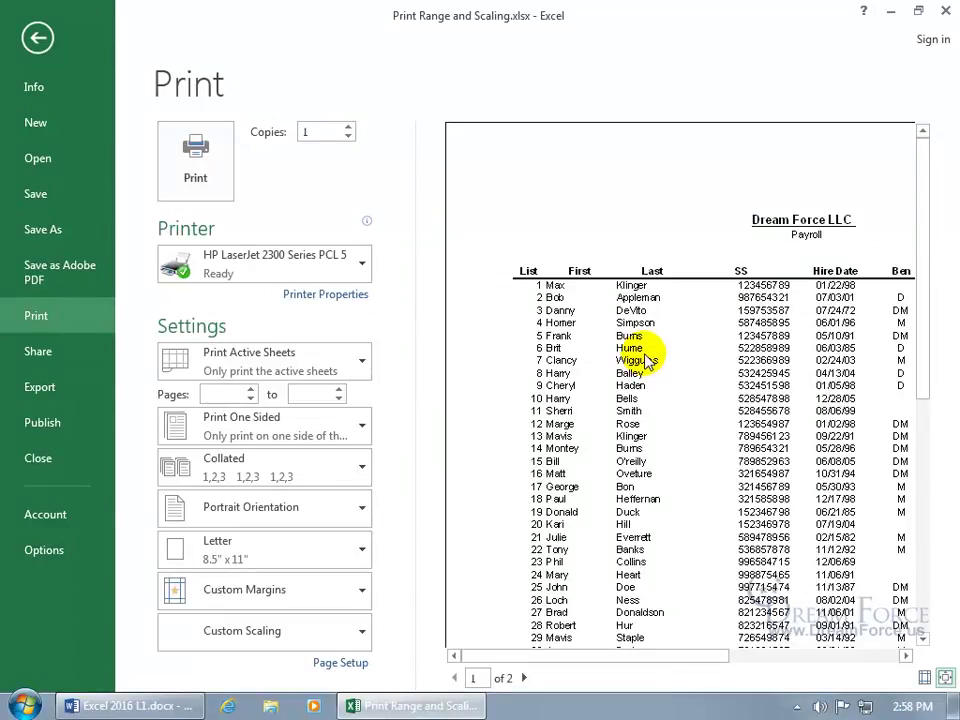
{"action": "left_click", "coordinate": [523, 678]}
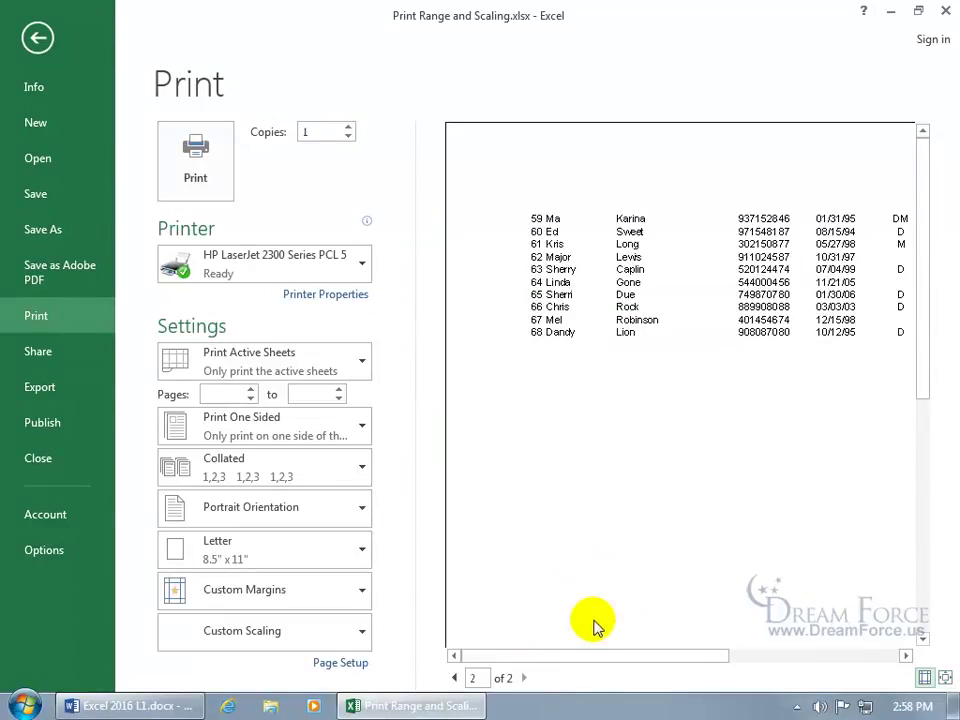
{"action": "left_click", "coordinate": [943, 677]}
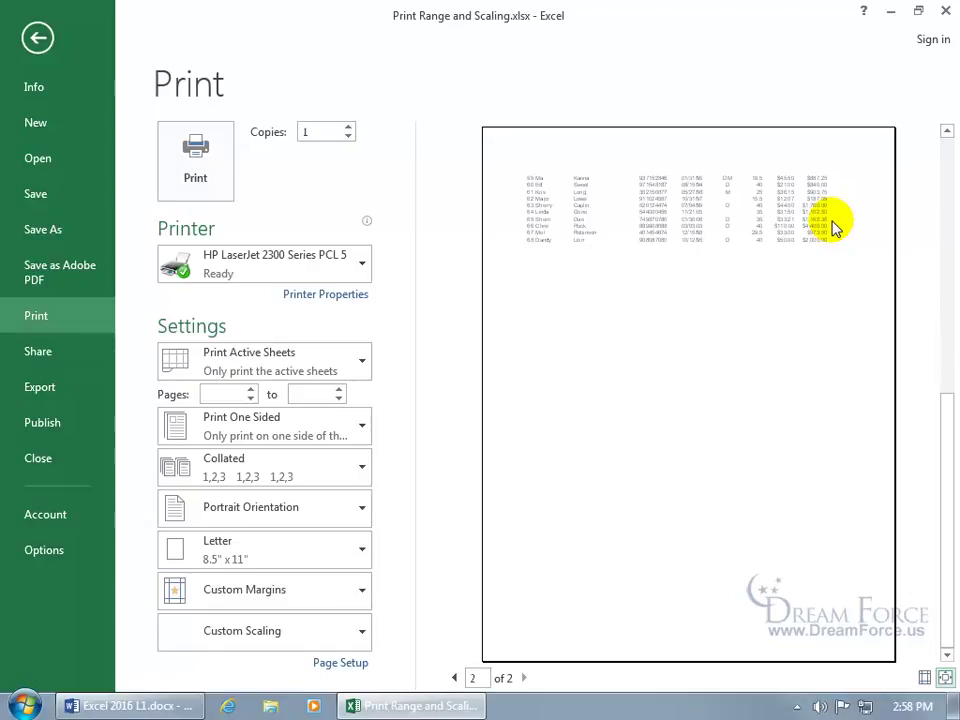
{"action": "left_click", "coordinate": [38, 38]}
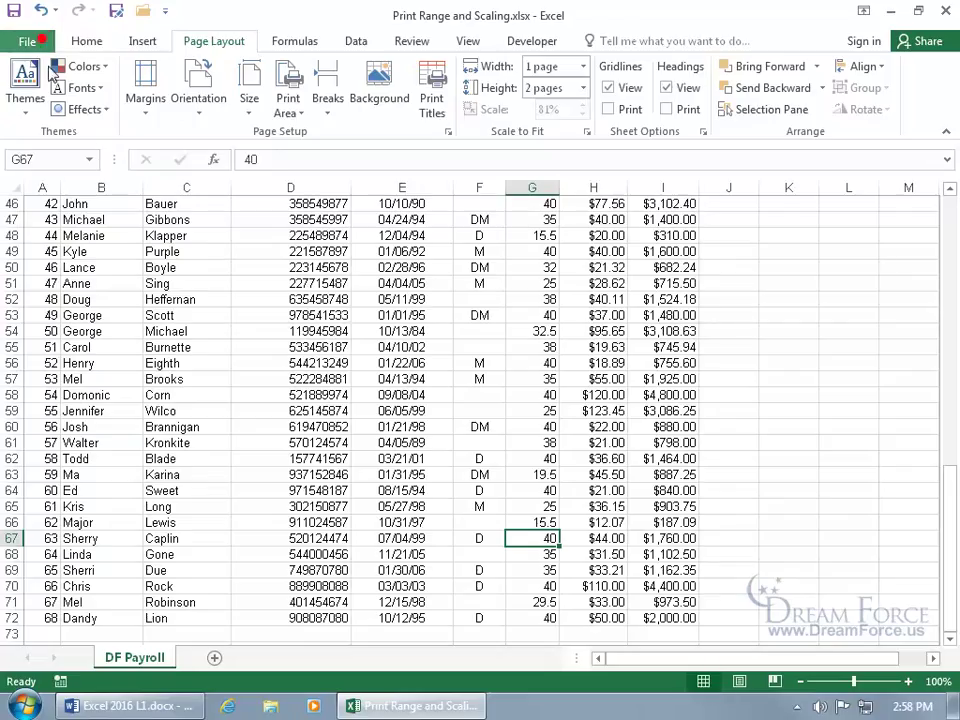
Set both the print width and the print height to Automatic
{"action": "left_click", "coordinate": [584, 67]}
{"action": "left_click", "coordinate": [575, 90]}
{"action": "left_click", "coordinate": [583, 88]}
{"action": "left_click", "coordinate": [580, 107]}
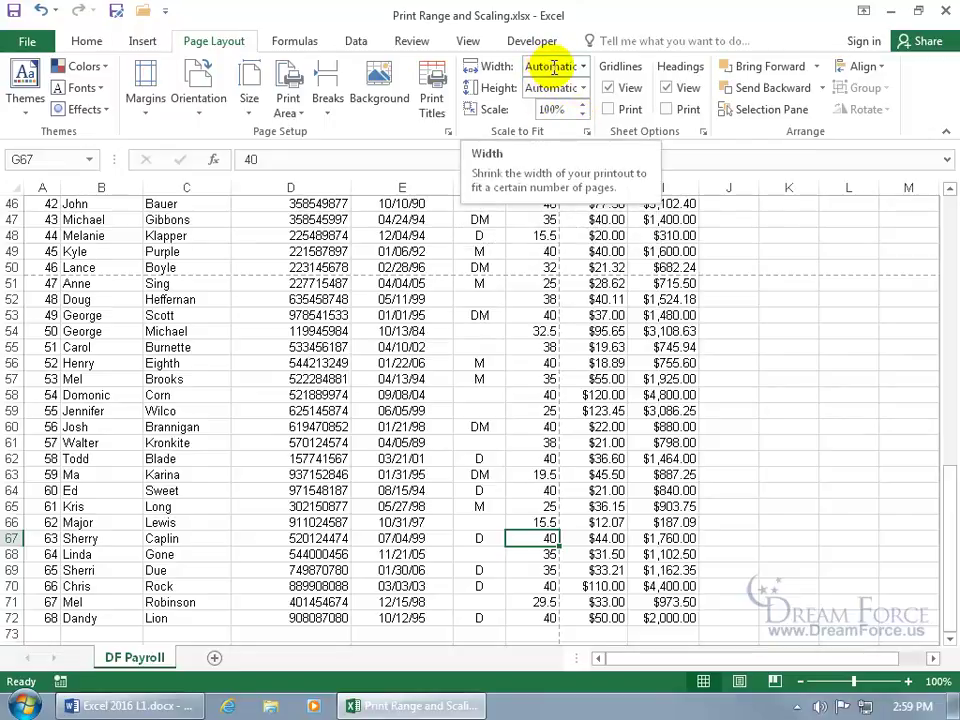
Enlarge the sheet's print scale to 125%
{"action": "left_click", "coordinate": [583, 105]}
{"action": "left_click", "coordinate": [583, 105]}
{"action": "left_click", "coordinate": [583, 105]}
{"action": "left_click", "coordinate": [583, 104]}
{"action": "left_click", "coordinate": [583, 104]}
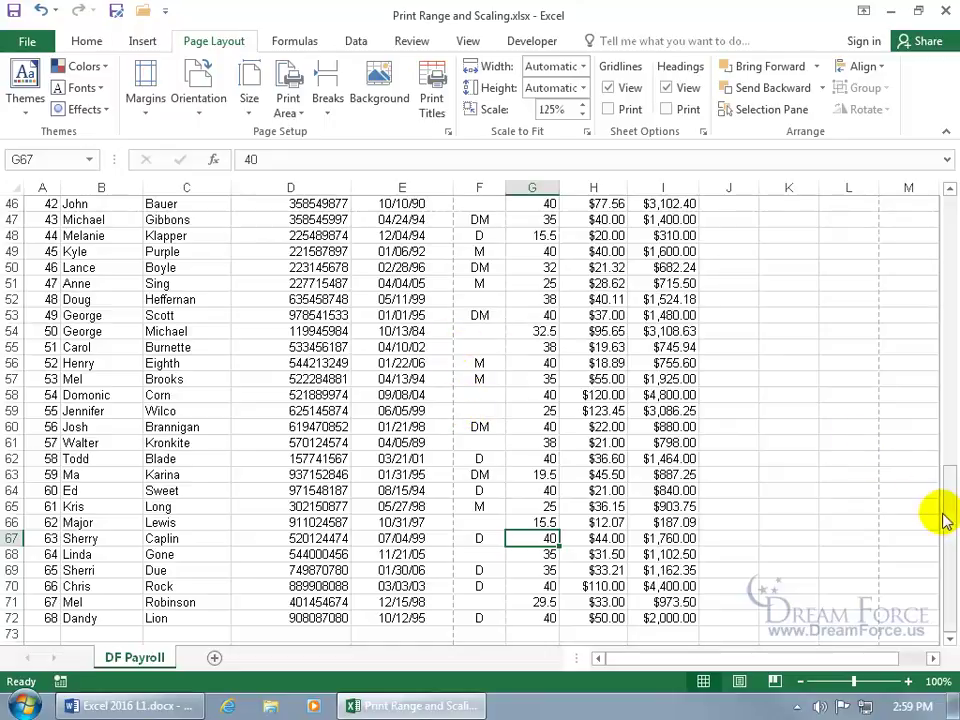
Go back to the start of the payroll list, preview the enlarged first page zoomed in, and return to the sheet
{"action": "left_click_drag", "start_coordinate": [948, 513], "coordinate": [950, 243]}
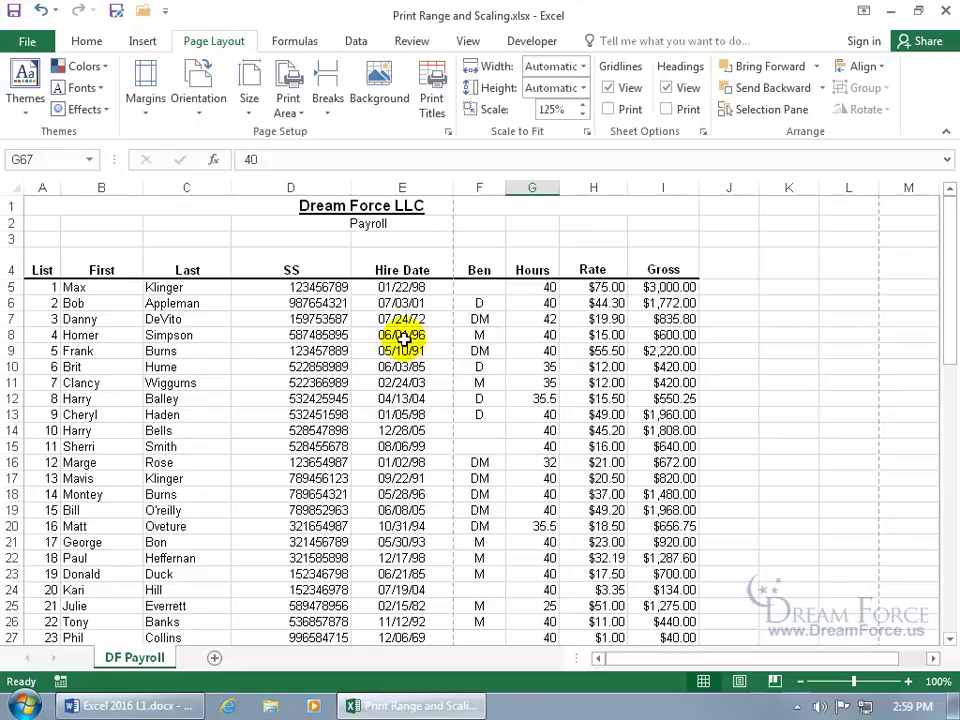
{"action": "left_click", "coordinate": [27, 41]}
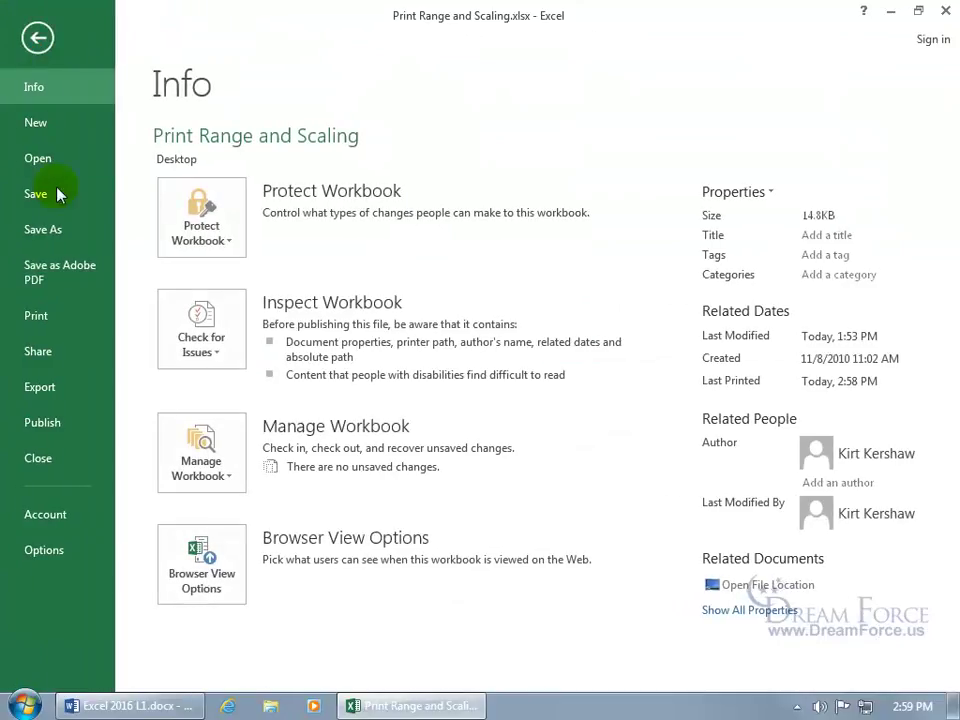
{"action": "left_click", "coordinate": [47, 315]}
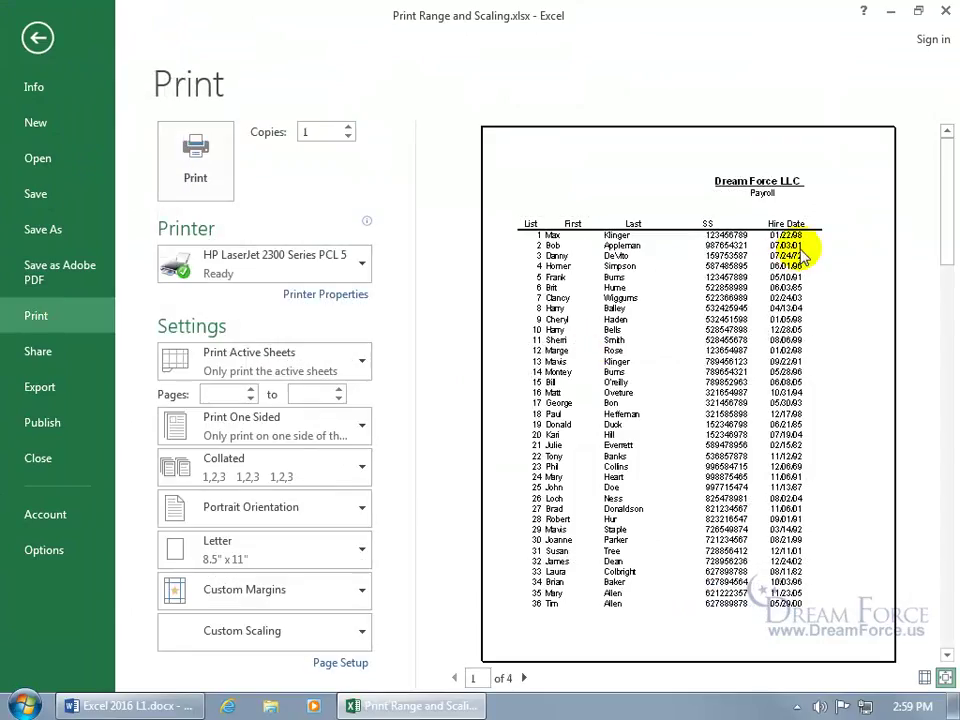
{"action": "left_click", "coordinate": [945, 677]}
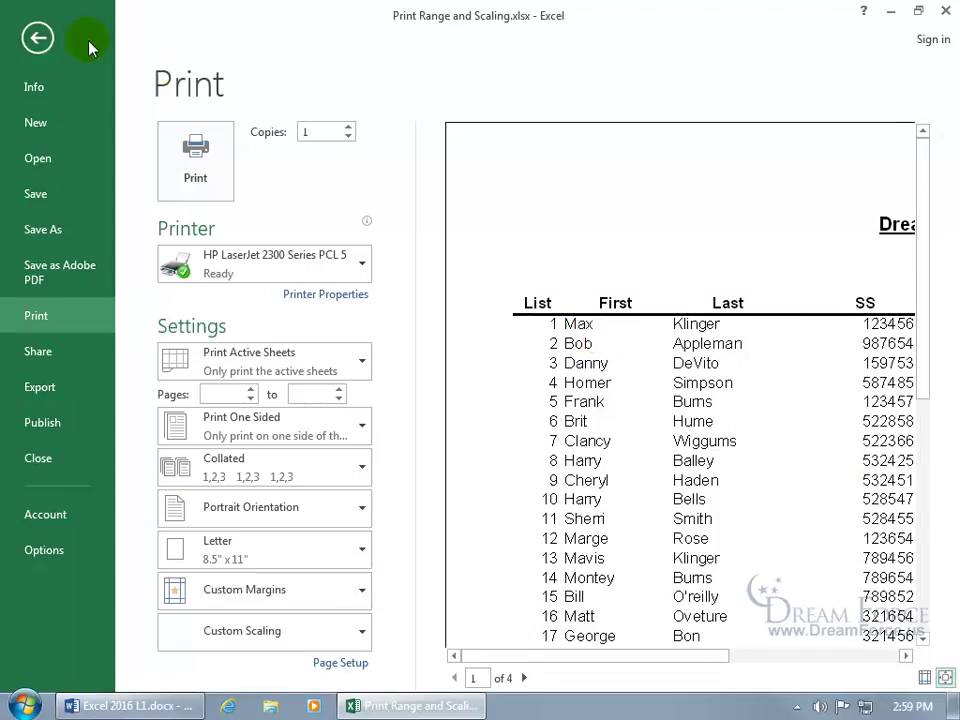
{"action": "left_click", "coordinate": [42, 37]}
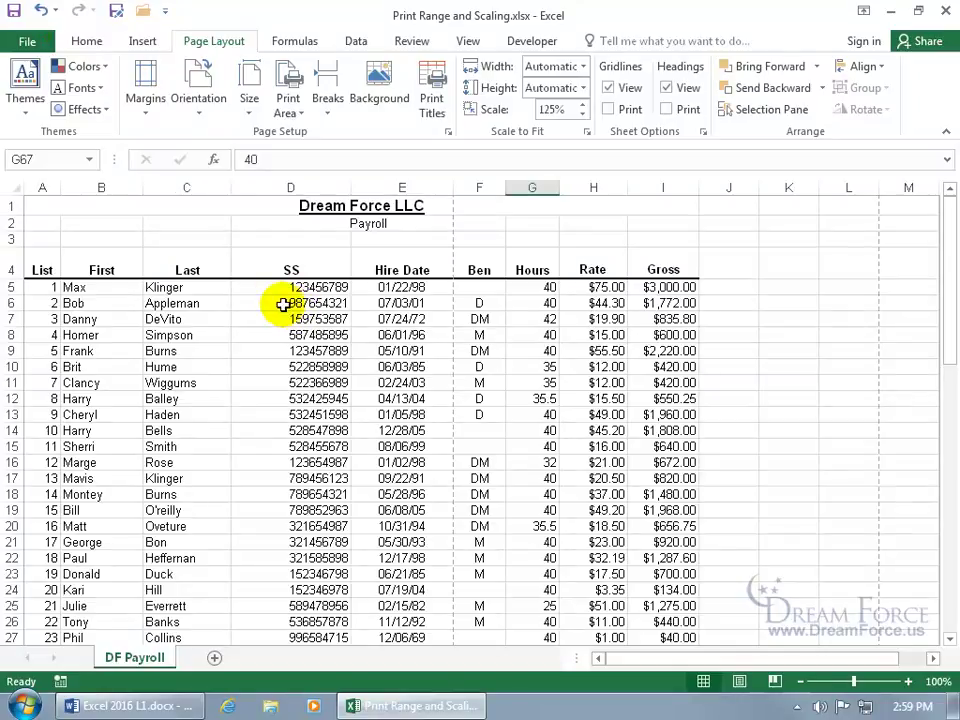
{"action": "left_click", "coordinate": [282, 304]}
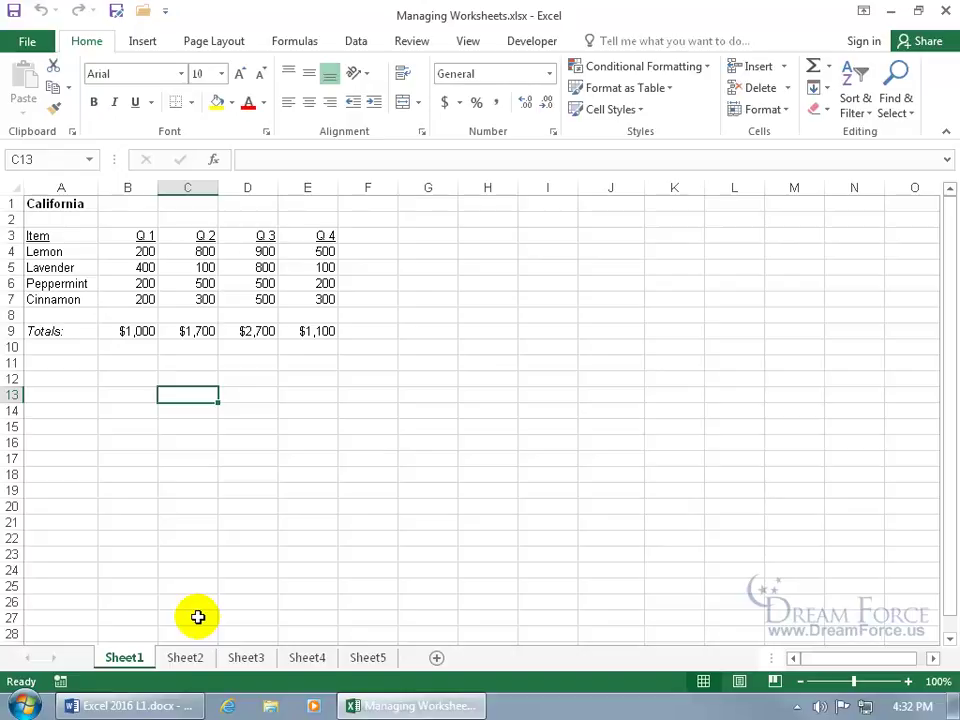
Look through Sheet2 and Sheet3 in the Managing Worksheets workbook, and rename Sheet3 as New York
{"action": "left_click", "coordinate": [190, 658]}
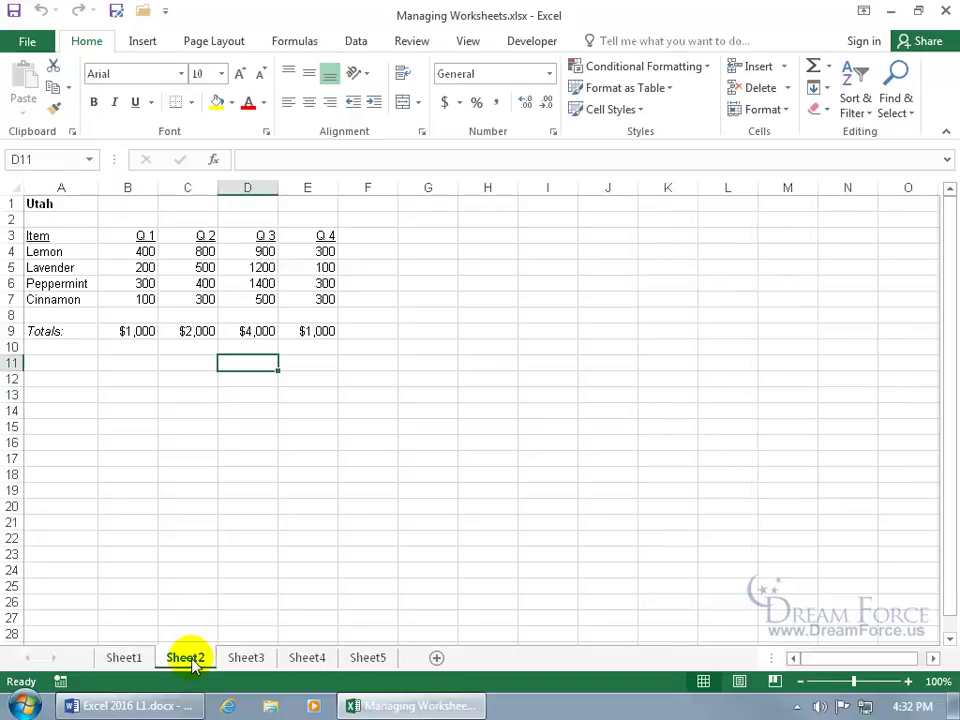
{"action": "left_click", "coordinate": [246, 657]}
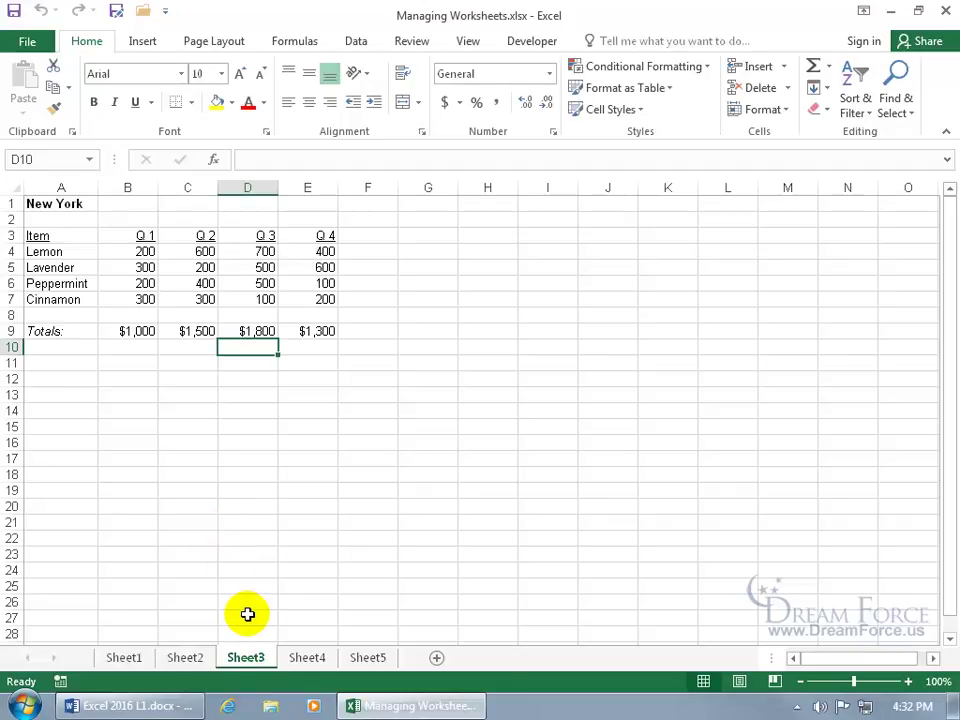
{"action": "right_click", "coordinate": [249, 659]}
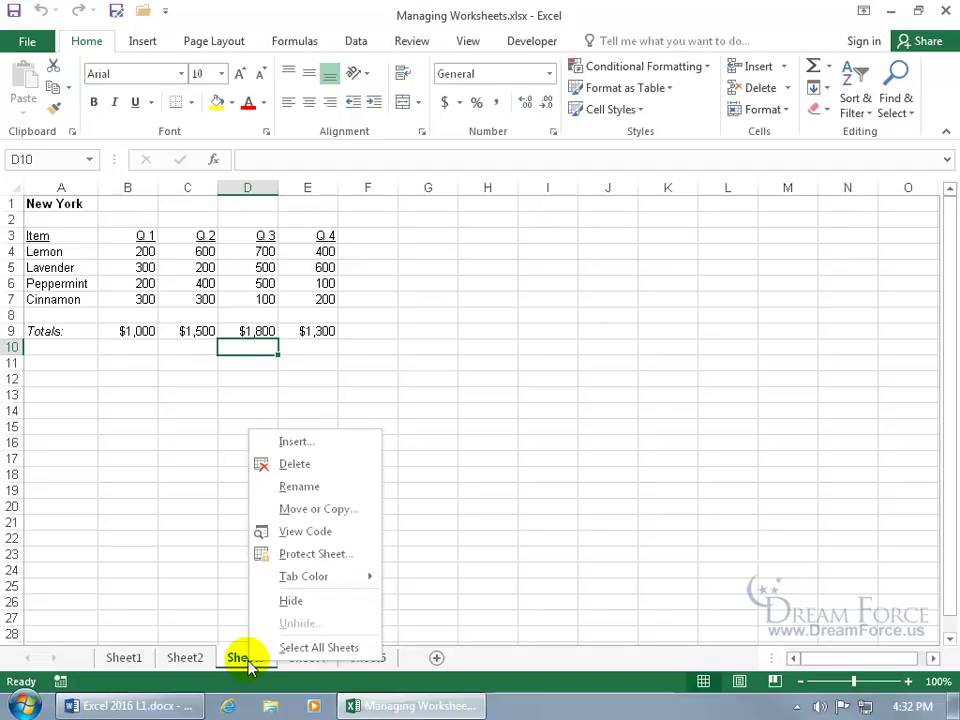
{"action": "left_click", "coordinate": [256, 487]}
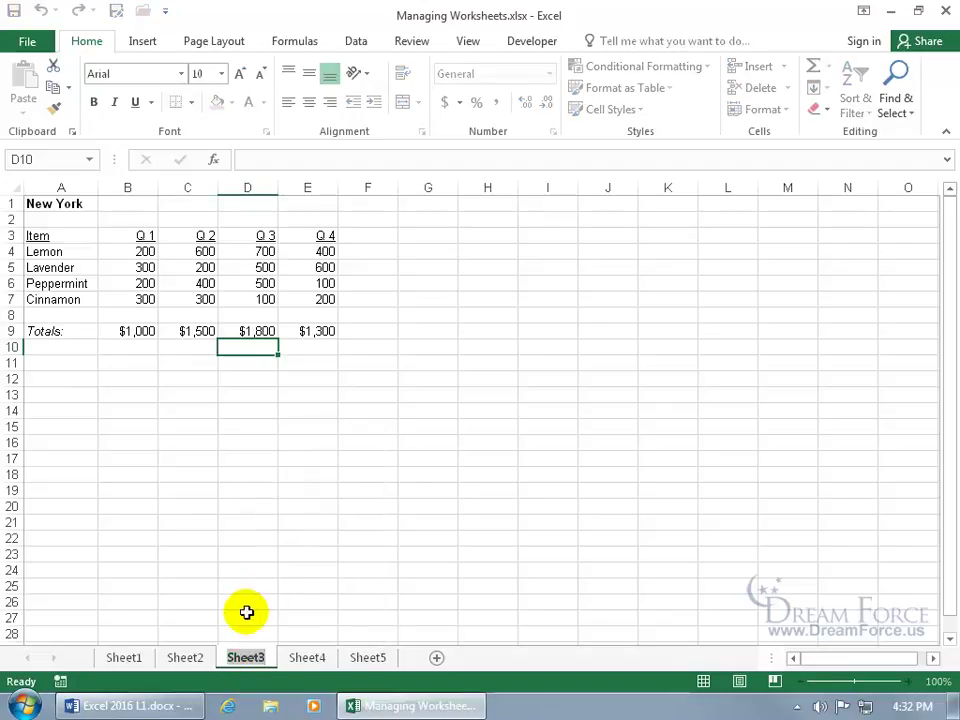
{"action": "type", "text": "New York"}
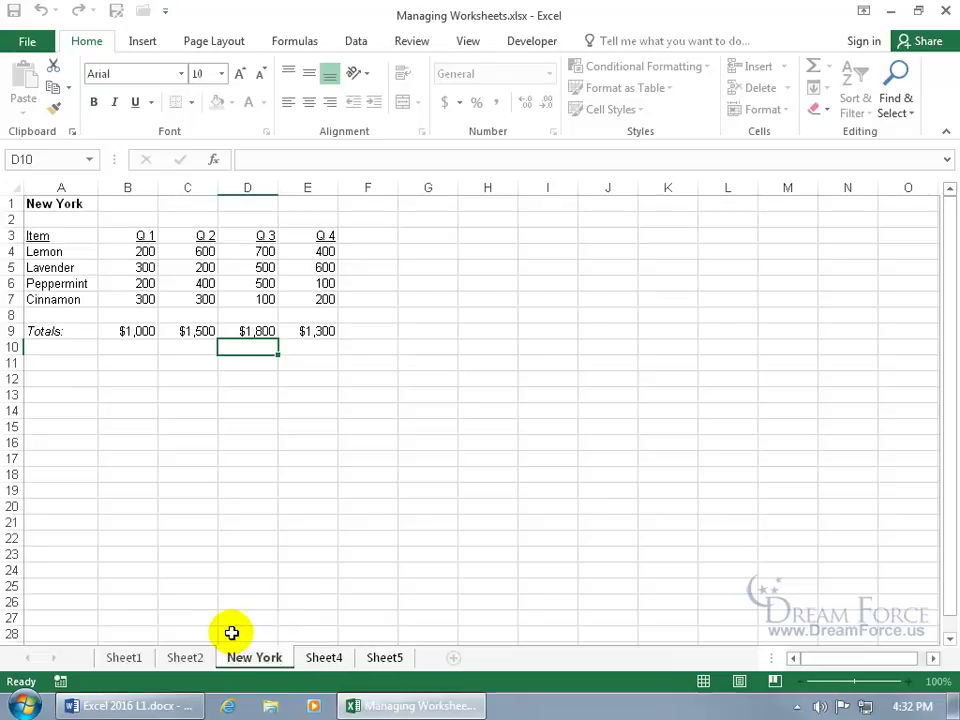
{"action": "key", "text": "Return"}
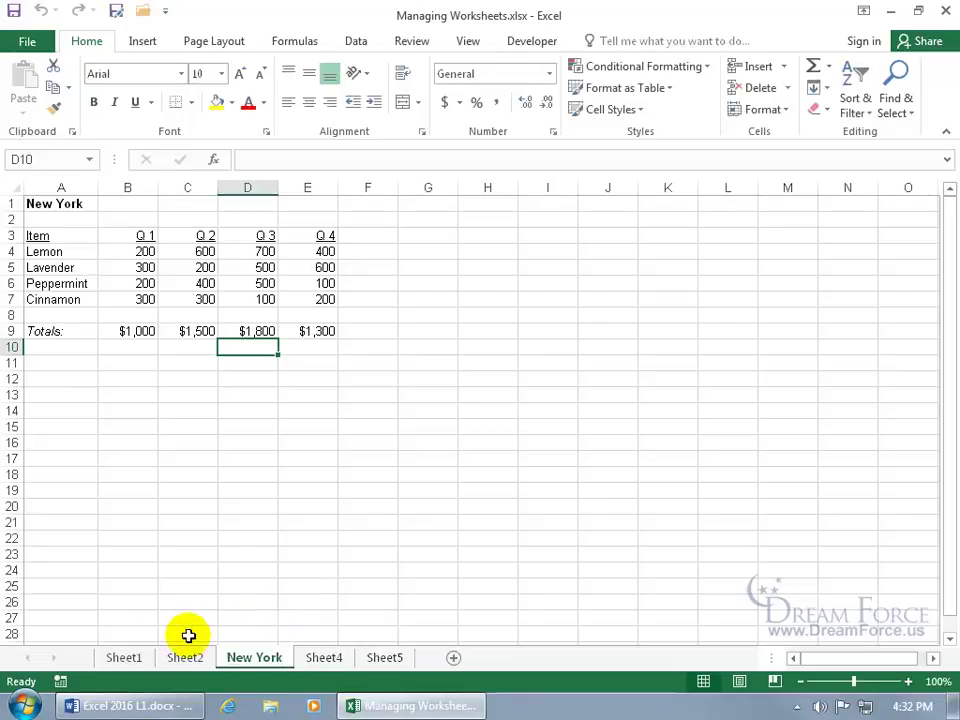
Rename Sheet1 as California and Sheet2 as Utah
{"action": "left_click", "coordinate": [128, 660]}
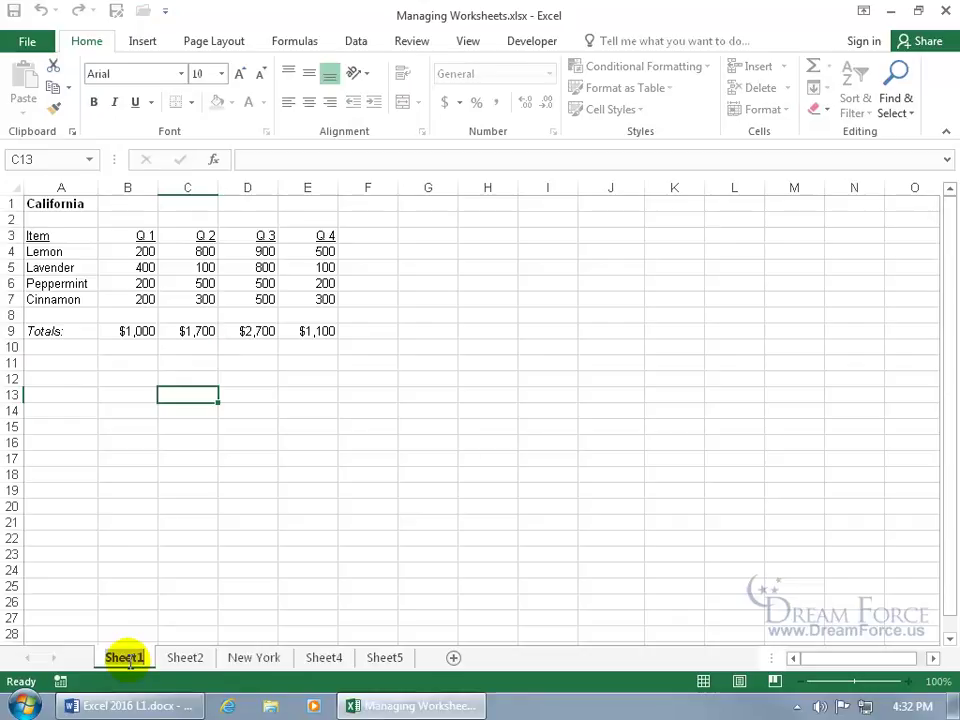
{"action": "type", "text": "California"}
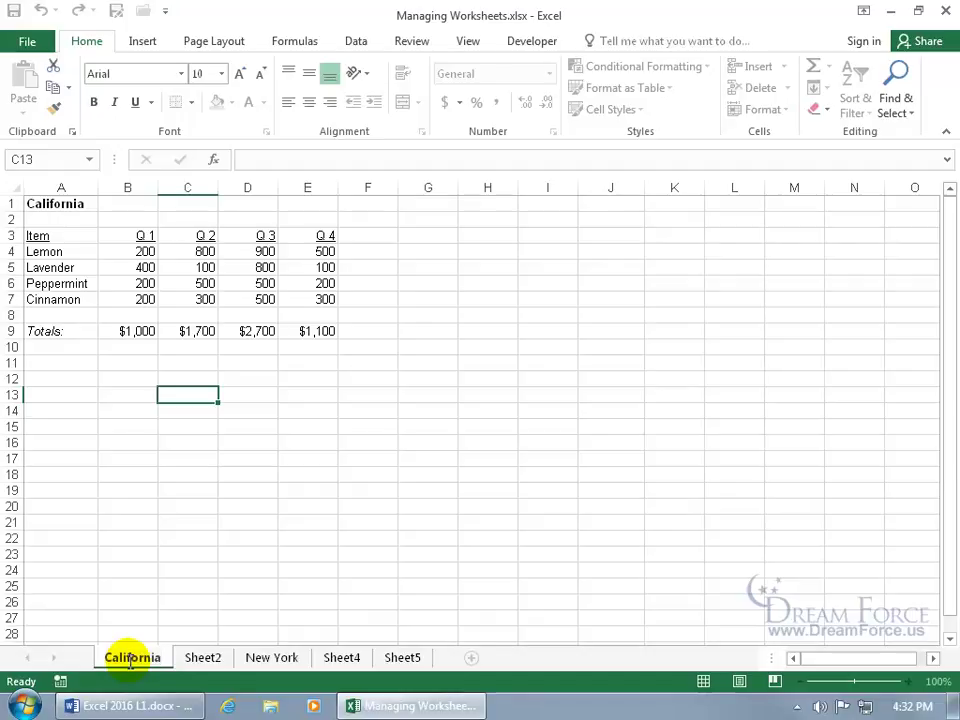
{"action": "left_click", "coordinate": [203, 660]}
{"action": "double_click", "coordinate": [198, 659]}
{"action": "type", "text": "Utah"}
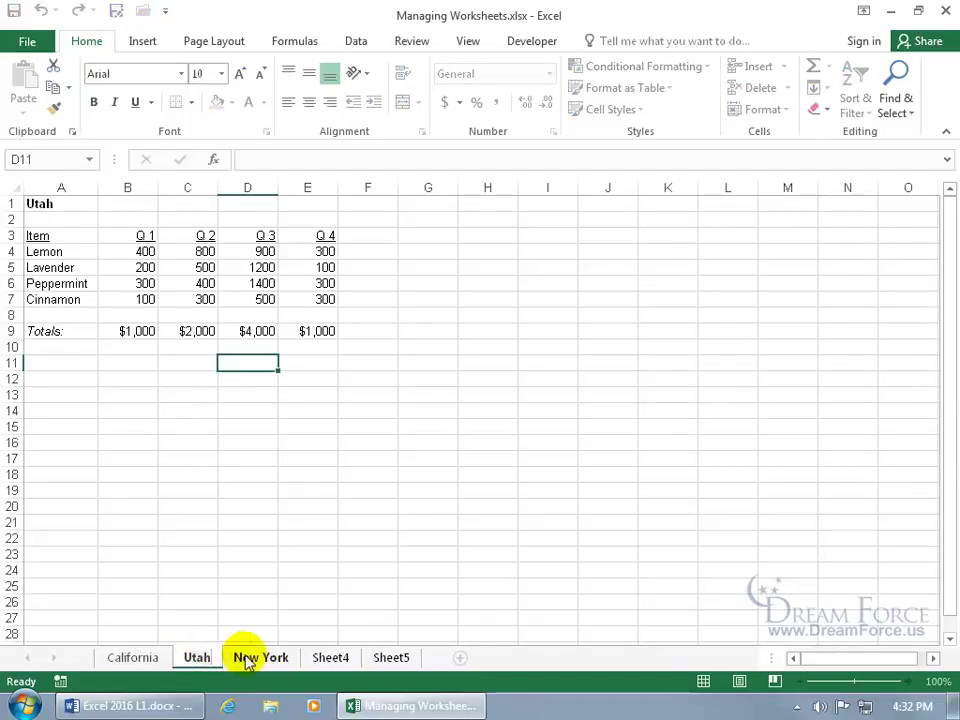
Rename Sheet4 as Arizona and Sheet5 as Summary
{"action": "left_click", "coordinate": [329, 657]}
{"action": "double_click", "coordinate": [328, 657]}
{"action": "type", "text": "Arizona"}
{"action": "left_click", "coordinate": [400, 657]}
{"action": "double_click", "coordinate": [403, 657]}
{"action": "type", "text": "Summary"}
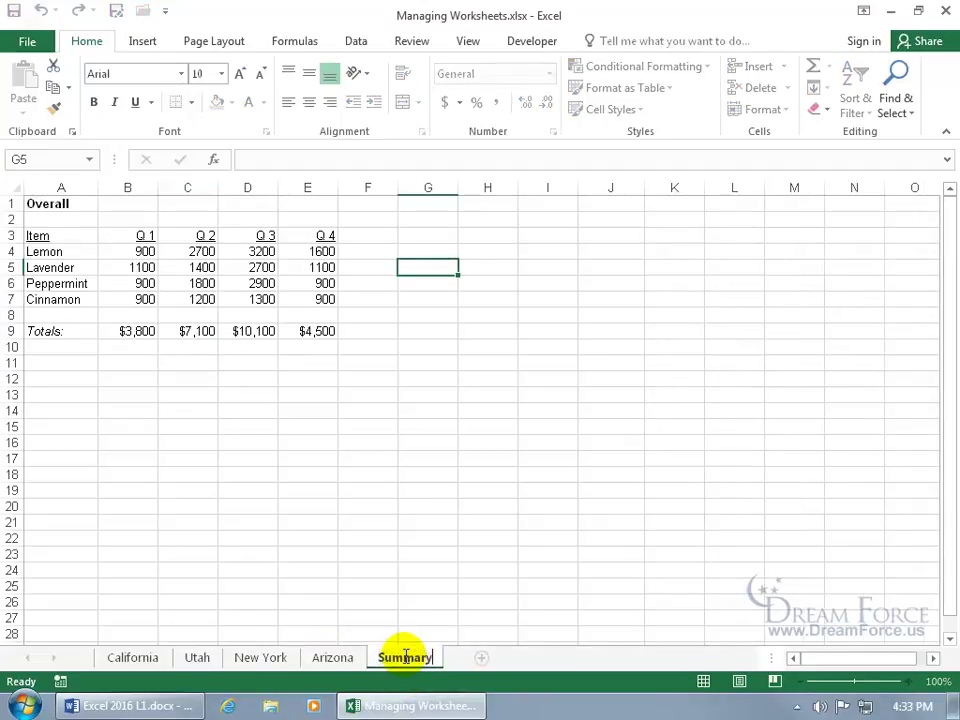
{"action": "key", "text": "Return"}
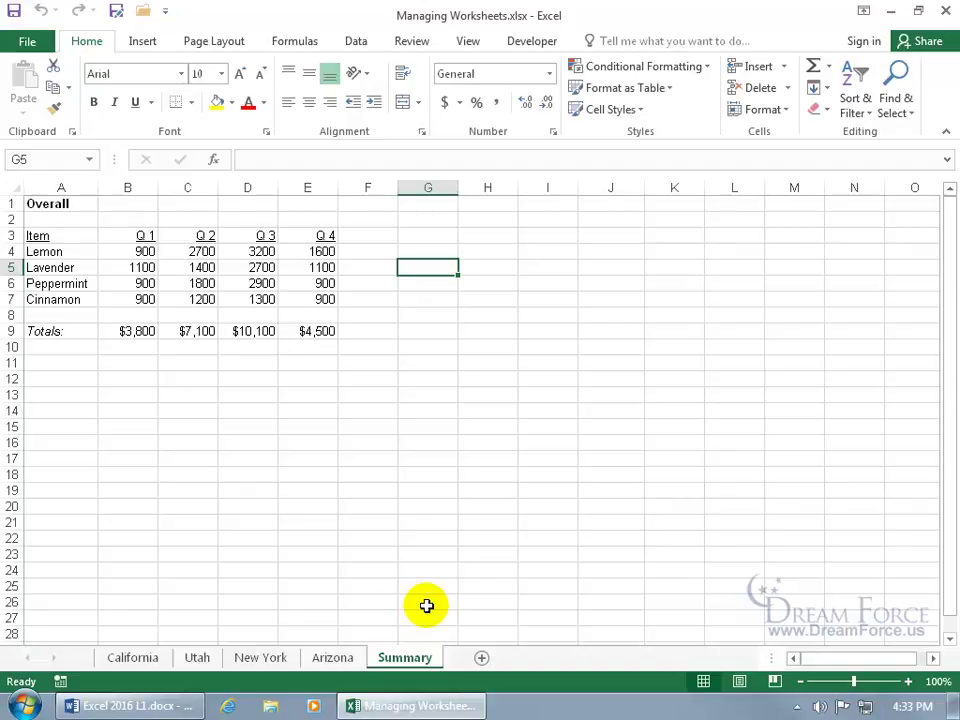
Color the Arizona sheet tab light red, check it from the Summary sheet, and return to Arizona
{"action": "right_click", "coordinate": [332, 656]}
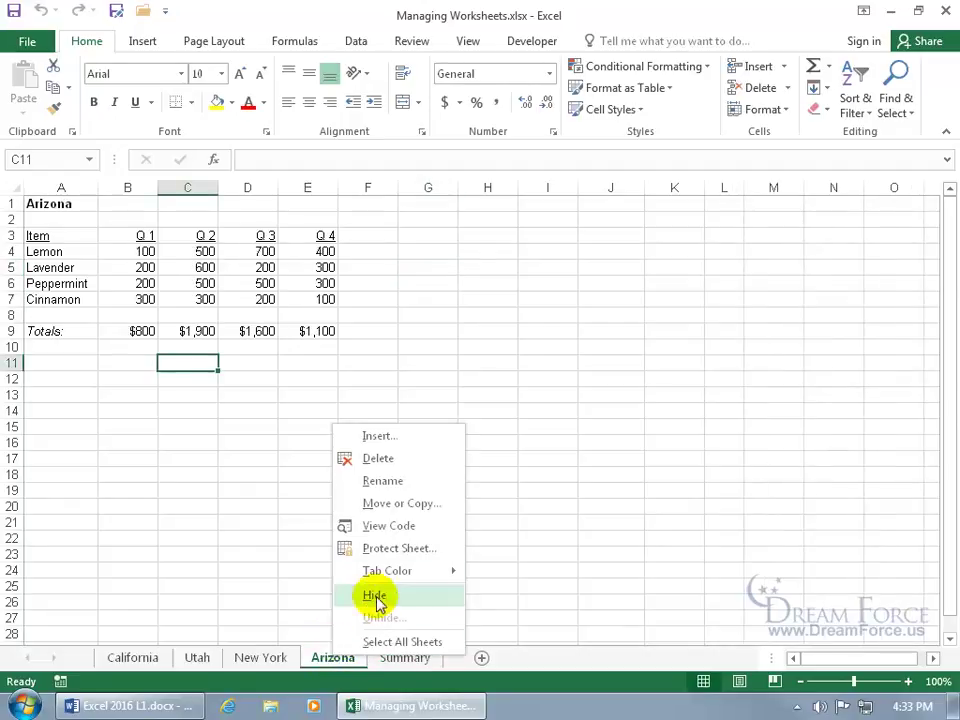
{"action": "mouse_move", "coordinate": [392, 575]}
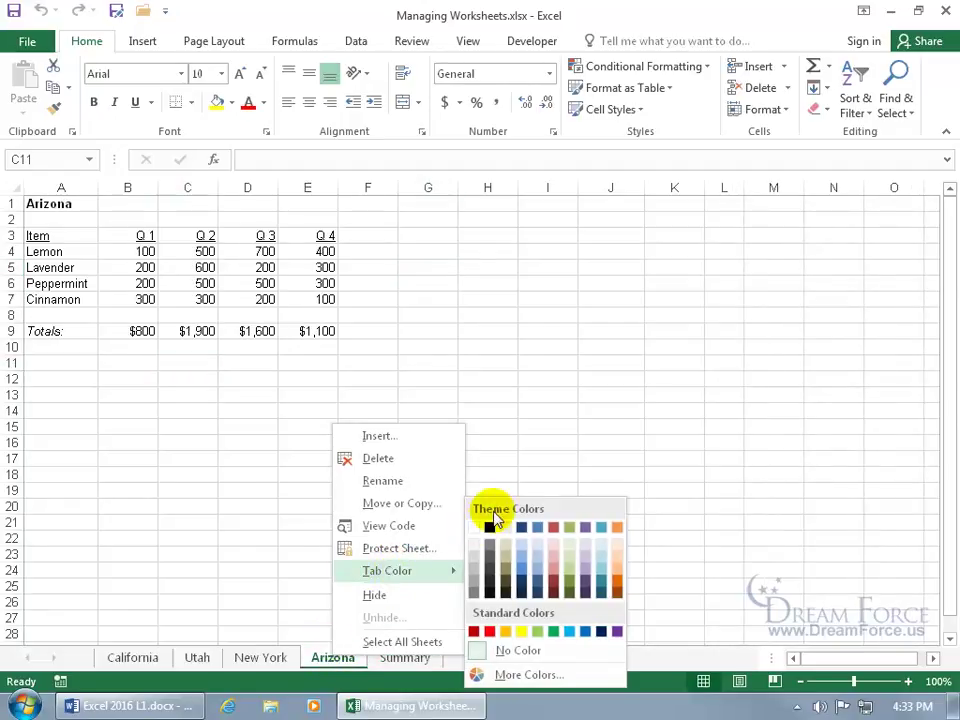
{"action": "left_click", "coordinate": [556, 573]}
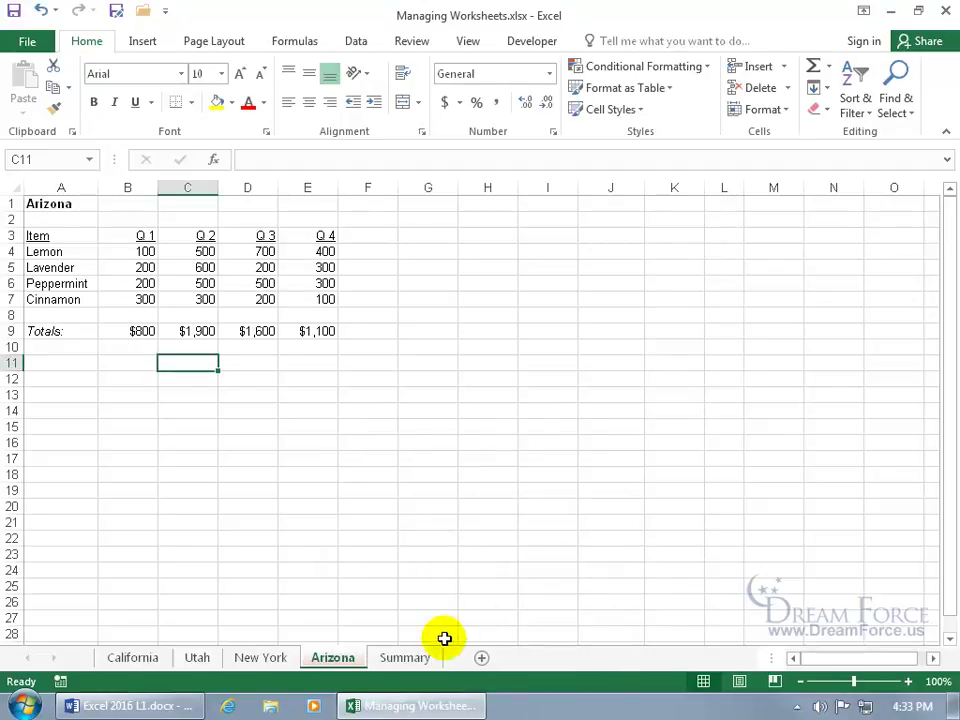
{"action": "left_click", "coordinate": [413, 664]}
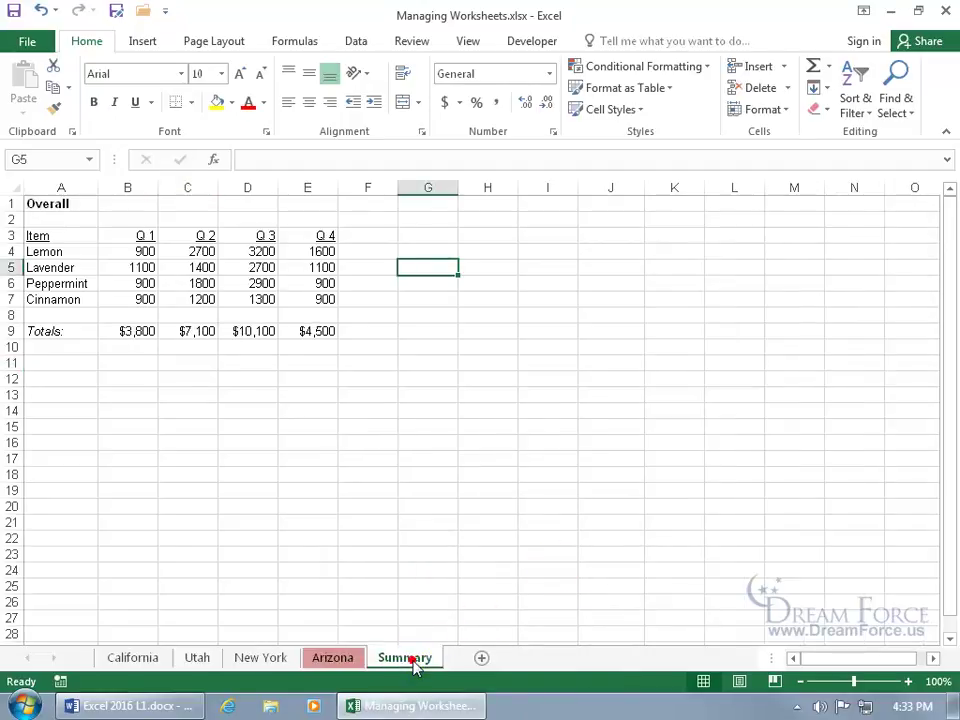
{"action": "left_click", "coordinate": [350, 666]}
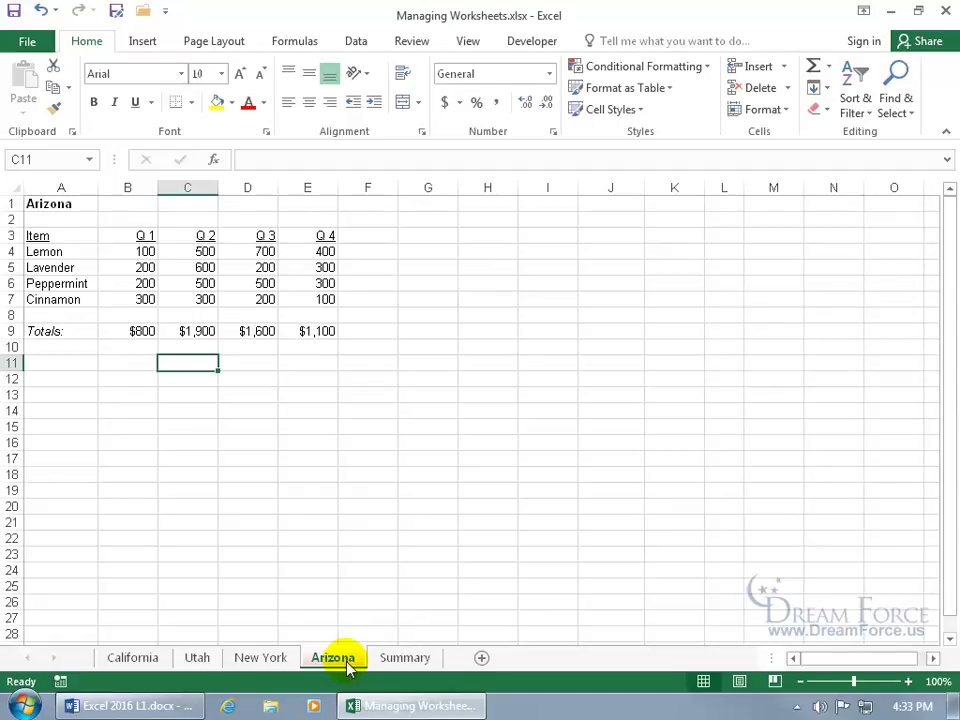
Group the nonadjacent California and New York sheets, and ungroup them by switching to Arizona
{"action": "left_click", "coordinate": [158, 664], "text": "shift"}
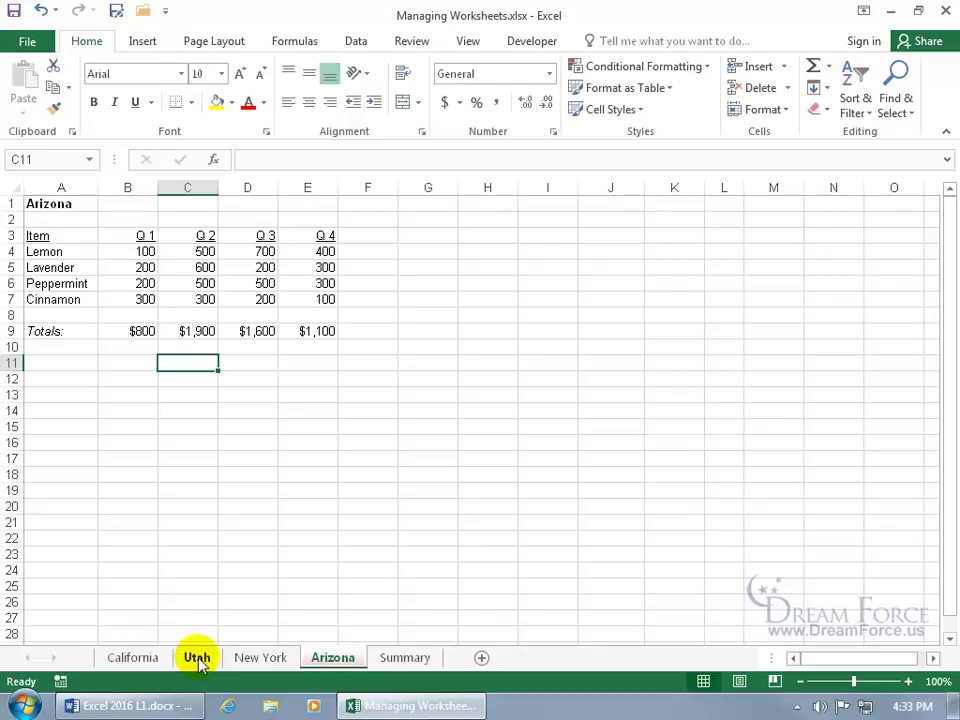
{"action": "left_click", "coordinate": [130, 663]}
{"action": "left_click", "coordinate": [256, 661], "text": "shift"}
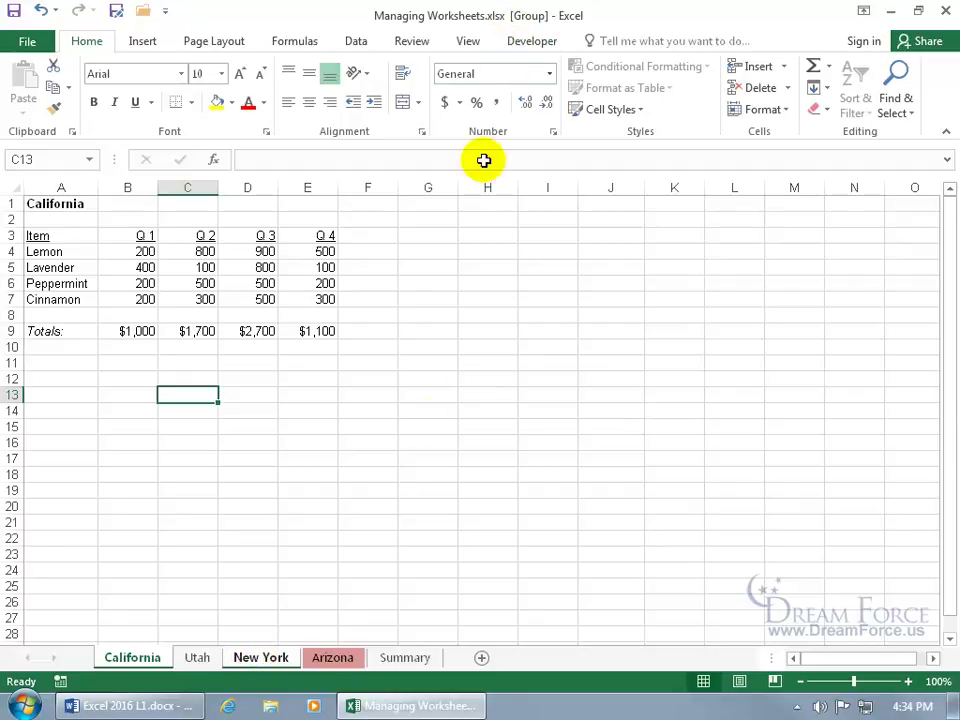
{"action": "left_click", "coordinate": [338, 664]}
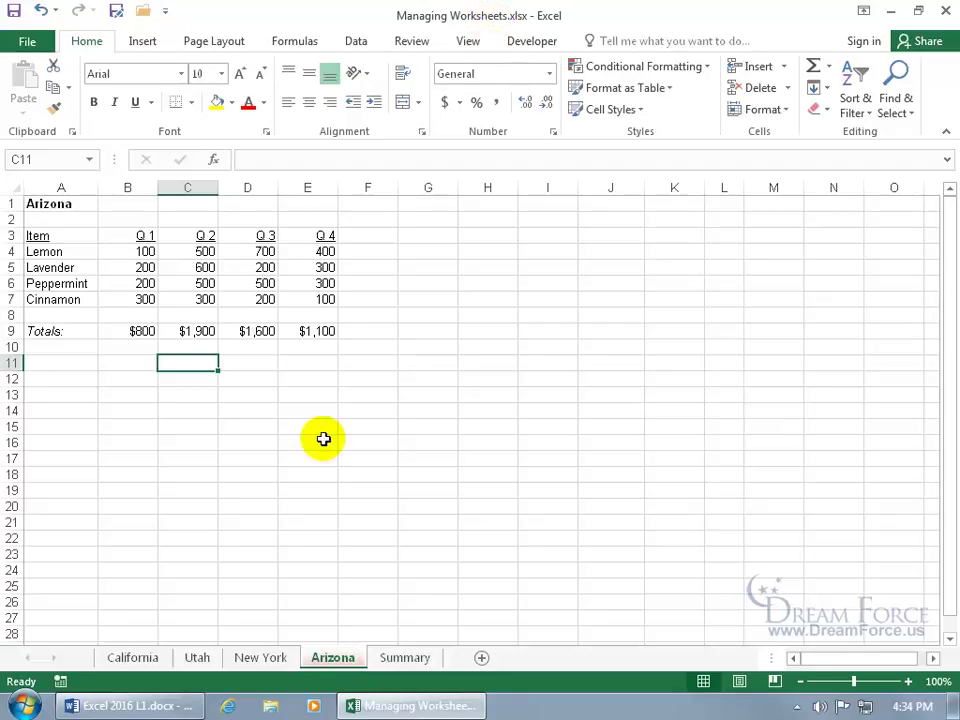
Group the California and New York sheets, color their tabs blue, and switch to Arizona to check the color
{"action": "left_click", "coordinate": [133, 658]}
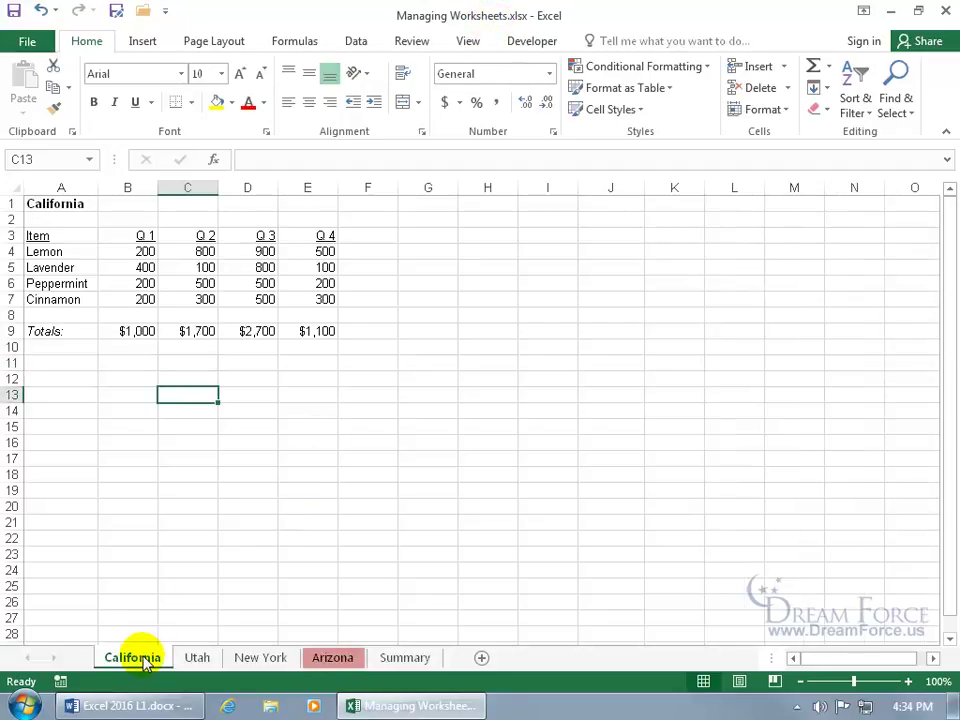
{"action": "left_click", "coordinate": [265, 659], "text": "ctrl"}
{"action": "right_click", "coordinate": [267, 658]}
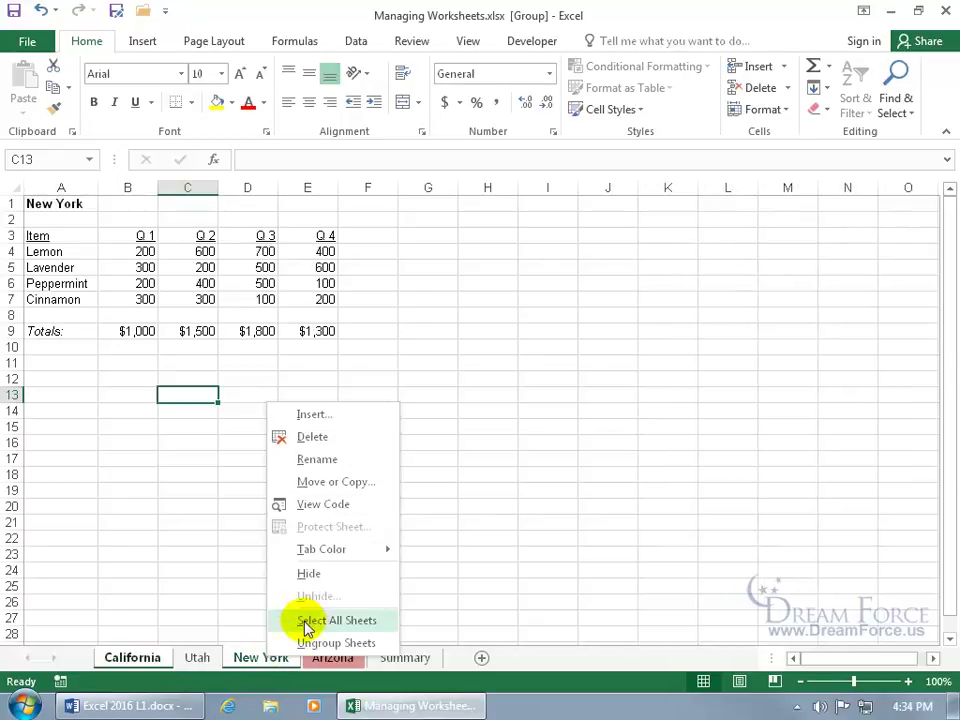
{"action": "mouse_move", "coordinate": [336, 553]}
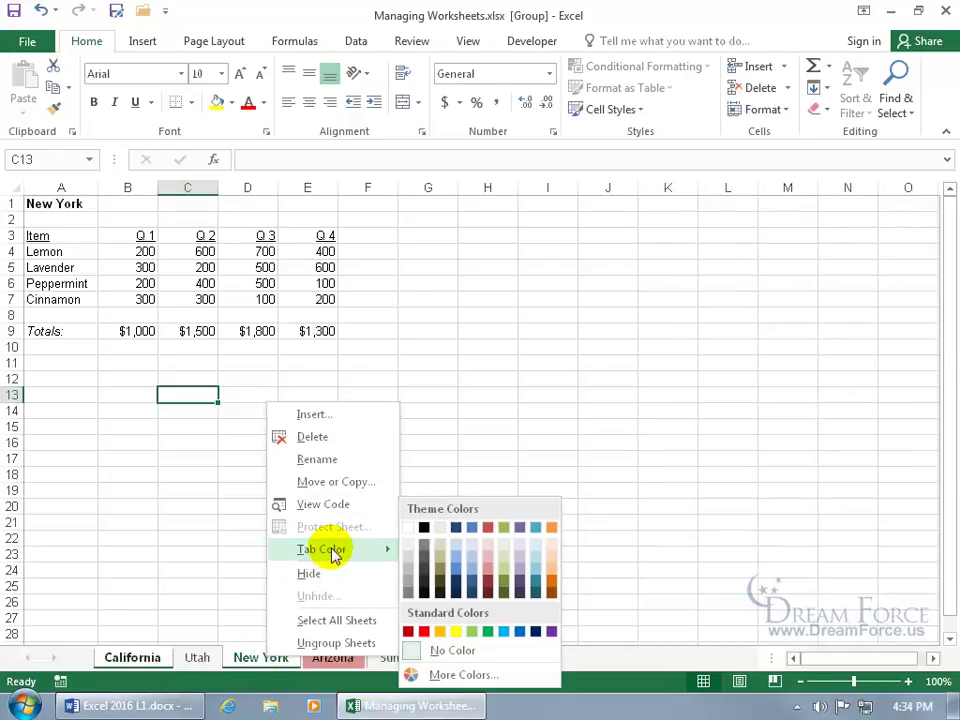
{"action": "left_click", "coordinate": [448, 570]}
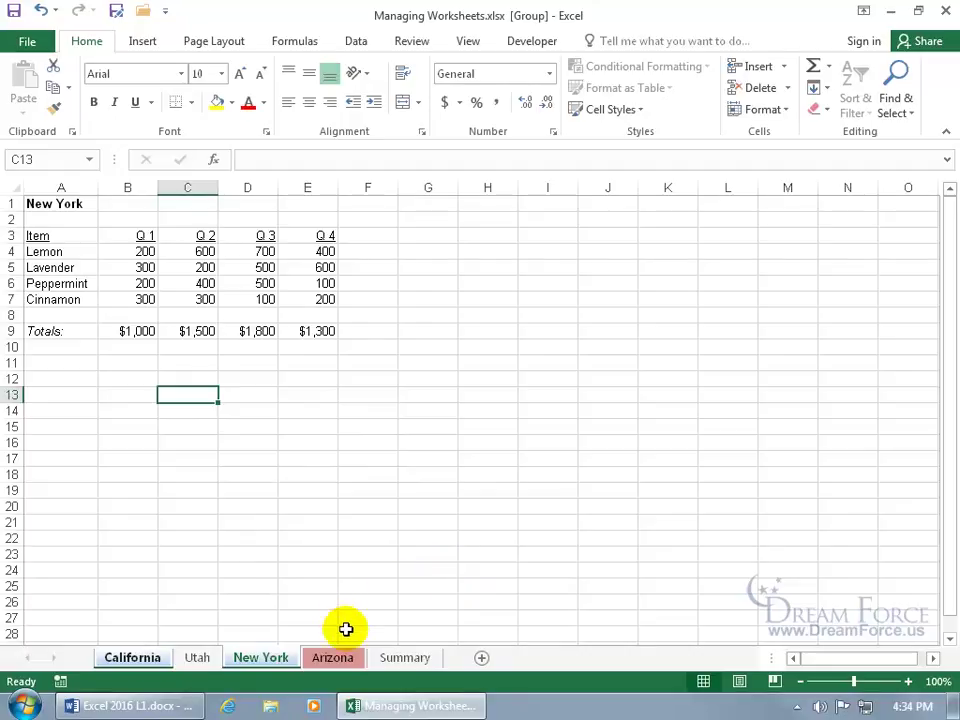
{"action": "left_click", "coordinate": [343, 659]}
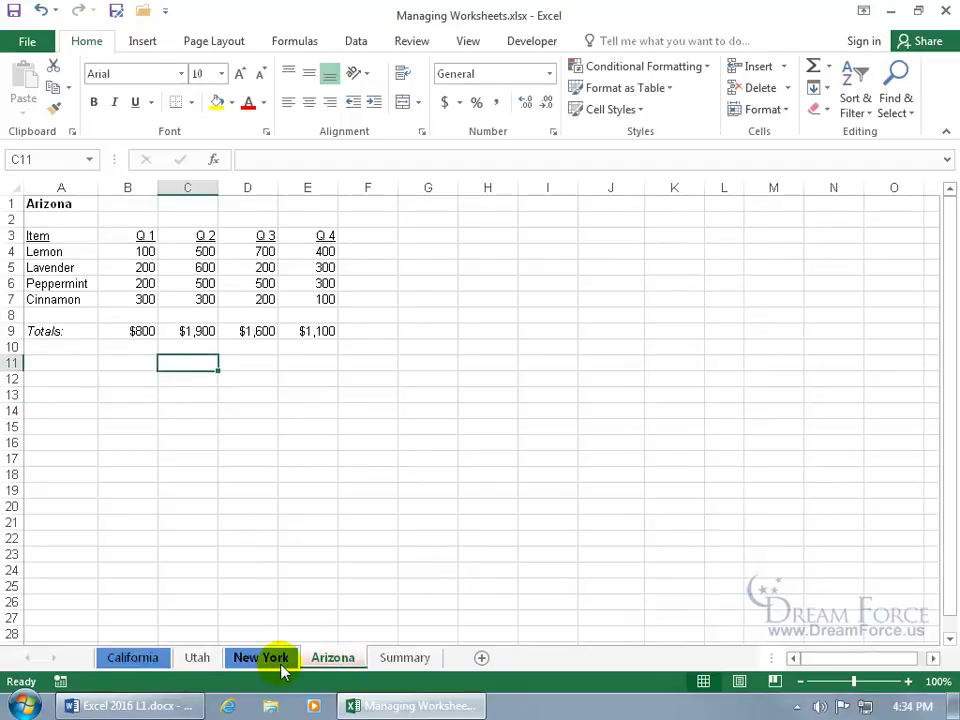
Group the sheets from California through Arizona, color their tabs the standard purple, and switch to Summary to ungroup them
{"action": "left_click", "coordinate": [145, 663]}
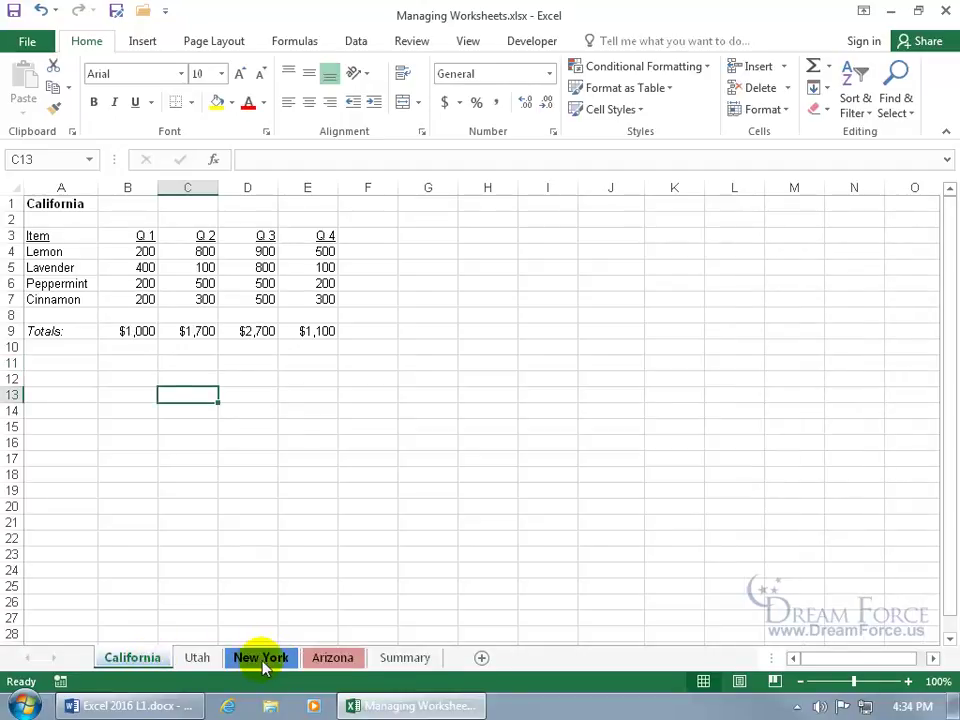
{"action": "left_click", "coordinate": [327, 663], "text": "shift"}
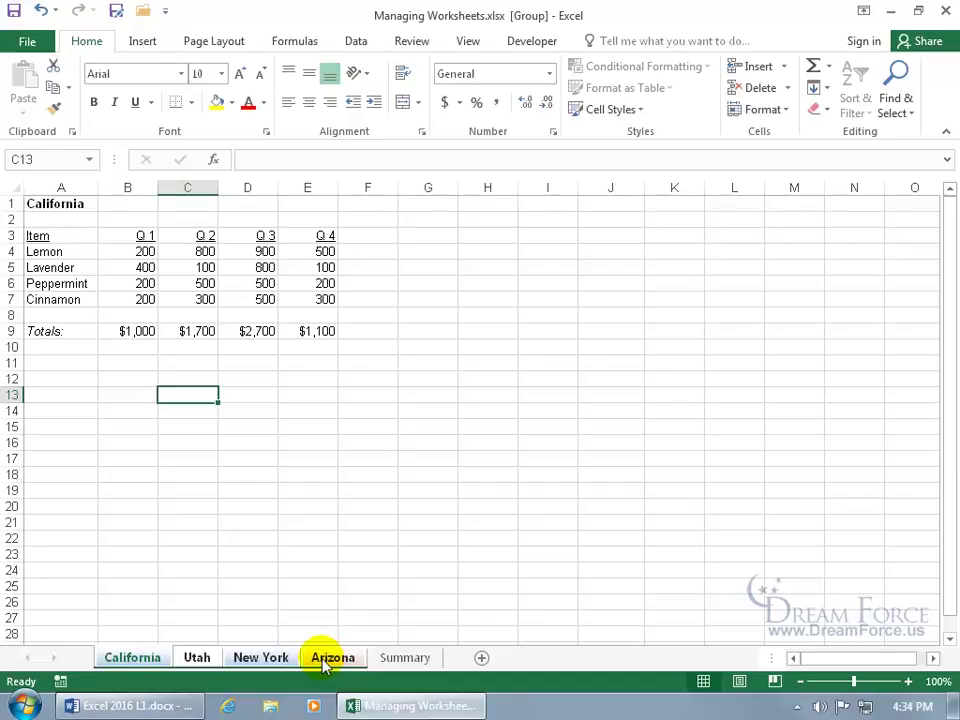
{"action": "right_click", "coordinate": [325, 665]}
{"action": "mouse_move", "coordinate": [386, 561]}
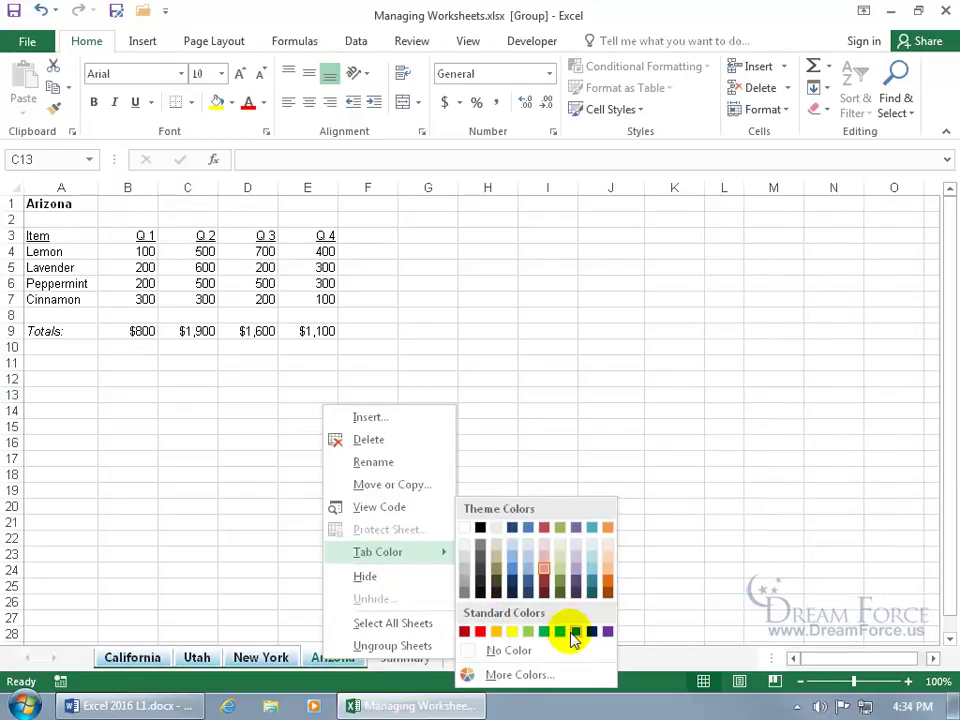
{"action": "left_click", "coordinate": [608, 631]}
{"action": "left_click", "coordinate": [392, 661]}
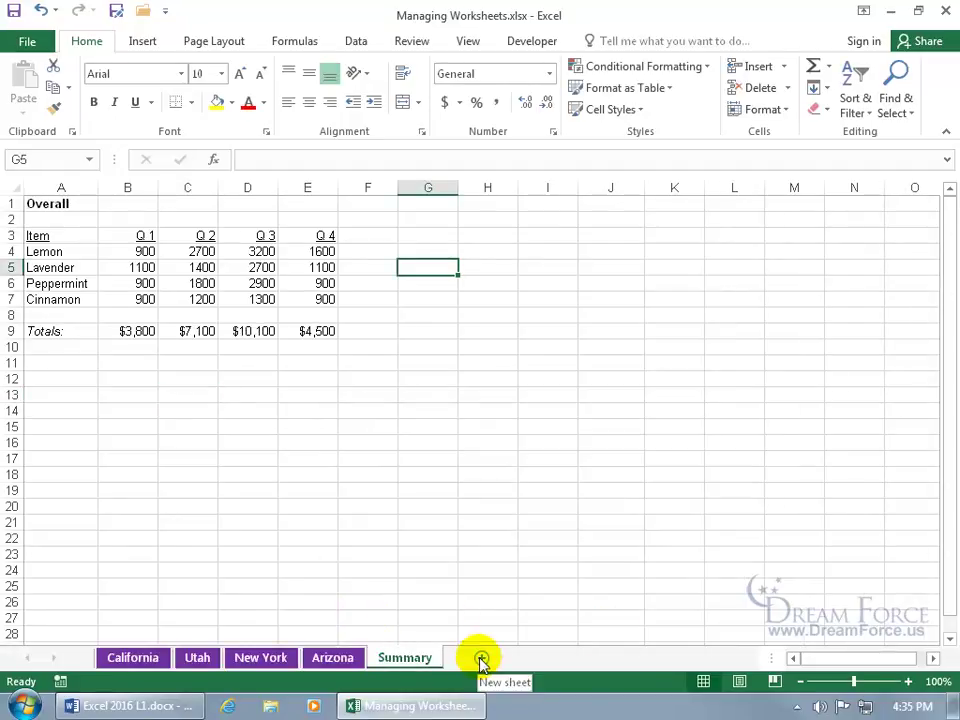
Insert a new blank sheet directly after the New York sheet
{"action": "left_click", "coordinate": [260, 659]}
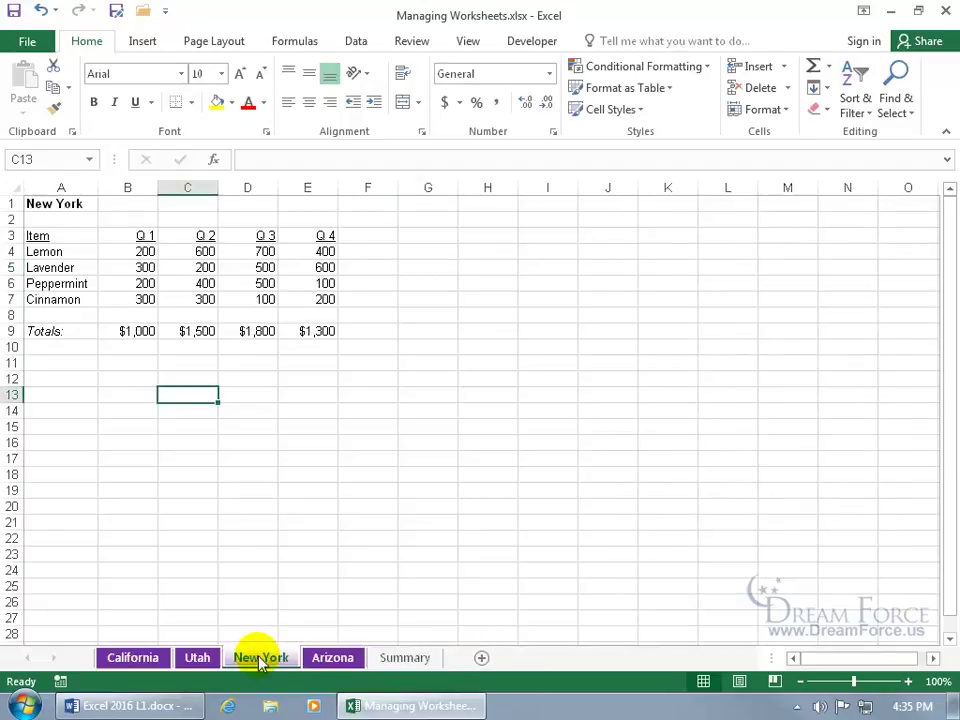
{"action": "left_click", "coordinate": [482, 659]}
{"action": "left_click", "coordinate": [332, 662]}
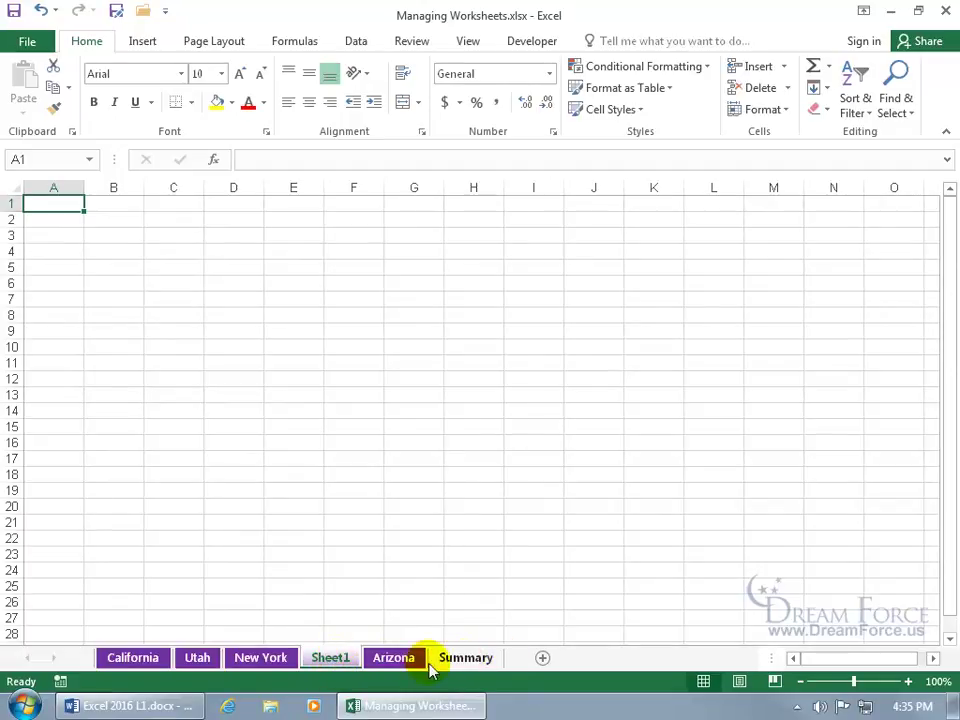
Insert a blank worksheet directly before the Utah sheet
{"action": "right_click", "coordinate": [196, 660]}
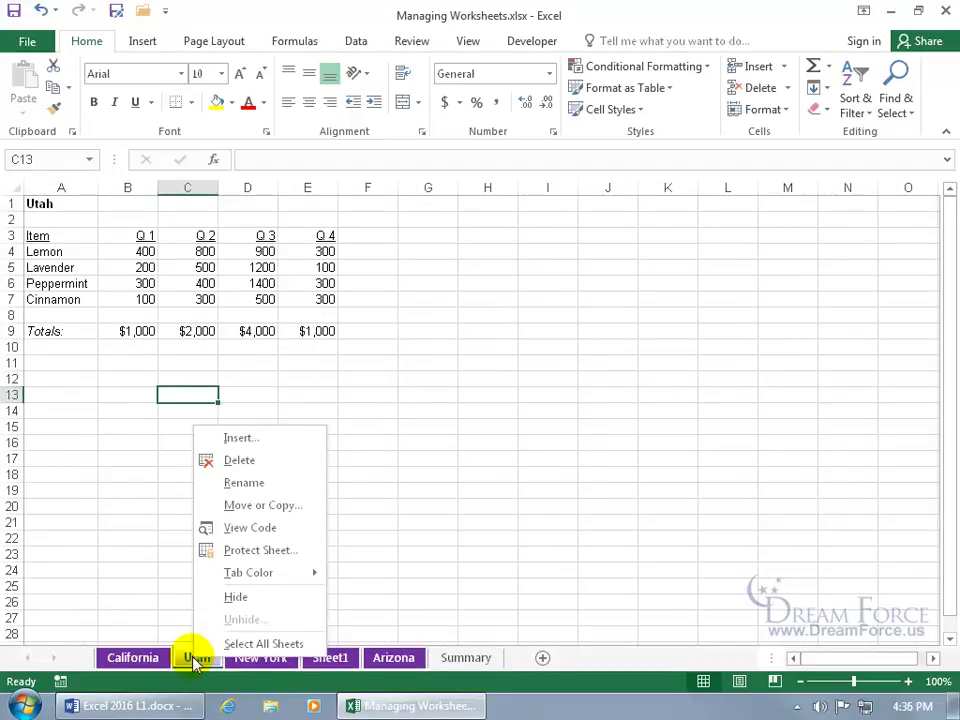
{"action": "left_click", "coordinate": [241, 438]}
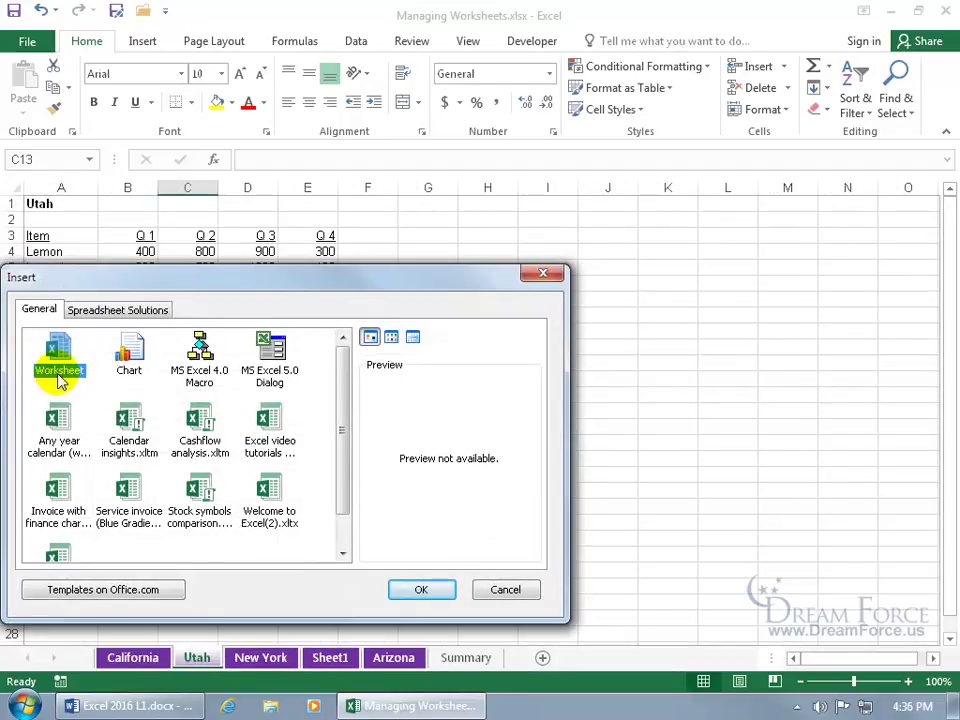
{"action": "left_click", "coordinate": [416, 582]}
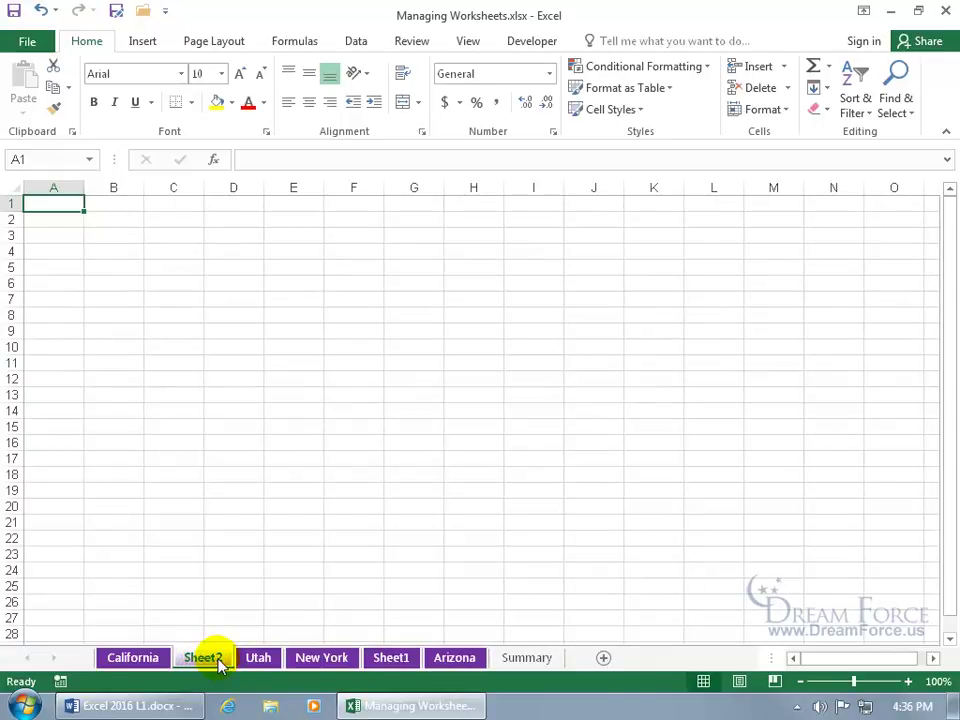
Delete the two blank worksheets Sheet1 and Sheet2 from the workbook
{"action": "right_click", "coordinate": [381, 659]}
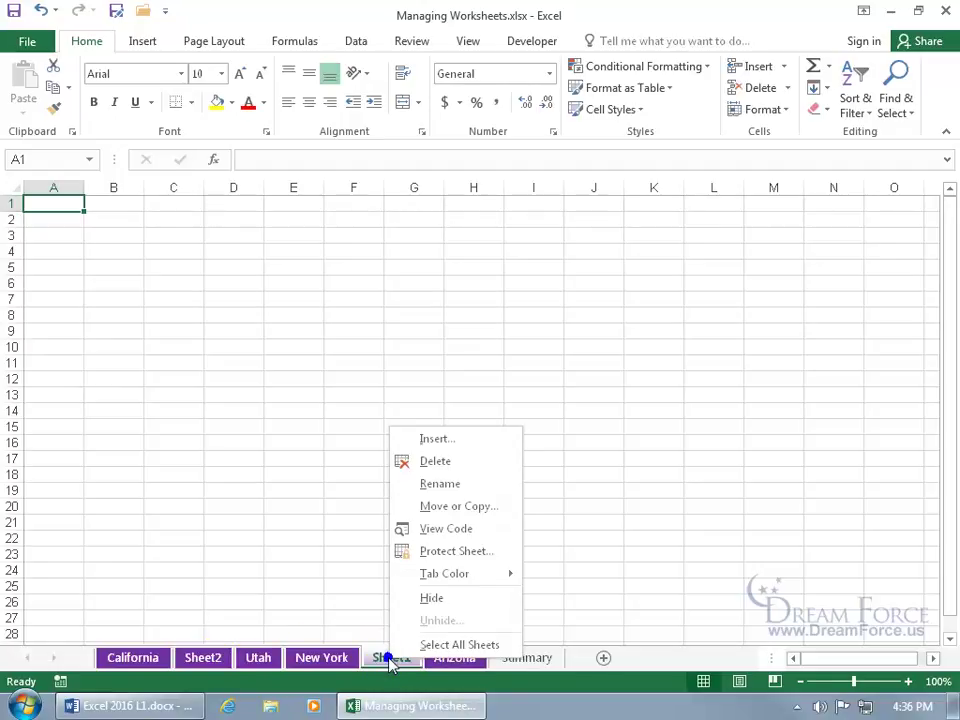
{"action": "left_click", "coordinate": [435, 461]}
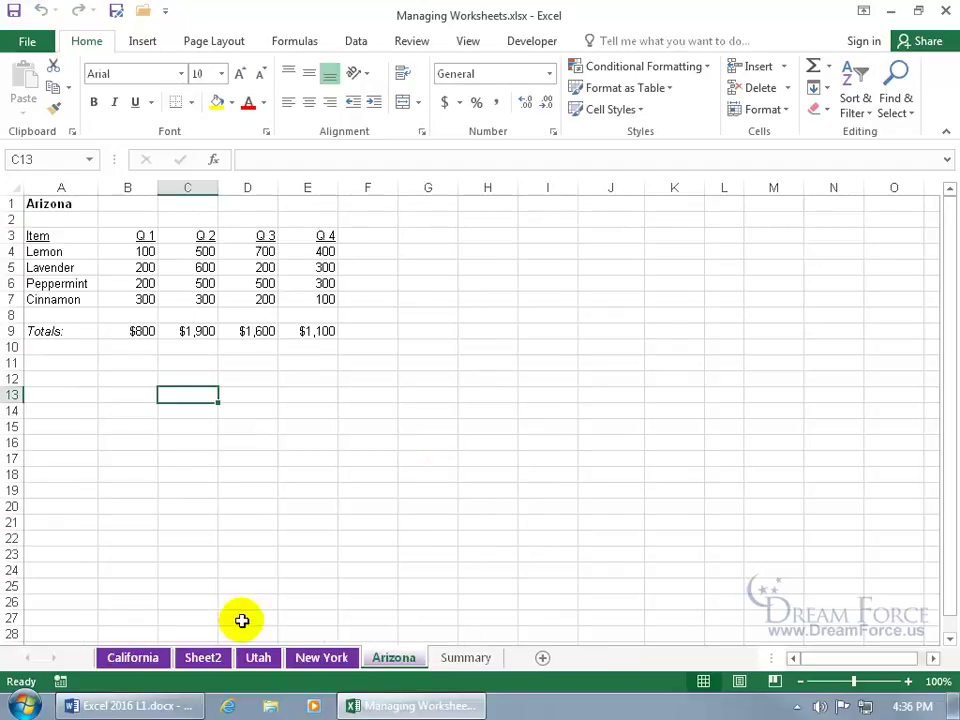
{"action": "right_click", "coordinate": [215, 660]}
{"action": "left_click", "coordinate": [278, 464]}
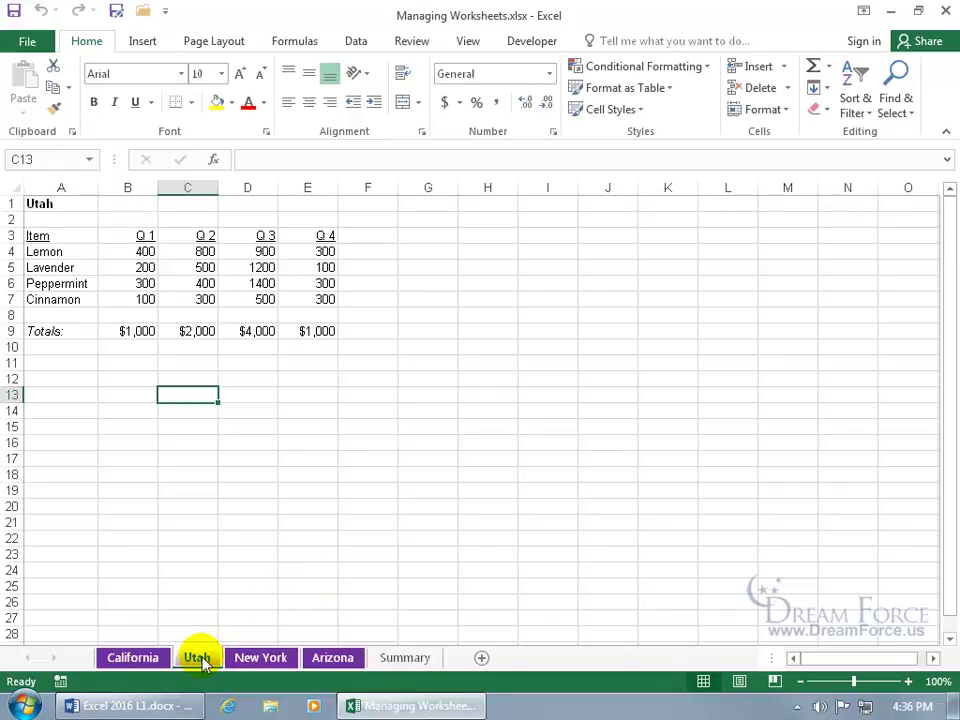
Reposition the Utah sheet between Arizona and Summary, and use Move or Copy to place it before California
{"action": "left_click_drag", "start_coordinate": [202, 660], "coordinate": [378, 662]}
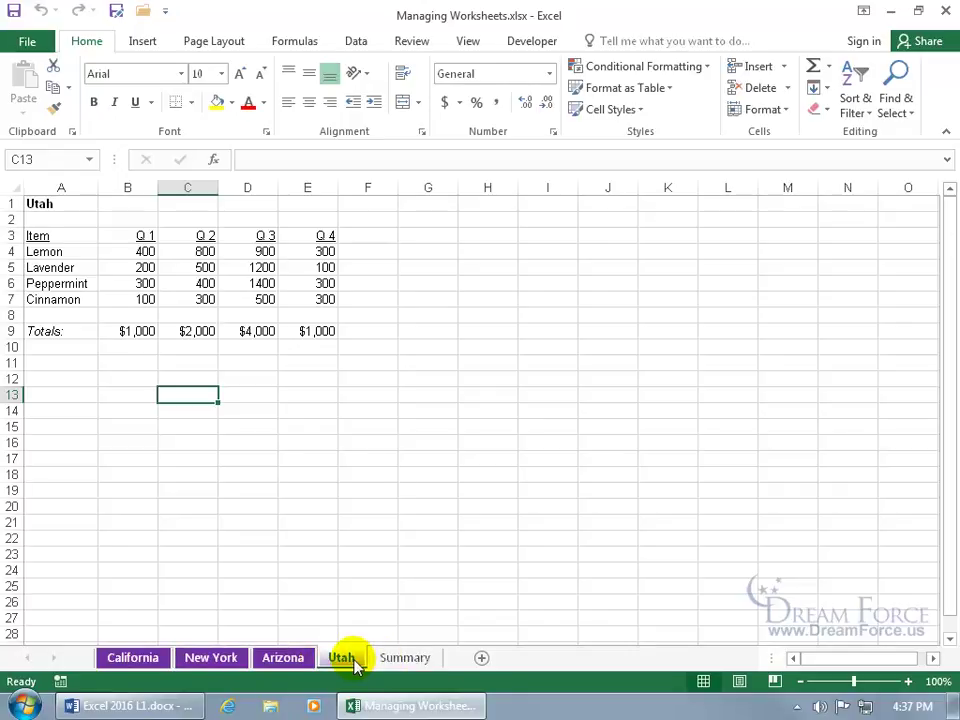
{"action": "right_click", "coordinate": [344, 657]}
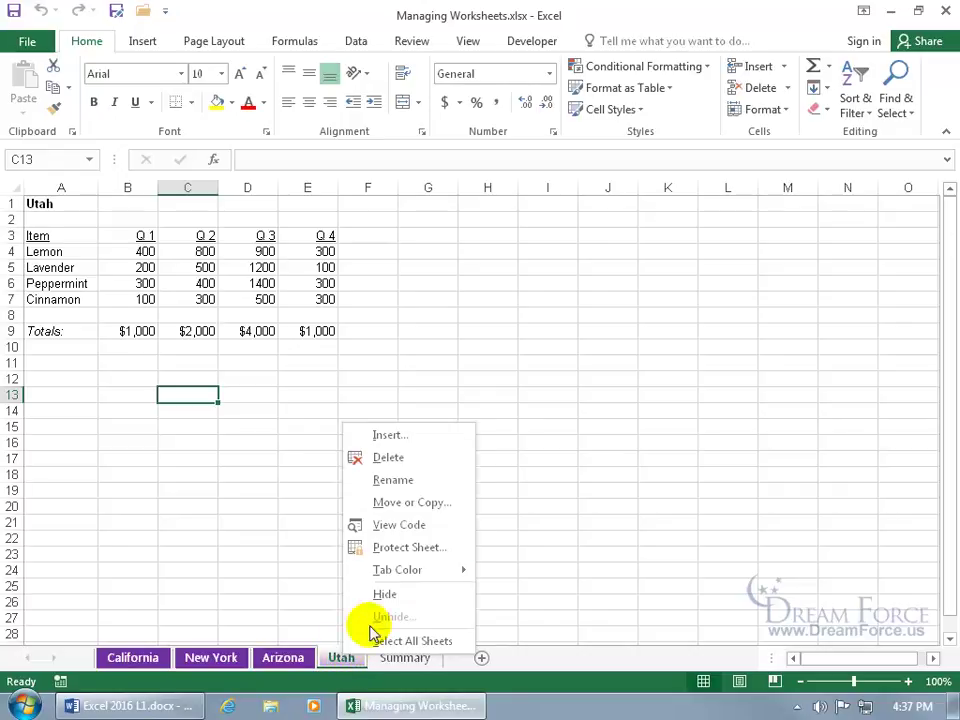
{"action": "left_click", "coordinate": [410, 502]}
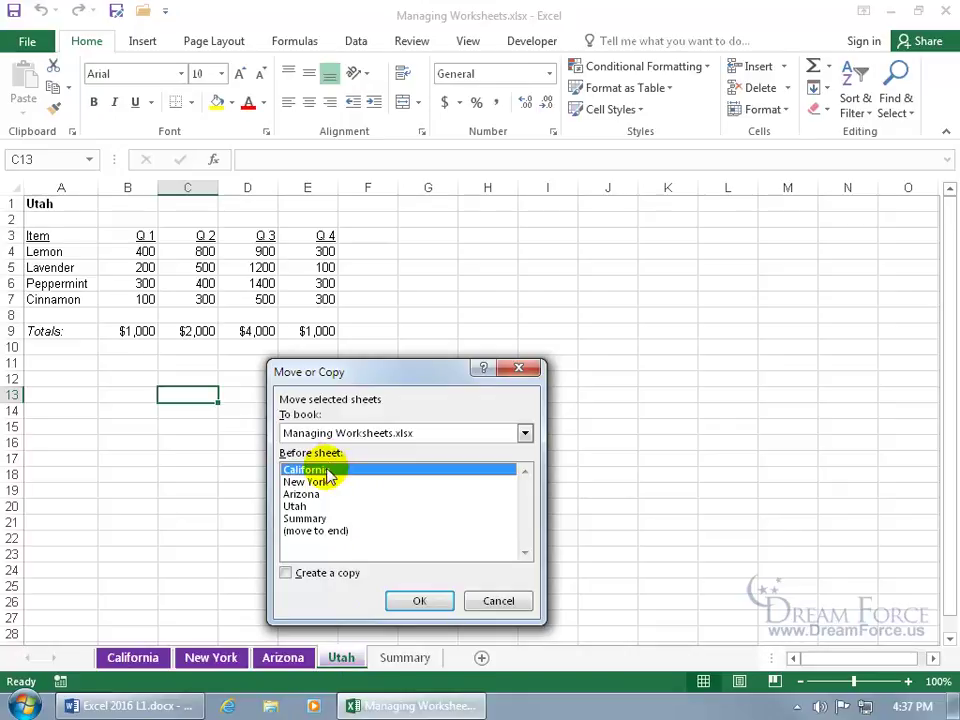
{"action": "left_click", "coordinate": [417, 601]}
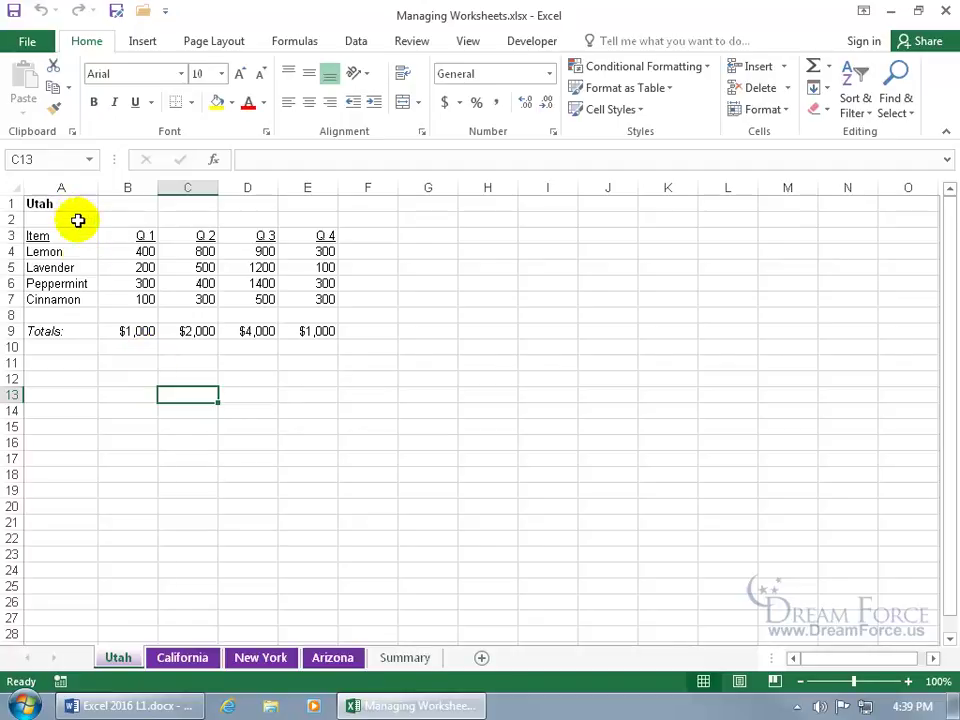
Bring up the sheet commands for the Utah worksheet
{"action": "right_click", "coordinate": [122, 660]}
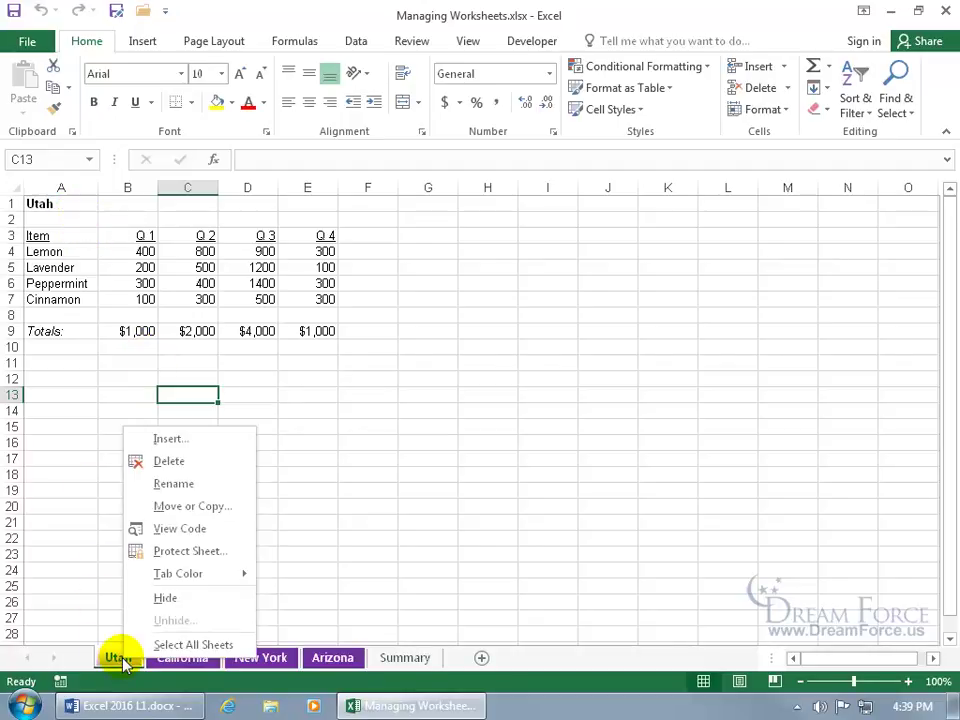
Create a copy of the Utah worksheet in front of the original and rename the copy ND
{"action": "left_click", "coordinate": [183, 508]}
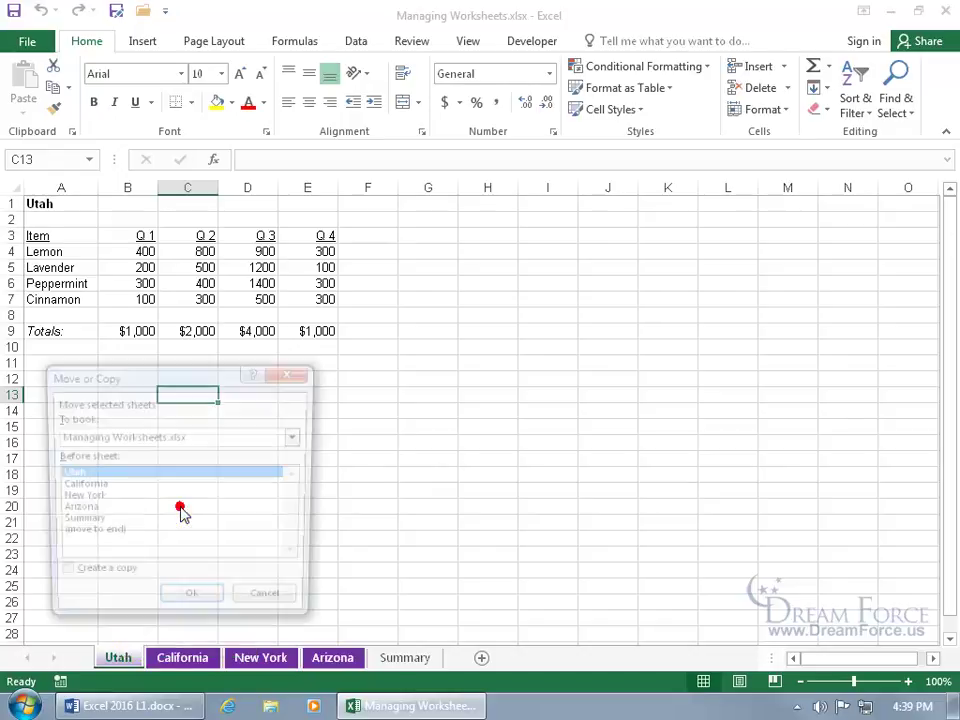
{"action": "left_click", "coordinate": [90, 578]}
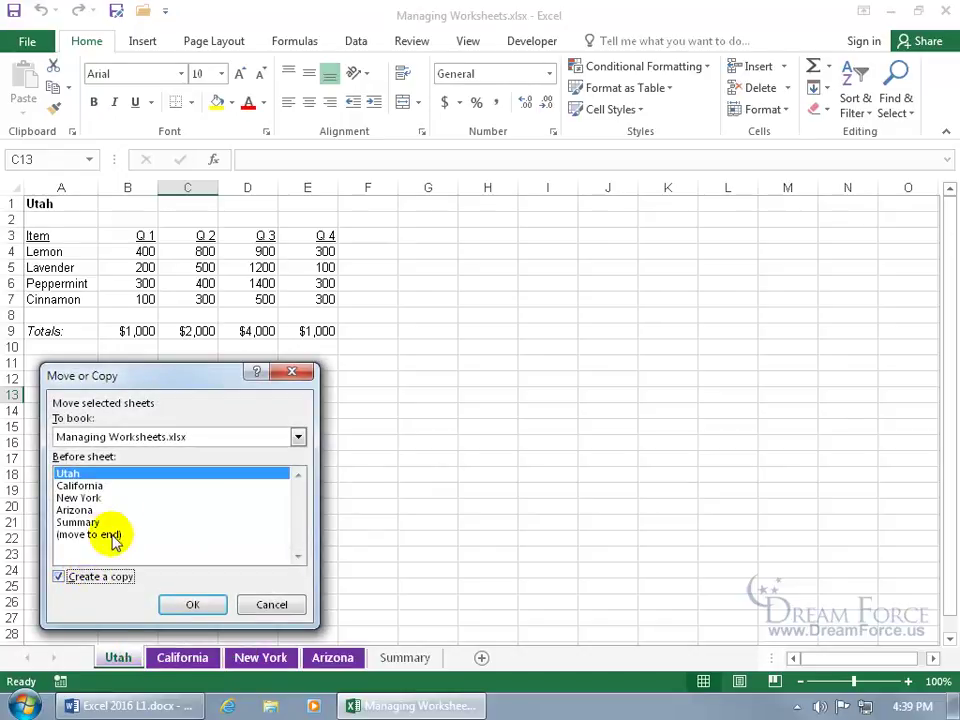
{"action": "left_click", "coordinate": [192, 604]}
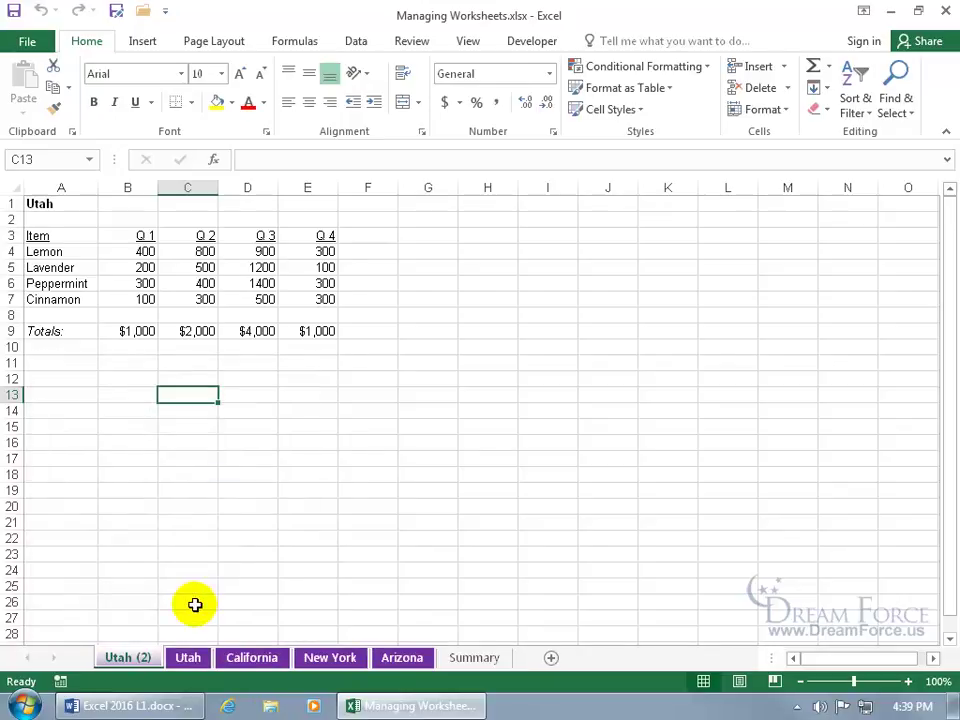
{"action": "double_click", "coordinate": [137, 662]}
{"action": "type", "text": "ND"}
{"action": "key", "text": "Return"}
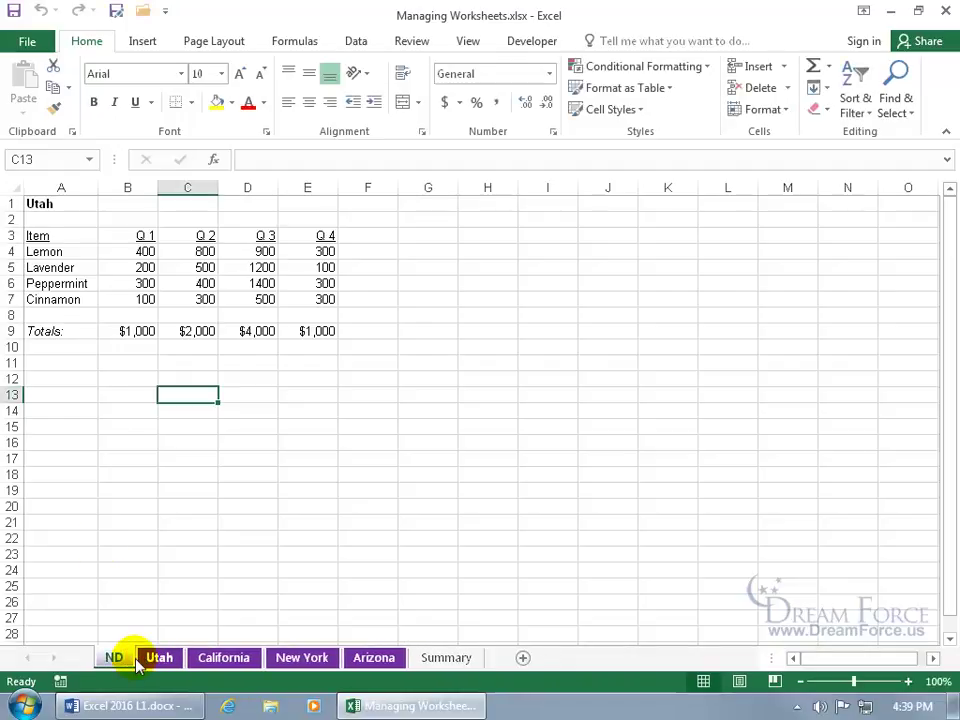
Change the title in cell A1 of the ND sheet to North Dakota
{"action": "left_click", "coordinate": [79, 208]}
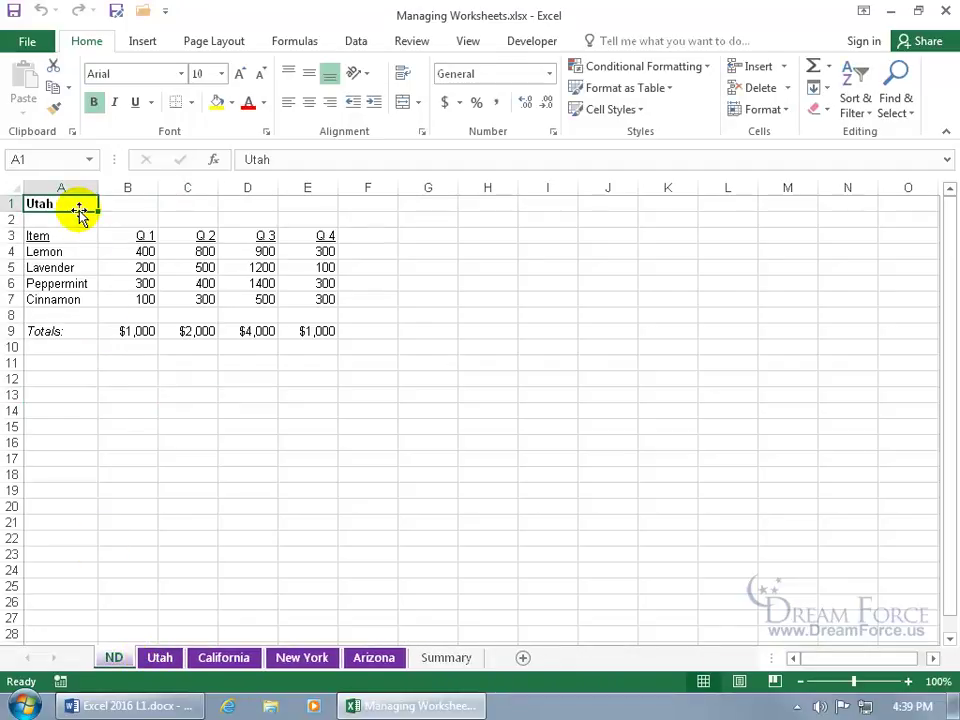
{"action": "type", "text": "North Dakot"}
{"action": "key", "text": "Return"}
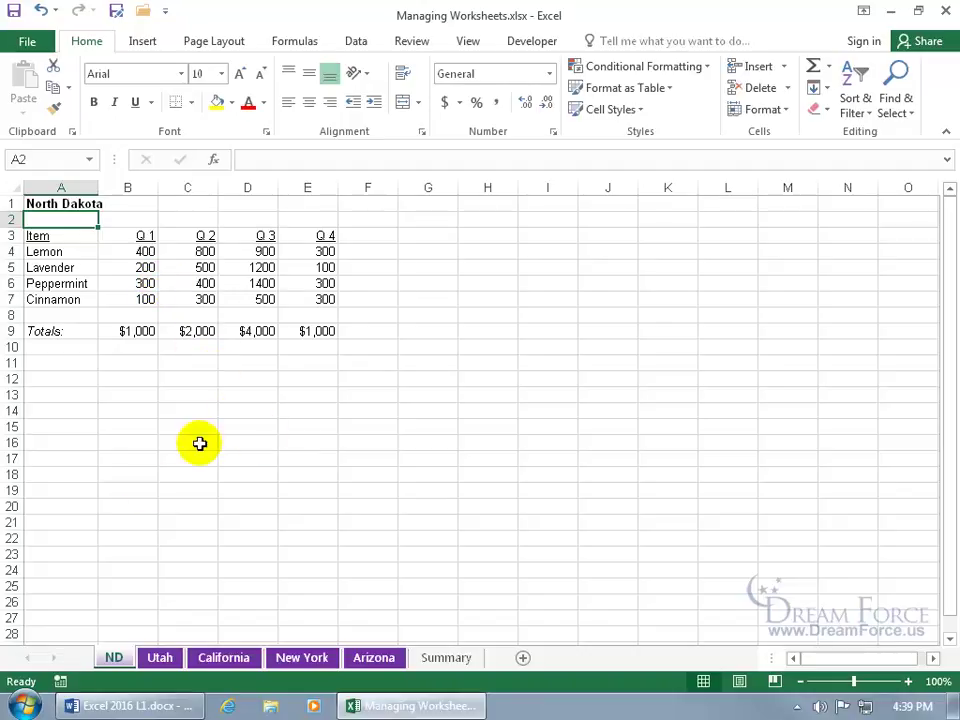
Duplicate the Utah worksheet, placing the copy between Utah and California
{"action": "left_click", "coordinate": [160, 657]}
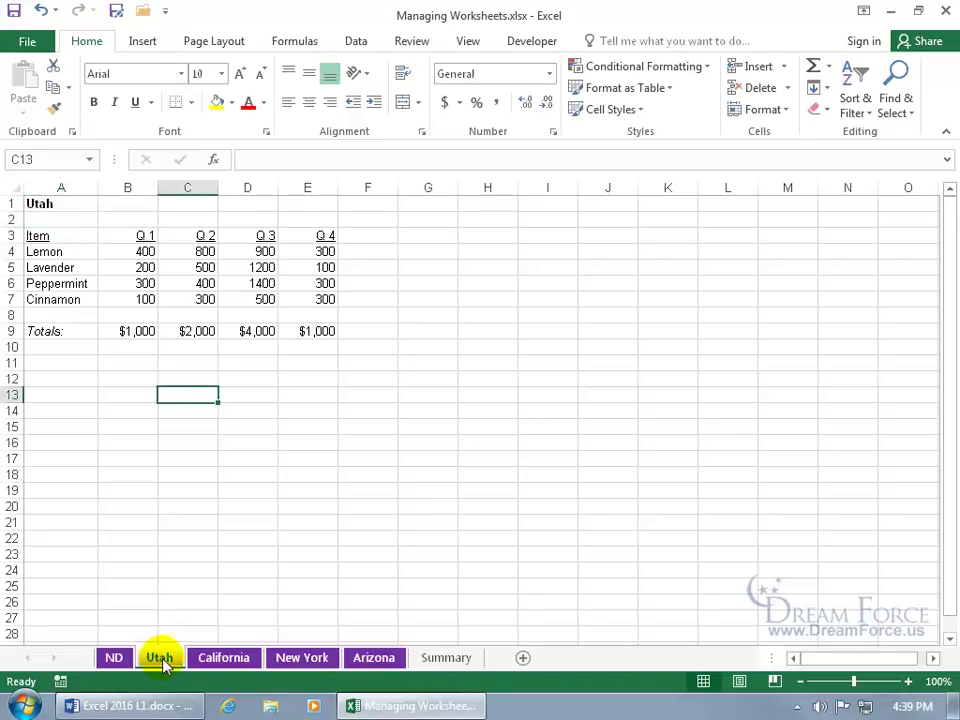
{"action": "left_click_drag", "start_coordinate": [163, 665], "coordinate": [162, 662]}
{"action": "mouse_move", "coordinate": [162, 662]}
{"action": "left_mouse_down"}
{"action": "mouse_move", "coordinate": [193, 662]}
{"action": "mouse_move", "coordinate": [195, 650]}
{"action": "left_mouse_up"}
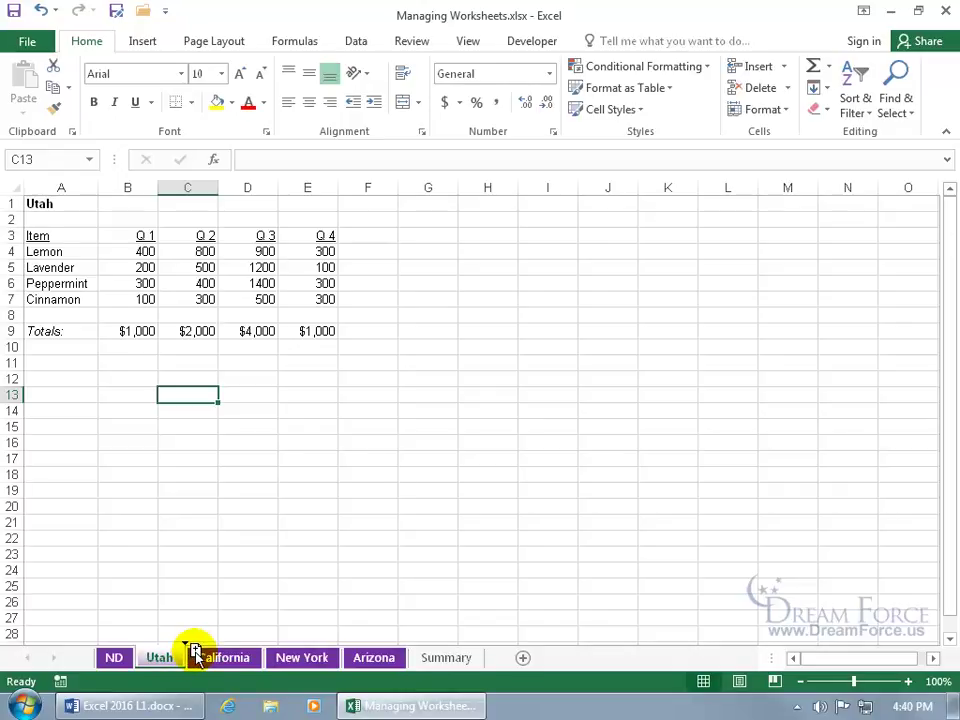
{"action": "left_click_drag", "start_coordinate": [195, 652], "coordinate": [193, 658]}
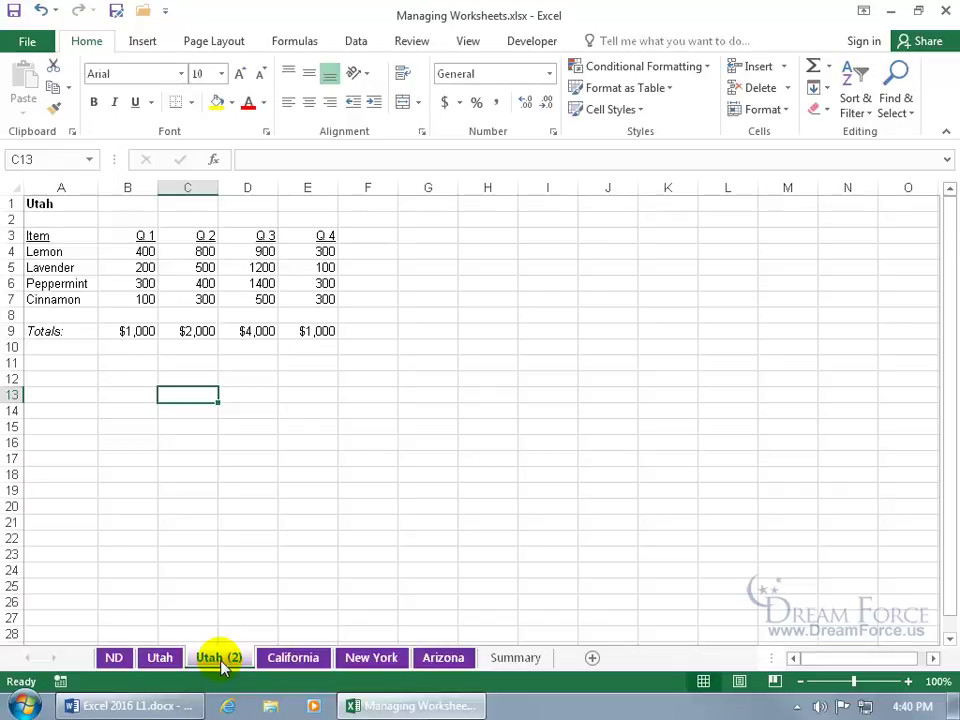
Delete the duplicate Utah (2) worksheet
{"action": "right_click", "coordinate": [221, 663]}
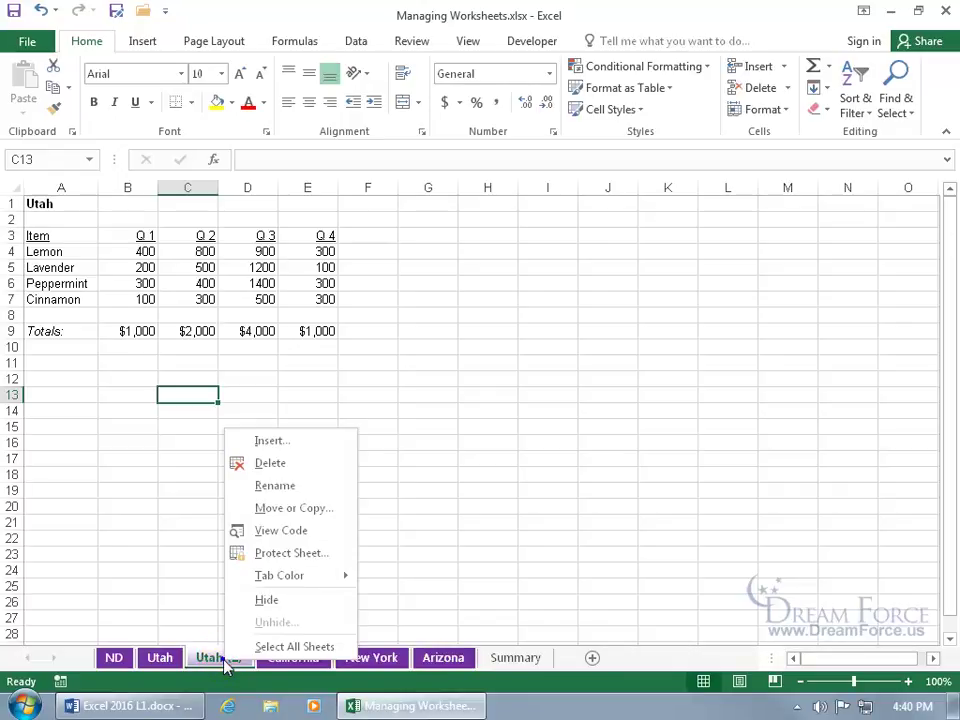
{"action": "left_click", "coordinate": [287, 462]}
{"action": "left_click", "coordinate": [449, 407]}
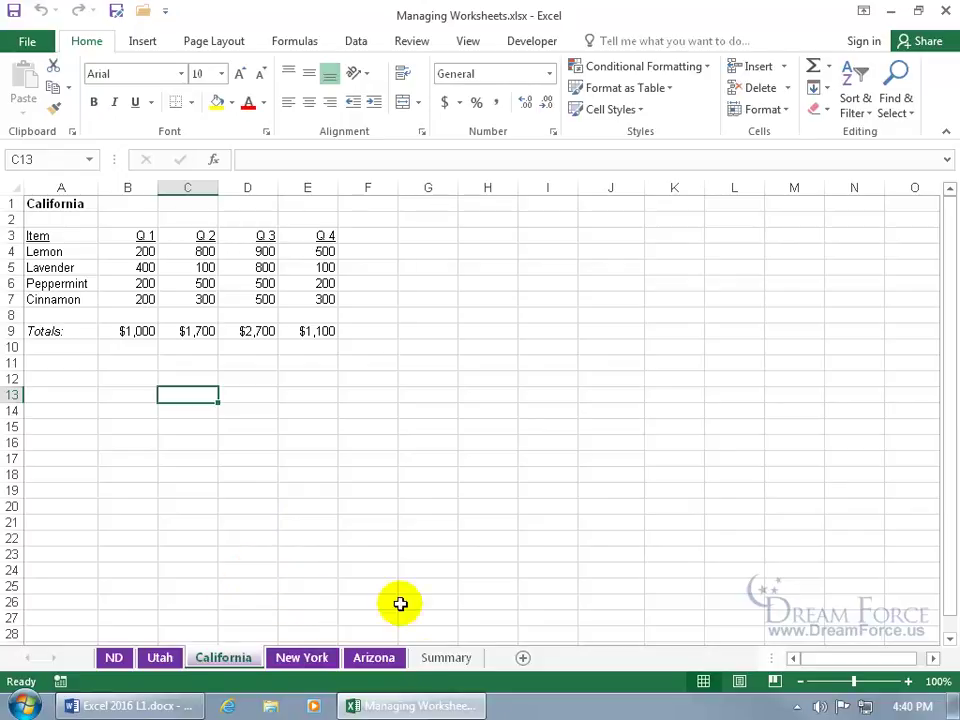
Open a new blank workbook in a separate Excel window
{"action": "mouse_move", "coordinate": [427, 705]}
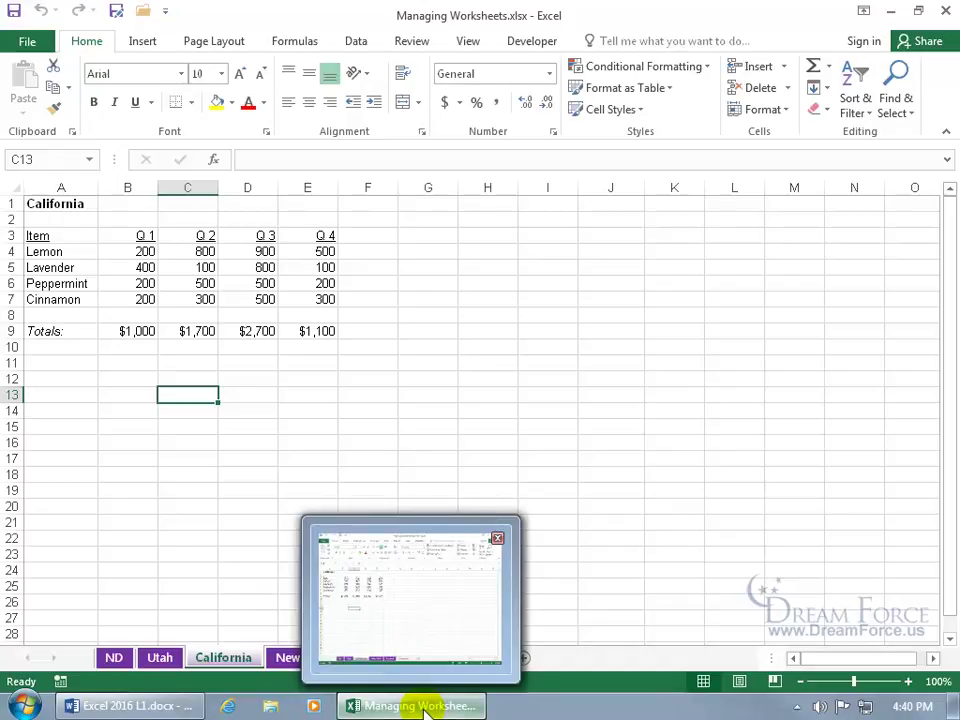
{"action": "right_click", "coordinate": [424, 707]}
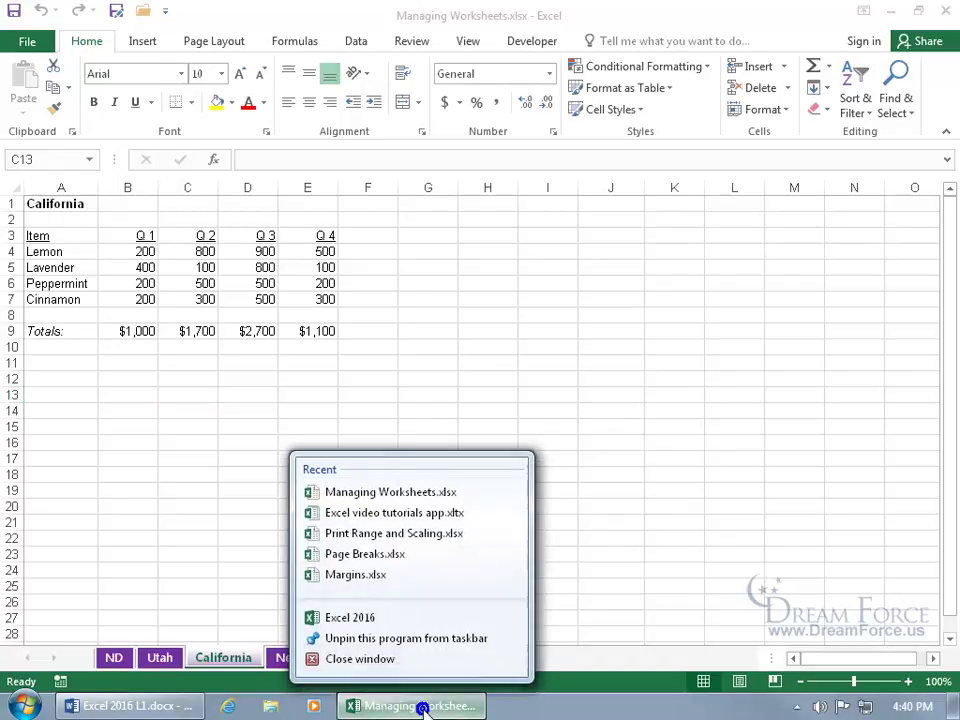
{"action": "left_click", "coordinate": [360, 618]}
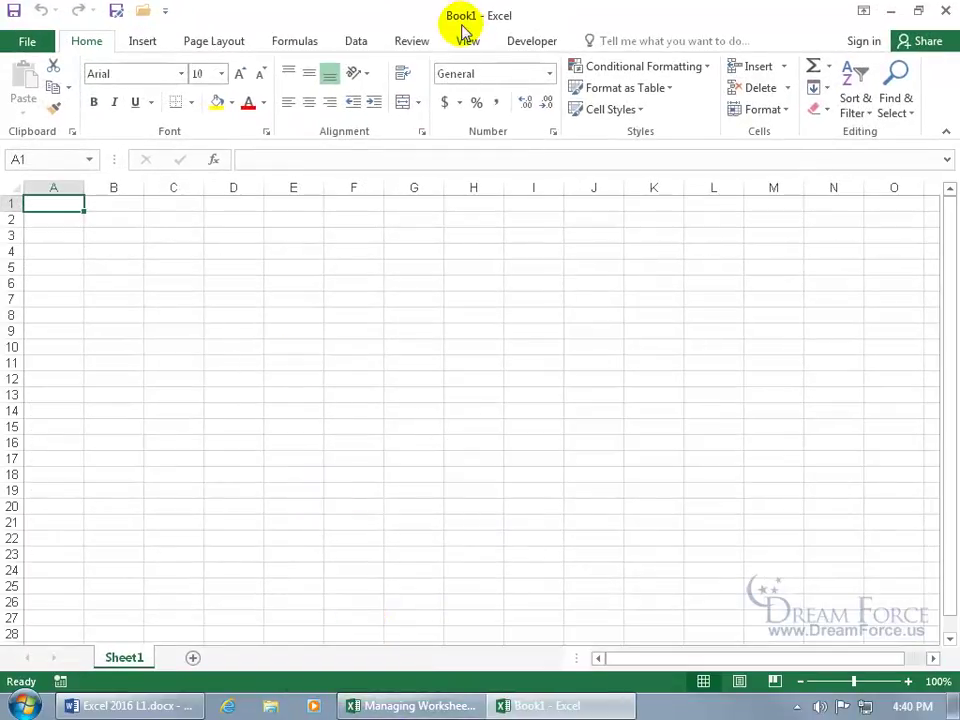
Save the new workbook to the Desktop as European Sales in Excel Workbook format
{"action": "left_click", "coordinate": [118, 12]}
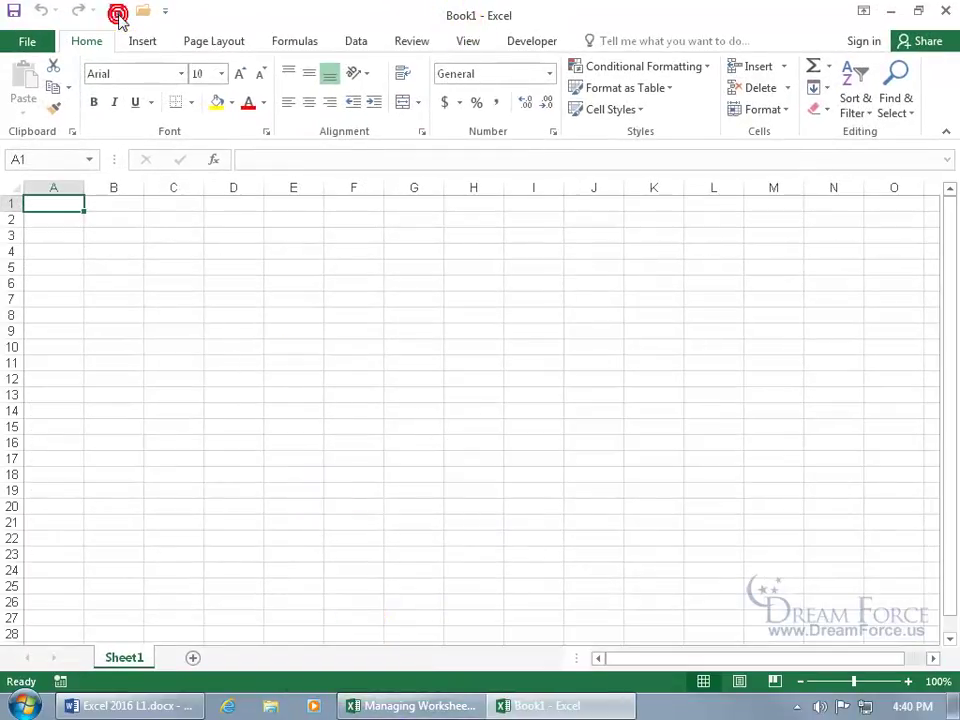
{"action": "left_click_drag", "start_coordinate": [146, 208], "coordinate": [141, 146]}
{"action": "left_click", "coordinate": [71, 100]}
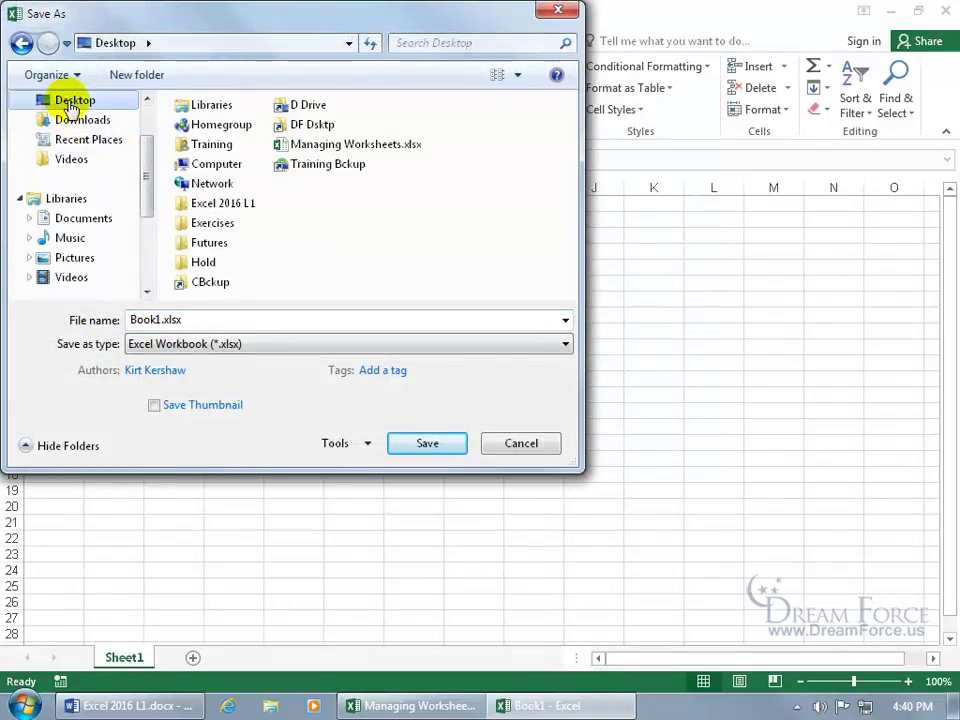
{"action": "left_click", "coordinate": [197, 319]}
{"action": "type", "text": "European Sales"}
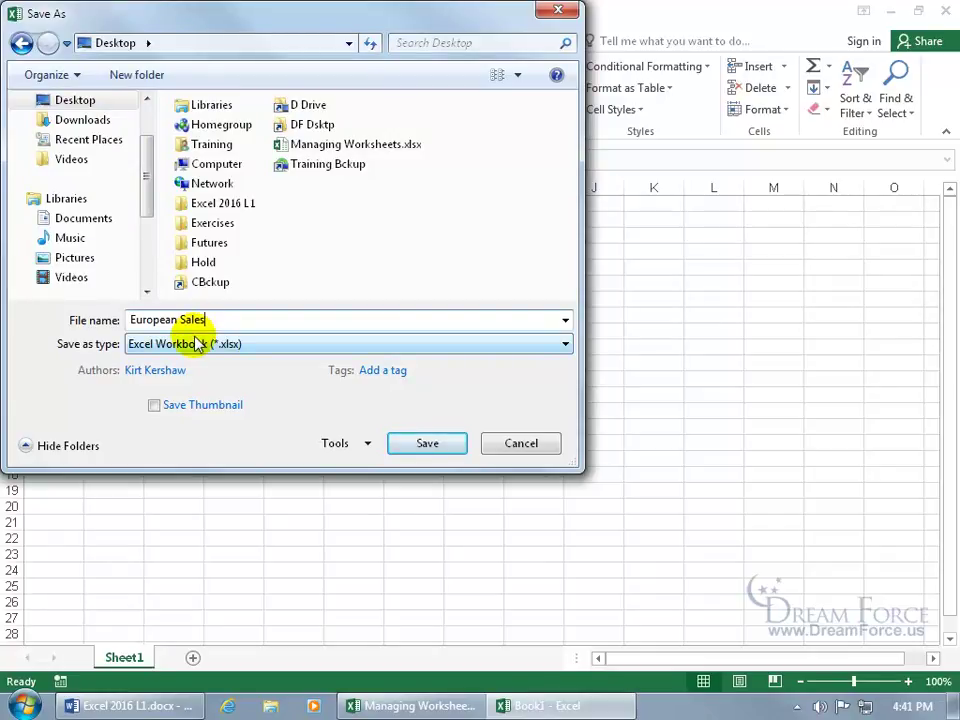
{"action": "left_click", "coordinate": [414, 443]}
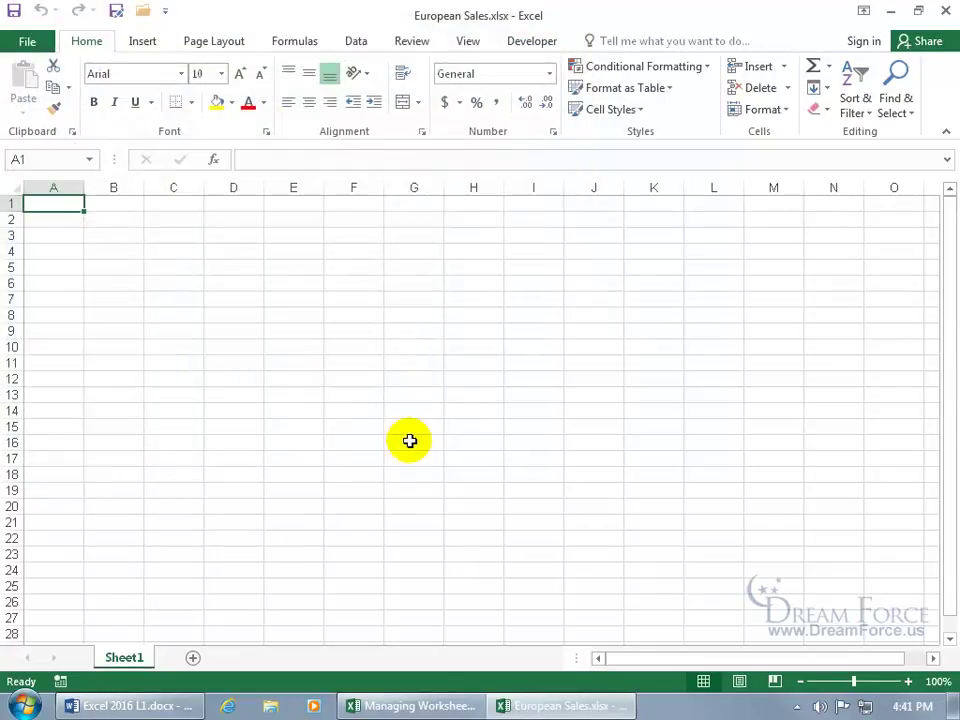
Move the ND, Utah, California and New York sheets together from Managing Worksheets.xlsx to the end of European Sales.xlsx
{"action": "left_click", "coordinate": [407, 706]}
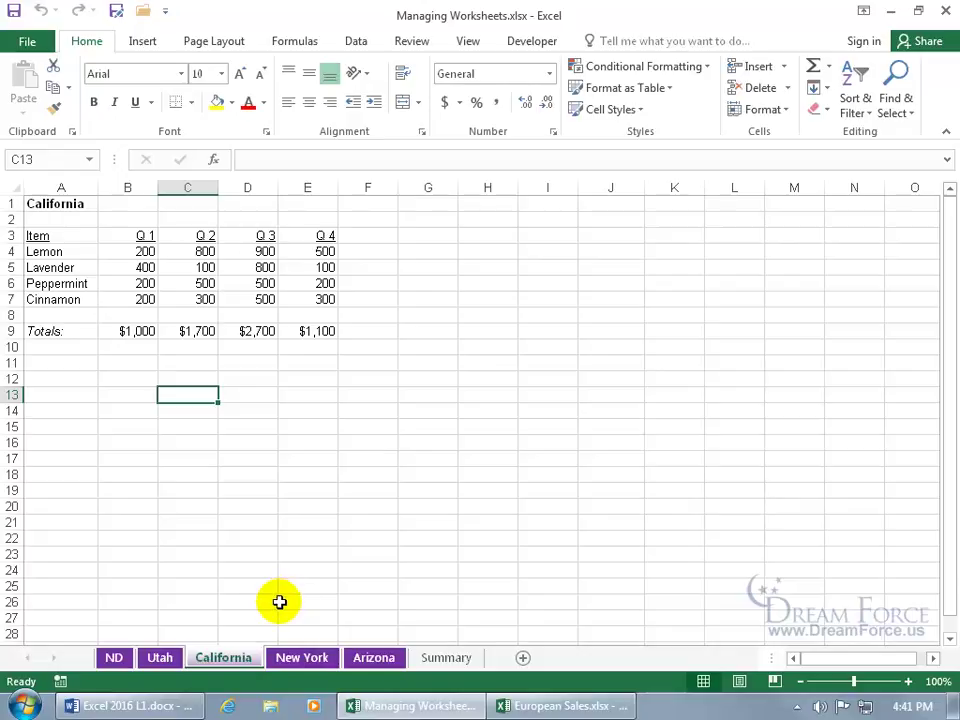
{"action": "left_click", "coordinate": [116, 660]}
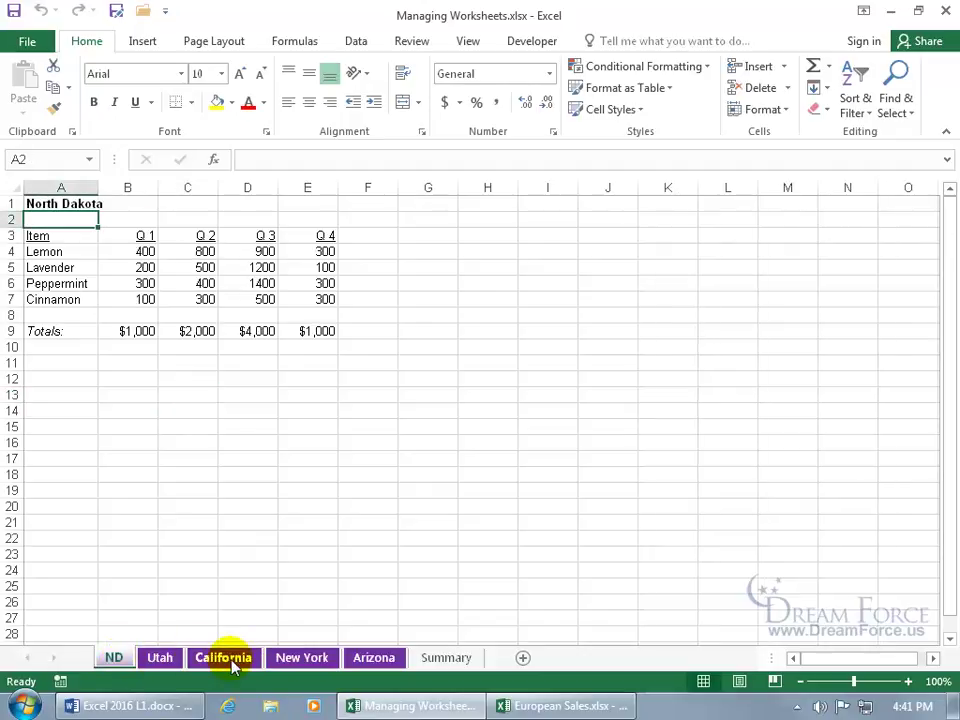
{"action": "left_click", "coordinate": [310, 660], "text": "shift"}
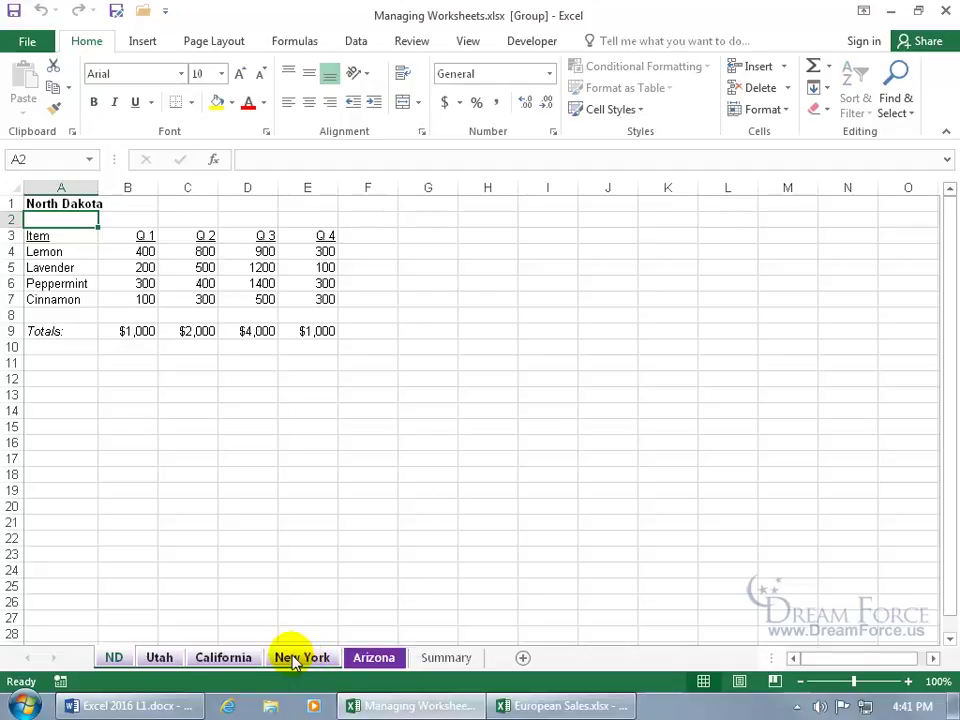
{"action": "right_click", "coordinate": [295, 662]}
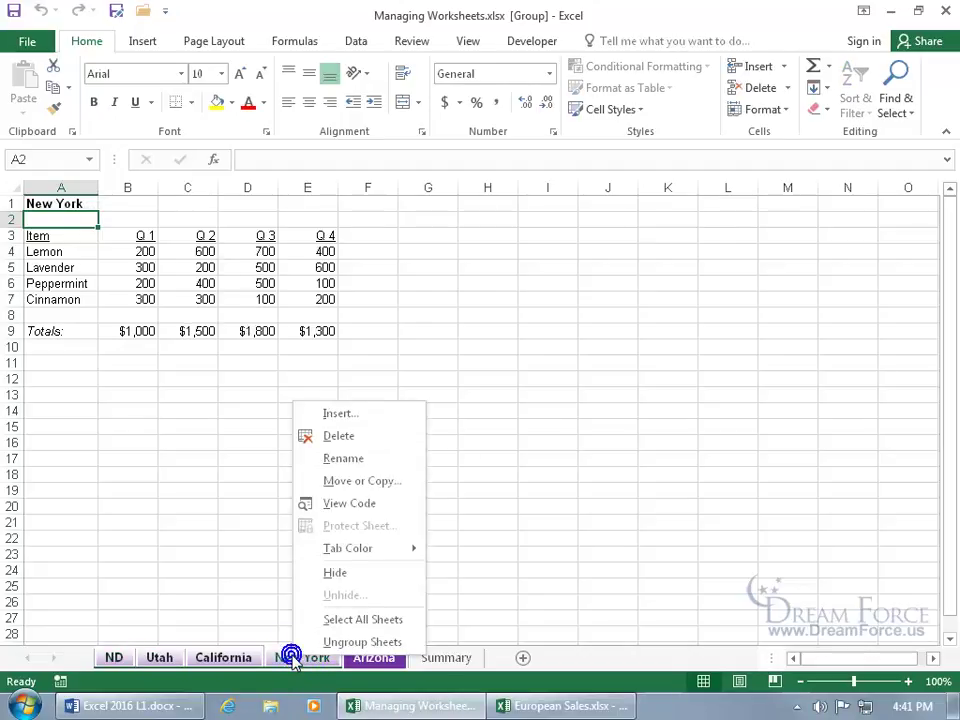
{"action": "left_click", "coordinate": [365, 483]}
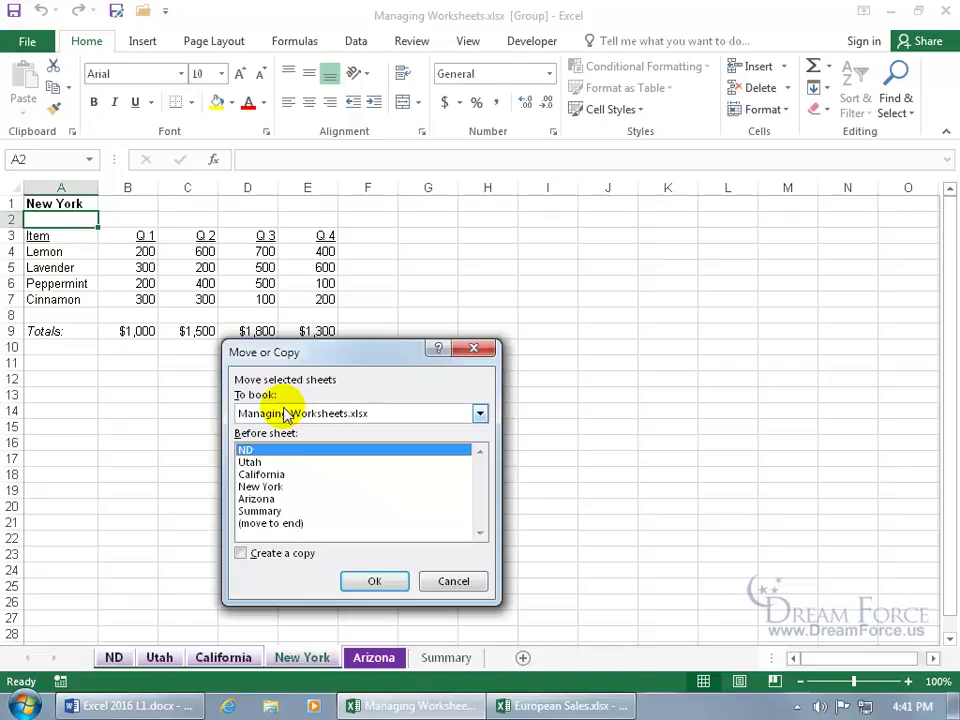
{"action": "left_click", "coordinate": [480, 414]}
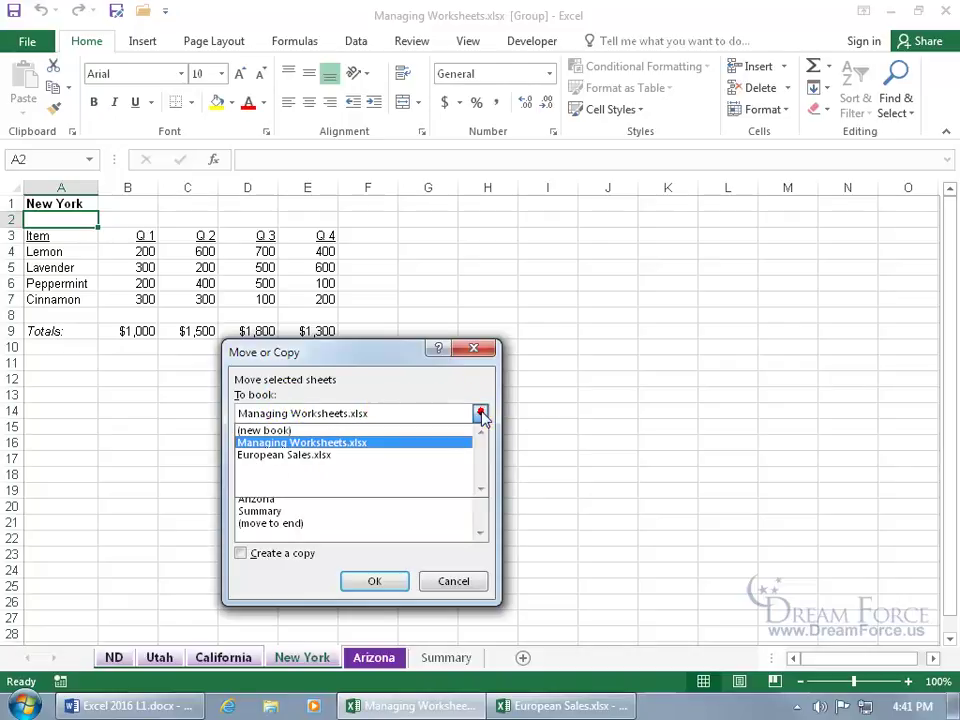
{"action": "left_click", "coordinate": [391, 455]}
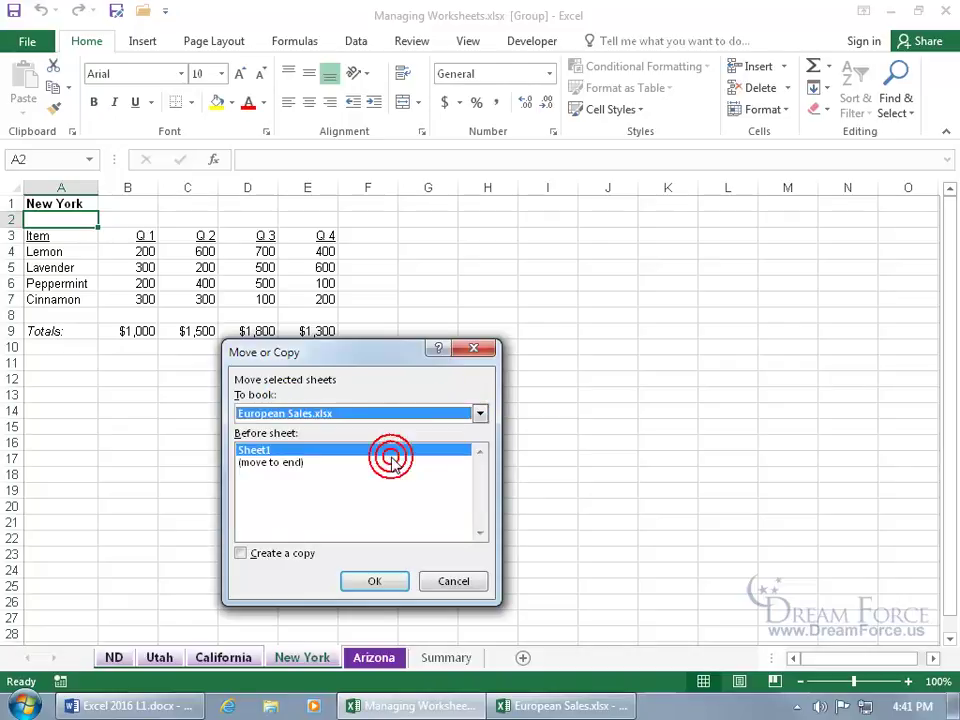
{"action": "left_click", "coordinate": [275, 463]}
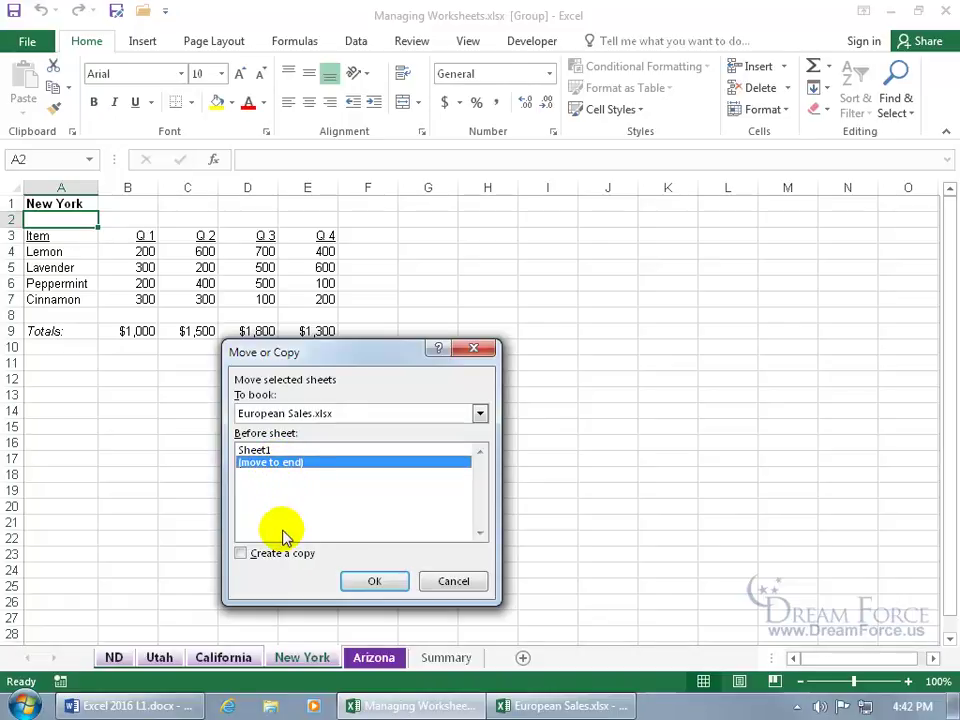
{"action": "left_click", "coordinate": [242, 553]}
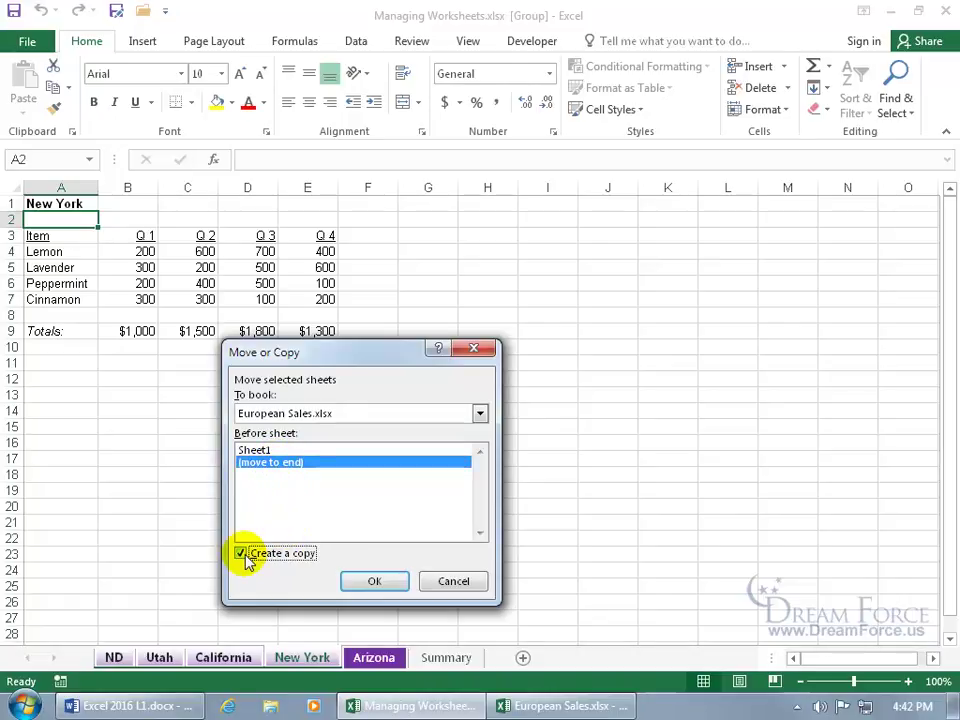
{"action": "left_click", "coordinate": [388, 582]}
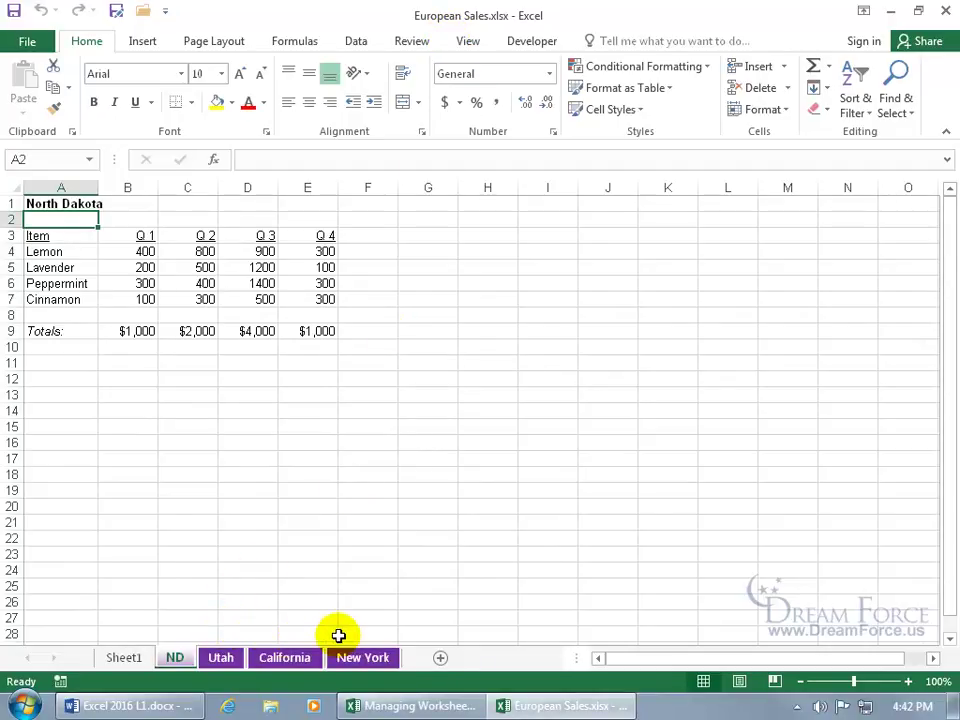
Check which worksheets remain in Managing Worksheets.xlsx and return to European Sales.xlsx
{"action": "double_click", "coordinate": [175, 658]}
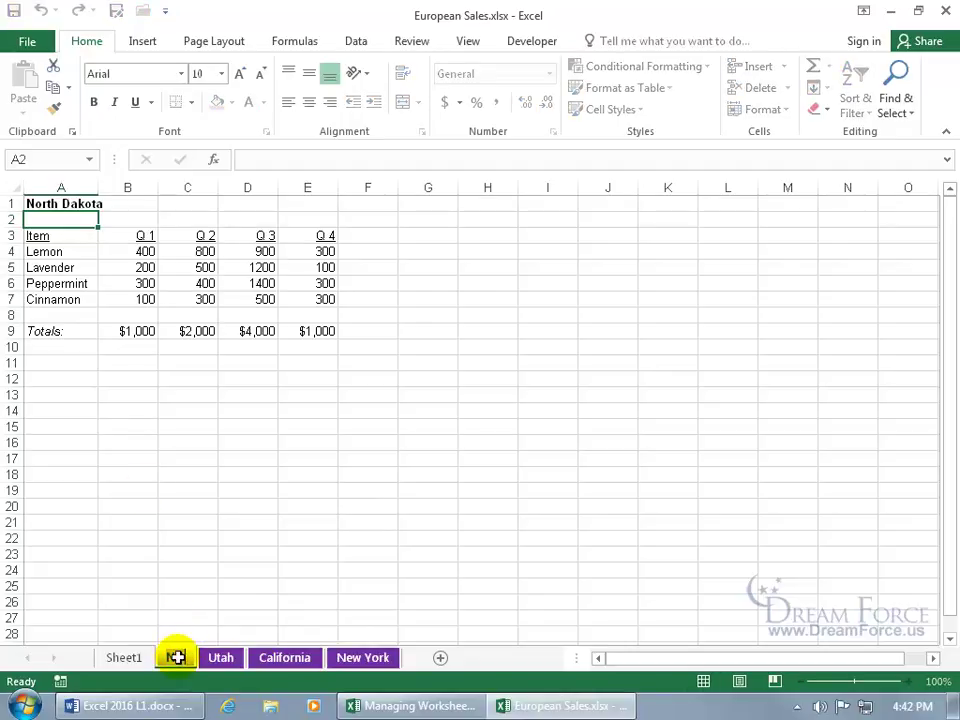
{"action": "left_click", "coordinate": [148, 469]}
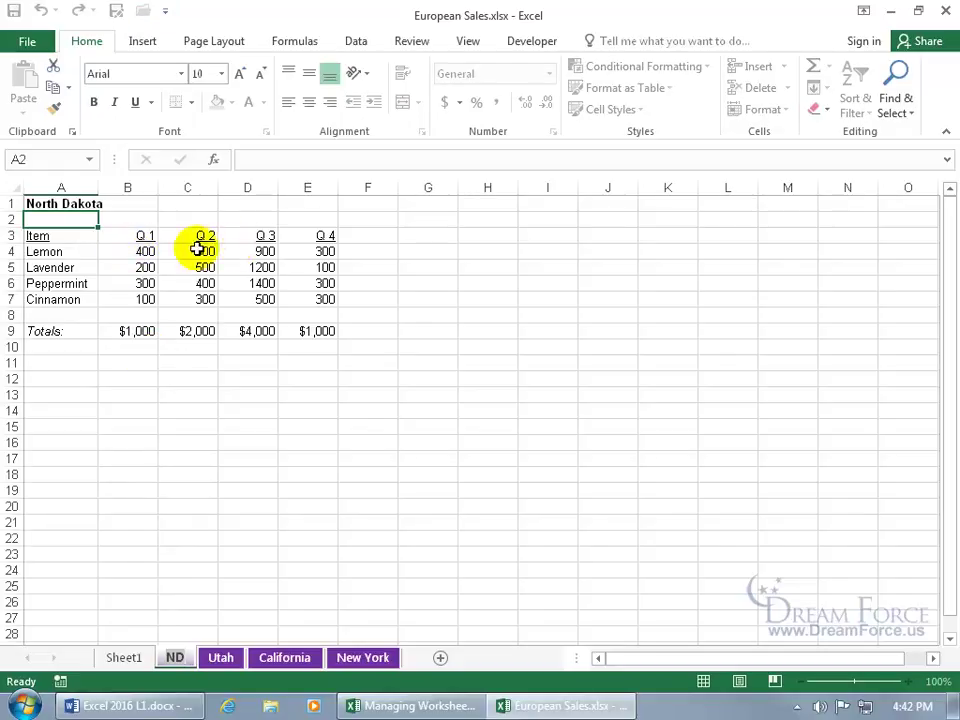
{"action": "left_click", "coordinate": [382, 705]}
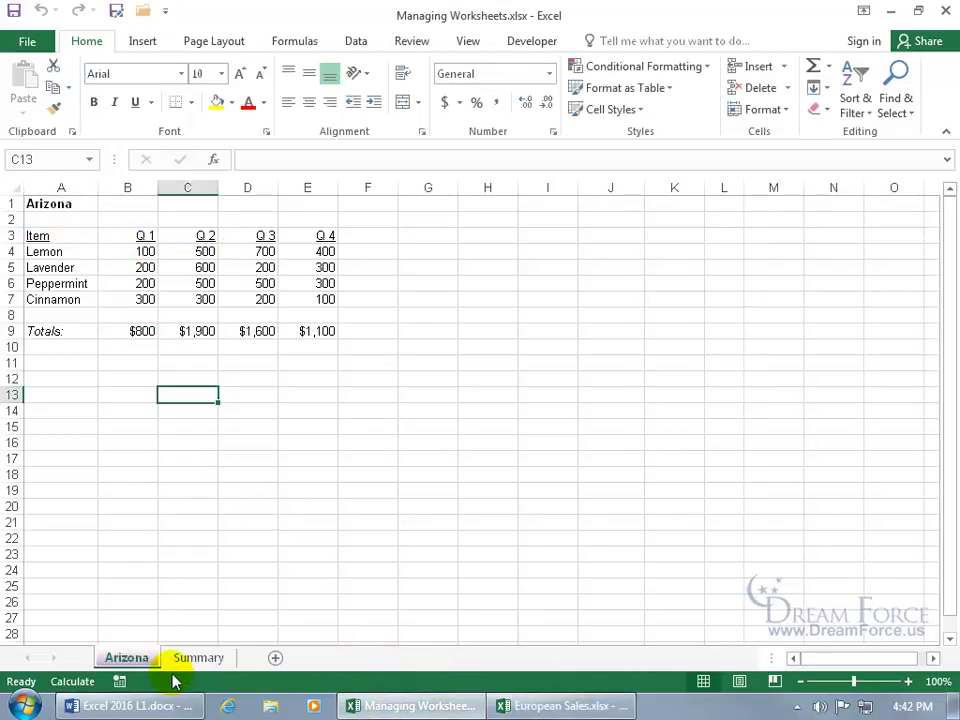
{"action": "left_click", "coordinate": [555, 703]}
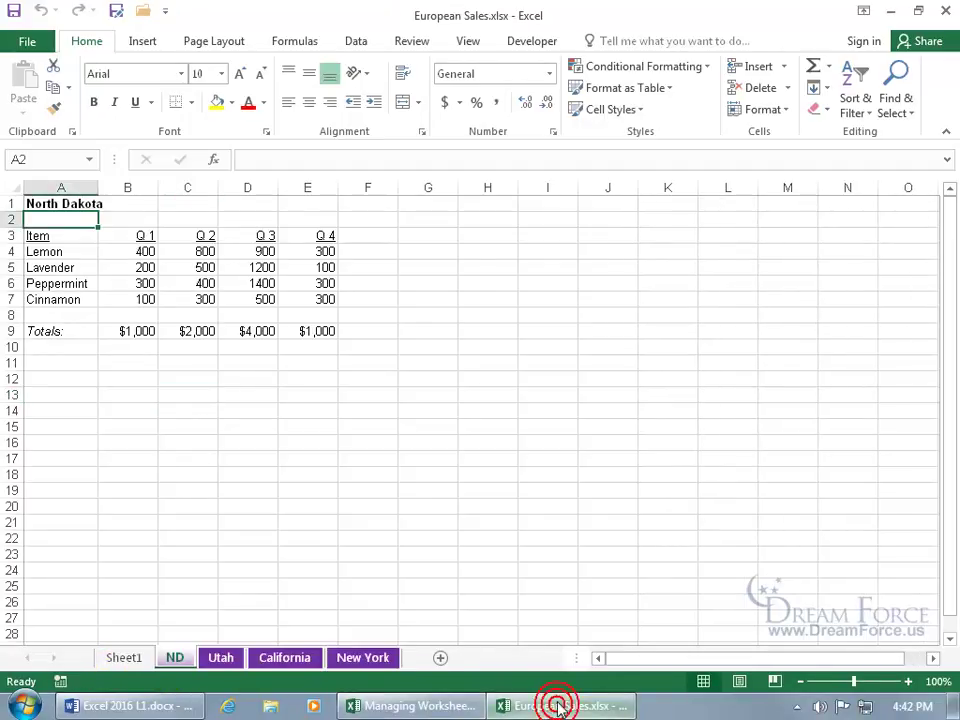
Copy the ND, Utah, California and New York sheets together from European Sales.xlsx into Managing Worksheets.xlsx, placed before the Summary sheet
{"action": "left_click", "coordinate": [353, 660], "text": "shift"}
{"action": "right_click", "coordinate": [353, 660]}
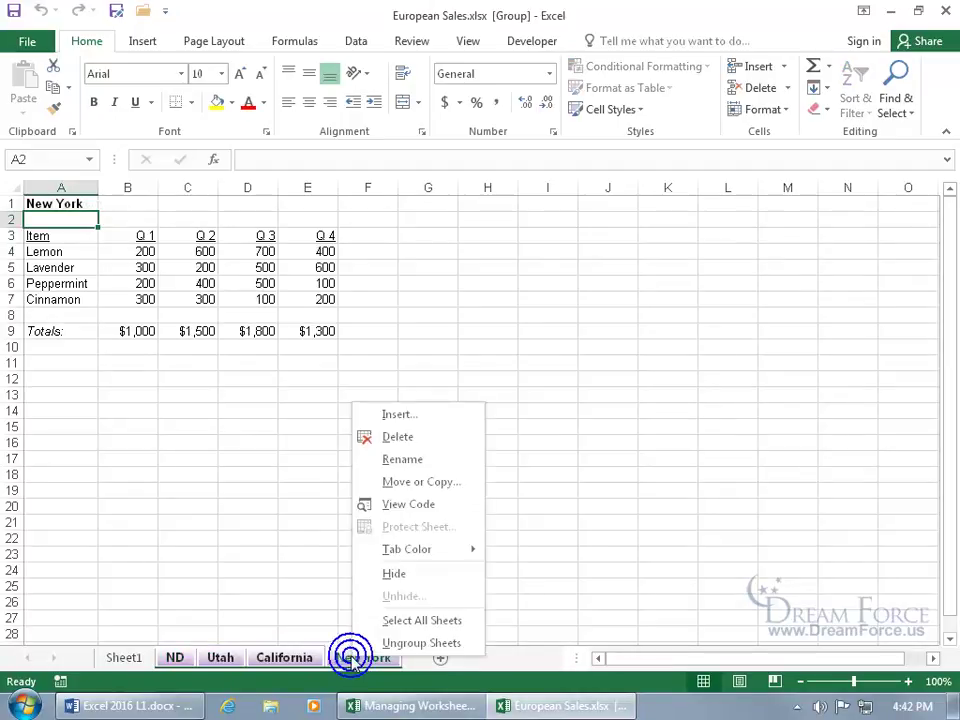
{"action": "left_click", "coordinate": [413, 484]}
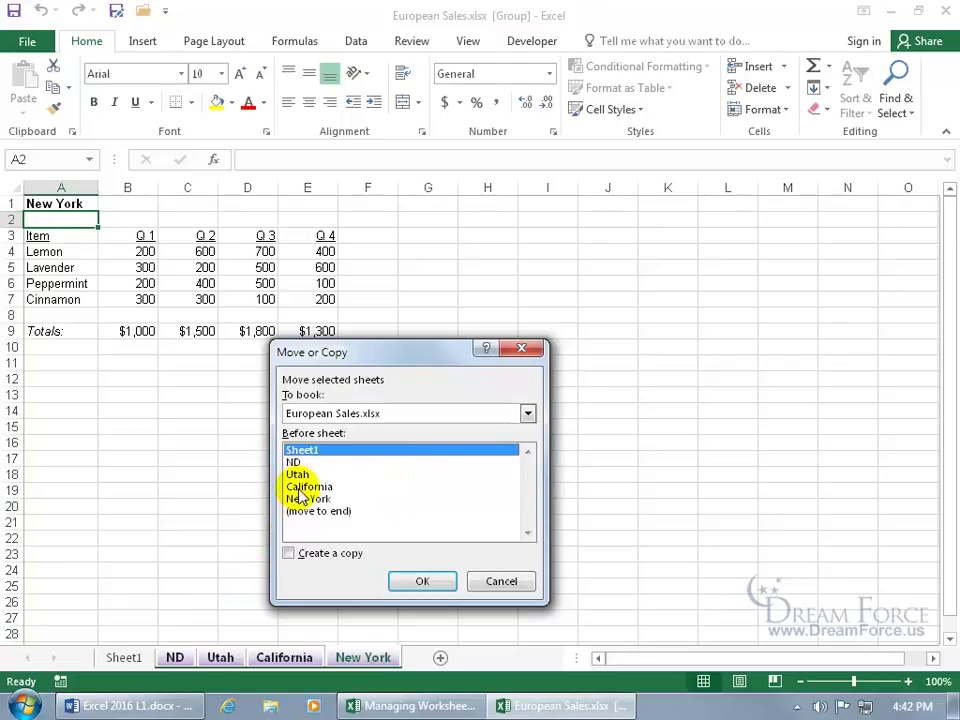
{"action": "left_click", "coordinate": [289, 553]}
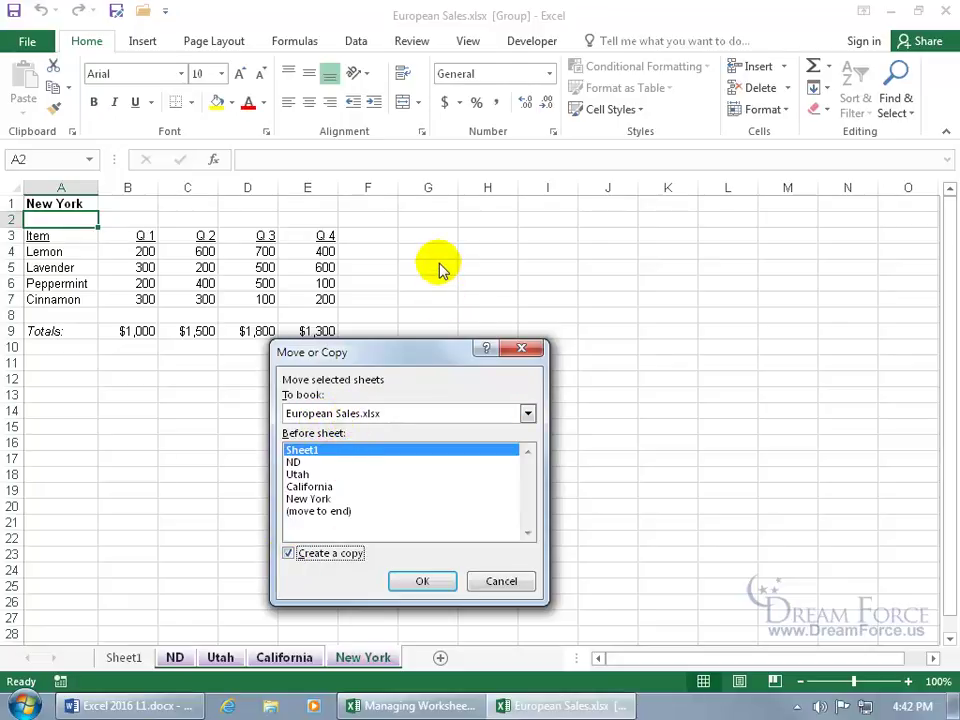
{"action": "left_click", "coordinate": [528, 413]}
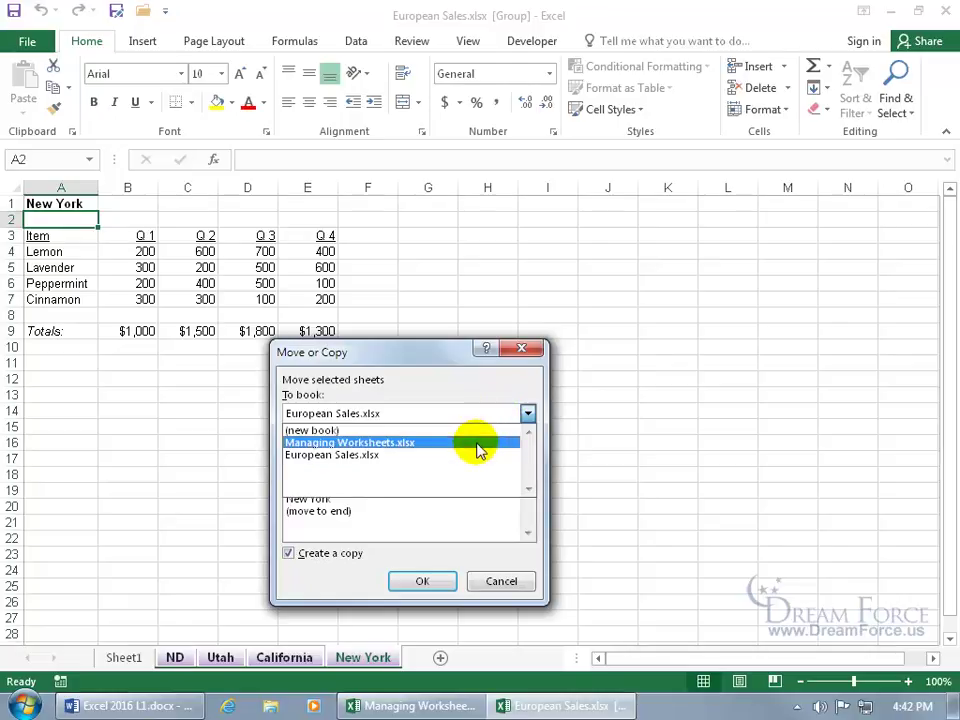
{"action": "left_click", "coordinate": [482, 445]}
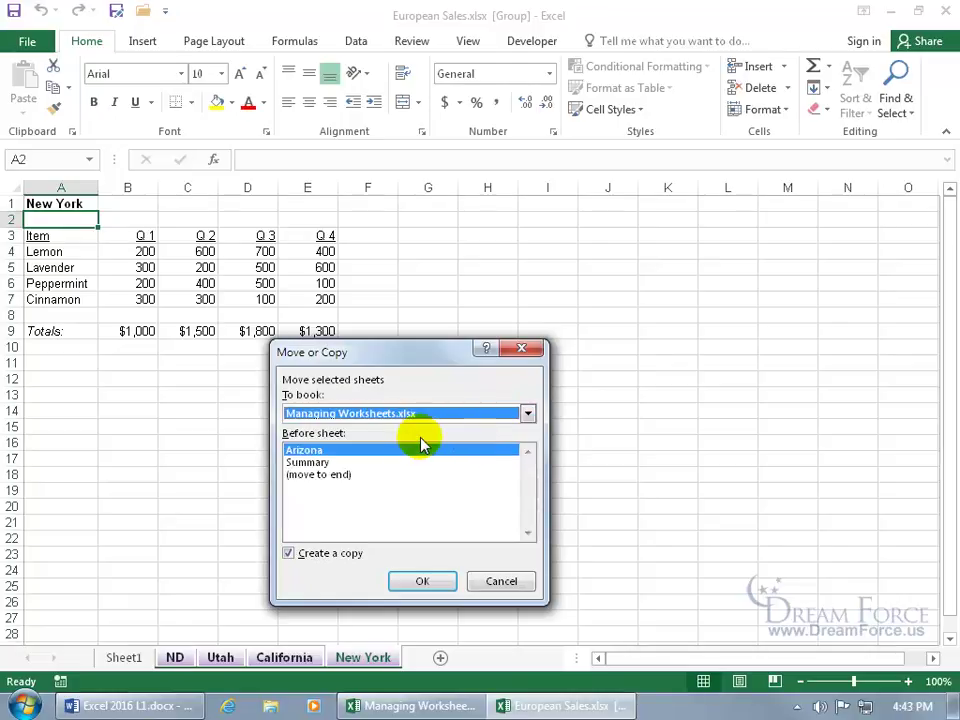
{"action": "left_click", "coordinate": [315, 462]}
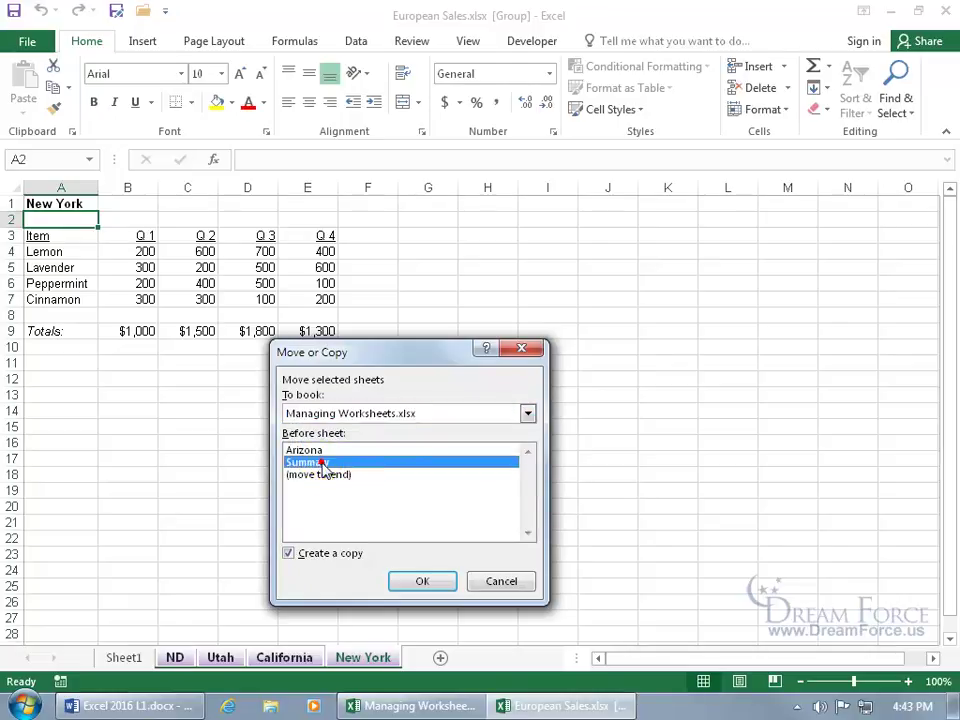
{"action": "left_click", "coordinate": [412, 580]}
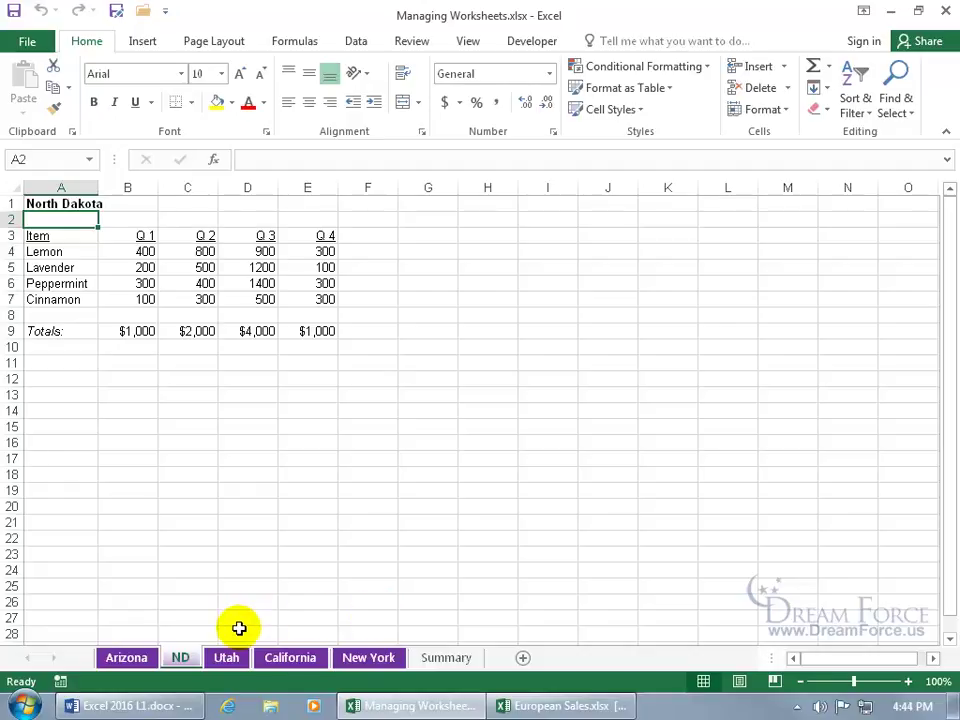
Copy the ND sheet from Managing Worksheets.xlsx into a new workbook and bring that workbook to the front
{"action": "right_click", "coordinate": [184, 663]}
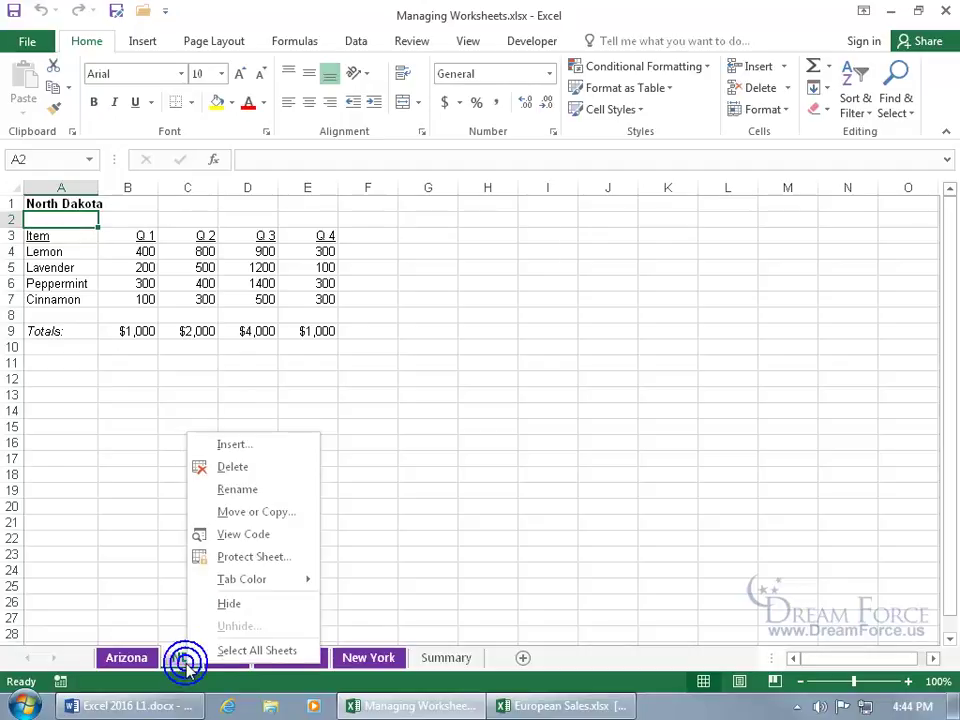
{"action": "left_click", "coordinate": [251, 512]}
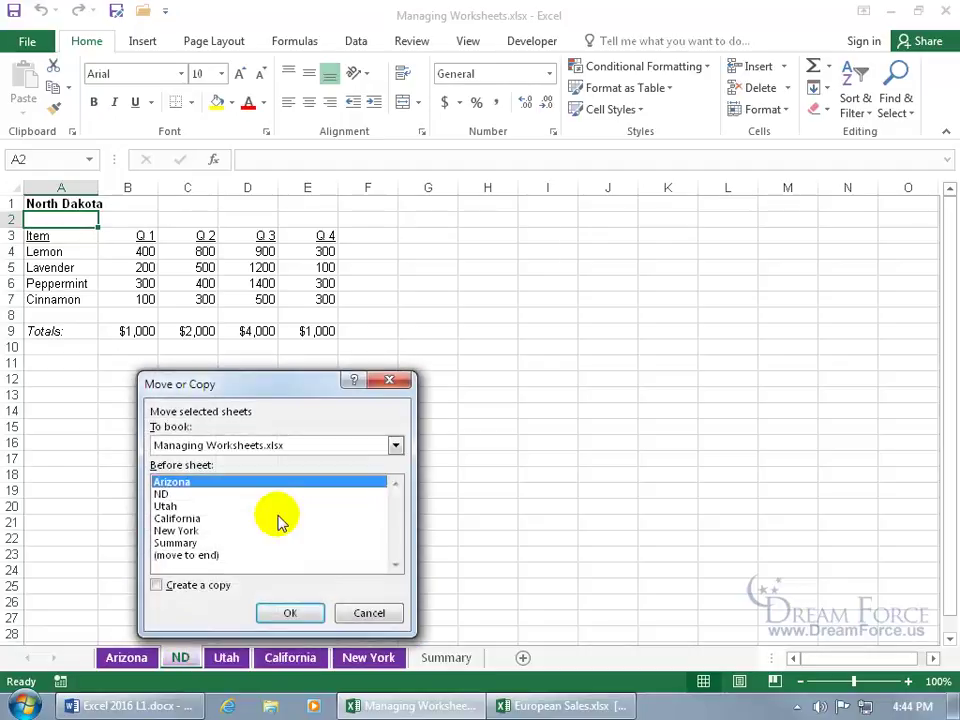
{"action": "left_click", "coordinate": [395, 445]}
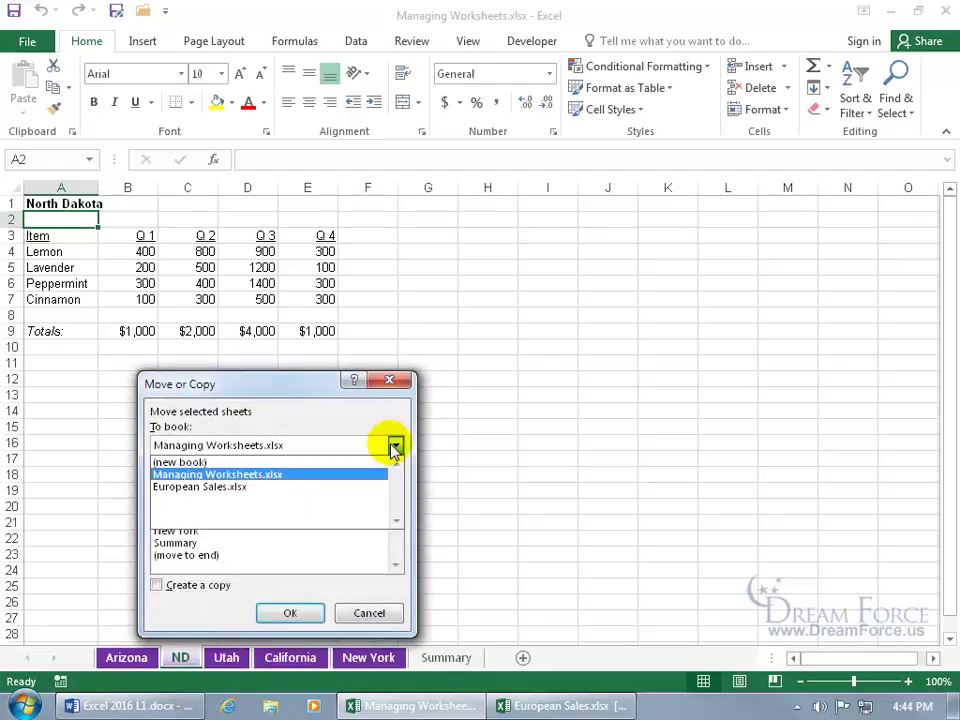
{"action": "left_click", "coordinate": [253, 462]}
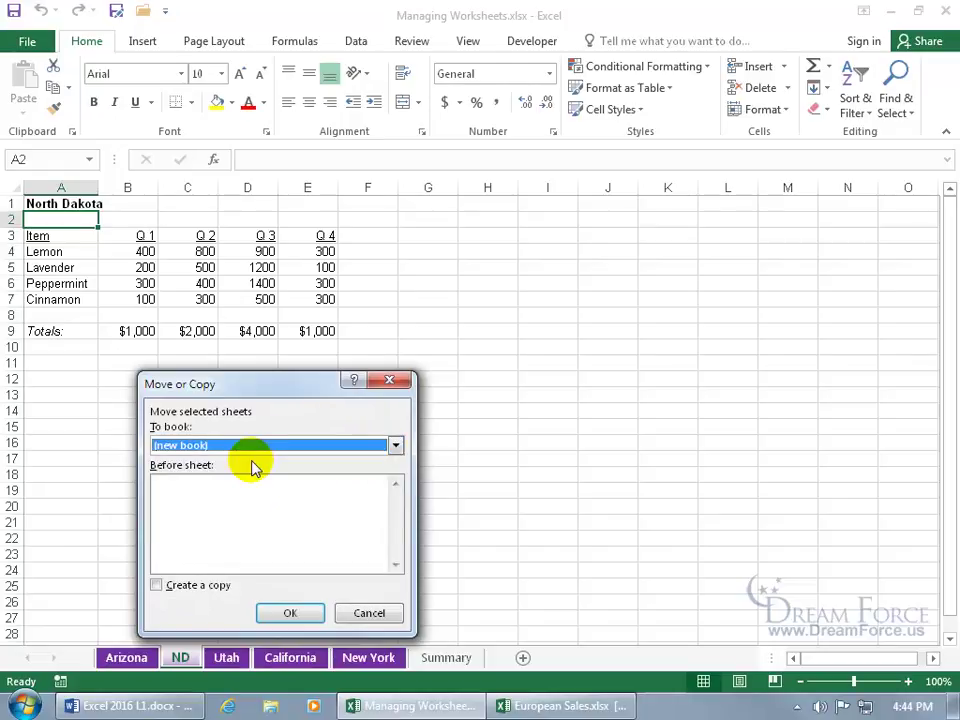
{"action": "left_click", "coordinate": [164, 588]}
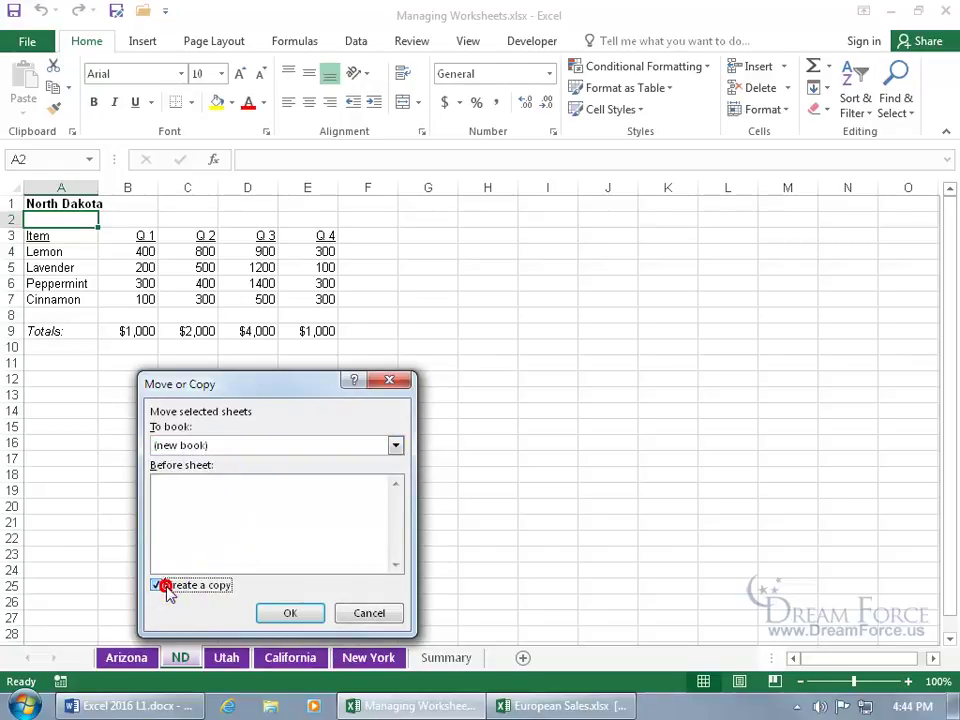
{"action": "left_click", "coordinate": [284, 612]}
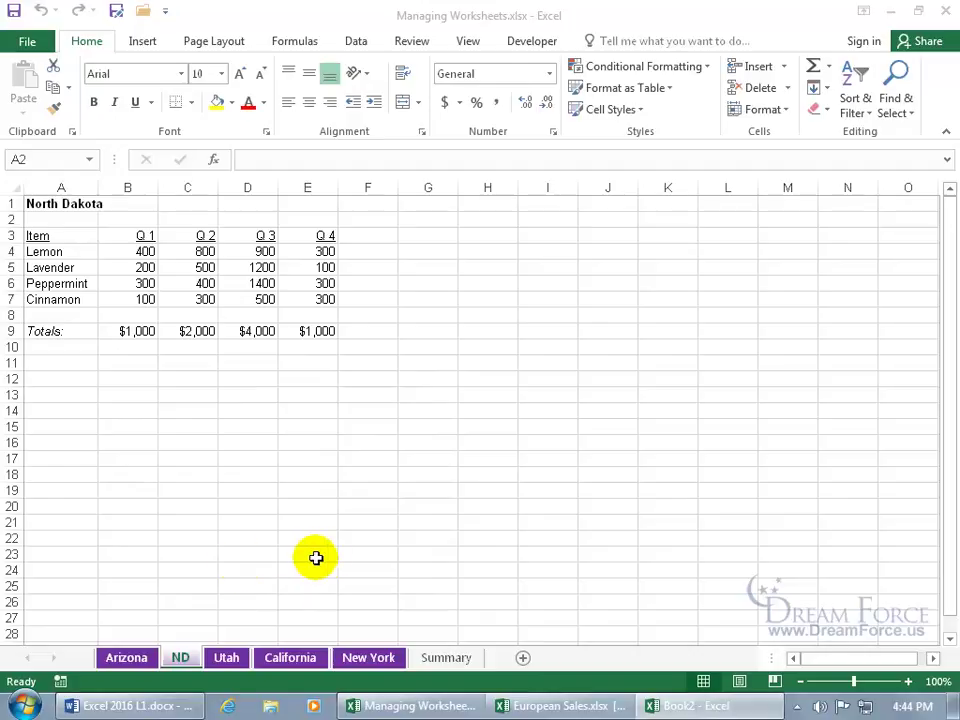
{"action": "mouse_move", "coordinate": [693, 709]}
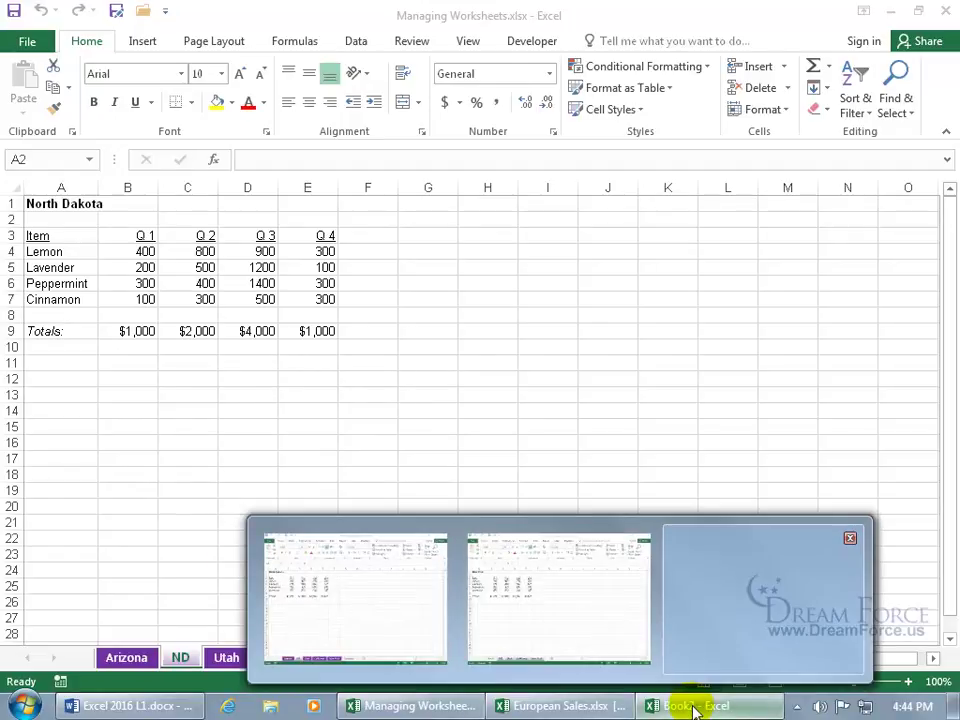
{"action": "left_click", "coordinate": [693, 709]}
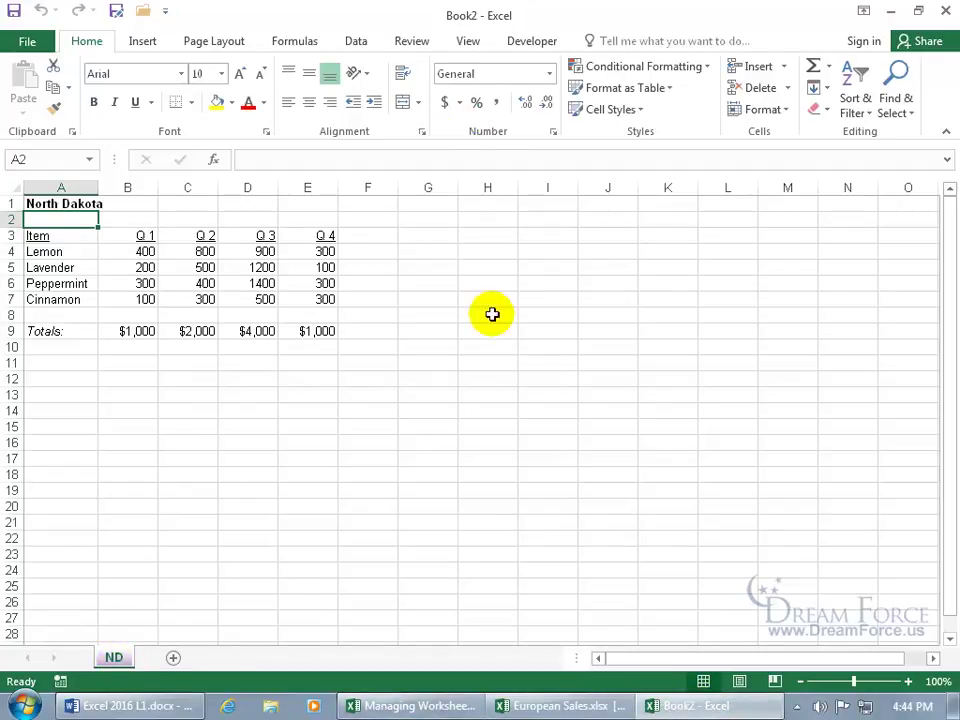
Return to Managing Worksheets.xlsx and shrink the sheet tab area until only the Arizona and ND tabs fit
{"action": "left_click", "coordinate": [434, 709]}
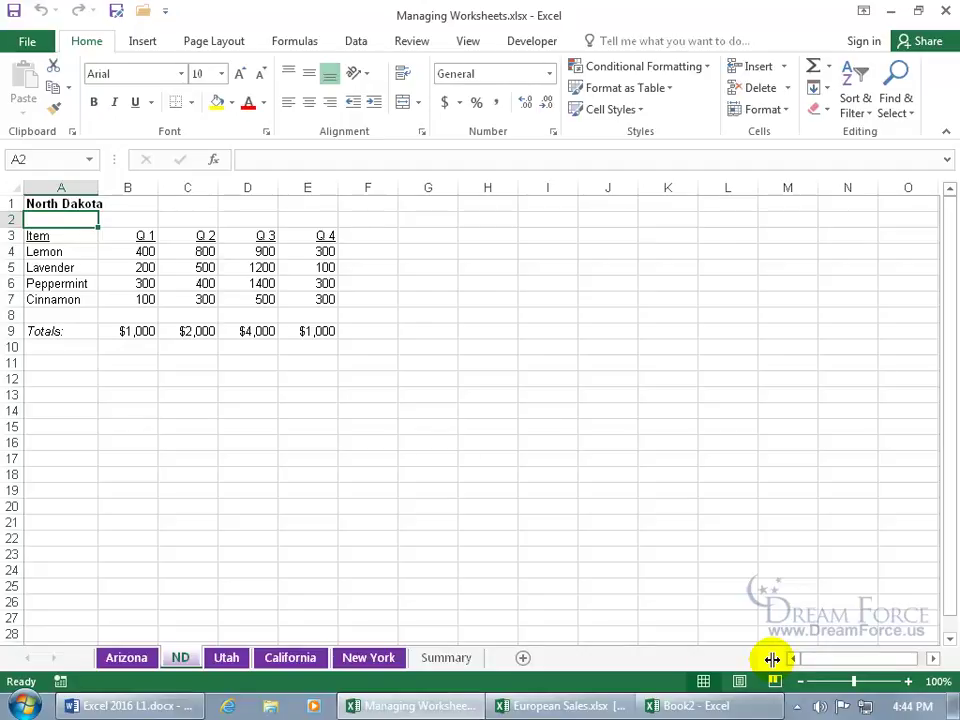
{"action": "left_click_drag", "start_coordinate": [772, 659], "coordinate": [578, 659]}
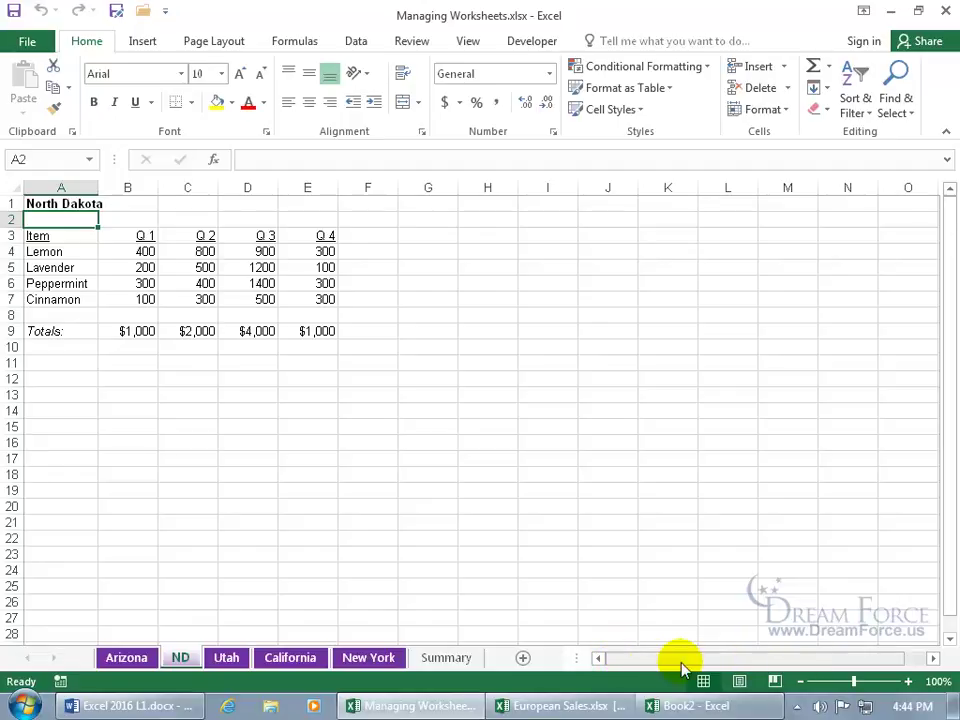
{"action": "left_click_drag", "start_coordinate": [574, 660], "coordinate": [262, 659]}
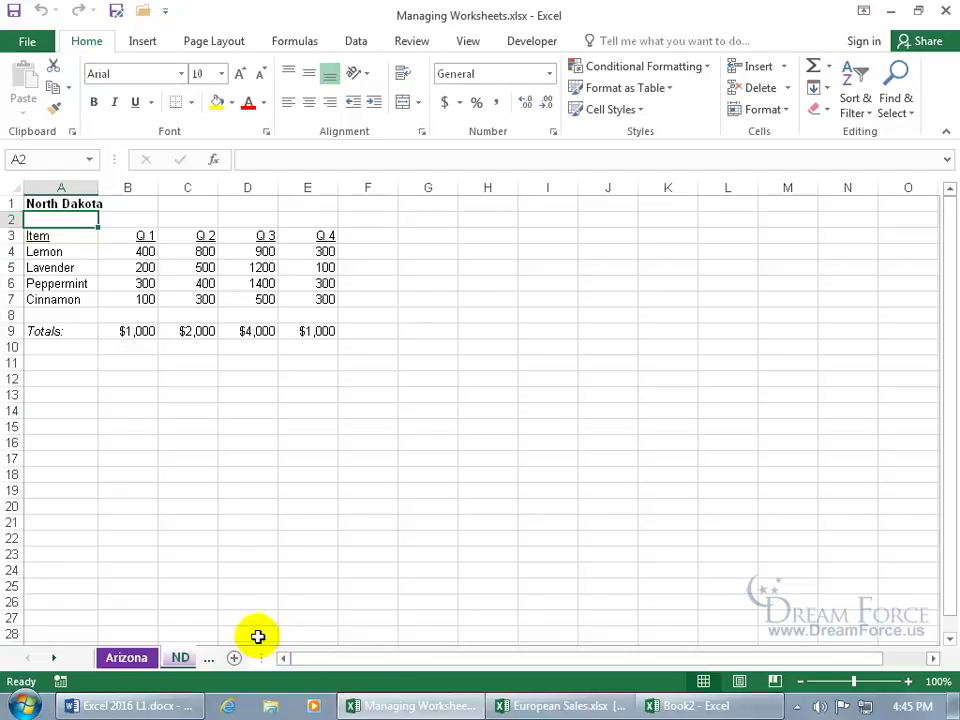
Step forward through the out-of-view worksheets as far as New York, then step back to the Utah sheet
{"action": "left_click", "coordinate": [210, 662]}
{"action": "left_click", "coordinate": [210, 662]}
{"action": "left_click", "coordinate": [210, 662]}
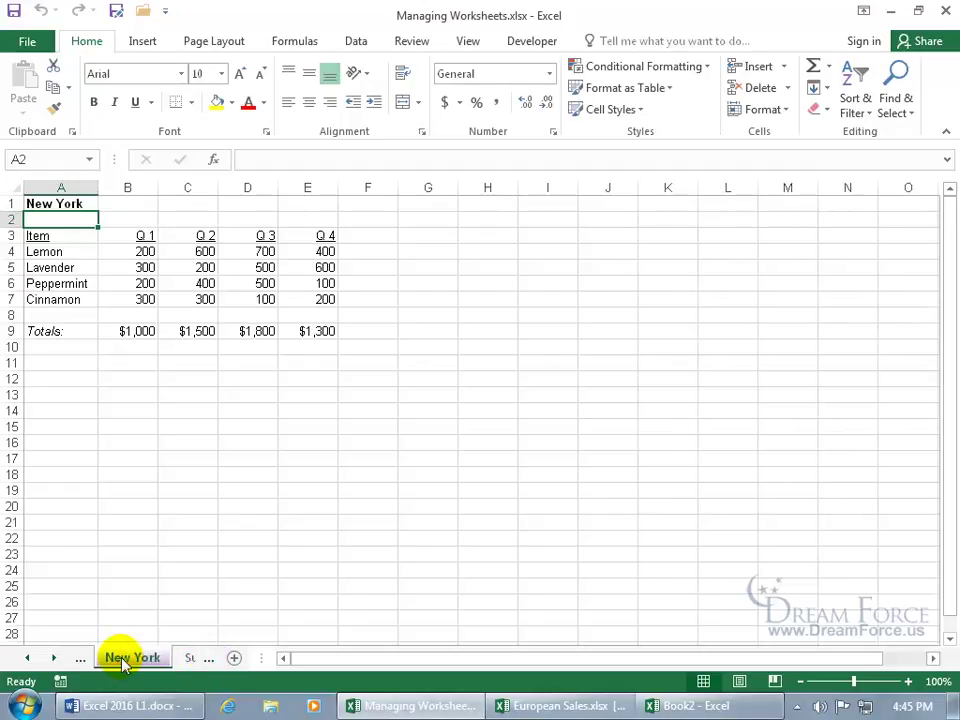
{"action": "left_click", "coordinate": [79, 660]}
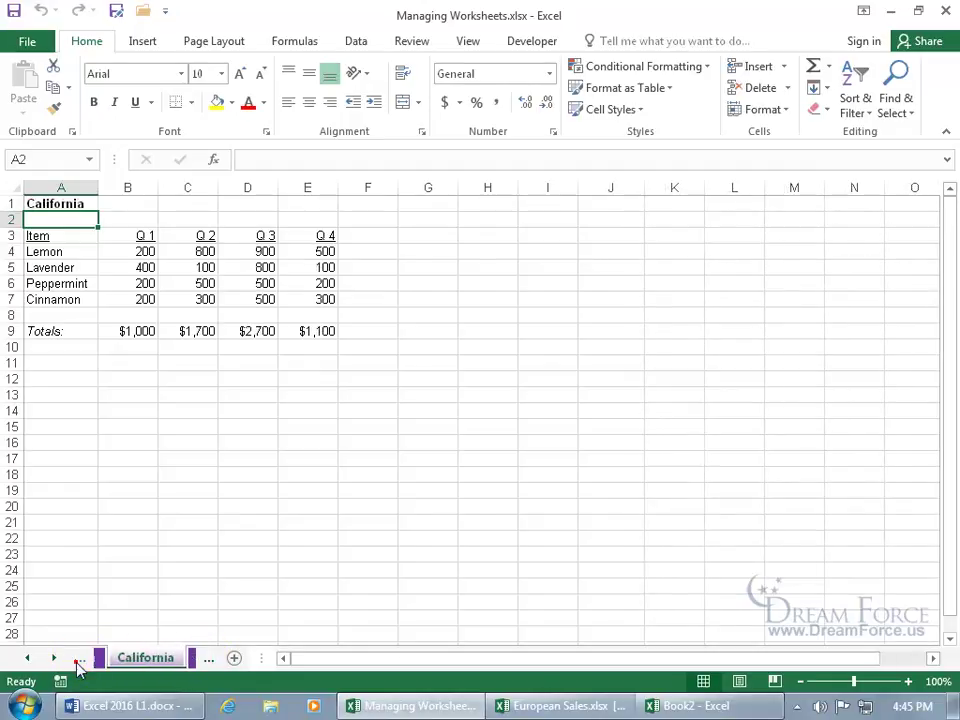
{"action": "left_click", "coordinate": [78, 660]}
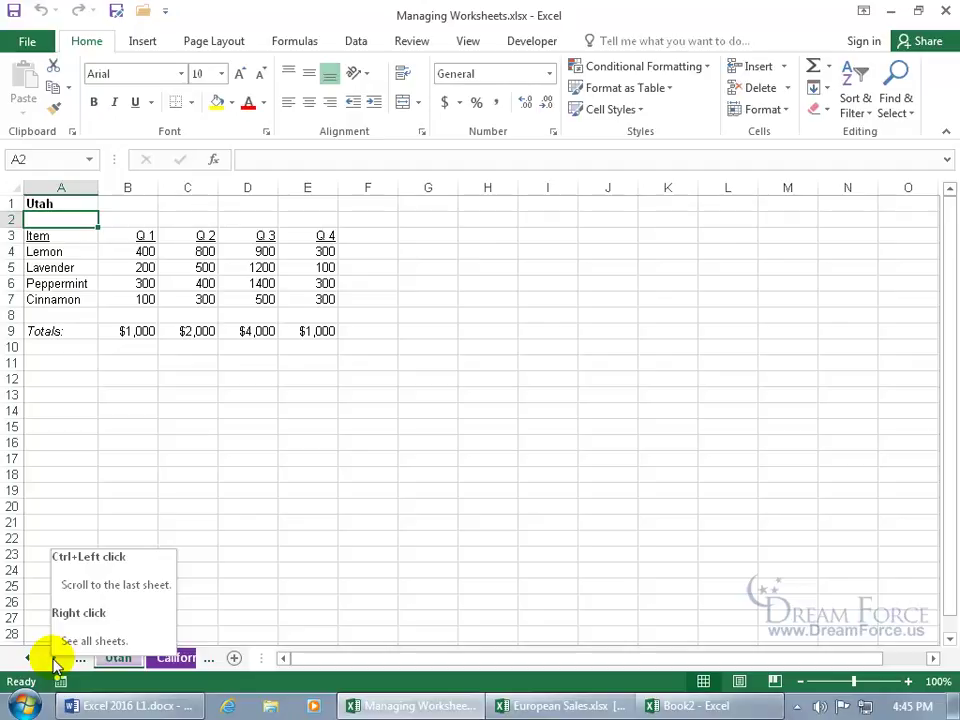
Scroll the sheet tabs to the last sheet, back to the first, and forward again to the Utah tab
{"action": "left_click", "coordinate": [55, 660], "text": "ctrl"}
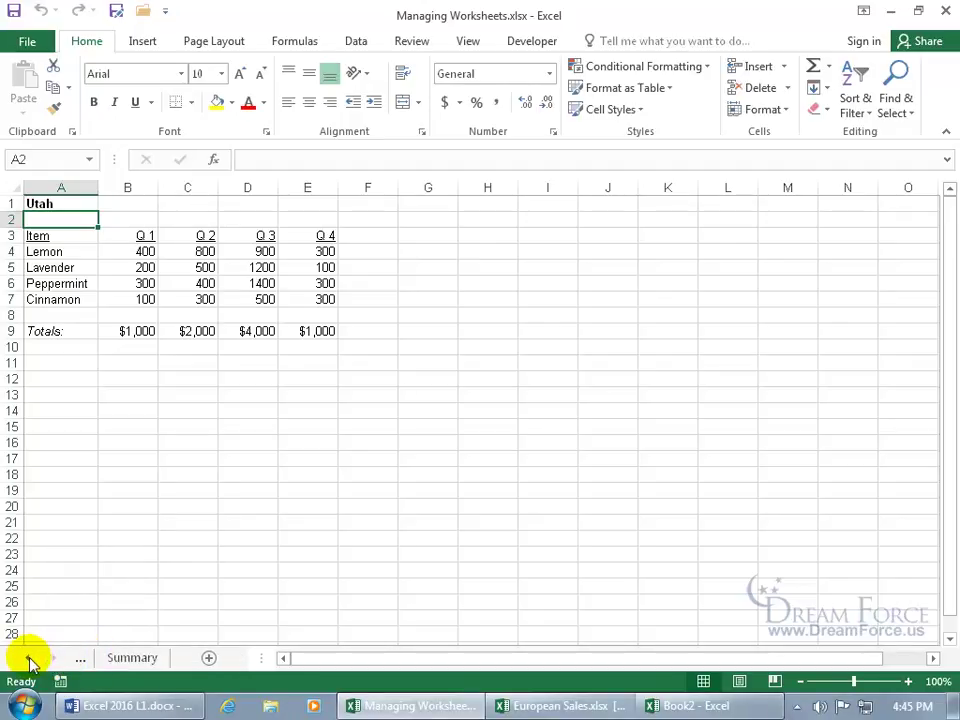
{"action": "left_click", "coordinate": [29, 659]}
{"action": "left_click", "coordinate": [29, 660], "text": "ctrl"}
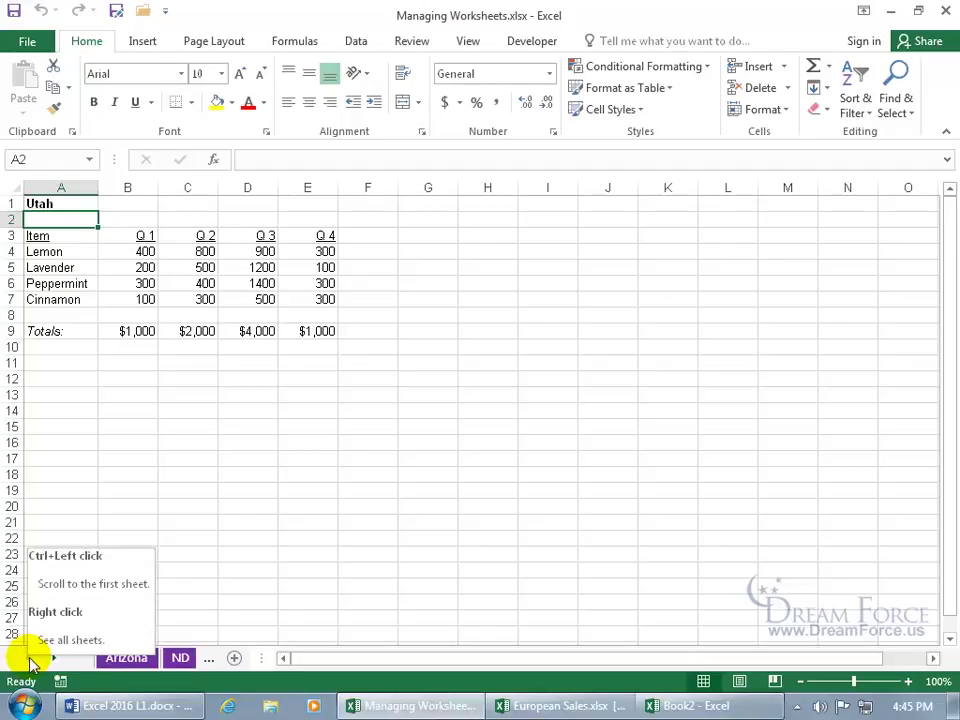
{"action": "left_click", "coordinate": [55, 660]}
{"action": "left_click", "coordinate": [55, 660]}
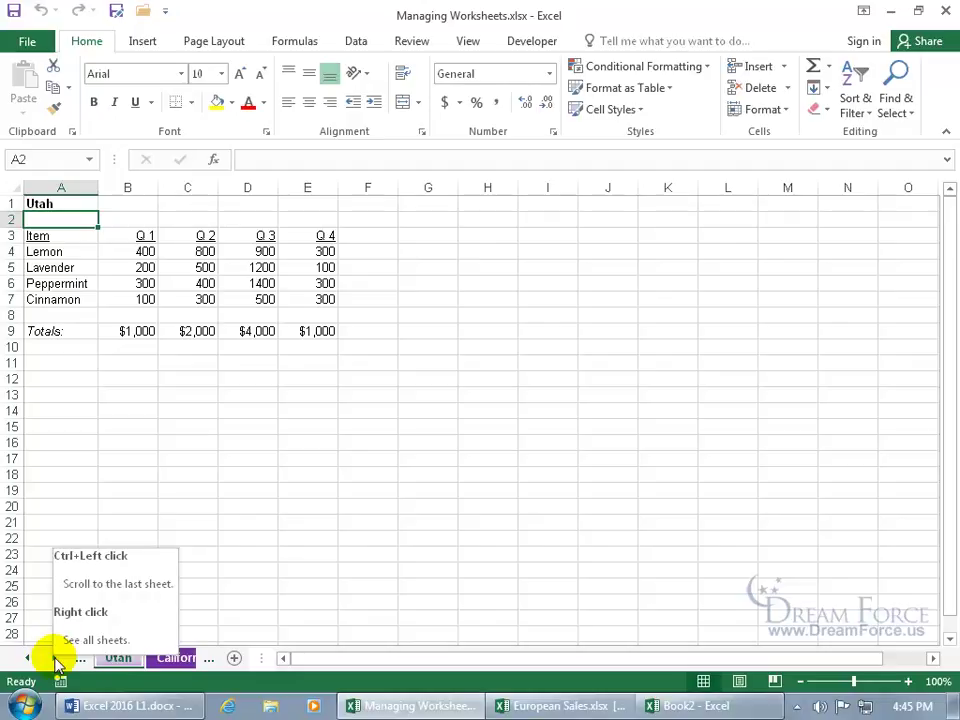
Activate the New York sheet from the list of all worksheets
{"action": "right_click", "coordinate": [55, 660]}
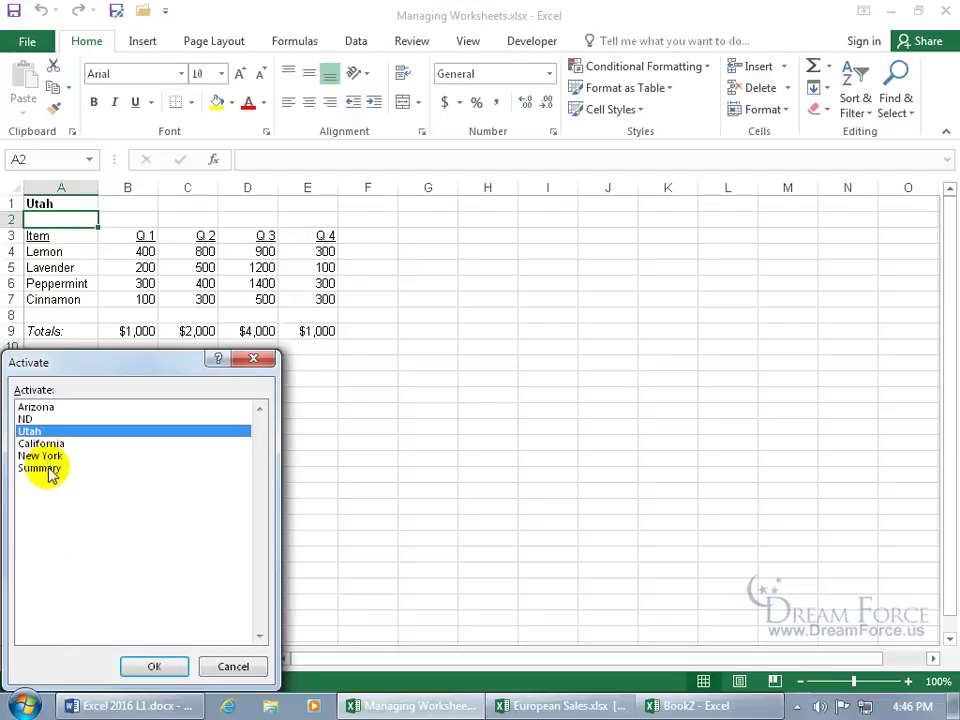
{"action": "left_click", "coordinate": [78, 455]}
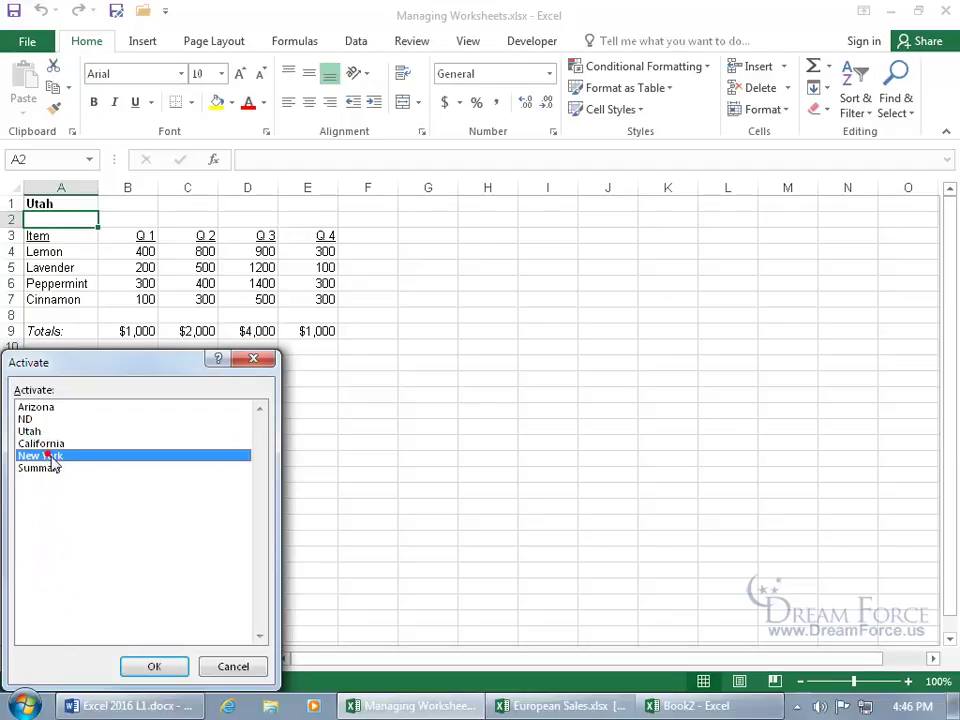
{"action": "left_click", "coordinate": [154, 667]}
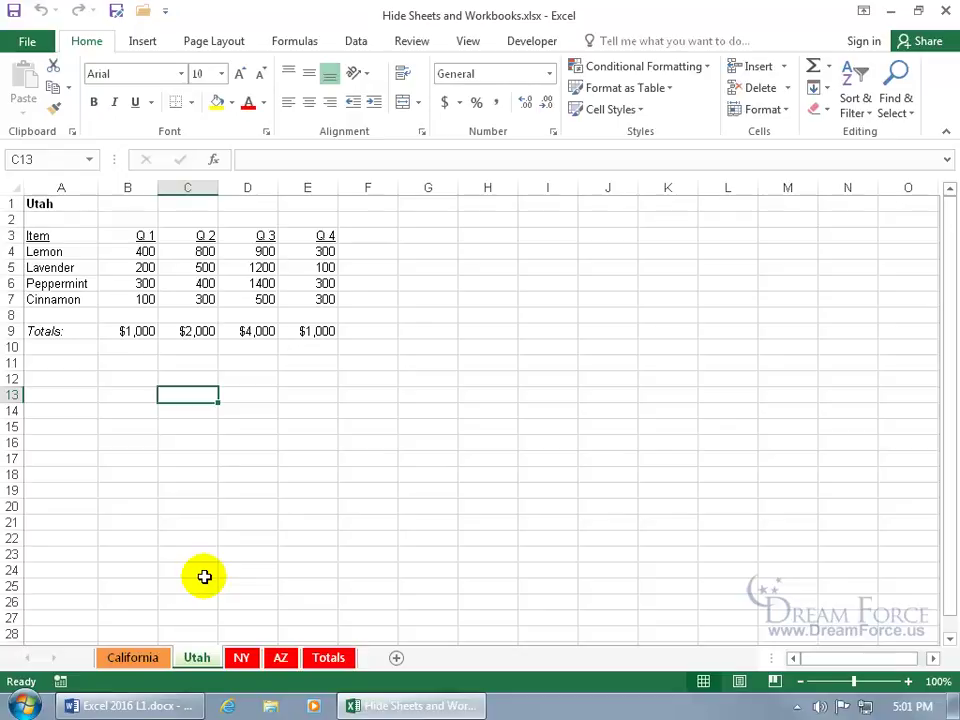
View the California sheet in Hide Sheets and Workbooks.xlsx, then return to the Utah sheet and hide it
{"action": "left_click", "coordinate": [131, 656]}
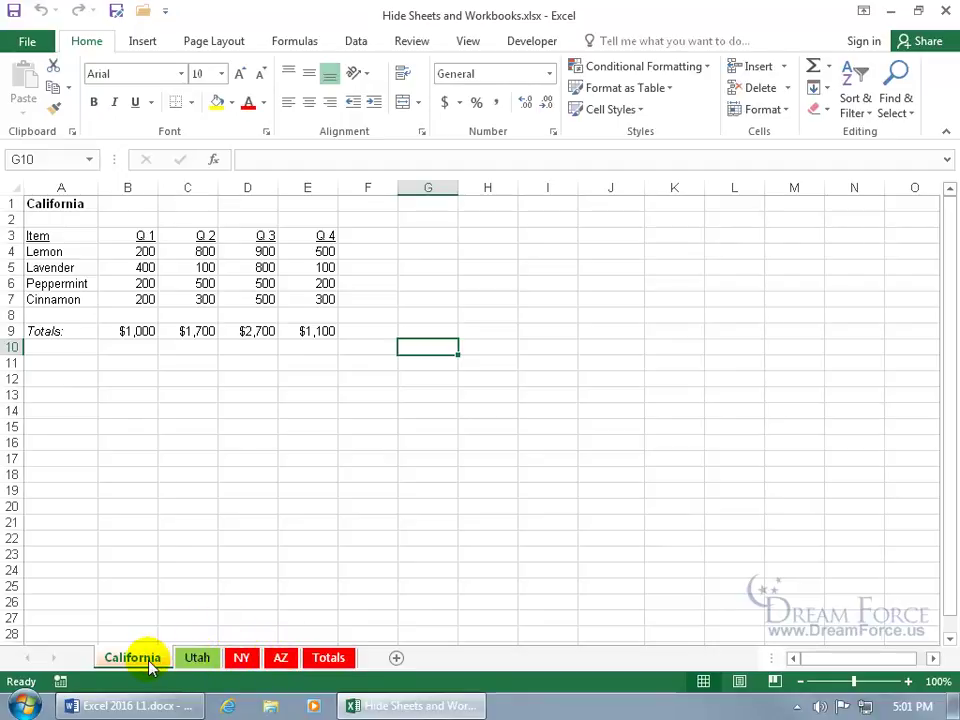
{"action": "left_click", "coordinate": [203, 664]}
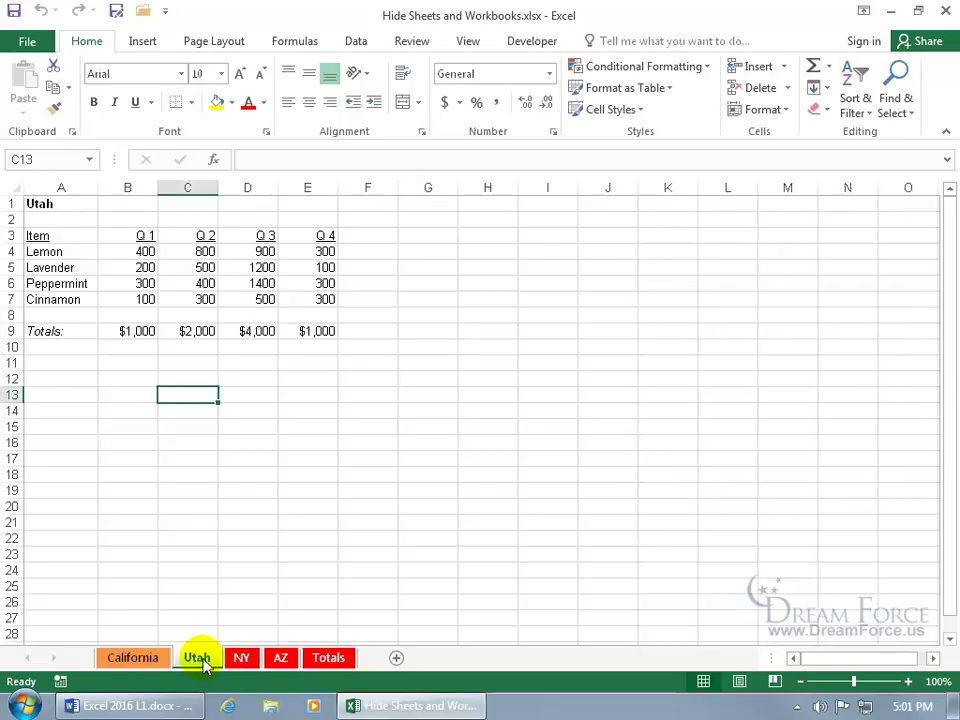
{"action": "left_click", "coordinate": [784, 112]}
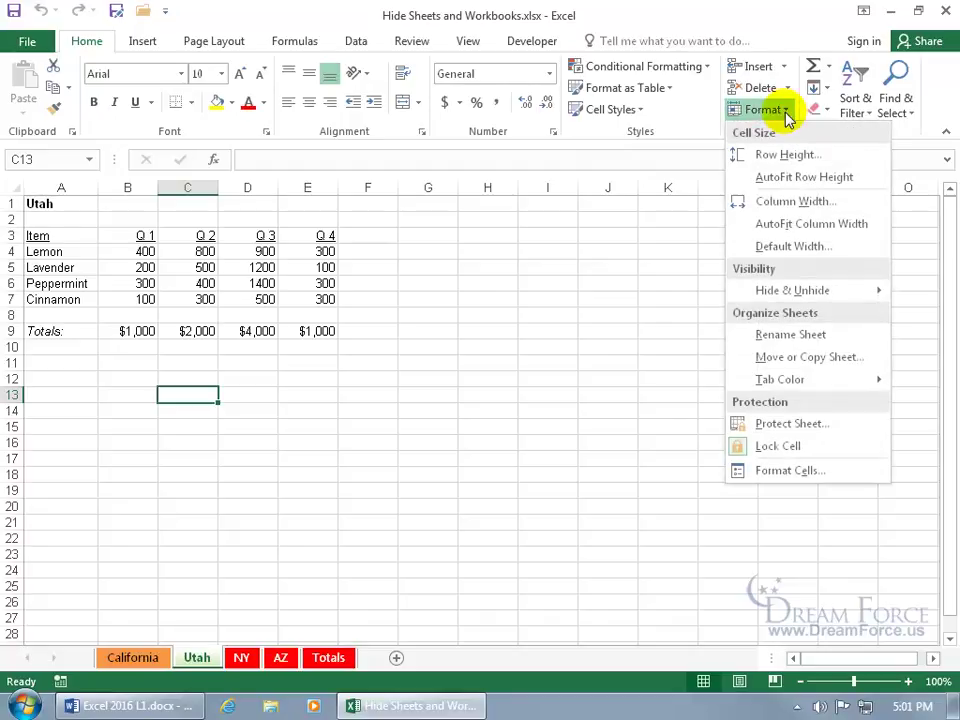
{"action": "mouse_move", "coordinate": [790, 299]}
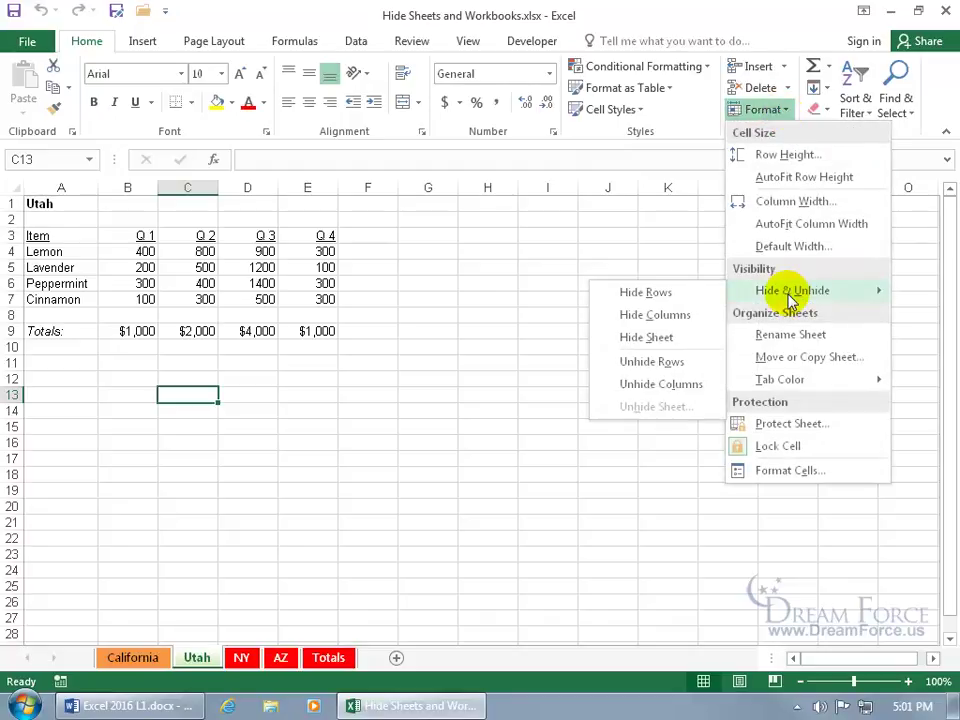
{"action": "left_click", "coordinate": [669, 339]}
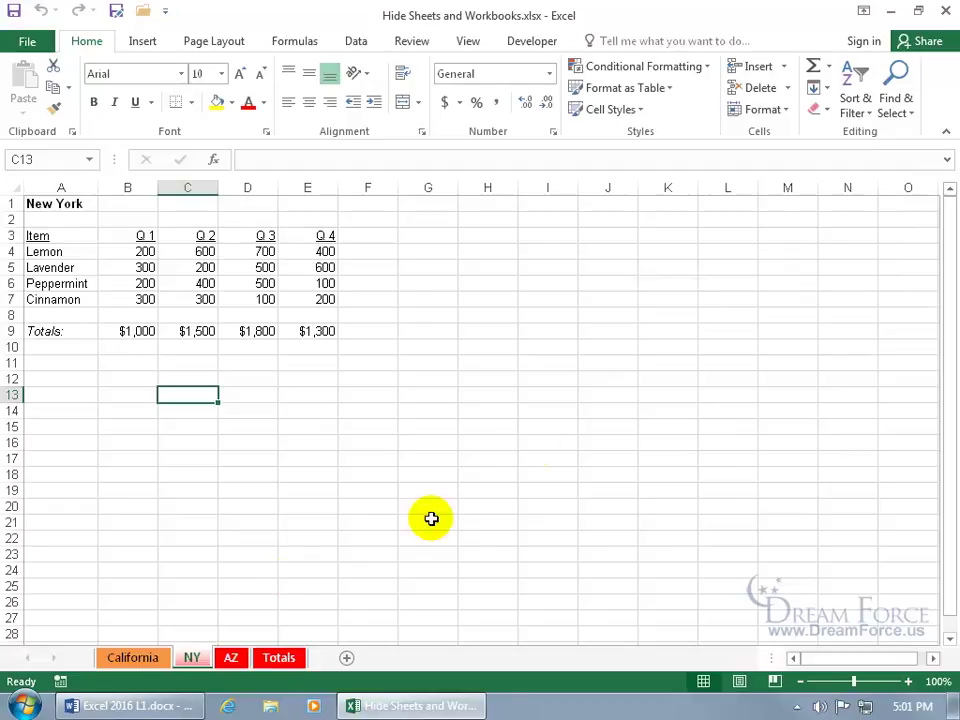
Unhide the Utah sheet in Hide Sheets and Workbooks.xlsx
{"action": "left_click", "coordinate": [785, 115]}
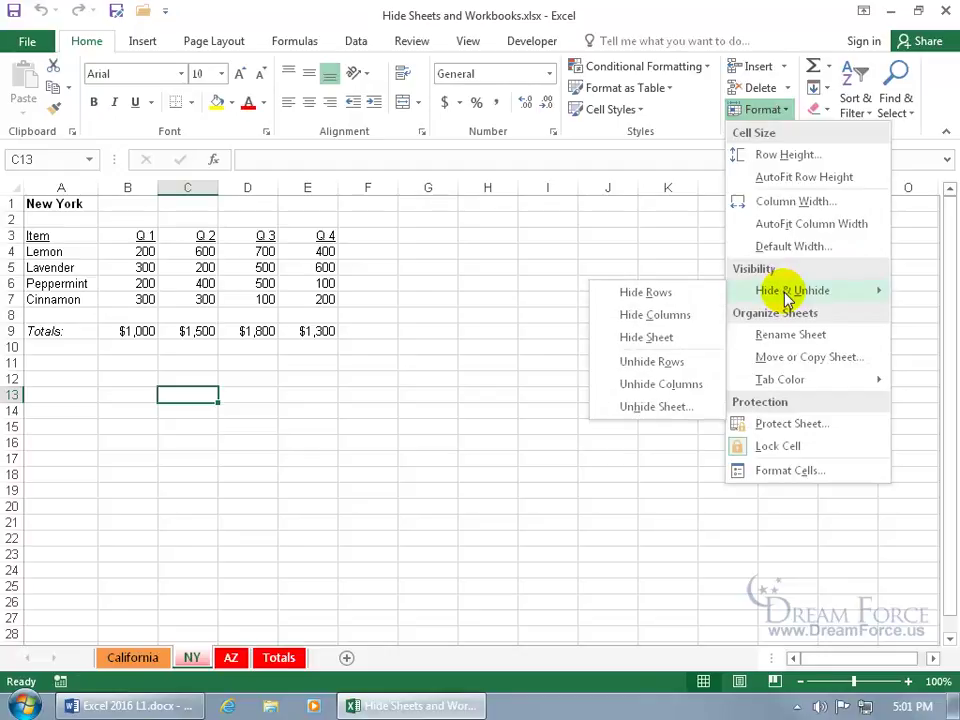
{"action": "right_click", "coordinate": [193, 658]}
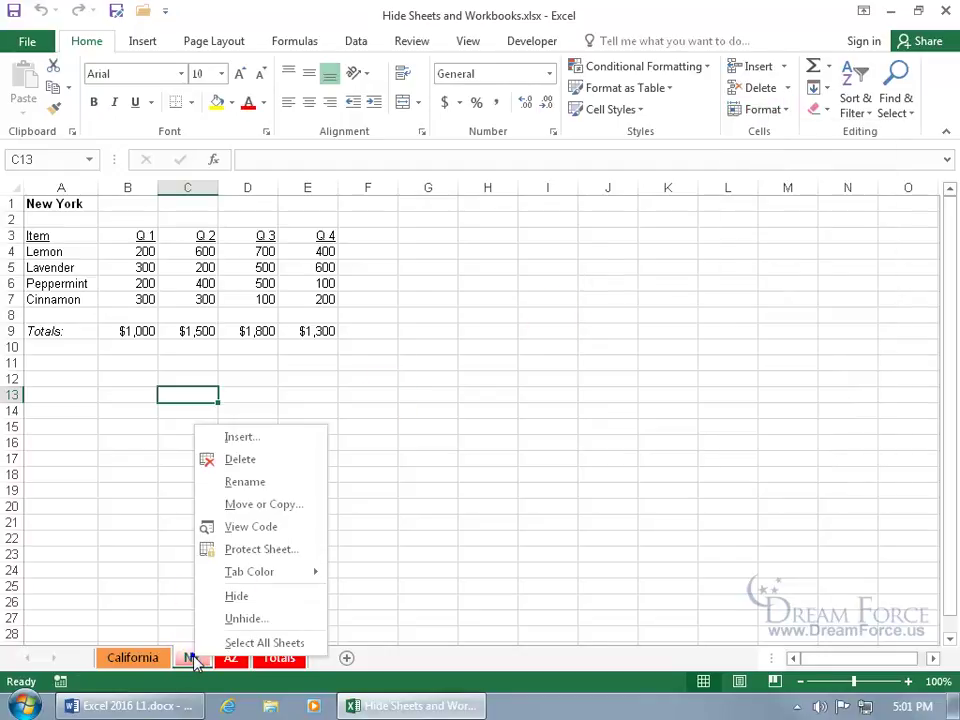
{"action": "left_click", "coordinate": [243, 617]}
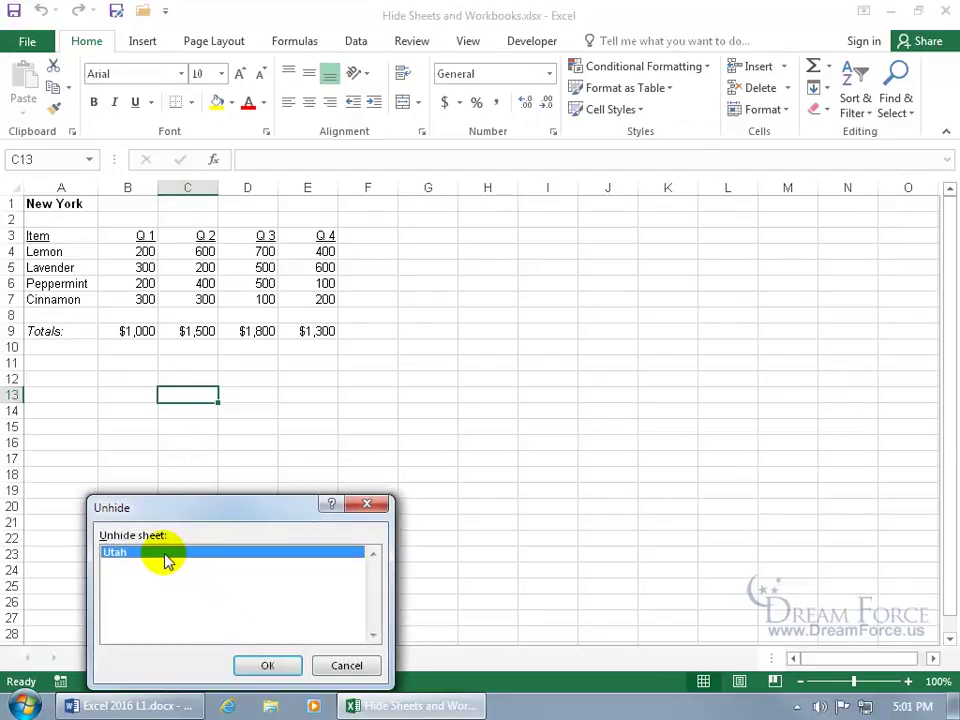
{"action": "double_click", "coordinate": [167, 561]}
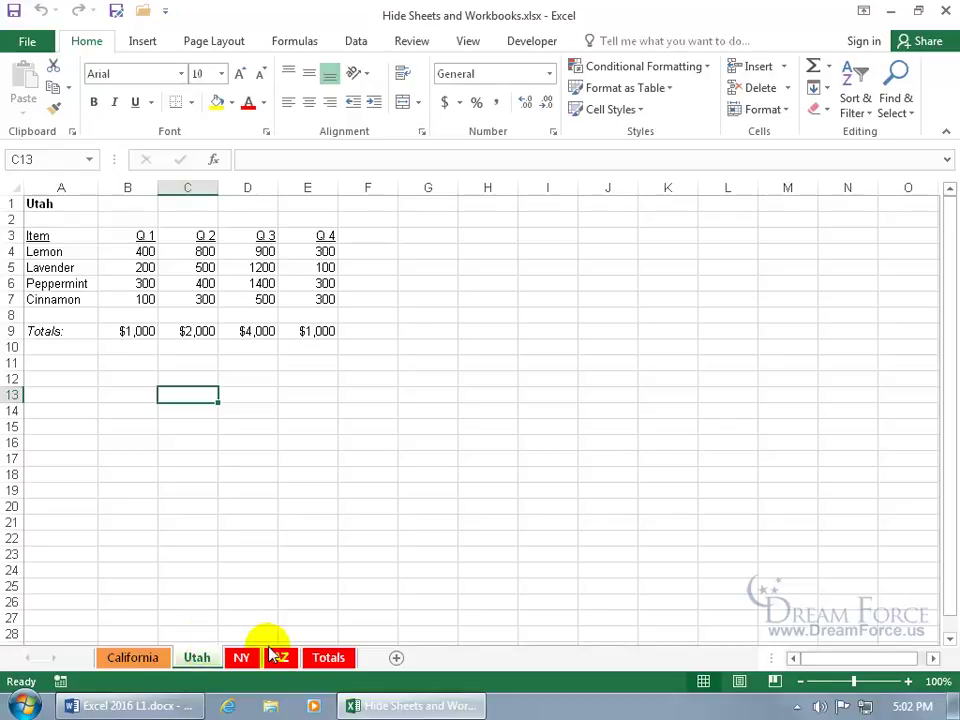
Group the non-adjacent California, NY and Totals sheets and hide them all at once
{"action": "left_click", "coordinate": [321, 660], "text": "shift"}
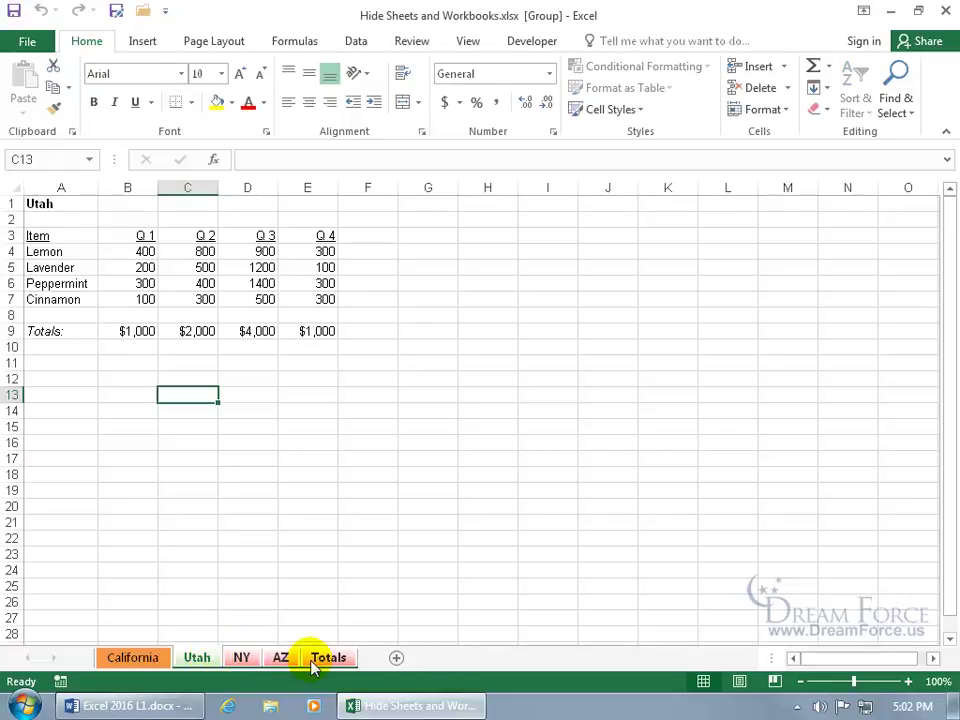
{"action": "left_click", "coordinate": [148, 662]}
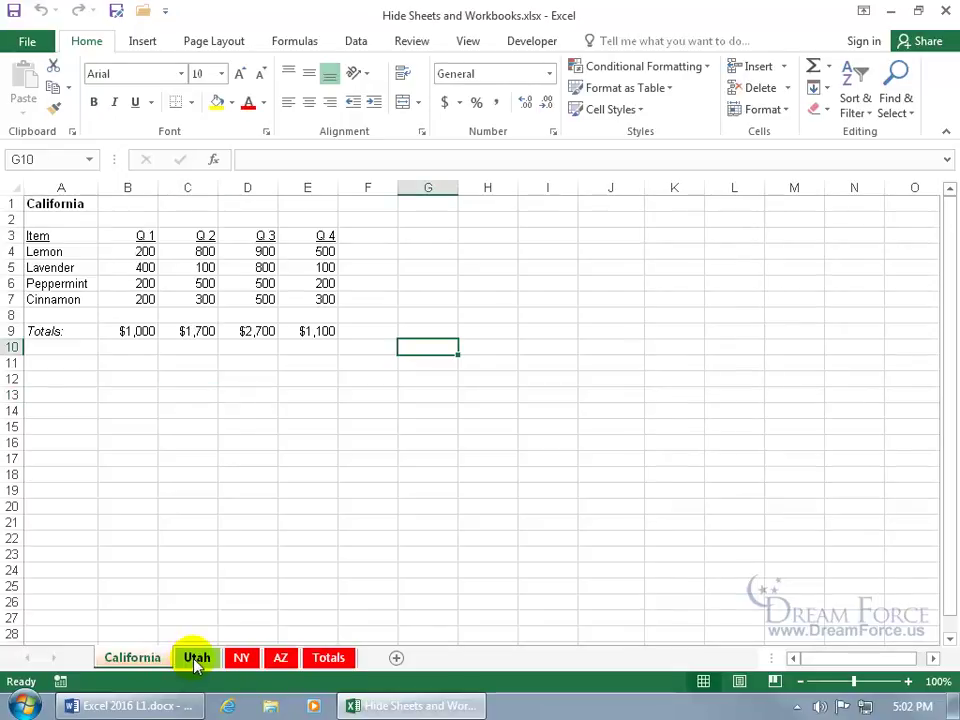
{"action": "left_click", "coordinate": [243, 660], "text": "ctrl"}
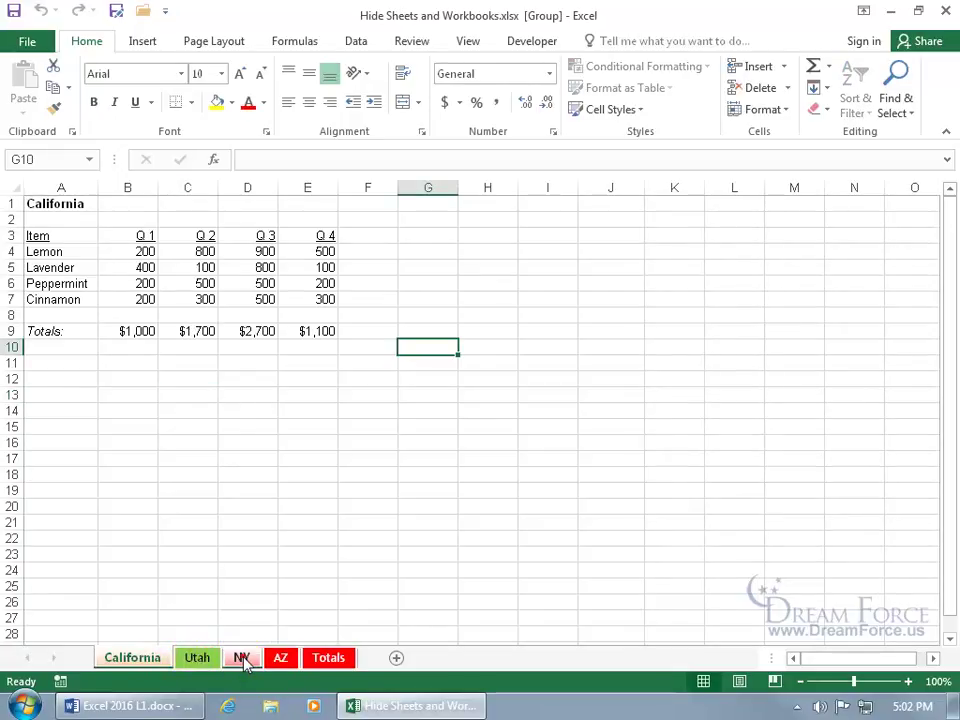
{"action": "left_click", "coordinate": [328, 658], "text": "ctrl"}
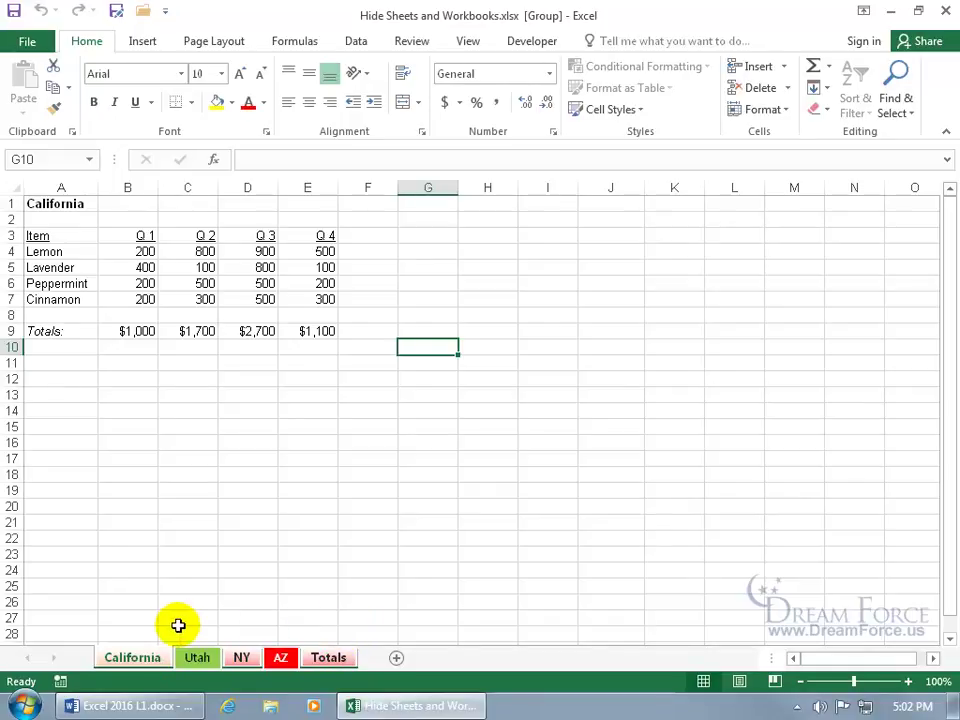
{"action": "right_click", "coordinate": [241, 657]}
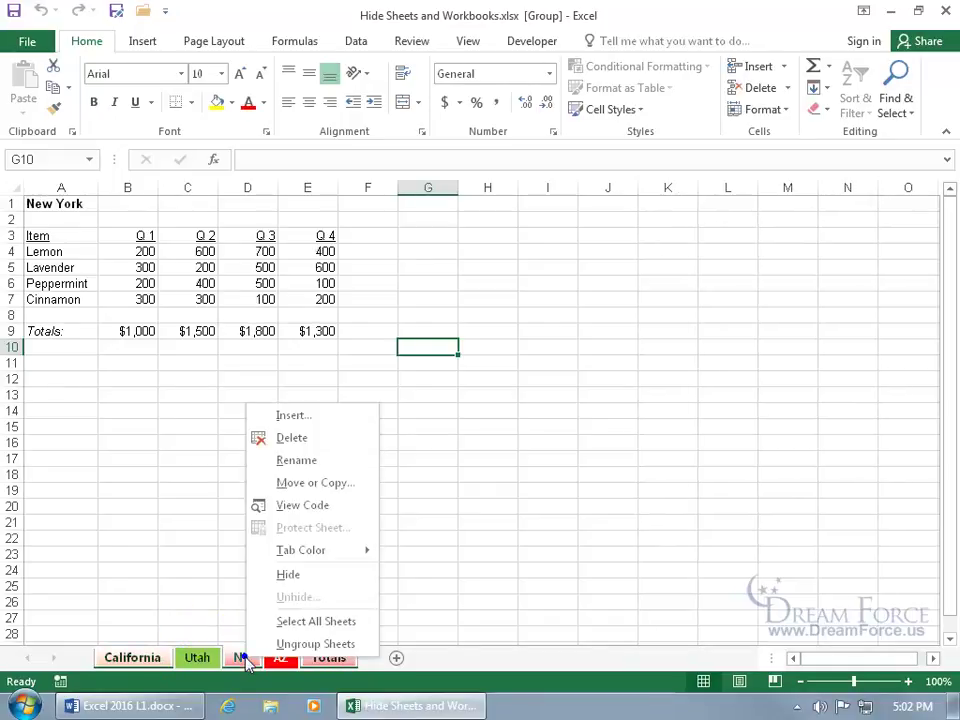
{"action": "left_click", "coordinate": [290, 574]}
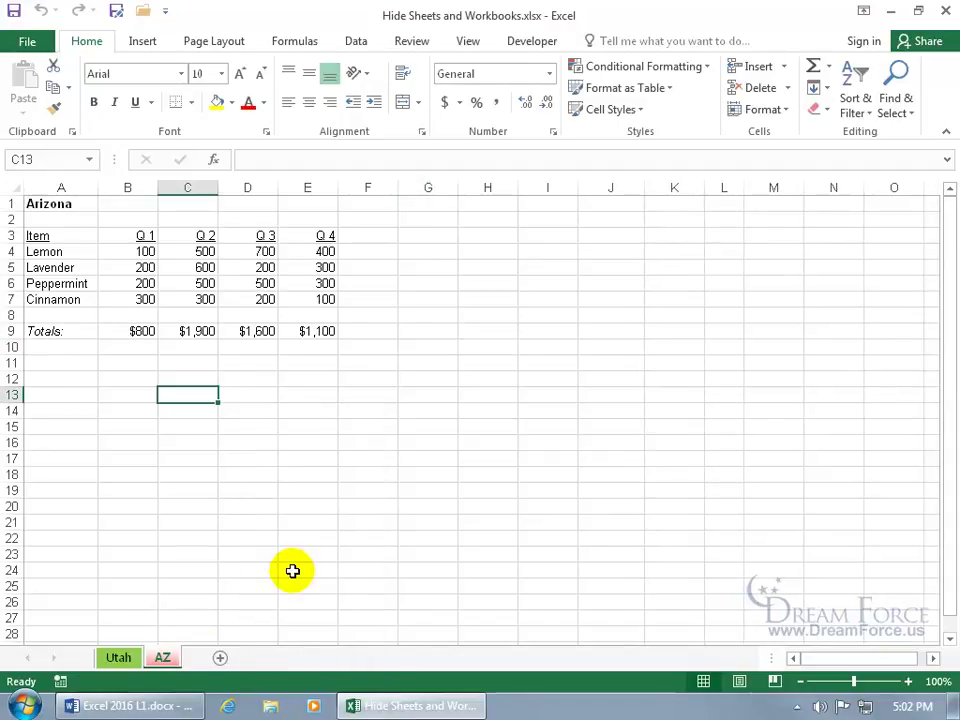
Unhide the California sheet, choosing it from the list of hidden sheets
{"action": "right_click", "coordinate": [165, 656]}
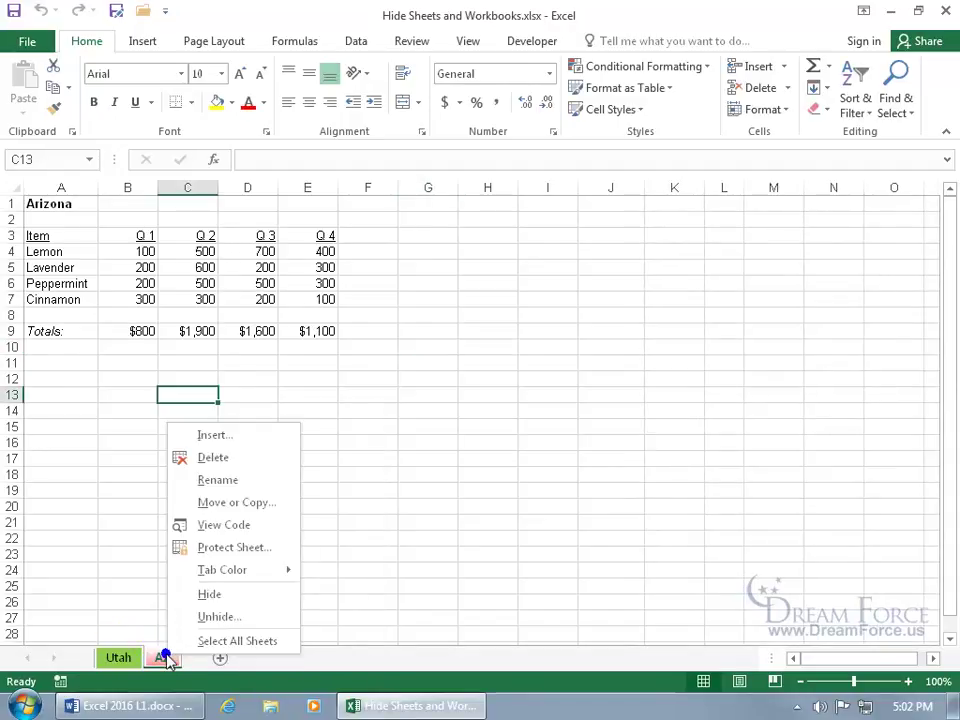
{"action": "left_click", "coordinate": [152, 617]}
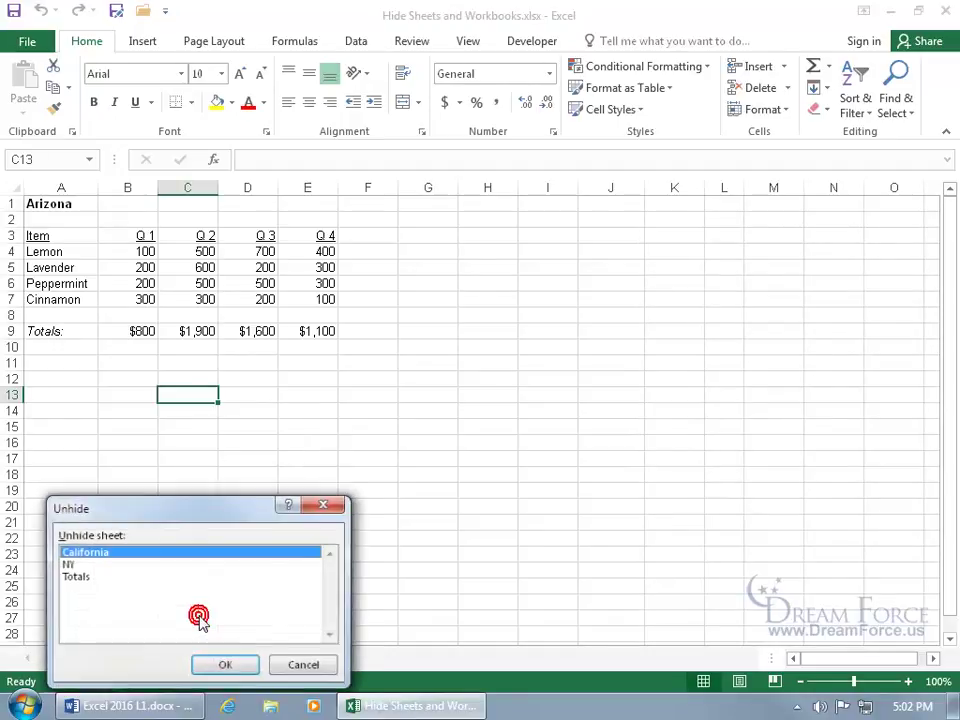
{"action": "left_click", "coordinate": [77, 578]}
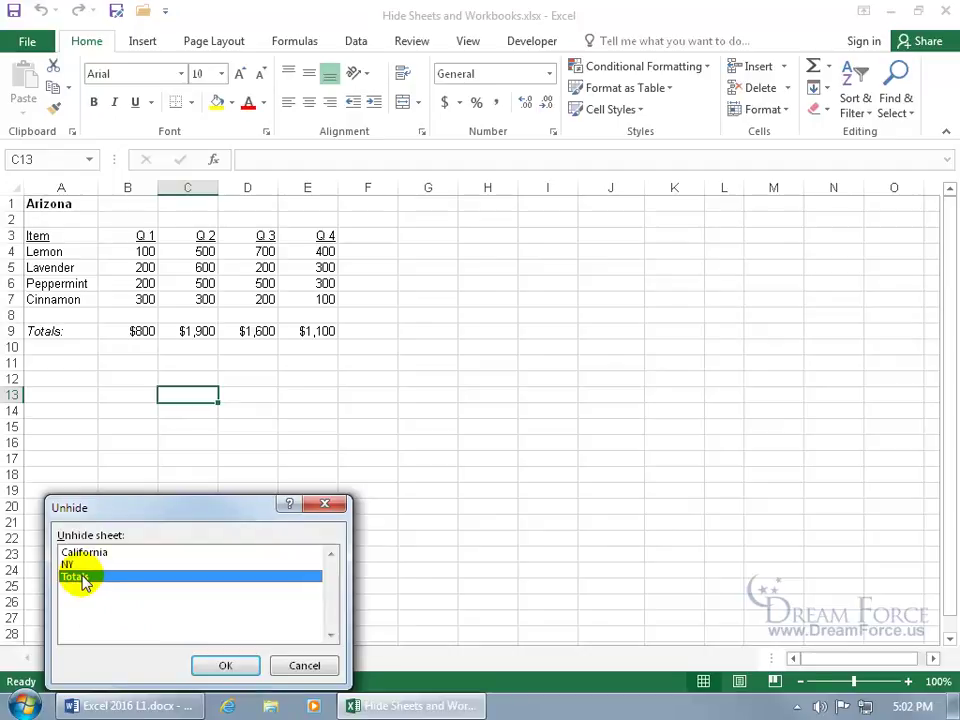
{"action": "left_click", "coordinate": [89, 555]}
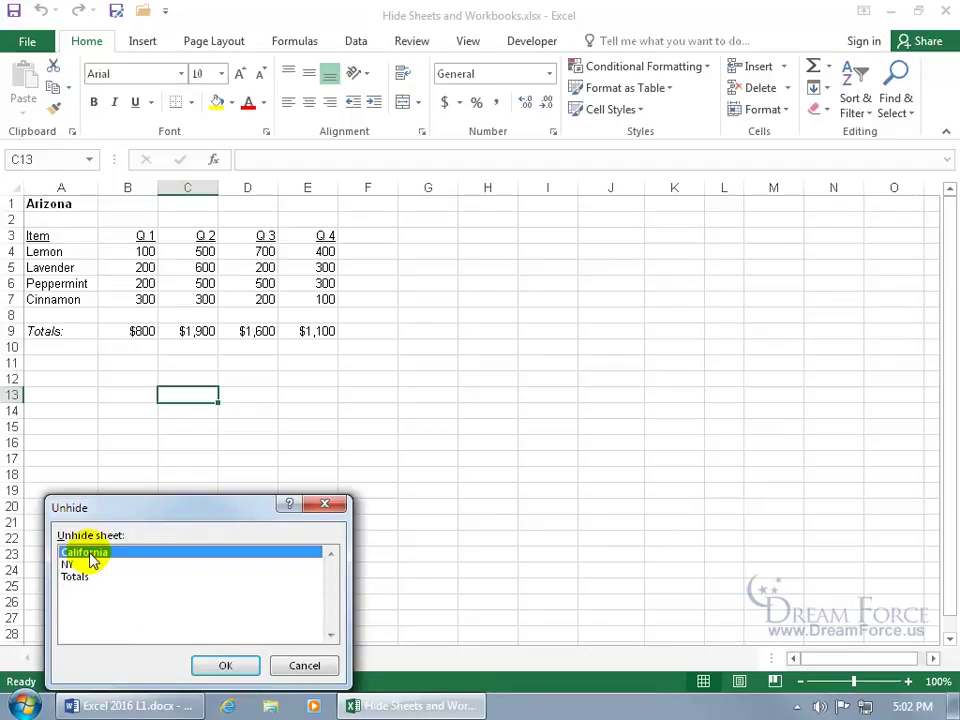
{"action": "double_click", "coordinate": [86, 553]}
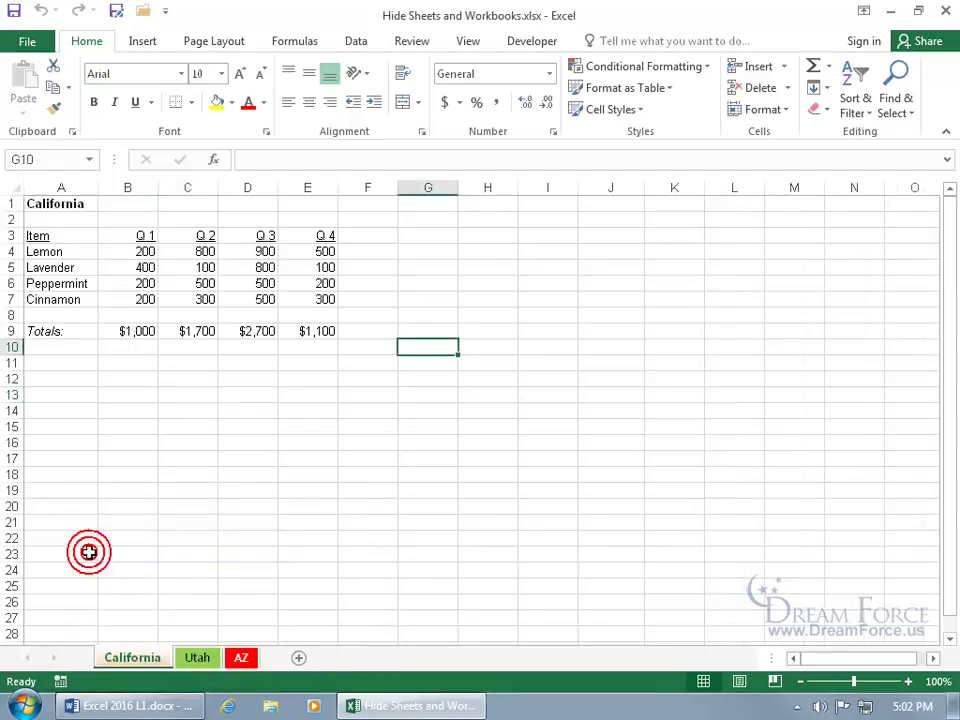
Unhide the NY and Totals sheets one after the other
{"action": "right_click", "coordinate": [148, 658]}
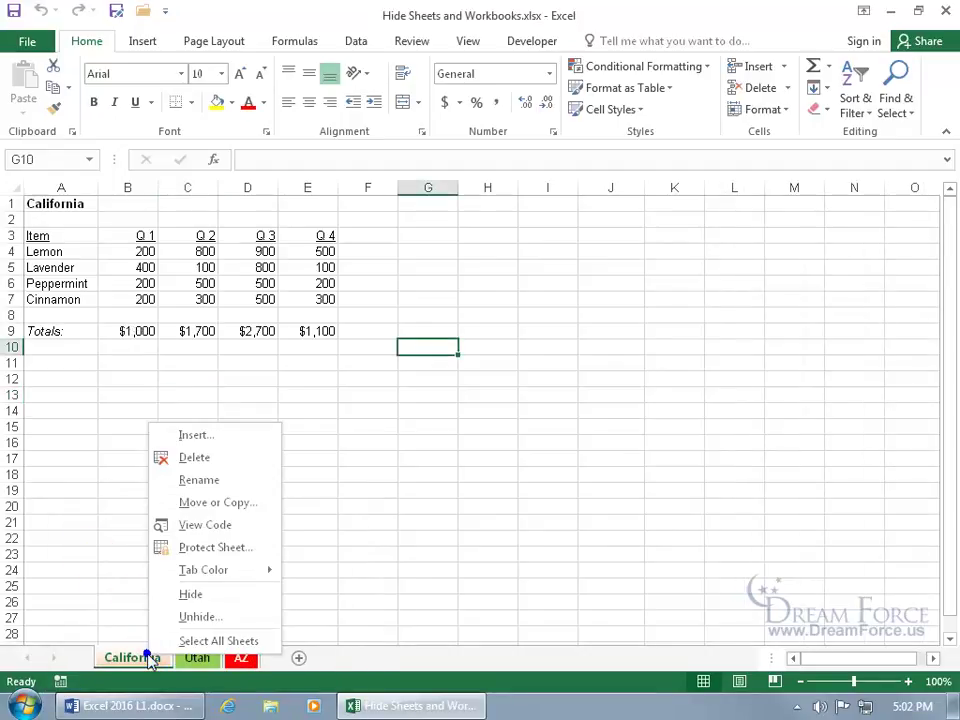
{"action": "left_click", "coordinate": [190, 615]}
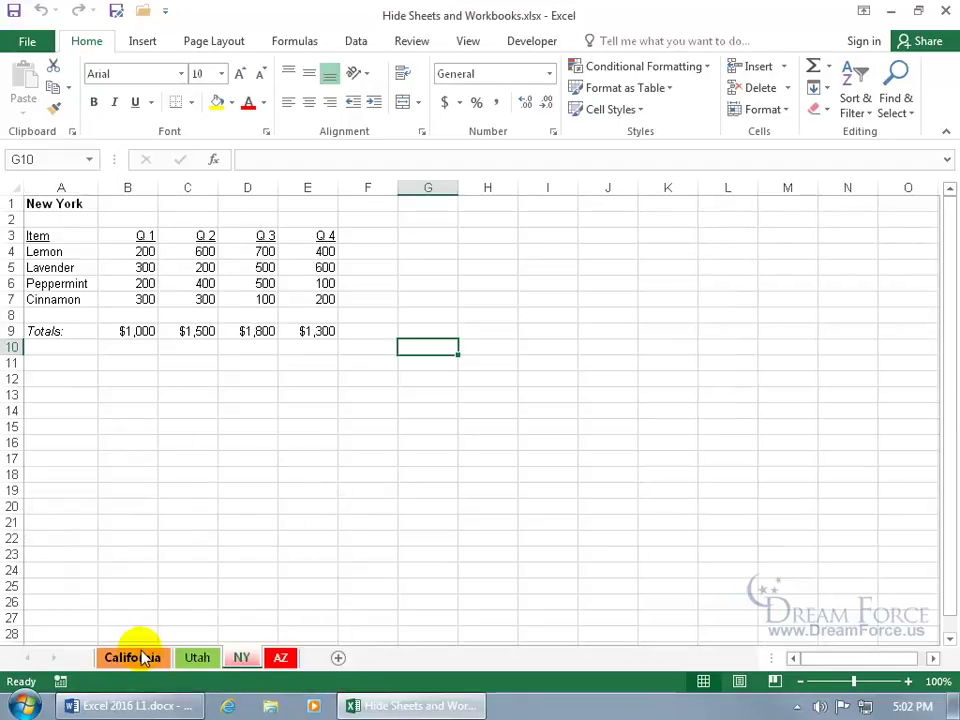
{"action": "right_click", "coordinate": [136, 656]}
{"action": "left_click", "coordinate": [178, 619]}
{"action": "double_click", "coordinate": [98, 553]}
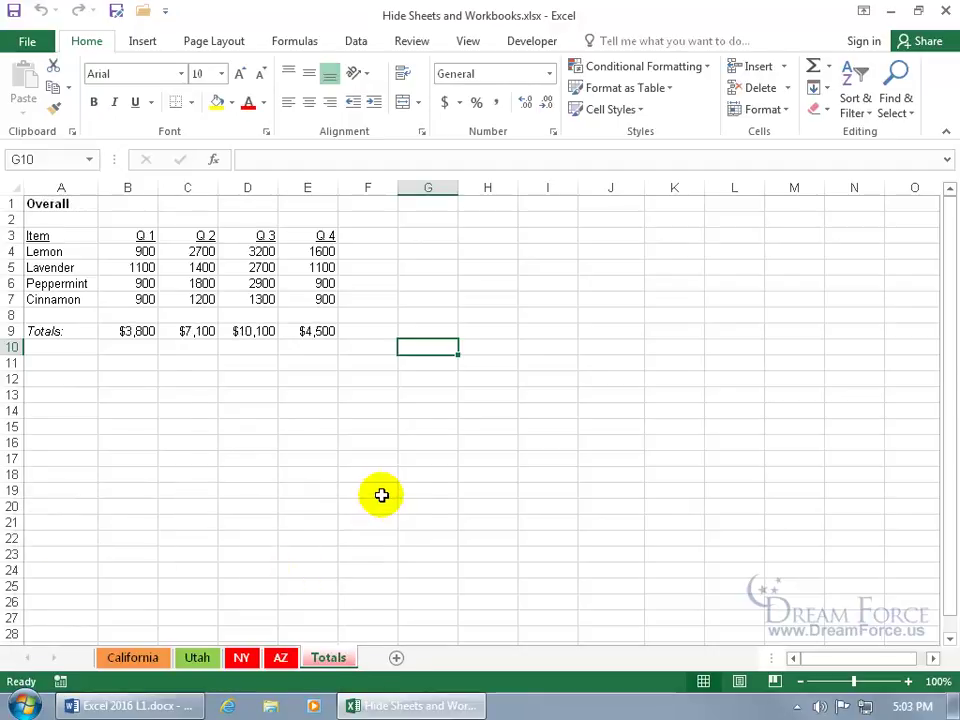
Open two new blank Excel workbooks alongside Hide Sheets and Workbooks.xlsx
{"action": "right_click", "coordinate": [420, 706]}
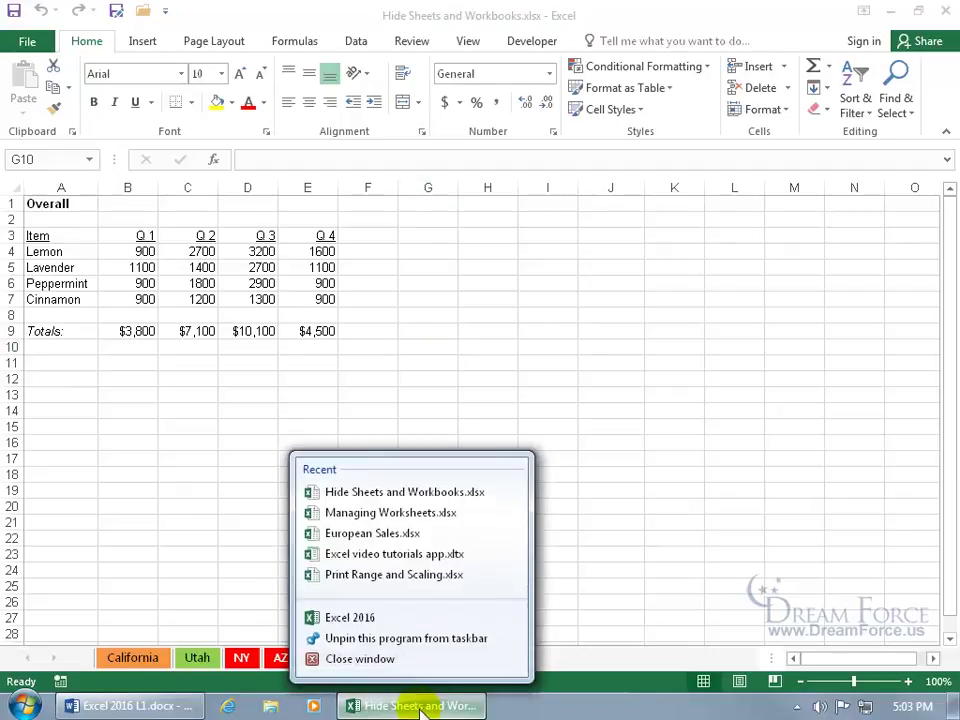
{"action": "left_click", "coordinate": [372, 619]}
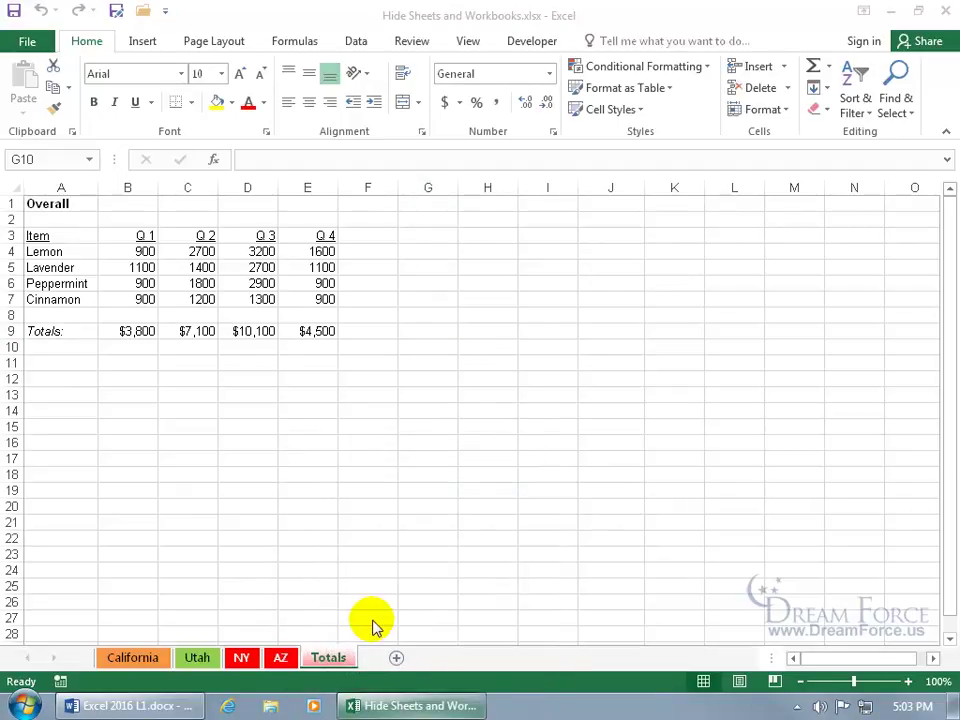
{"action": "right_click", "coordinate": [533, 705]}
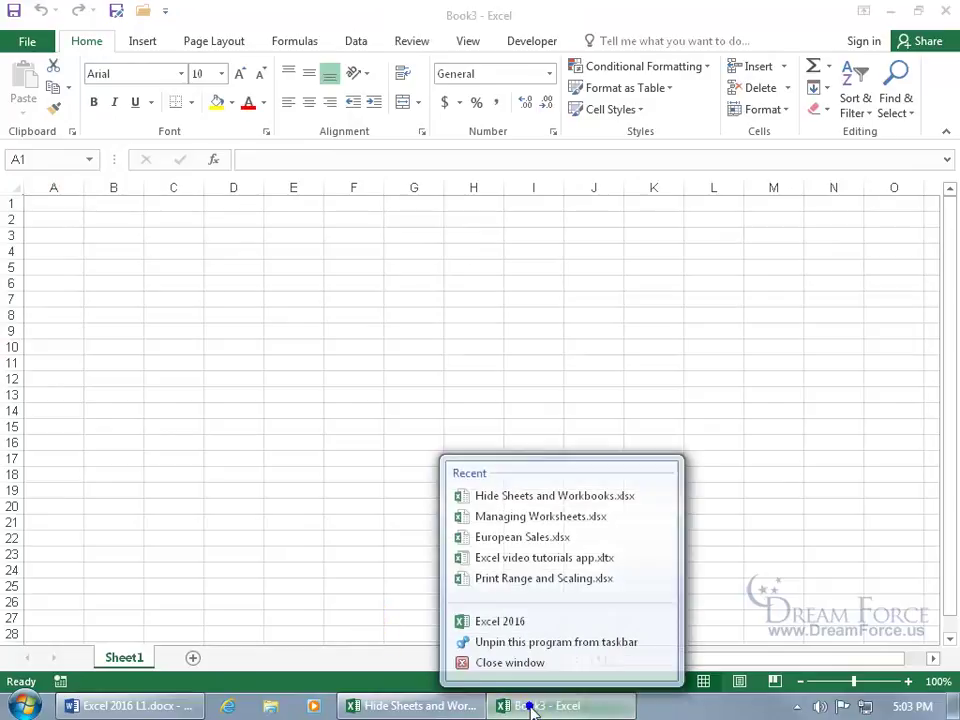
{"action": "left_click", "coordinate": [521, 619]}
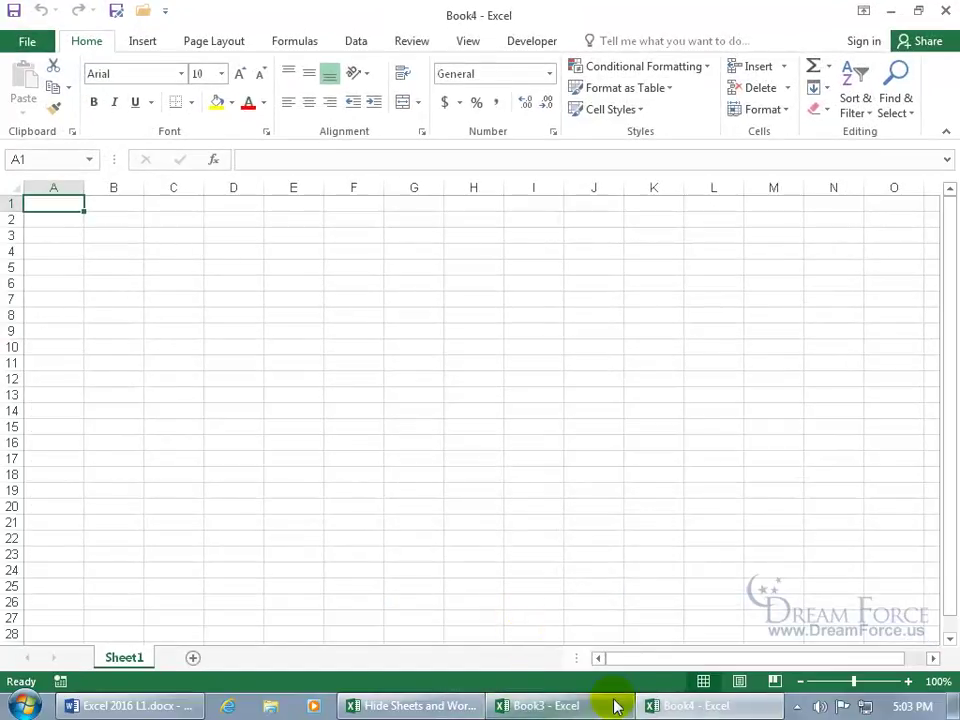
Hide the Book4 workbook and the Hide Sheets and Workbooks.xlsx workbook
{"action": "mouse_move", "coordinate": [643, 703]}
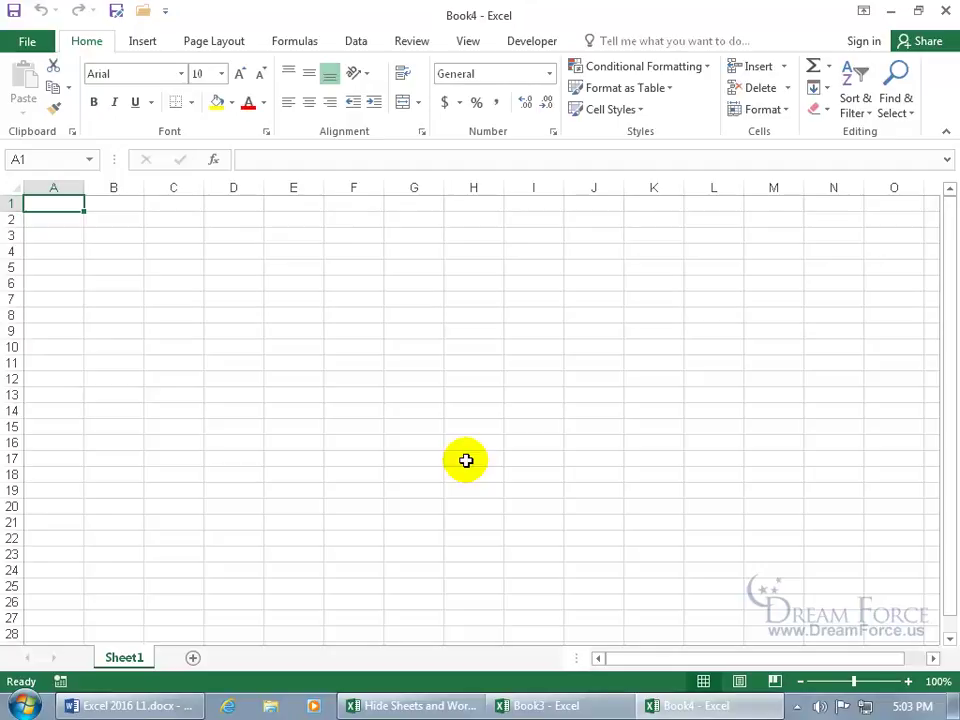
{"action": "left_click", "coordinate": [470, 42]}
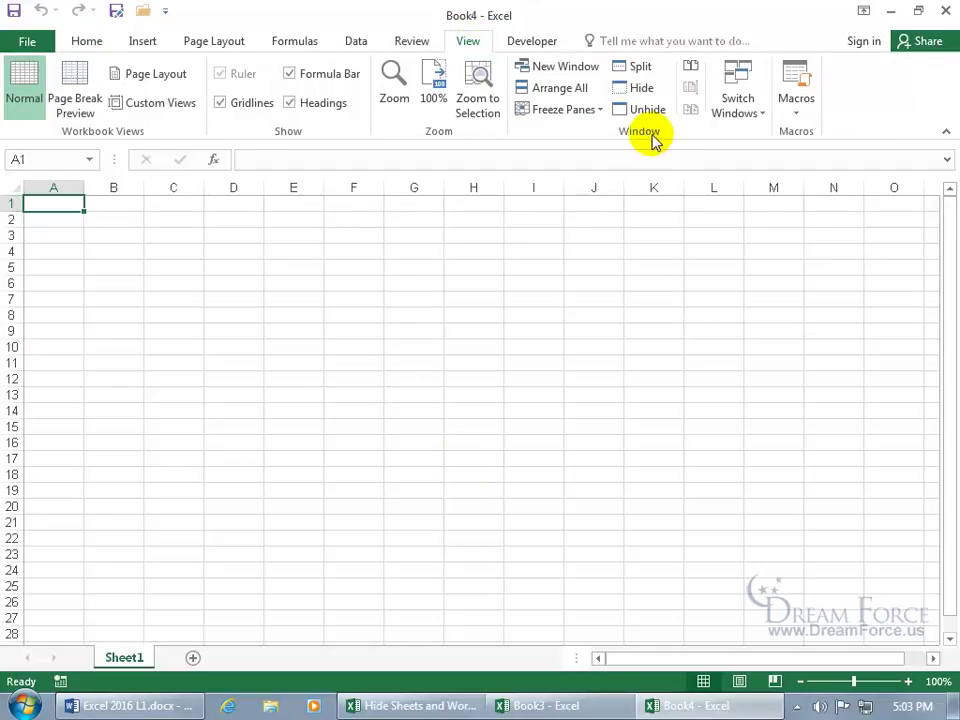
{"action": "left_click", "coordinate": [643, 92]}
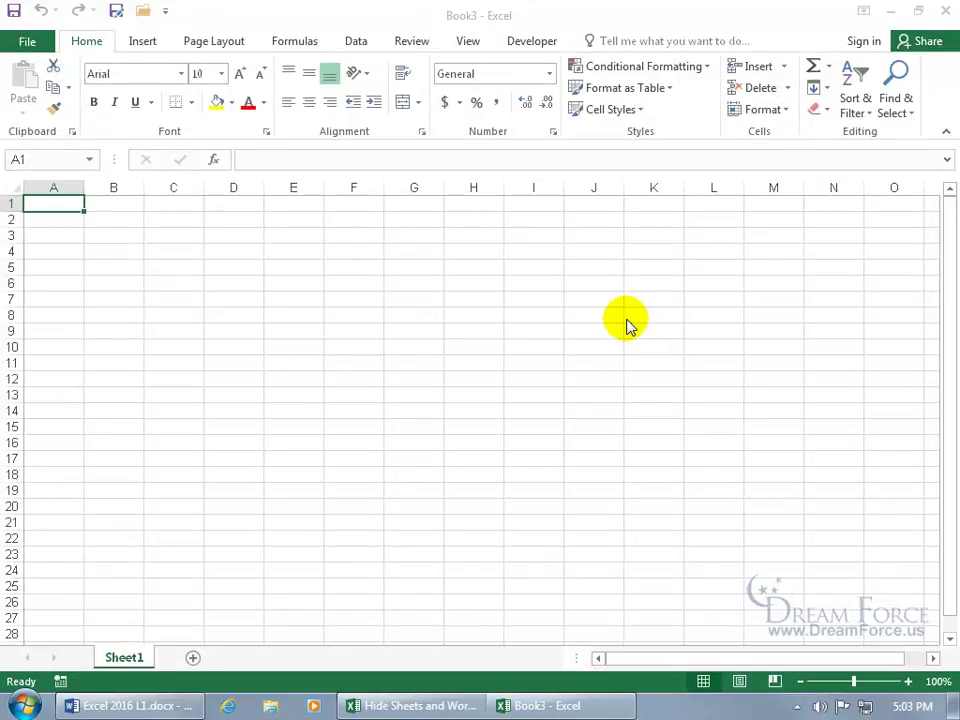
{"action": "left_click", "coordinate": [397, 707]}
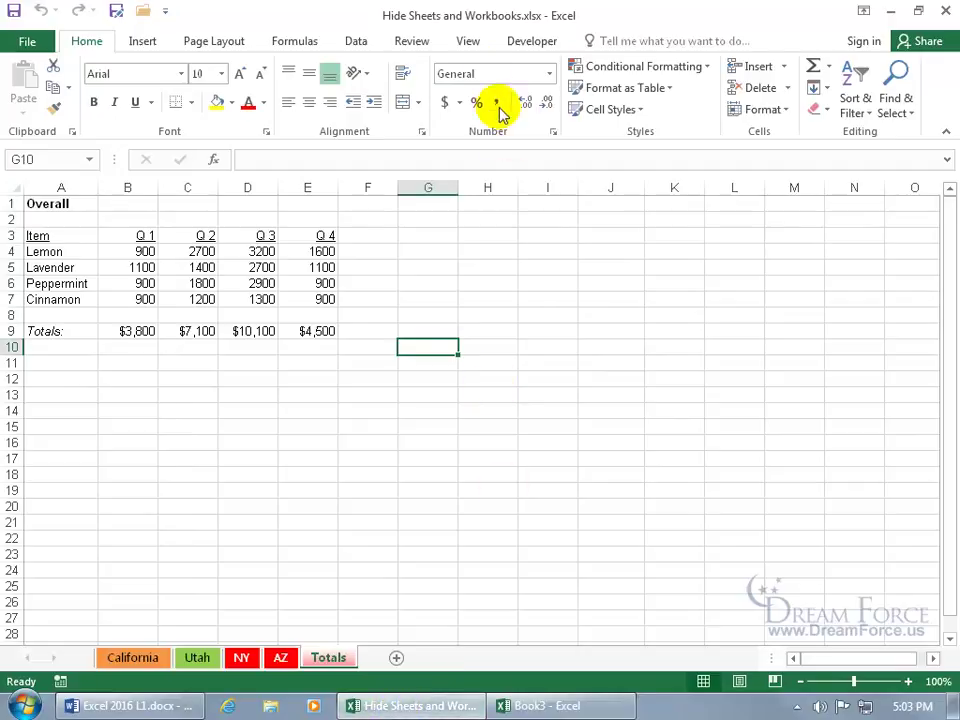
{"action": "left_click", "coordinate": [472, 44]}
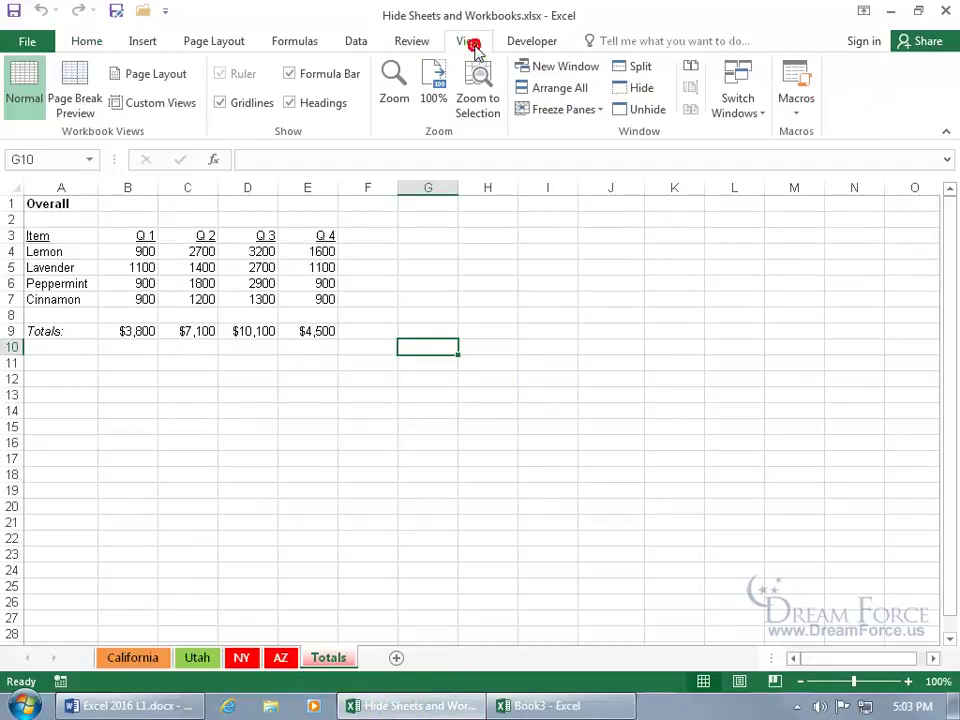
{"action": "left_click", "coordinate": [636, 90]}
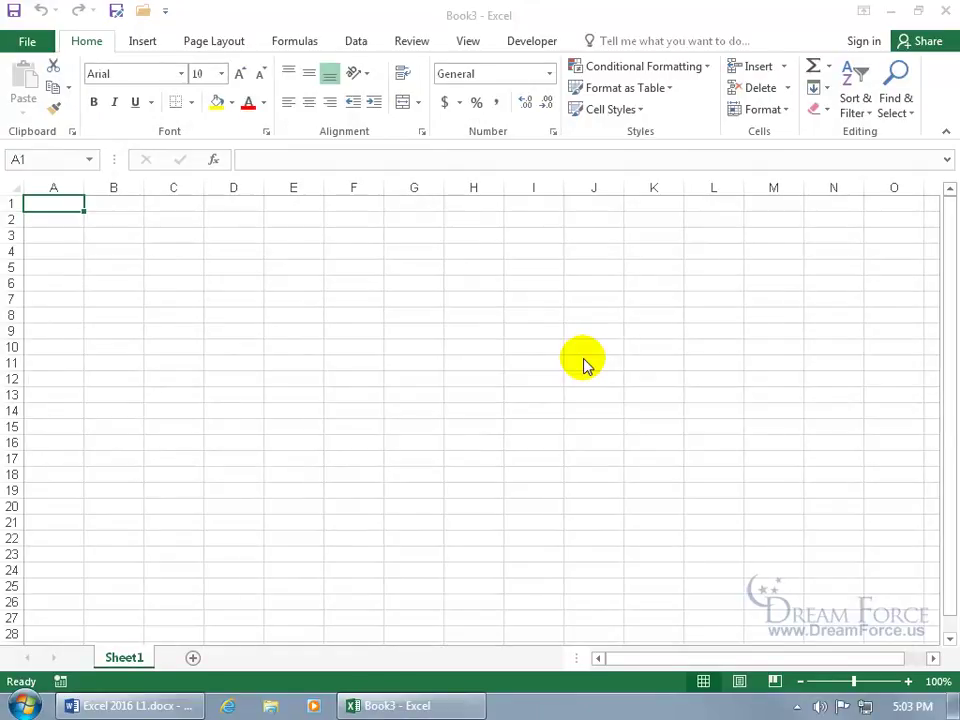
Unhide the Hide Sheets and Workbooks.xlsx workbook from within Book3
{"action": "left_click", "coordinate": [470, 42]}
{"action": "left_click", "coordinate": [470, 42]}
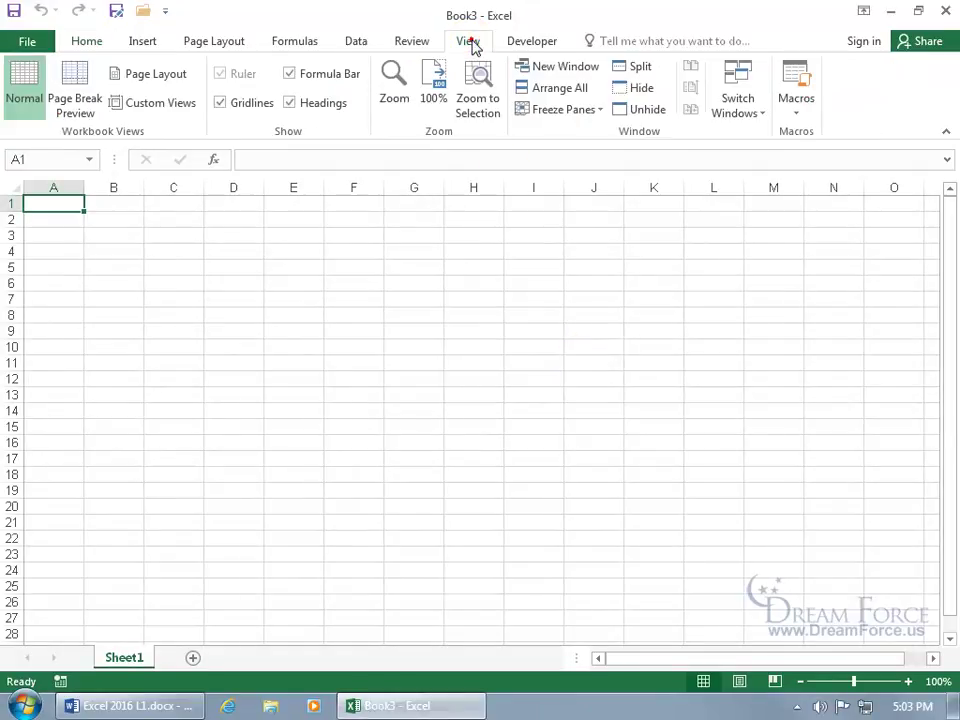
{"action": "left_click", "coordinate": [636, 107]}
{"action": "left_click_drag", "start_coordinate": [153, 437], "coordinate": [466, 384]}
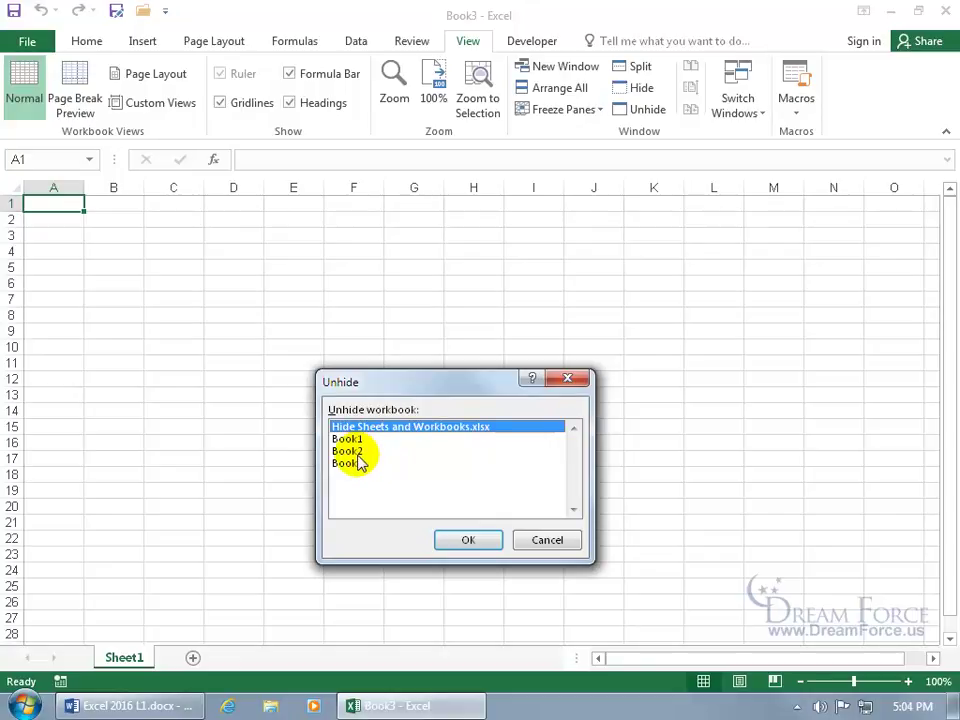
{"action": "left_click", "coordinate": [358, 464]}
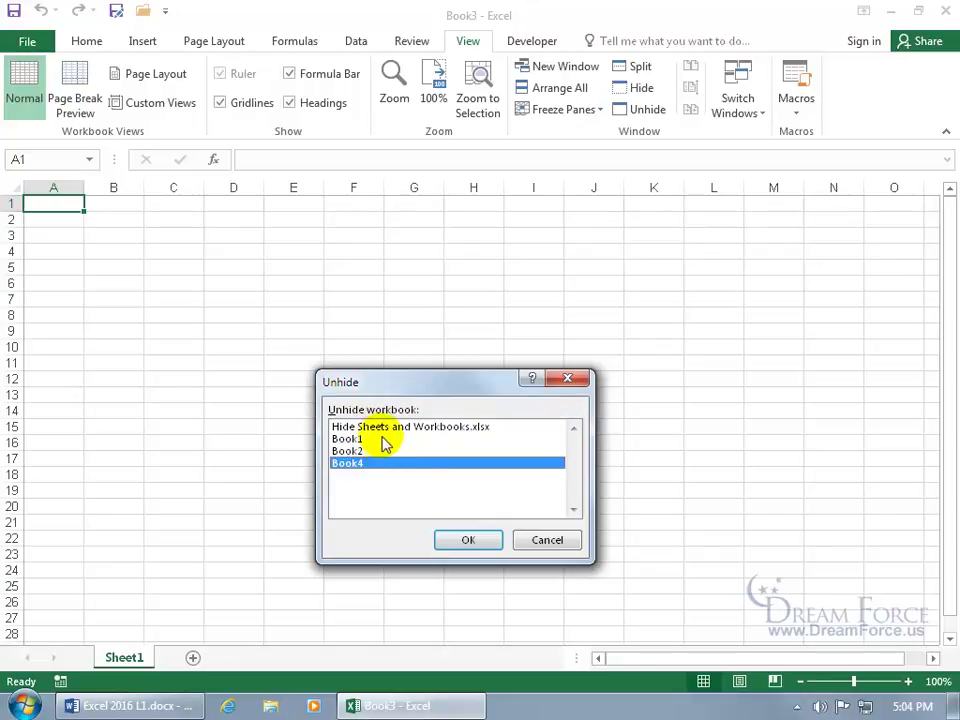
{"action": "left_click", "coordinate": [378, 428]}
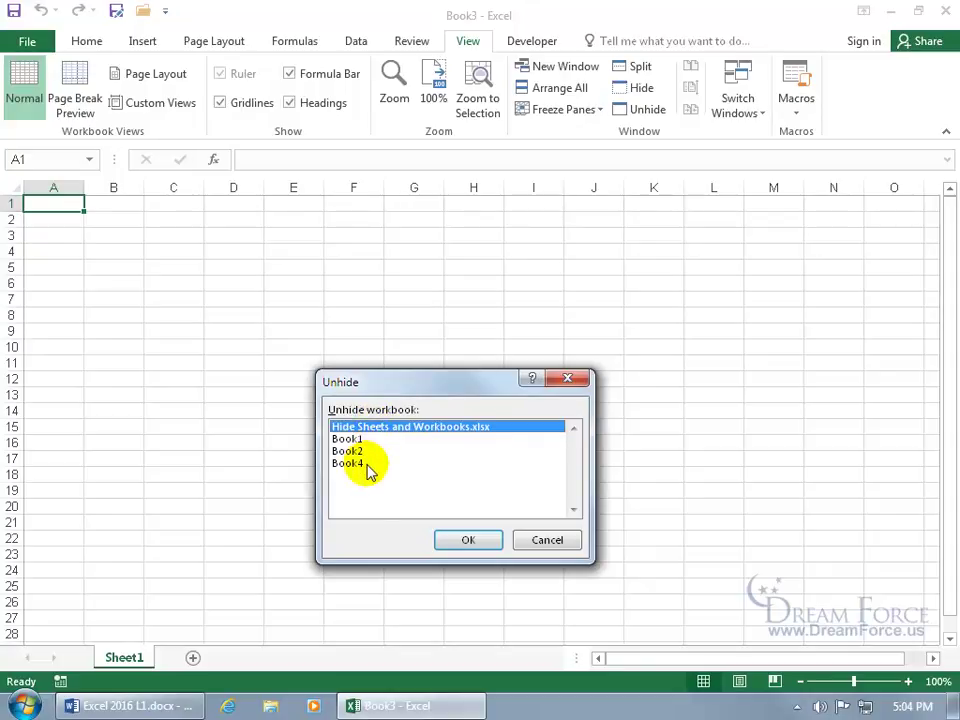
{"action": "left_click", "coordinate": [471, 538]}
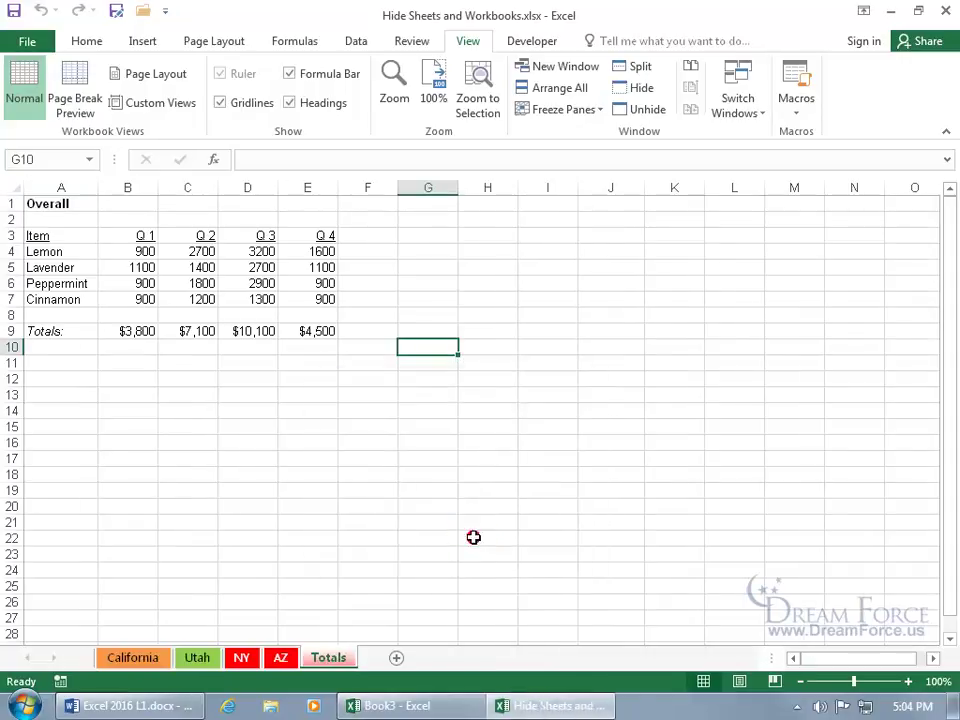
Unhide the Book1, Book2 and Book4 workbooks one after the other
{"action": "left_click", "coordinate": [638, 108]}
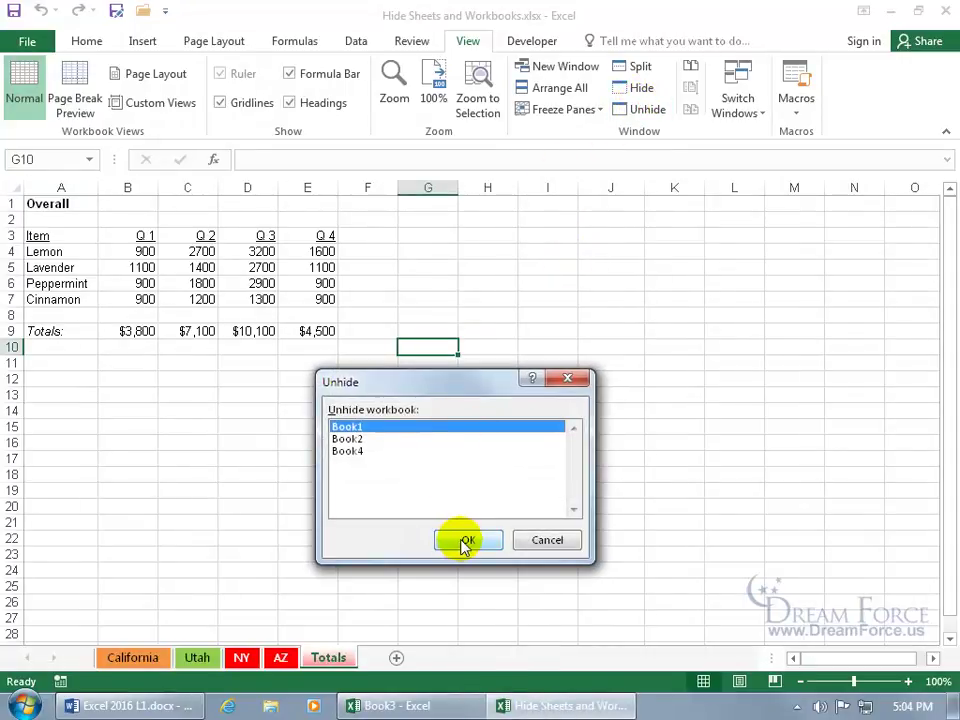
{"action": "left_click", "coordinate": [465, 536]}
{"action": "left_click", "coordinate": [643, 113]}
{"action": "left_click", "coordinate": [454, 538]}
{"action": "left_click", "coordinate": [645, 110]}
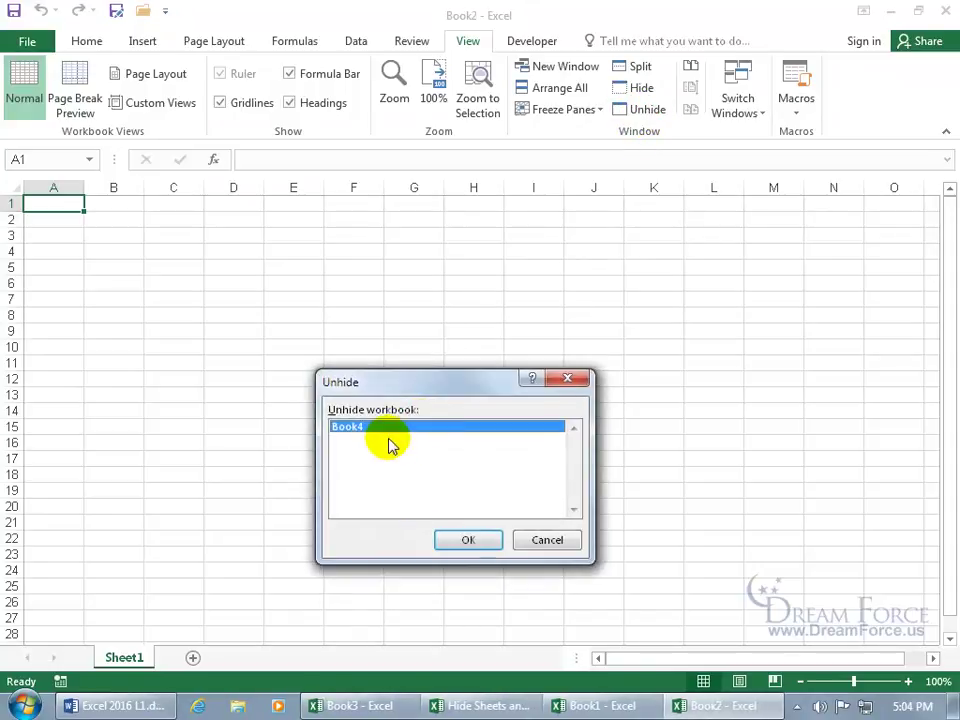
{"action": "left_click", "coordinate": [451, 536]}
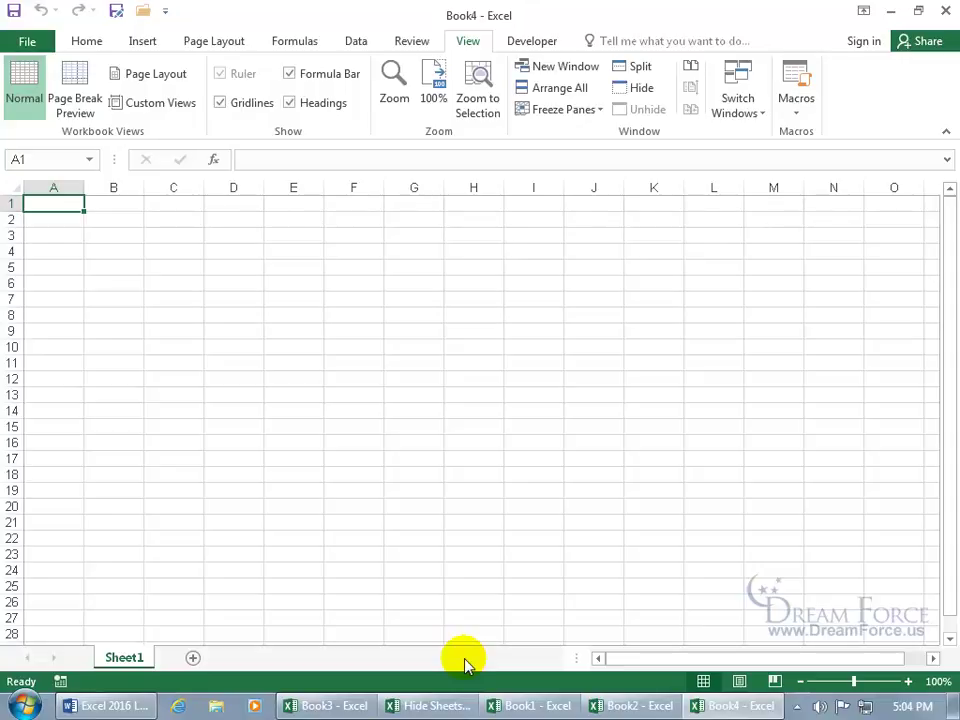
Bring the Hide Sheets and Workbooks.xlsx window forward, minimize it and restore it
{"action": "left_click", "coordinate": [440, 706]}
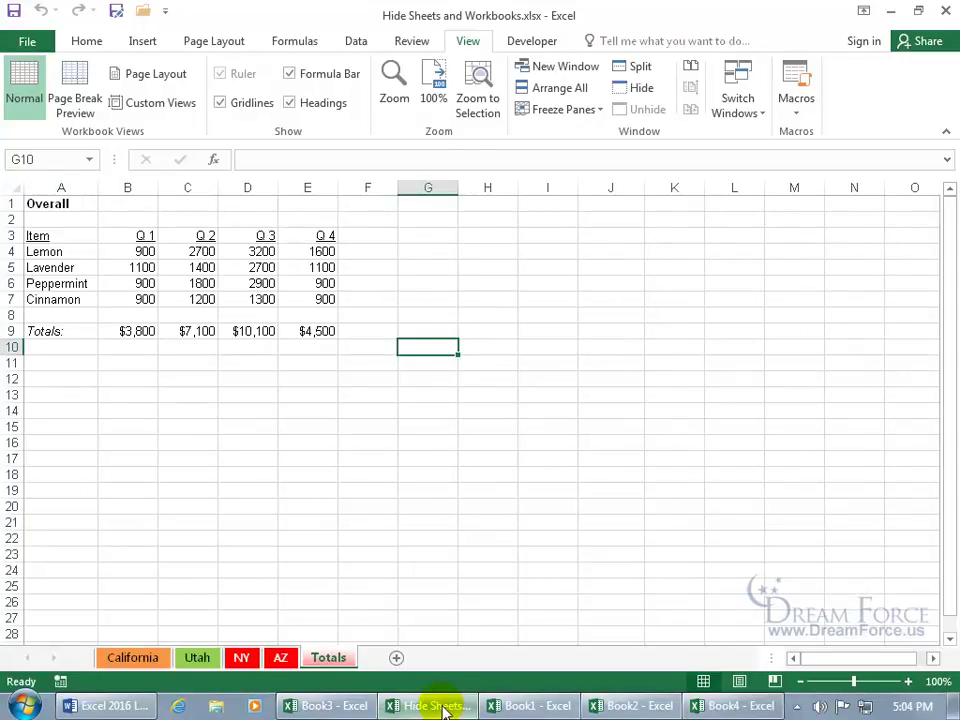
{"action": "left_click", "coordinate": [443, 706]}
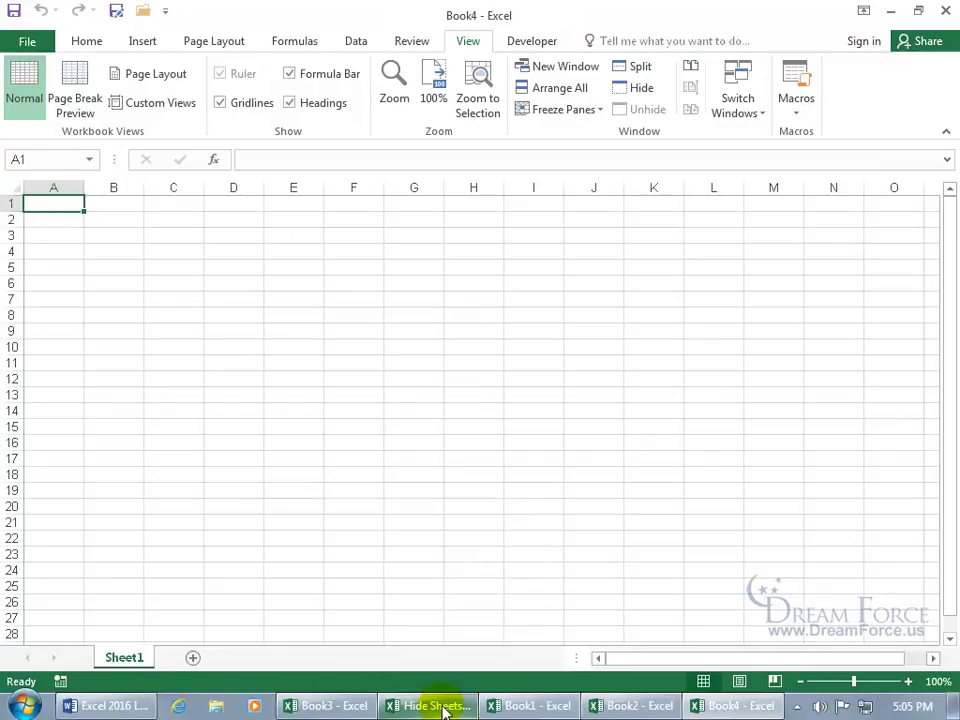
{"action": "left_click", "coordinate": [443, 706]}
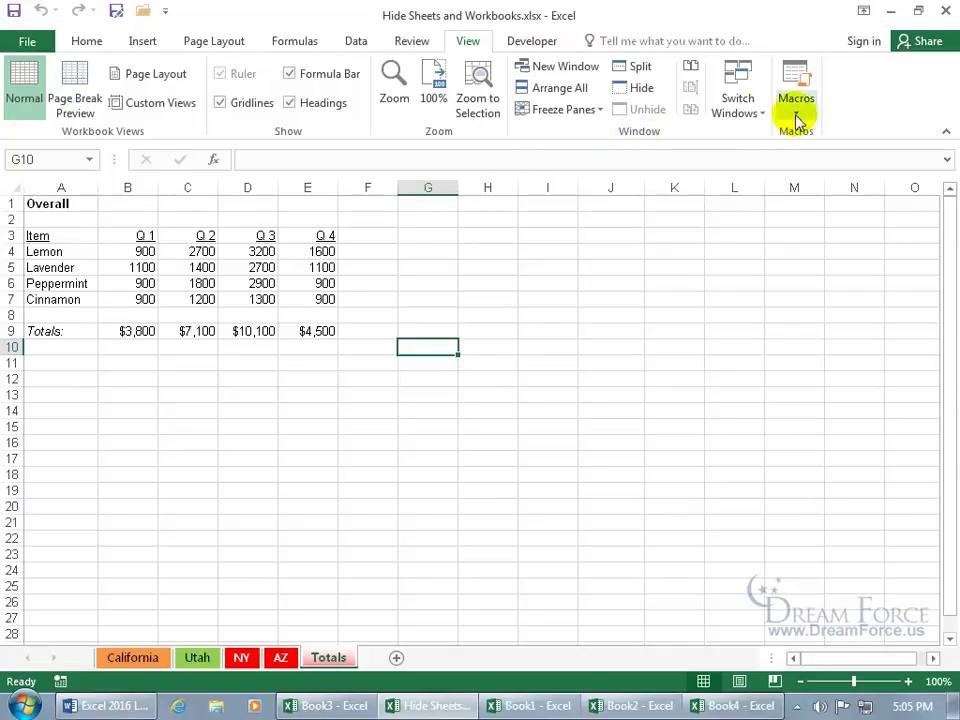
Switch to the Book3 workbook window and back to Hide Sheets and Workbooks.xlsx
{"action": "left_click", "coordinate": [760, 110]}
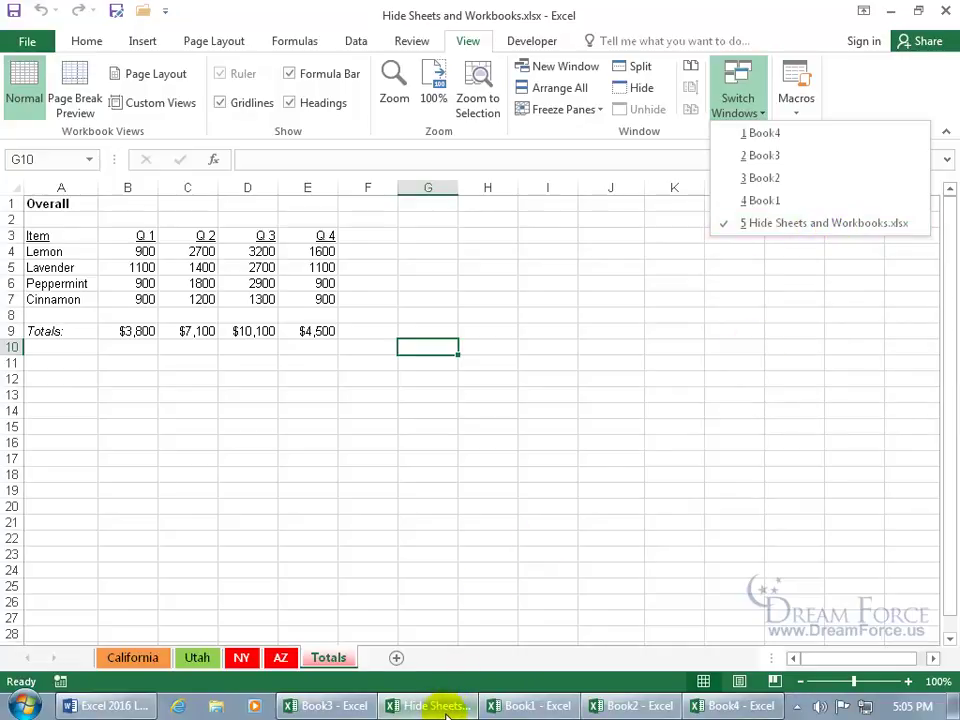
{"action": "left_click", "coordinate": [765, 155]}
{"action": "left_click", "coordinate": [748, 115]}
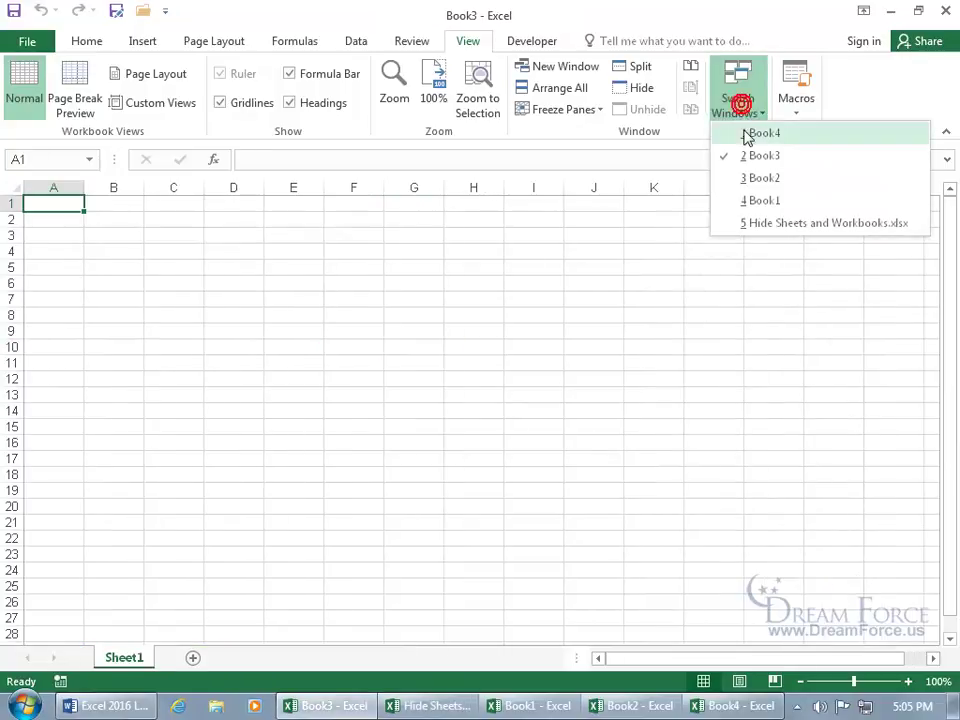
{"action": "left_click", "coordinate": [765, 224]}
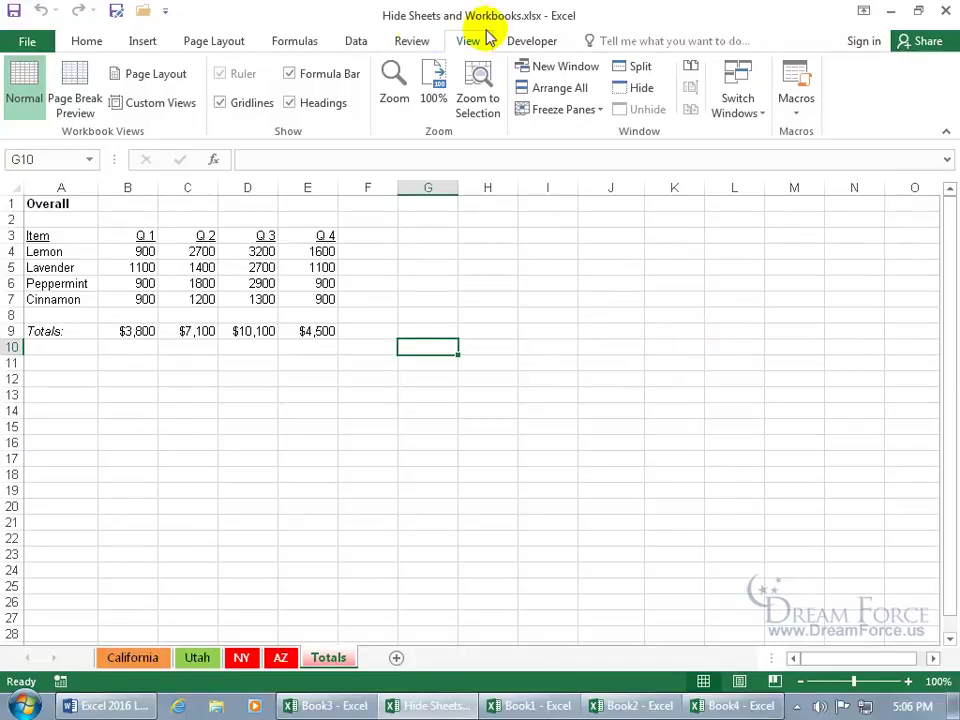
Hide the Hide Sheets and Workbooks.xlsx workbook and close Book3, Book4 and Book2 without saving
{"action": "left_click", "coordinate": [636, 88]}
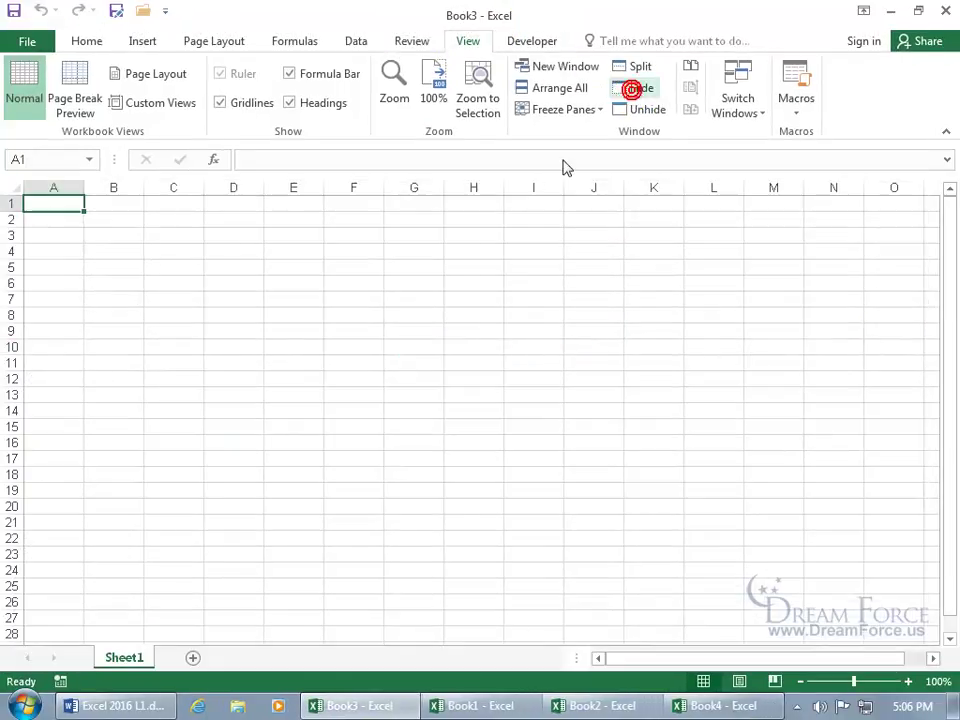
{"action": "left_click", "coordinate": [945, 11]}
{"action": "left_click", "coordinate": [946, 11]}
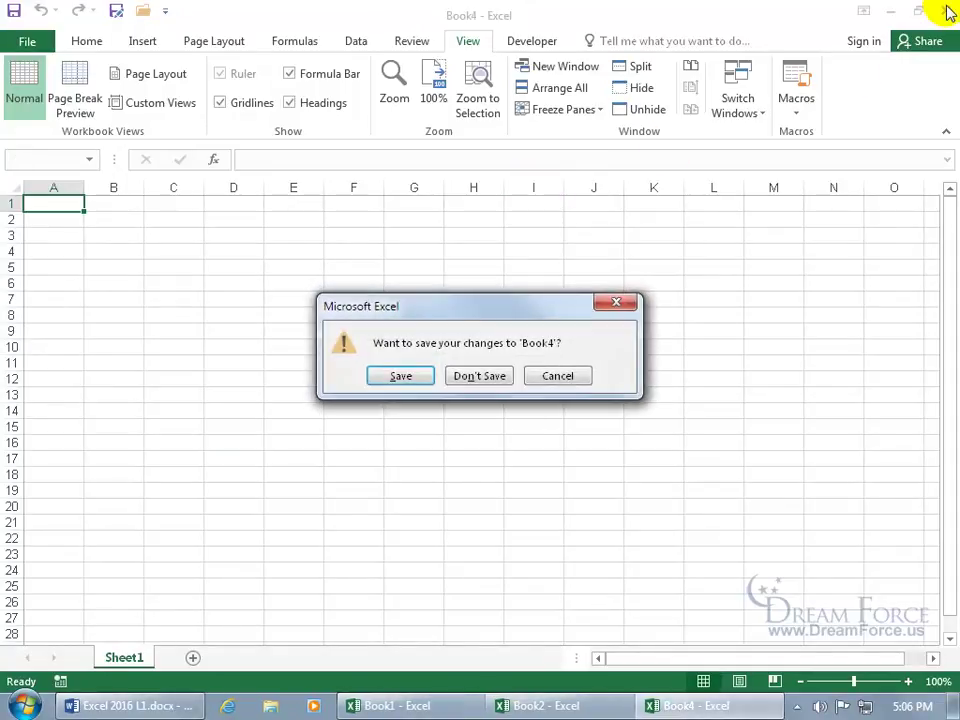
{"action": "left_click", "coordinate": [460, 376]}
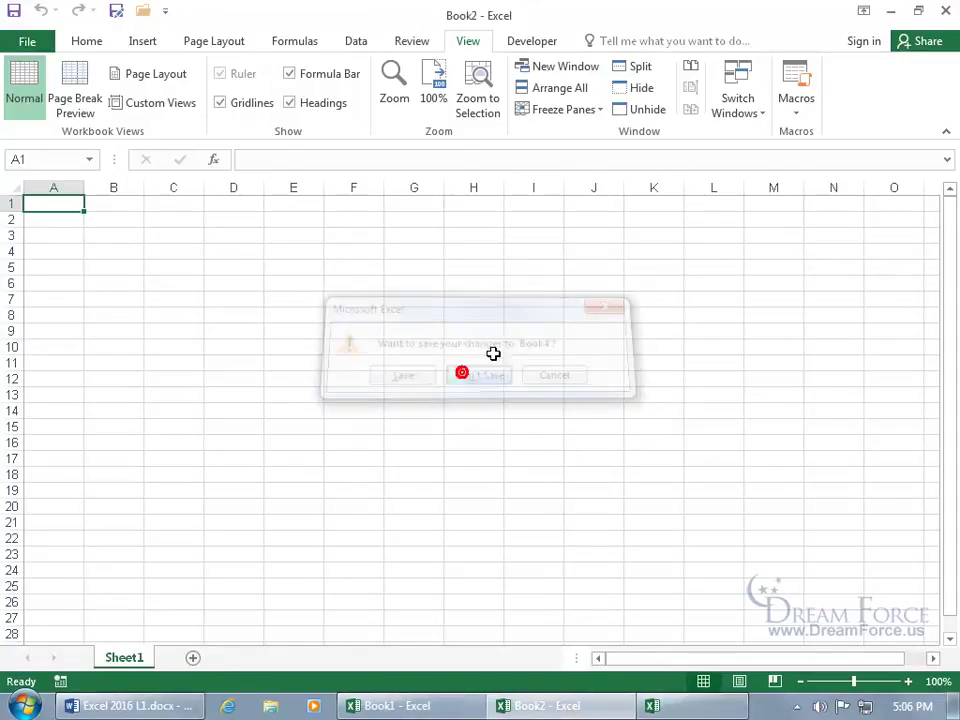
{"action": "left_click", "coordinate": [946, 11]}
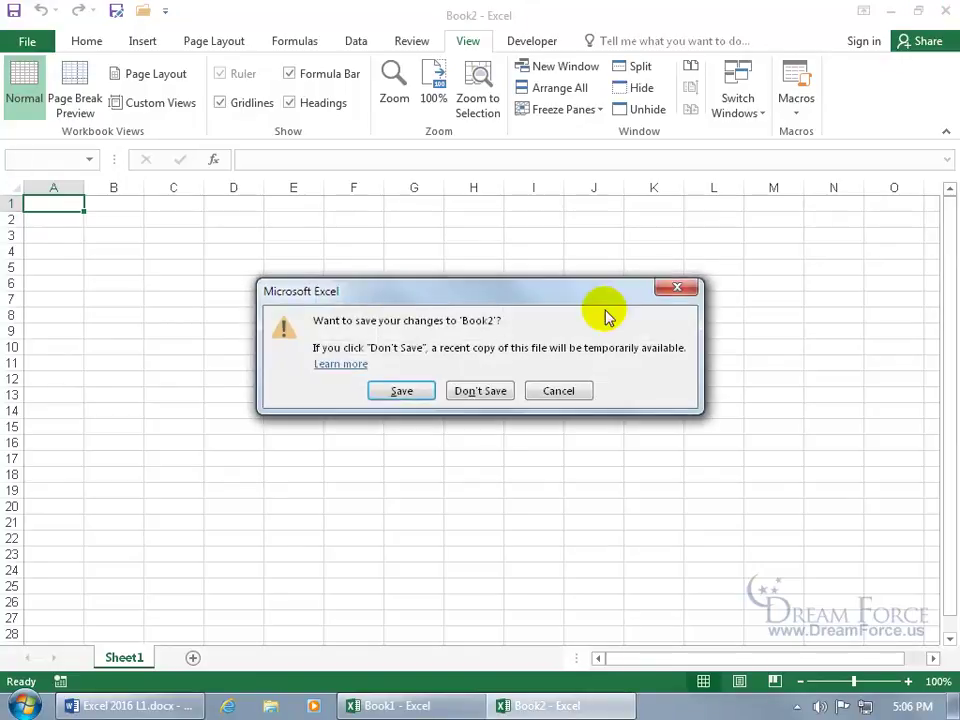
{"action": "left_click", "coordinate": [478, 390]}
Close Book1 without saving it and save the changes to the hidden Hide Sheets and Workbooks.xlsx
{"action": "left_click", "coordinate": [947, 11]}
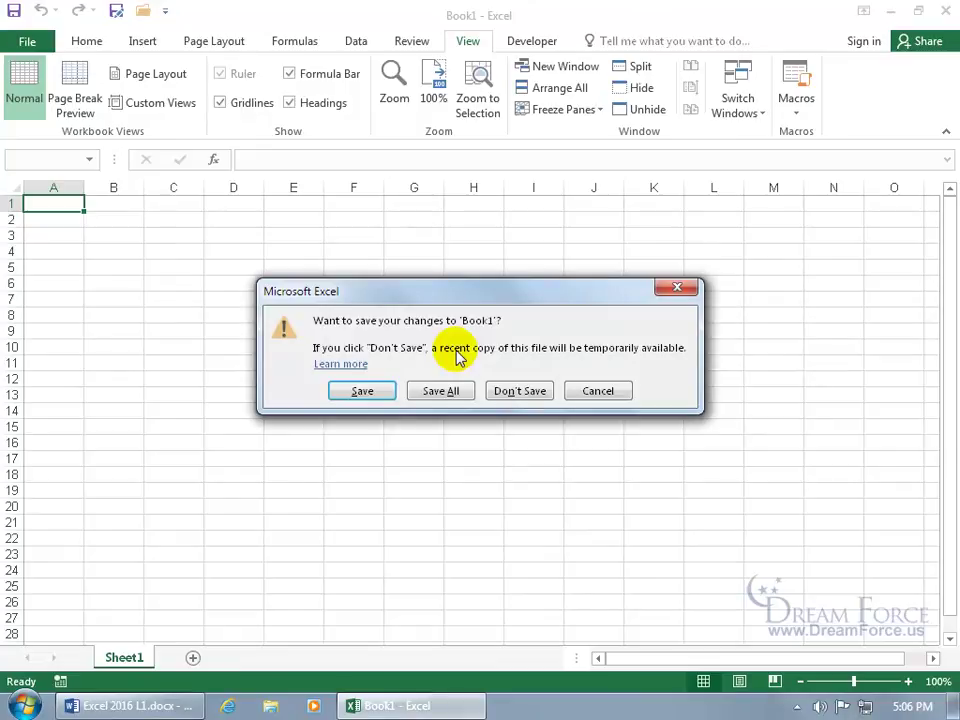
{"action": "left_click", "coordinate": [508, 391]}
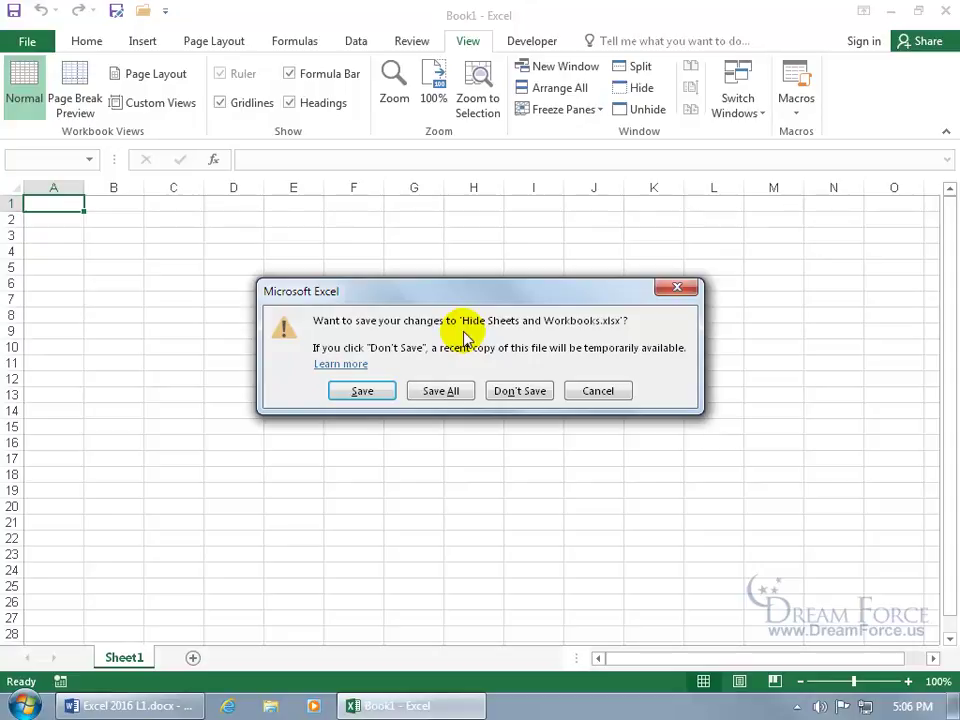
{"action": "left_click", "coordinate": [376, 394]}
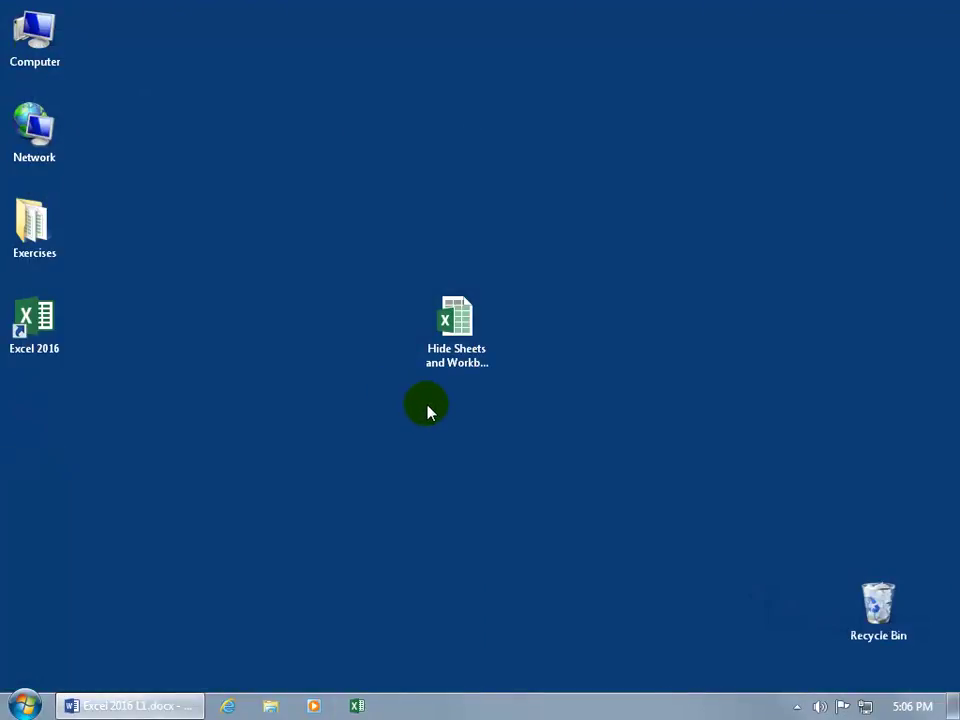
Reopen Hide Sheets and Workbooks.xlsx from the desktop and unhide the workbook
{"action": "left_click", "coordinate": [458, 340]}
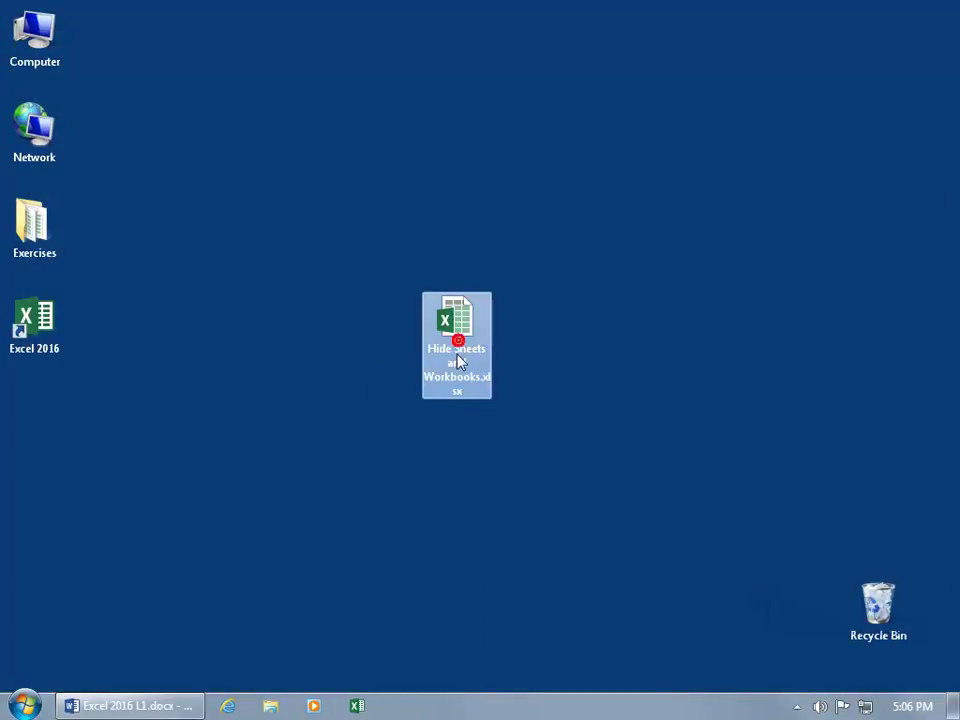
{"action": "double_click", "coordinate": [458, 340]}
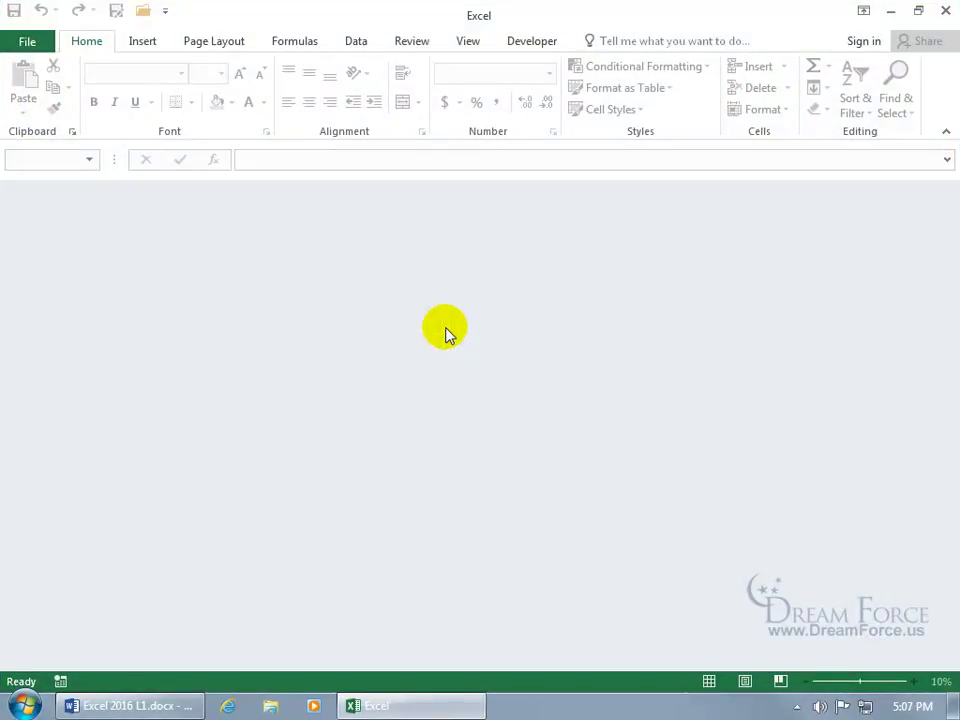
{"action": "left_click", "coordinate": [470, 44]}
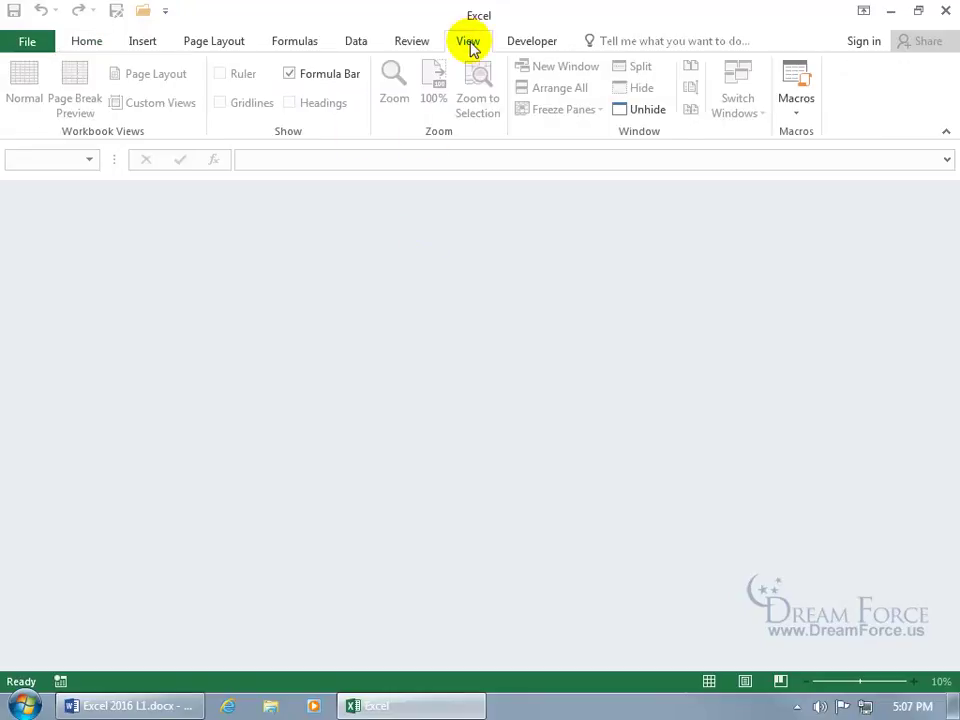
{"action": "left_click", "coordinate": [641, 113]}
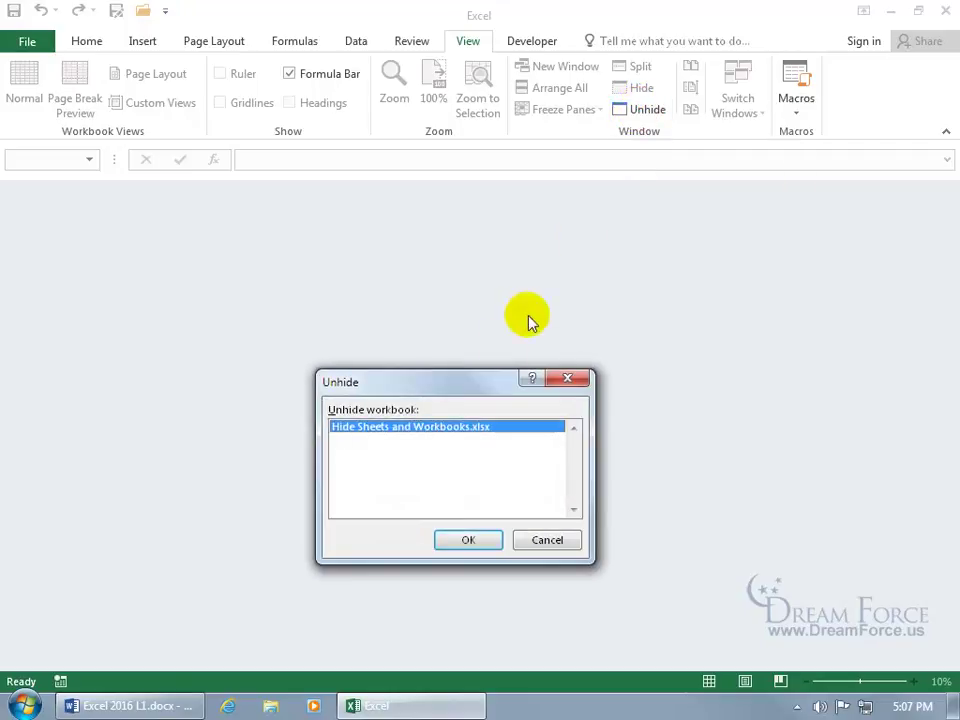
{"action": "left_click", "coordinate": [469, 540]}
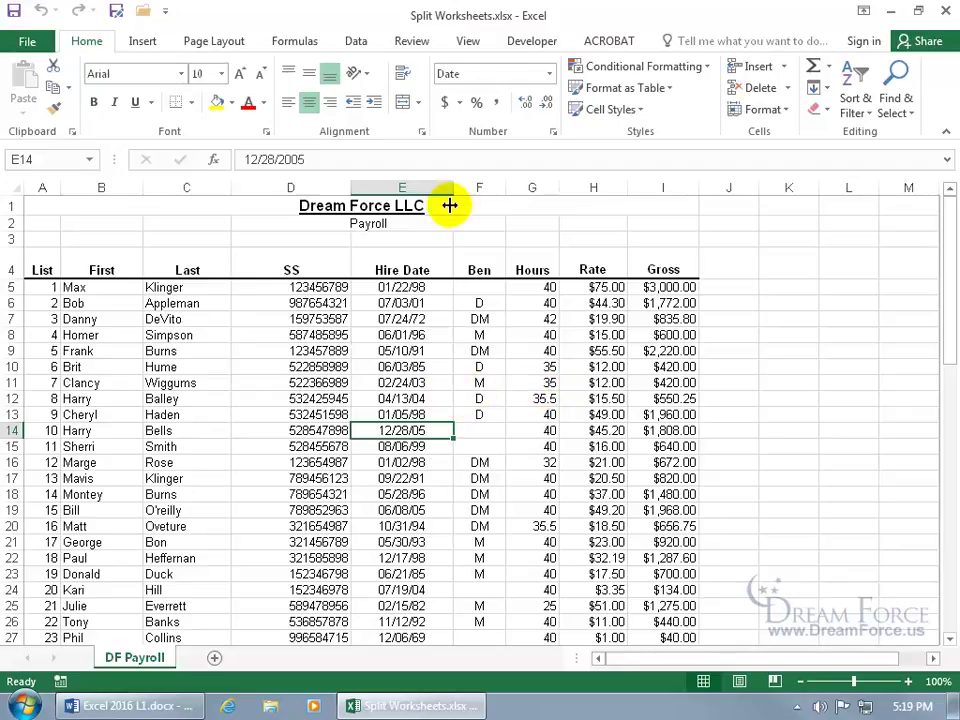
Split the DF Payroll sheet into four panes at cell E14 and select cells in different panes, ending on H21
{"action": "left_click", "coordinate": [468, 42]}
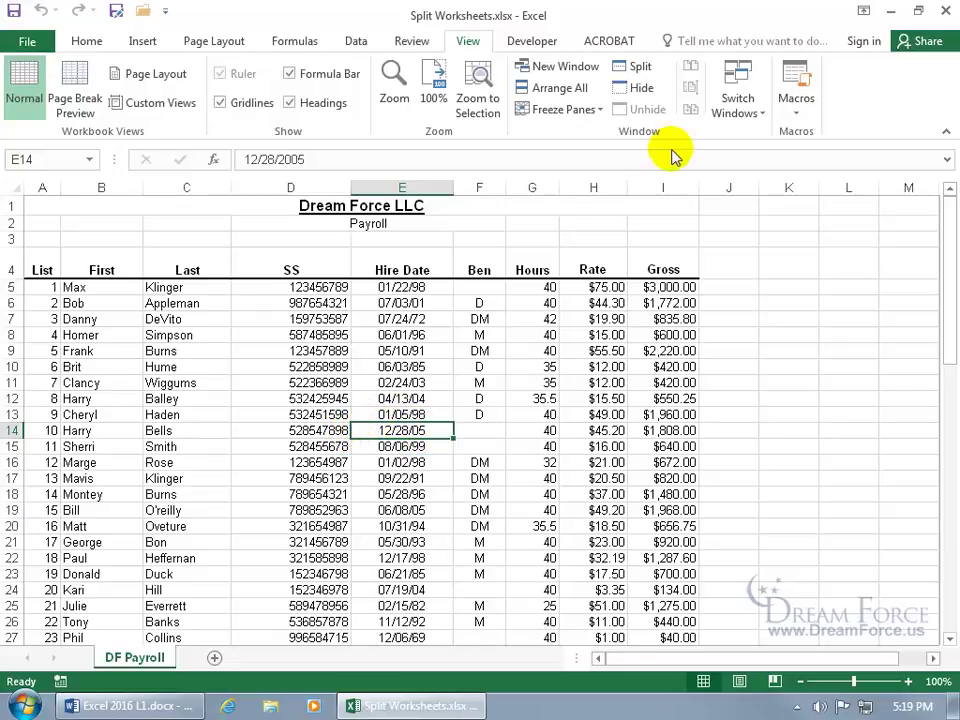
{"action": "left_click", "coordinate": [640, 66]}
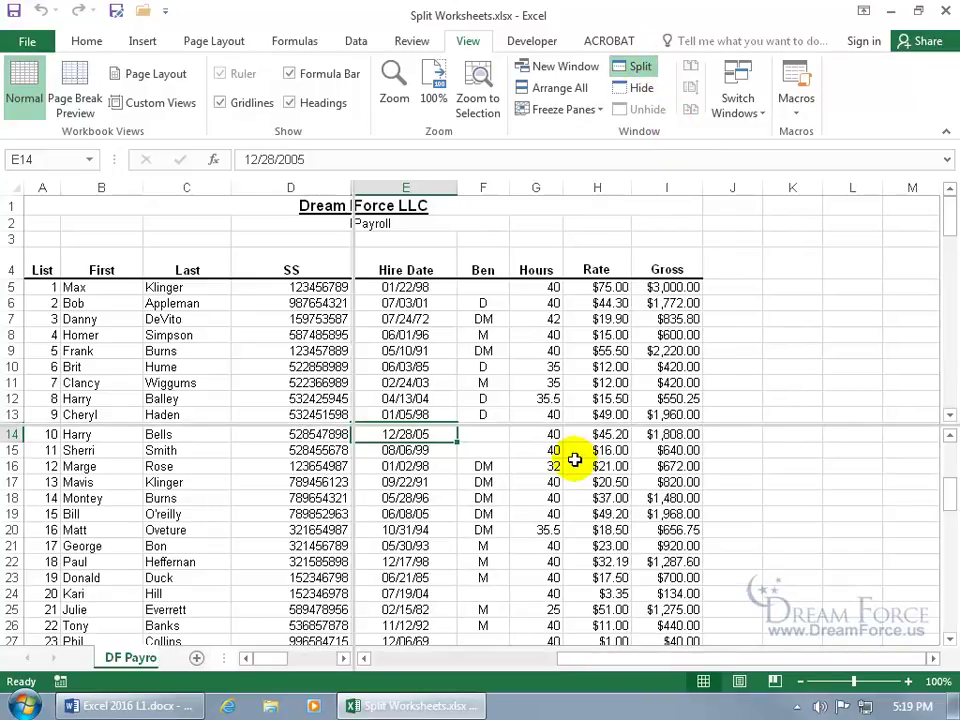
{"action": "left_click", "coordinate": [549, 395]}
{"action": "left_click", "coordinate": [316, 382]}
{"action": "left_click", "coordinate": [563, 545]}
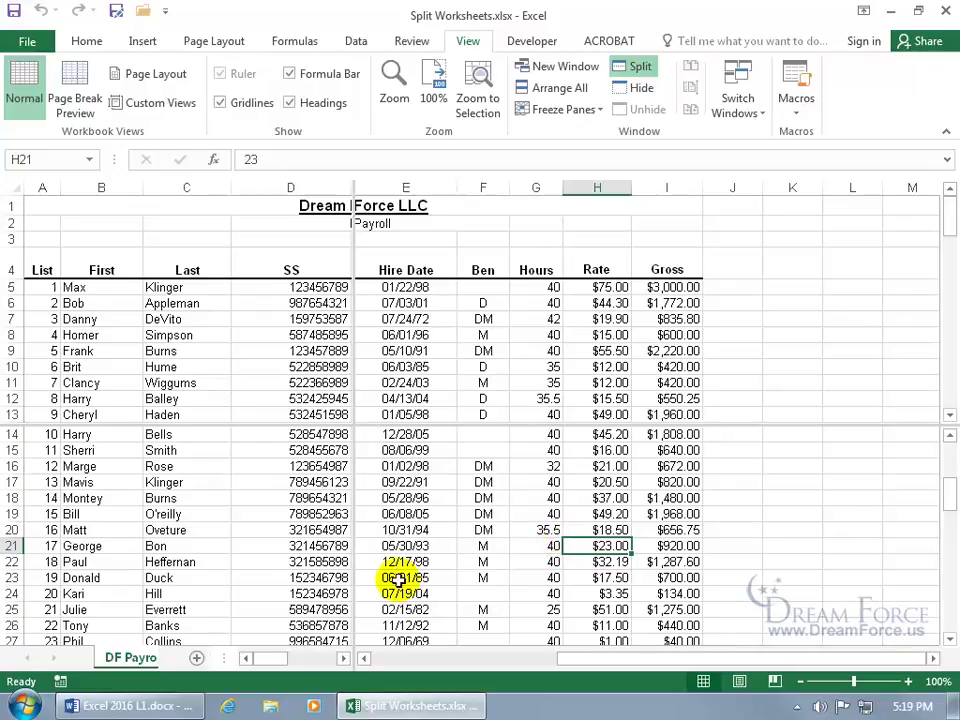
Scroll the panes separately to start both sides at column D, the upper panes at row 16 and the lower panes at row 31
{"action": "left_click", "coordinate": [343, 658]}
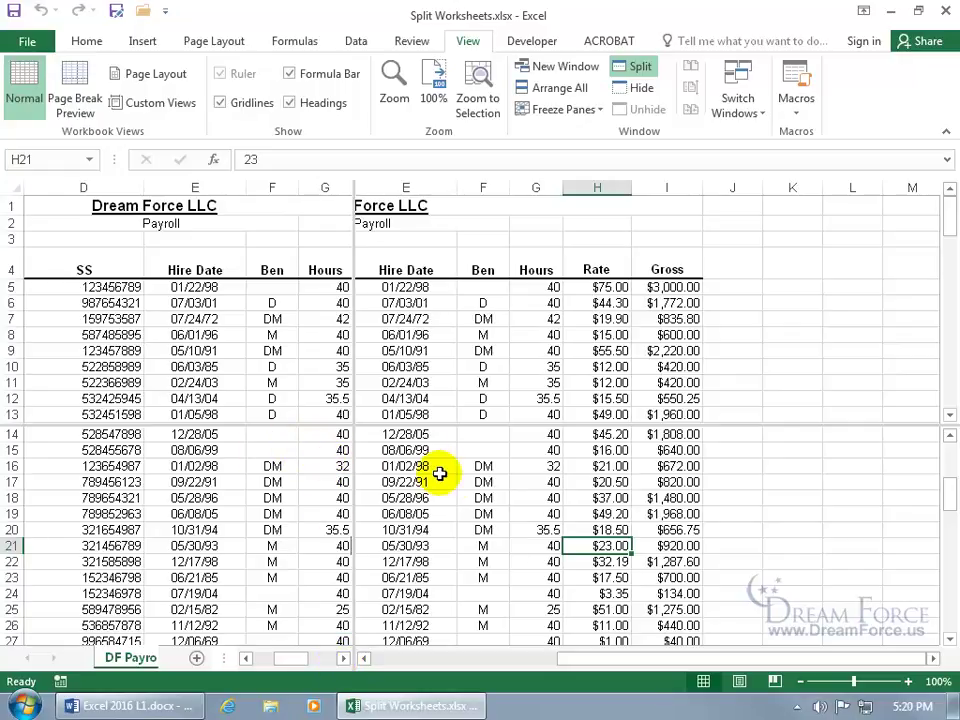
{"action": "left_click_drag", "start_coordinate": [617, 658], "coordinate": [550, 668]}
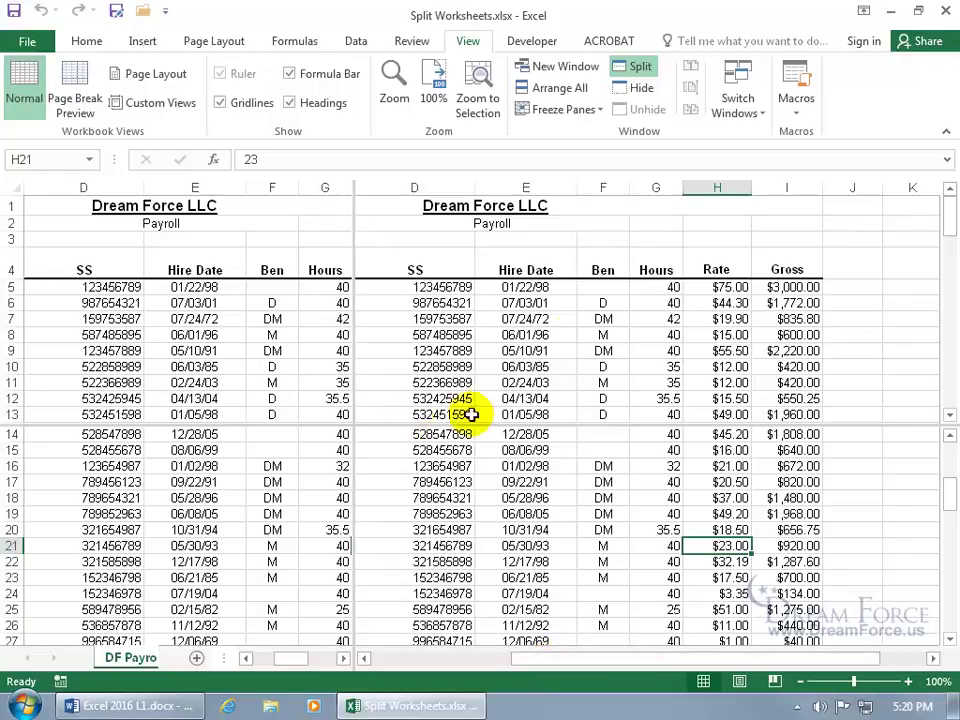
{"action": "left_click_drag", "start_coordinate": [944, 237], "coordinate": [950, 262]}
{"action": "left_click_drag", "start_coordinate": [949, 495], "coordinate": [950, 545]}
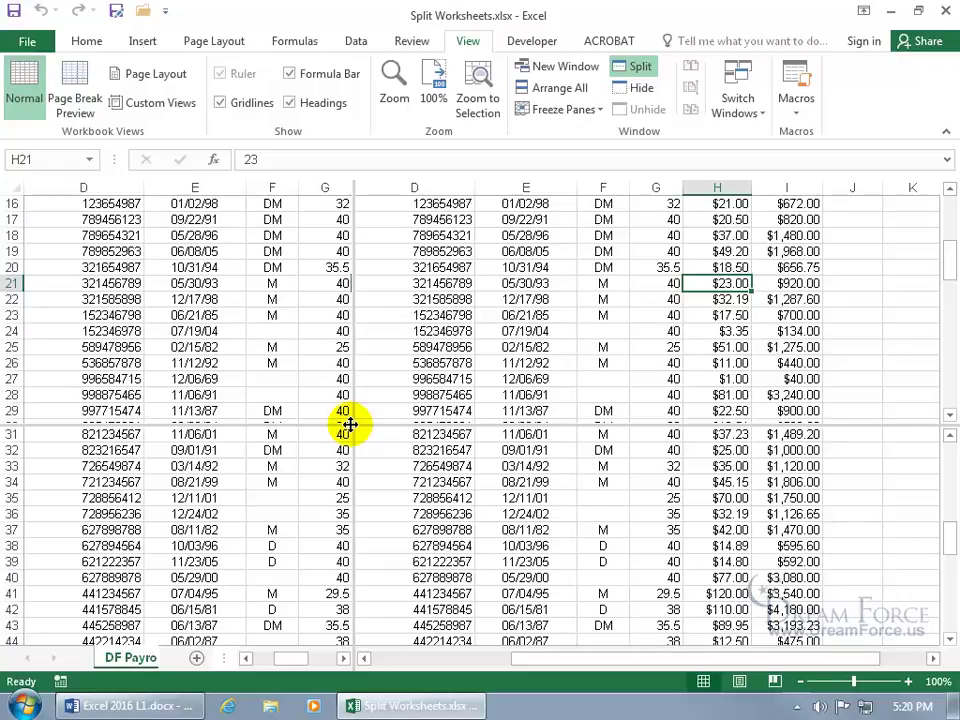
Shrink the upper-left pane to end at column F and row 23, and remove the horizontal and vertical splits
{"action": "left_click_drag", "start_coordinate": [350, 425], "coordinate": [296, 322]}
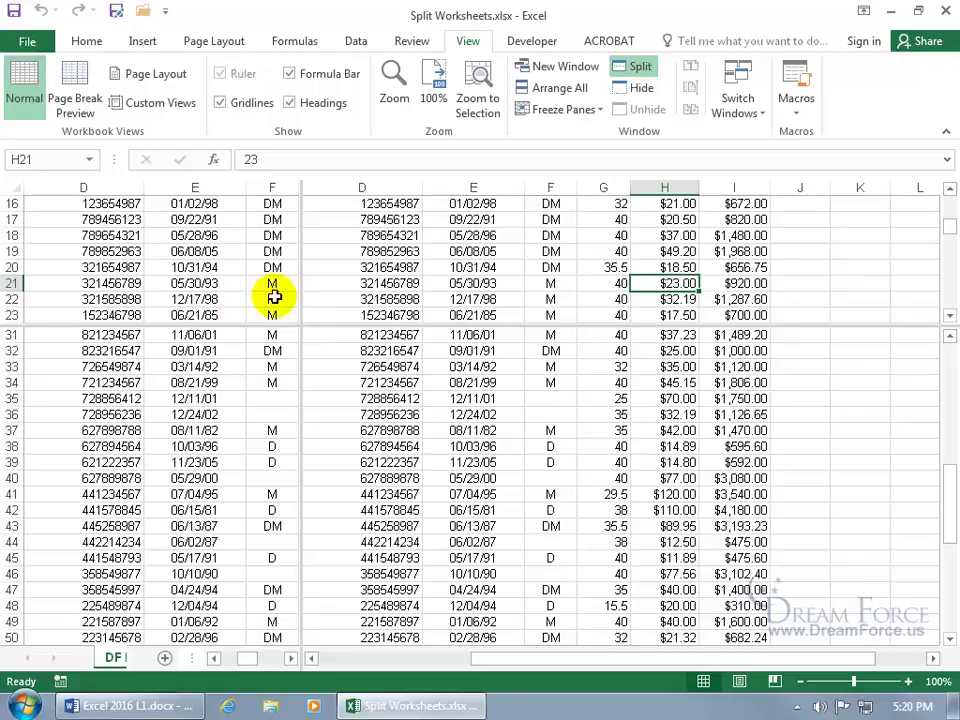
{"action": "double_click", "coordinate": [384, 323]}
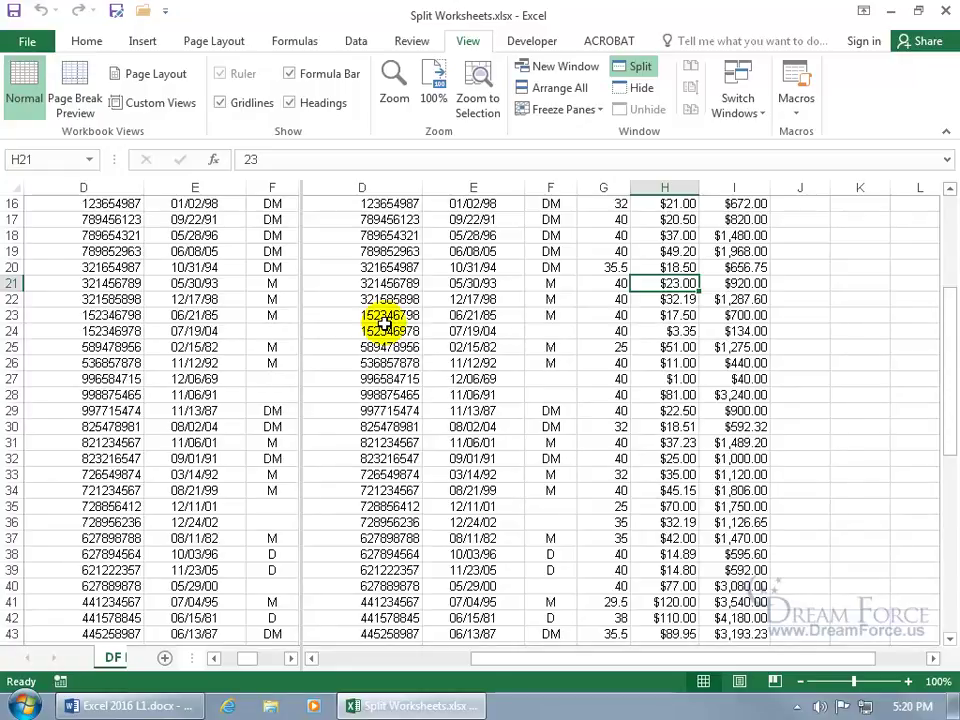
{"action": "left_click", "coordinate": [636, 70]}
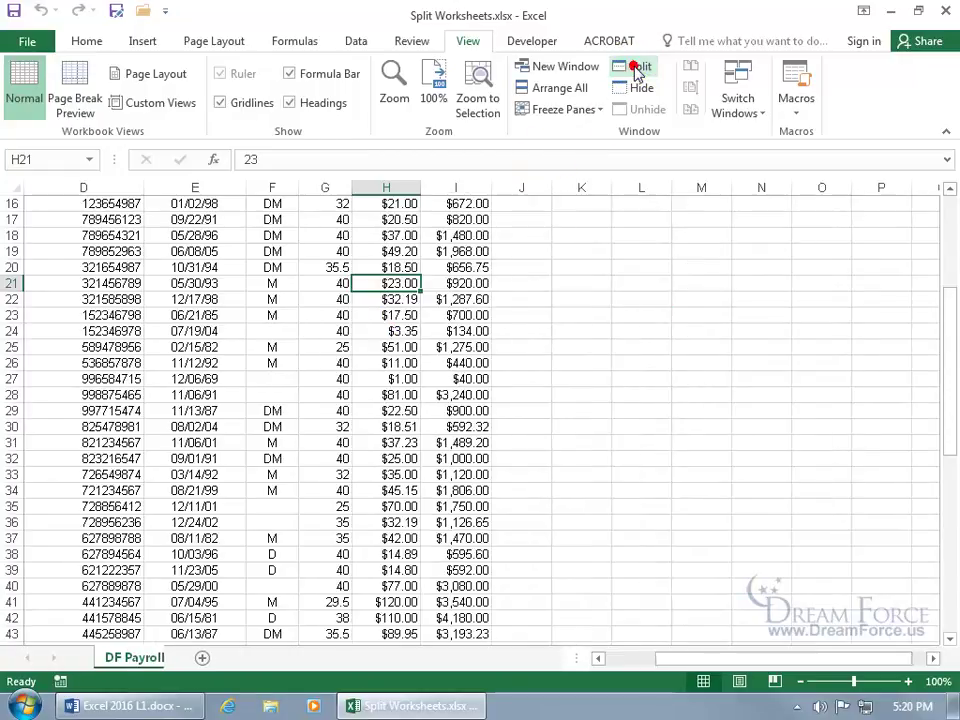
Split the sheet again at cell H21 and remove the horizontal split, returning the view to row 1
{"action": "left_click", "coordinate": [636, 70]}
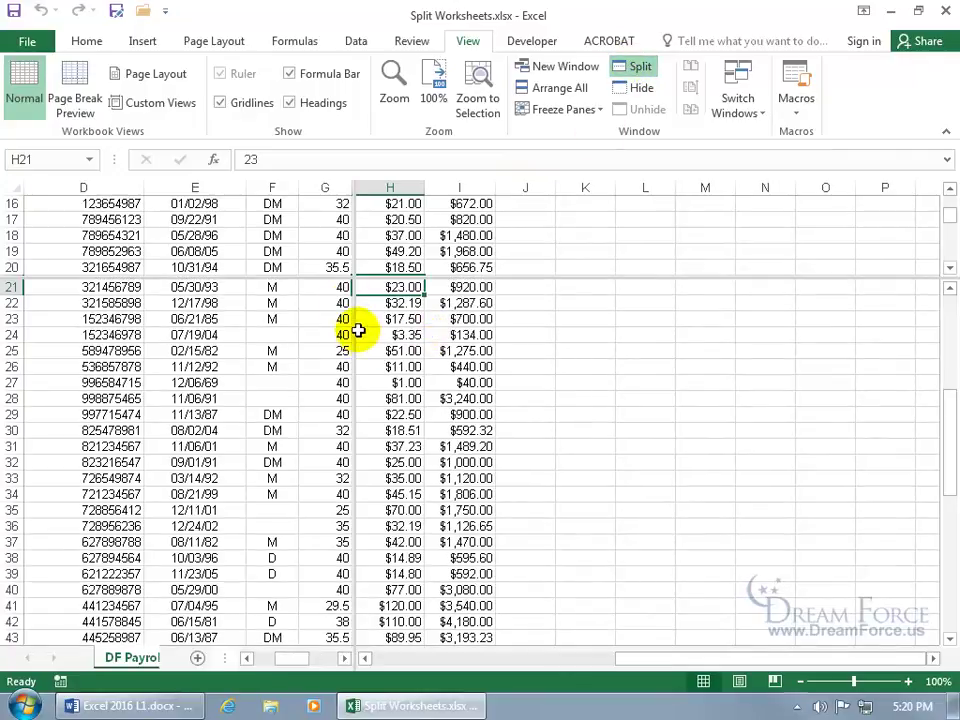
{"action": "left_click_drag", "start_coordinate": [341, 279], "coordinate": [332, 180]}
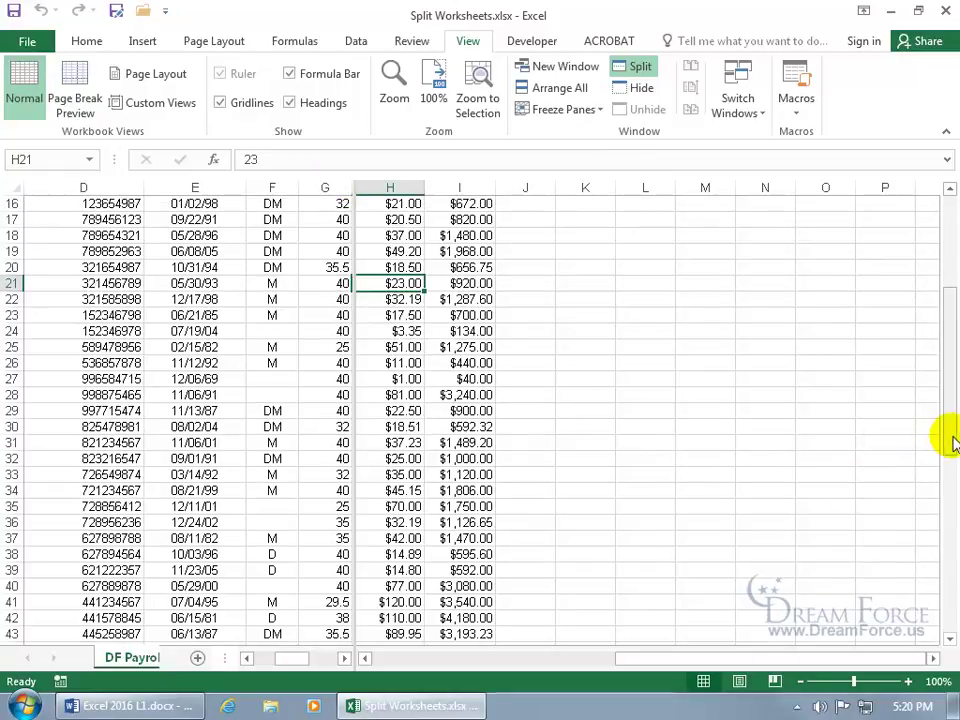
{"action": "left_click_drag", "start_coordinate": [949, 443], "coordinate": [949, 437]}
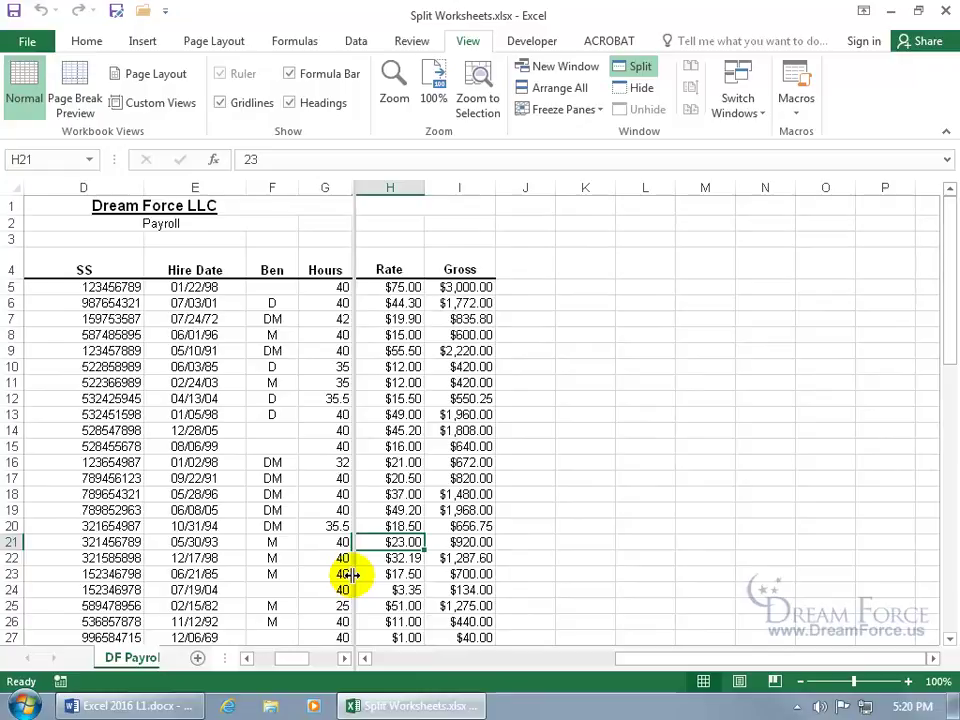
Move the vertical split left and scroll the left pane so columns A to C sit beside Rate and Gross
{"action": "left_click_drag", "start_coordinate": [349, 574], "coordinate": [258, 574]}
{"action": "left_click", "coordinate": [185, 659]}
{"action": "left_click", "coordinate": [185, 659]}
{"action": "left_click", "coordinate": [185, 659]}
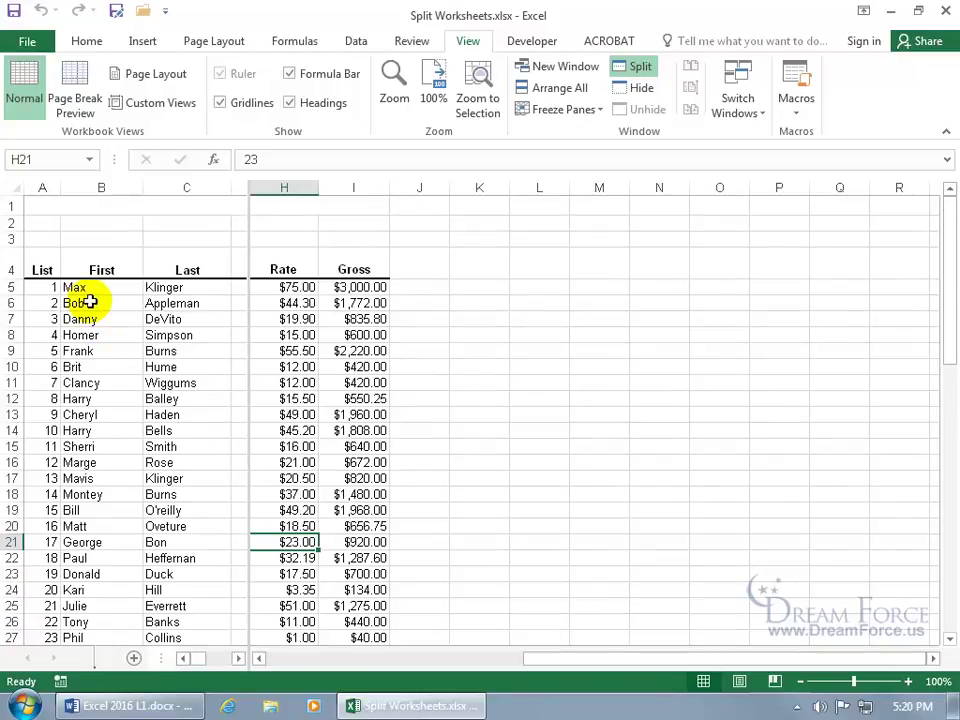
Select cell H7 and remove the vertical split
{"action": "double_click", "coordinate": [250, 316]}
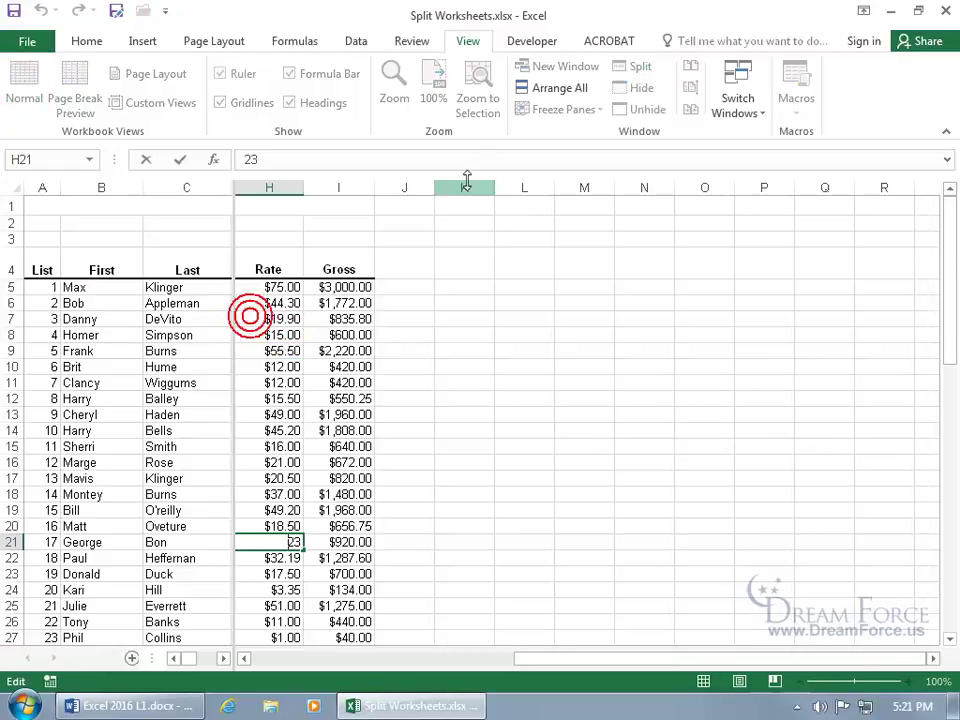
{"action": "left_click", "coordinate": [257, 318]}
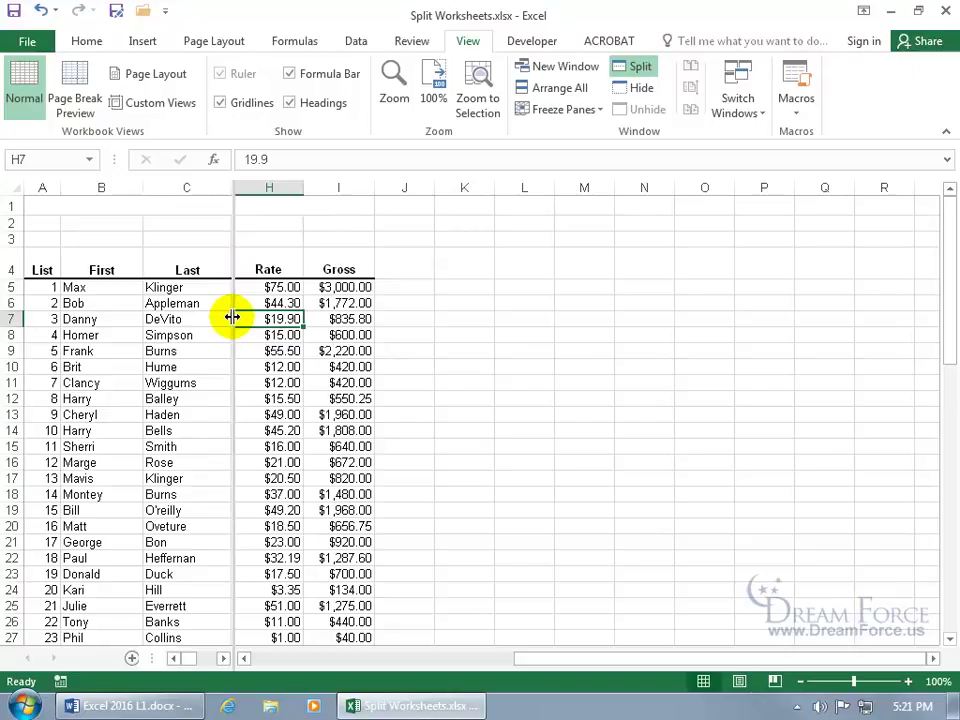
{"action": "double_click", "coordinate": [232, 317]}
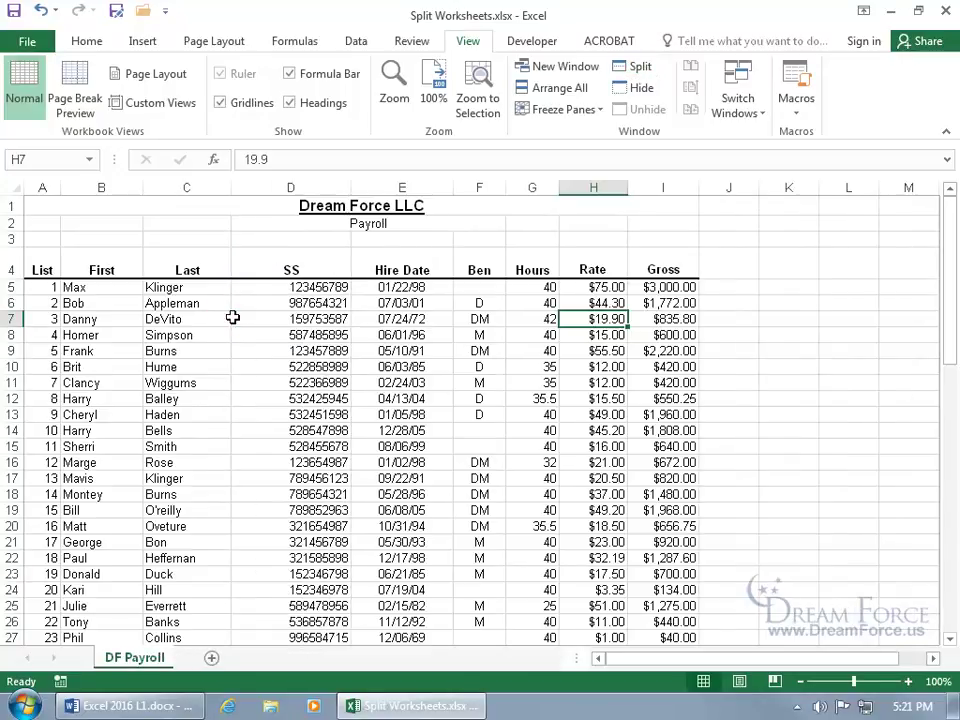
Split the sheet at cell H7, keeping only the horizontal split, and raise it to just below row 5
{"action": "left_click", "coordinate": [638, 66]}
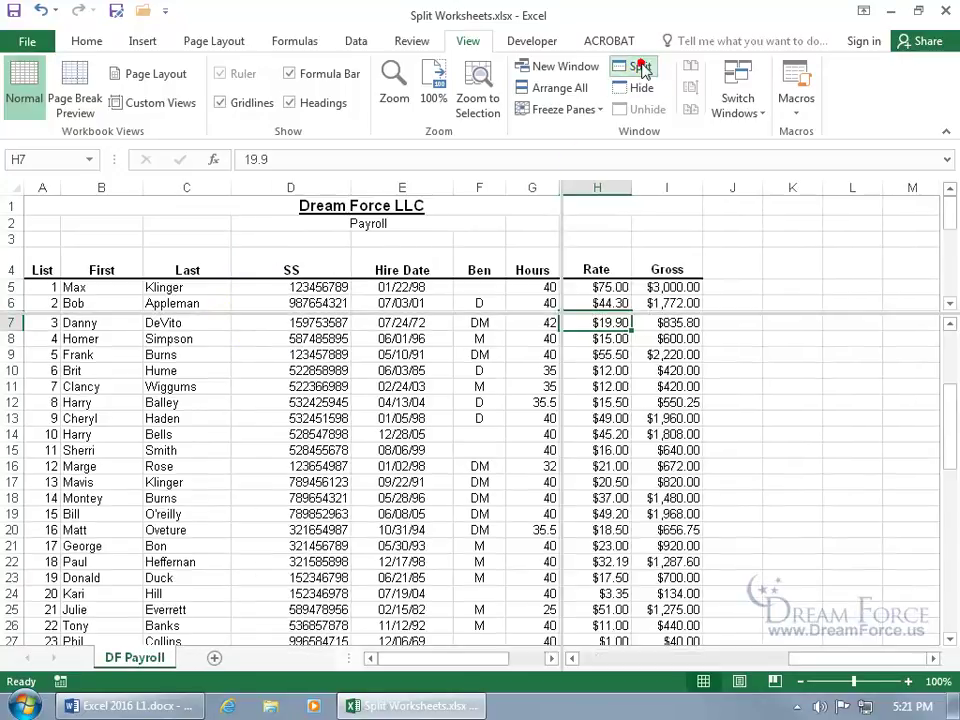
{"action": "double_click", "coordinate": [563, 242]}
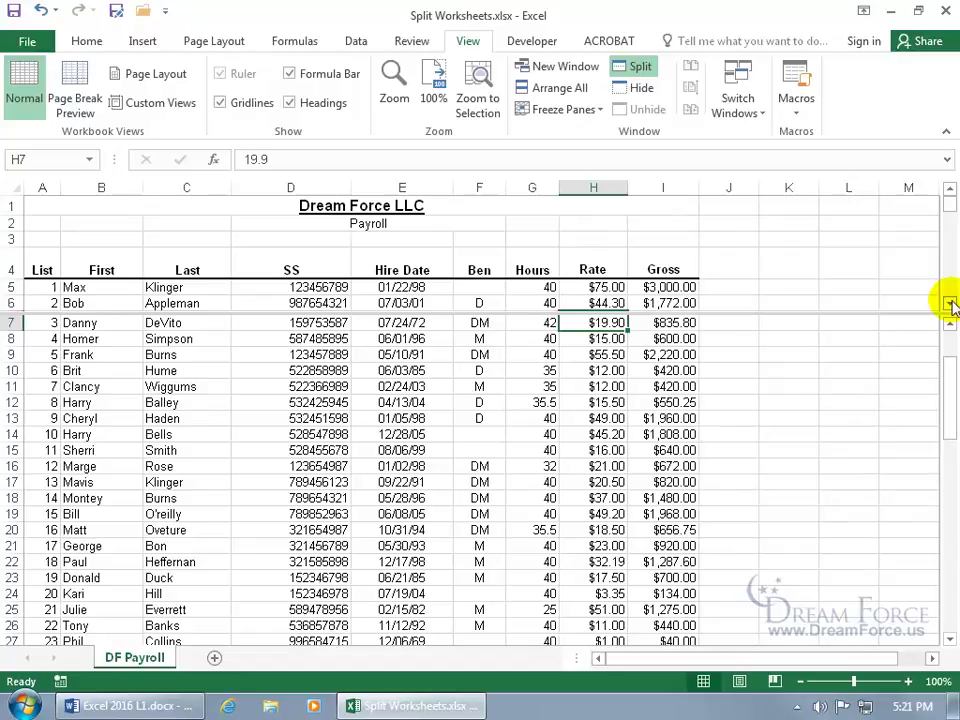
{"action": "left_click_drag", "start_coordinate": [909, 311], "coordinate": [909, 294]}
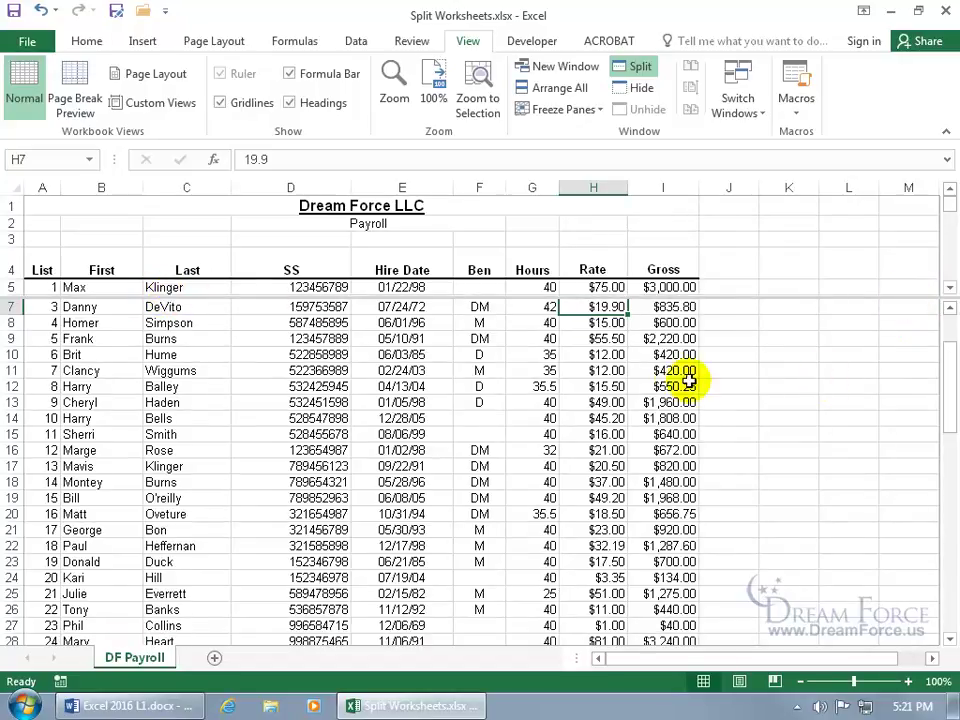
Scroll the lower pane down to row 39 and remove the remaining horizontal split
{"action": "left_click_drag", "start_coordinate": [950, 383], "coordinate": [950, 525]}
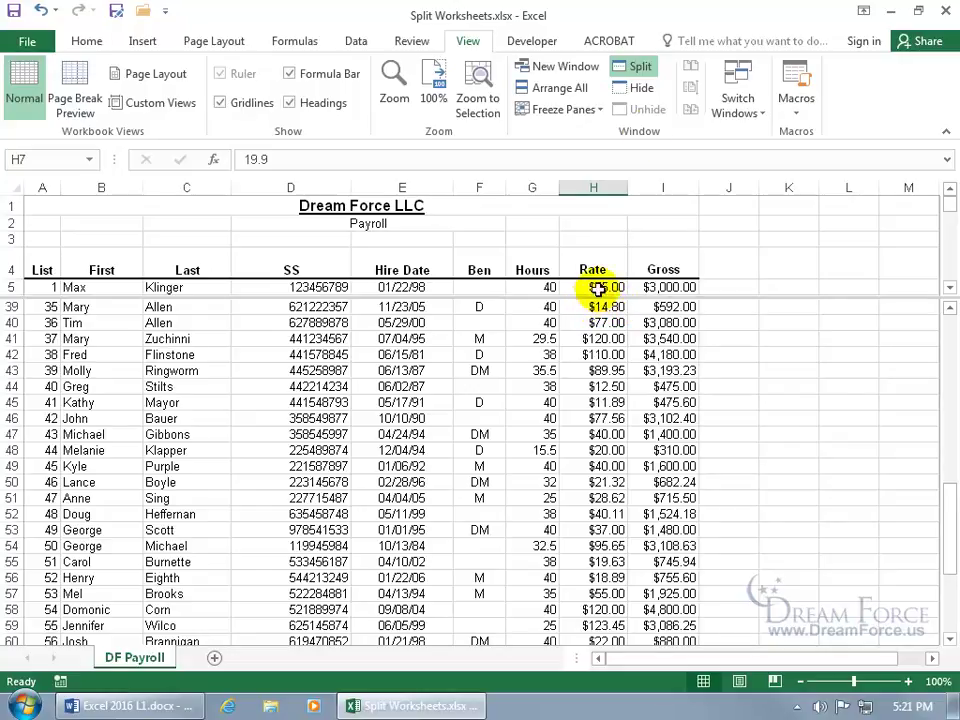
{"action": "left_click", "coordinate": [634, 66]}
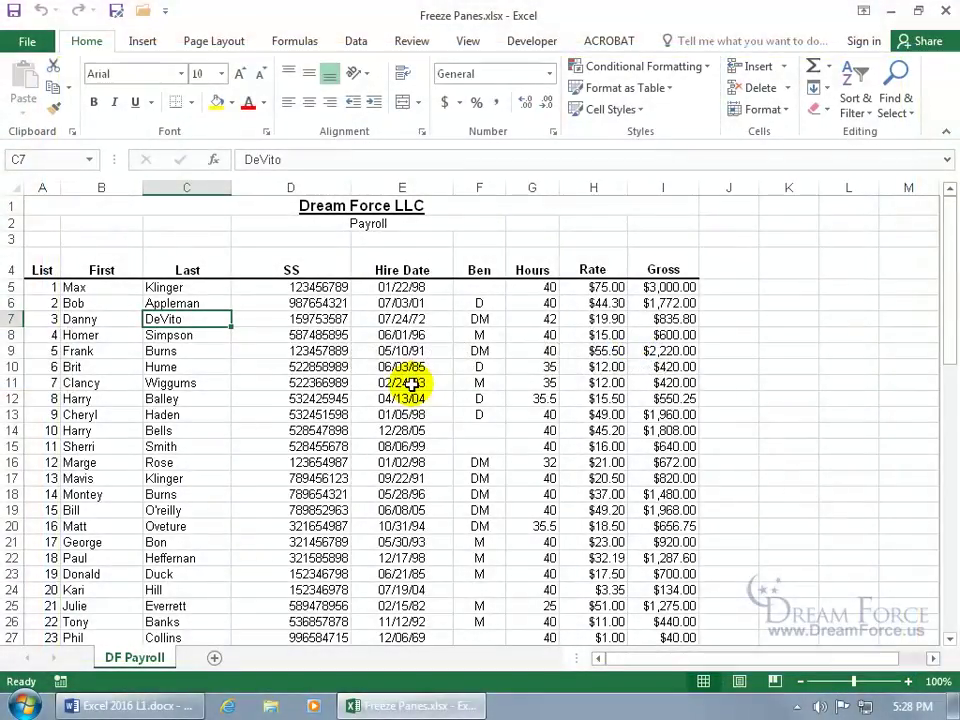
In the Freeze Panes workbook, freeze the panes at cell D9 to lock rows 1 to 8 and columns A to C
{"action": "left_click", "coordinate": [308, 352]}
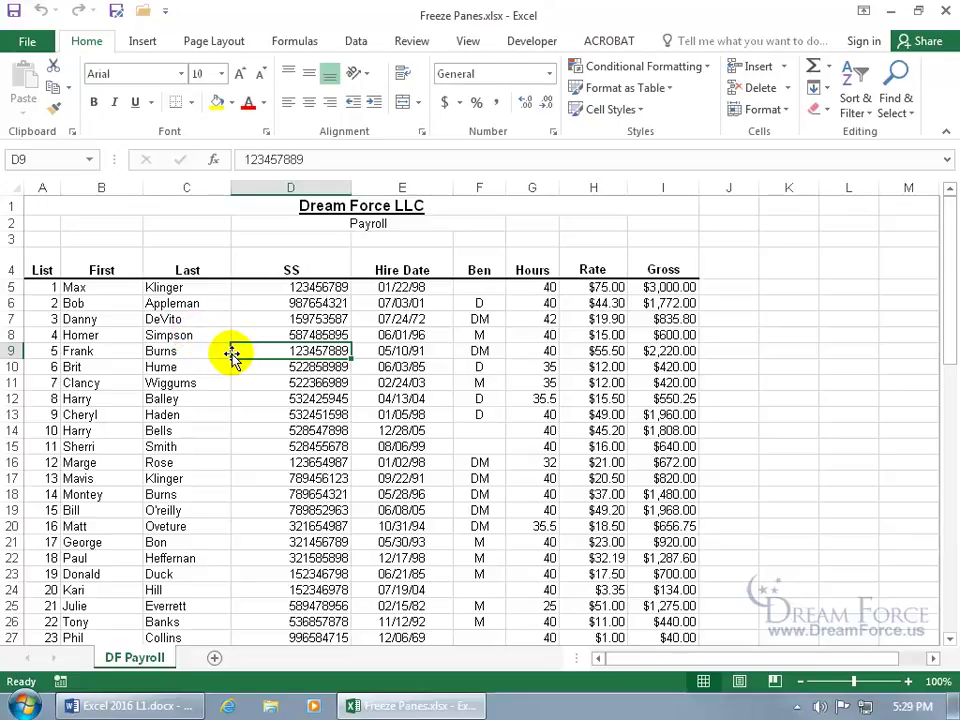
{"action": "left_click", "coordinate": [470, 42]}
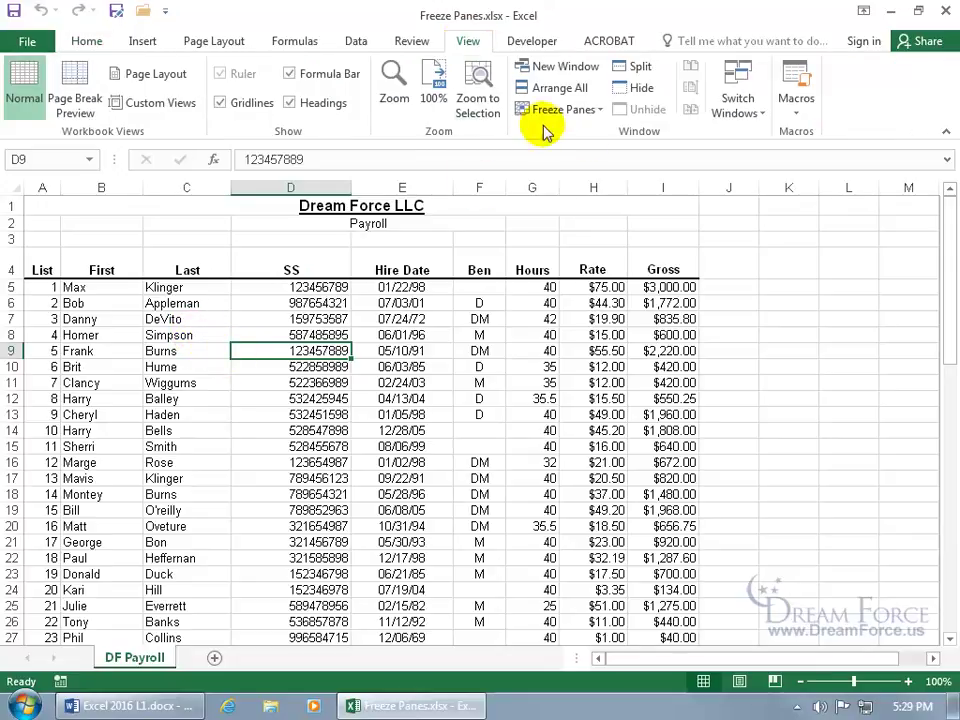
{"action": "left_click", "coordinate": [589, 110]}
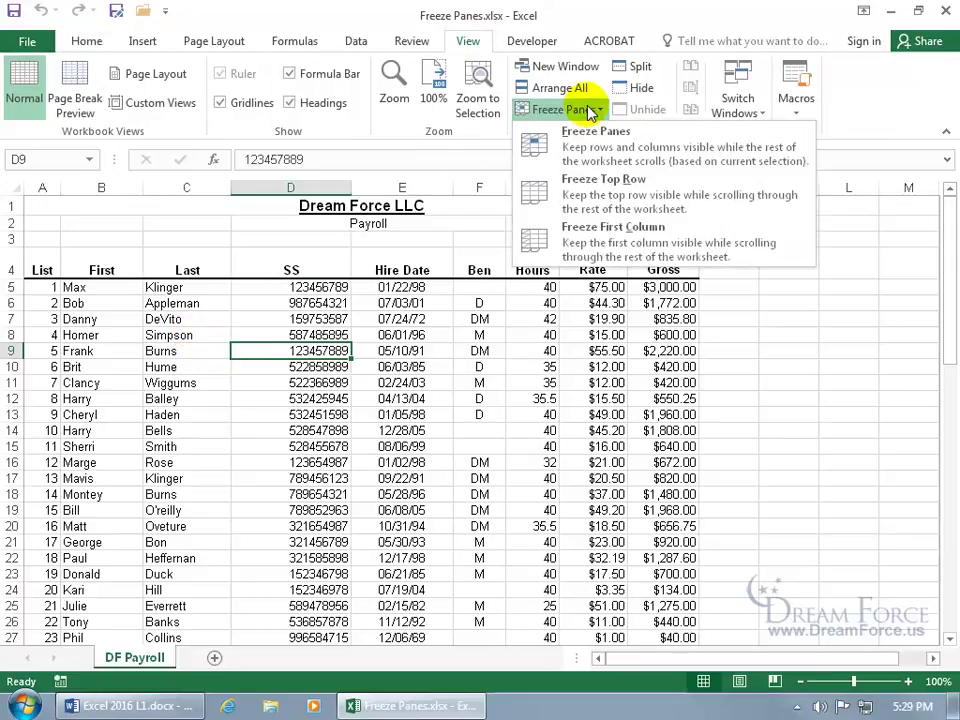
{"action": "left_click", "coordinate": [545, 146]}
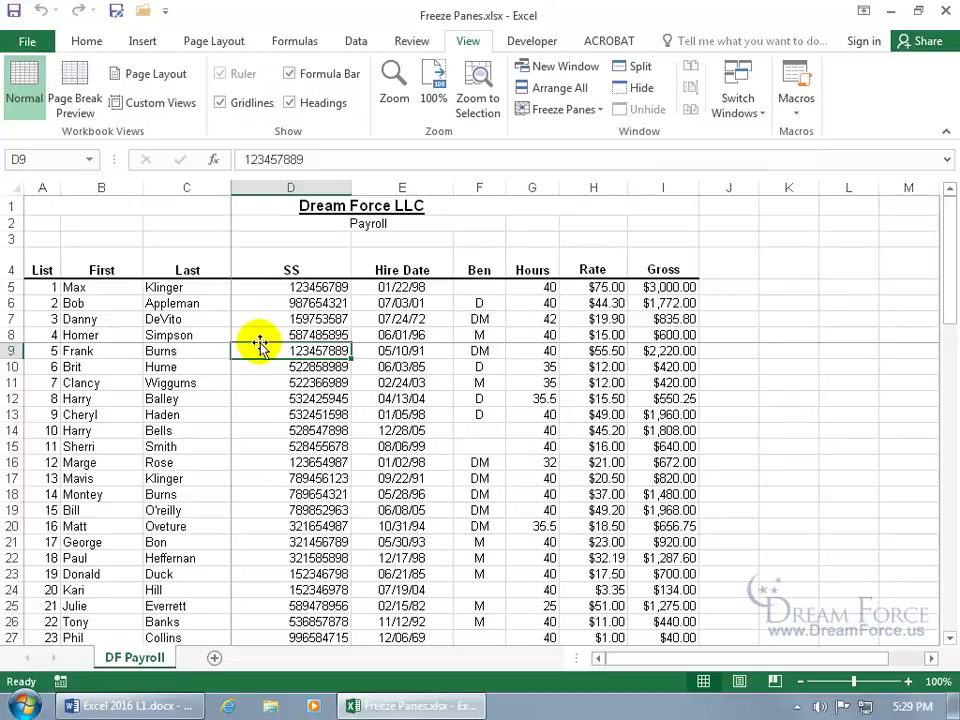
Check the frozen panes by scrolling down to row 13 and across to the Gross column
{"action": "left_click", "coordinate": [951, 638]}
{"action": "left_click", "coordinate": [951, 638]}
{"action": "left_click", "coordinate": [951, 638]}
{"action": "left_click", "coordinate": [951, 638]}
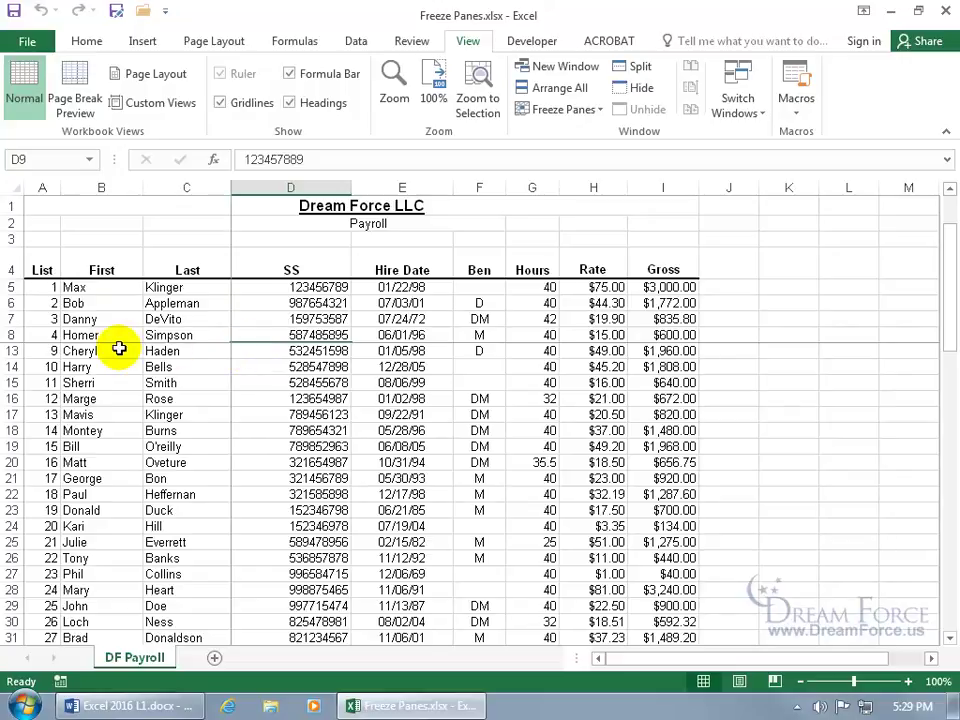
{"action": "left_click", "coordinate": [931, 658]}
{"action": "left_click", "coordinate": [931, 658]}
{"action": "left_click", "coordinate": [931, 658]}
{"action": "left_click", "coordinate": [931, 658]}
{"action": "left_click", "coordinate": [931, 658]}
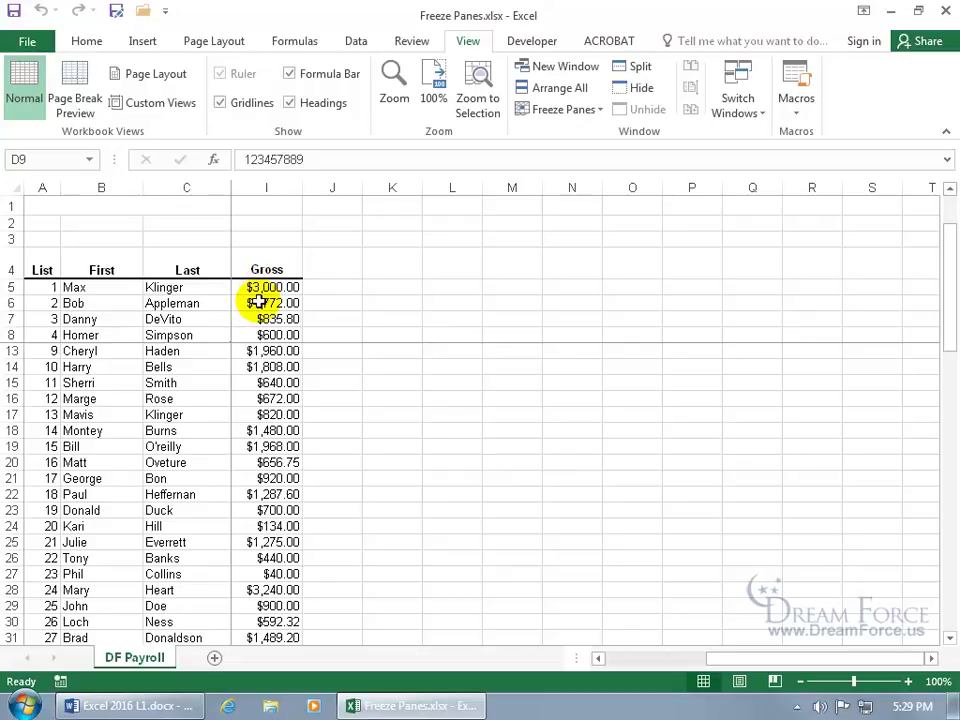
Unfreeze the panes and scroll the payroll list down to row 13 and back to row 1
{"action": "left_click", "coordinate": [561, 112]}
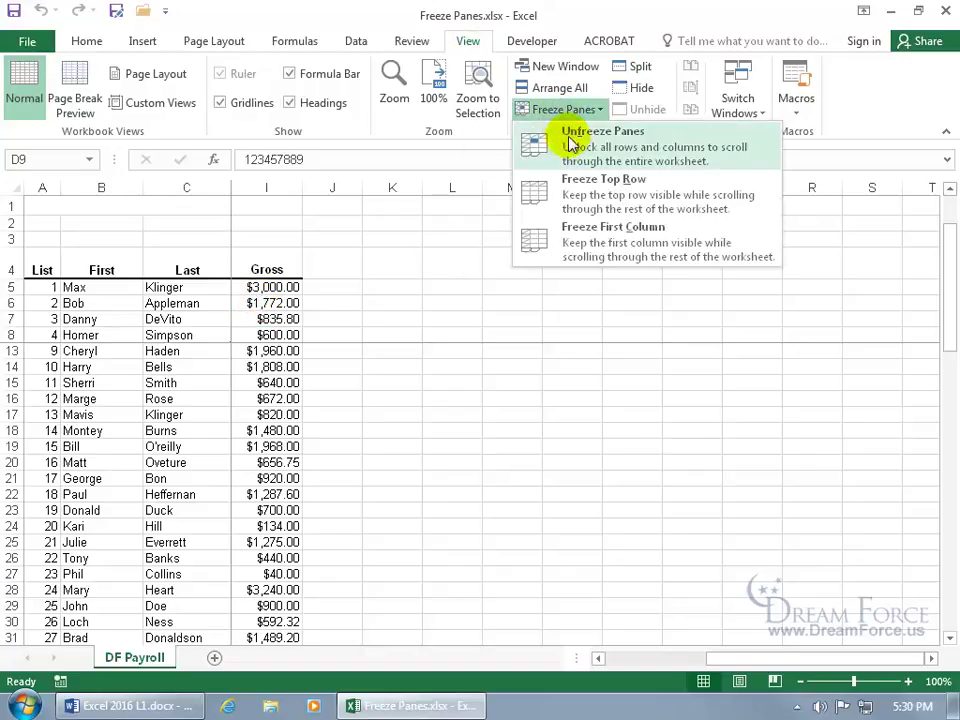
{"action": "left_click", "coordinate": [568, 146]}
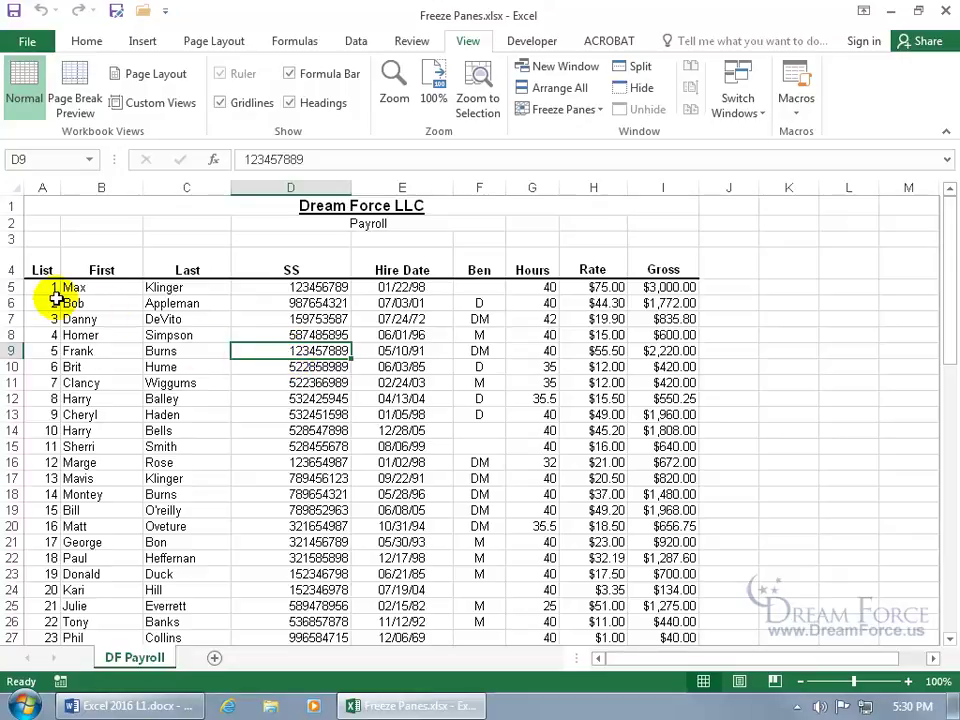
{"action": "scroll", "coordinate": [182, 338], "scroll_direction": "down", "scroll_amount": 4}
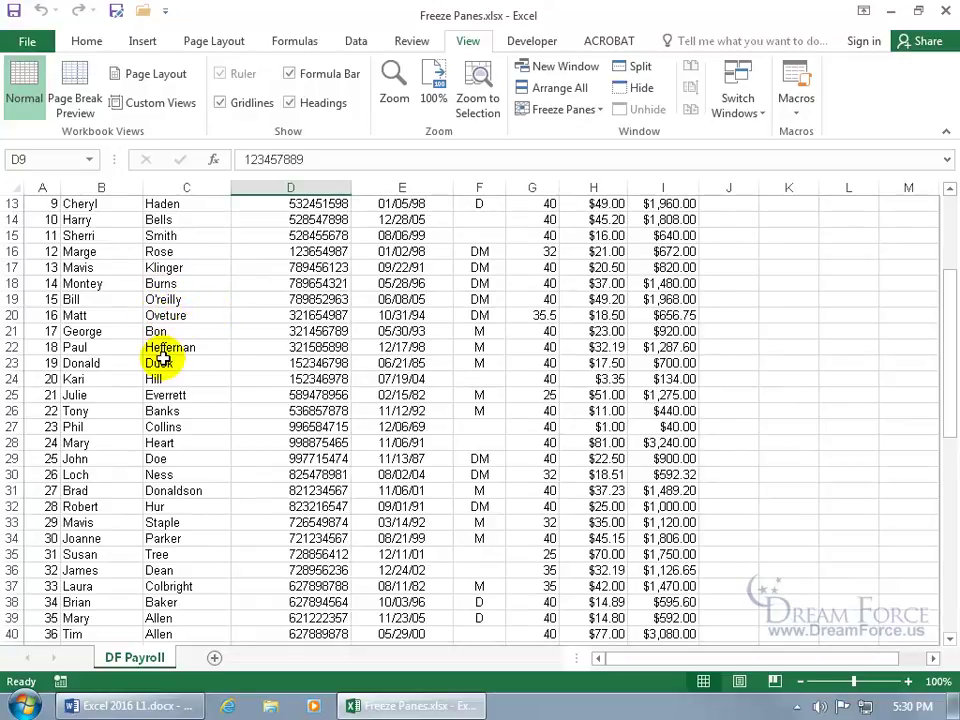
{"action": "scroll", "coordinate": [163, 360], "scroll_direction": "up", "scroll_amount": 4}
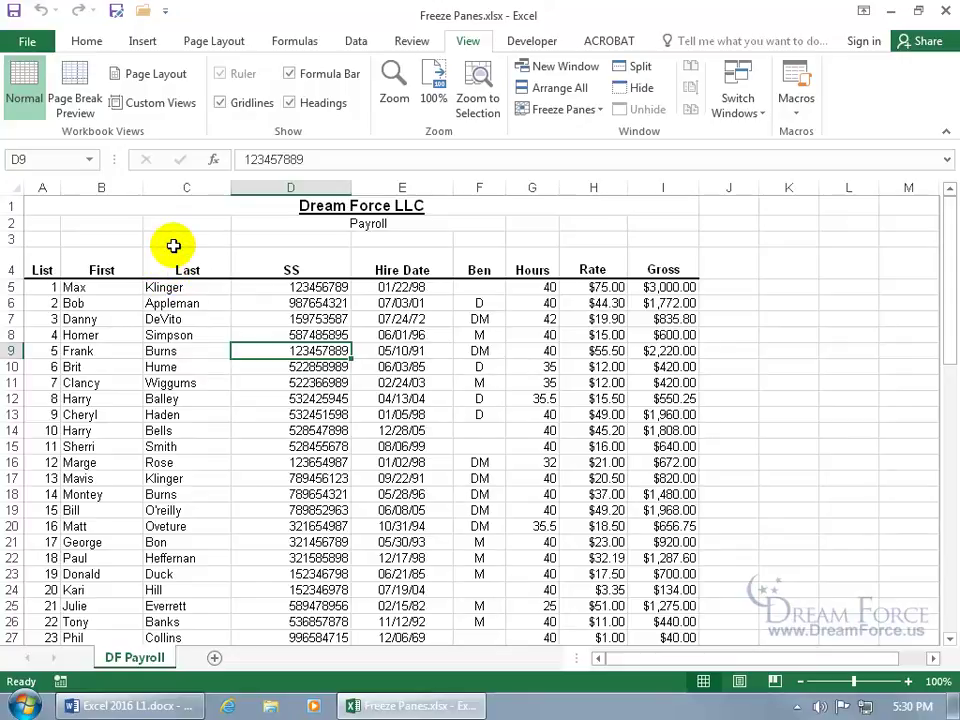
Freeze the panes at cell A5 to lock only heading rows 1 to 4
{"action": "left_click", "coordinate": [47, 287]}
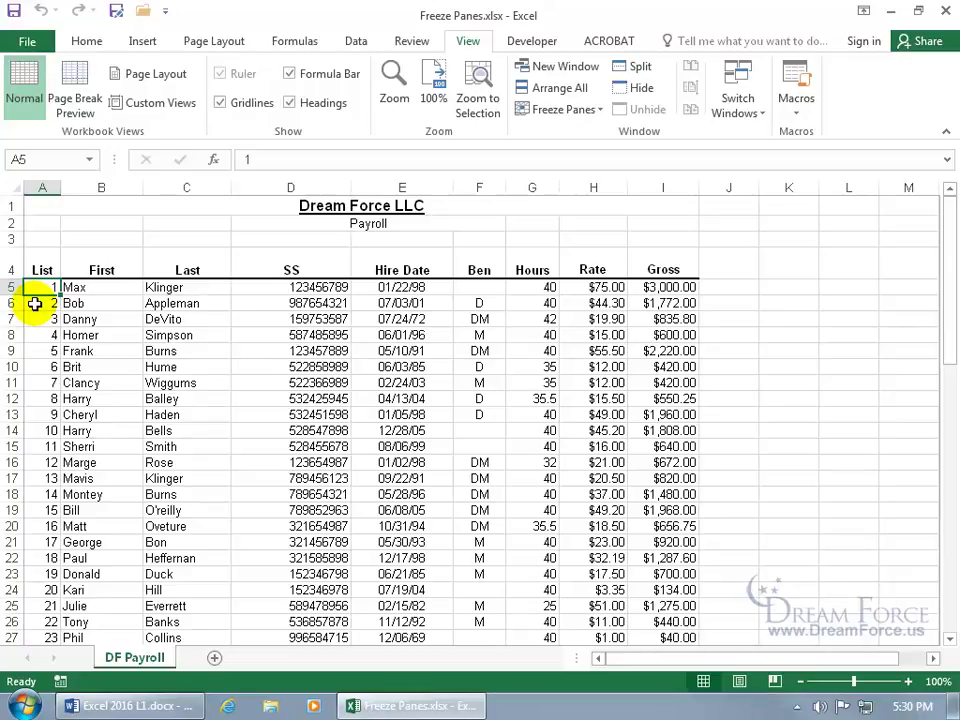
{"action": "left_click", "coordinate": [598, 109]}
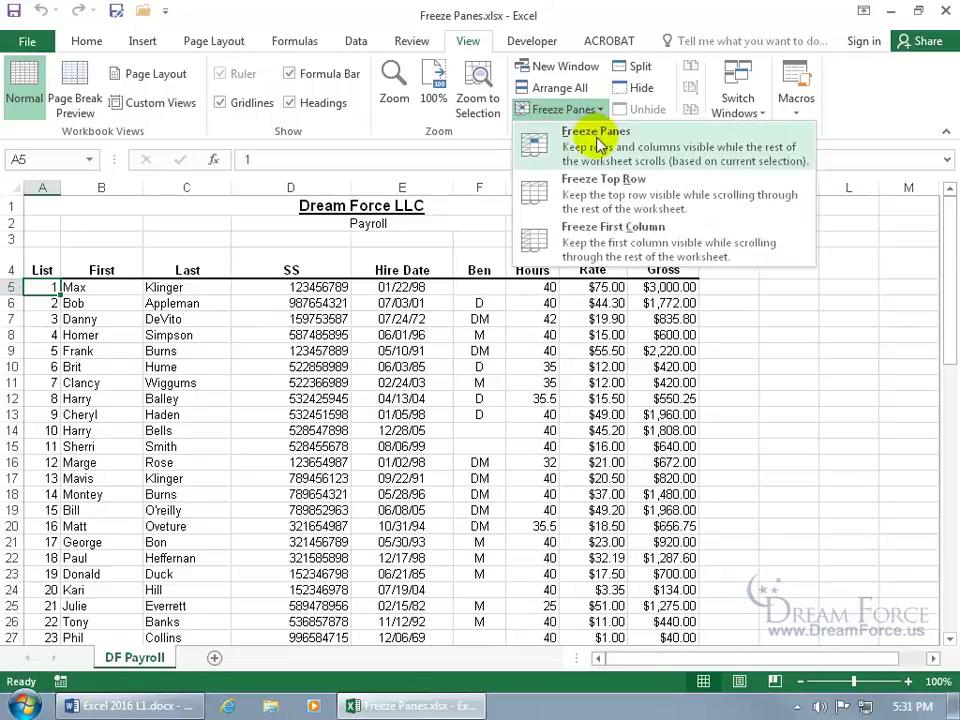
{"action": "left_click", "coordinate": [598, 142]}
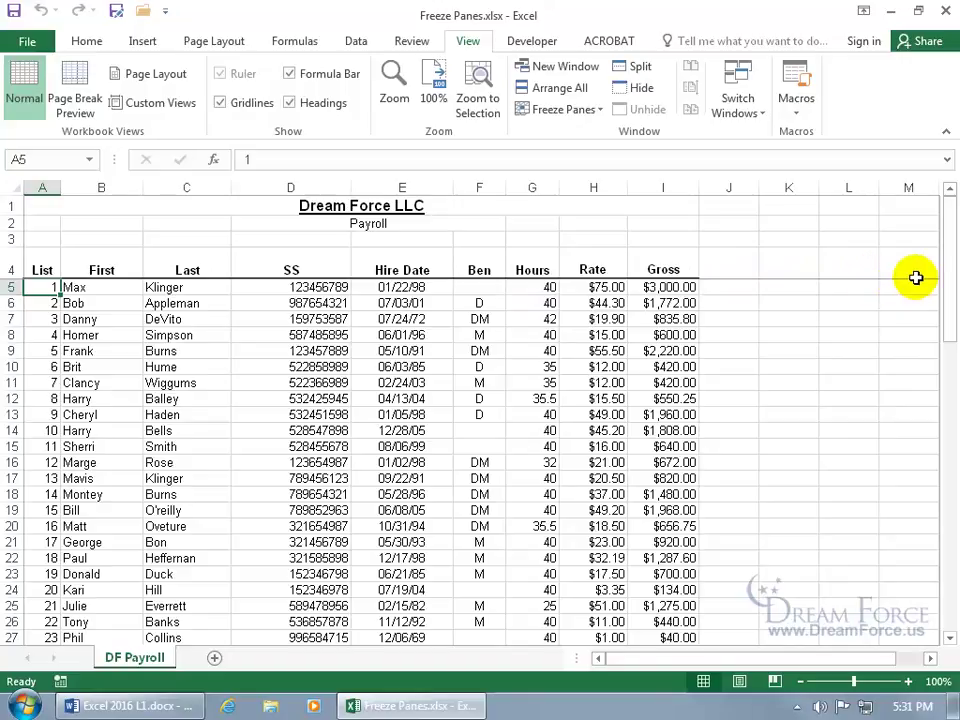
Scroll through the payroll list to its last entries beneath the frozen headings and unfreeze the panes
{"action": "scroll", "coordinate": [754, 416], "scroll_direction": "down", "scroll_amount": 14}
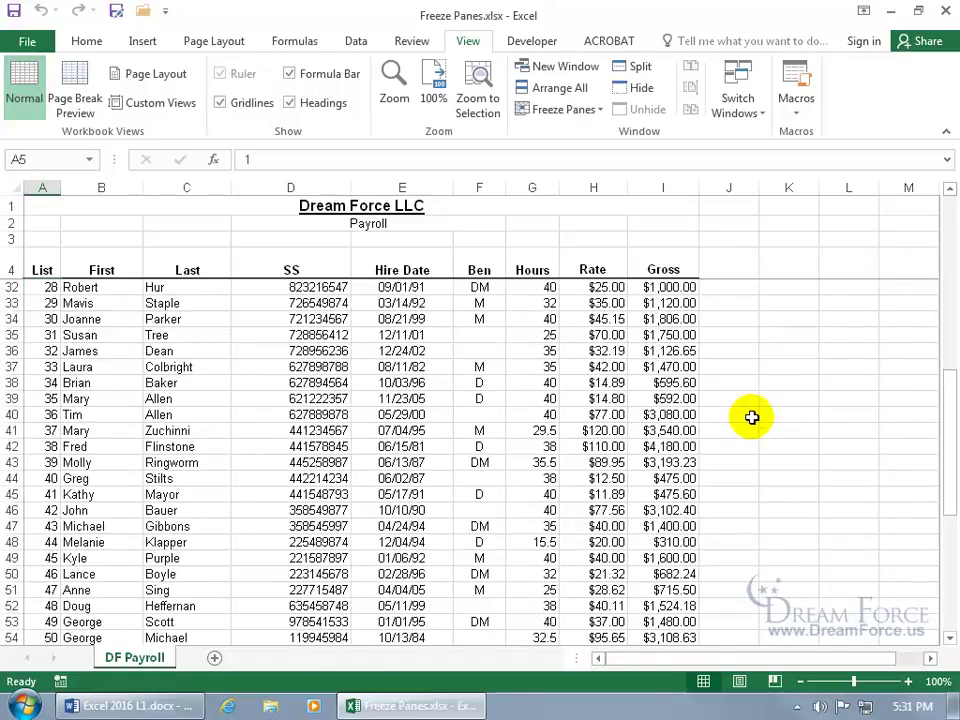
{"action": "scroll", "coordinate": [752, 416], "scroll_direction": "down", "scroll_amount": 5}
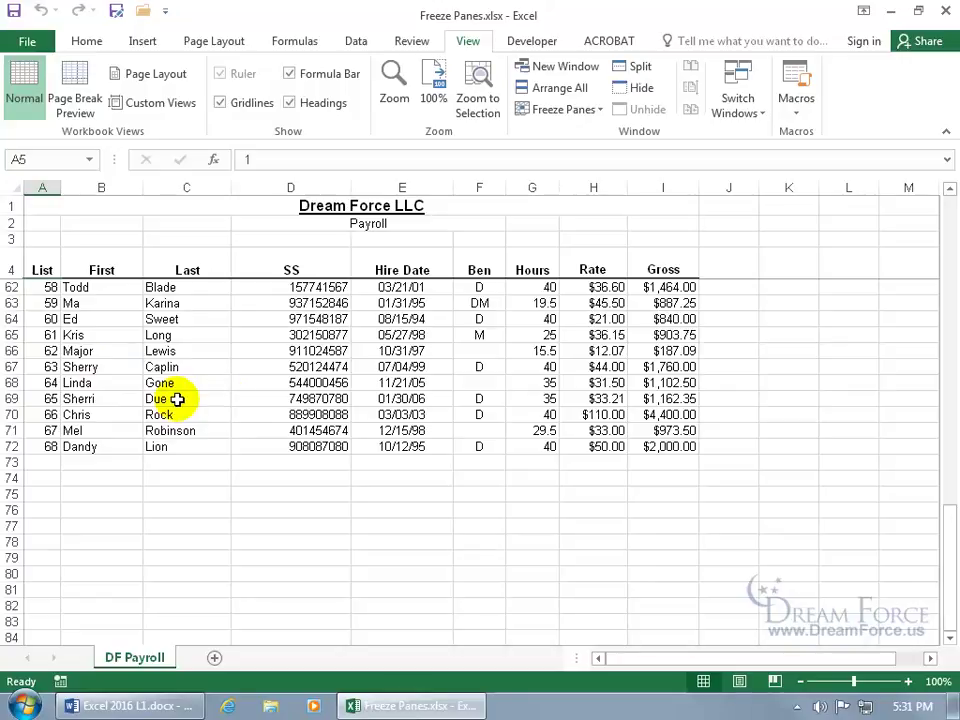
{"action": "left_click", "coordinate": [589, 113]}
{"action": "left_click", "coordinate": [589, 138]}
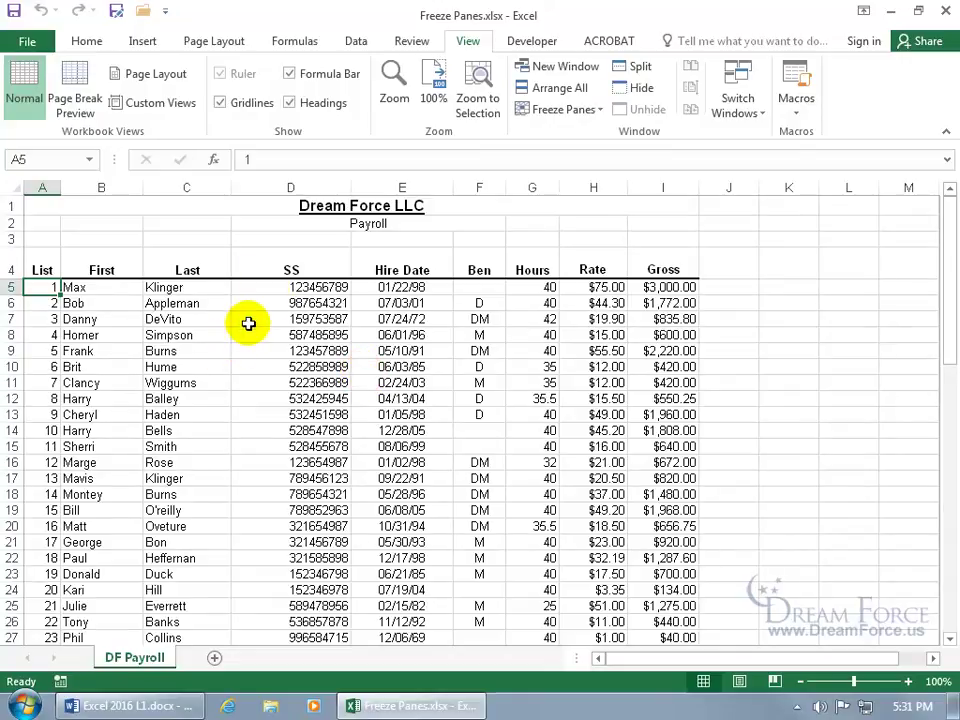
Unmerge the Dream Force LLC title cell in row 1 by turning off Merge cells in its alignment format
{"action": "left_click", "coordinate": [267, 206]}
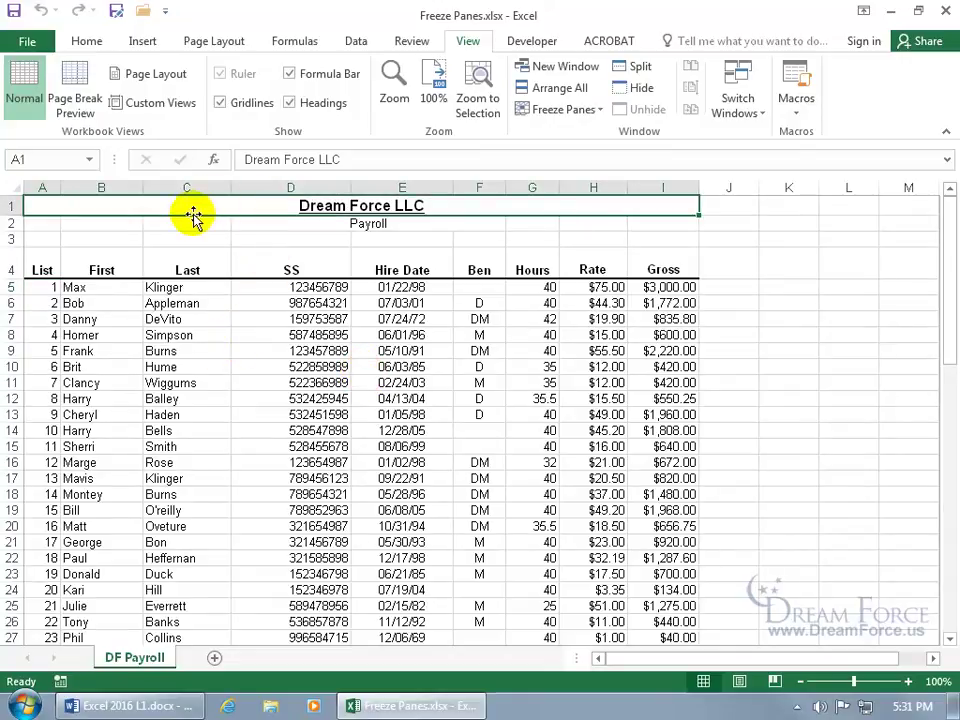
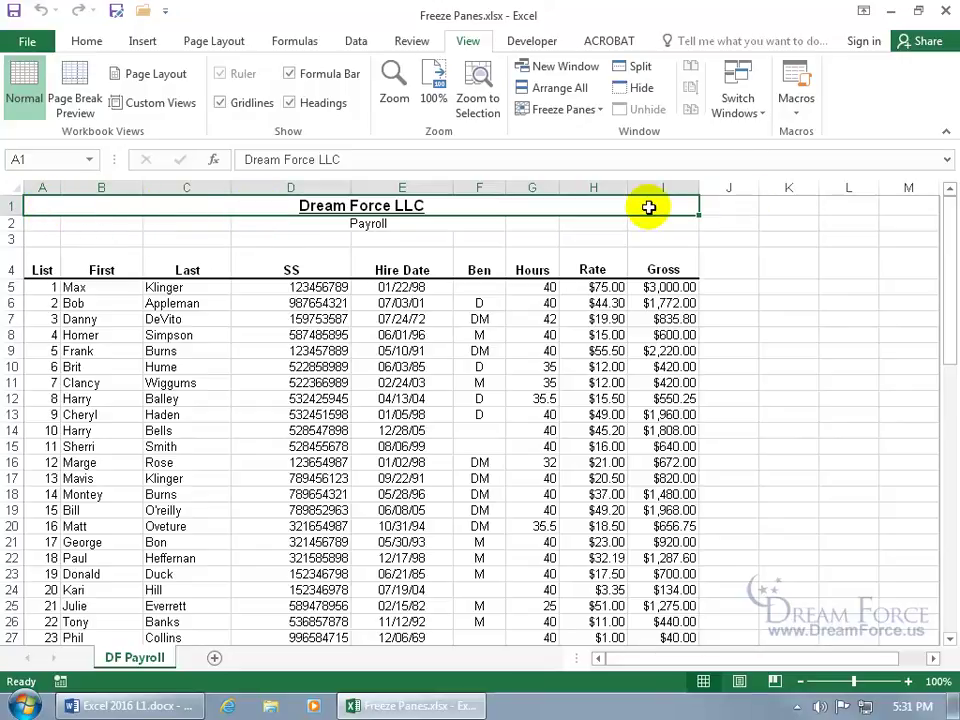
{"action": "right_click", "coordinate": [458, 206]}
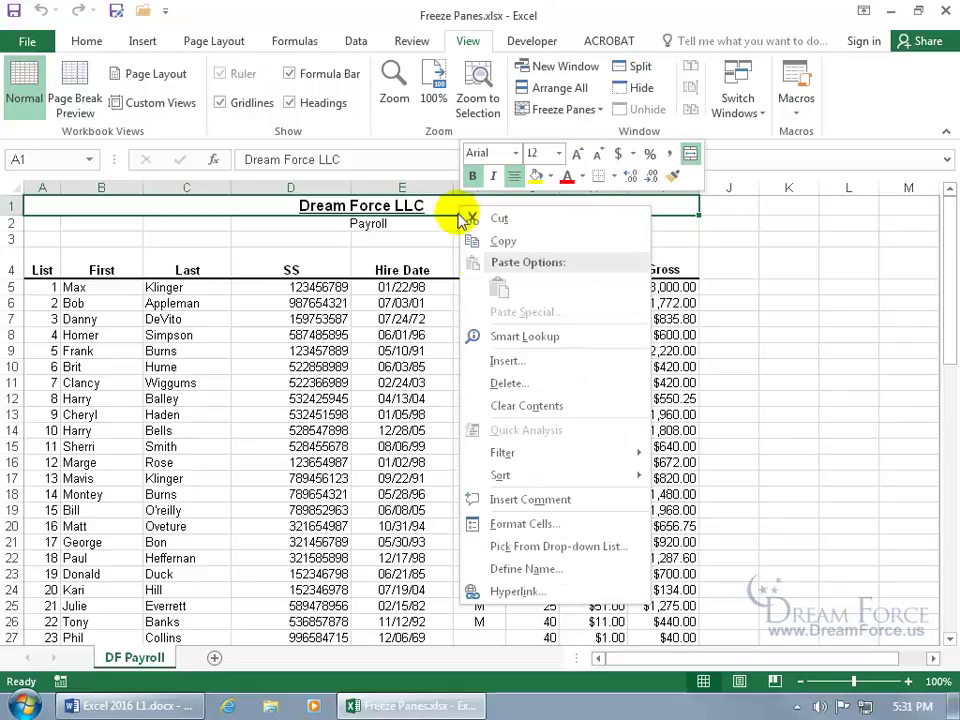
{"action": "left_click", "coordinate": [520, 523]}
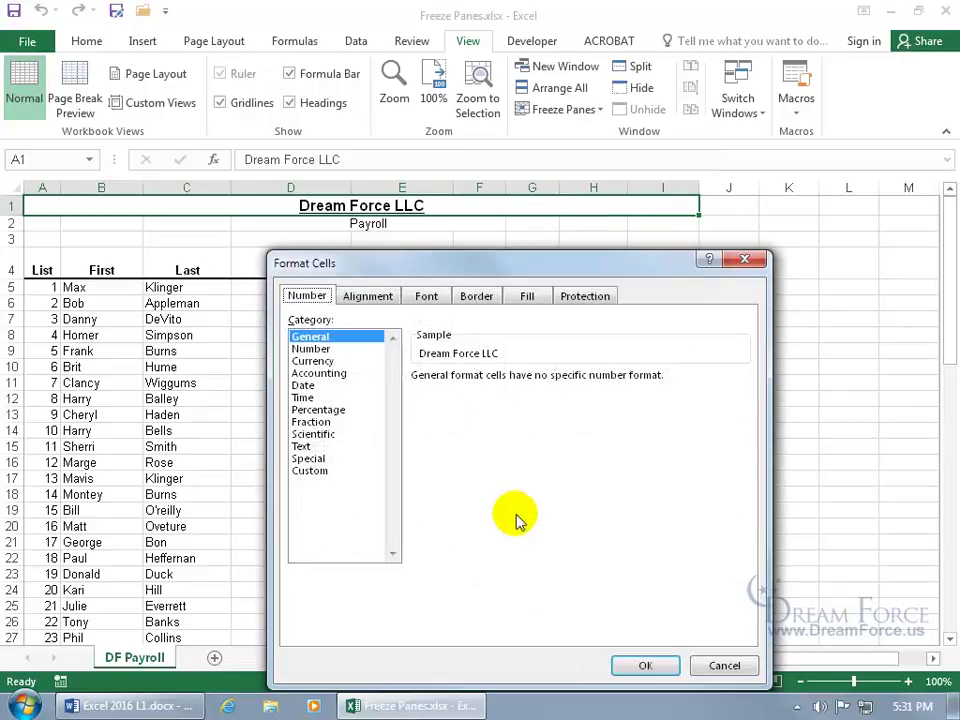
{"action": "left_click", "coordinate": [369, 296]}
{"action": "left_click", "coordinate": [338, 493]}
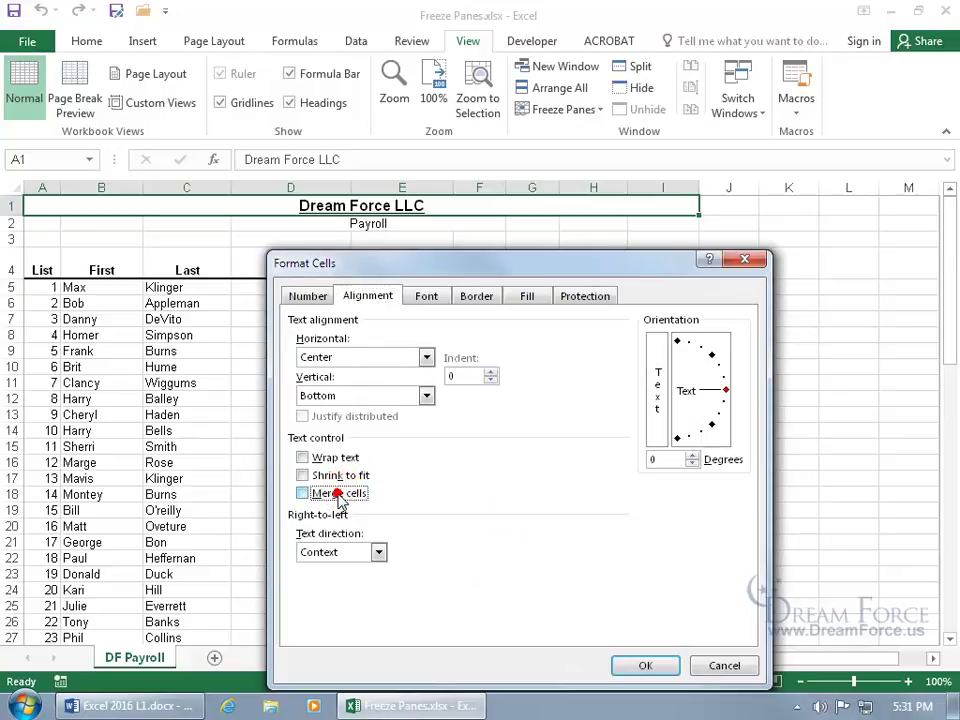
{"action": "left_click", "coordinate": [645, 666]}
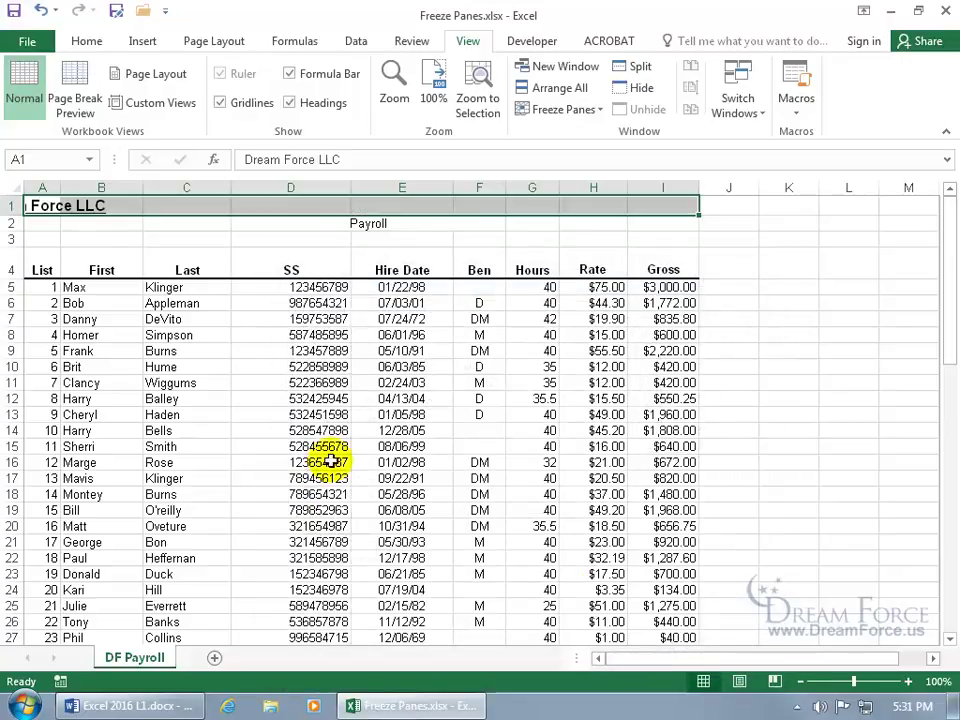
Left-align the Dream Force LLC title in cell A1
{"action": "left_click", "coordinate": [40, 205]}
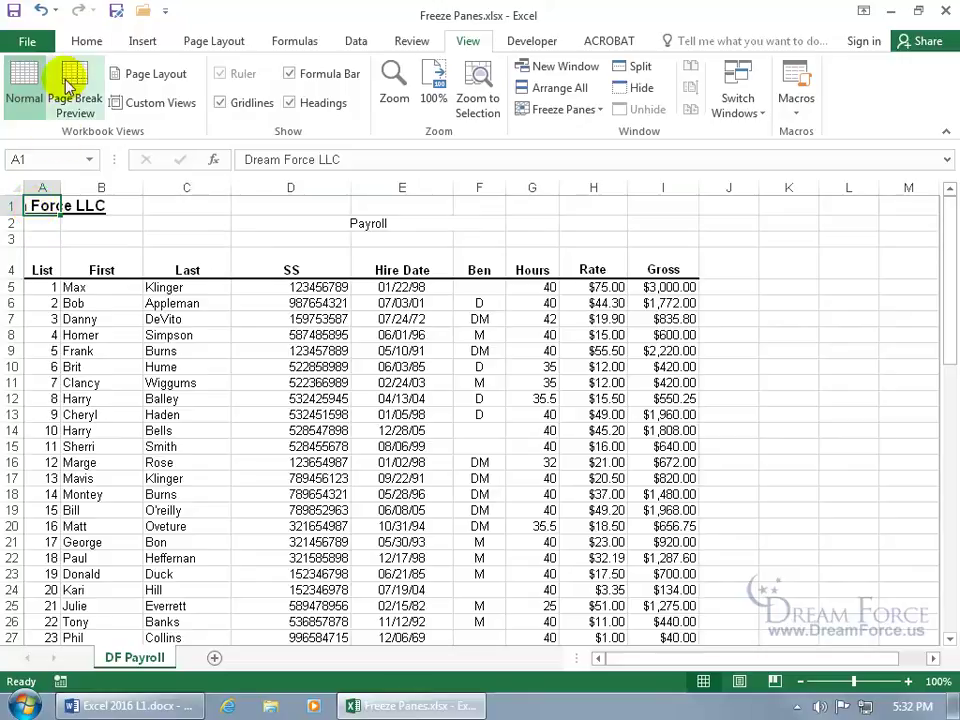
{"action": "left_click", "coordinate": [86, 41]}
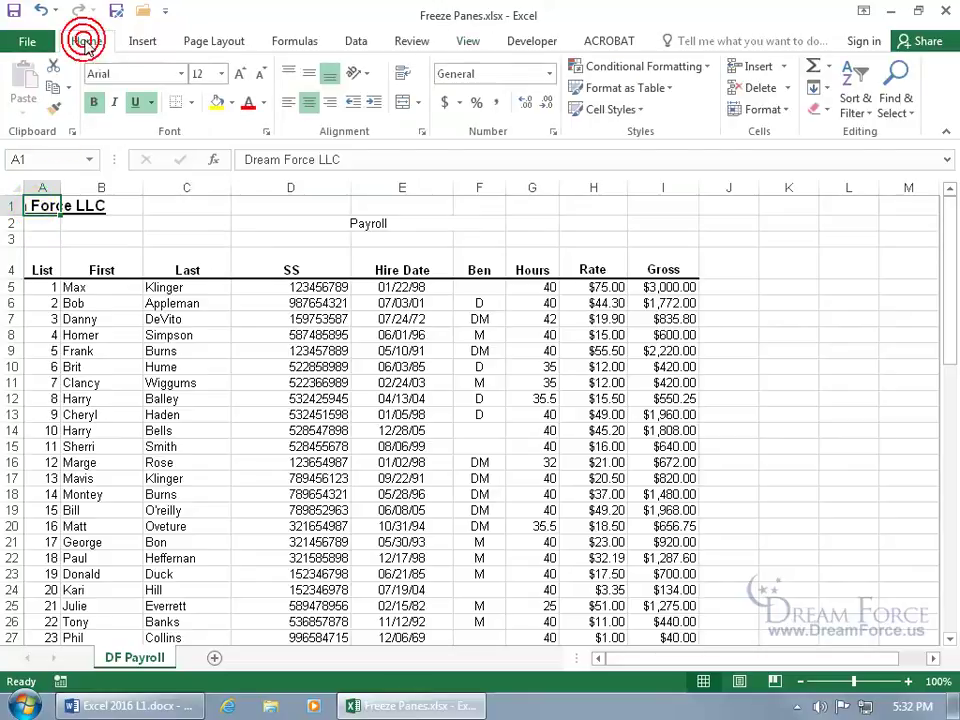
{"action": "left_click", "coordinate": [287, 102]}
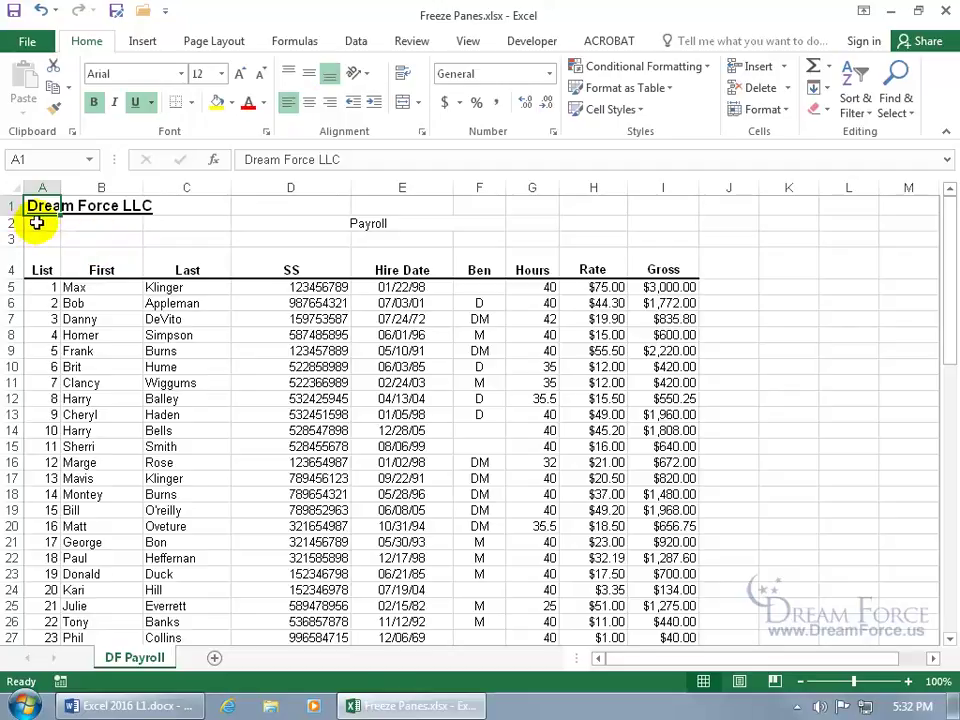
Freeze the panes at cell D1 to lock columns A to C of the payroll sheet
{"action": "left_click", "coordinate": [284, 206]}
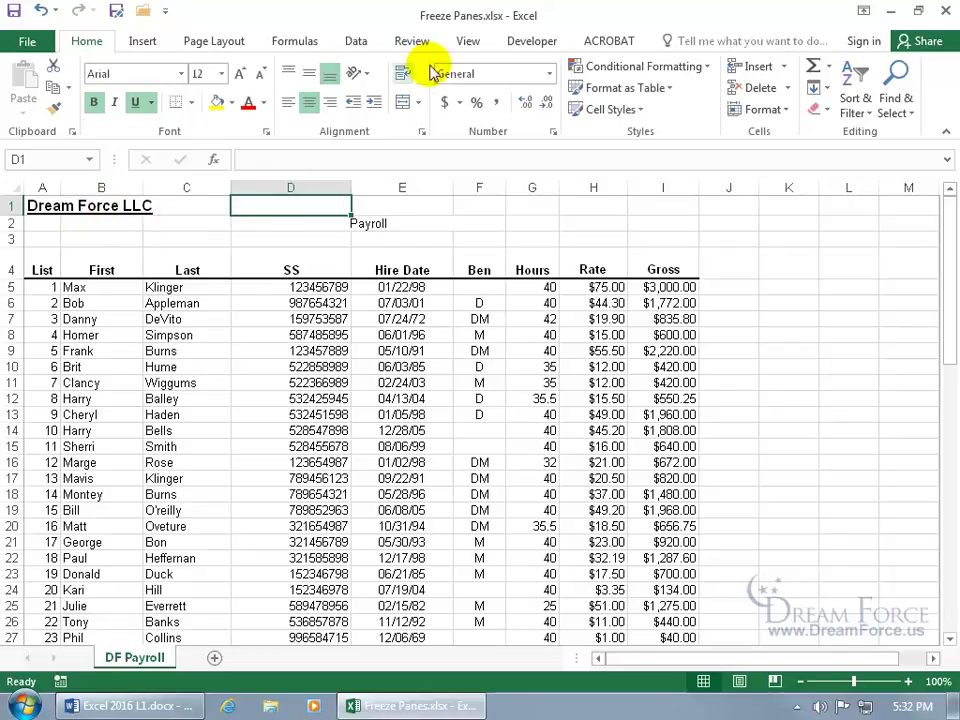
{"action": "left_click", "coordinate": [472, 40]}
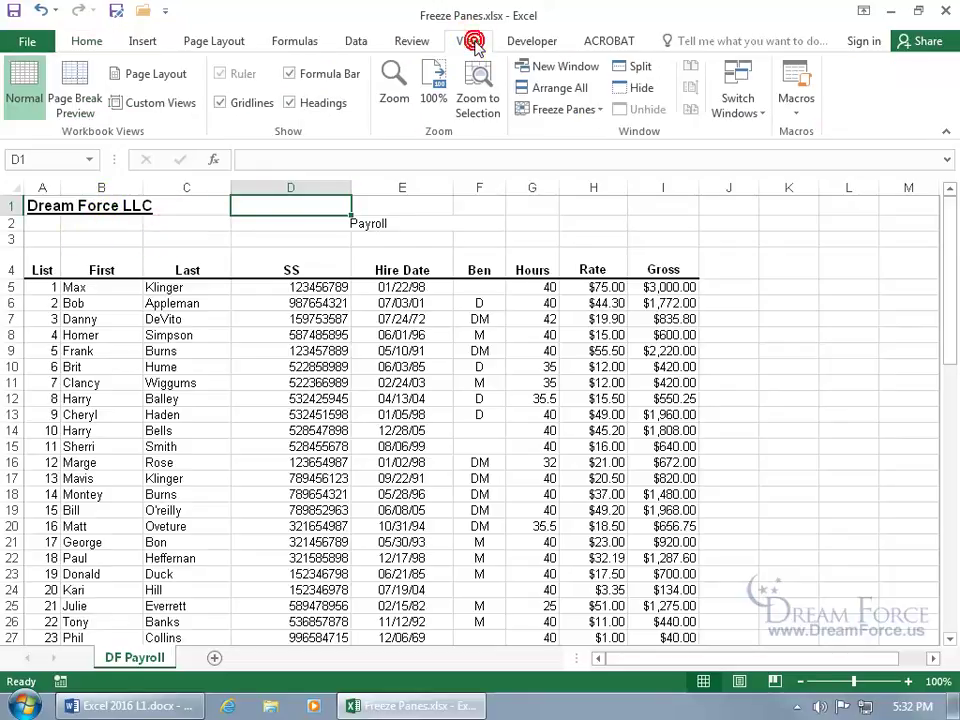
{"action": "left_click", "coordinate": [560, 108]}
{"action": "left_click", "coordinate": [578, 147]}
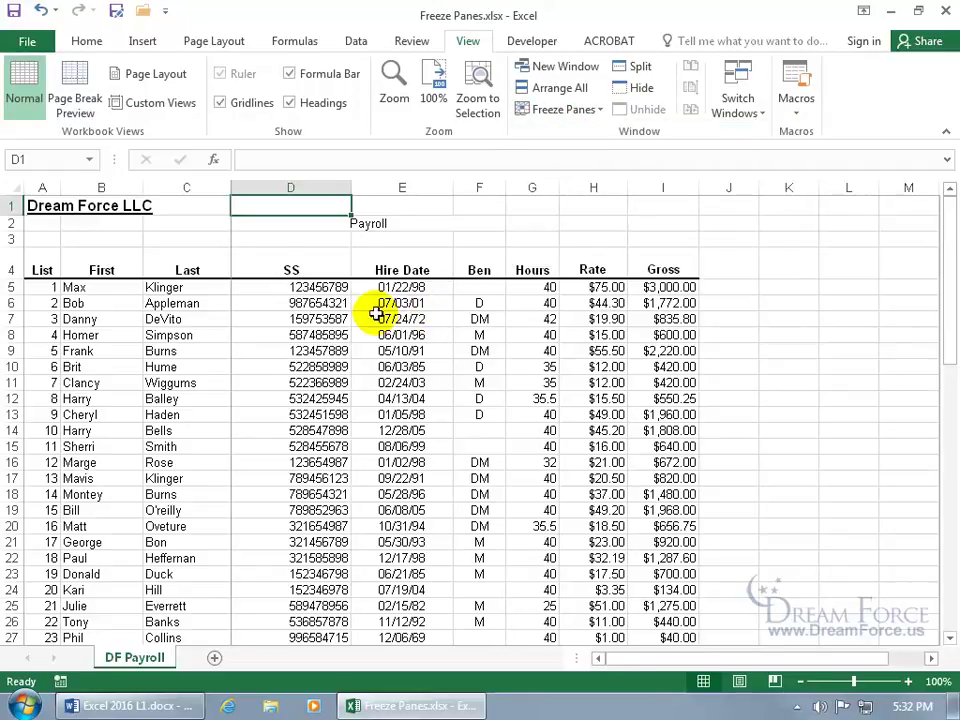
Scroll across to the Rate and Gross columns beside the frozen name columns and unfreeze the panes
{"action": "left_click", "coordinate": [930, 658]}
{"action": "left_click", "coordinate": [930, 658]}
{"action": "left_click", "coordinate": [930, 658]}
{"action": "left_click", "coordinate": [930, 658]}
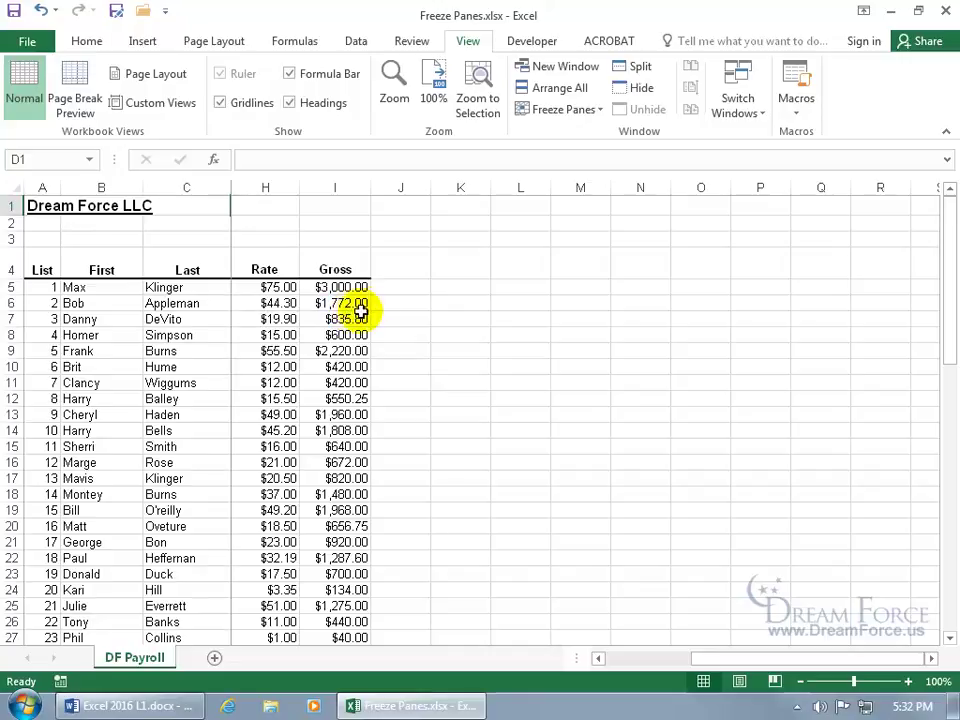
{"action": "left_click", "coordinate": [575, 109]}
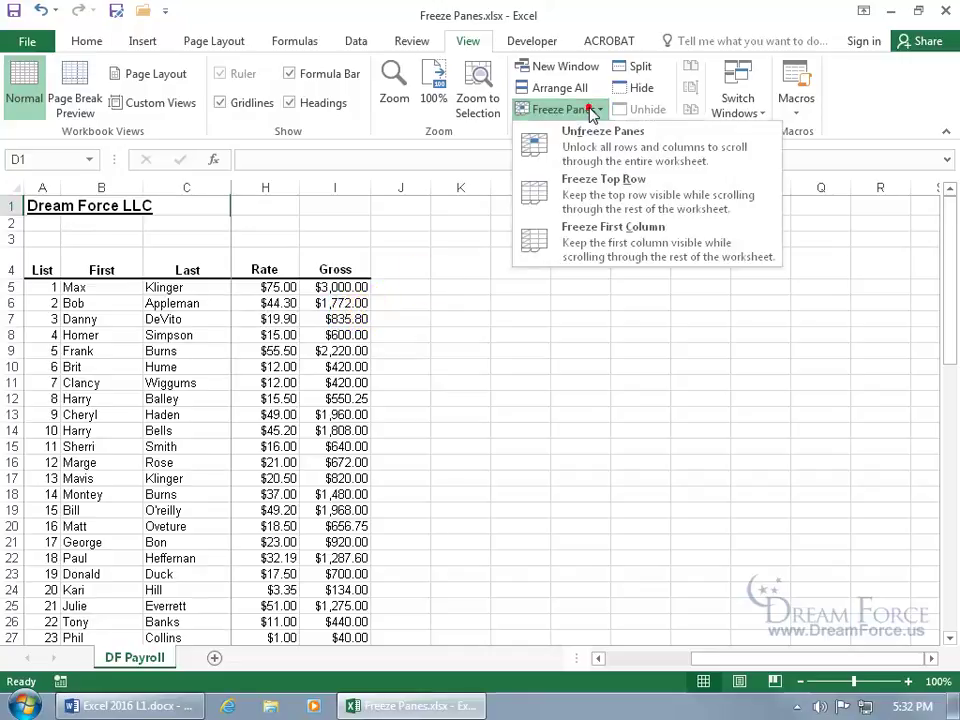
{"action": "left_click", "coordinate": [587, 136]}
Freeze the first column and scroll across to the Ben through Gross columns beside it
{"action": "left_click", "coordinate": [597, 110]}
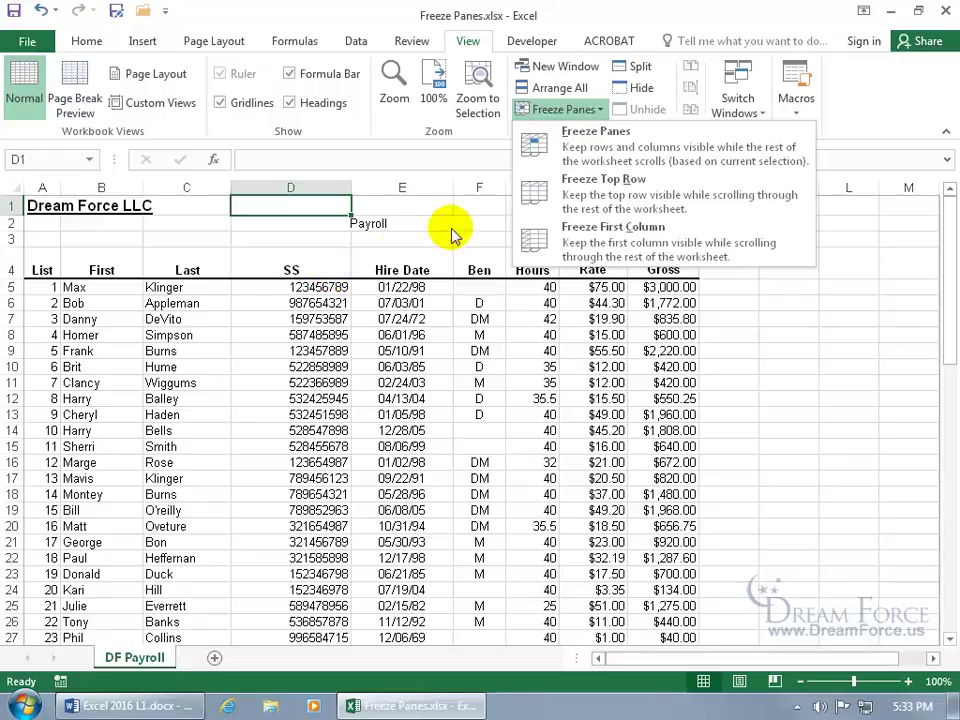
{"action": "left_click", "coordinate": [568, 243]}
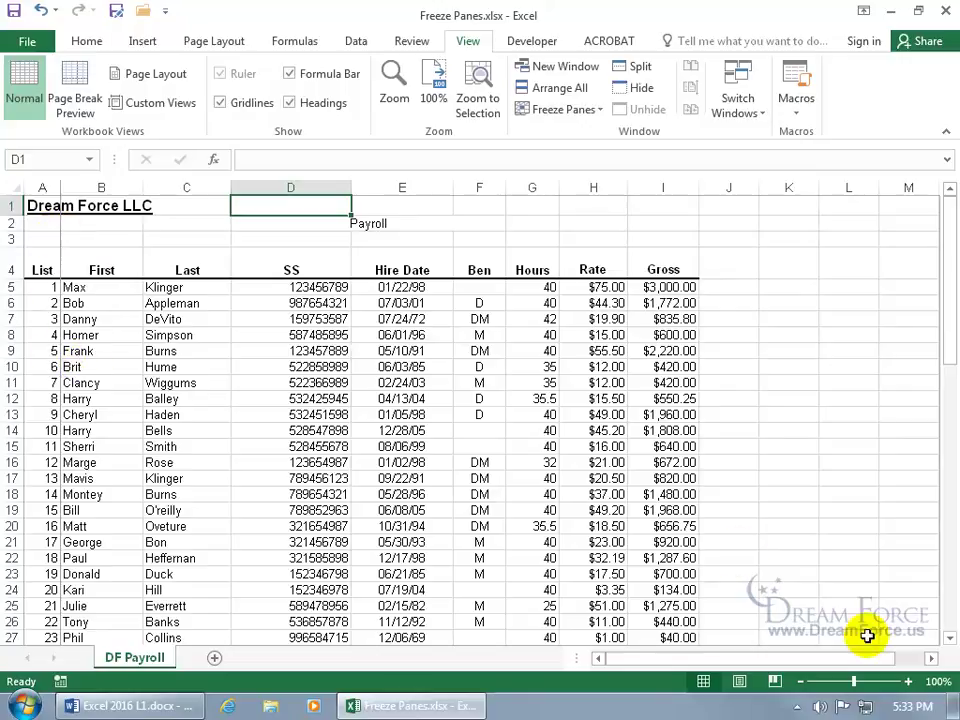
{"action": "left_click", "coordinate": [930, 660]}
{"action": "left_click", "coordinate": [930, 660]}
{"action": "left_click", "coordinate": [930, 660]}
{"action": "left_click", "coordinate": [930, 660]}
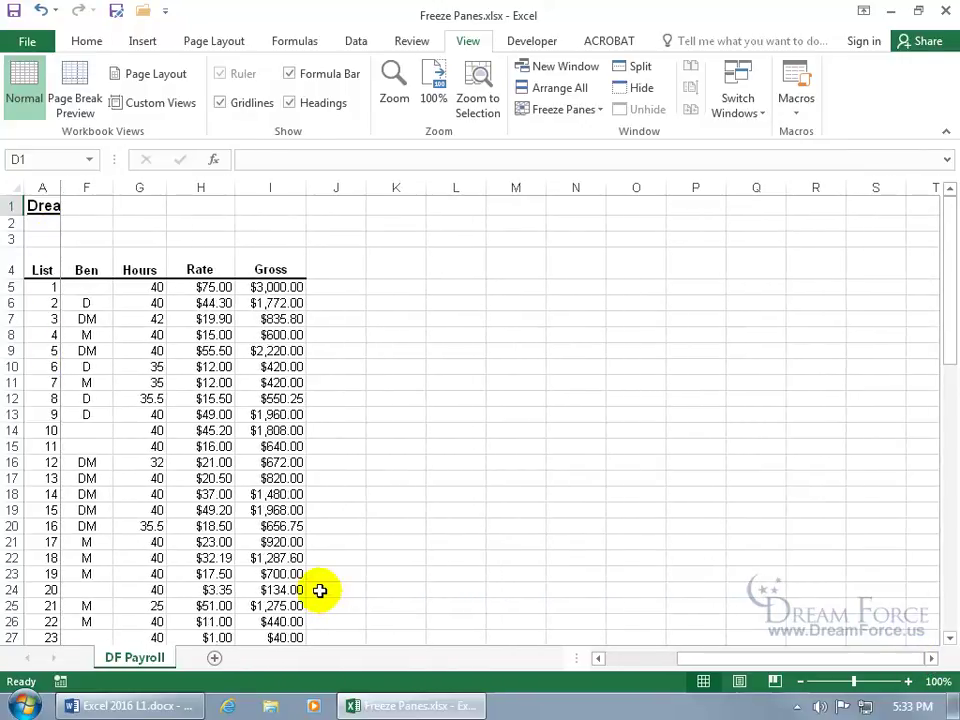
Compare list numbers with gross pay in the lower payroll rows, selecting A34, I34 and I30, and unfreeze the first column
{"action": "scroll", "coordinate": [122, 612], "scroll_direction": "down", "scroll_amount": 3}
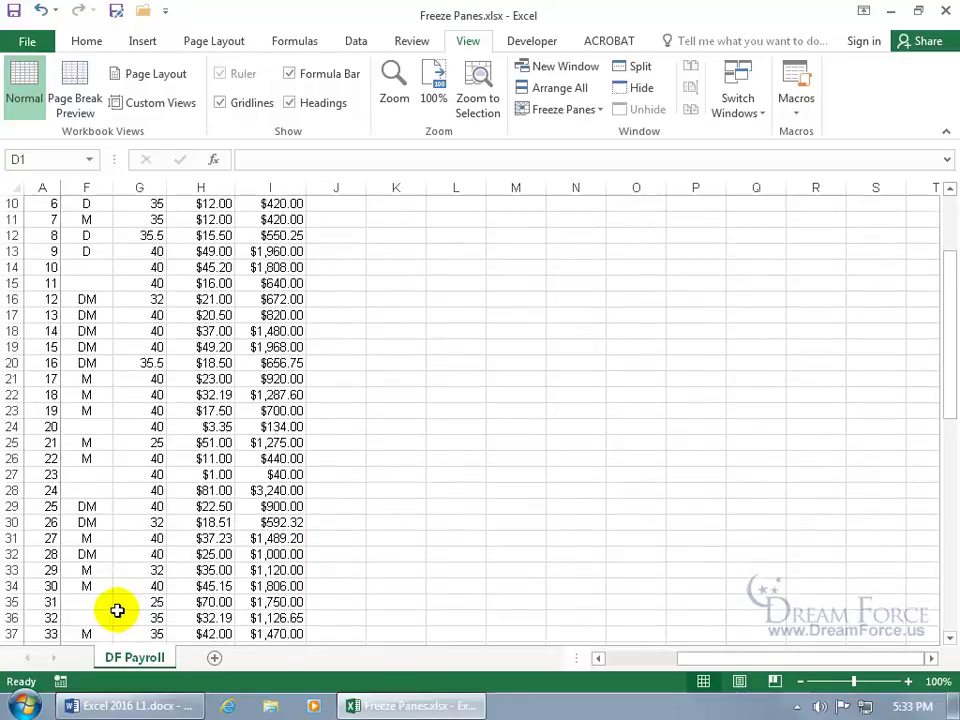
{"action": "left_click", "coordinate": [55, 586]}
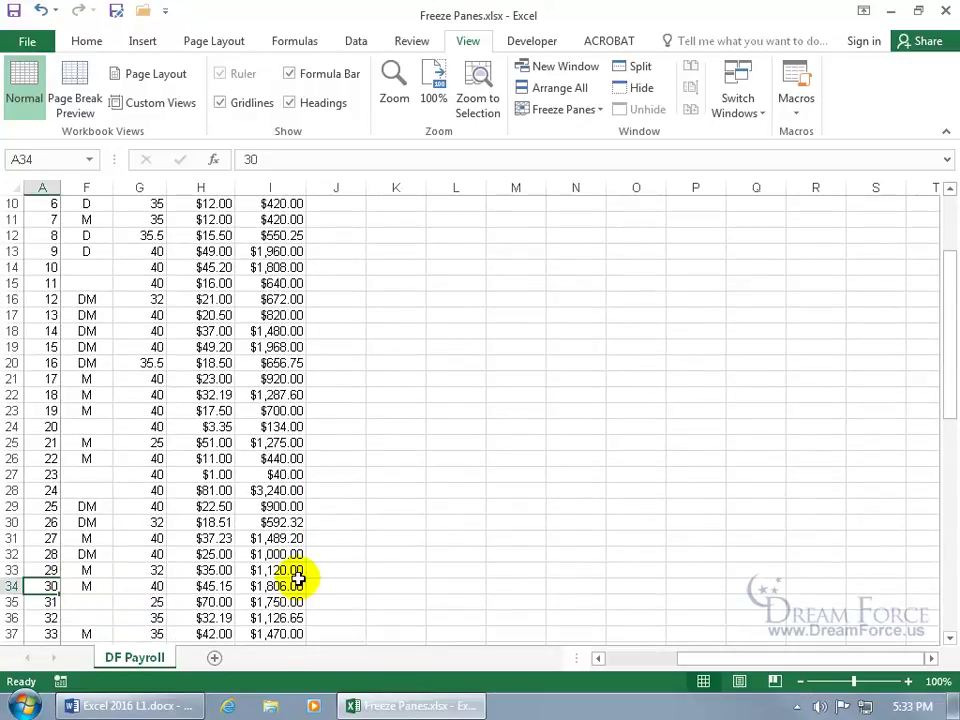
{"action": "left_click", "coordinate": [285, 587]}
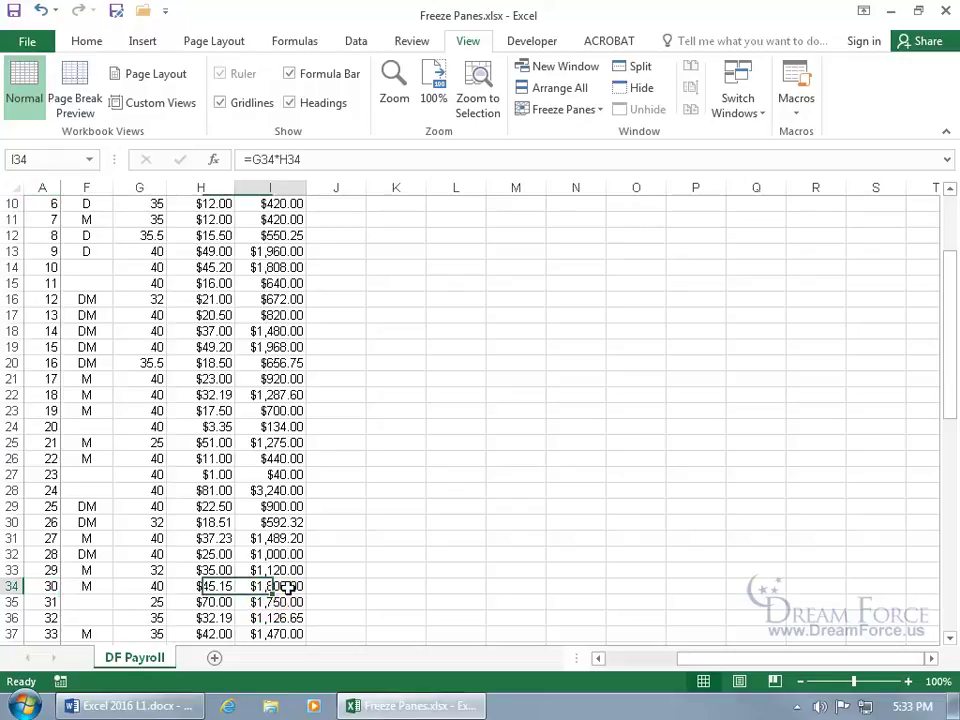
{"action": "left_click", "coordinate": [287, 522]}
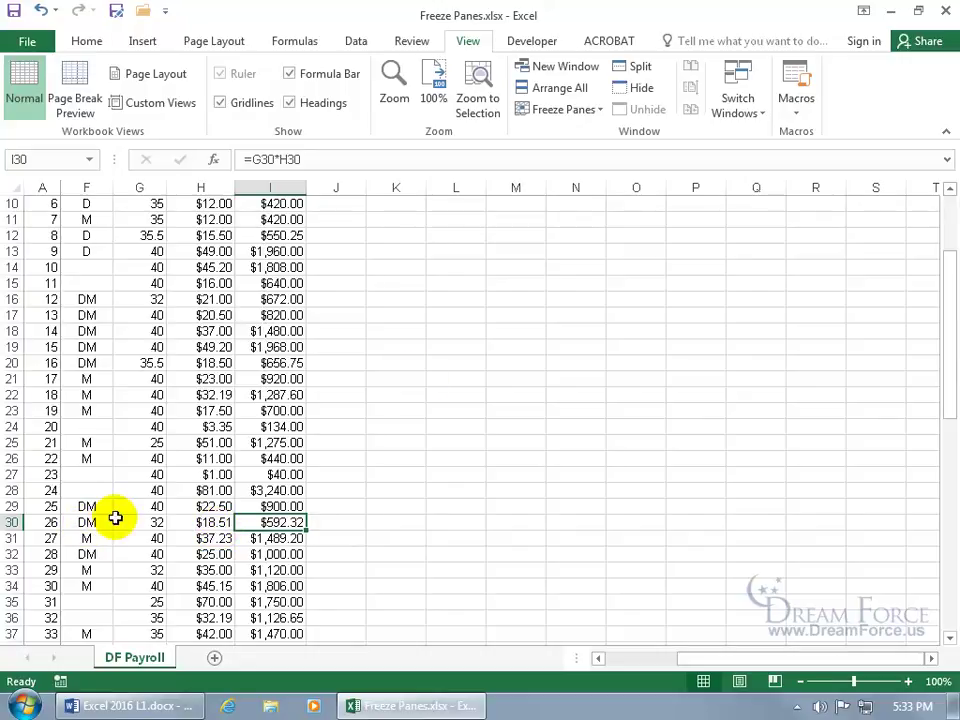
{"action": "left_click", "coordinate": [586, 110]}
{"action": "left_click", "coordinate": [586, 145]}
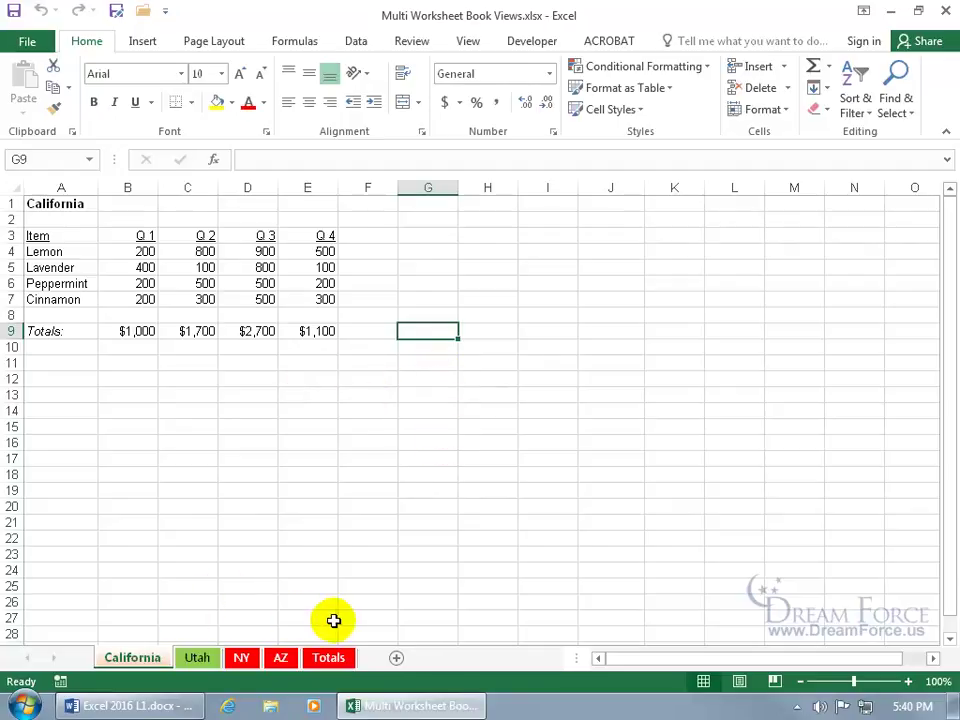
Open three additional windows of the Multi Worksheet Book Views workbook
{"action": "left_click", "coordinate": [466, 45]}
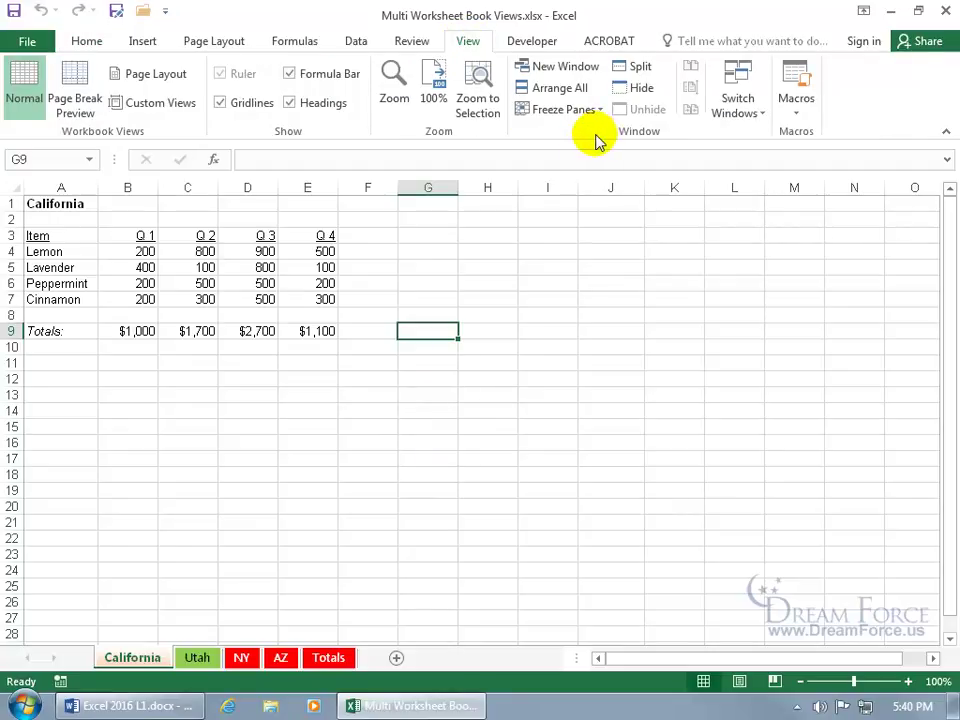
{"action": "left_click", "coordinate": [556, 72]}
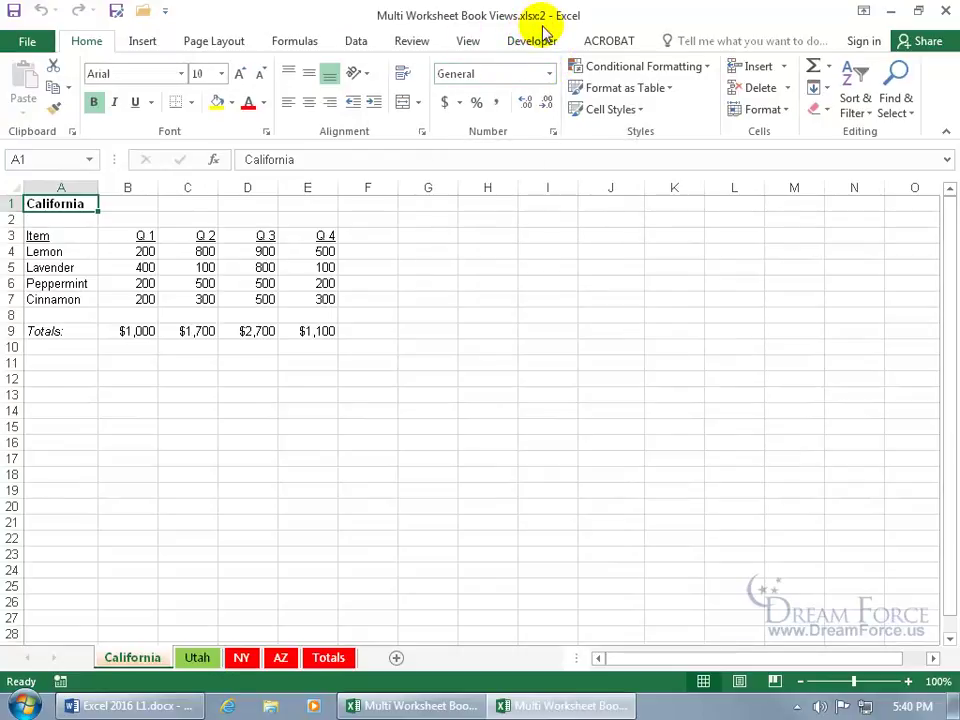
{"action": "left_click", "coordinate": [440, 706]}
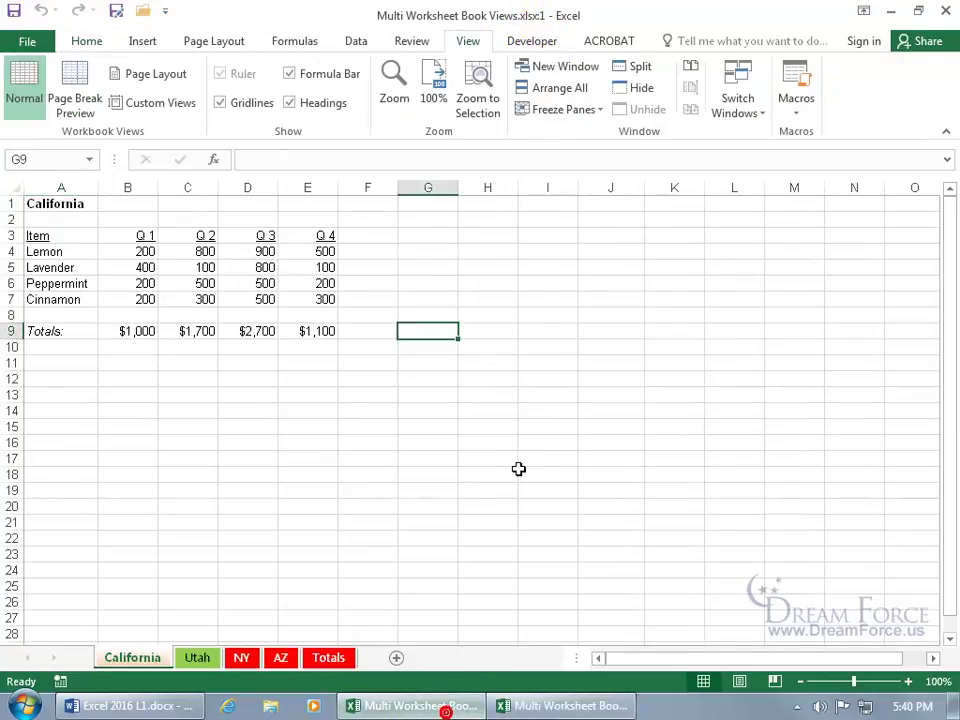
{"action": "left_click", "coordinate": [553, 66]}
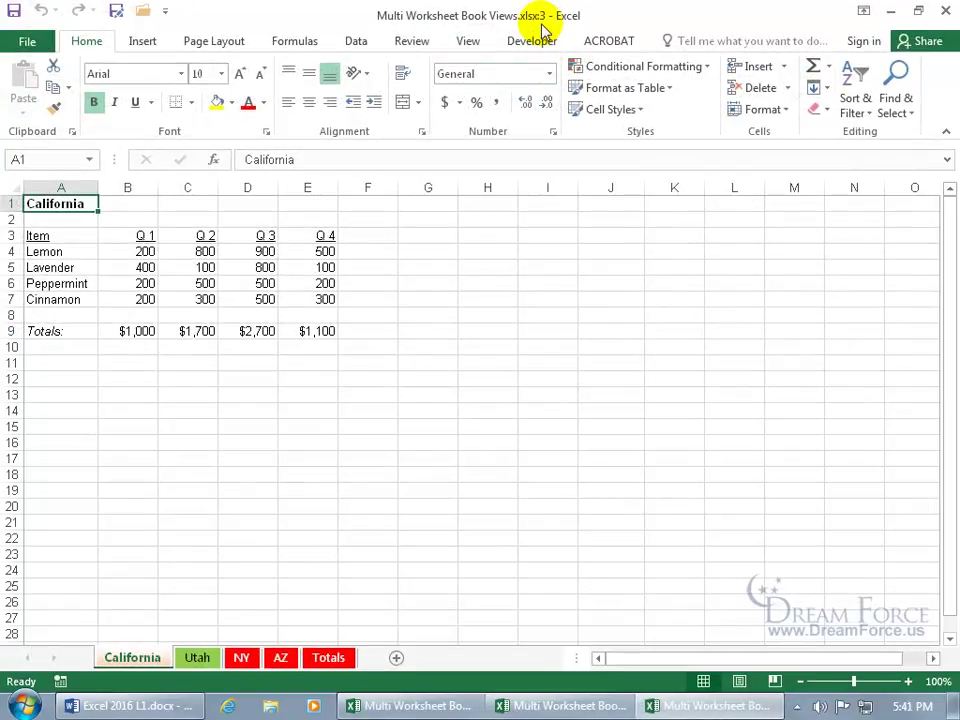
{"action": "left_click", "coordinate": [467, 39]}
{"action": "left_click", "coordinate": [528, 66]}
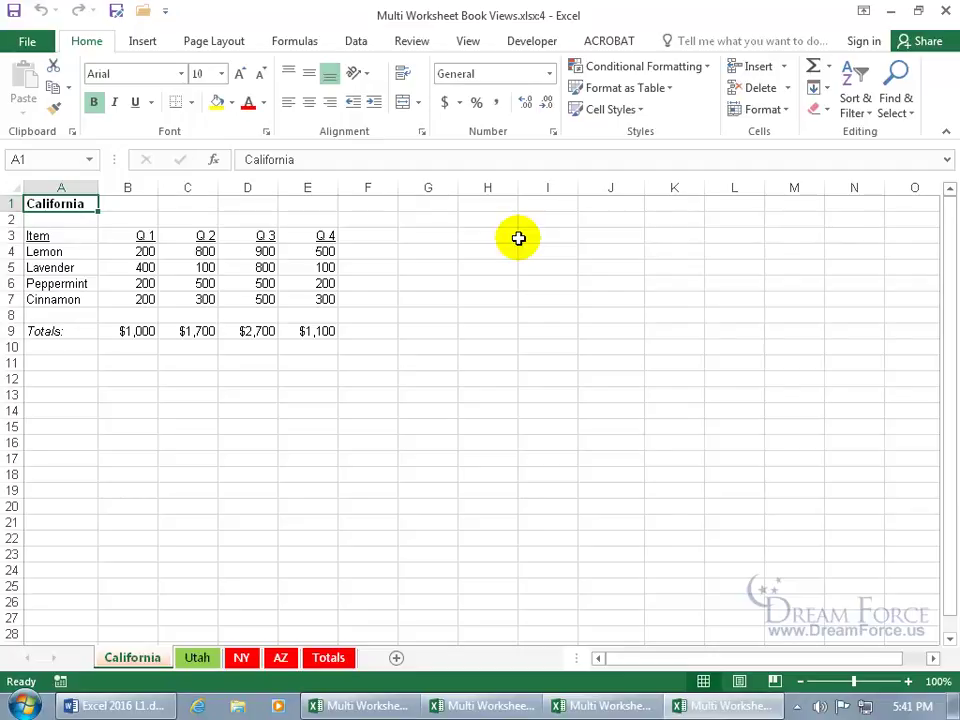
Arrange all four workbook windows in the Tiled layout
{"action": "left_click", "coordinate": [468, 44]}
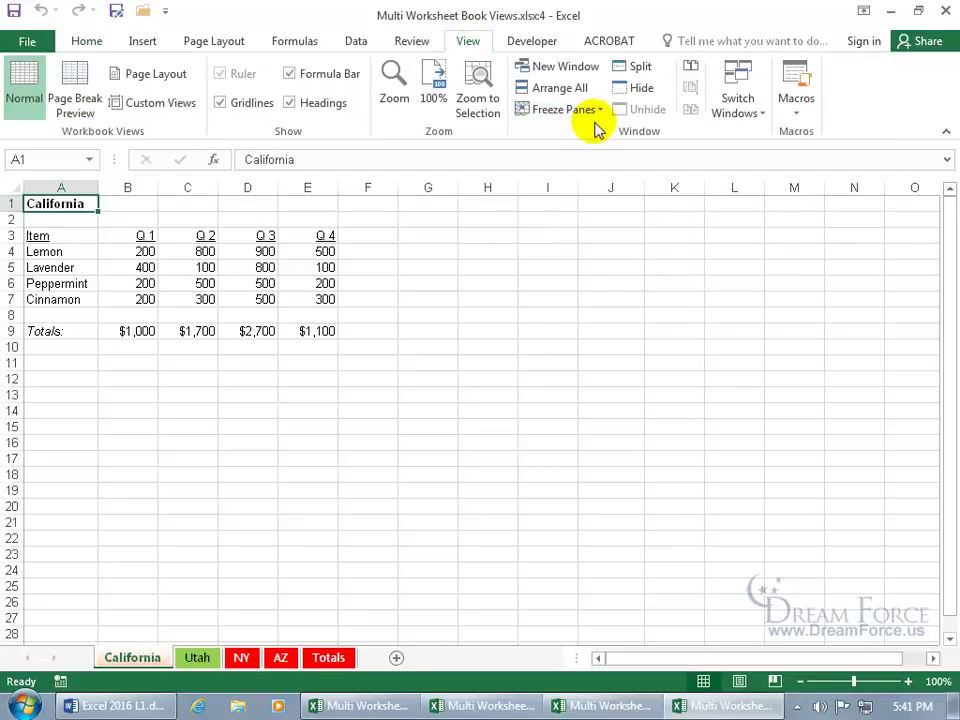
{"action": "left_click", "coordinate": [578, 93]}
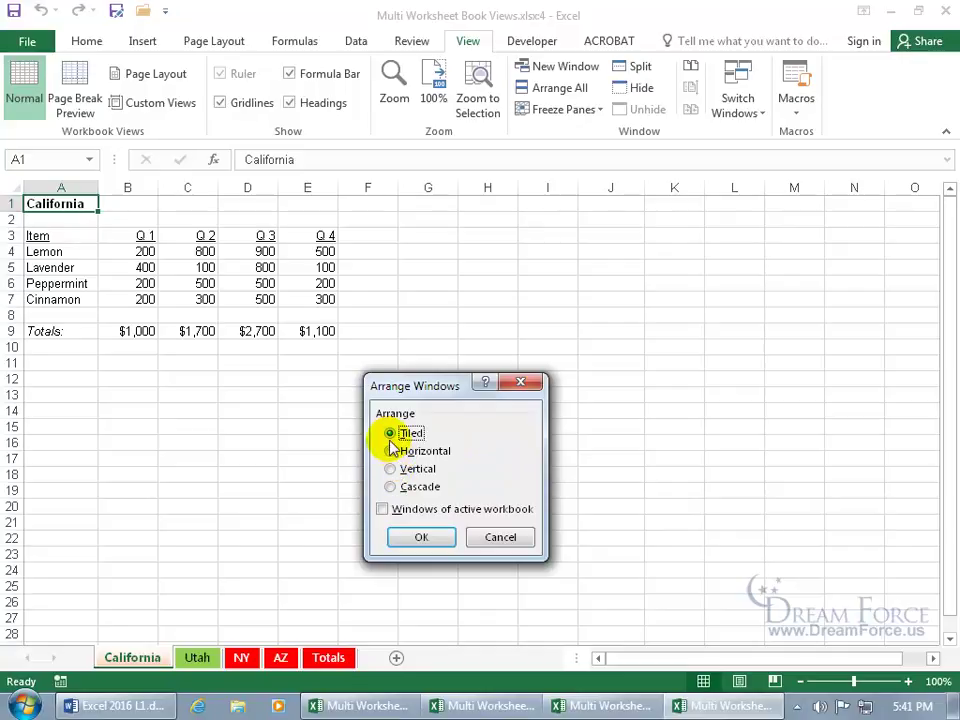
{"action": "left_click", "coordinate": [421, 537]}
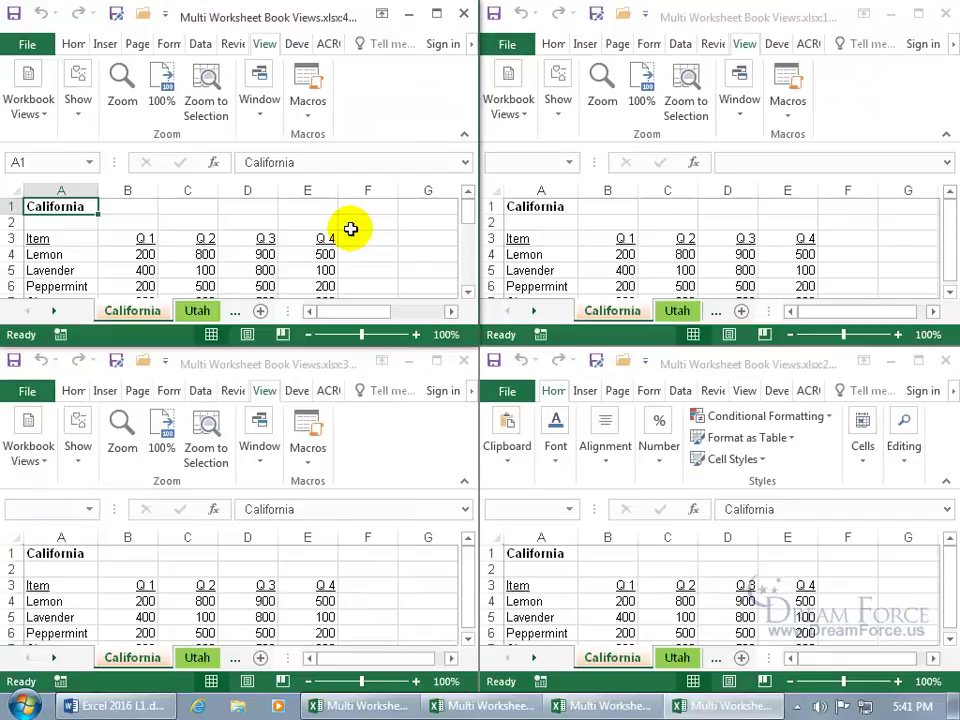
Collapse the ribbon in each of the four tiled windows to show more worksheet rows
{"action": "left_click", "coordinate": [466, 137]}
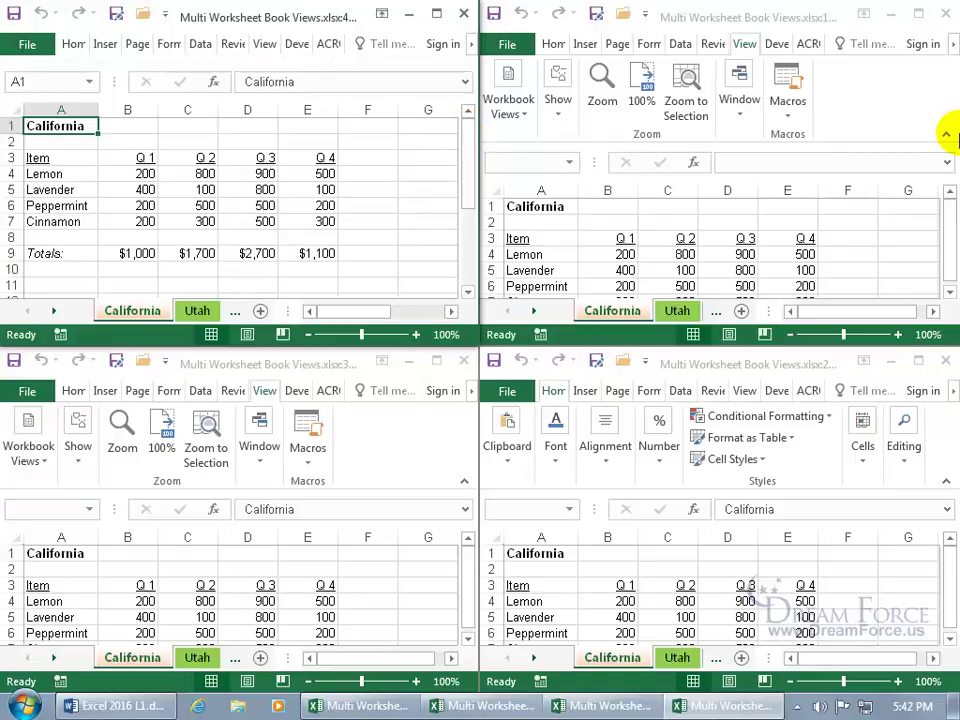
{"action": "left_click", "coordinate": [946, 134]}
{"action": "left_click", "coordinate": [946, 134]}
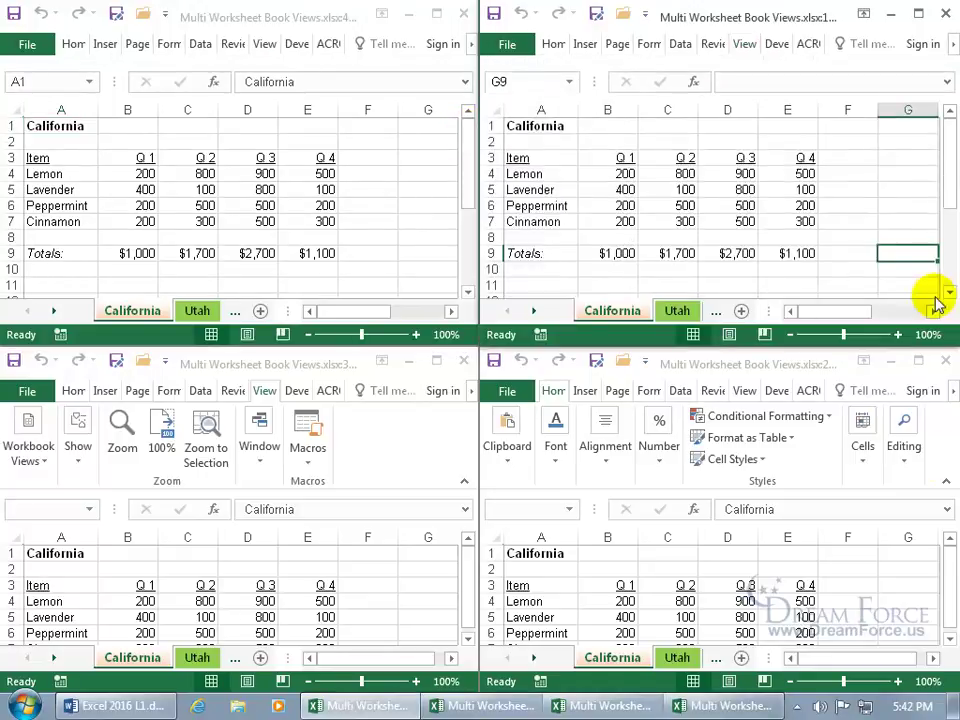
{"action": "left_click", "coordinate": [946, 481]}
{"action": "left_click", "coordinate": [946, 481]}
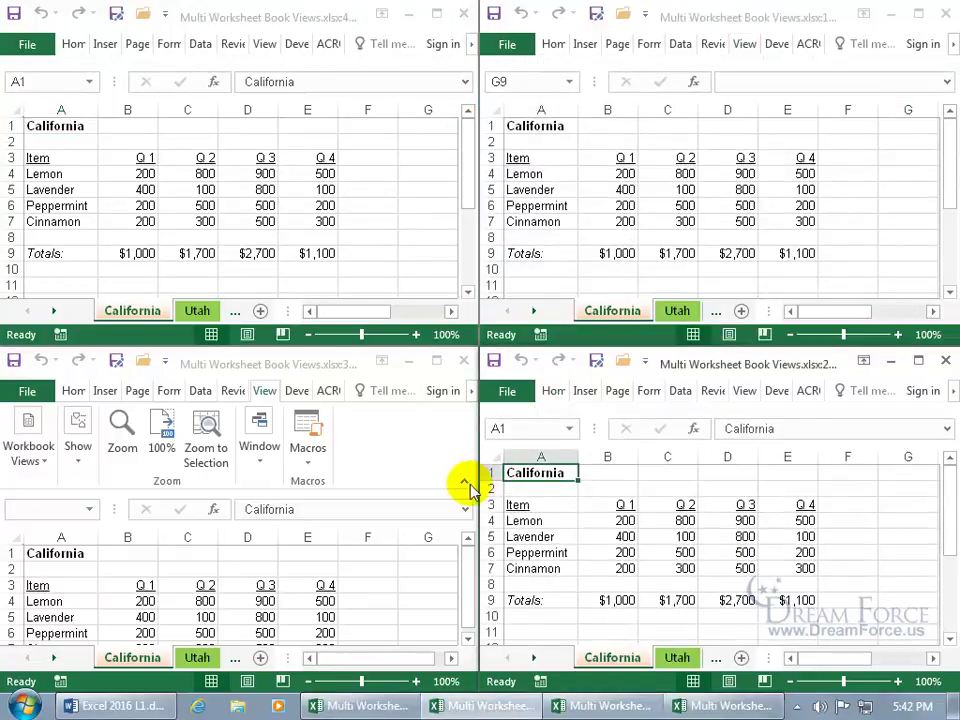
{"action": "left_click", "coordinate": [466, 484]}
{"action": "left_click", "coordinate": [466, 484]}
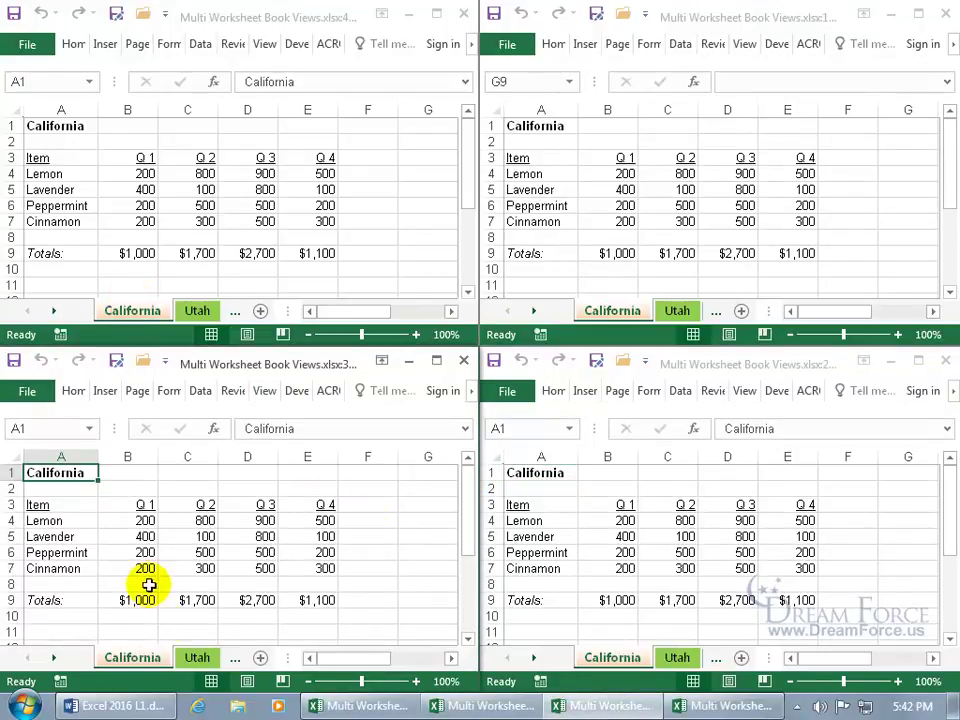
Display the Utah sheet in window 3, the NY sheet in window 2 and the AZ sheet in window 1
{"action": "left_click", "coordinate": [197, 658]}
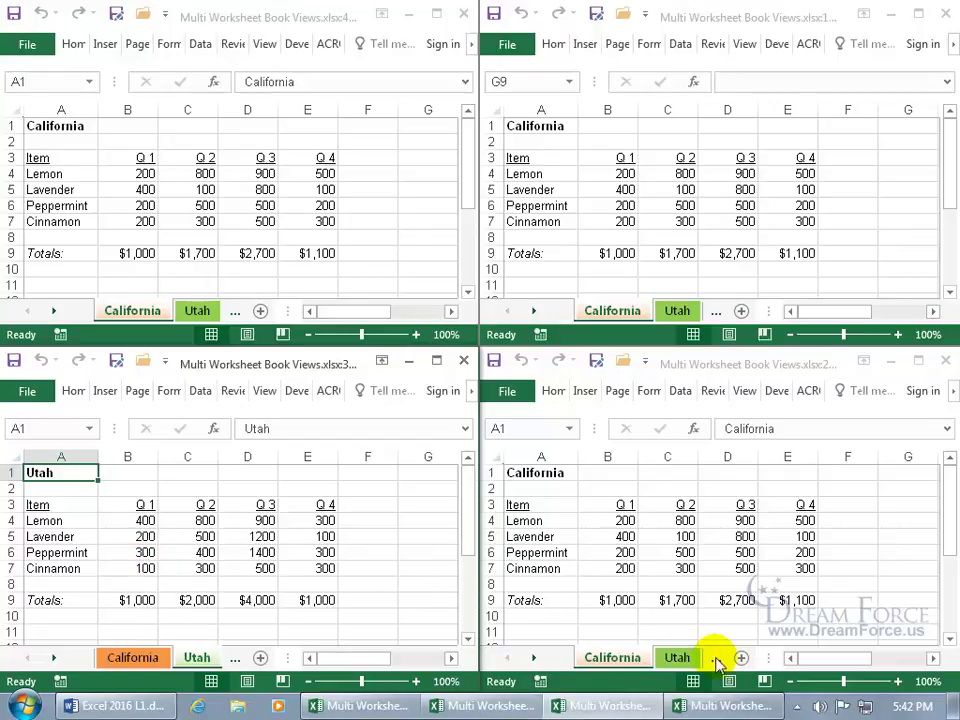
{"action": "left_click", "coordinate": [535, 658]}
{"action": "left_click", "coordinate": [535, 660]}
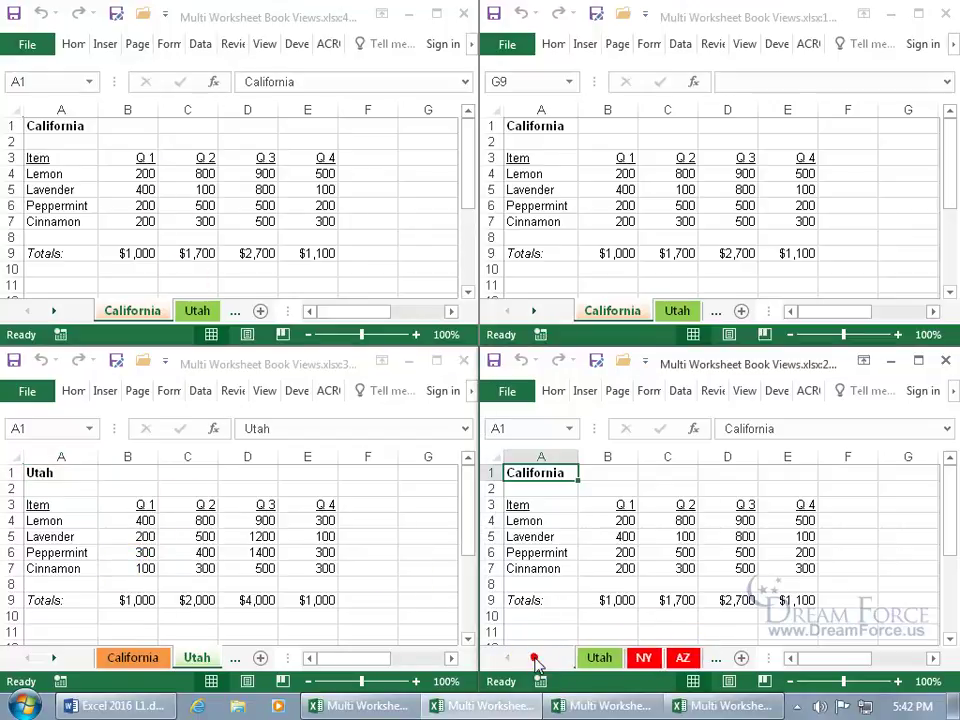
{"action": "left_click", "coordinate": [643, 658]}
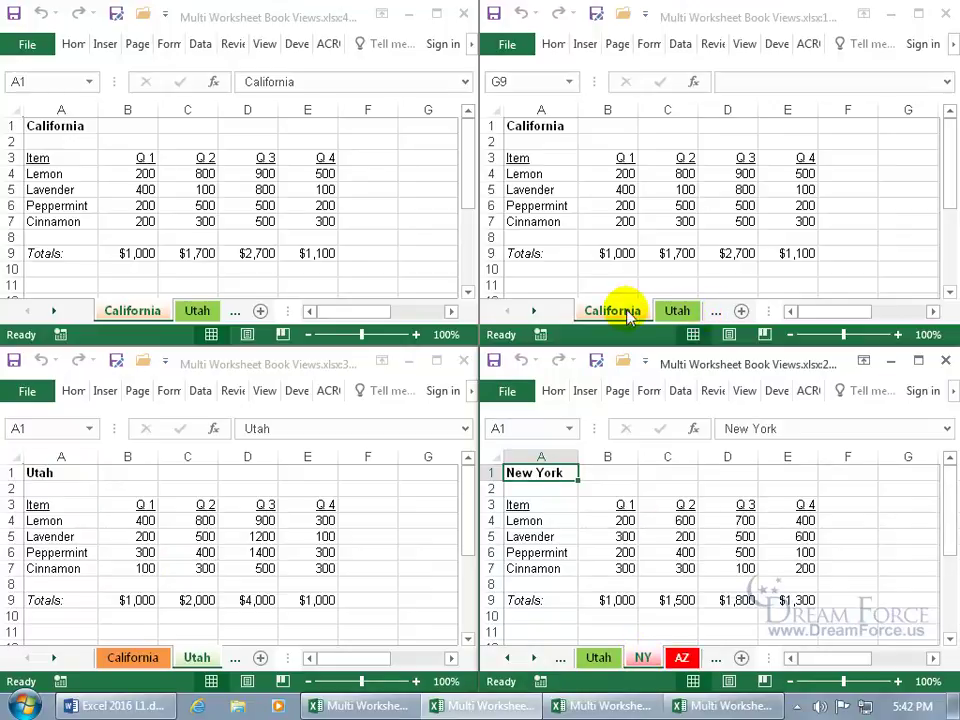
{"action": "left_click", "coordinate": [535, 311]}
{"action": "left_click", "coordinate": [535, 311]}
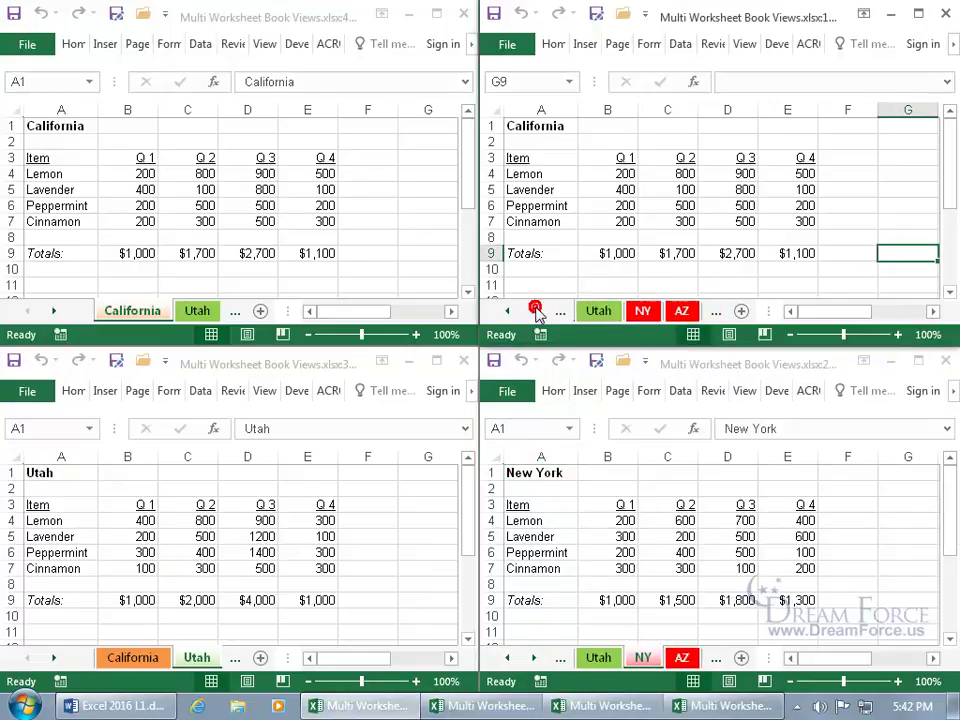
{"action": "left_click", "coordinate": [681, 311]}
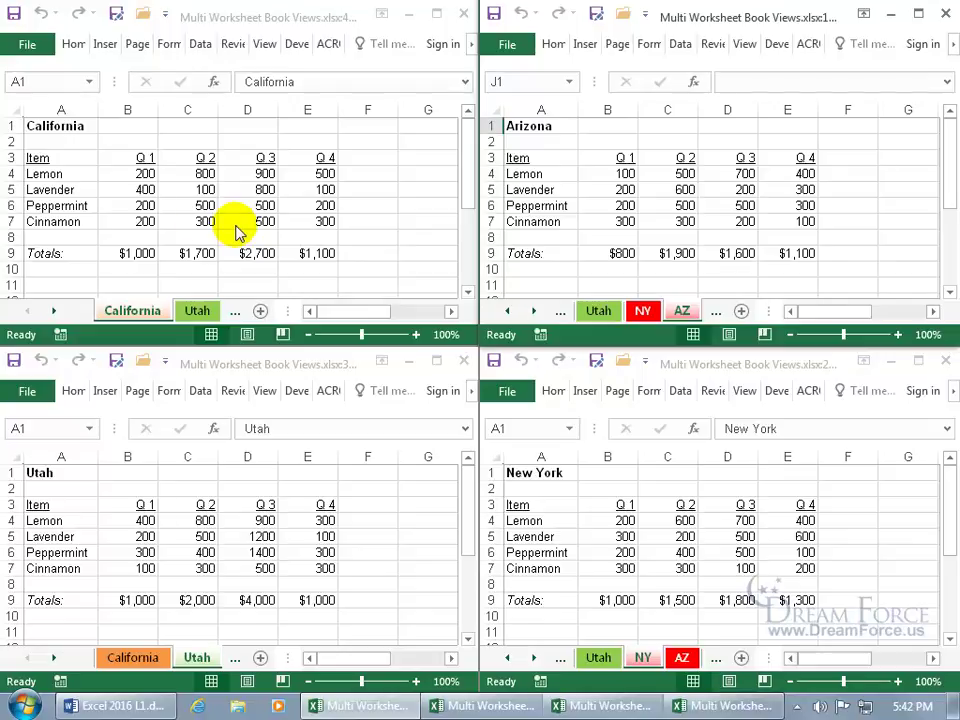
Set the Q 1 Lemon value in cell B4 of the California sheet to 1 in window 4
{"action": "left_click", "coordinate": [185, 206]}
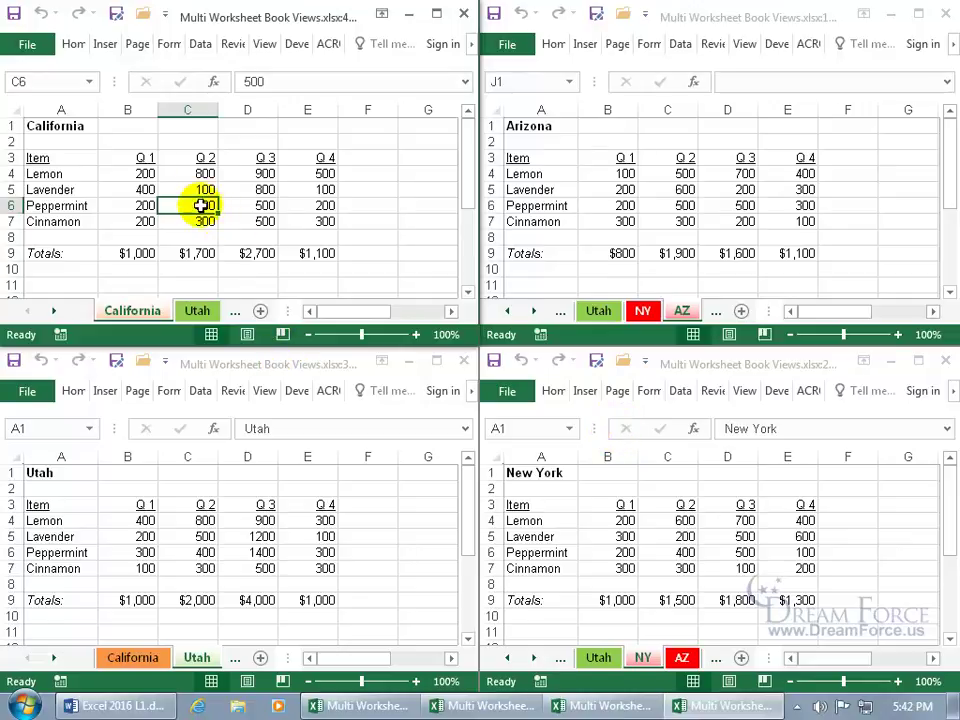
{"action": "left_click", "coordinate": [143, 175]}
{"action": "type", "text": "1"}
{"action": "key", "text": "Return"}
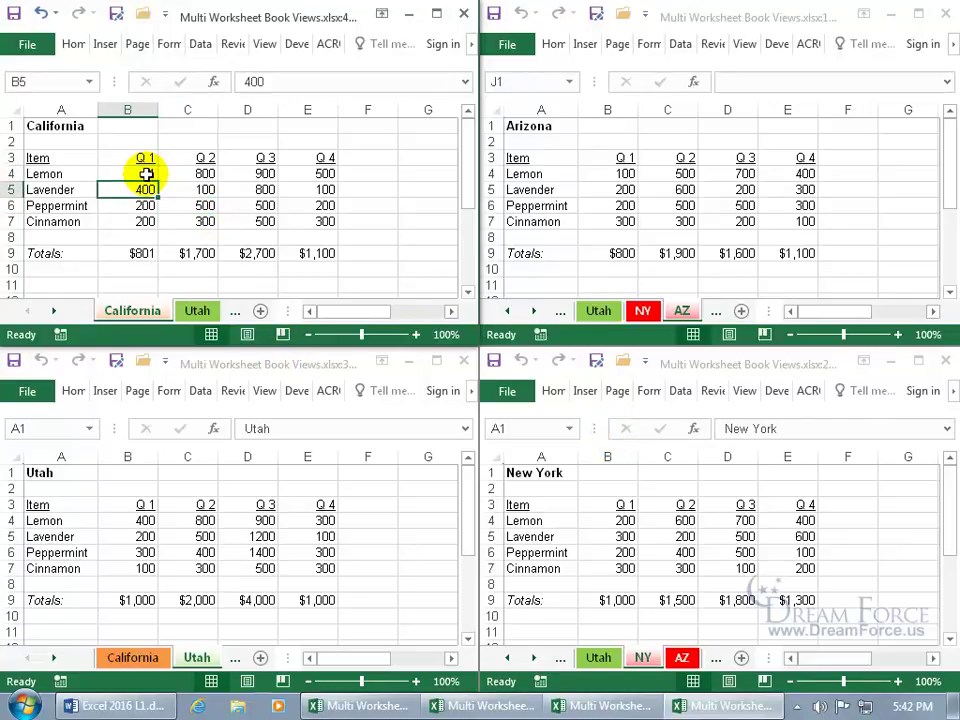
Activate the California sheet in window 1 from the list of all worksheets
{"action": "right_click", "coordinate": [537, 313]}
{"action": "left_click", "coordinate": [438, 198]}
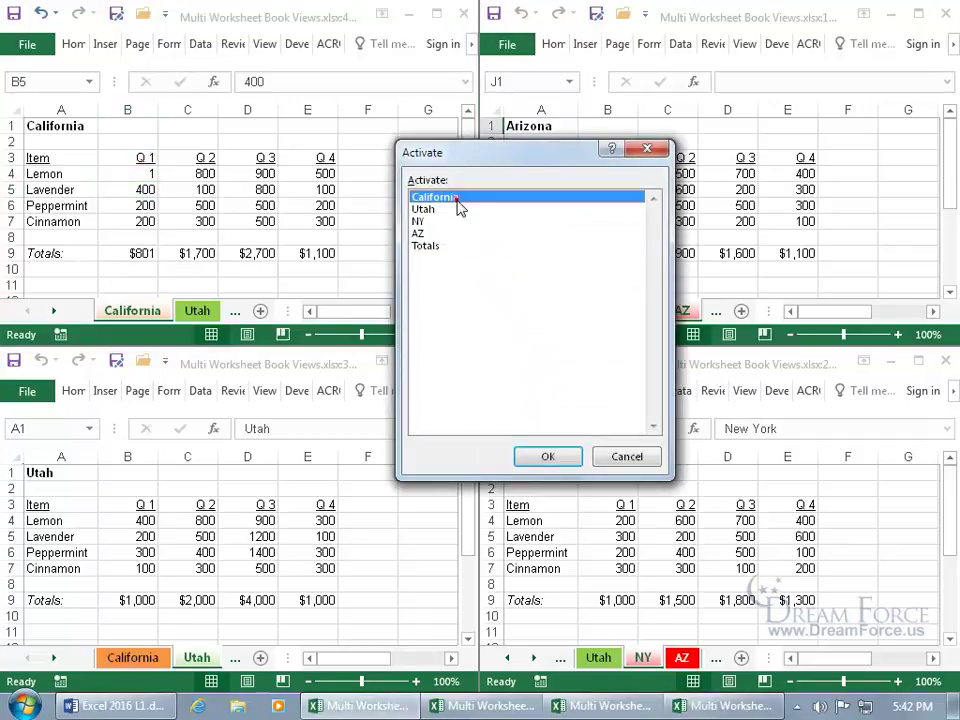
{"action": "left_click", "coordinate": [546, 455]}
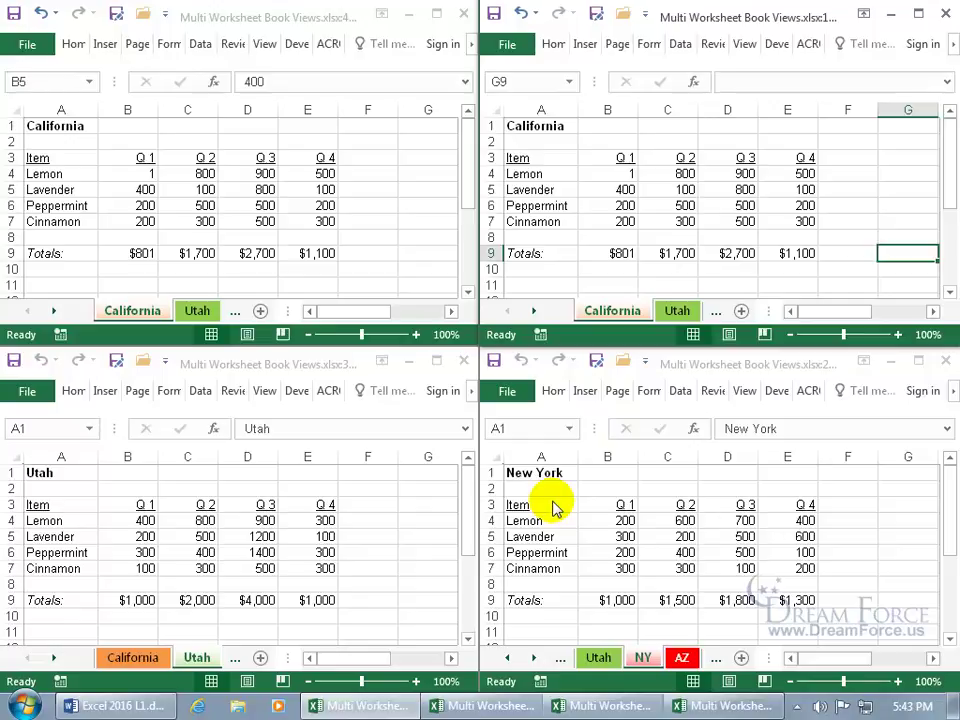
Close windows 4, 3 and 1 of the workbook, and maximize the remaining New York window with its full ribbon shown
{"action": "left_click", "coordinate": [463, 13]}
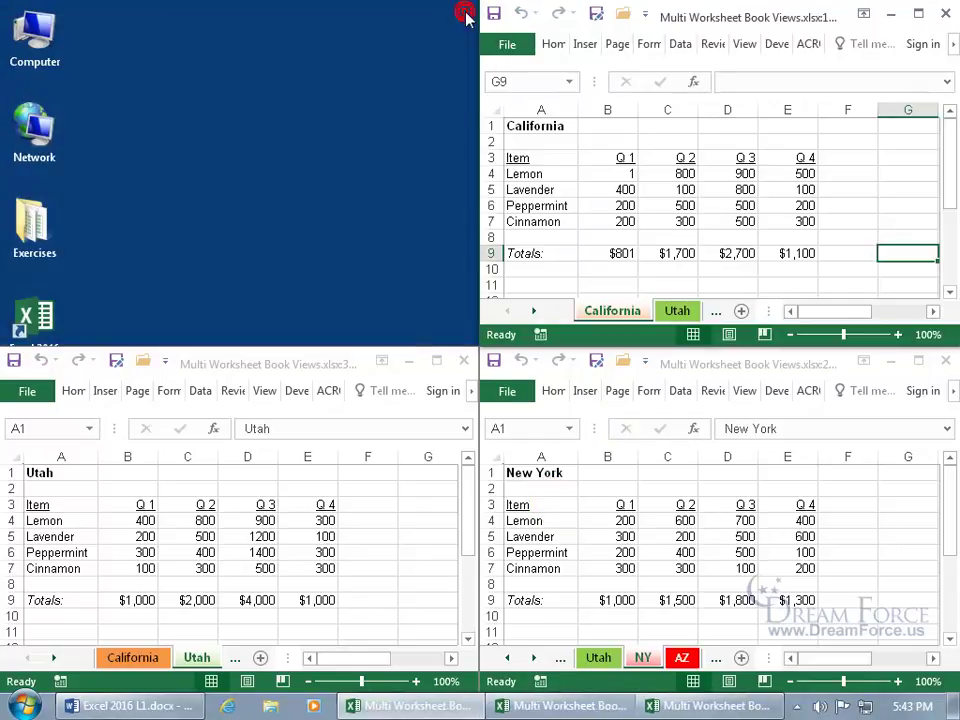
{"action": "left_click", "coordinate": [470, 362]}
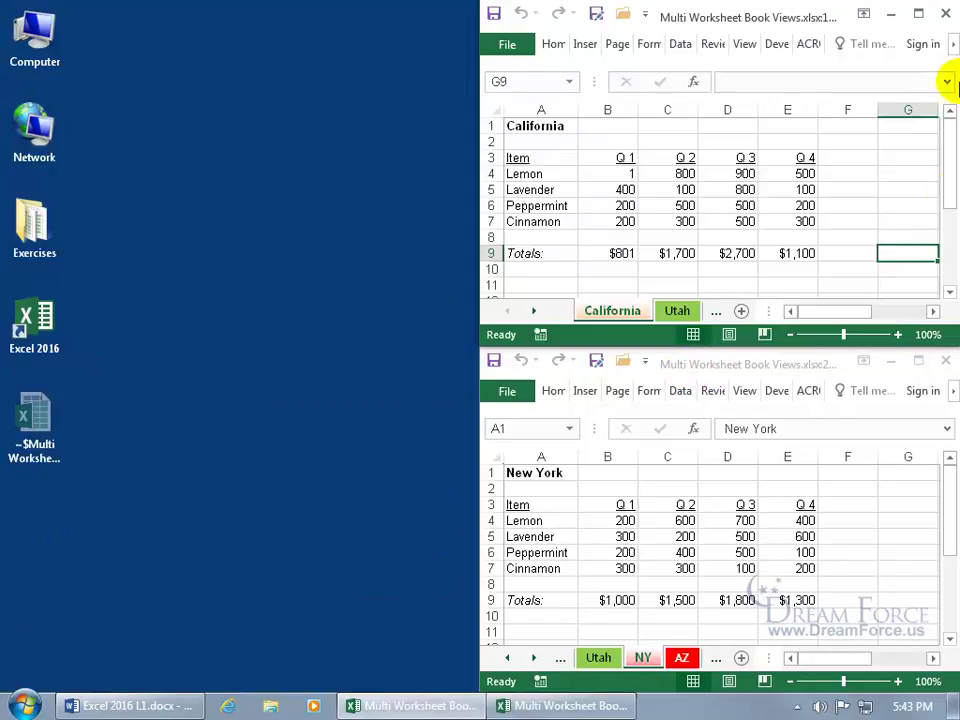
{"action": "left_click", "coordinate": [946, 14]}
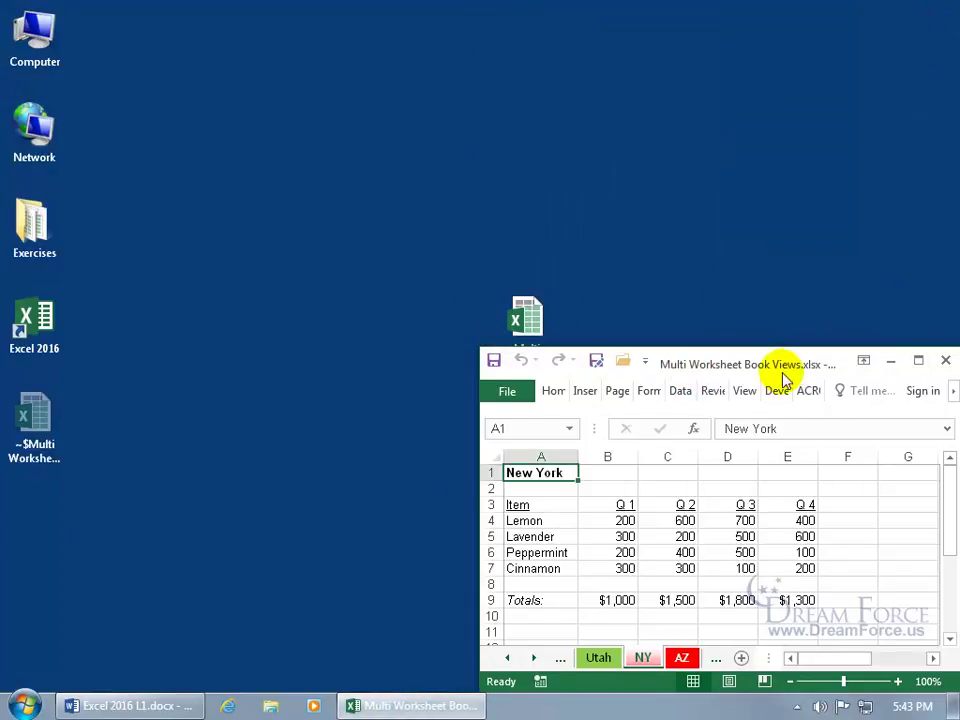
{"action": "left_click", "coordinate": [917, 362]}
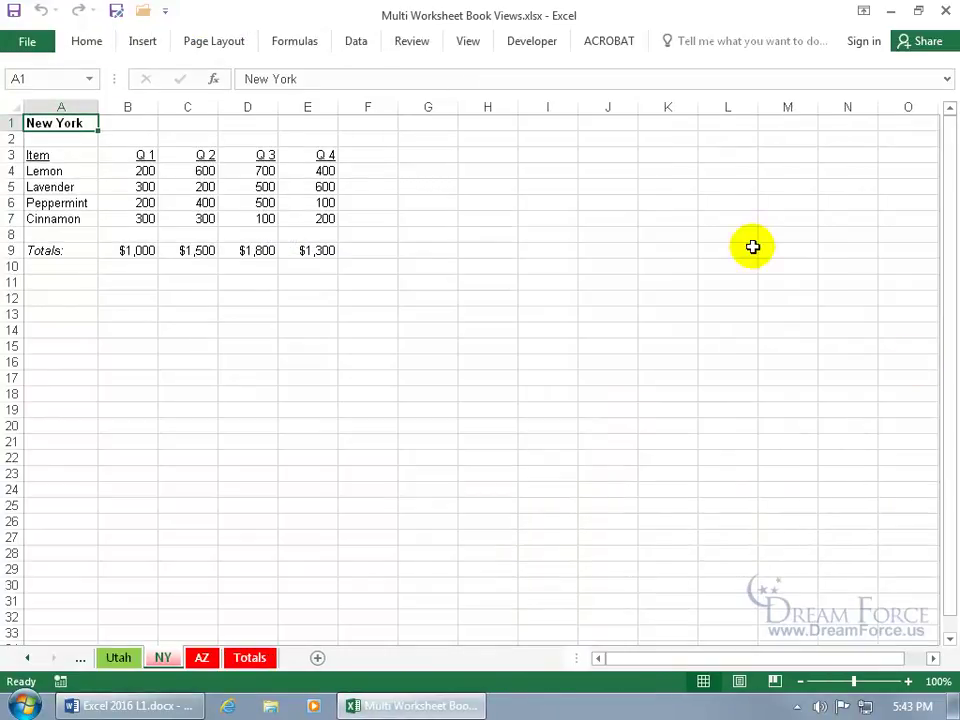
{"action": "left_click", "coordinate": [539, 46]}
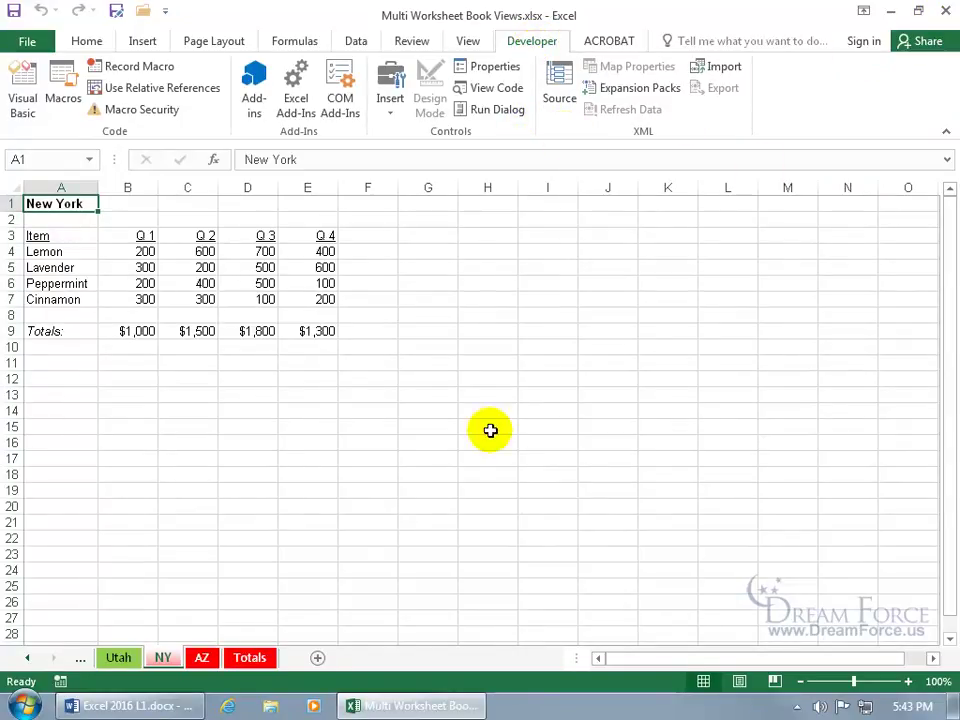
Activate the California worksheet in the remaining window and close the Multi Worksheet Book Views workbook
{"action": "left_click", "coordinate": [27, 658]}
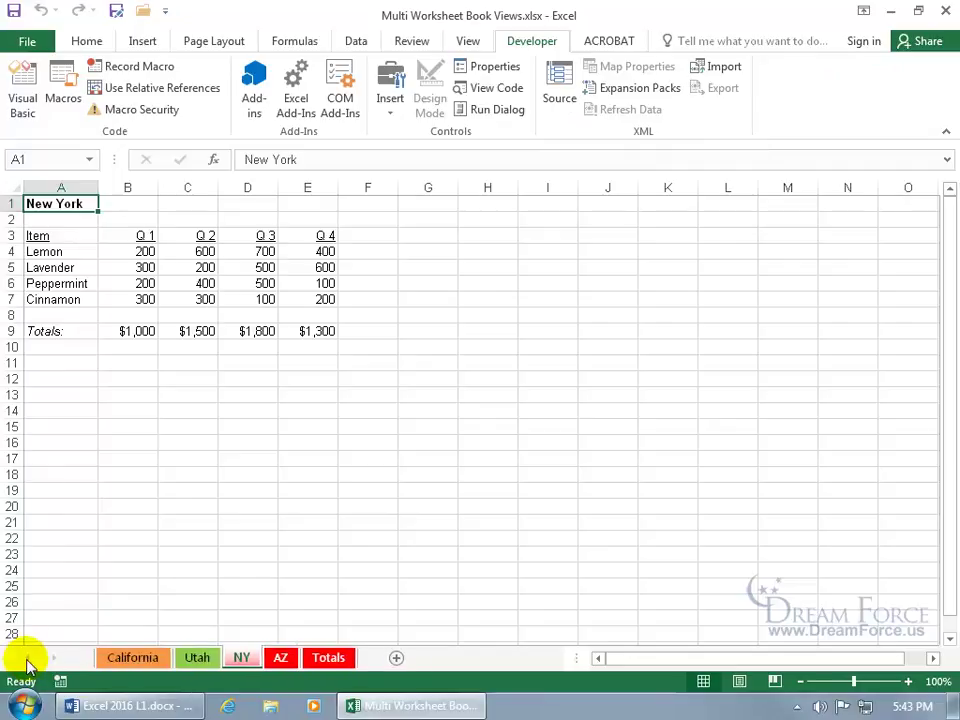
{"action": "left_click", "coordinate": [122, 658]}
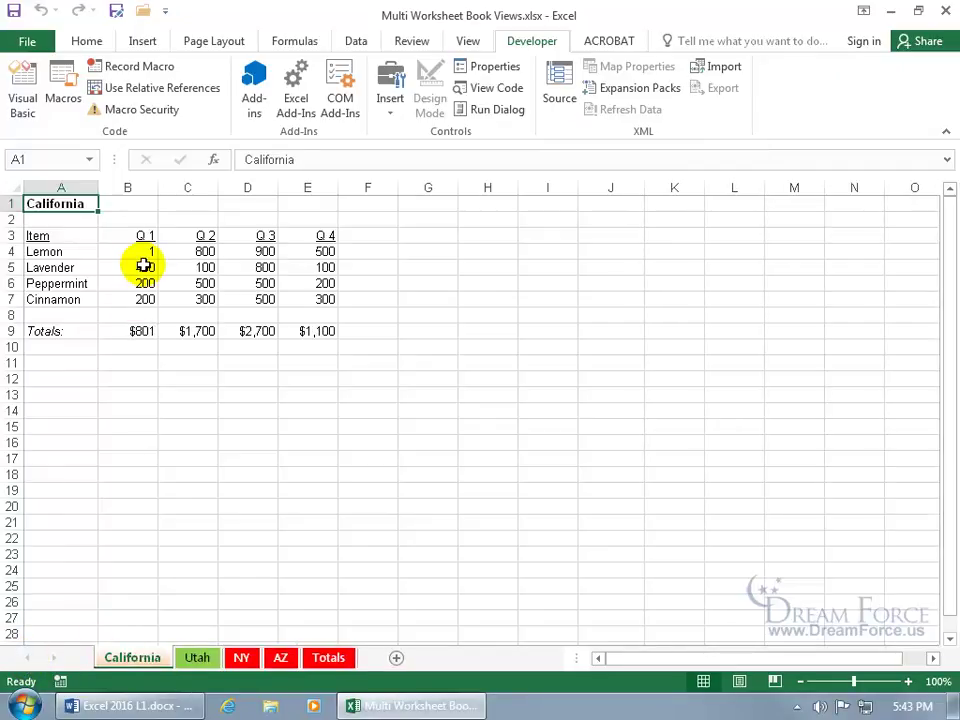
{"action": "left_click", "coordinate": [944, 14]}
Try starting the formula =f7 in the April Month Total cell F12 and discard the entry
{"action": "left_click", "coordinate": [403, 379]}
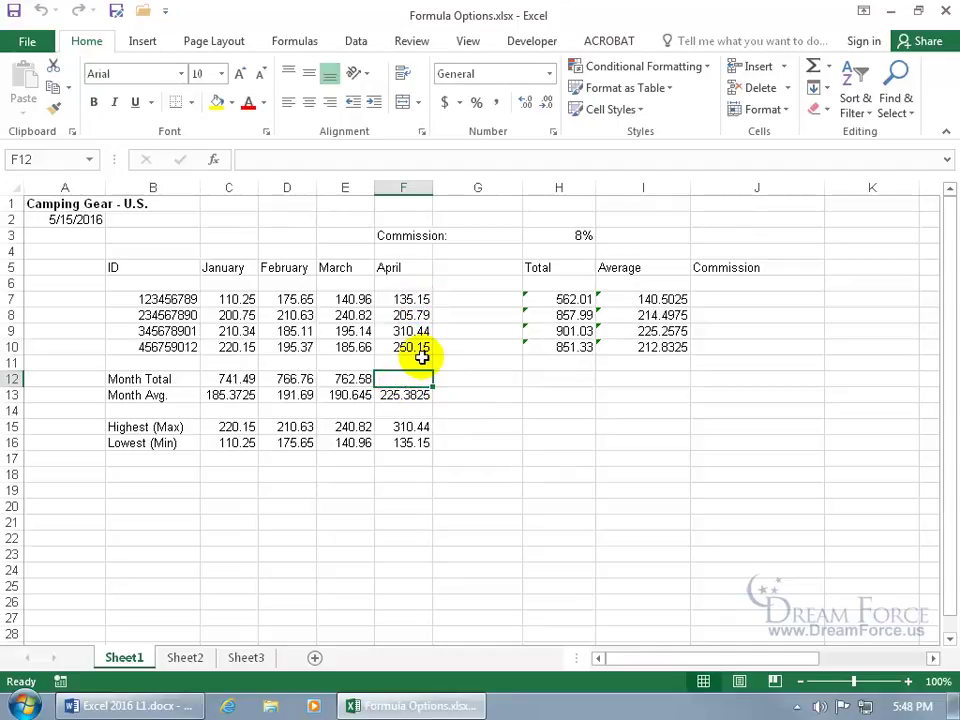
{"action": "type", "text": "="}
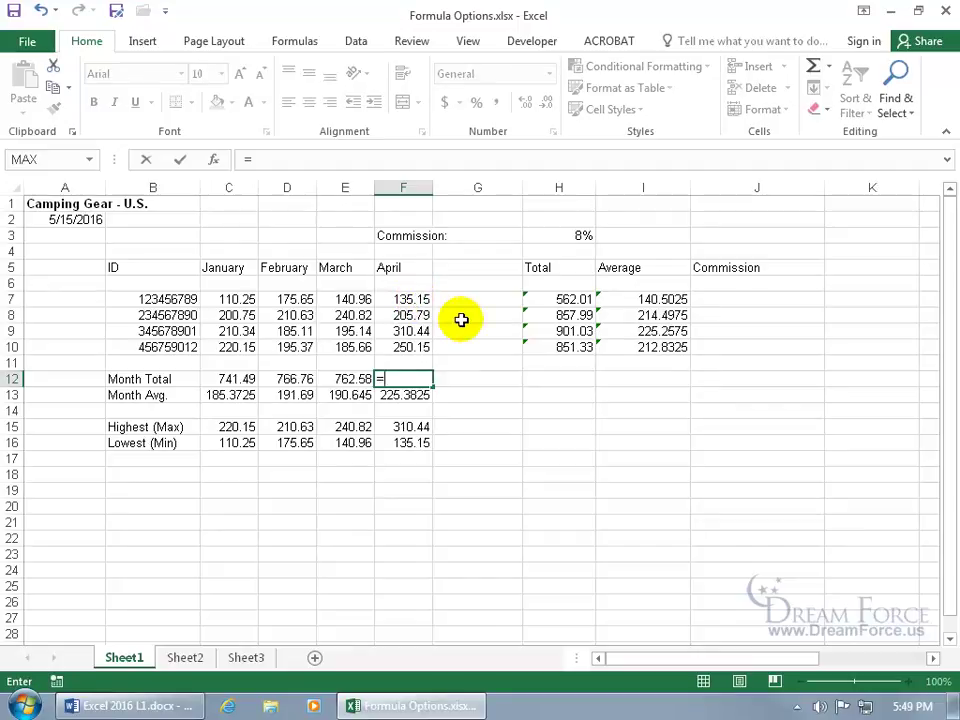
{"action": "type", "text": "f7"}
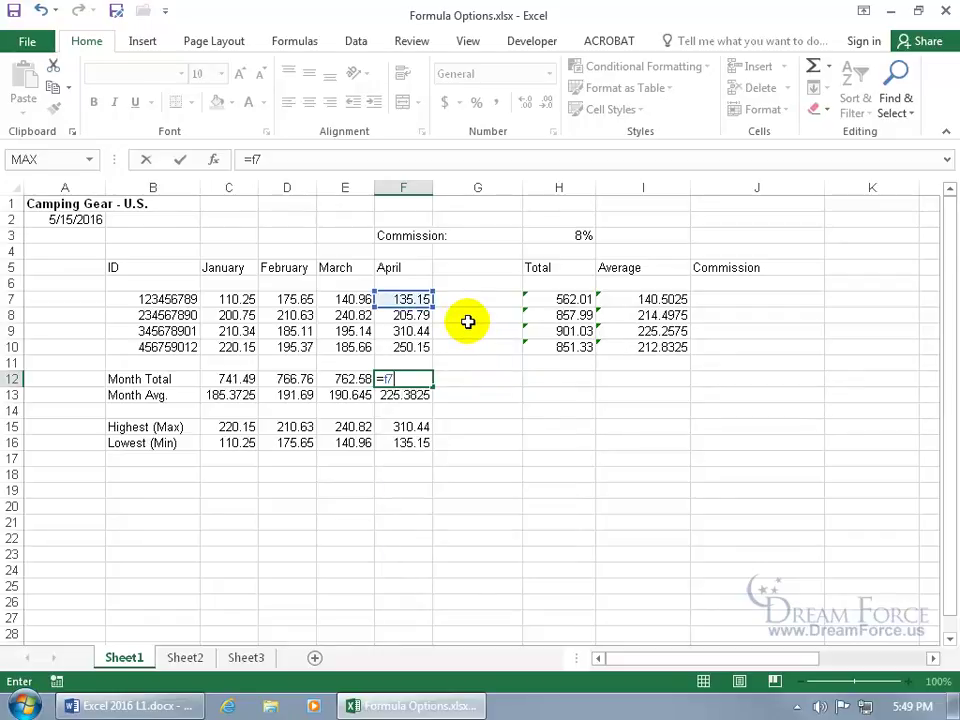
{"action": "key", "text": "Escape"}
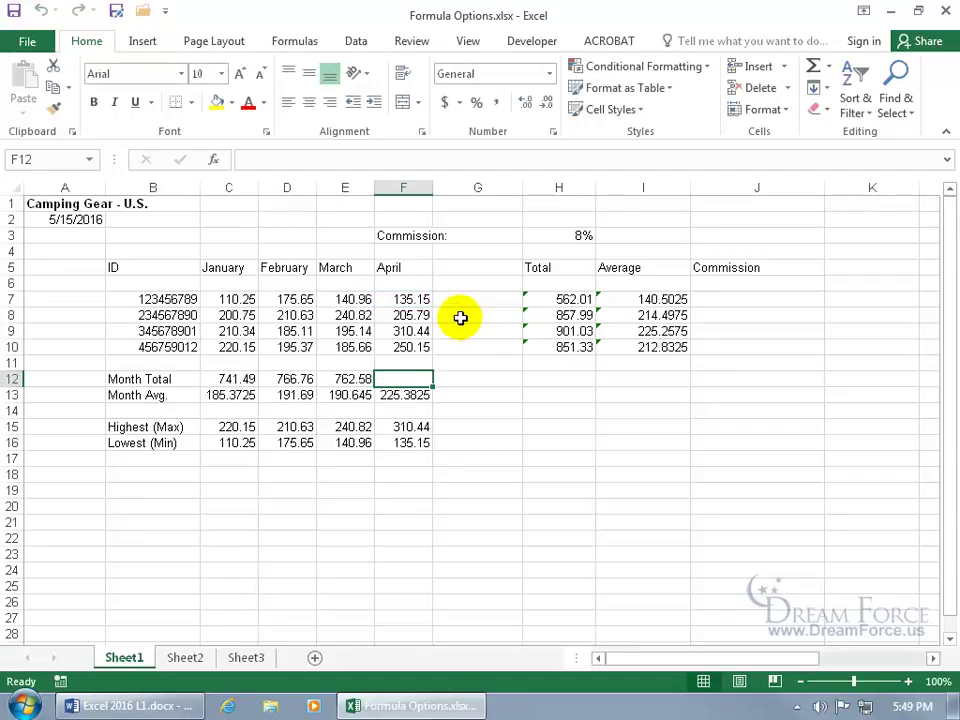
Turn off Formula AutoComplete in the Excel options and test it by starting =f in cell F12, discarding the entry
{"action": "left_click", "coordinate": [28, 41]}
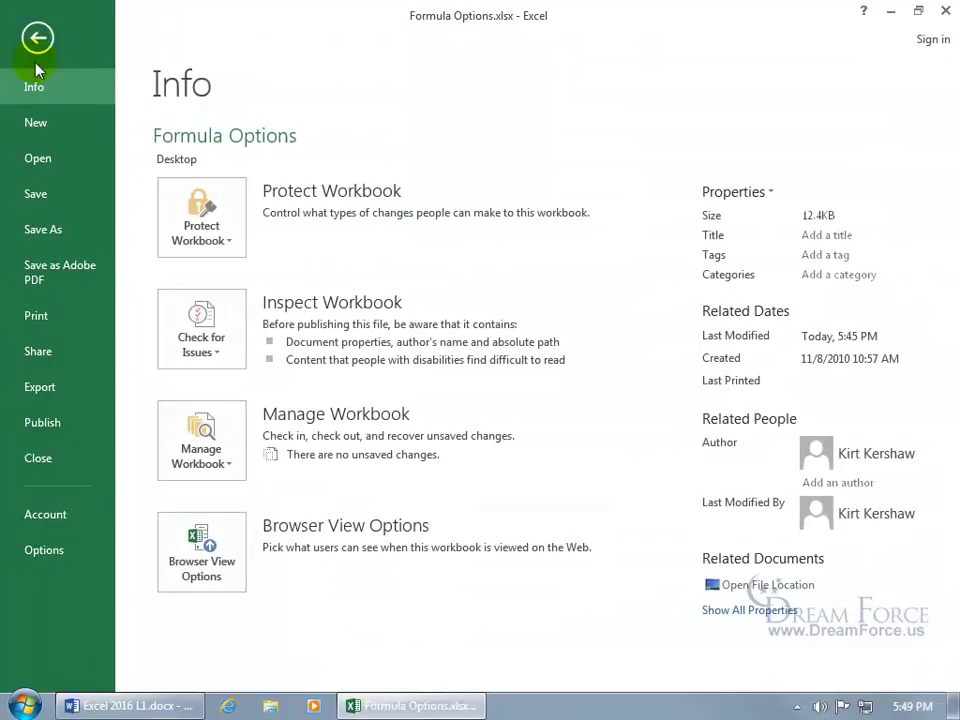
{"action": "left_click", "coordinate": [44, 549]}
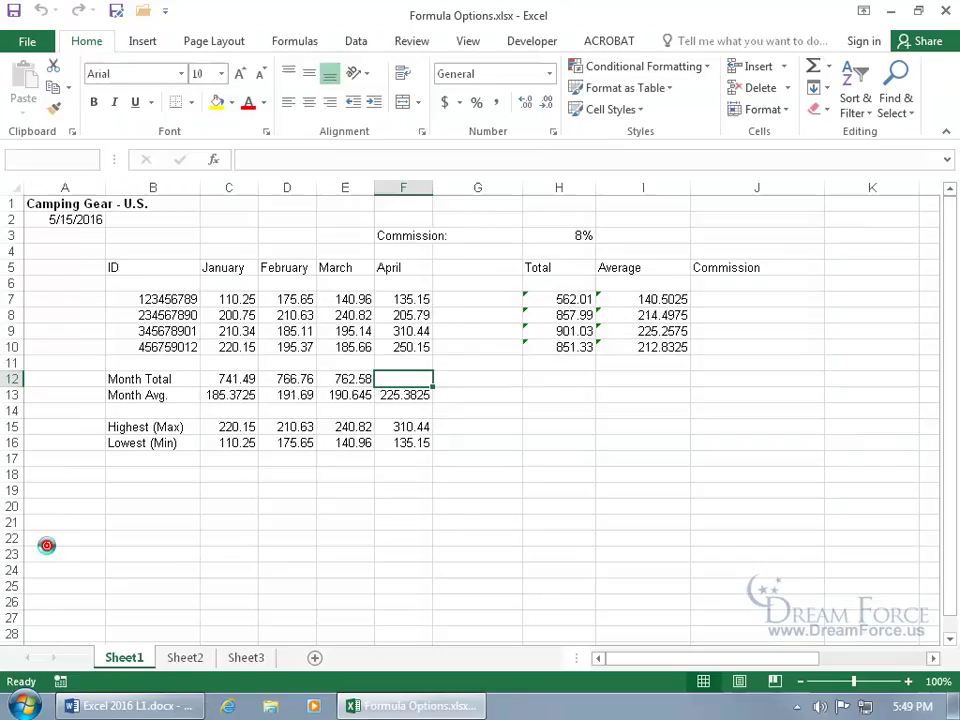
{"action": "left_click", "coordinate": [120, 105]}
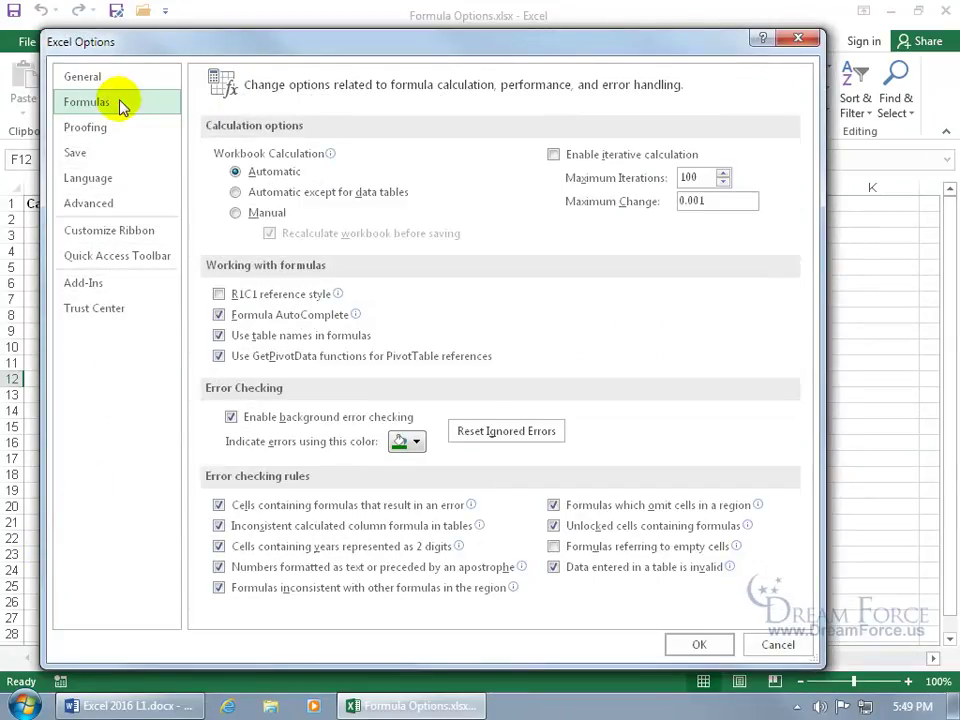
{"action": "mouse_move", "coordinate": [278, 316]}
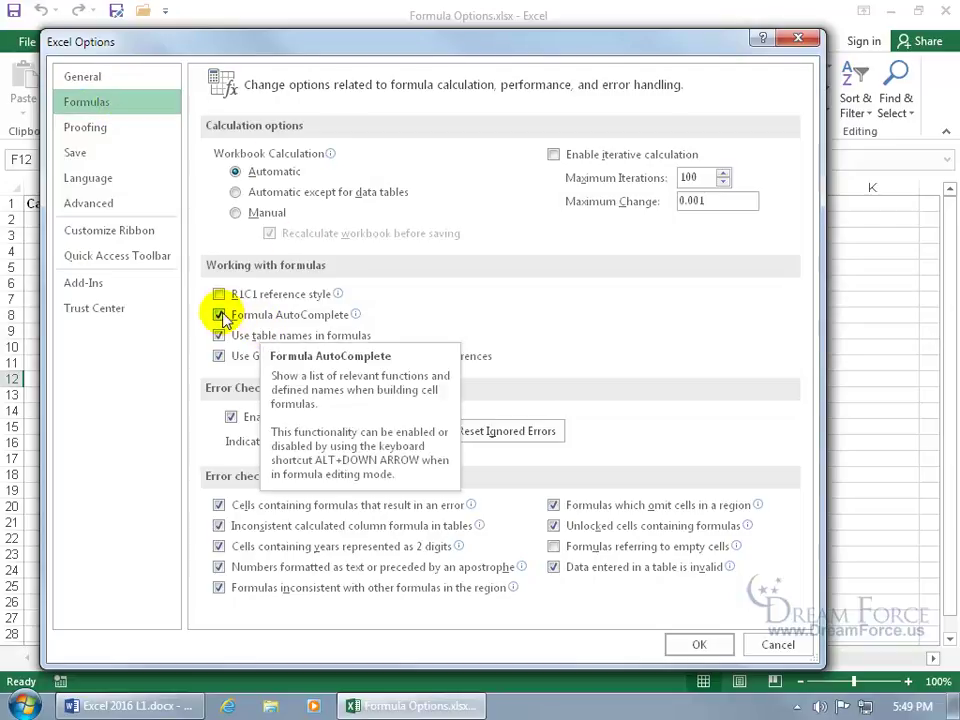
{"action": "left_click", "coordinate": [219, 314]}
{"action": "left_click", "coordinate": [716, 645]}
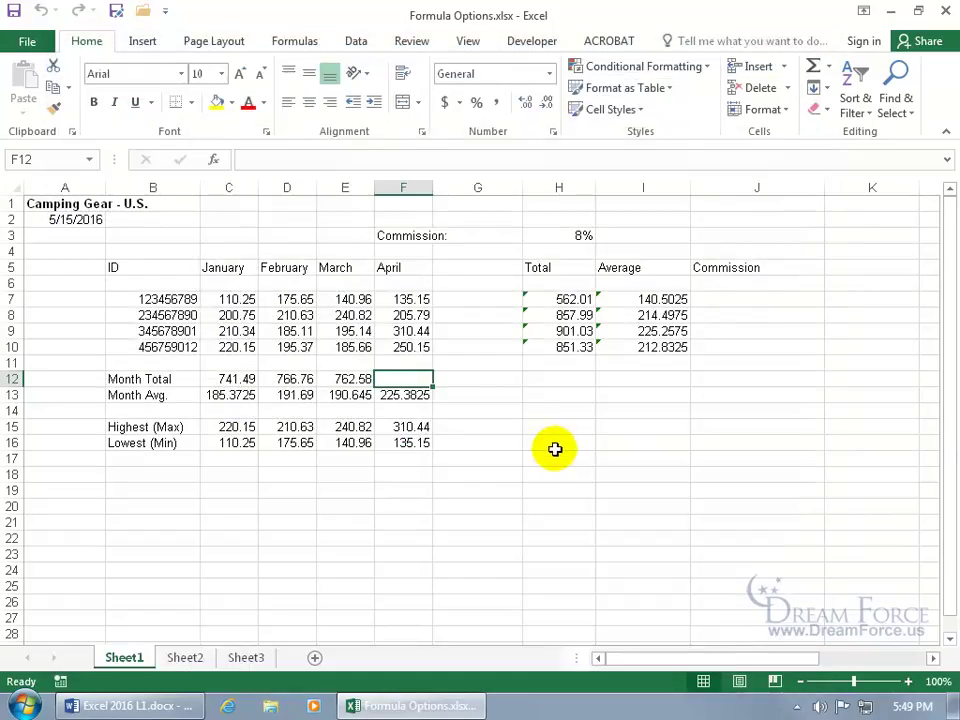
{"action": "type", "text": "=f"}
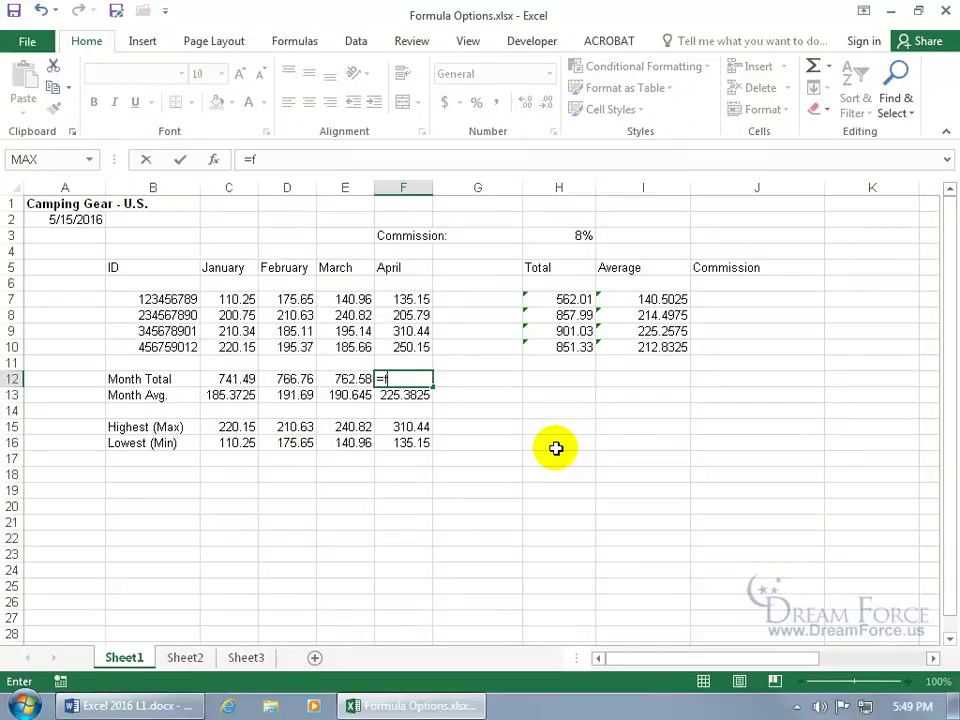
{"action": "key", "text": "Escape"}
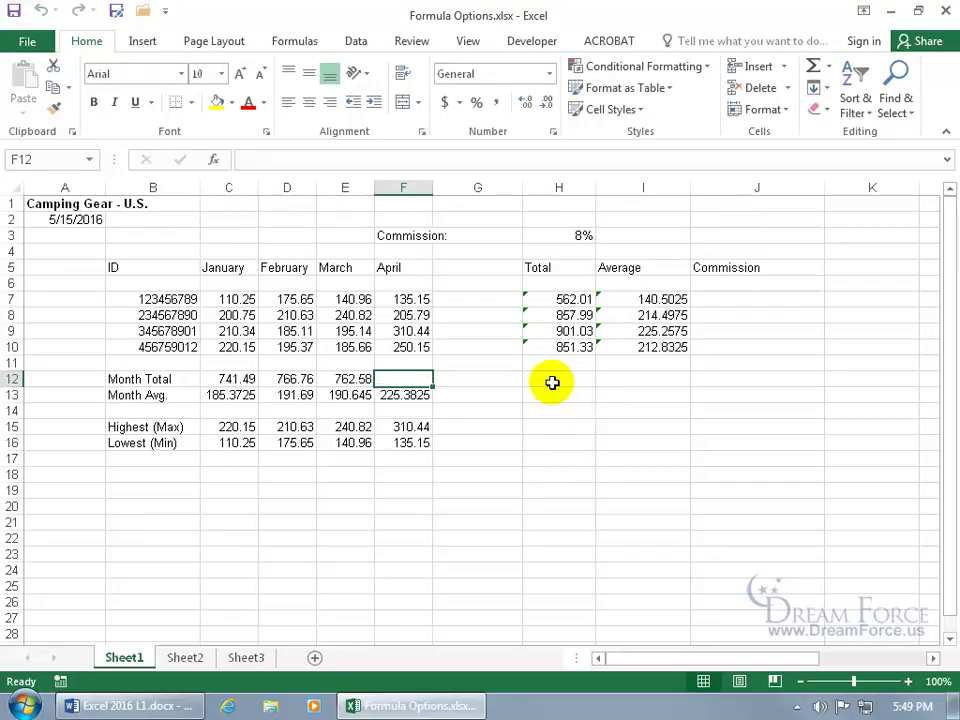
Check which cells the flagged SUM formula in Total cell H7 covers and ignore its error
{"action": "left_click", "coordinate": [556, 300]}
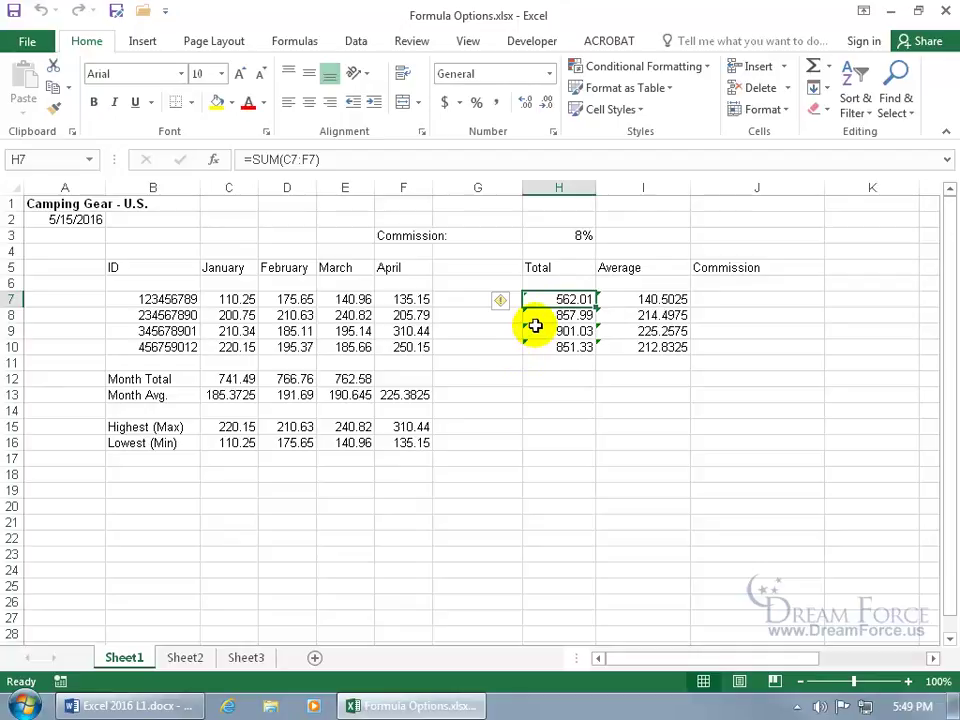
{"action": "mouse_move", "coordinate": [503, 316]}
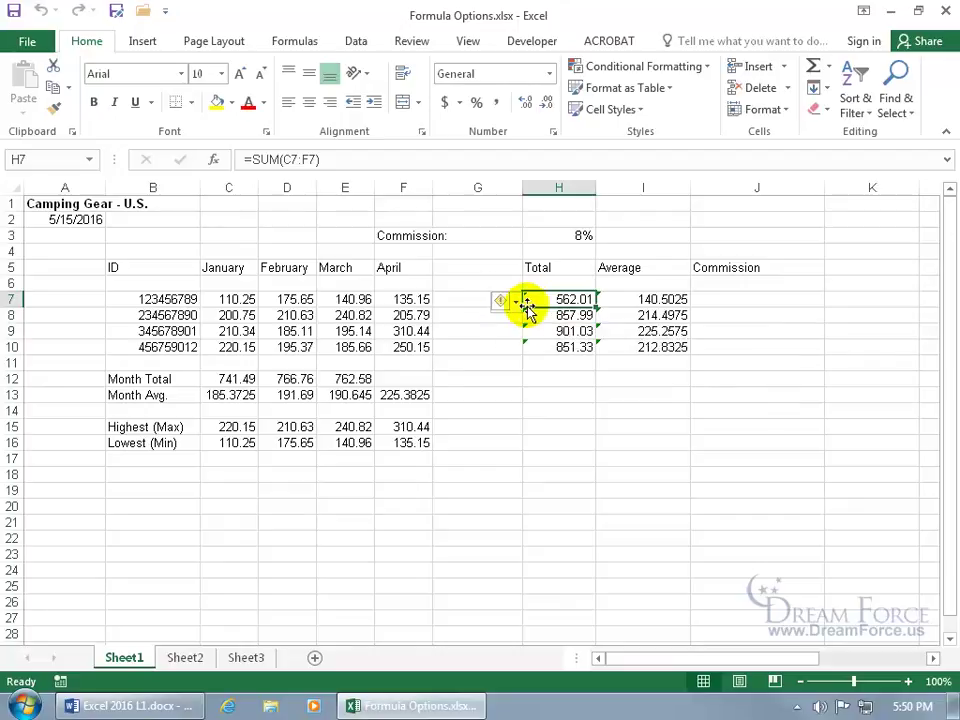
{"action": "double_click", "coordinate": [548, 299]}
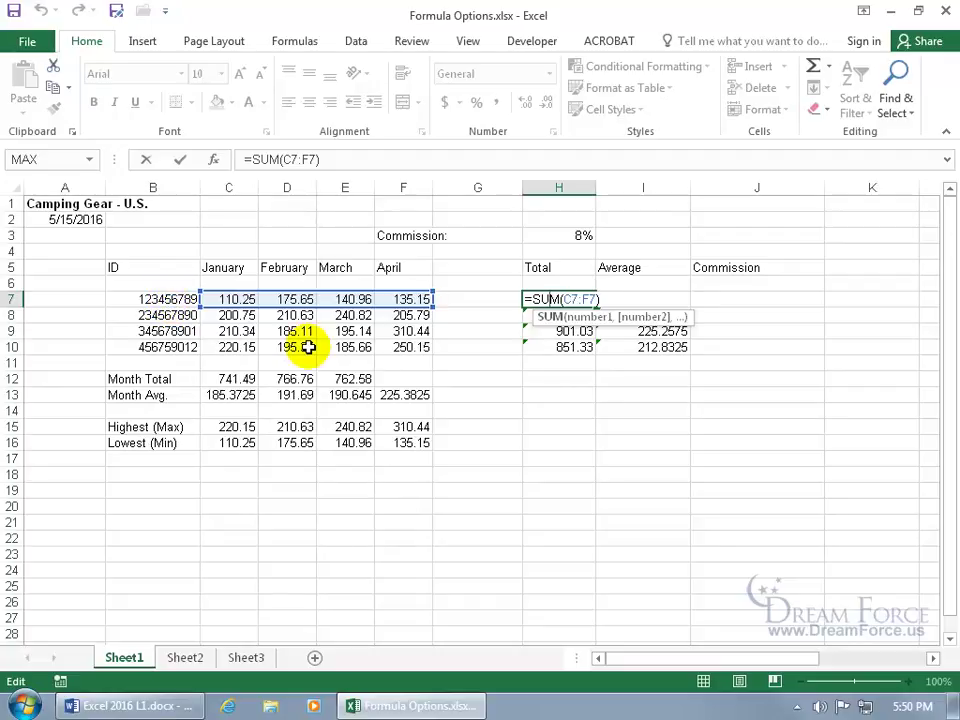
{"action": "key", "text": "ctrl+Return"}
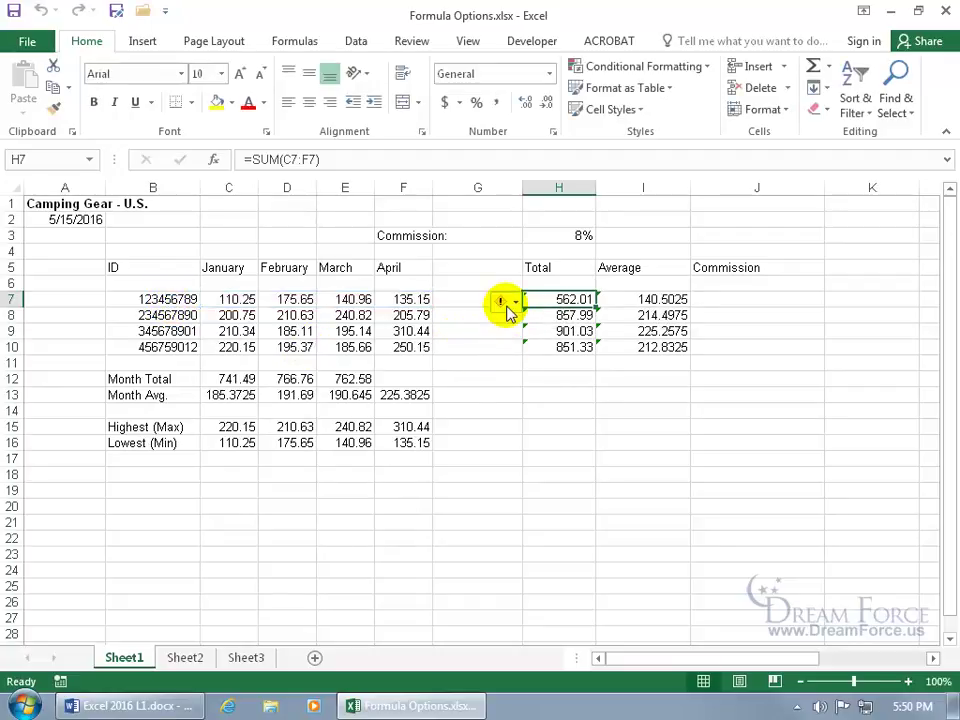
{"action": "left_click", "coordinate": [507, 303]}
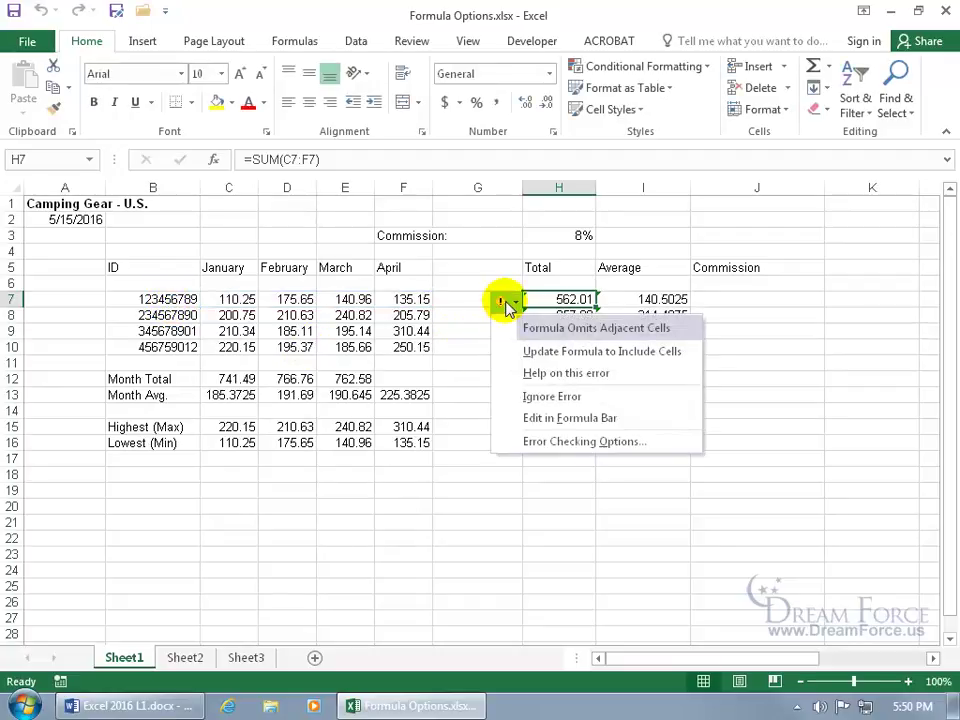
{"action": "left_click", "coordinate": [528, 397]}
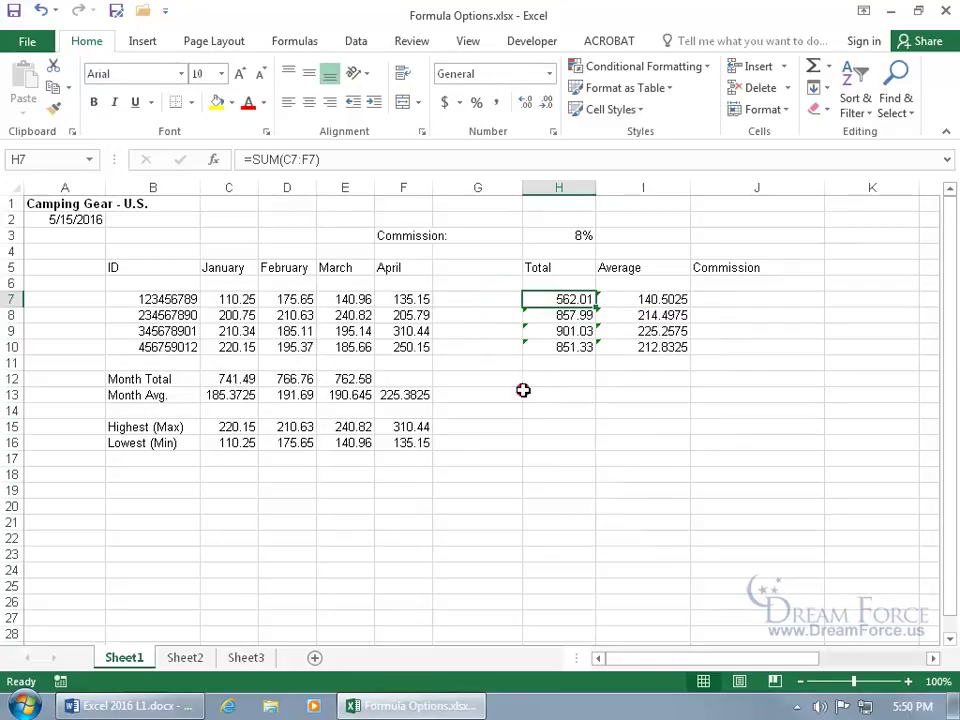
{"action": "left_click", "coordinate": [540, 362]}
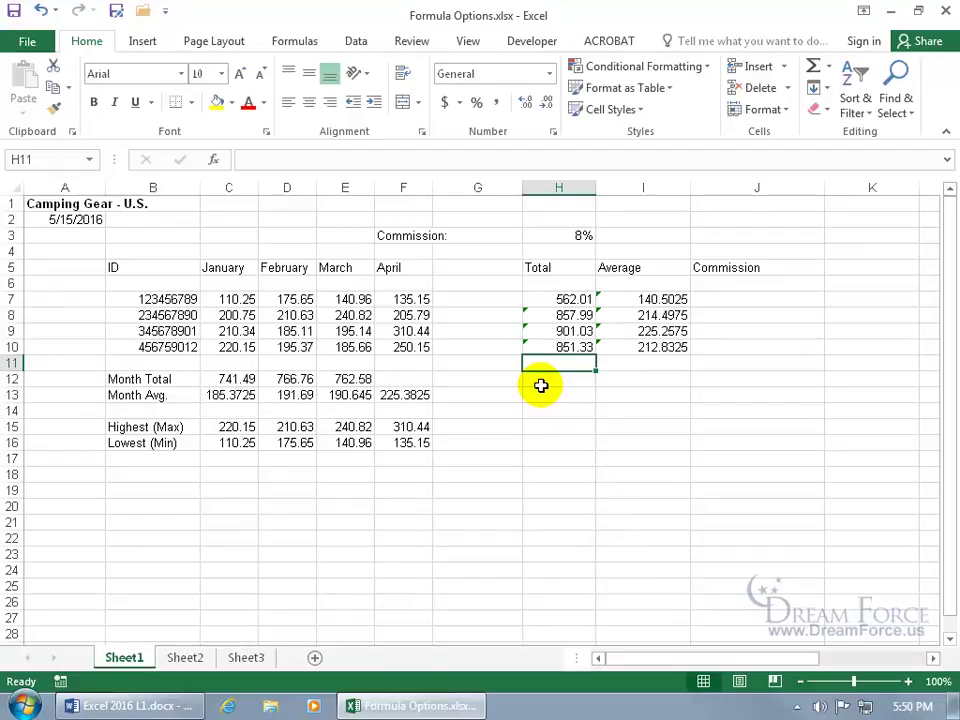
Turn off background error checking in the Excel formula options
{"action": "left_click", "coordinate": [45, 50]}
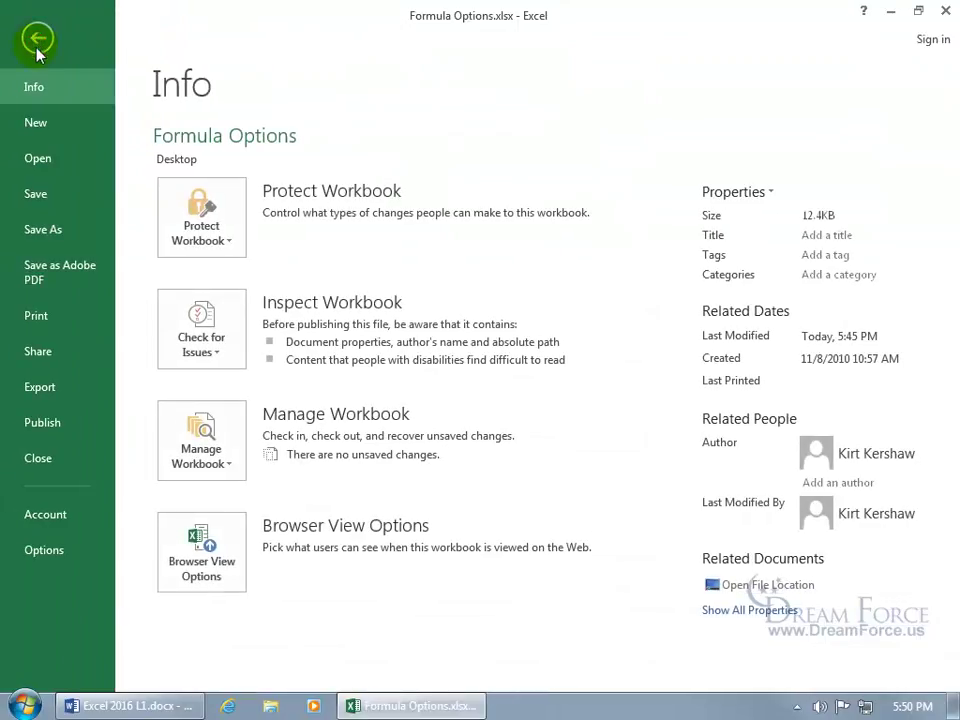
{"action": "left_click", "coordinate": [44, 550]}
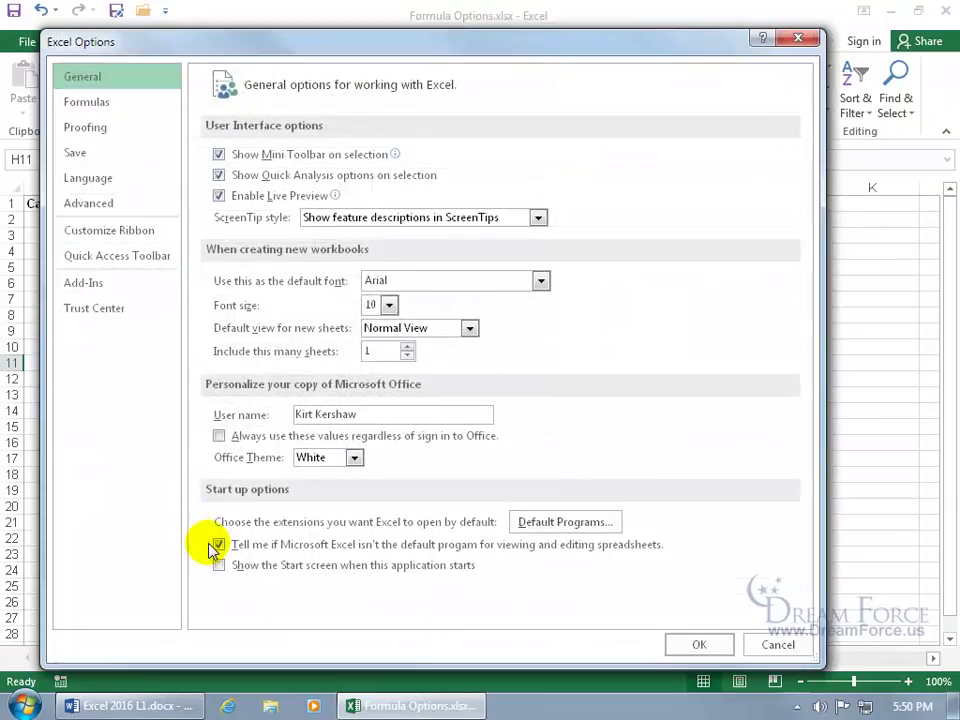
{"action": "left_click", "coordinate": [86, 104]}
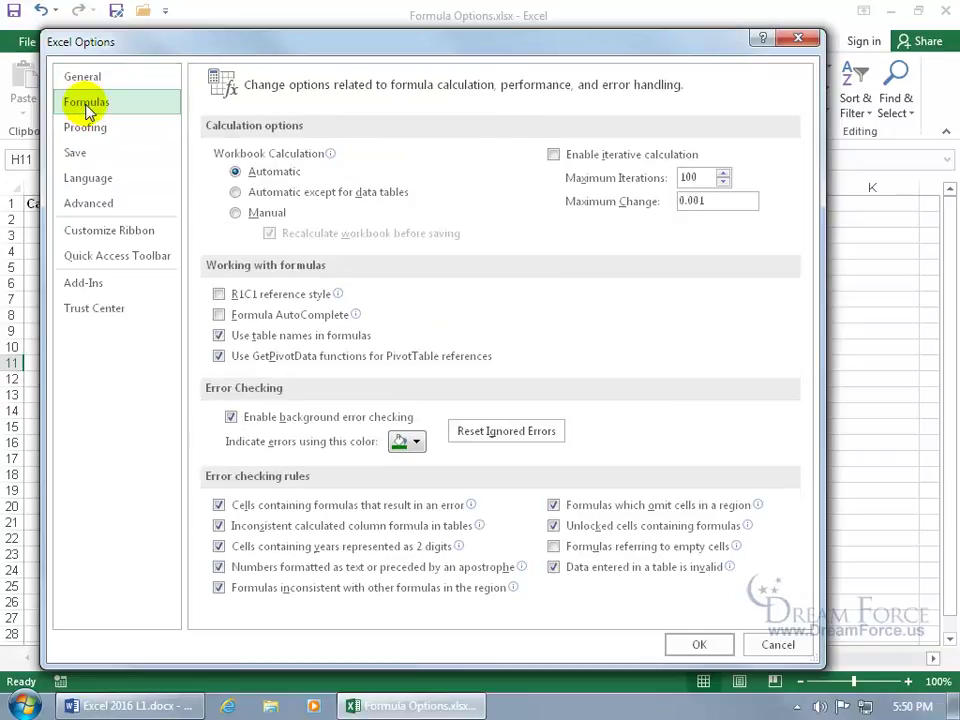
{"action": "left_click", "coordinate": [231, 417]}
{"action": "left_click", "coordinate": [690, 642]}
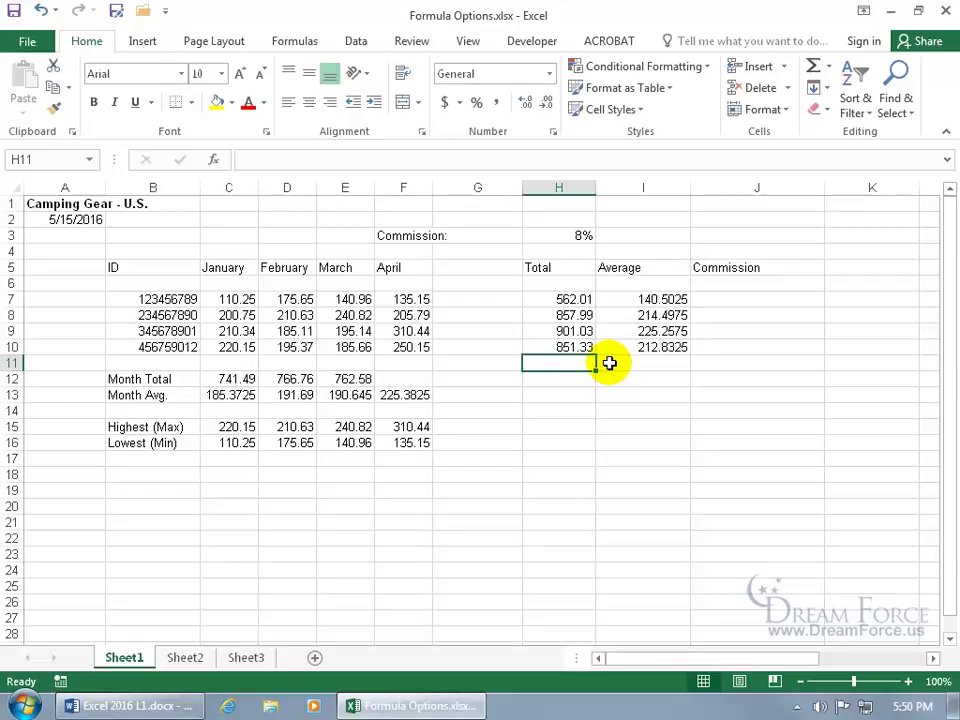
Enable background error checking in the Excel formula options and set the error indicator color to magenta
{"action": "left_click", "coordinate": [27, 42]}
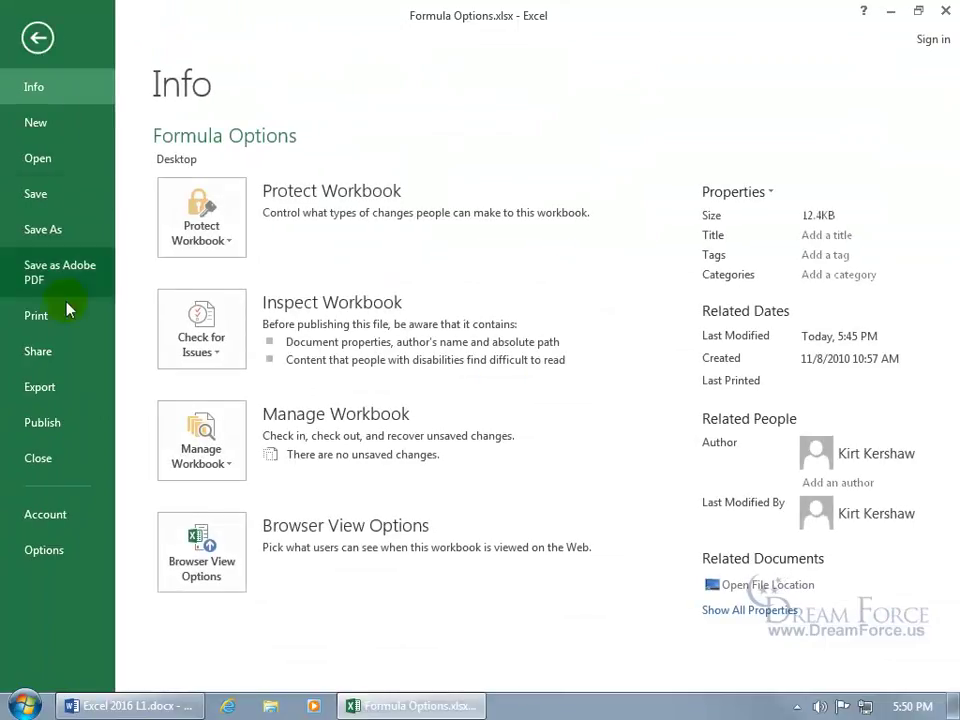
{"action": "left_click", "coordinate": [58, 556]}
{"action": "left_click", "coordinate": [120, 102]}
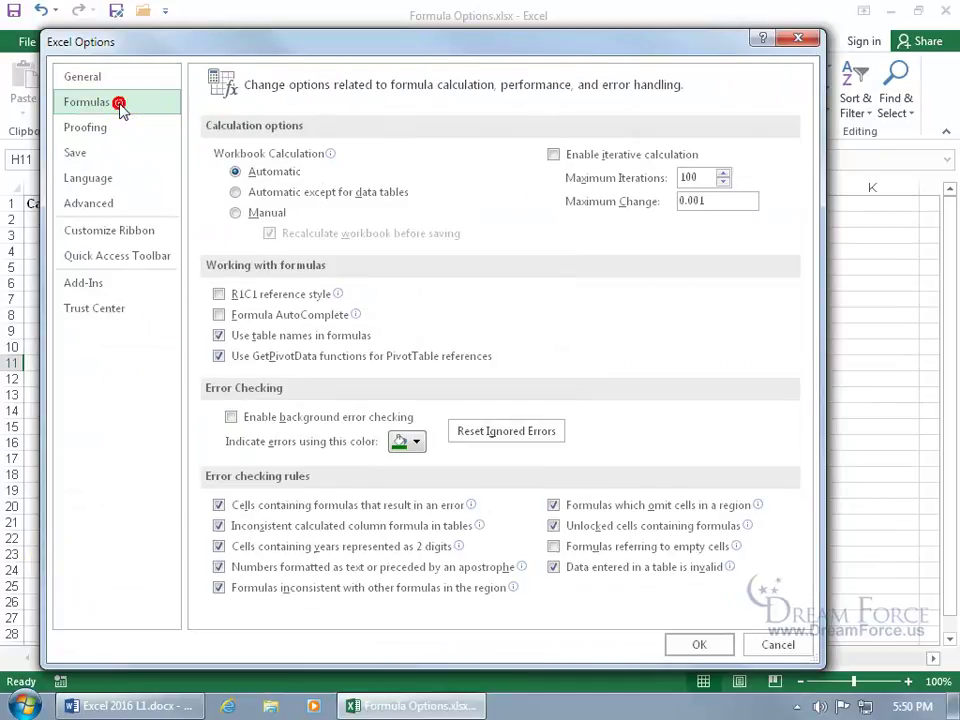
{"action": "left_click", "coordinate": [231, 417]}
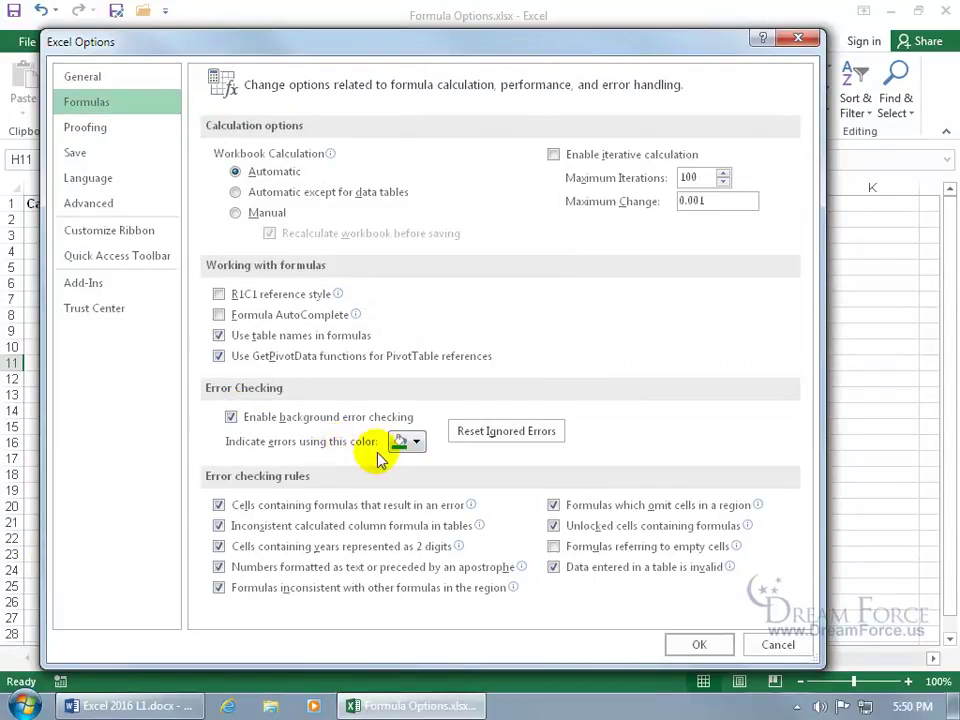
{"action": "left_click", "coordinate": [415, 442]}
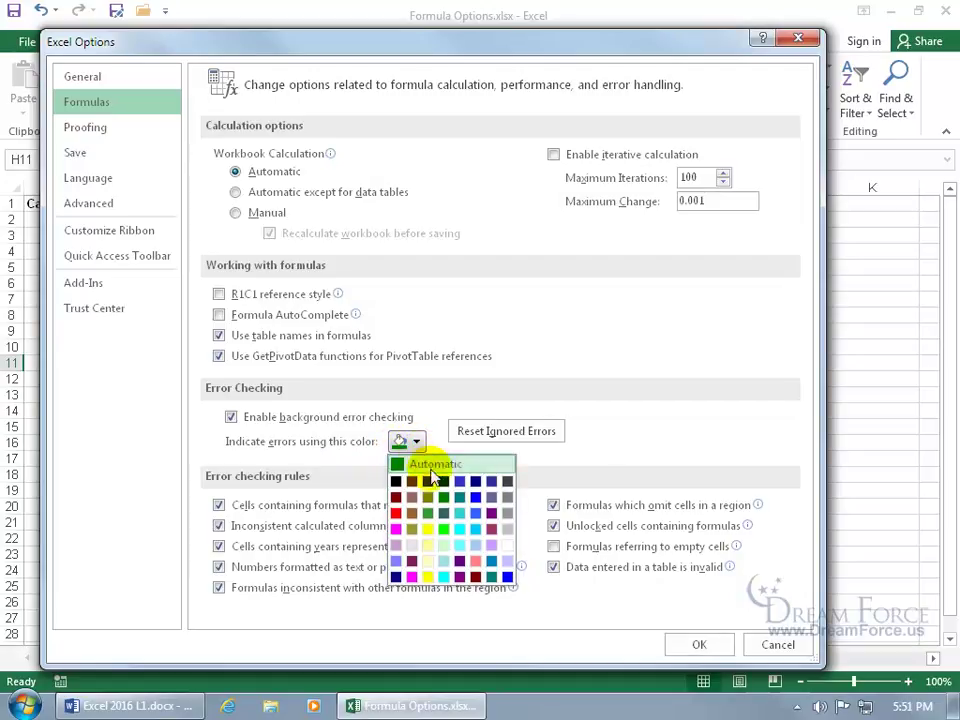
{"action": "left_click", "coordinate": [396, 531]}
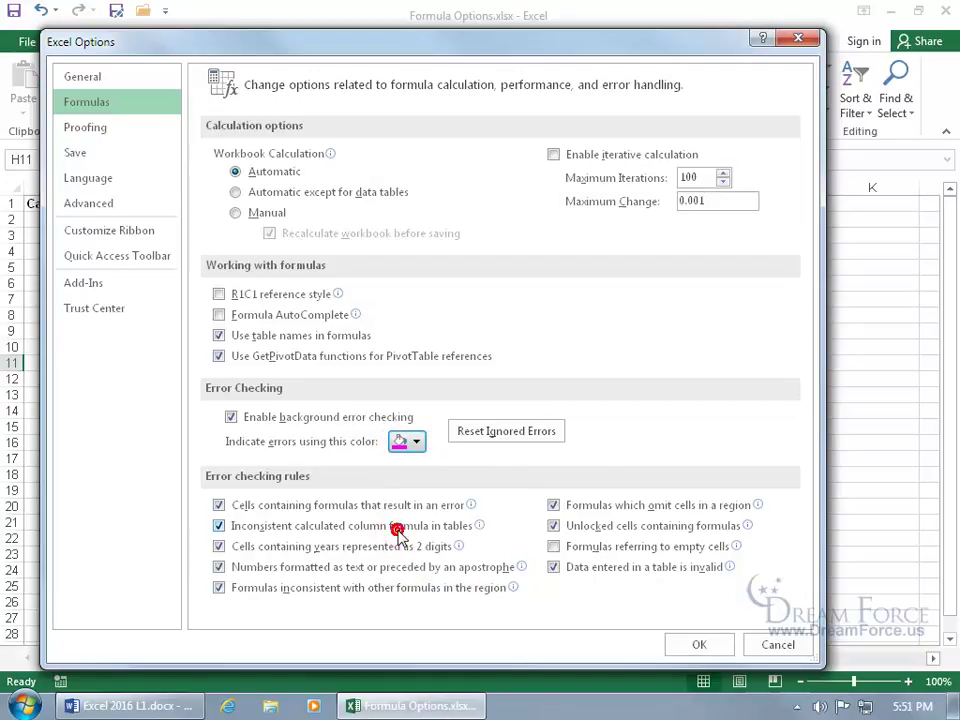
{"action": "left_click", "coordinate": [699, 643]}
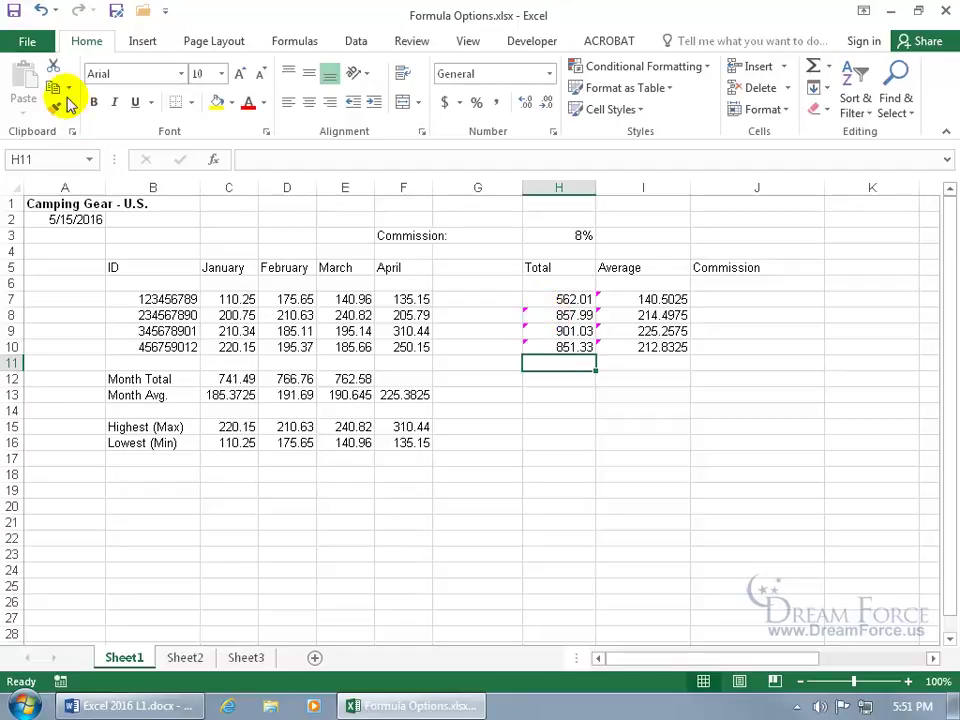
Reset the ignored errors in the Excel formula options
{"action": "left_click", "coordinate": [30, 42]}
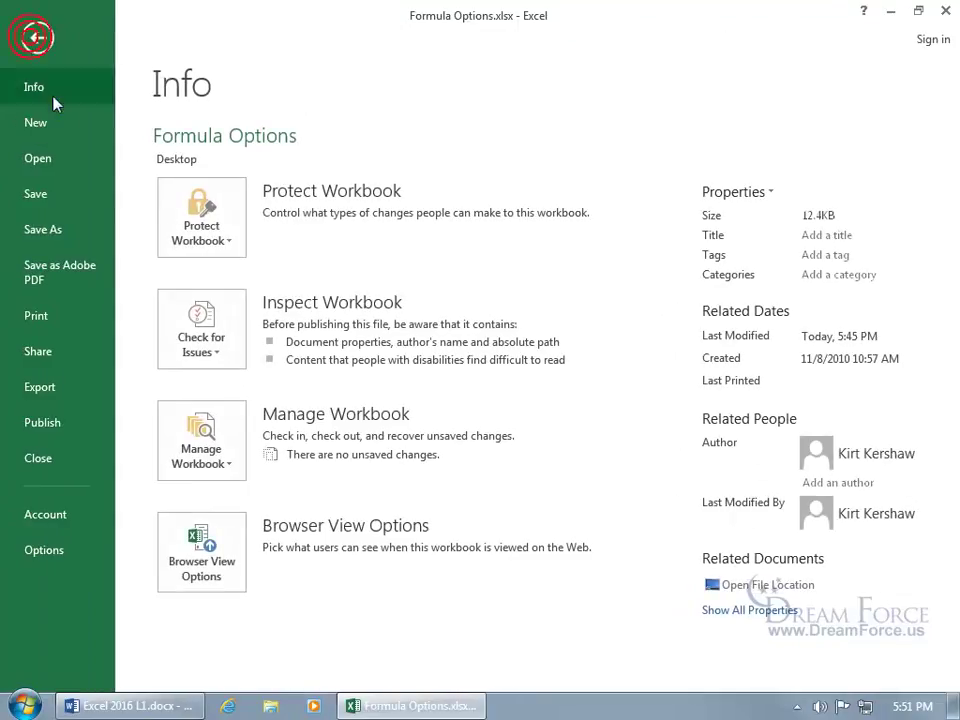
{"action": "left_click", "coordinate": [40, 549]}
{"action": "left_click", "coordinate": [106, 104]}
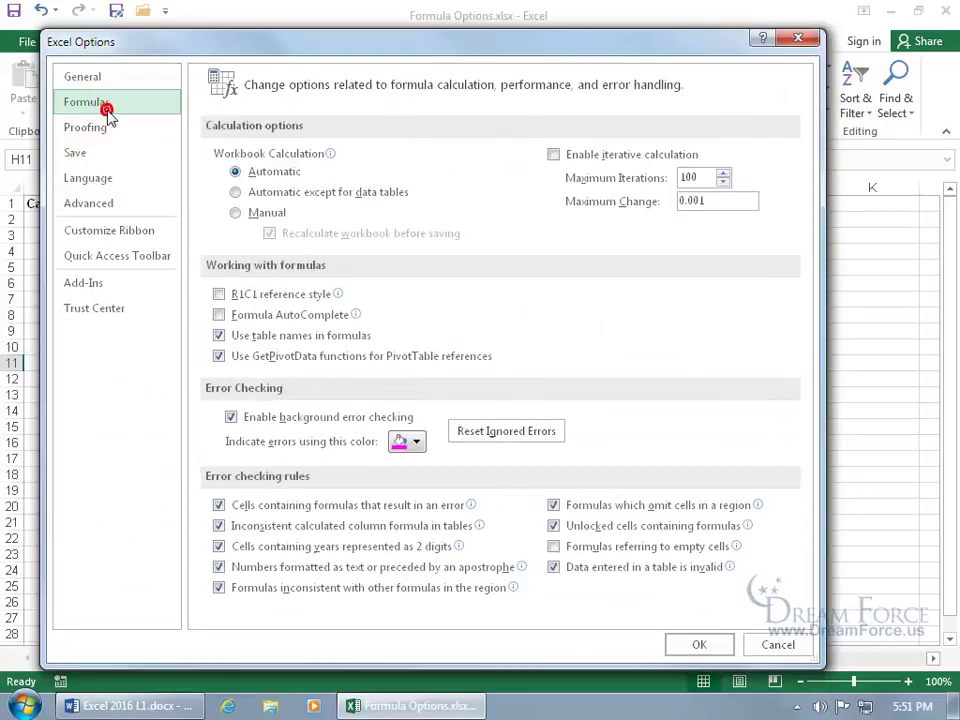
{"action": "left_click", "coordinate": [495, 431]}
{"action": "left_click", "coordinate": [698, 646]}
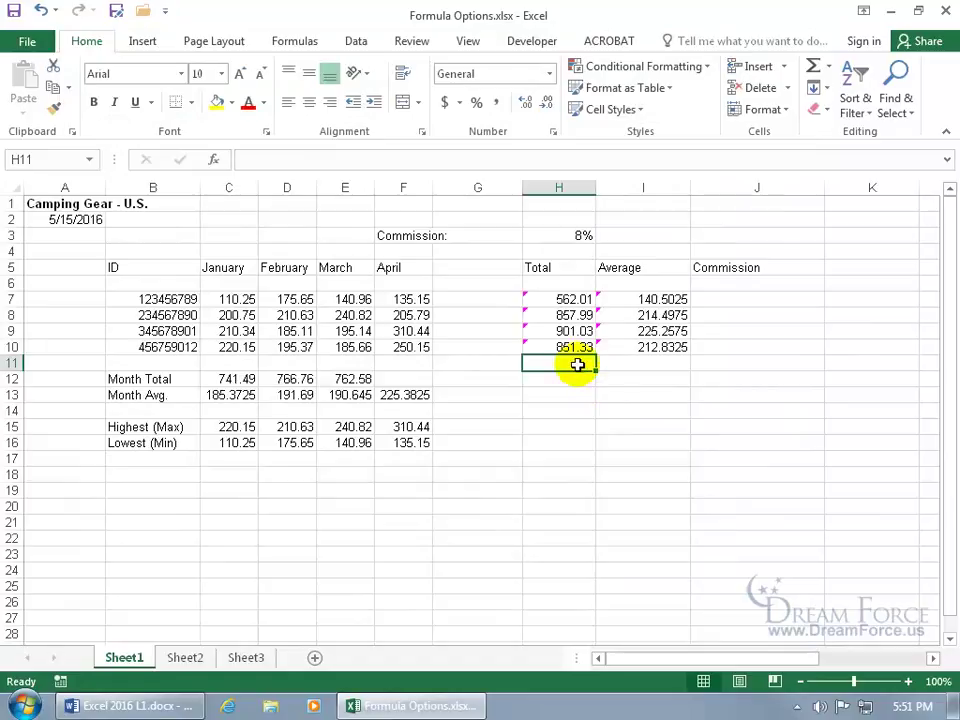
Examine the error description and correction options offered for the flagged SUM formula in Total cell H7
{"action": "left_click", "coordinate": [543, 299]}
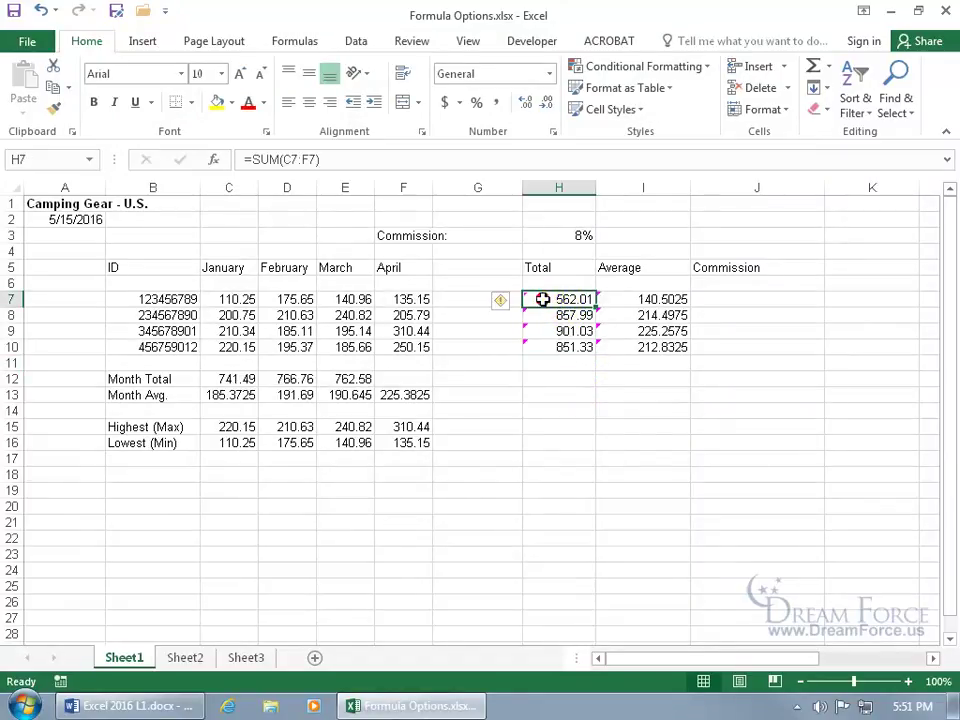
{"action": "mouse_move", "coordinate": [506, 306]}
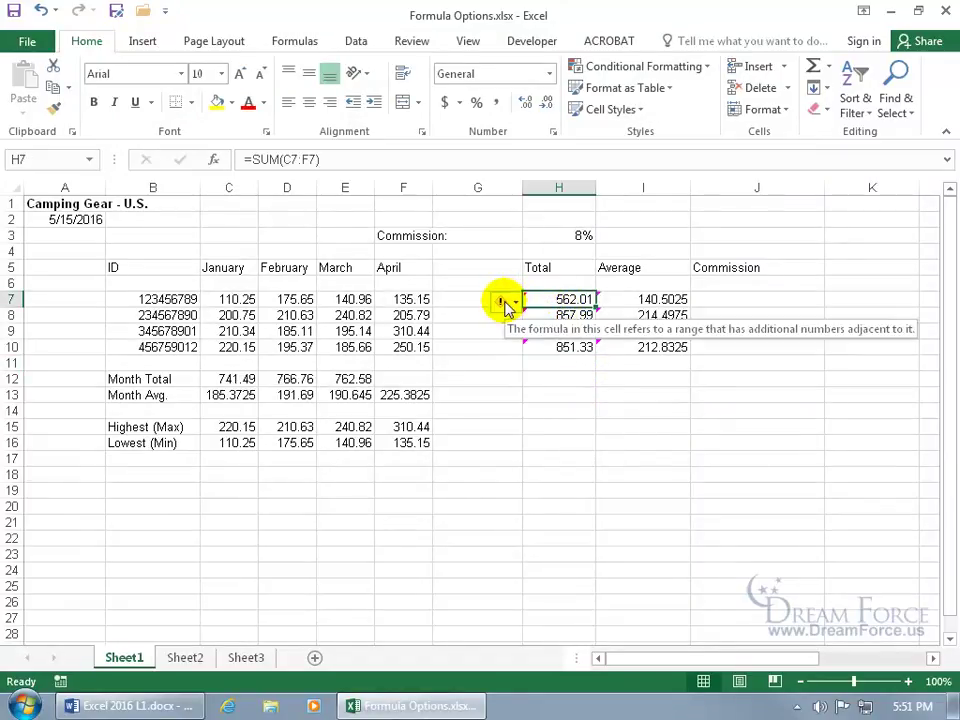
{"action": "left_click", "coordinate": [506, 304]}
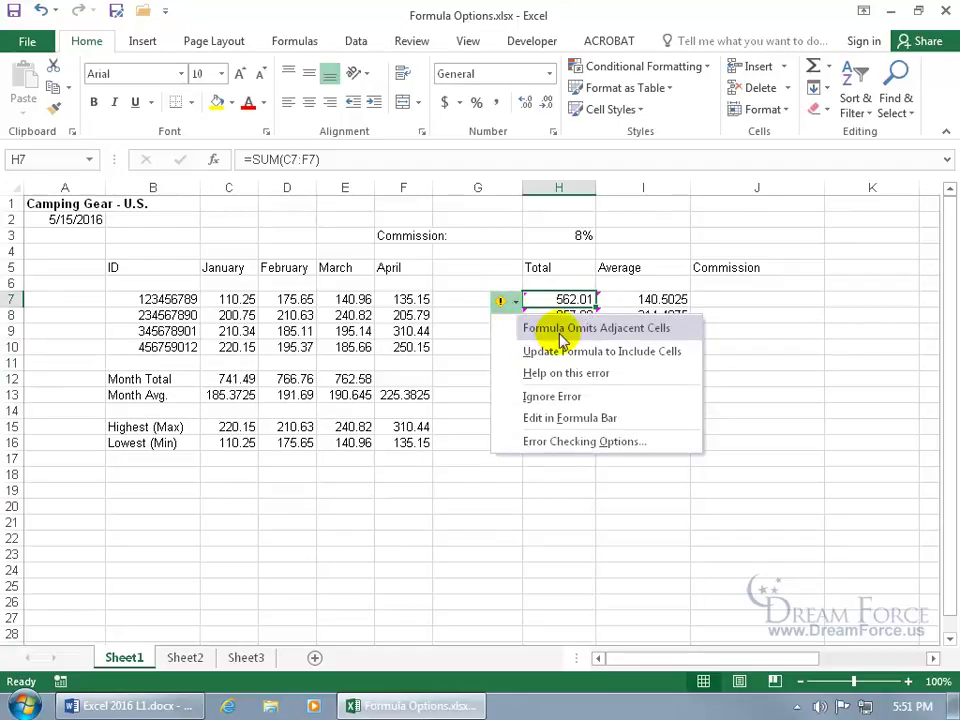
{"action": "left_click", "coordinate": [265, 313]}
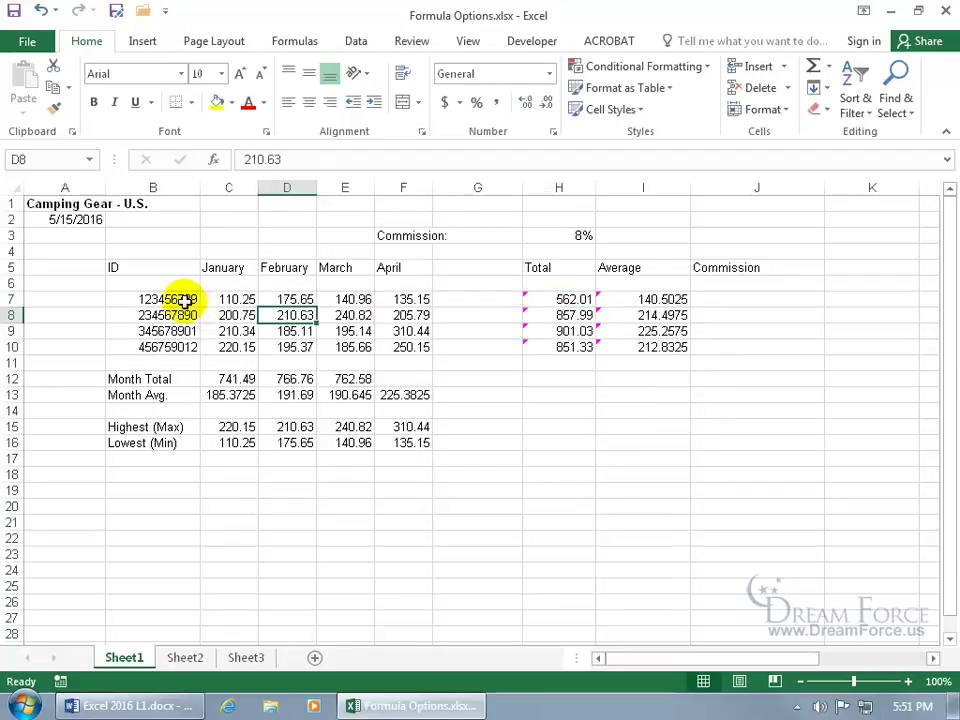
{"action": "left_click", "coordinate": [529, 298]}
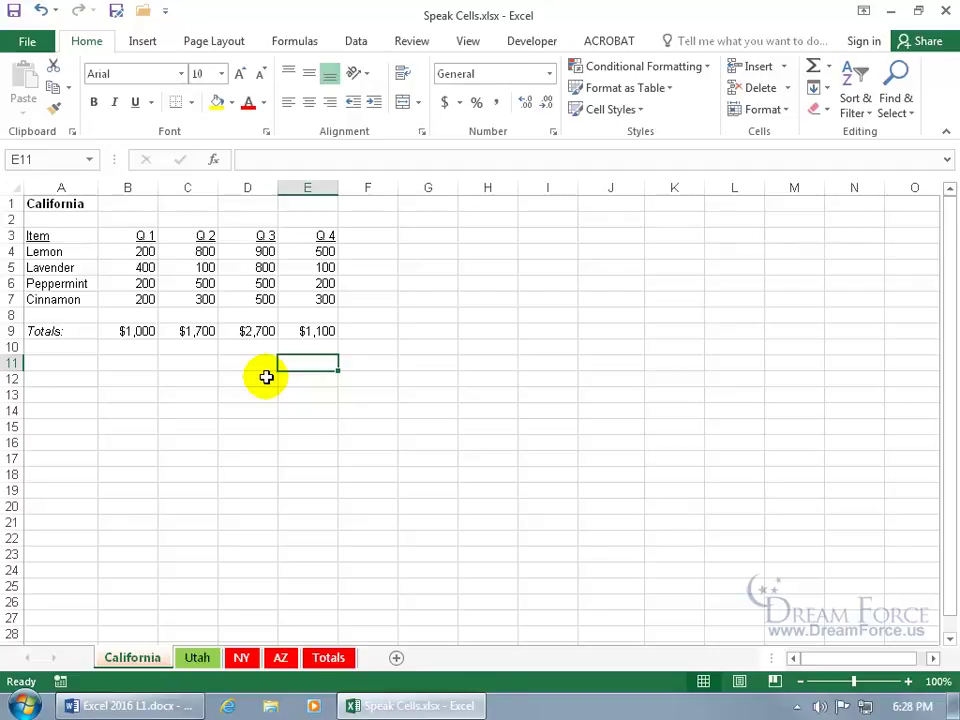
Add the Speak Cells command from All Commands to the Quick Access Toolbar
{"action": "right_click", "coordinate": [142, 15]}
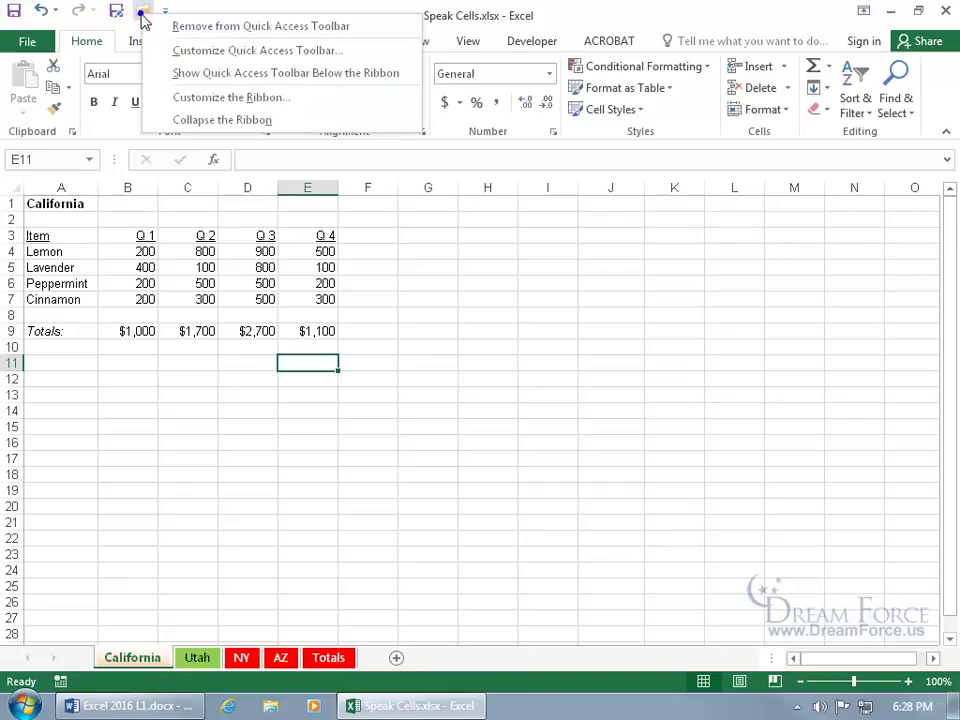
{"action": "left_click", "coordinate": [185, 52]}
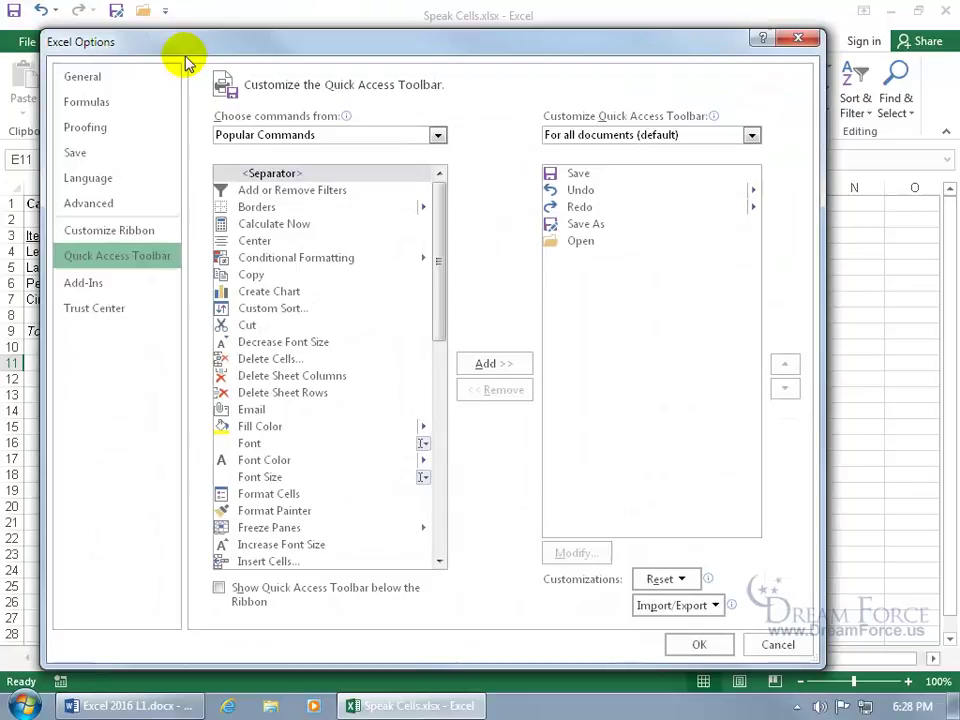
{"action": "left_click", "coordinate": [375, 134]}
{"action": "left_click", "coordinate": [343, 190]}
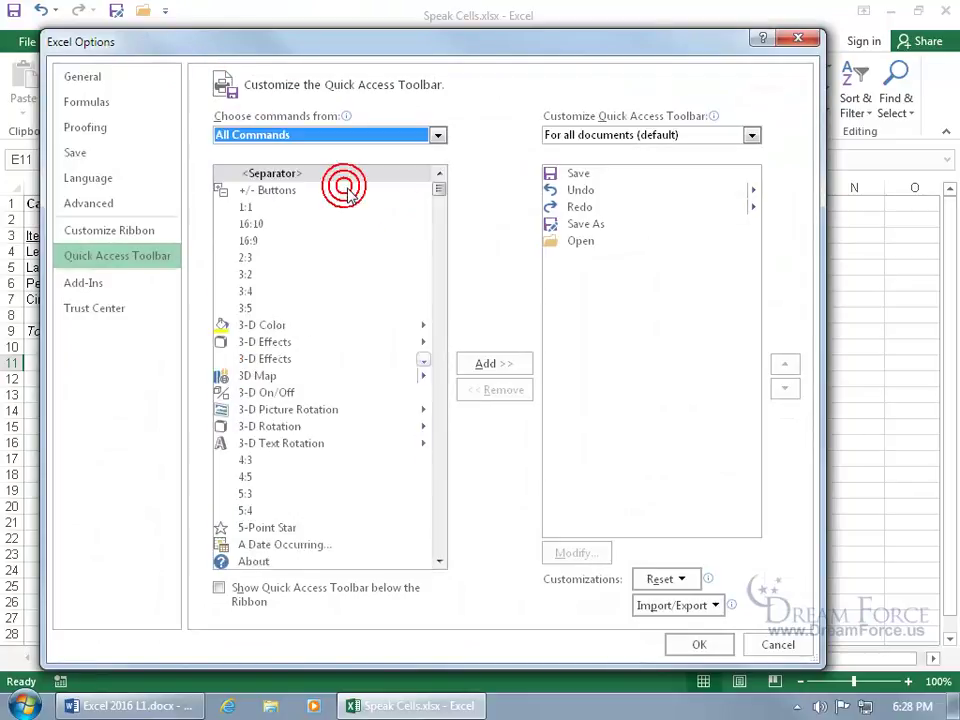
{"action": "left_click_drag", "start_coordinate": [438, 190], "coordinate": [448, 506]}
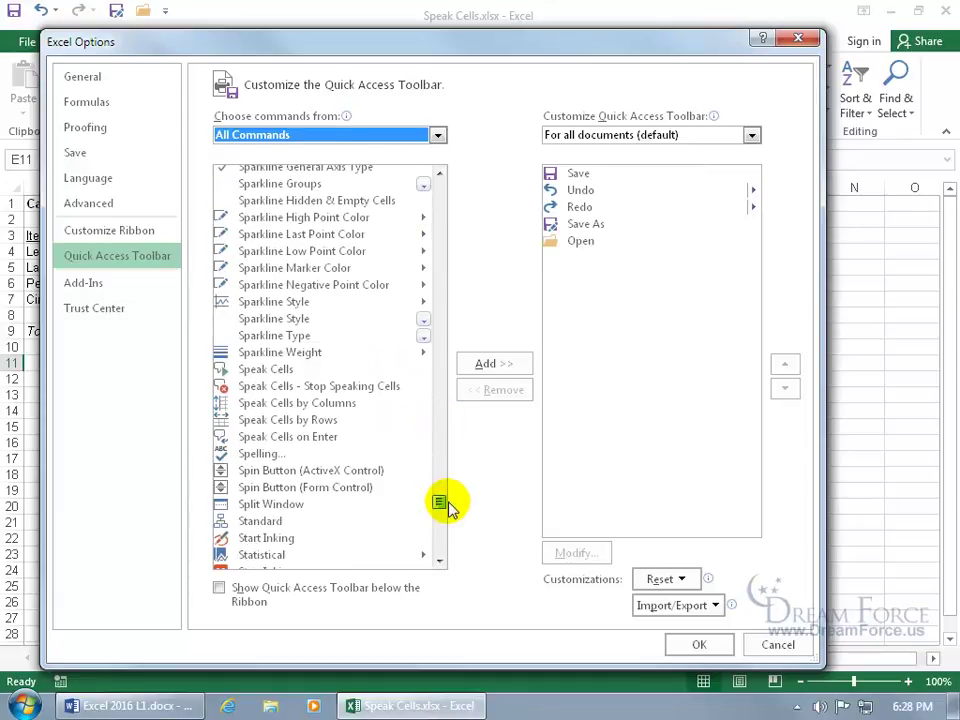
{"action": "left_click", "coordinate": [266, 372]}
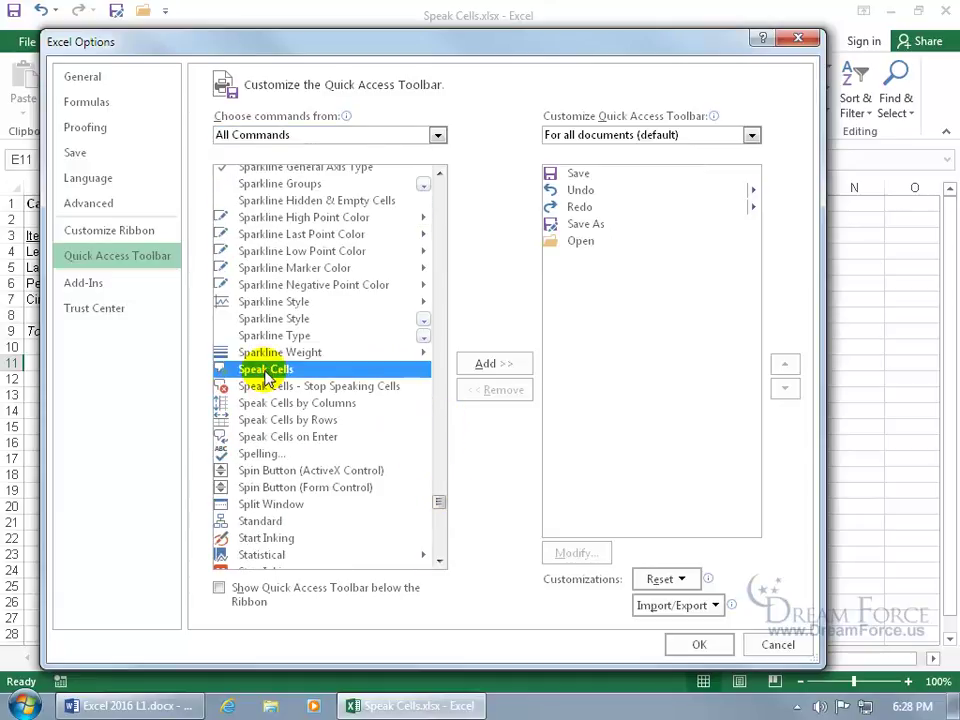
{"action": "left_click", "coordinate": [492, 366]}
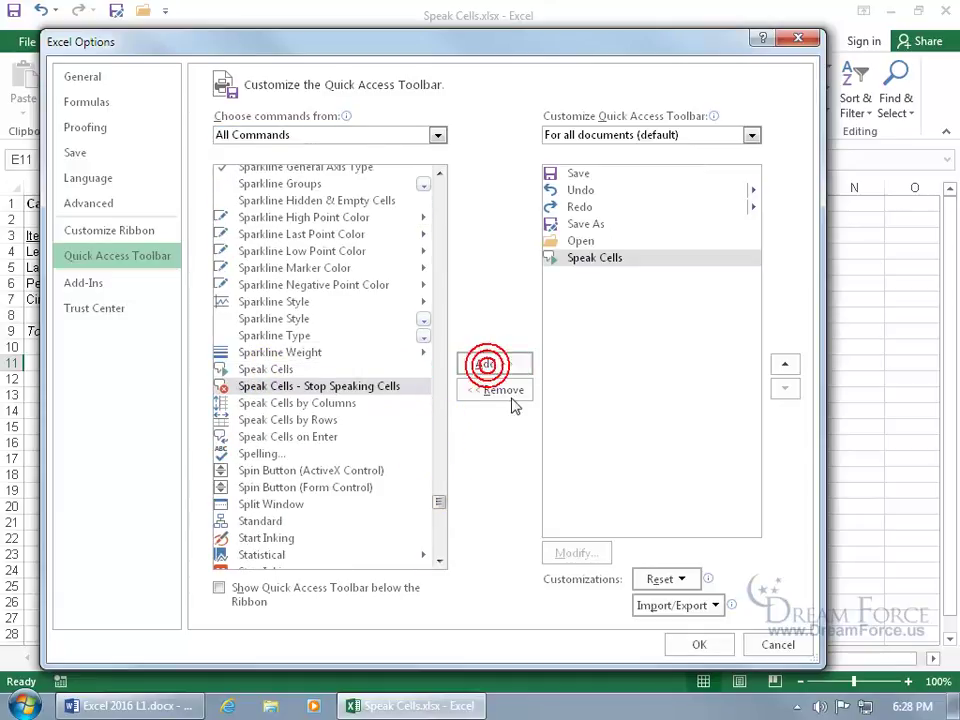
{"action": "left_click", "coordinate": [699, 646]}
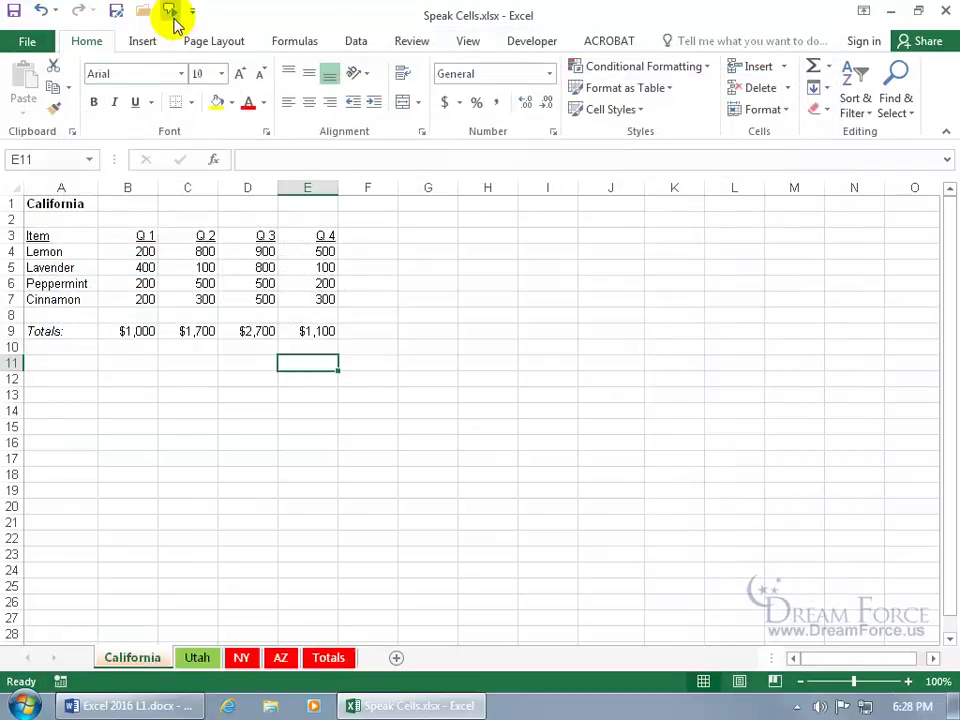
Have the quarterly item figures in B4:E7 of the California sheet read aloud with Speak Cells, stopping and restarting the reading
{"action": "left_click_drag", "start_coordinate": [140, 250], "coordinate": [297, 301]}
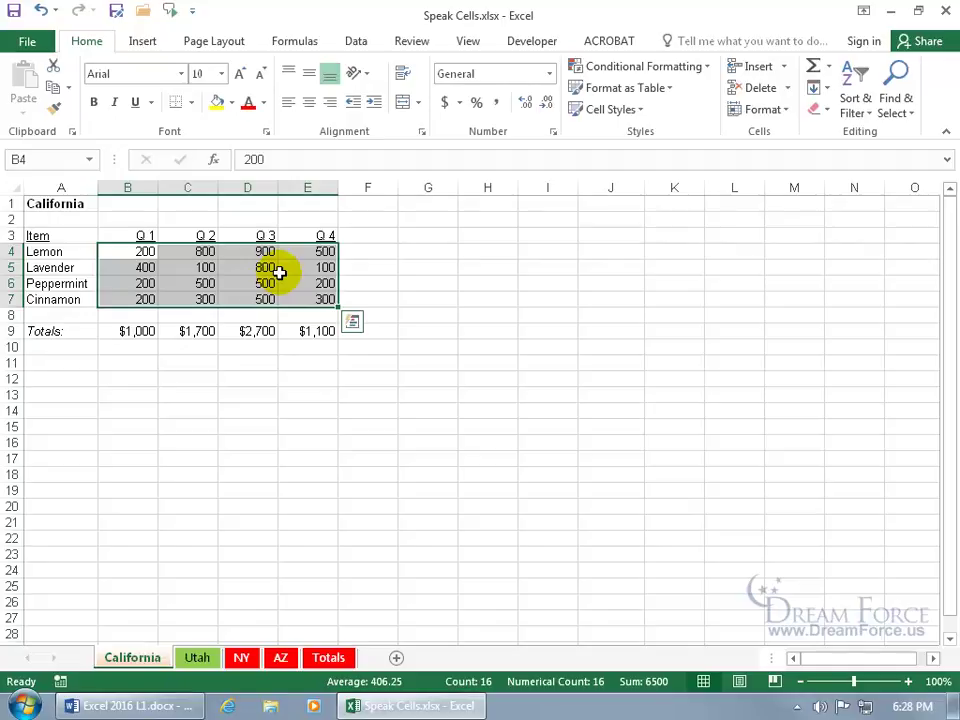
{"action": "left_click", "coordinate": [172, 14]}
{"action": "left_click", "coordinate": [172, 14]}
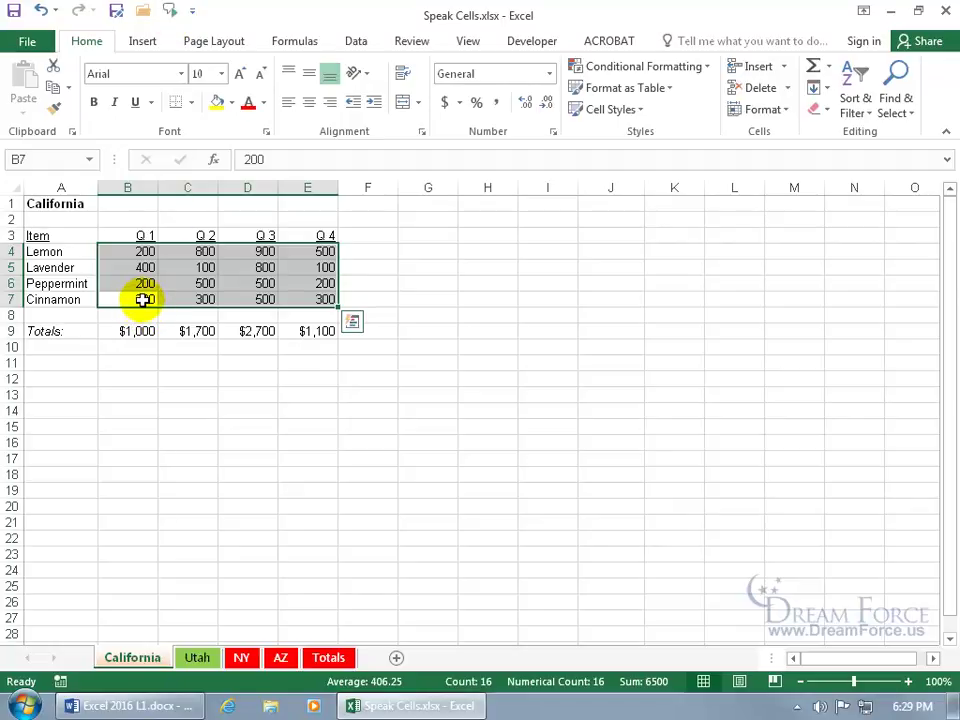
{"action": "left_click", "coordinate": [167, 12]}
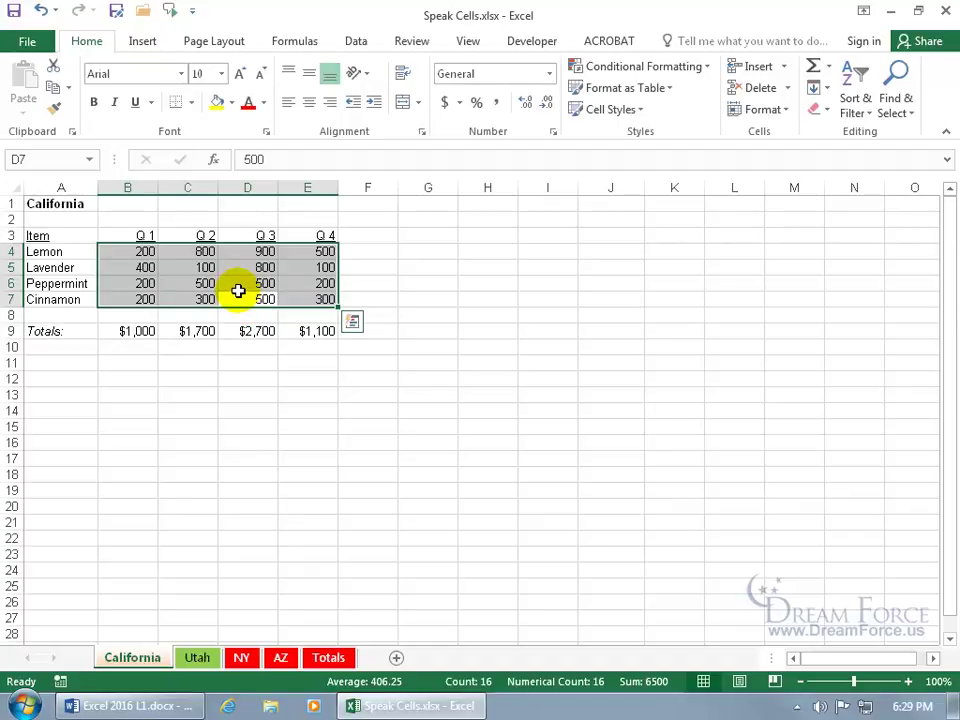
Examine the other Speak Cells commands available for the Quick Access Toolbar, including by Columns, by Rows and on Enter
{"action": "right_click", "coordinate": [171, 10]}
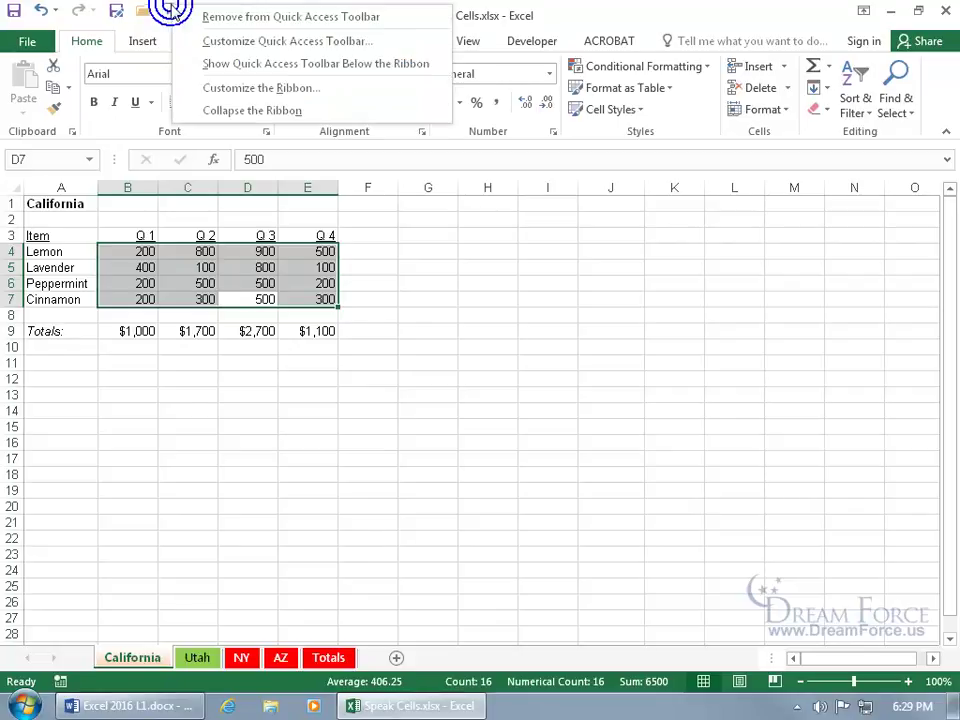
{"action": "left_click", "coordinate": [204, 40]}
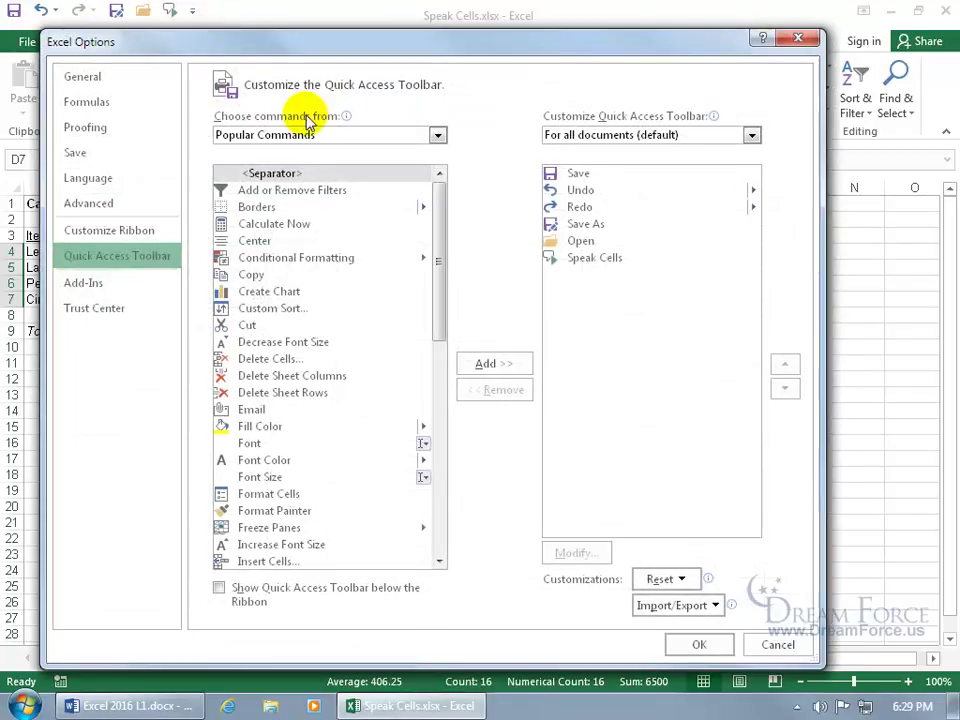
{"action": "left_click", "coordinate": [365, 137]}
{"action": "left_click", "coordinate": [347, 189]}
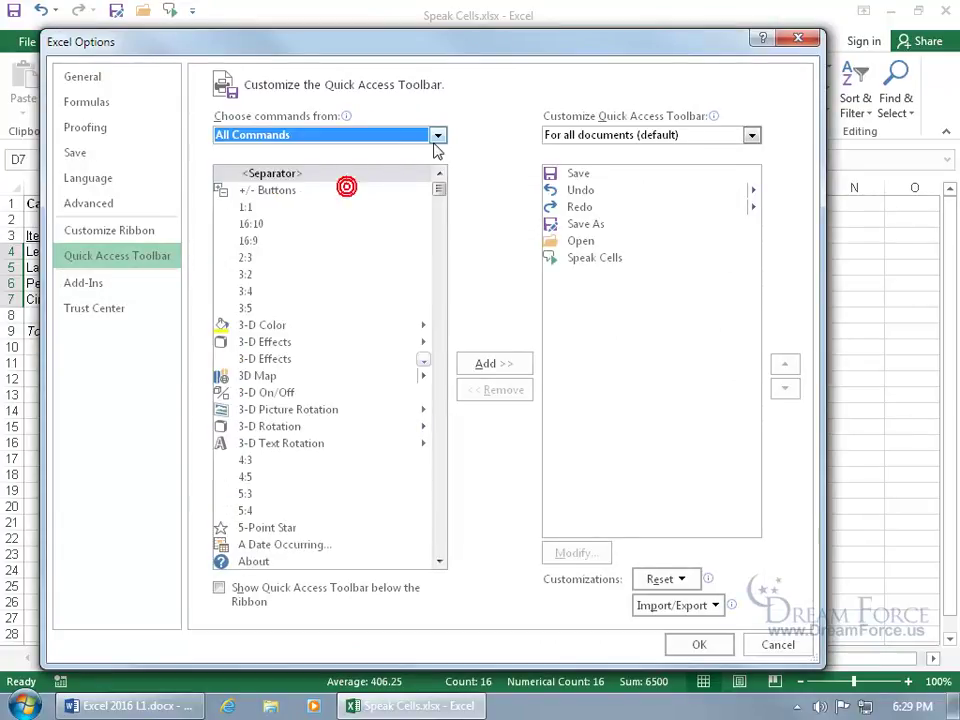
{"action": "left_click_drag", "start_coordinate": [440, 190], "coordinate": [450, 505]}
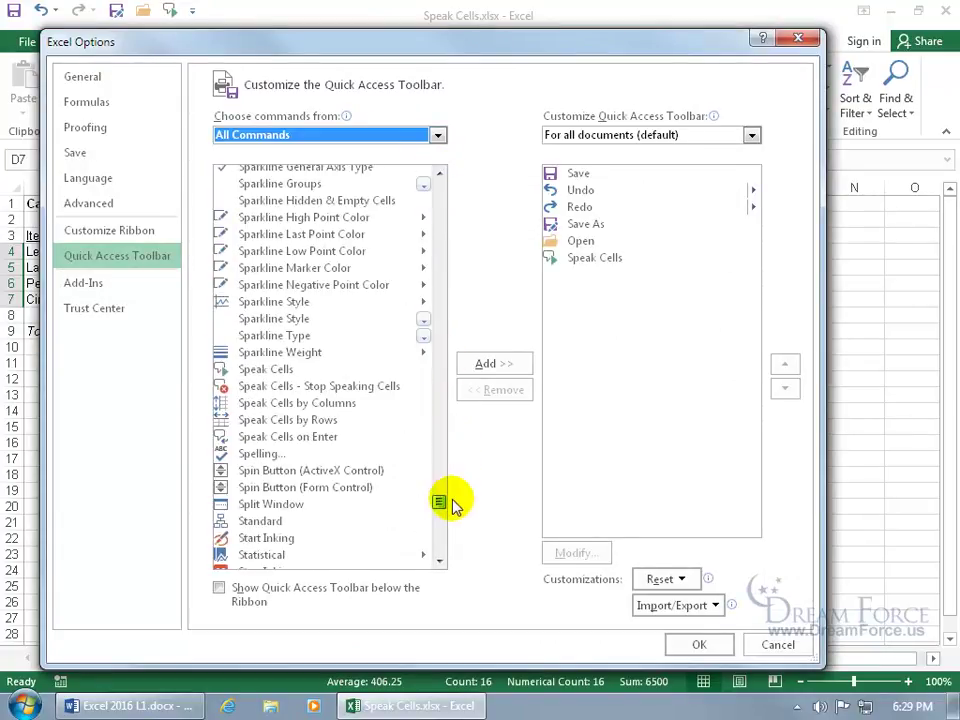
{"action": "left_click", "coordinate": [259, 372]}
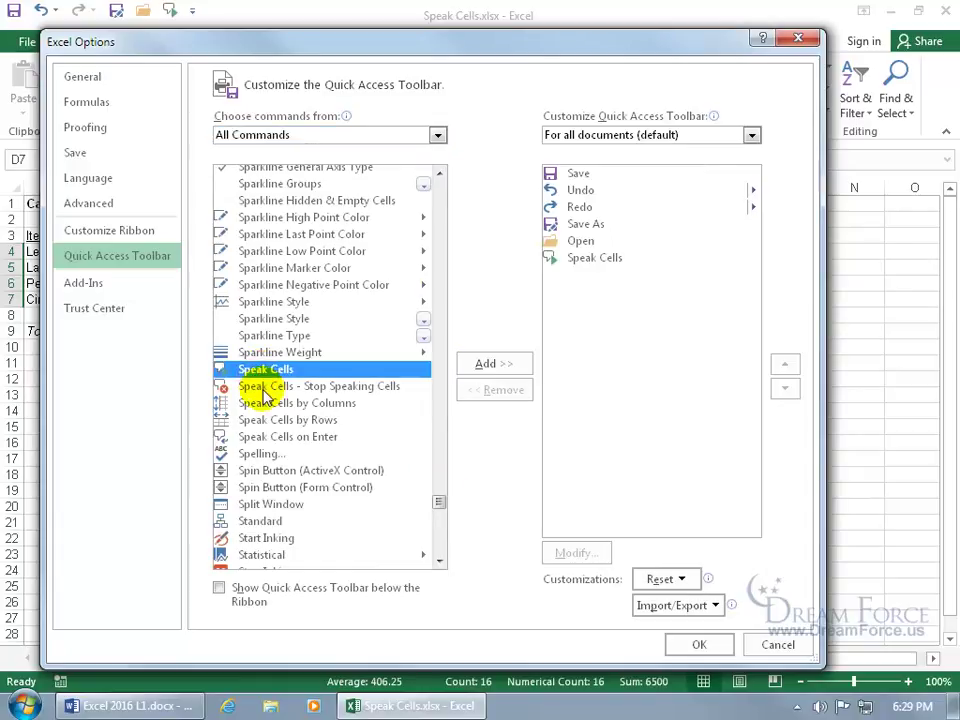
{"action": "left_click", "coordinate": [332, 402]}
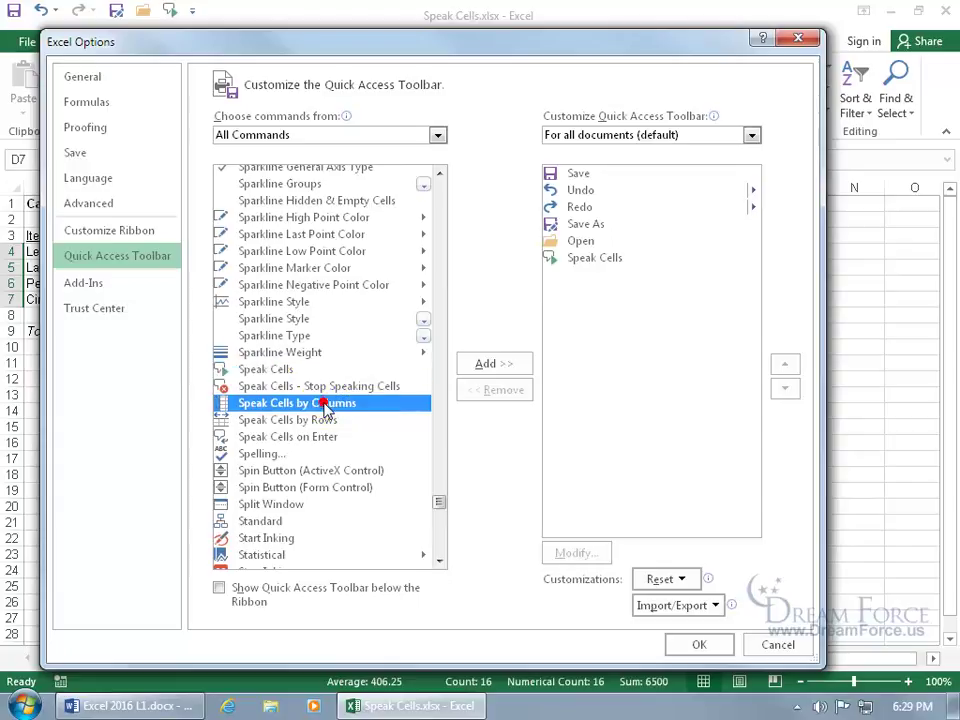
{"action": "left_click", "coordinate": [324, 420]}
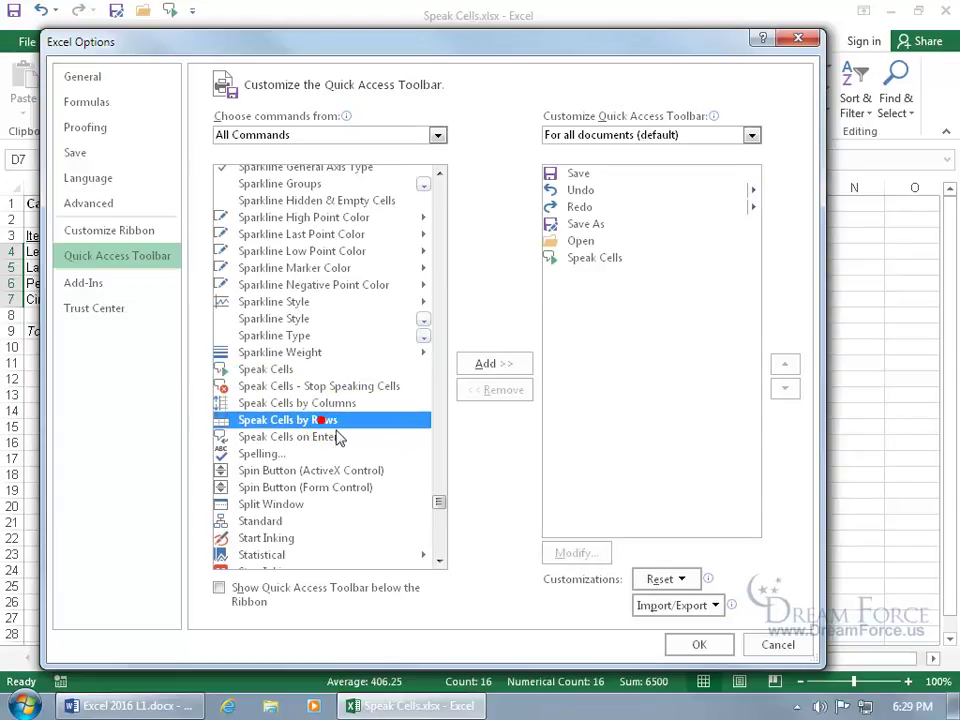
{"action": "left_click", "coordinate": [325, 438]}
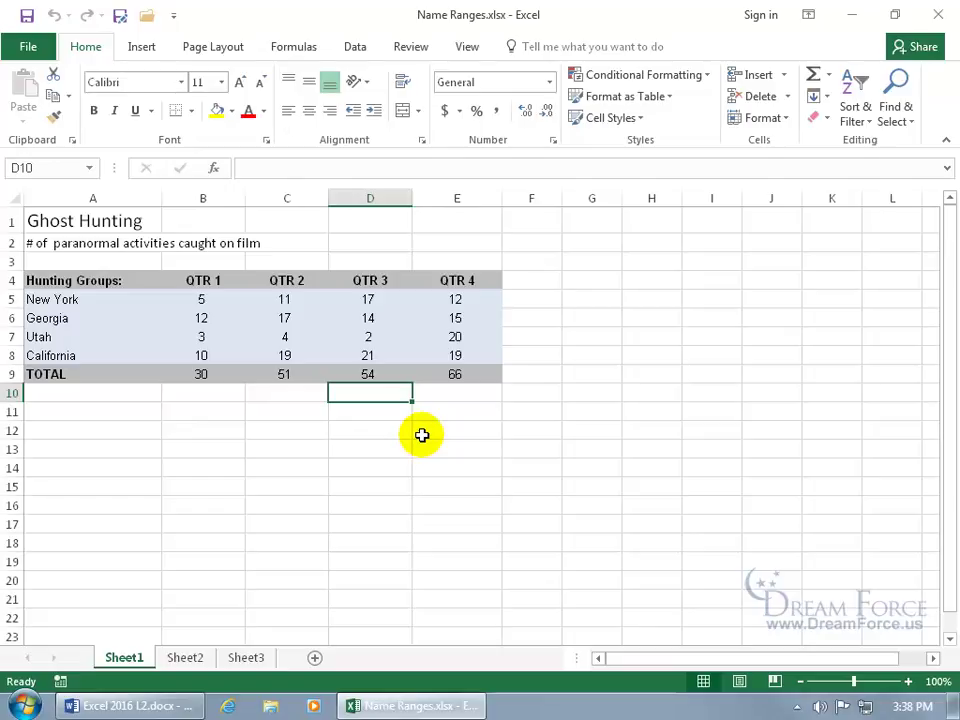
Look over the distant empty rows and columns of Sheet1 in Name Ranges.xlsx and return to title cell A1
{"action": "left_click", "coordinate": [467, 430]}
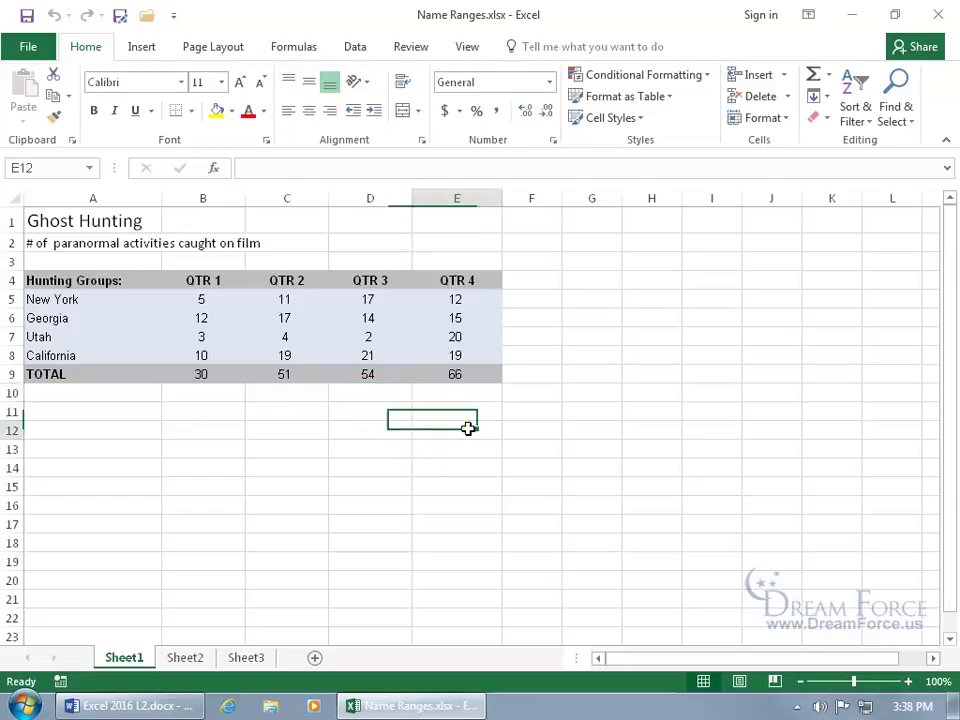
{"action": "left_click", "coordinate": [384, 452]}
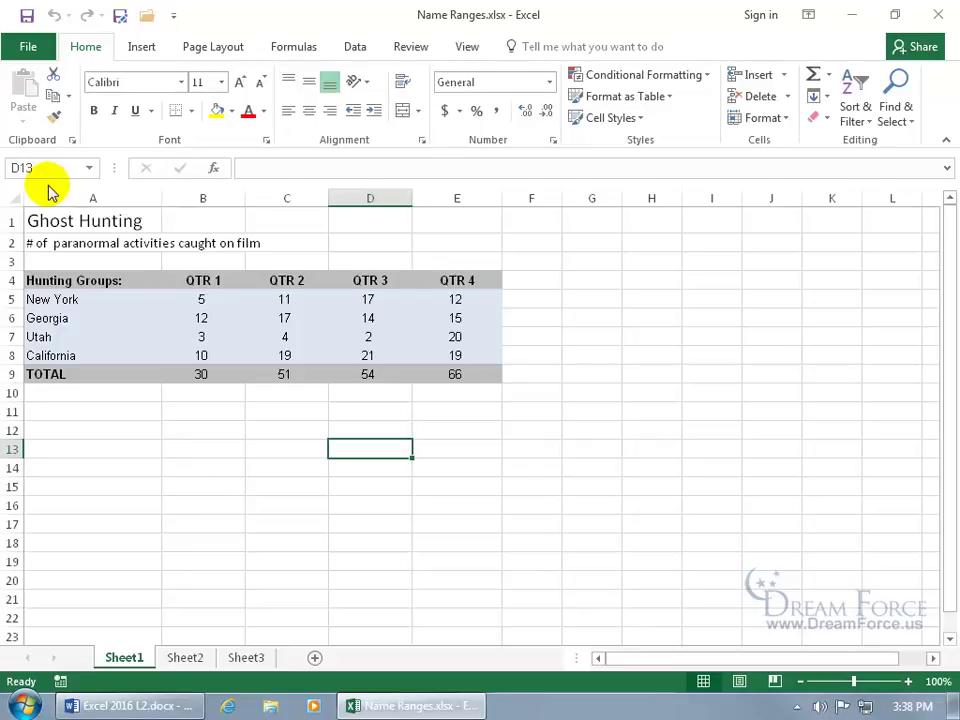
{"action": "left_click", "coordinate": [85, 220]}
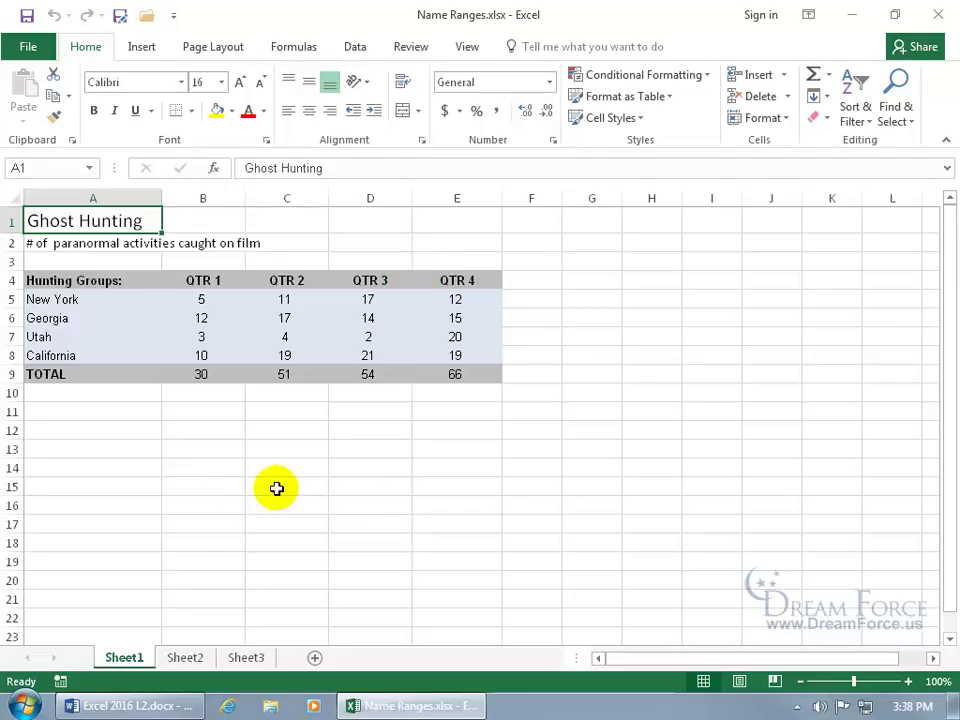
{"action": "scroll", "coordinate": [361, 470], "scroll_direction": "down", "scroll_amount": 4}
{"action": "scroll", "coordinate": [361, 470], "scroll_direction": "down", "scroll_amount": 7}
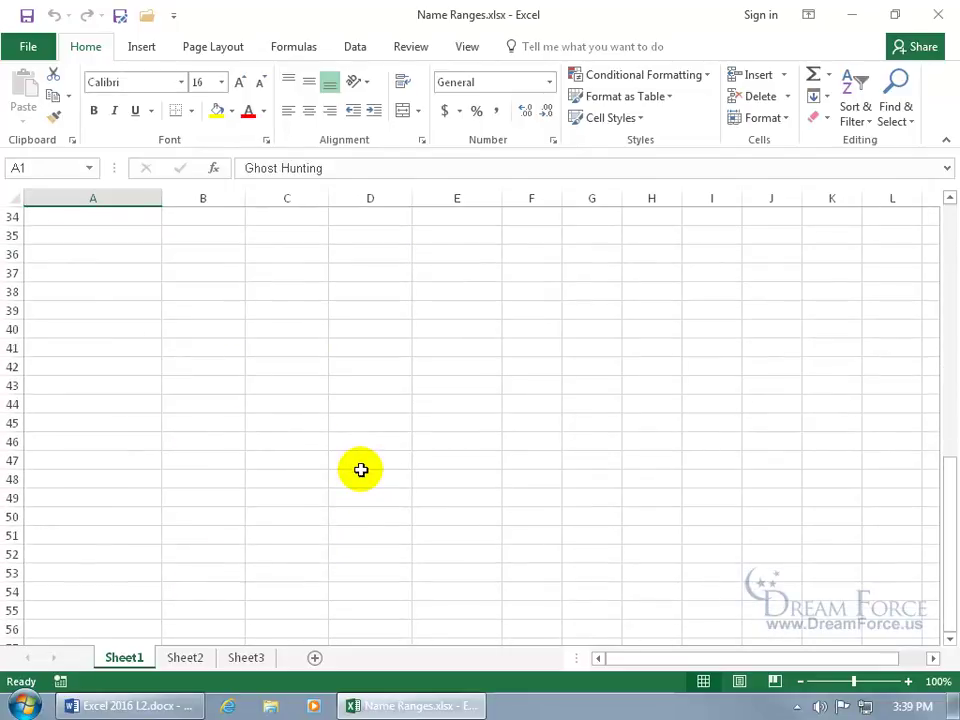
{"action": "left_click", "coordinate": [932, 658]}
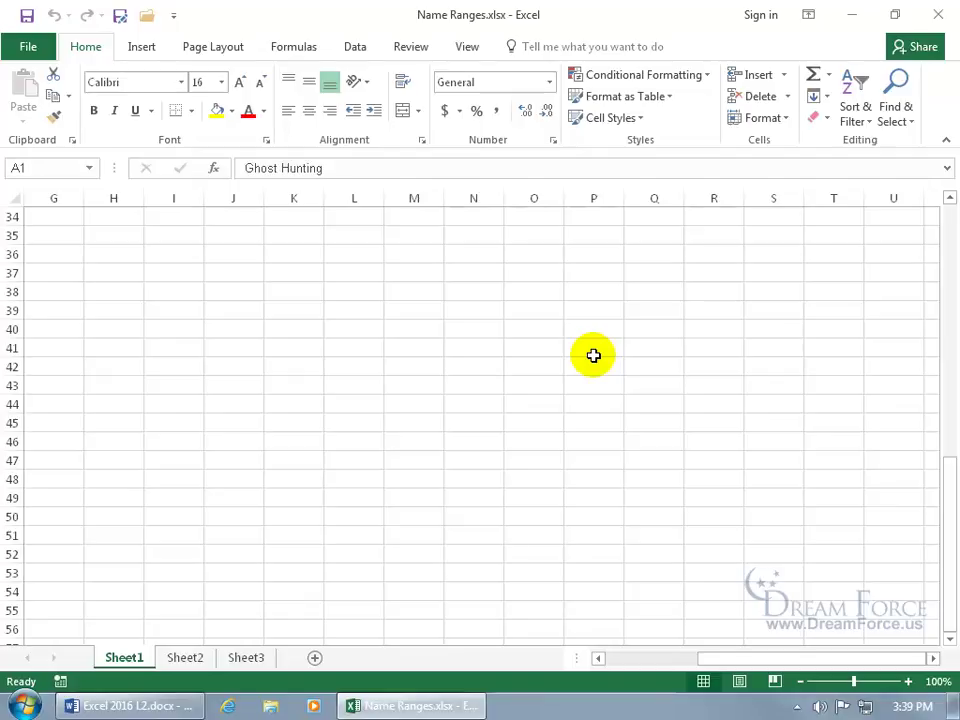
{"action": "key", "text": "ctrl+Home"}
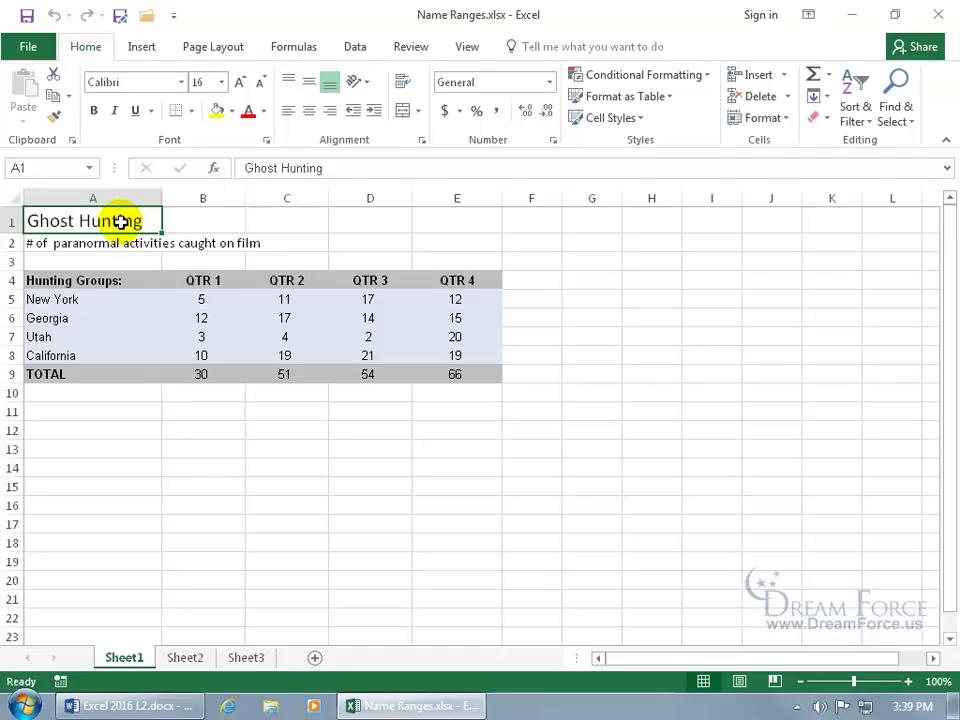
Try to name title cell A1 "Ghost Hun" with a space between the words
{"action": "left_click", "coordinate": [40, 168]}
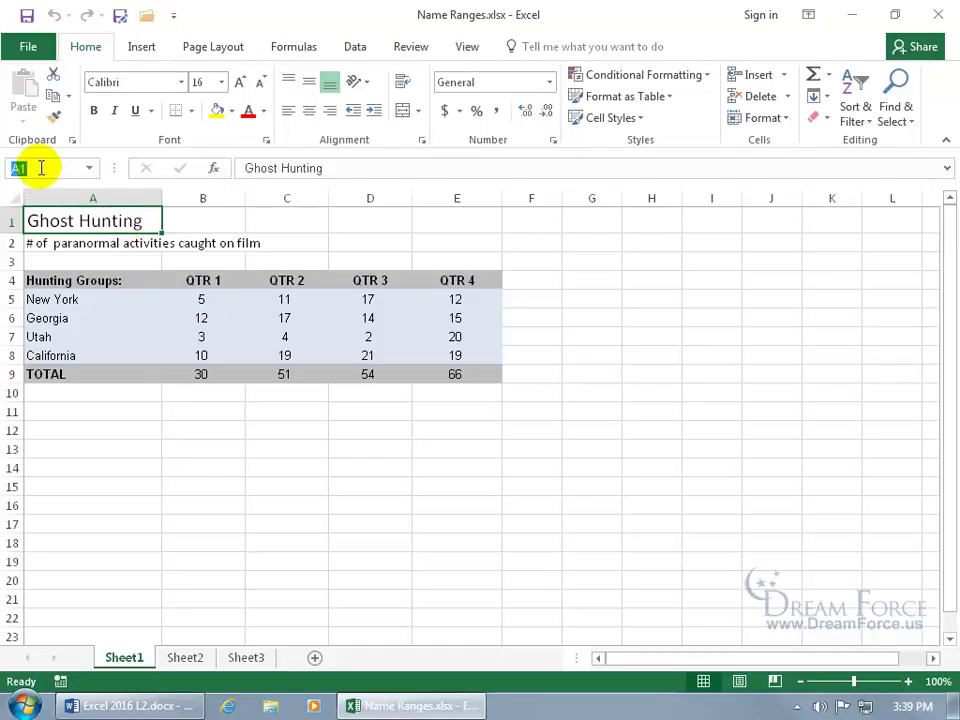
{"action": "type", "text": "Ghost_Hun"}
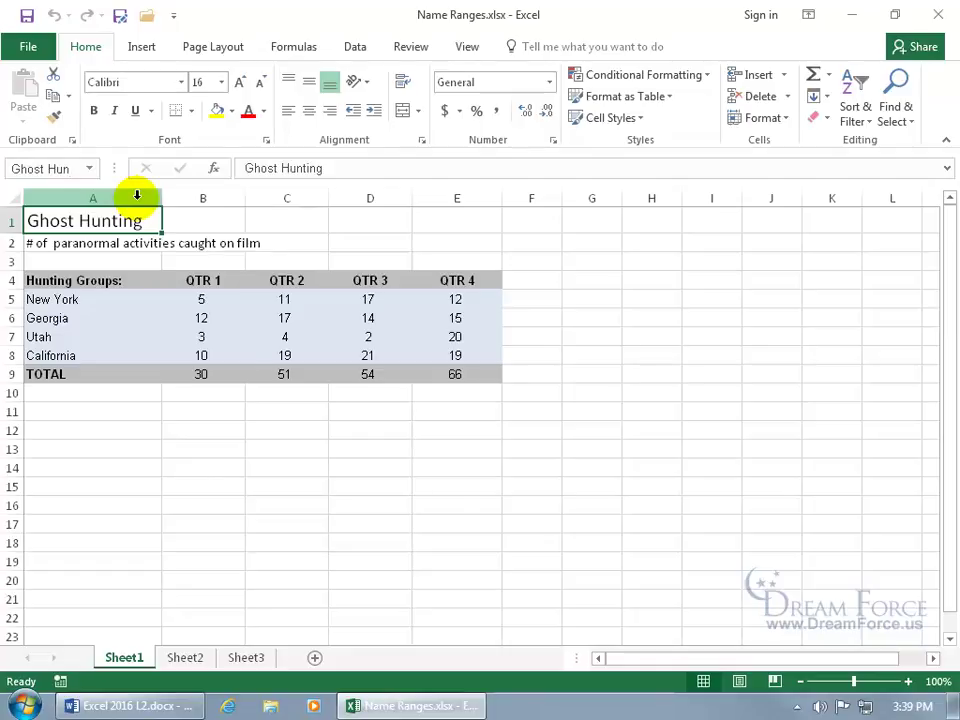
{"action": "key", "text": "Return"}
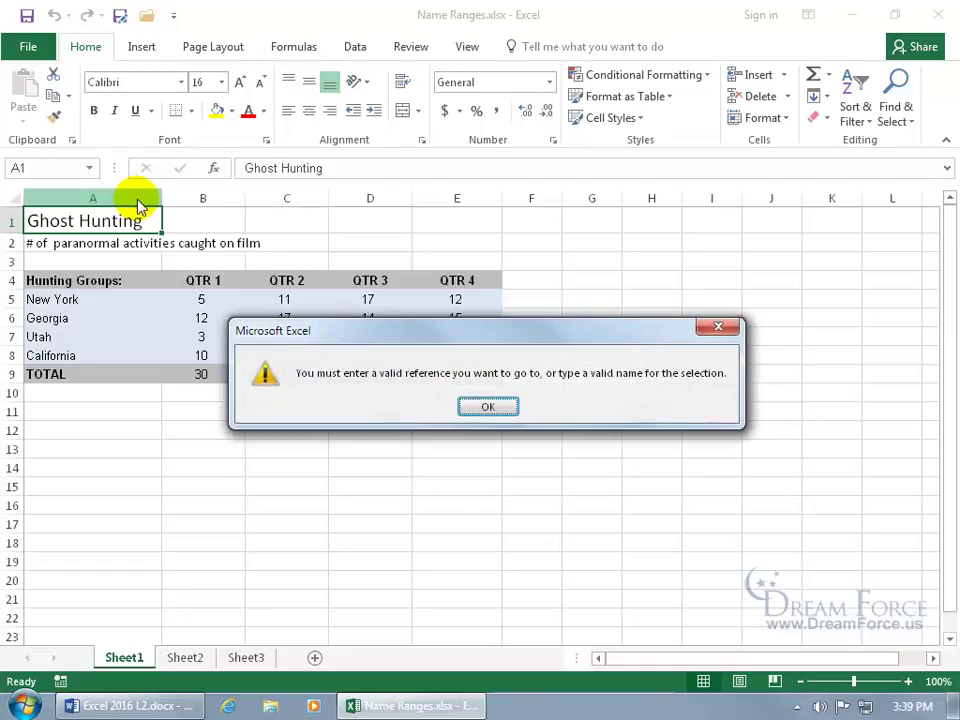
Dismiss the invalid-name warning and name title cell A1 "Ghost_Hunting" with an underscore
{"action": "left_click", "coordinate": [718, 327]}
{"action": "left_click", "coordinate": [51, 168]}
{"action": "type", "text": "Ghost"}
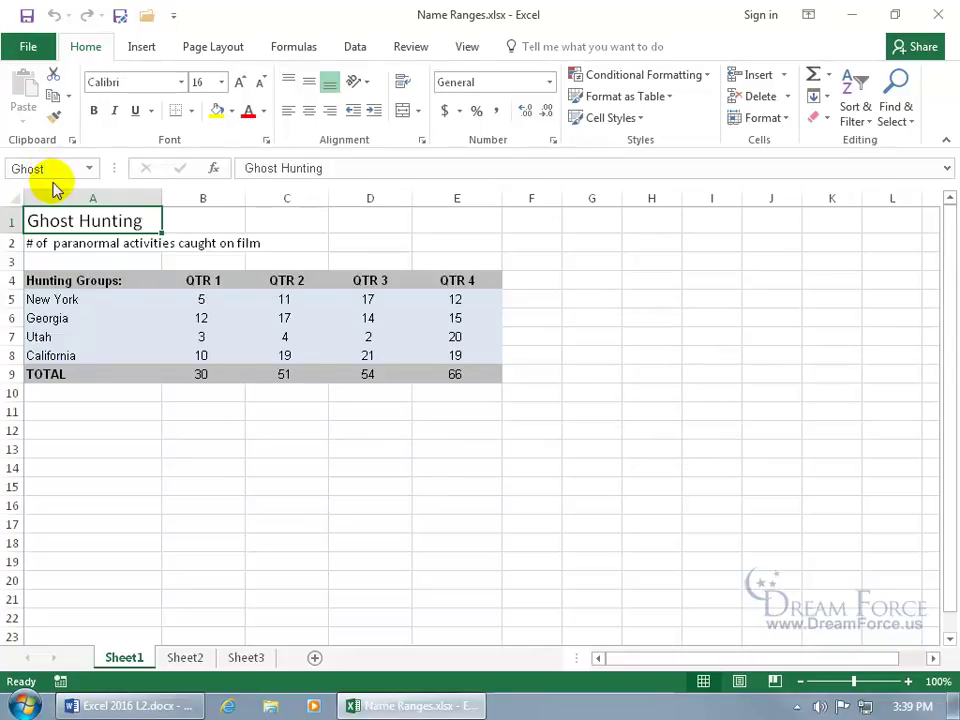
{"action": "type", "text": "_Hunting"}
{"action": "key", "text": "Return"}
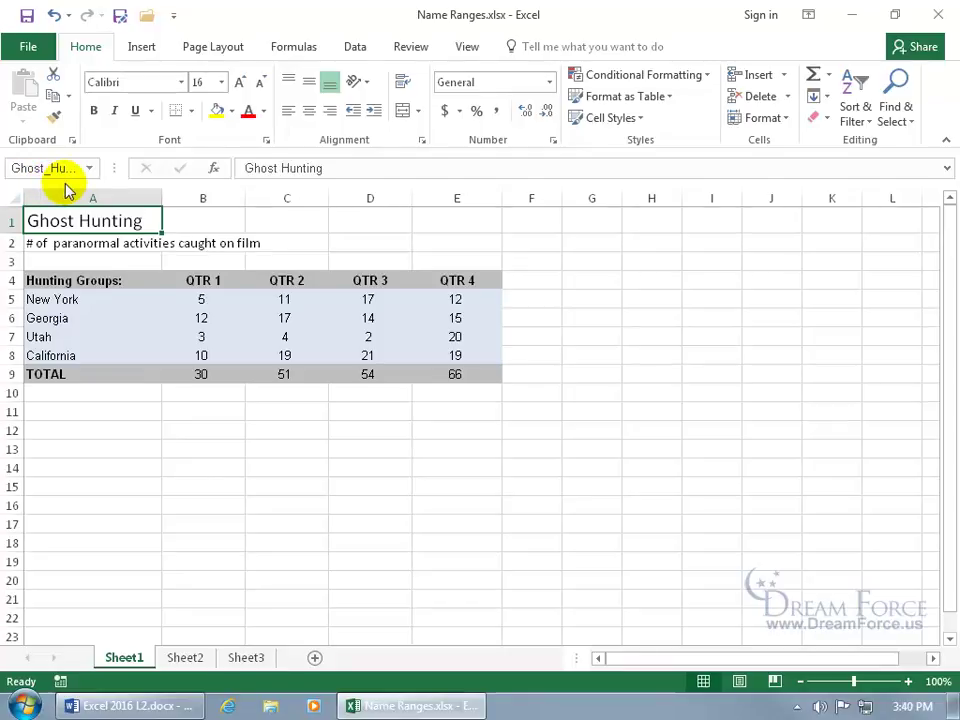
Go to distant empty cell I48 and return to the title cell through its defined name Ghost_Hunting
{"action": "left_click", "coordinate": [697, 619]}
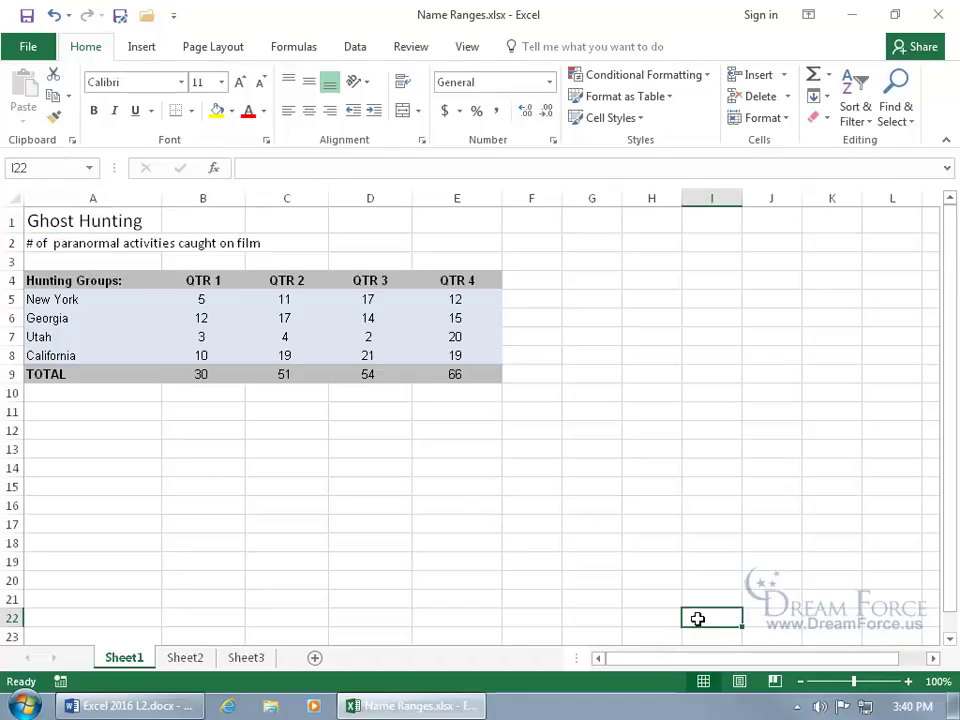
{"action": "scroll", "coordinate": [699, 604], "scroll_direction": "down", "scroll_amount": 9}
{"action": "left_click", "coordinate": [701, 597]}
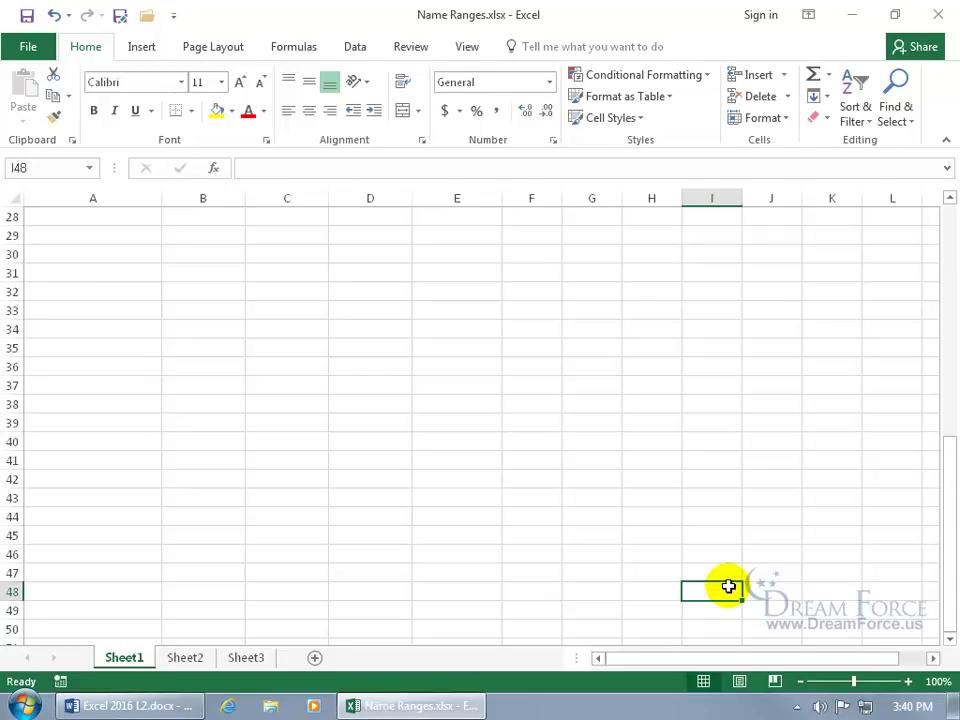
{"action": "left_click", "coordinate": [92, 168]}
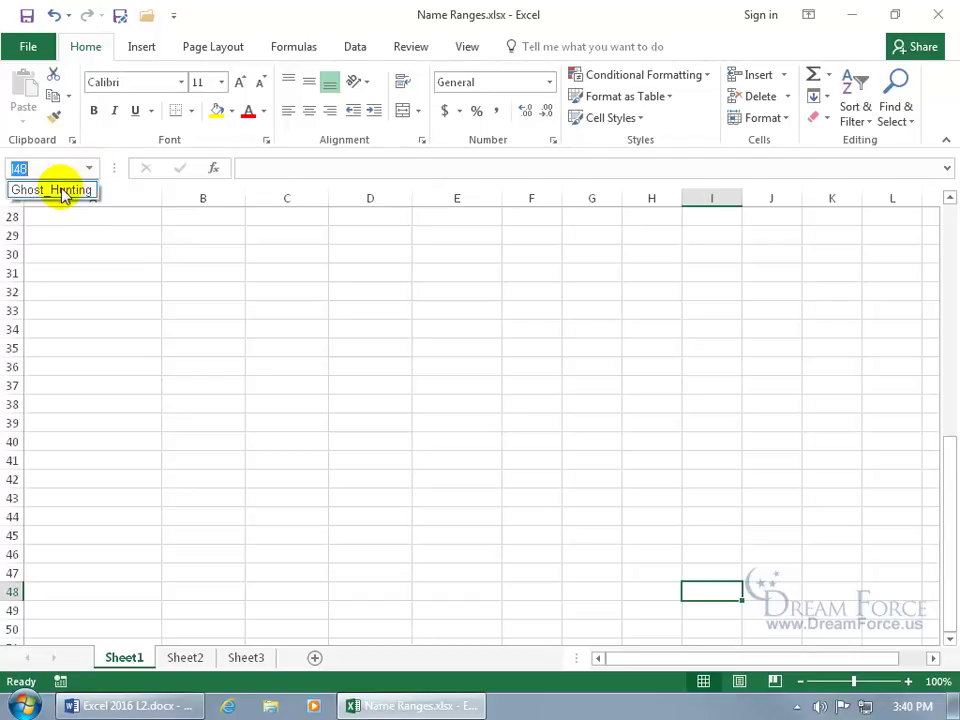
{"action": "left_click", "coordinate": [63, 193]}
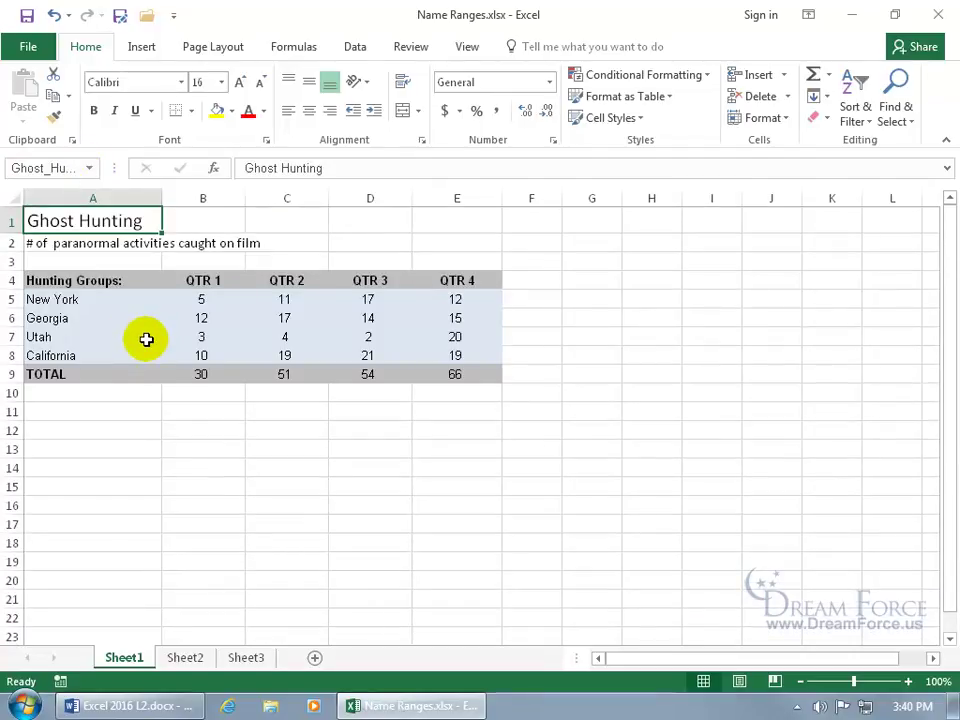
Select empty cell I16 and return to the title cell by entering its cell reference A1
{"action": "left_click", "coordinate": [695, 508]}
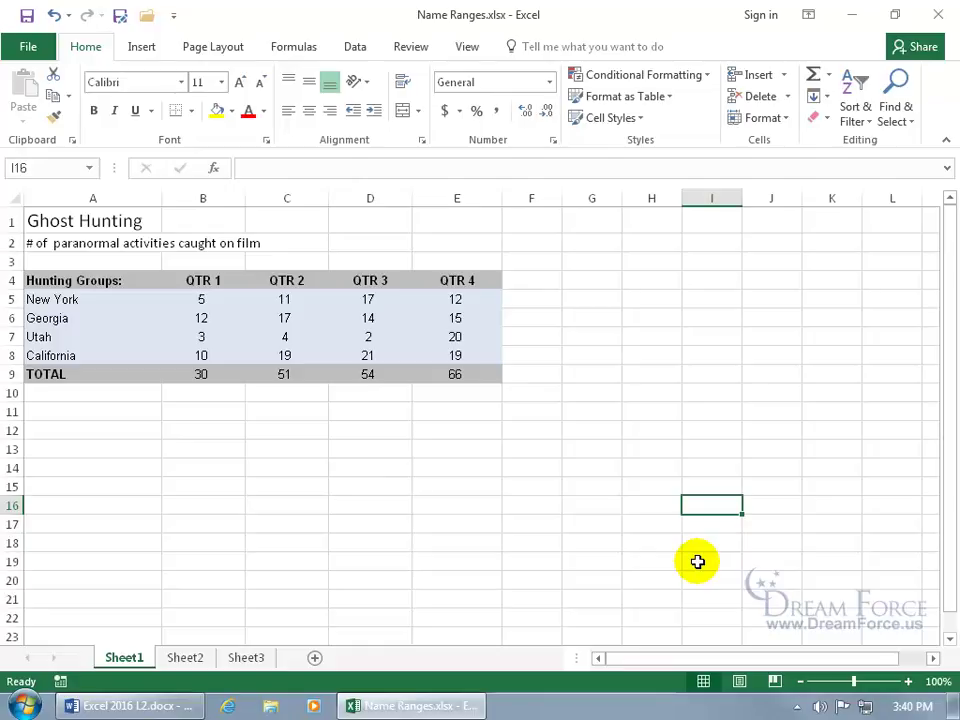
{"action": "left_click", "coordinate": [33, 168]}
{"action": "type", "text": "a1"}
{"action": "key", "text": "Return"}
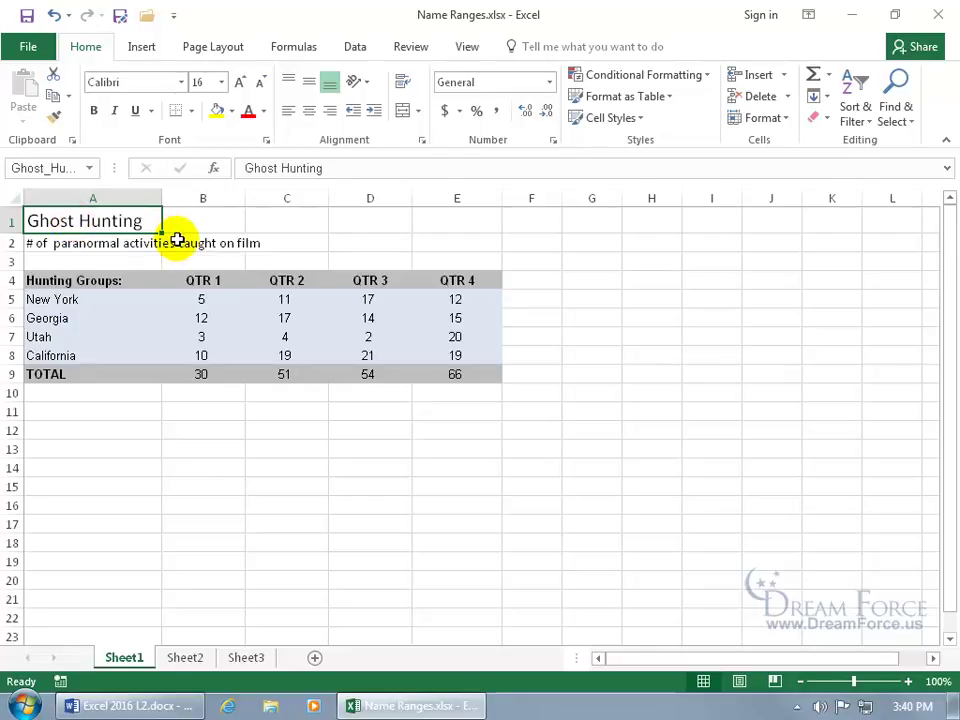
Select the QTR 1 figures in B5:B8, re-enter 5 in B5, and cycle the active cell through the selection
{"action": "left_click_drag", "start_coordinate": [212, 298], "coordinate": [212, 352]}
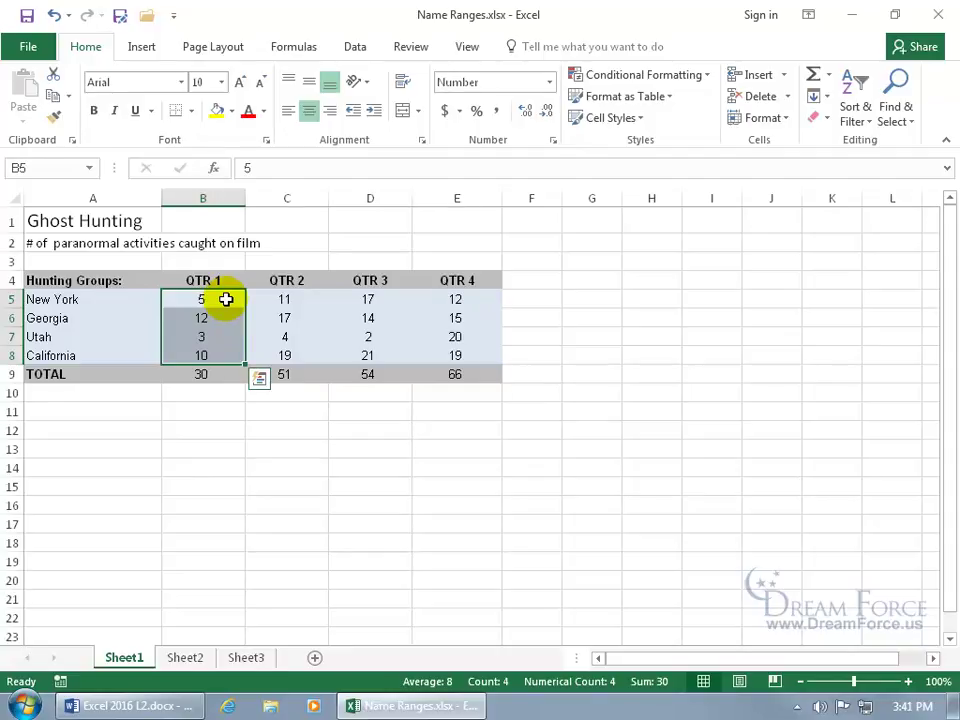
{"action": "type", "text": "5"}
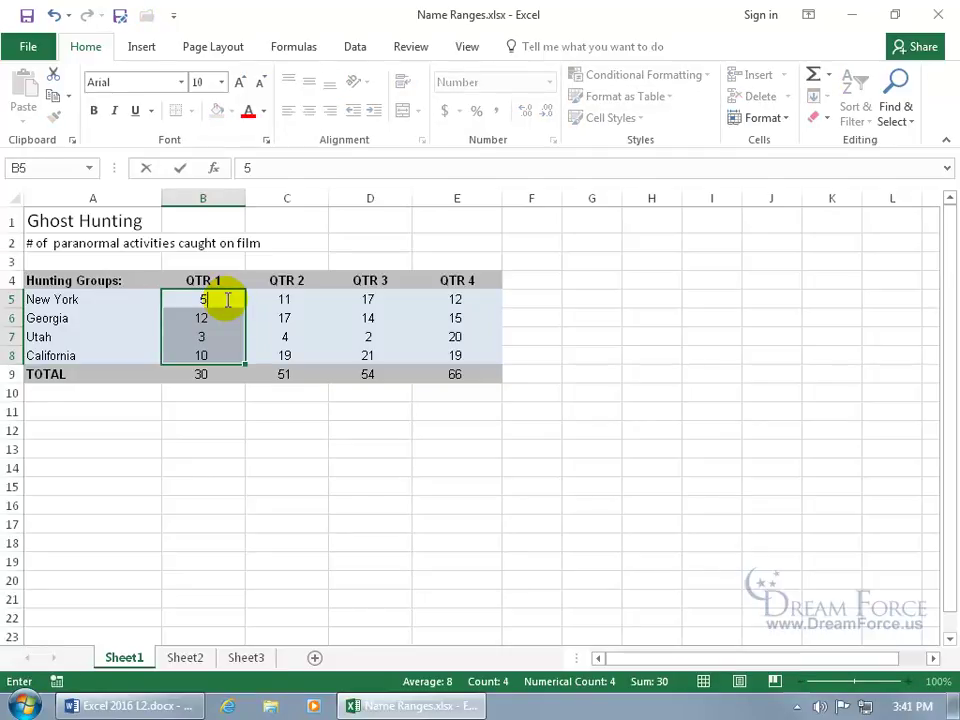
{"action": "key", "text": "Return"}
{"action": "key", "text": "Return"}
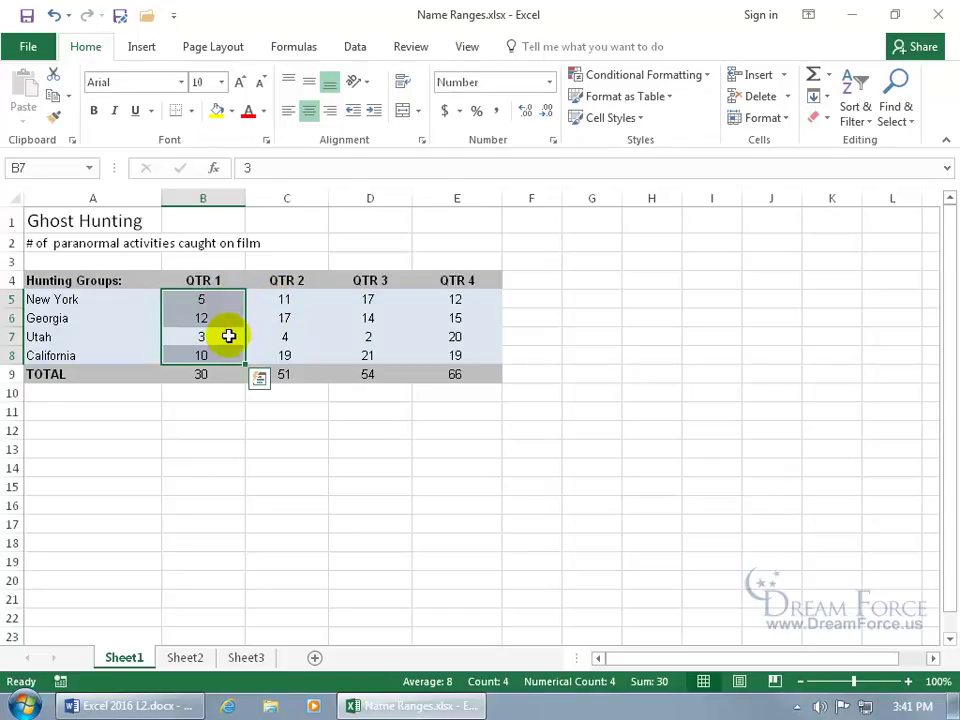
{"action": "key", "text": "Return"}
{"action": "key", "text": "Return"}
{"action": "key", "text": "Return"}
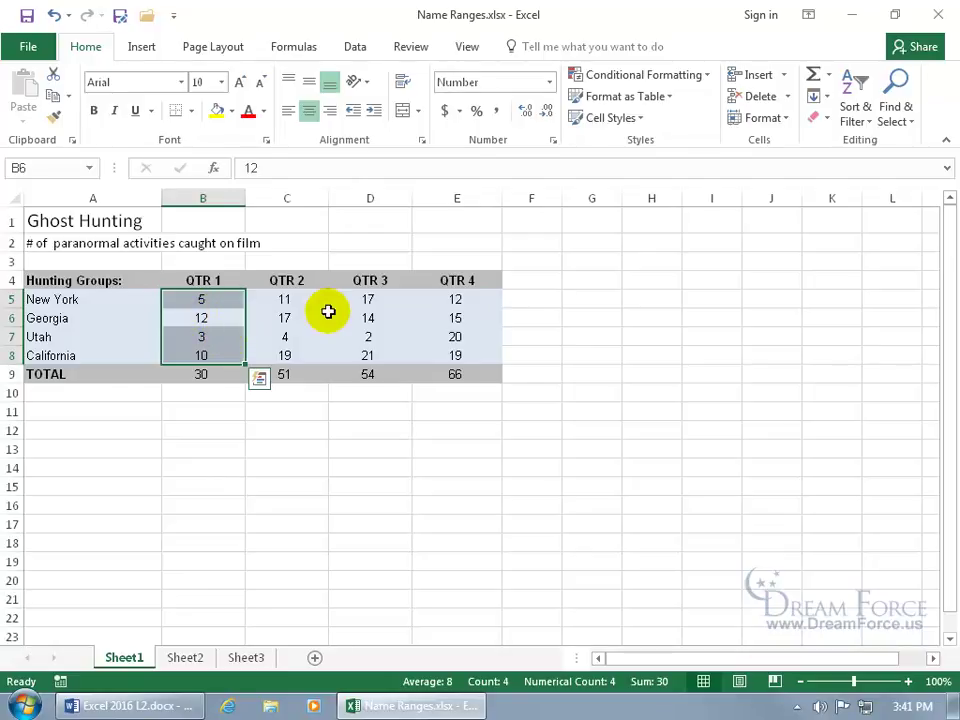
Select column B from B5 down to B102 and switch the active cell between the two ends of the selection
{"action": "left_click_drag", "start_coordinate": [225, 298], "coordinate": [207, 706]}
{"action": "left_click_drag", "start_coordinate": [215, 611], "coordinate": [215, 611]}
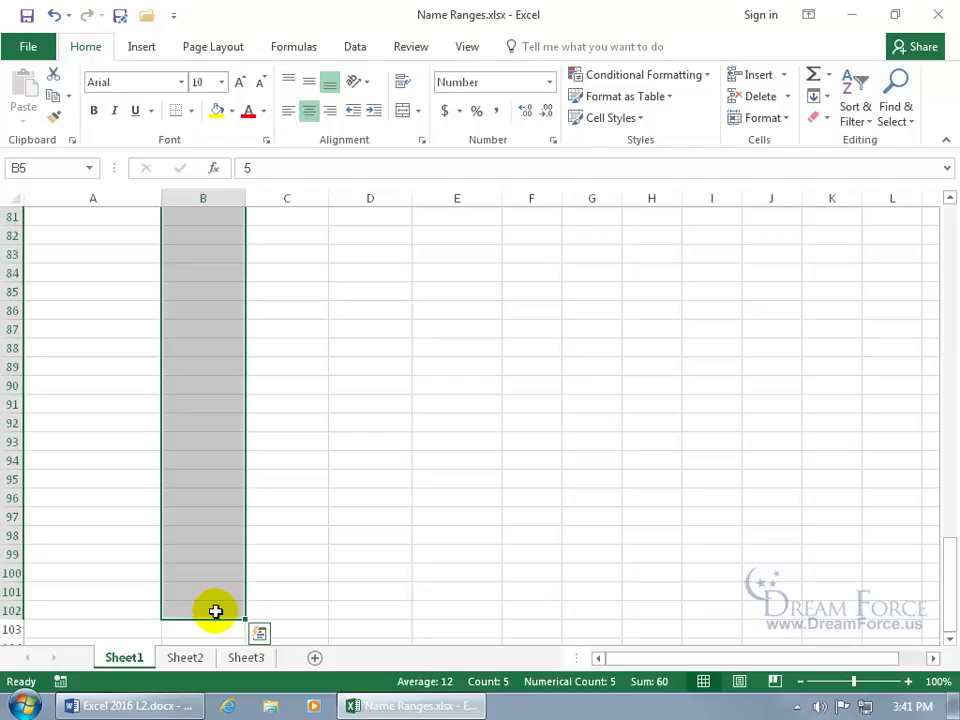
{"action": "key", "text": "ctrl+period"}
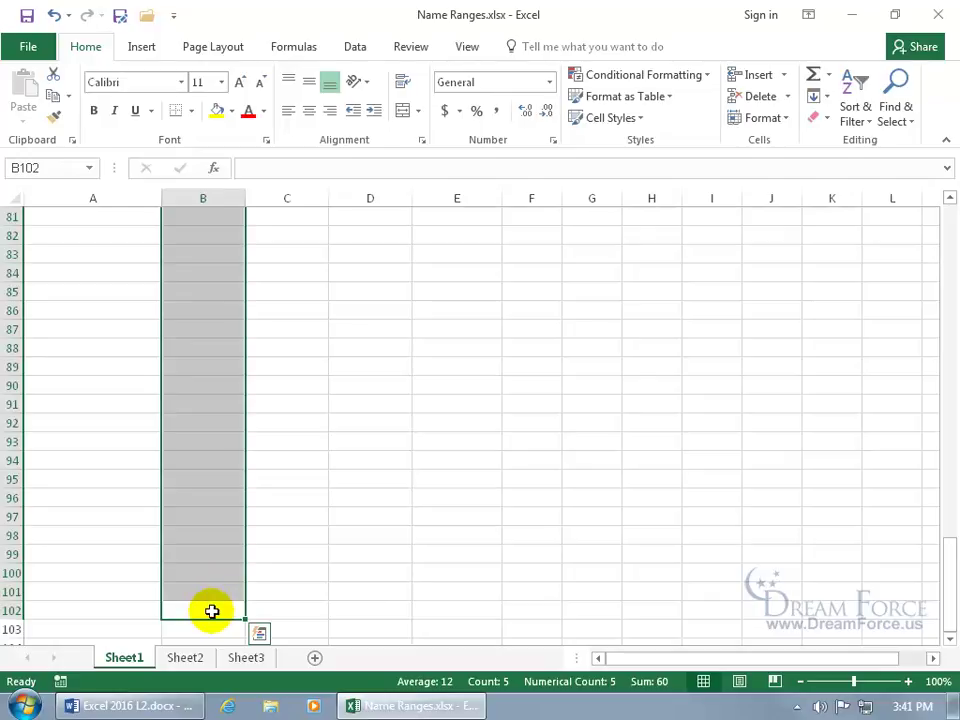
{"action": "key", "text": "ctrl+period"}
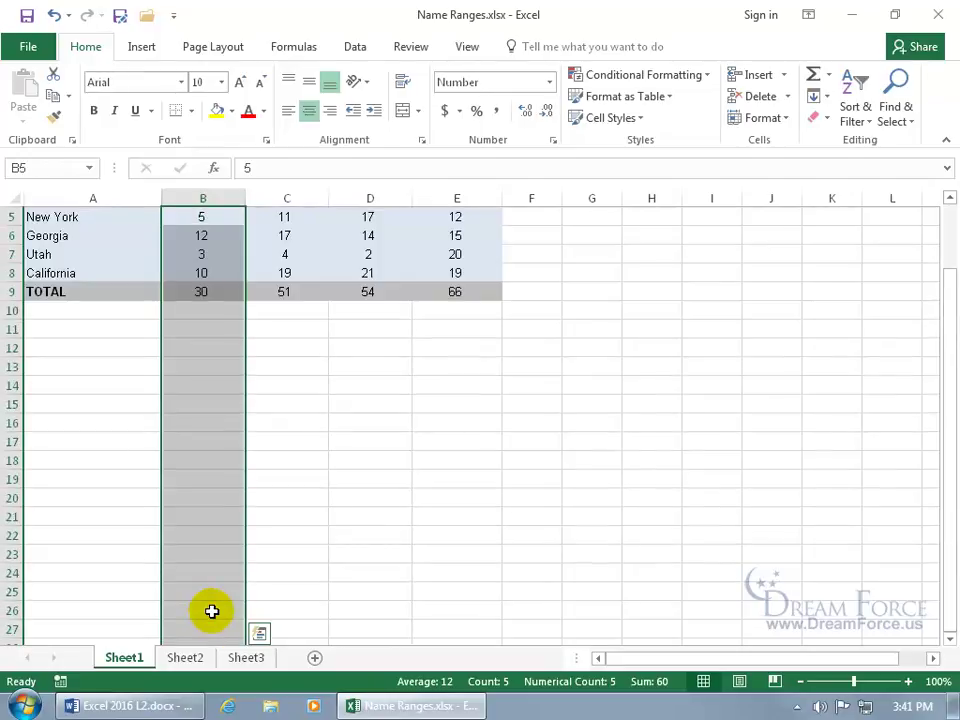
{"action": "scroll", "coordinate": [211, 611], "scroll_direction": "up", "scroll_amount": 2}
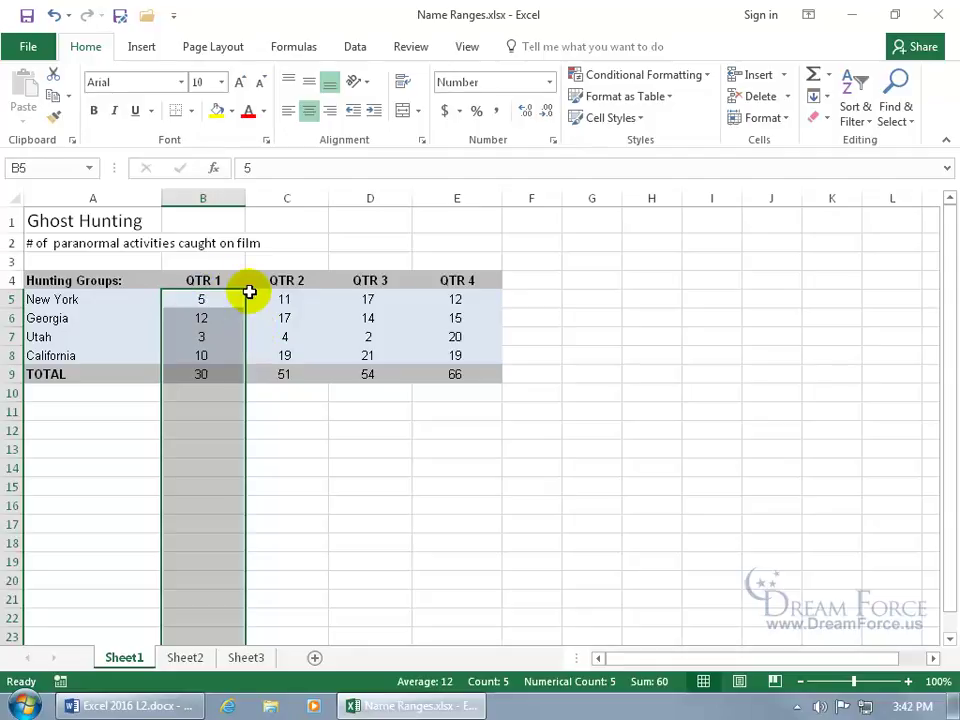
Select the quarterly figures in B5:E8 and move the active cell along row 5 and around the selection's corners
{"action": "left_click_drag", "start_coordinate": [204, 299], "coordinate": [444, 356]}
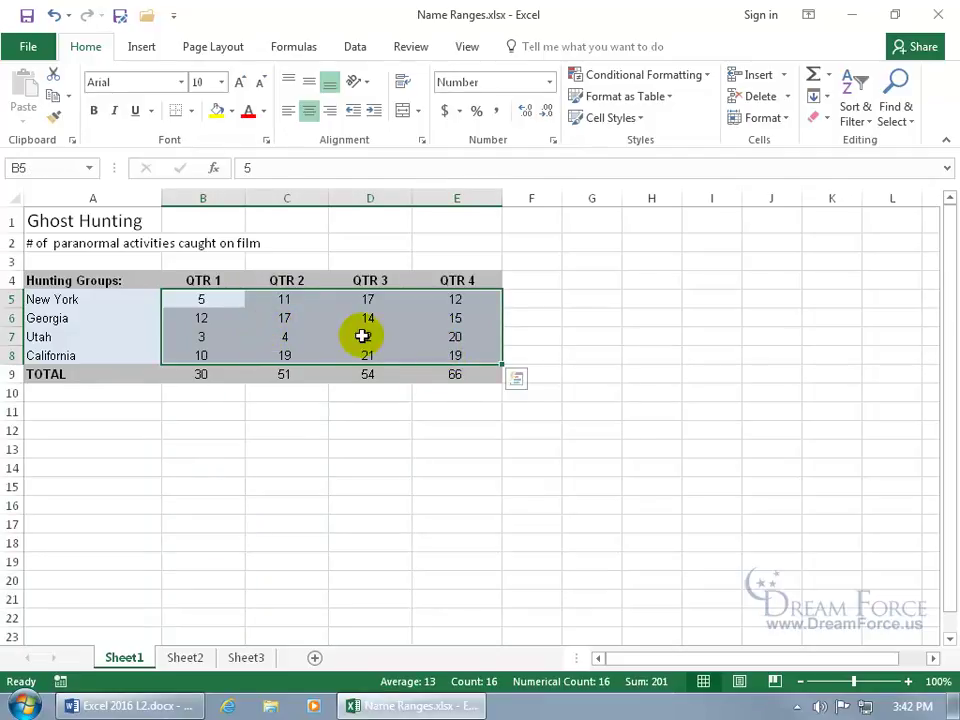
{"action": "key", "text": "Tab"}
{"action": "key", "text": "Tab"}
{"action": "key", "text": "Tab"}
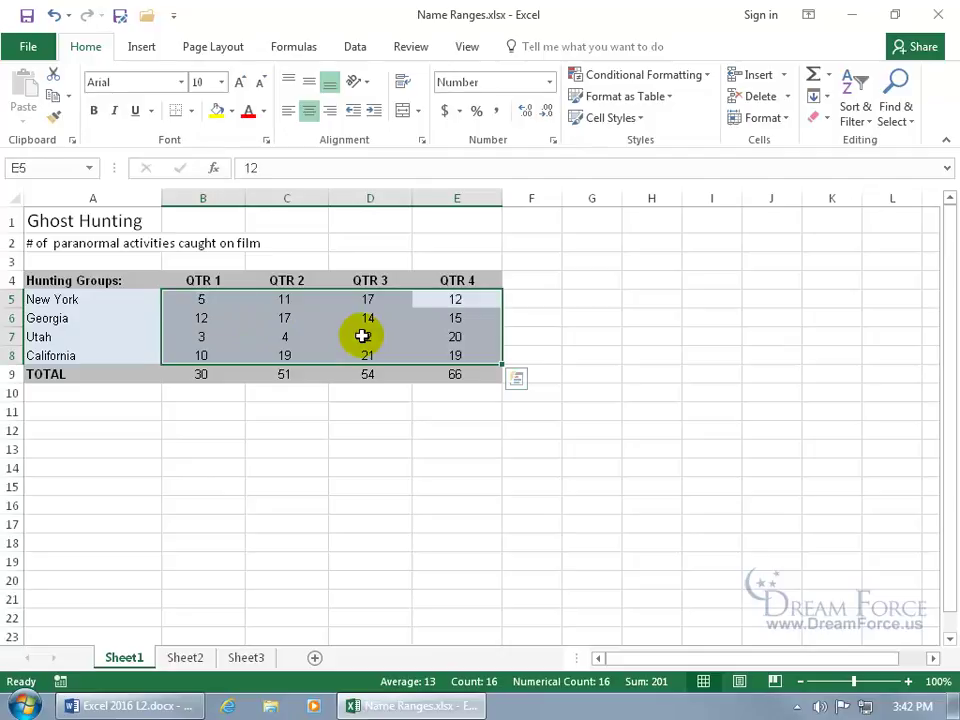
{"action": "key", "text": "ctrl+period"}
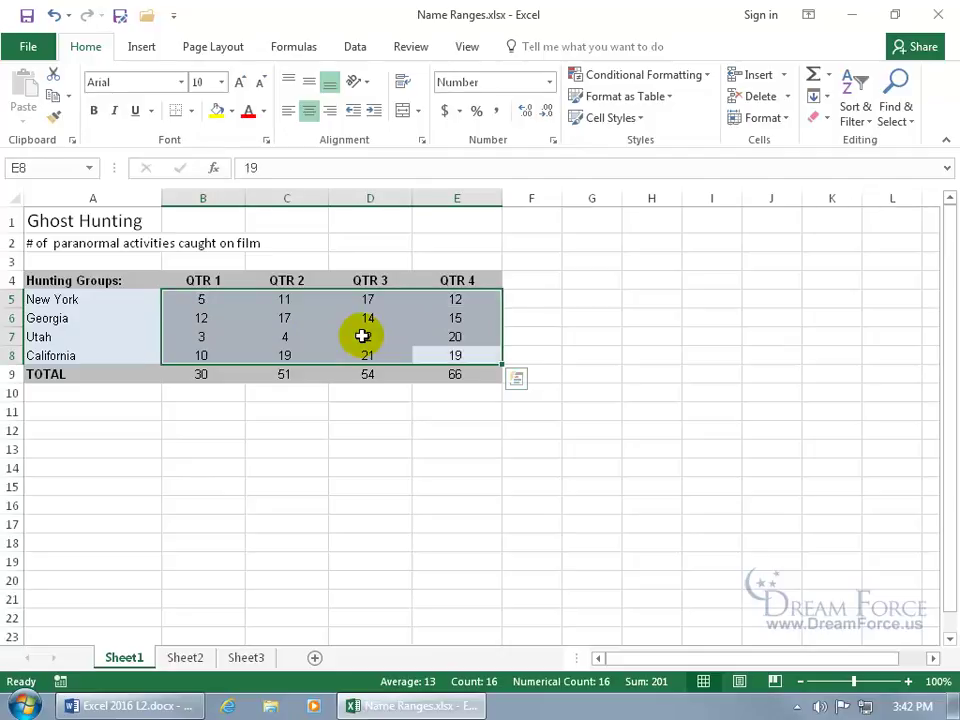
{"action": "key", "text": "ctrl+period"}
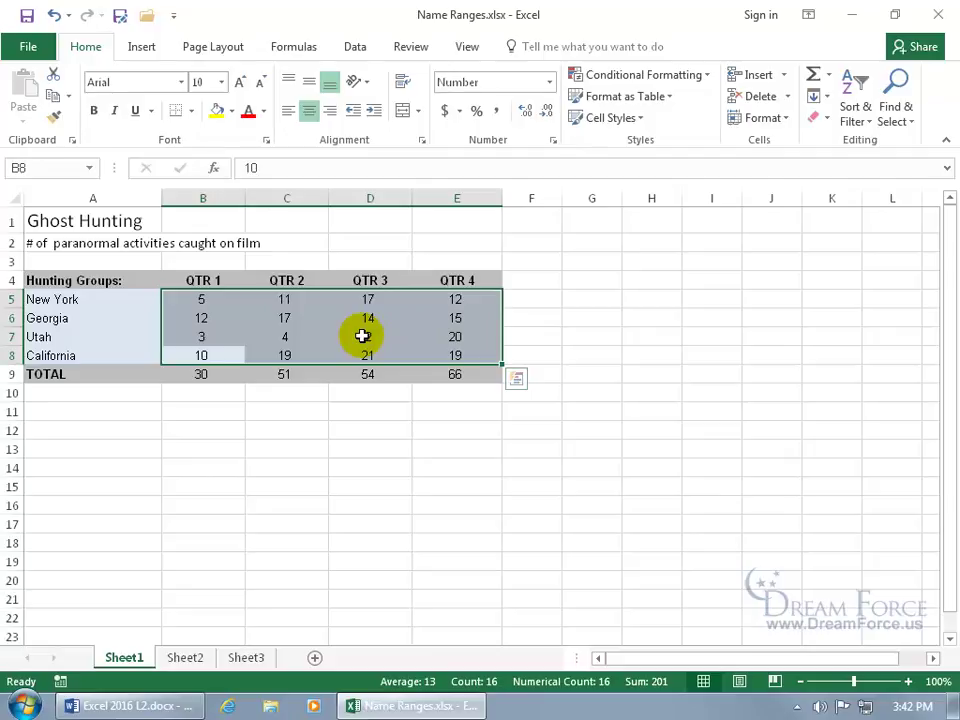
{"action": "key", "text": "ctrl+period"}
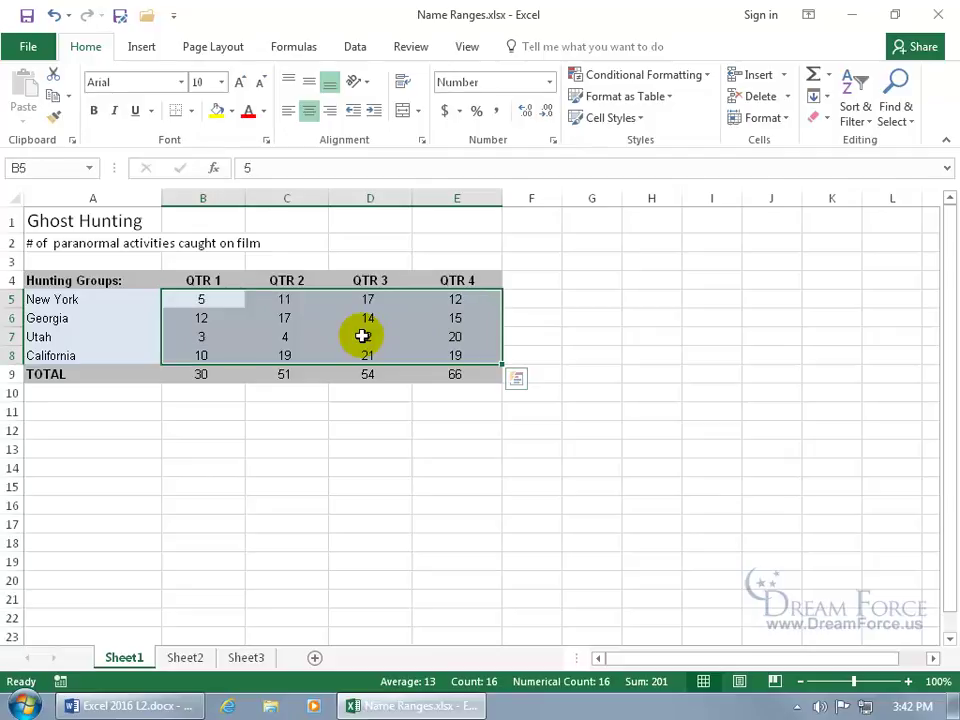
Name the QTR 1 figures in B5:B8 "Quarter1"
{"action": "left_click", "coordinate": [236, 336]}
{"action": "left_click_drag", "start_coordinate": [220, 295], "coordinate": [216, 355]}
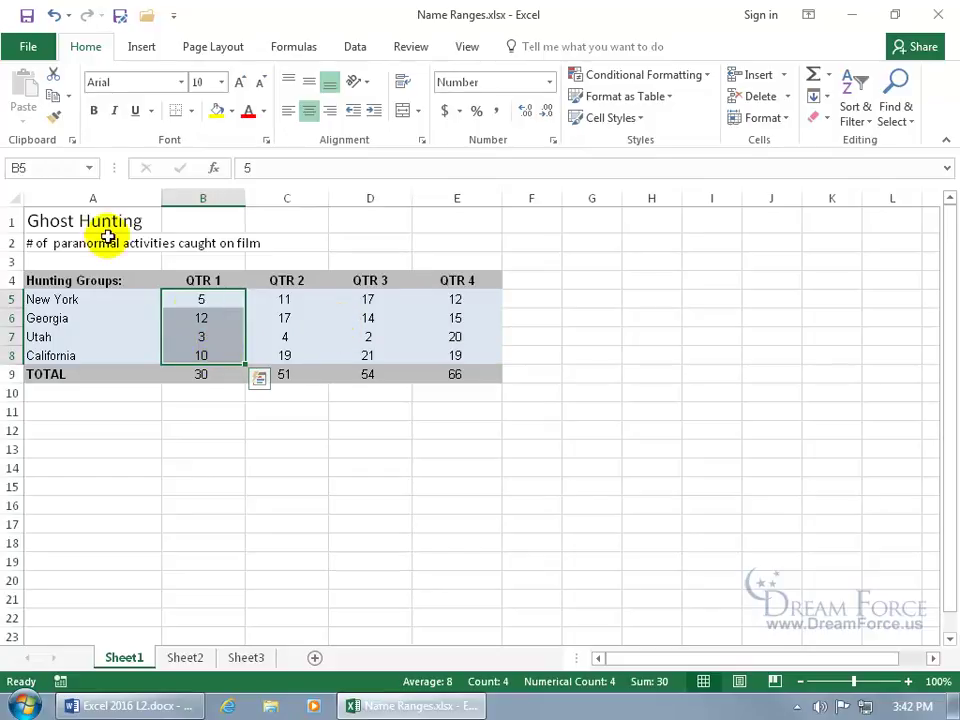
{"action": "left_click", "coordinate": [66, 167]}
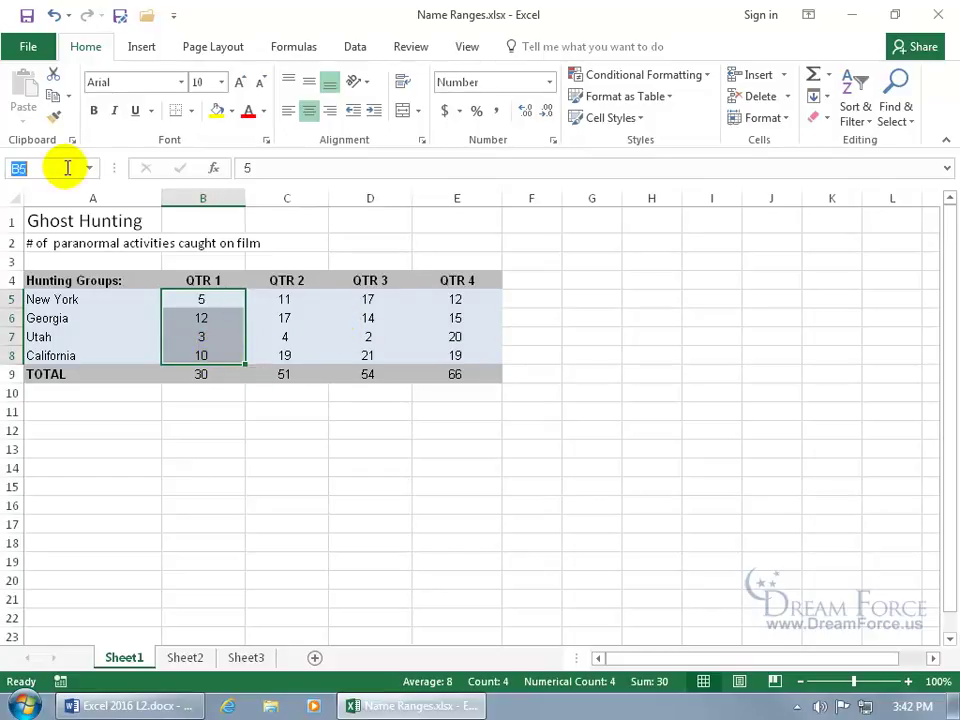
{"action": "type", "text": "Quarter1"}
{"action": "key", "text": "Return"}
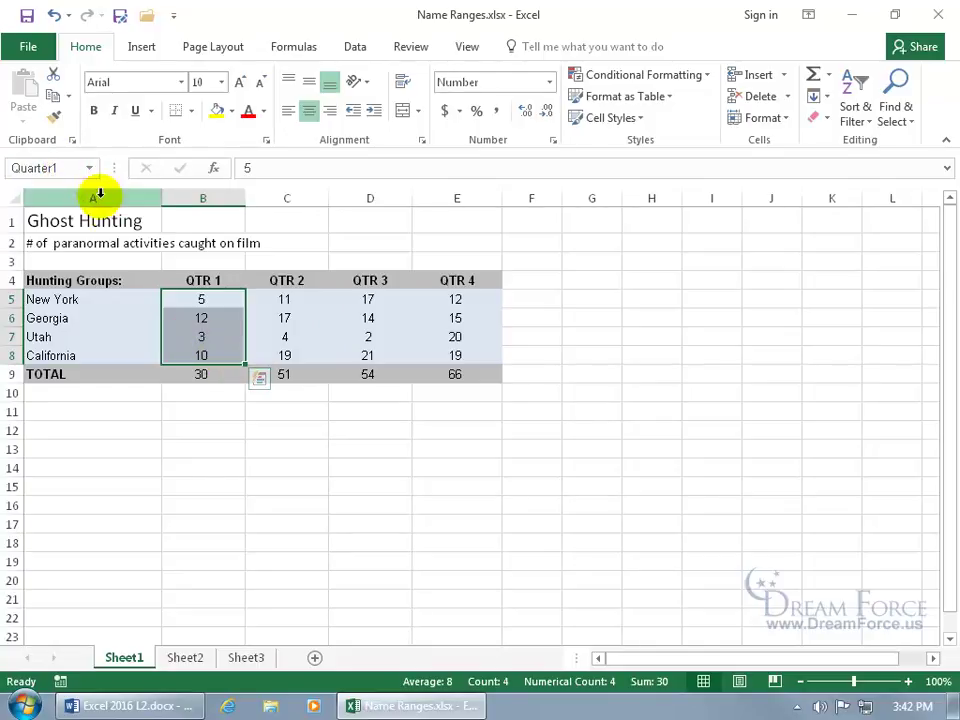
Jump to the defined names Ghost_Hunting and Quarter1 in turn to check what each one selects
{"action": "left_click", "coordinate": [88, 167]}
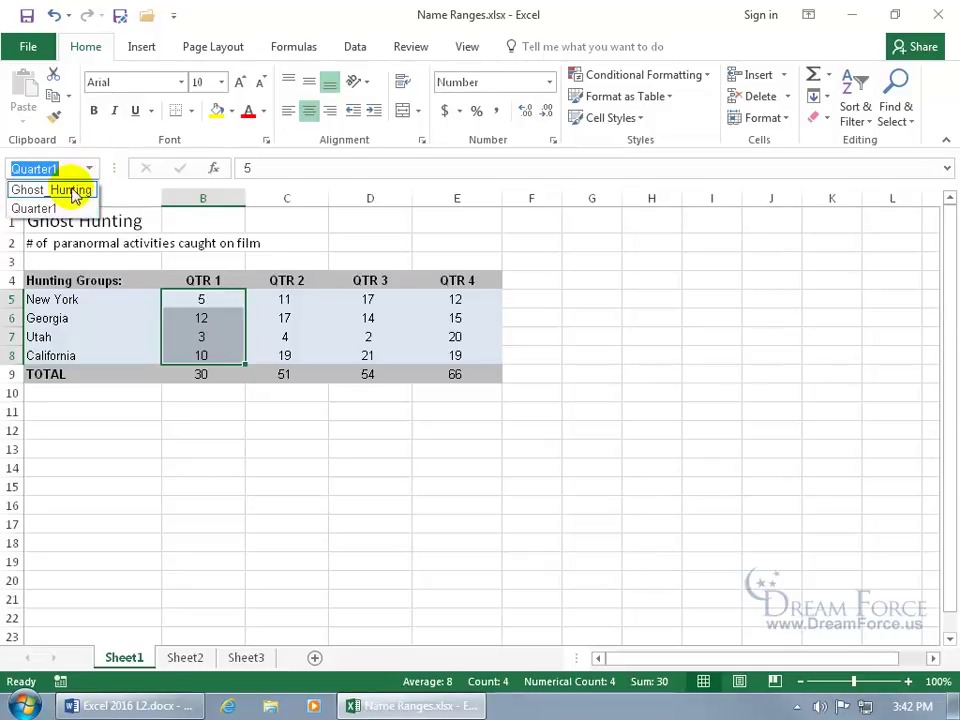
{"action": "left_click", "coordinate": [79, 189]}
{"action": "left_click", "coordinate": [90, 170]}
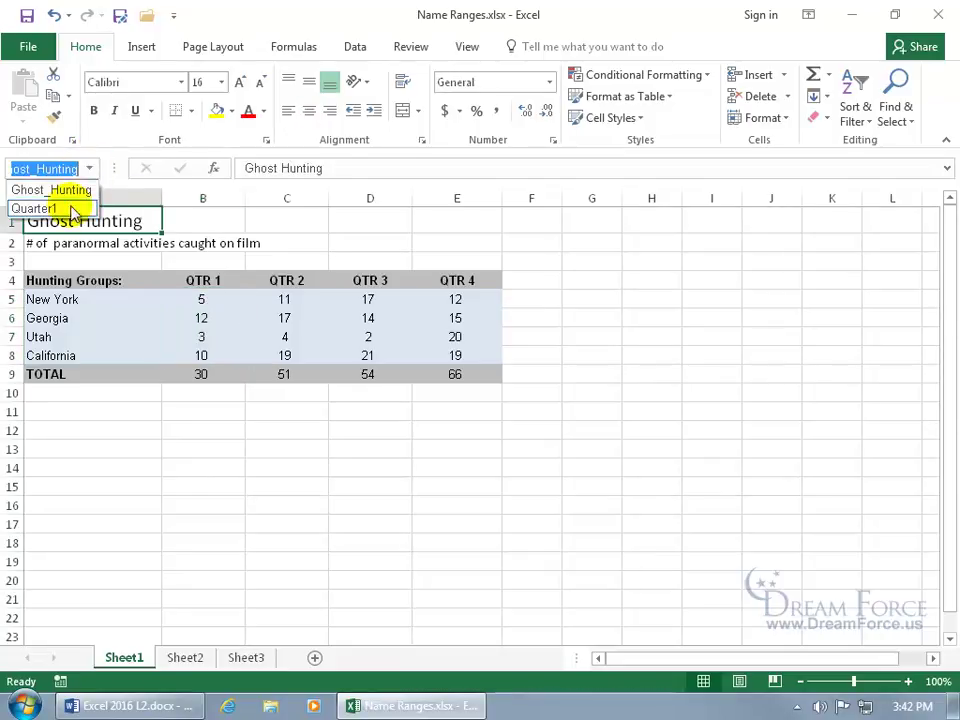
{"action": "left_click", "coordinate": [69, 206]}
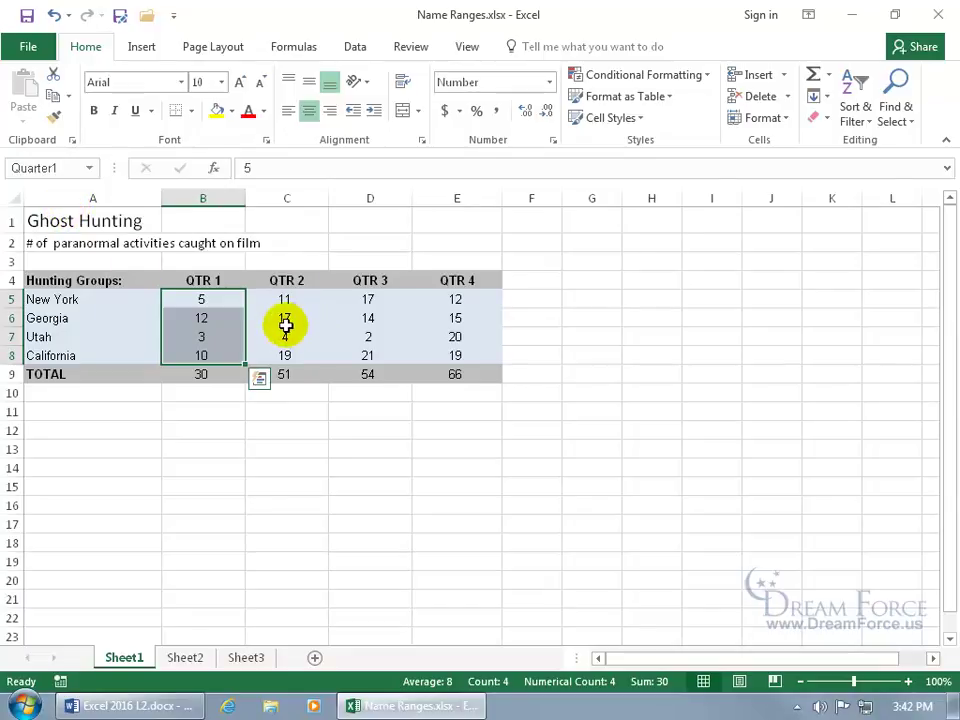
Start defining a new name for the QTR 2 figures in C5:C8, keeping the suggested name QTR_2
{"action": "left_click_drag", "start_coordinate": [285, 302], "coordinate": [286, 346]}
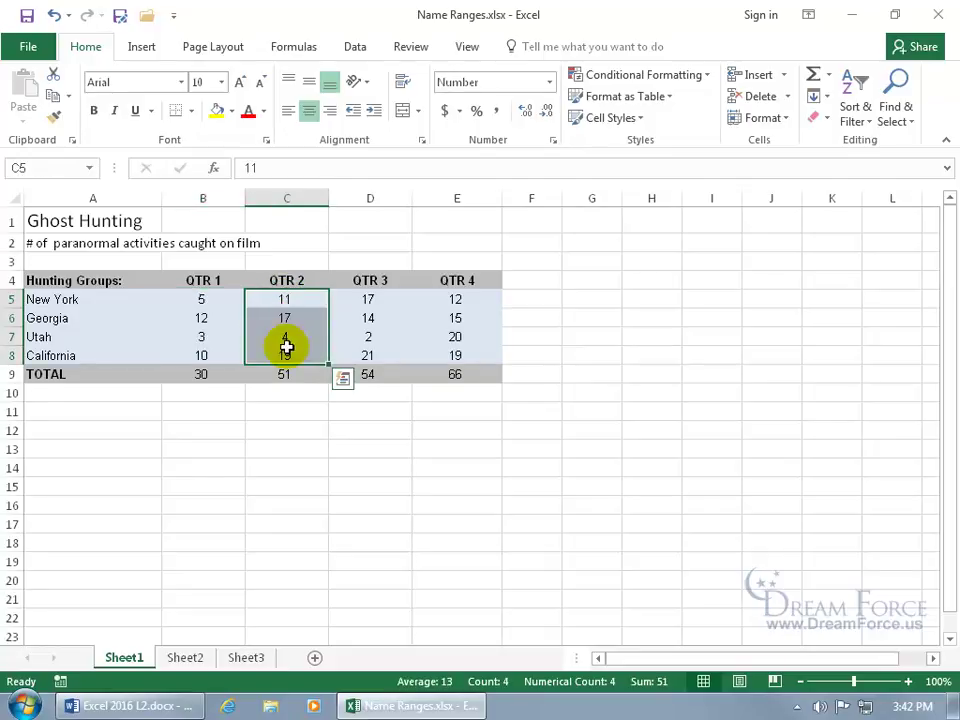
{"action": "left_click", "coordinate": [300, 50]}
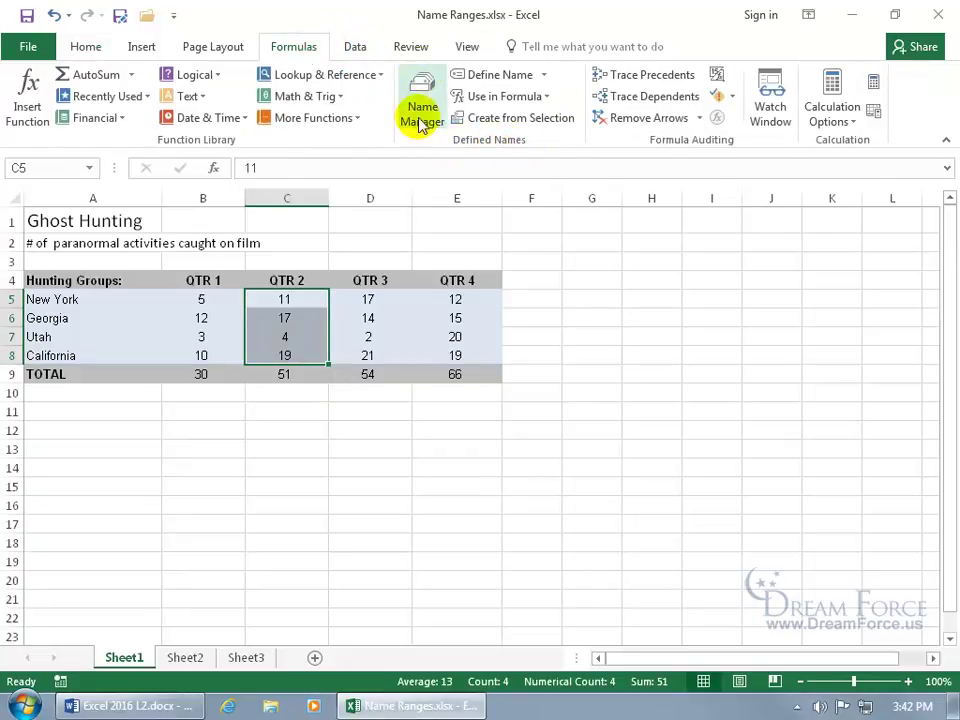
{"action": "left_click", "coordinate": [496, 75]}
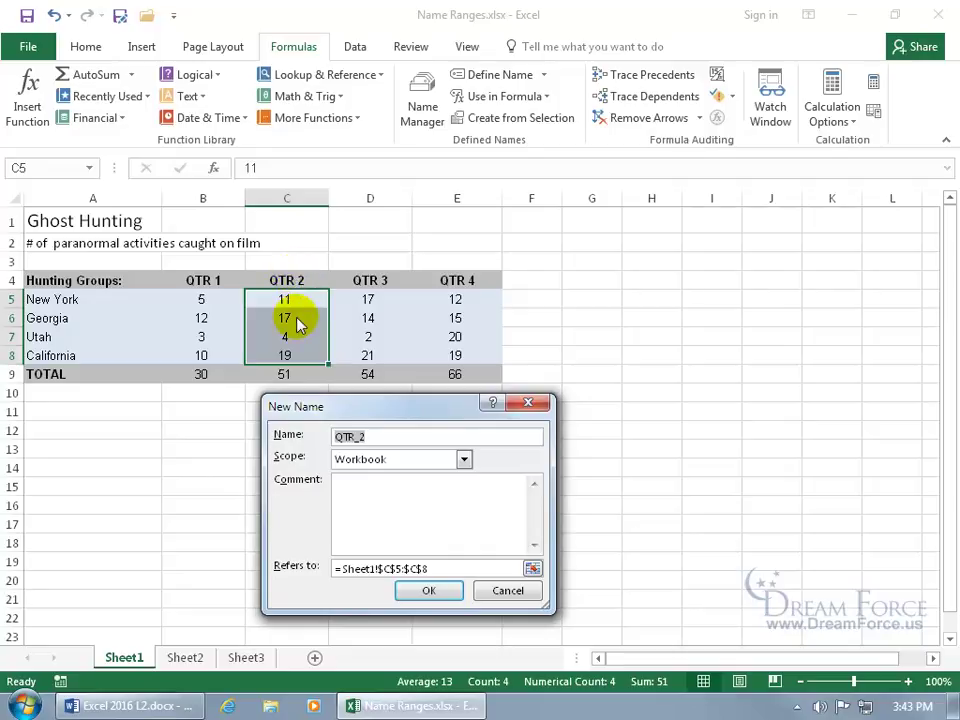
{"action": "left_click", "coordinate": [385, 439]}
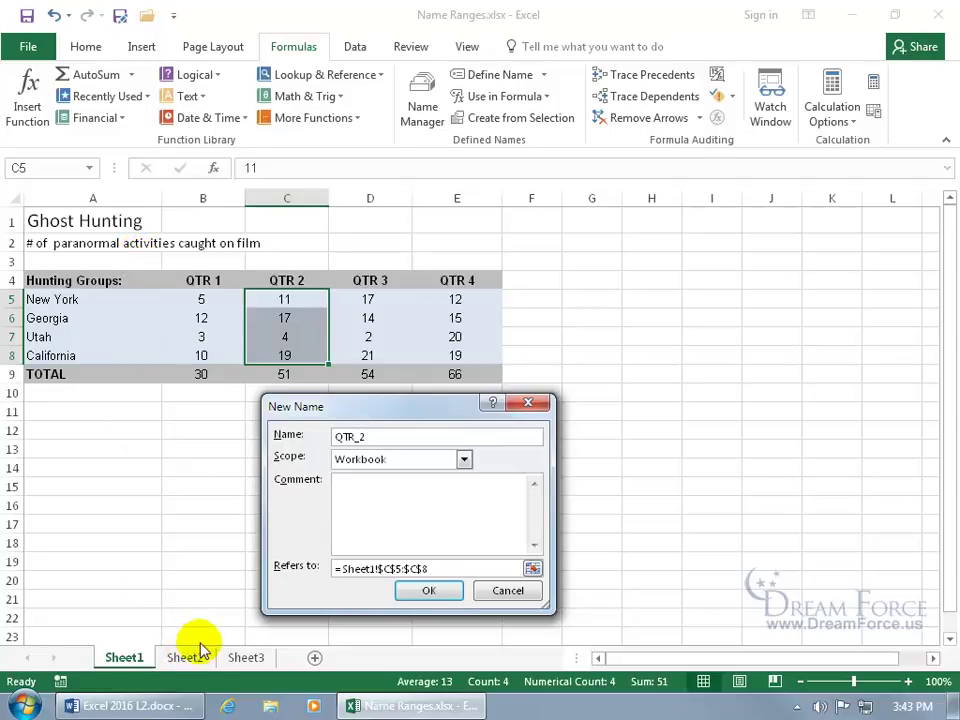
Try limiting the new name's scope to Sheet1 and set it back to Workbook
{"action": "left_click", "coordinate": [465, 459]}
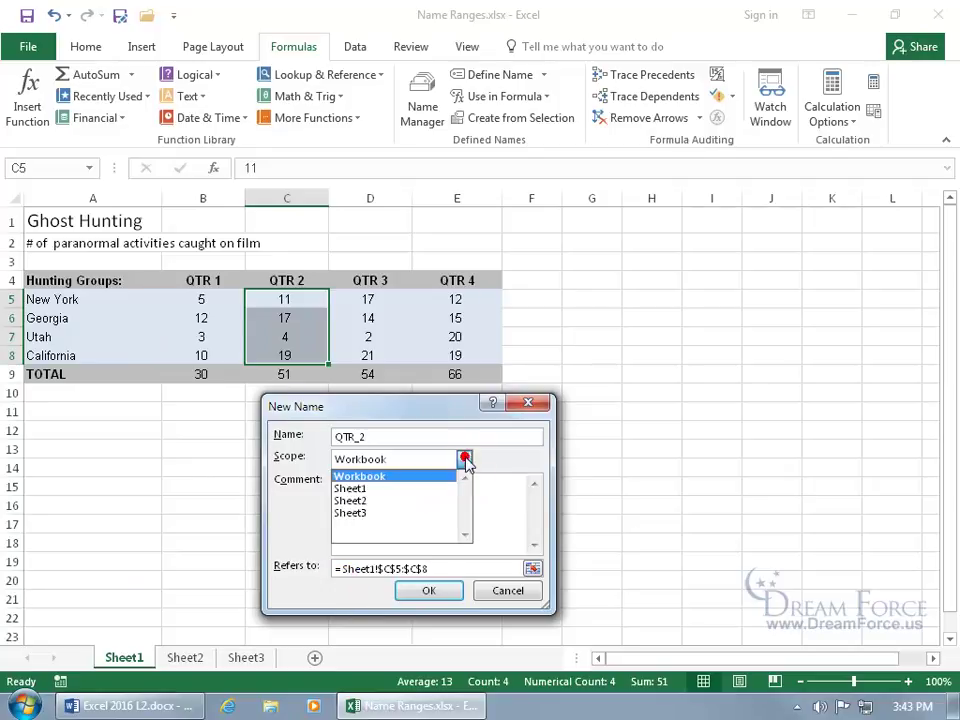
{"action": "left_click", "coordinate": [430, 488]}
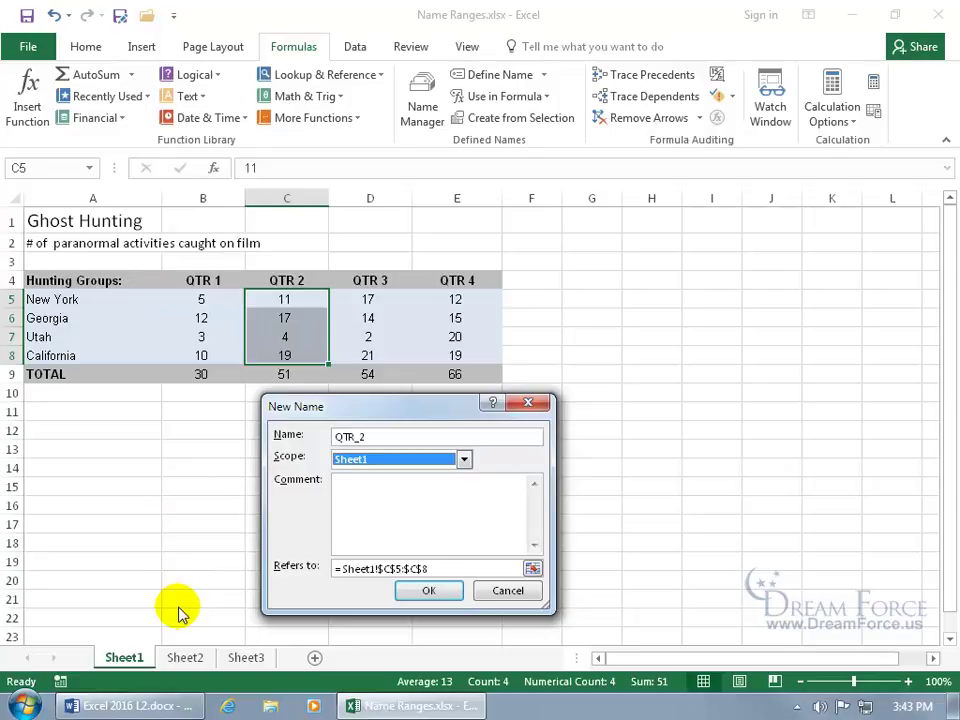
{"action": "left_click", "coordinate": [463, 459]}
{"action": "left_click", "coordinate": [428, 477]}
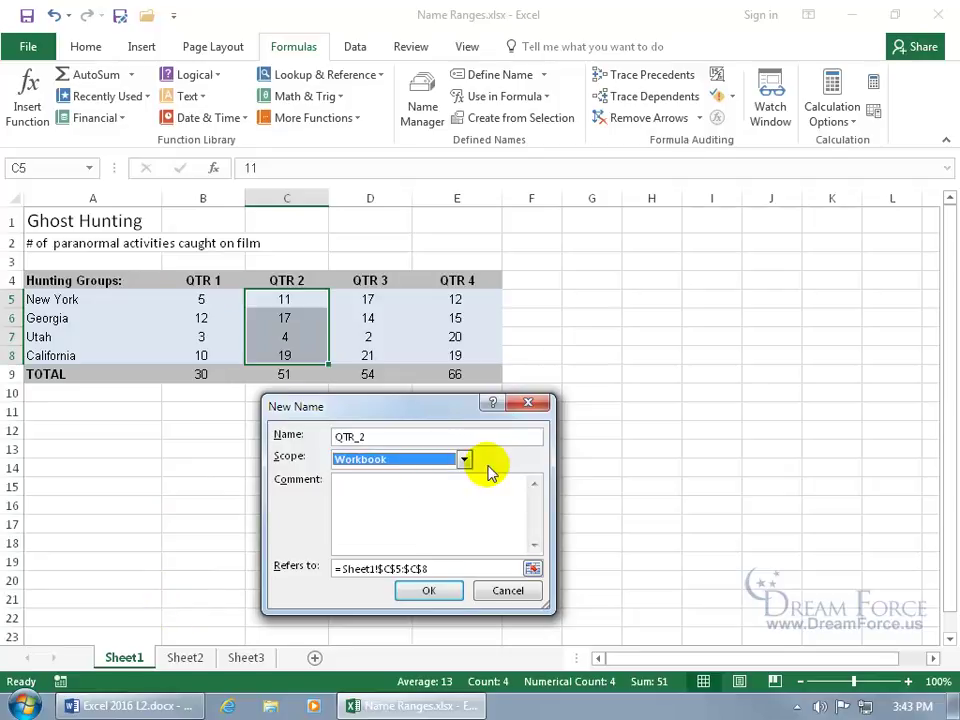
Add the comment "Hey! 2nd worst quarter for ghost hunting. What's the deal?" to the new name QTR_2
{"action": "left_click", "coordinate": [437, 482]}
{"action": "type", "text": "Hey!  2nd worst quarter for ghost hunting.  What's the deal?"}
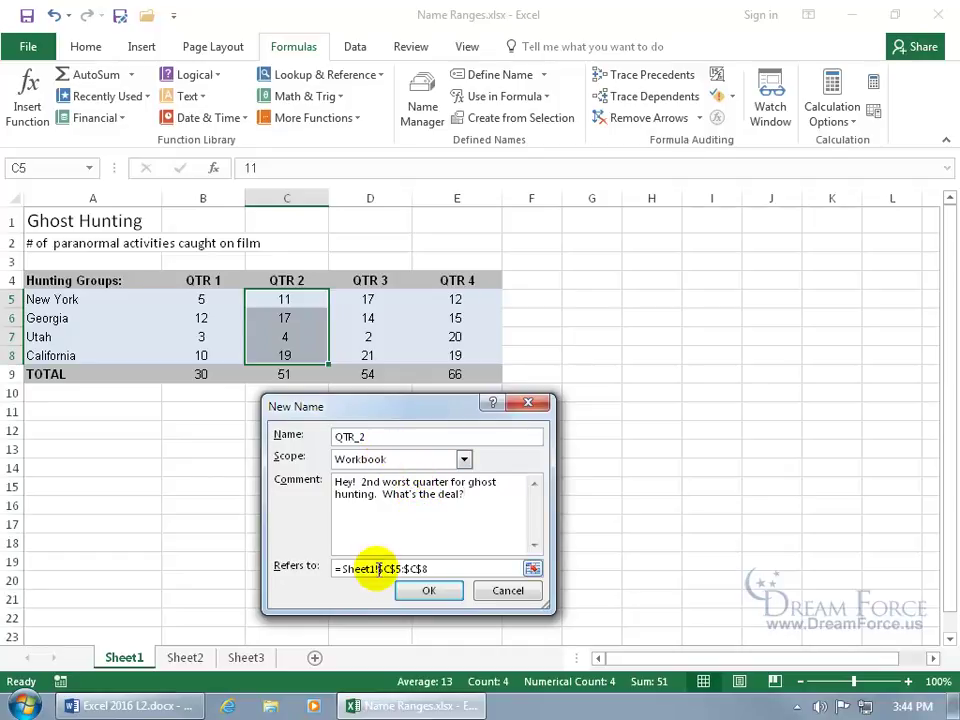
Keep the reference =Sheet1!$C$5:$C$8, finish defining the name QTR_2, and check the list of defined names
{"action": "left_click", "coordinate": [532, 568]}
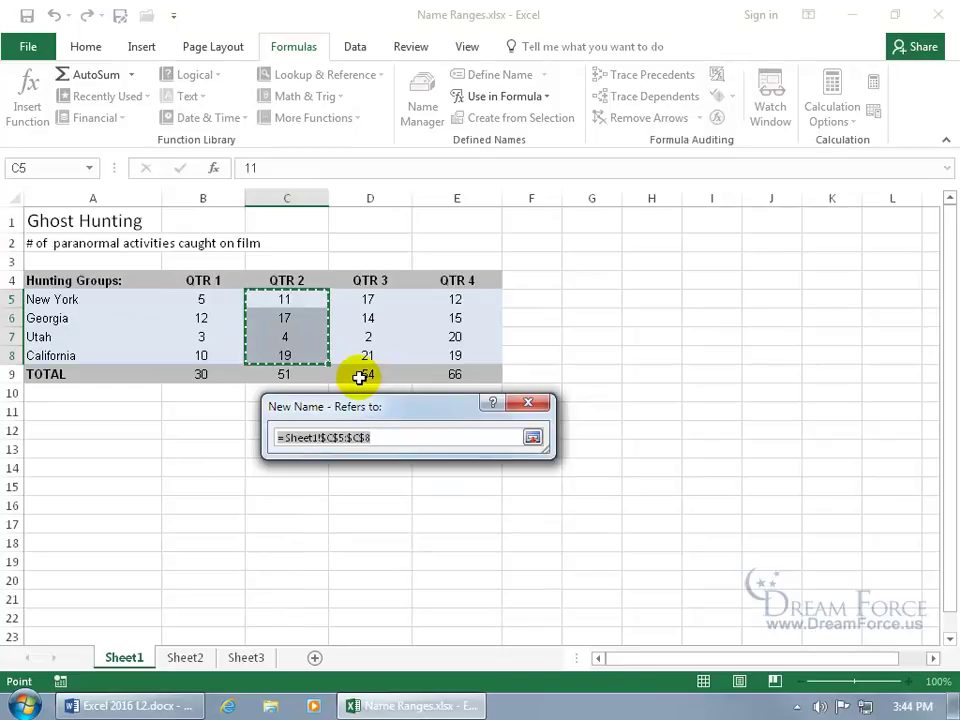
{"action": "key", "text": "Return"}
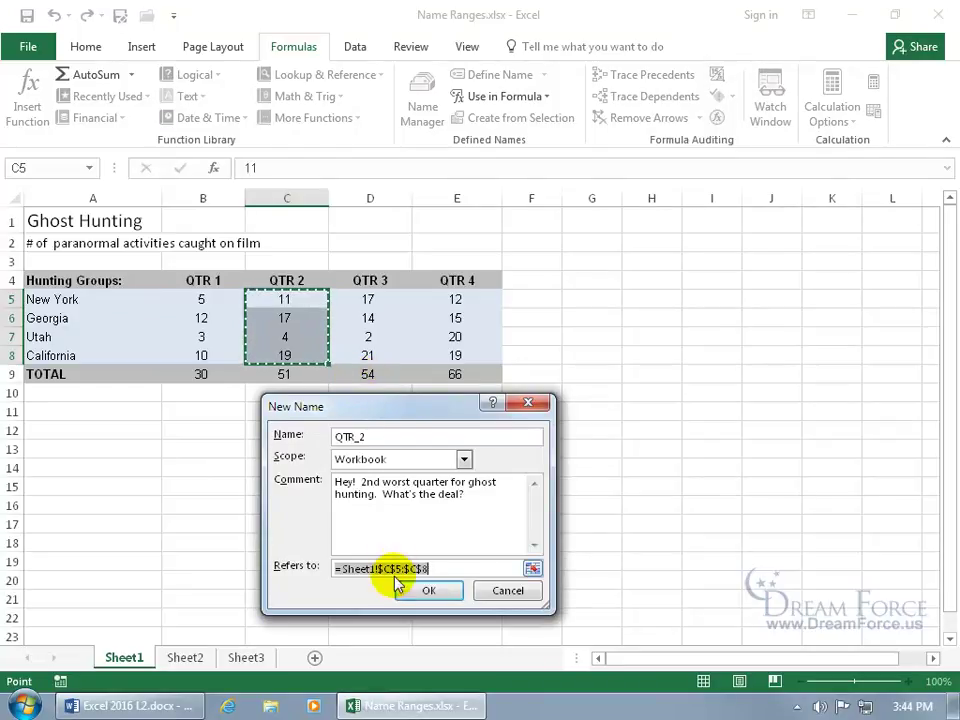
{"action": "left_click", "coordinate": [422, 590]}
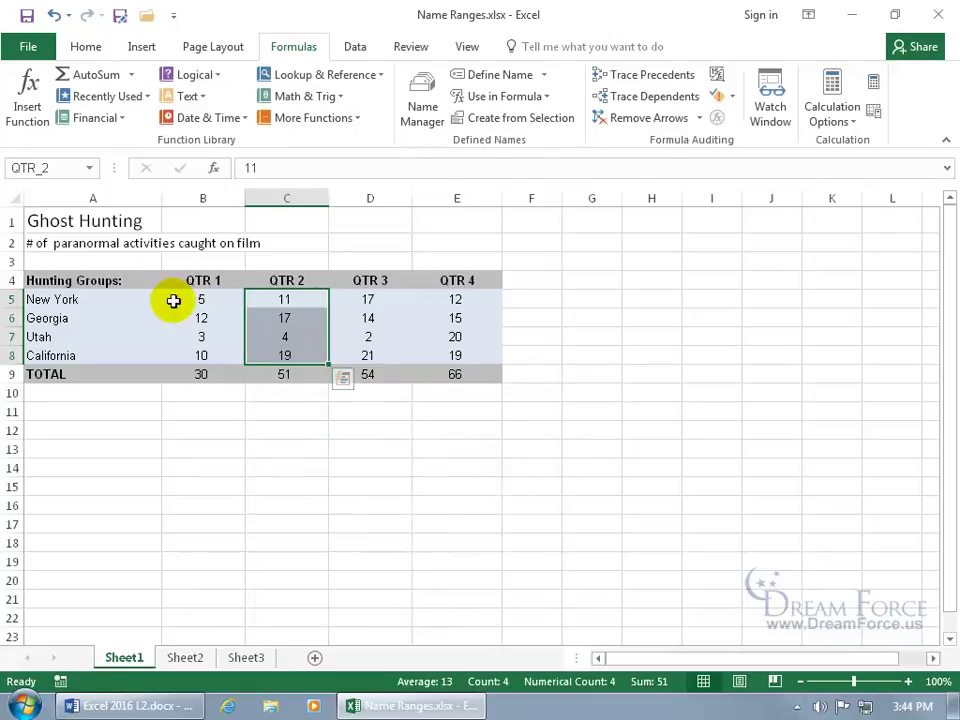
{"action": "left_click", "coordinate": [89, 168]}
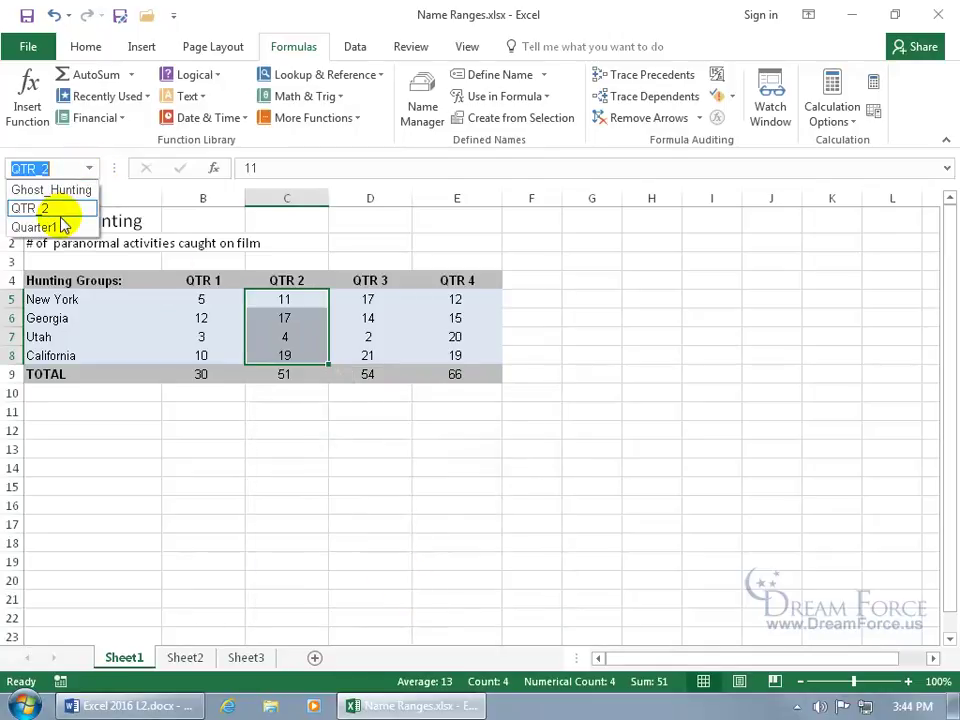
{"action": "left_click", "coordinate": [364, 300]}
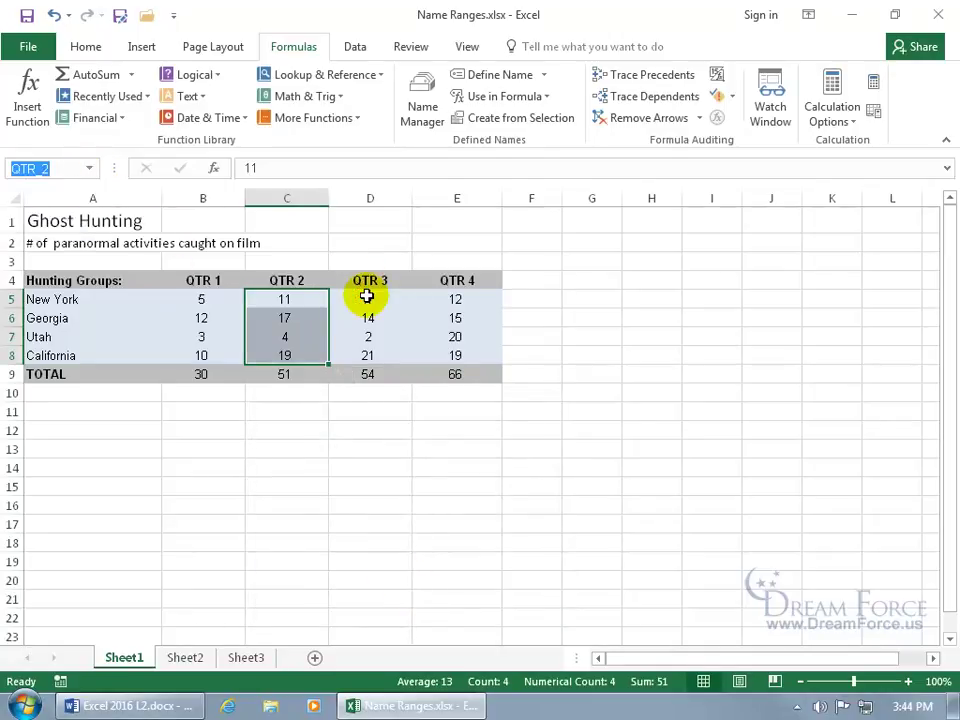
Create a name from the top-row label of D4:D8 for the QTR 3 figures, and select D5:D8 to check it
{"action": "left_click", "coordinate": [367, 296]}
{"action": "left_click_drag", "start_coordinate": [367, 296], "coordinate": [367, 351]}
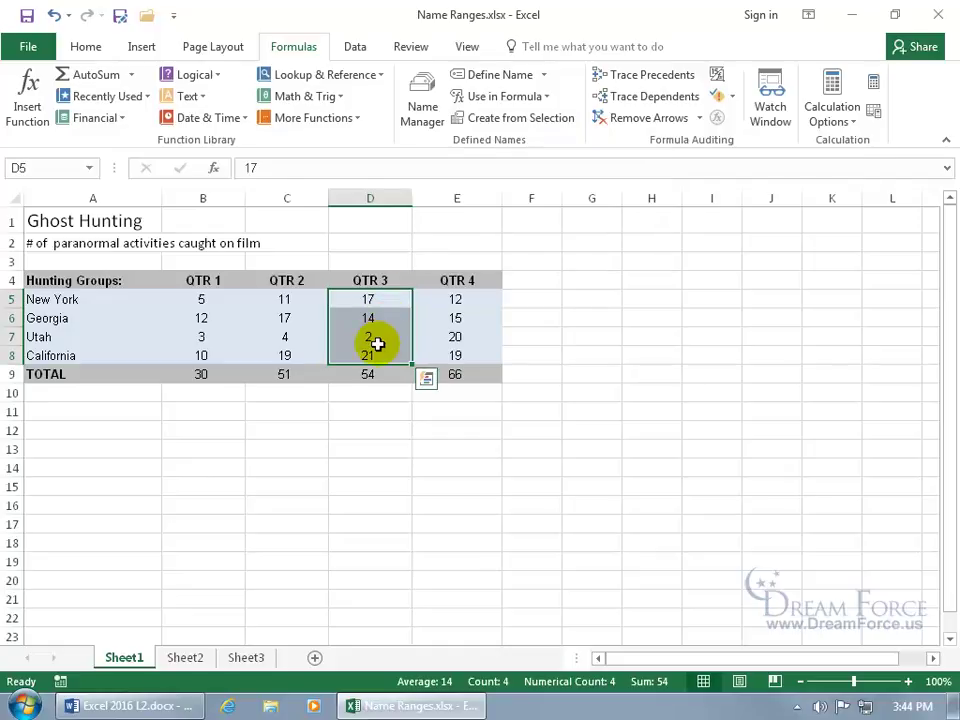
{"action": "left_click_drag", "start_coordinate": [386, 280], "coordinate": [381, 354]}
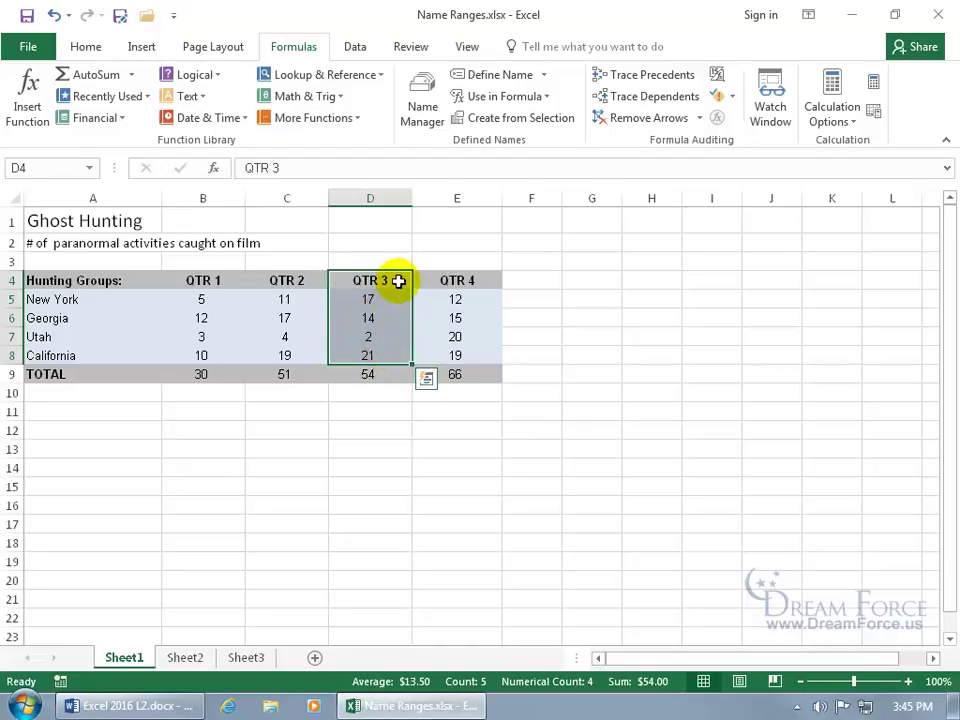
{"action": "left_click", "coordinate": [537, 127]}
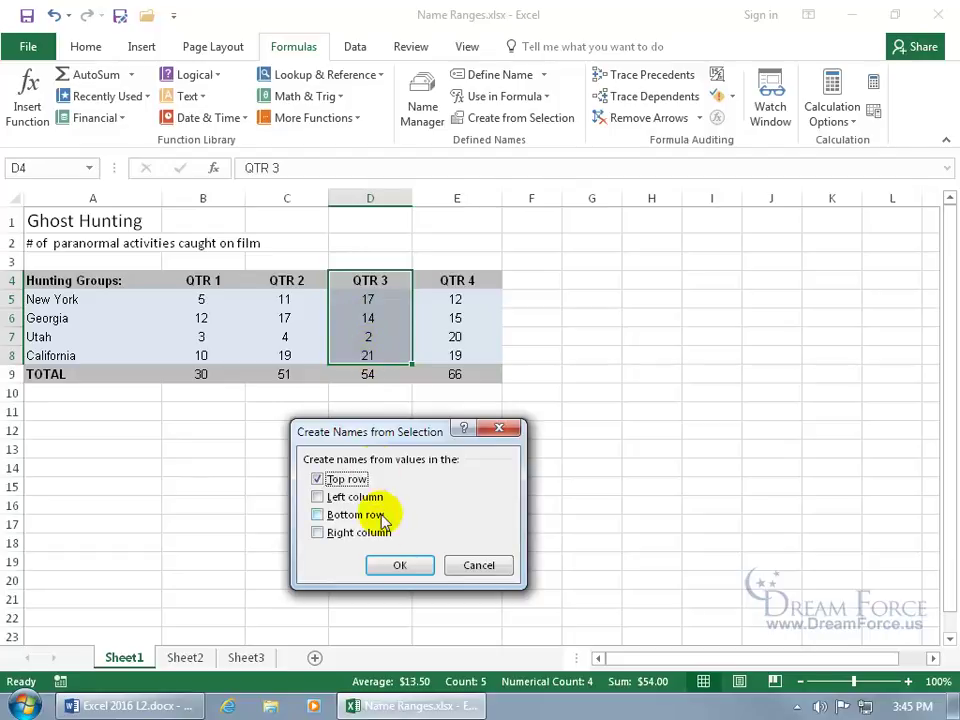
{"action": "left_click", "coordinate": [397, 567]}
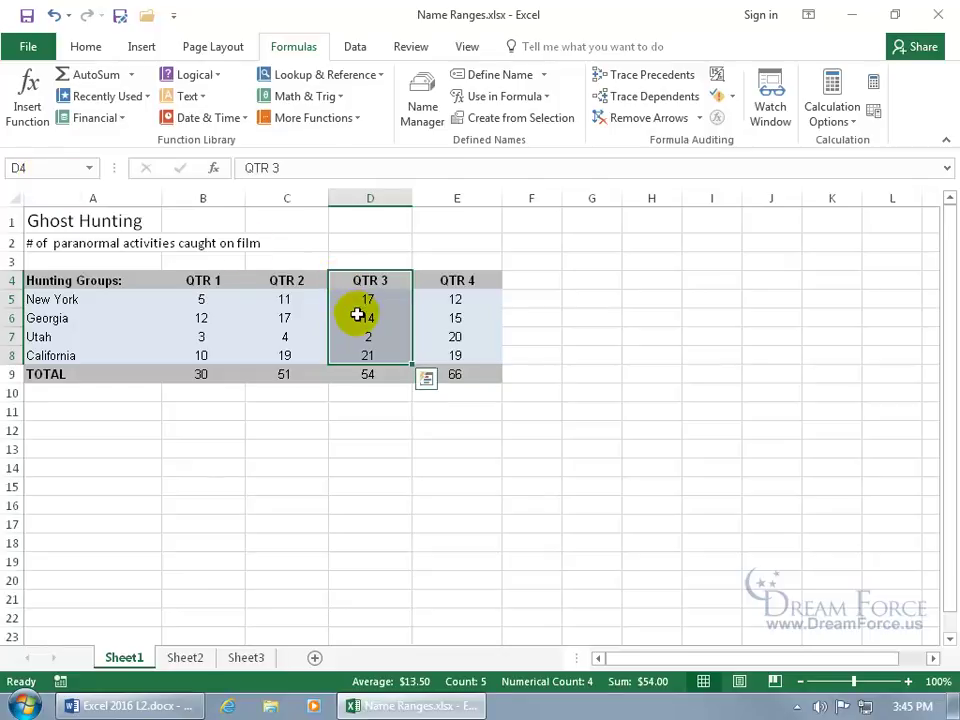
{"action": "left_click_drag", "start_coordinate": [364, 298], "coordinate": [365, 350]}
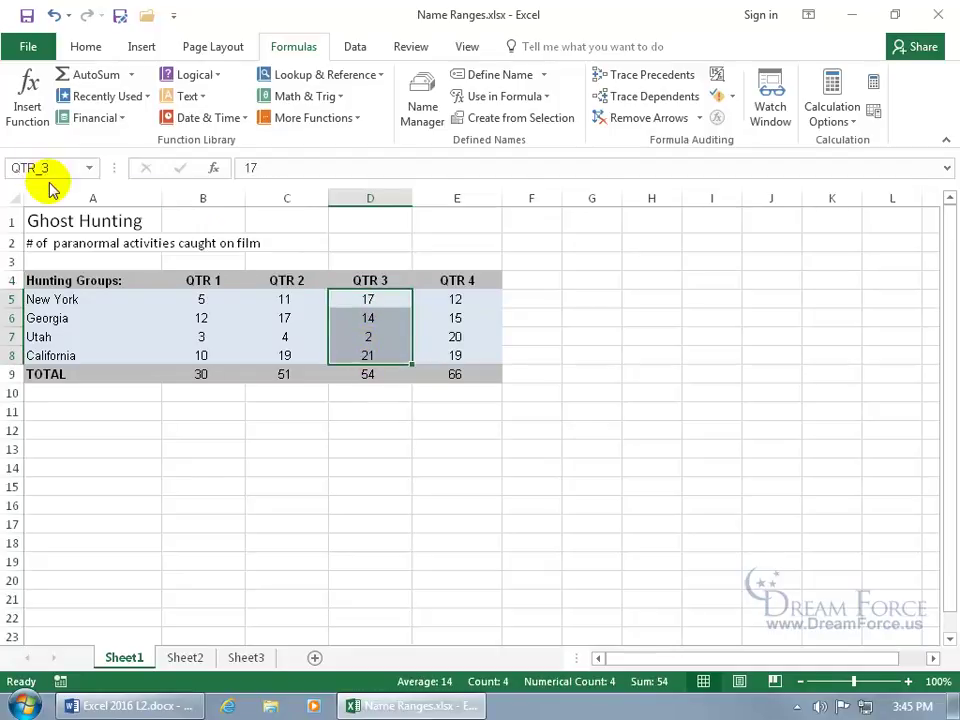
Create names for all four hunting groups' rows in A5:E8 from the left-column labels
{"action": "left_click", "coordinate": [70, 299]}
{"action": "left_click_drag", "start_coordinate": [128, 305], "coordinate": [445, 358]}
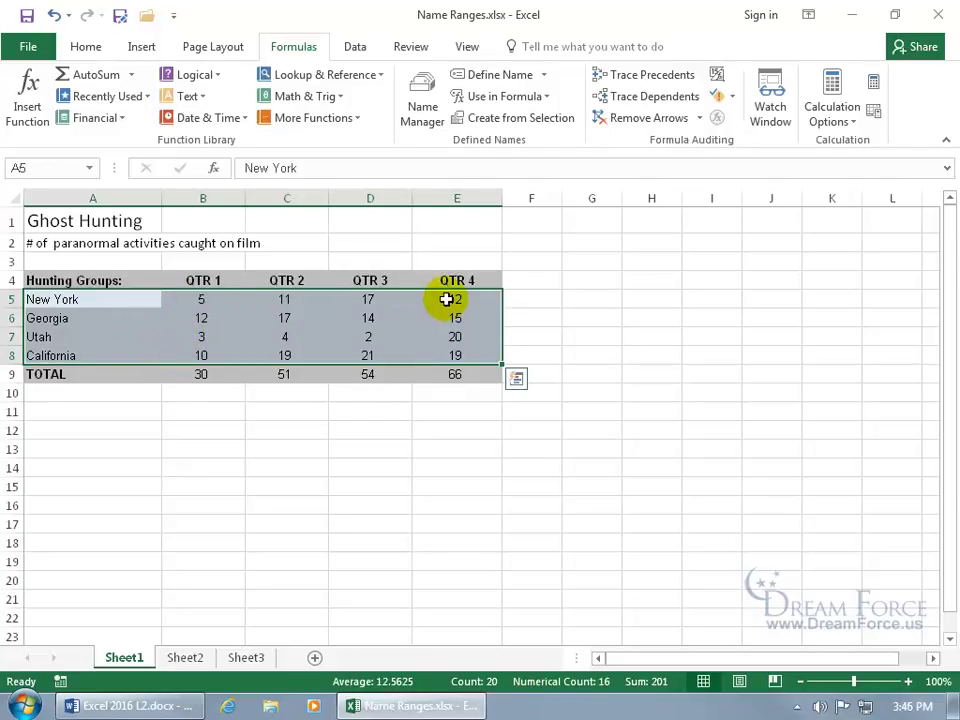
{"action": "left_click", "coordinate": [545, 120]}
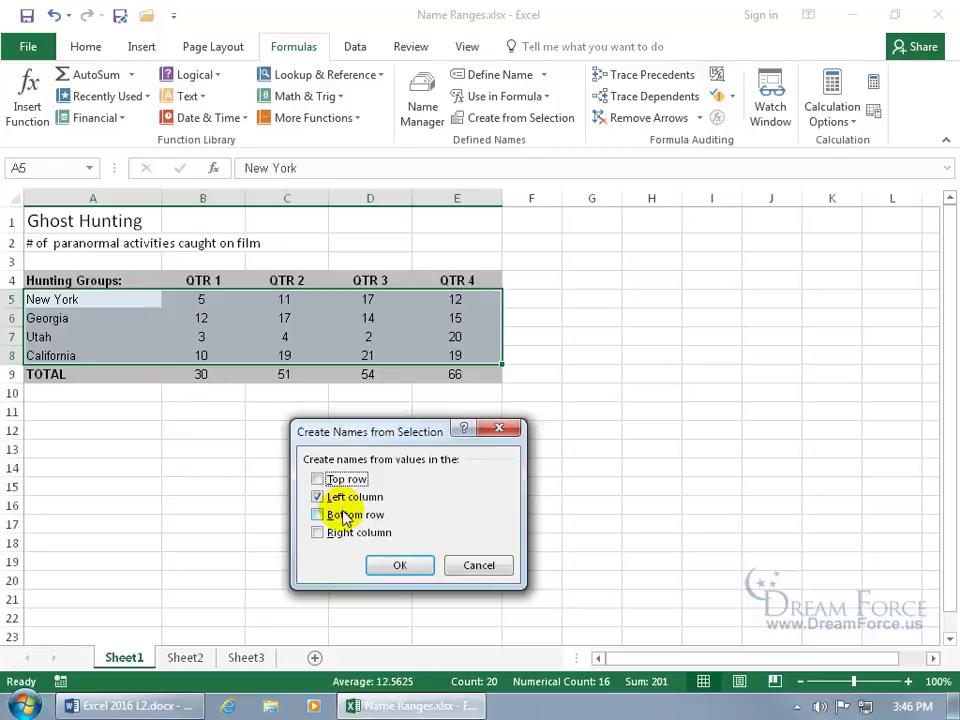
{"action": "left_click", "coordinate": [386, 565]}
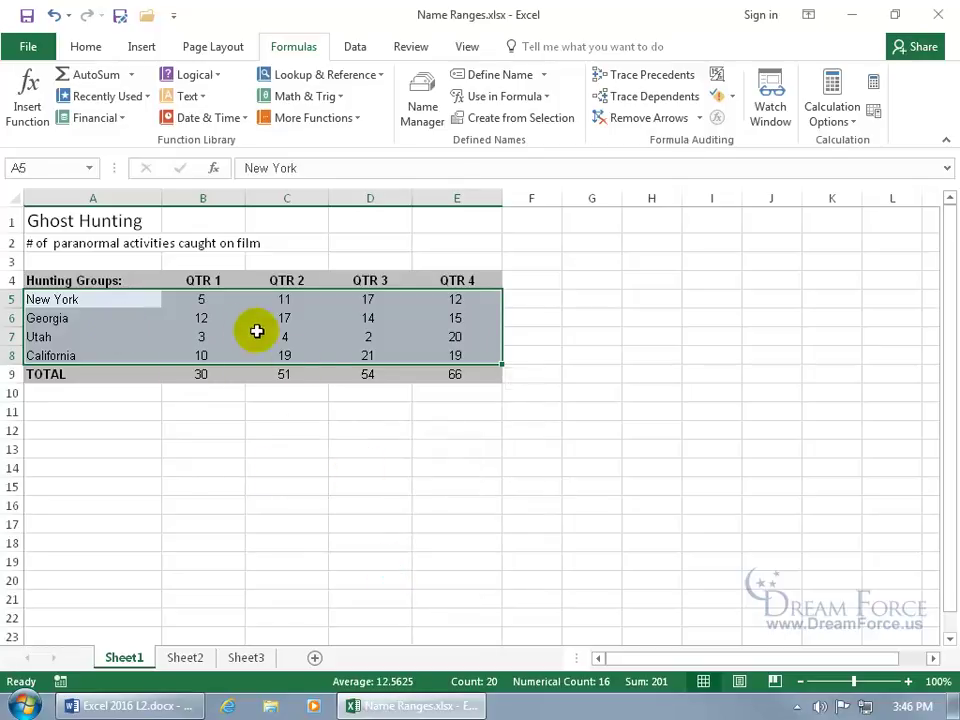
Select the New York figures in B5:E5 and the Georgia figures in B6:E6 to check their names
{"action": "left_click", "coordinate": [203, 299]}
{"action": "left_click_drag", "start_coordinate": [254, 298], "coordinate": [435, 300]}
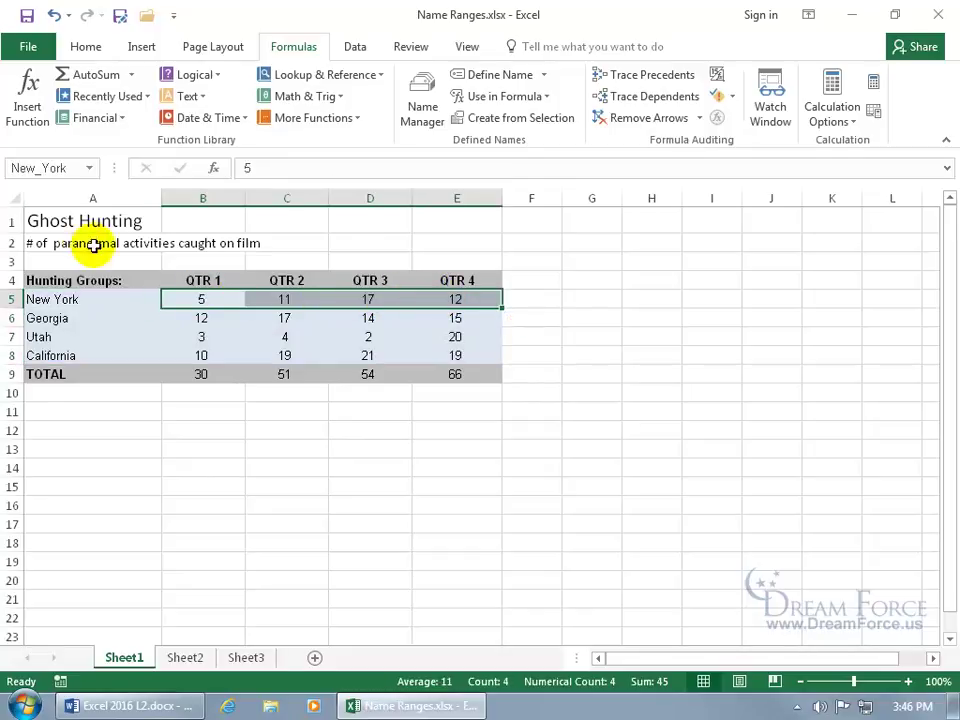
{"action": "left_click_drag", "start_coordinate": [199, 318], "coordinate": [450, 315]}
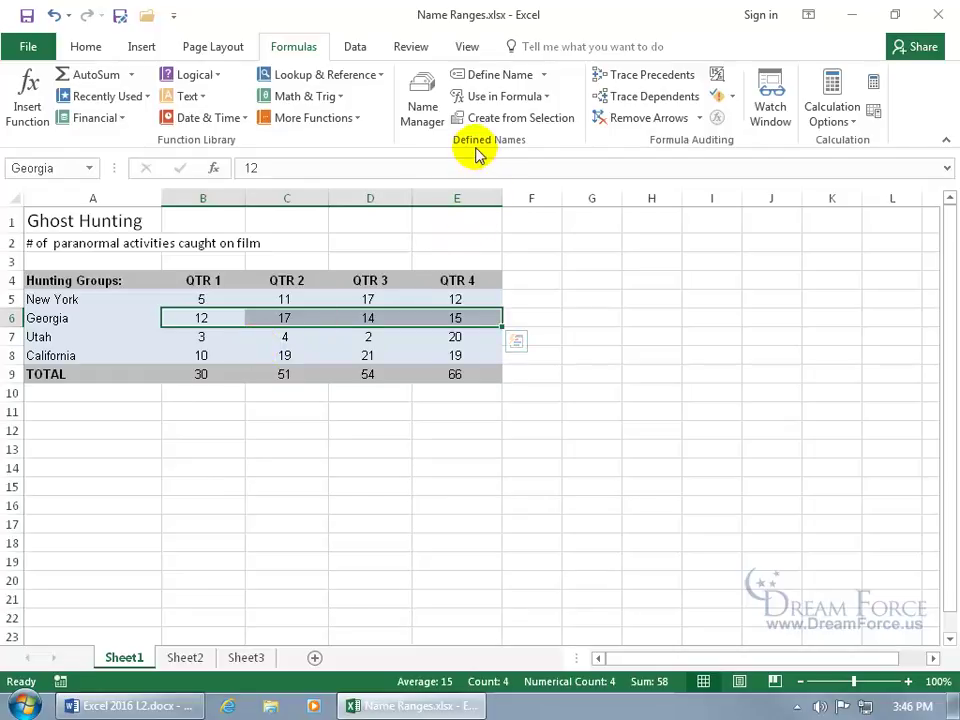
Open the California name for editing from the Name Manager, inspect its reference, and leave without changes
{"action": "left_click", "coordinate": [421, 108]}
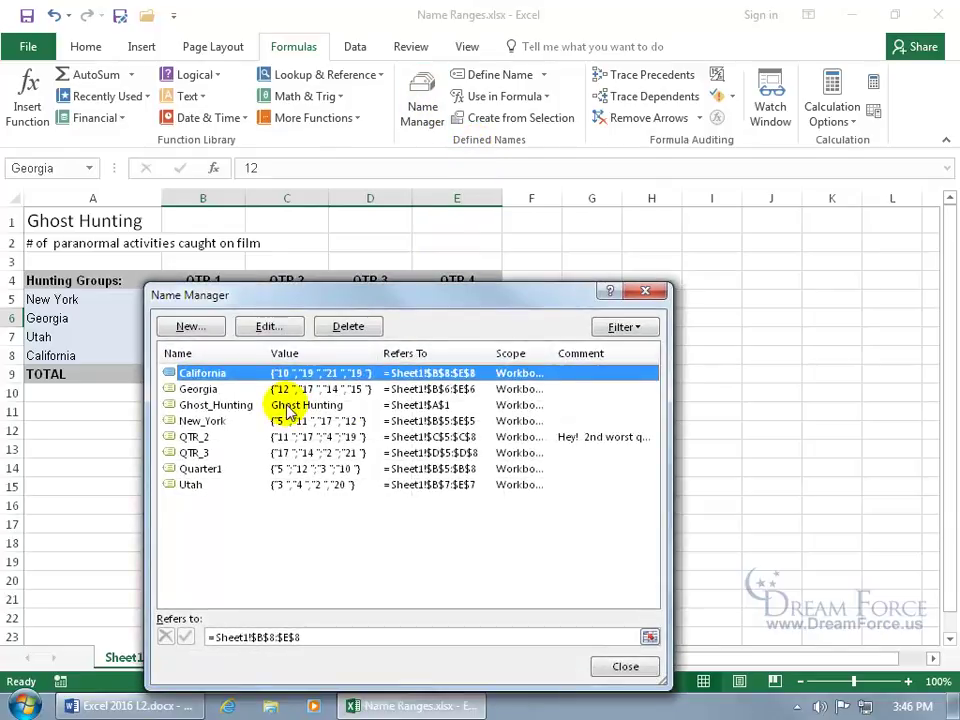
{"action": "left_click", "coordinate": [284, 331]}
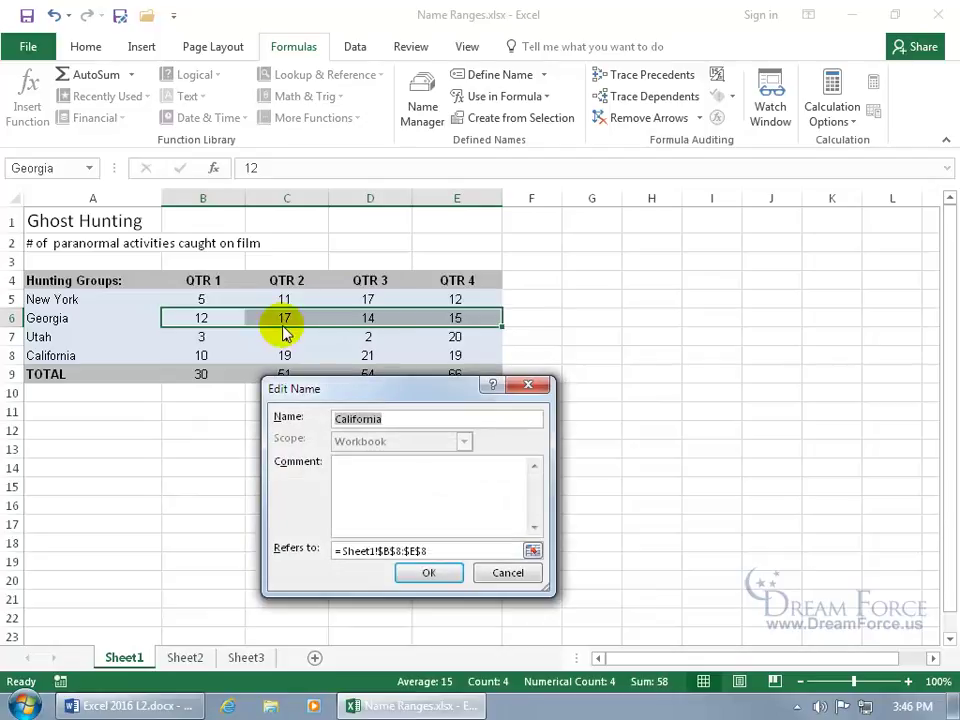
{"action": "left_click", "coordinate": [373, 549]}
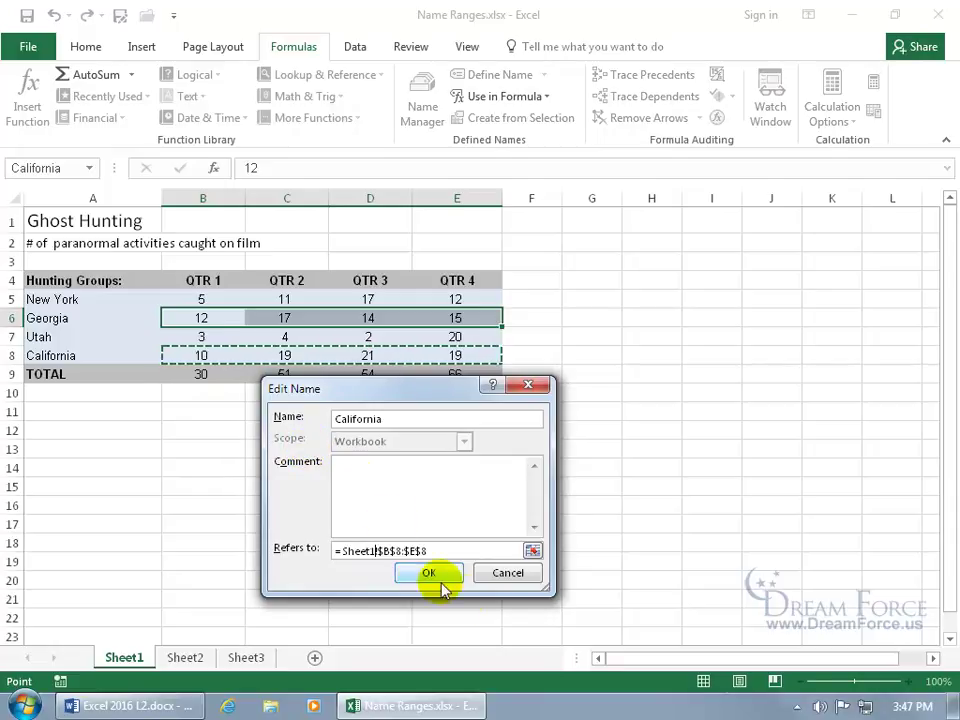
{"action": "left_click", "coordinate": [505, 573]}
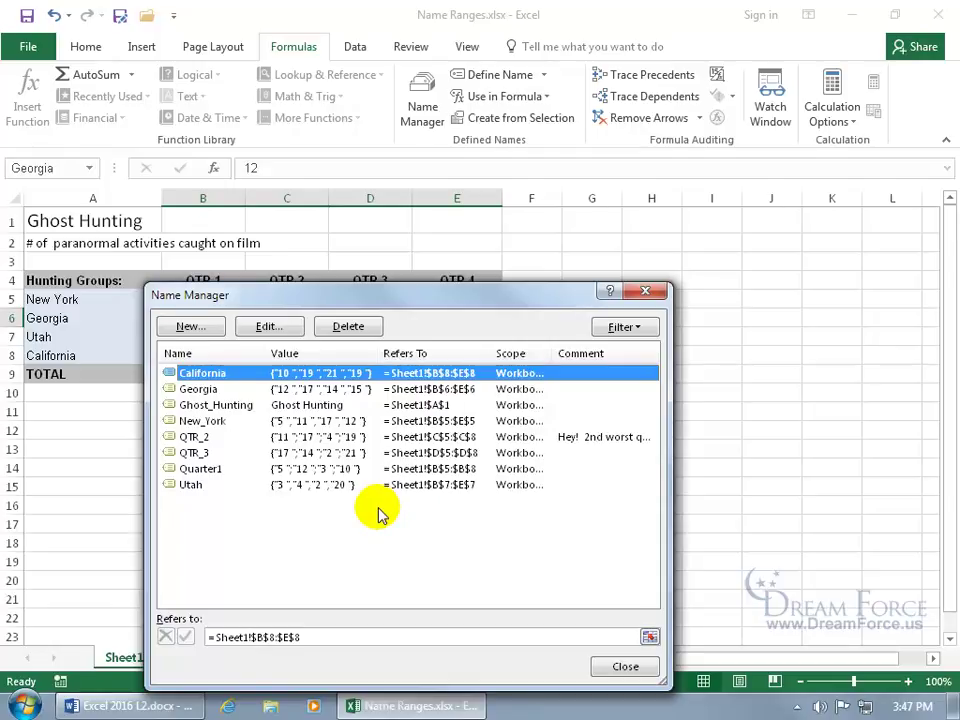
Delete the defined name QTR_3 in the Name Manager
{"action": "left_click", "coordinate": [340, 455]}
{"action": "left_click", "coordinate": [346, 326]}
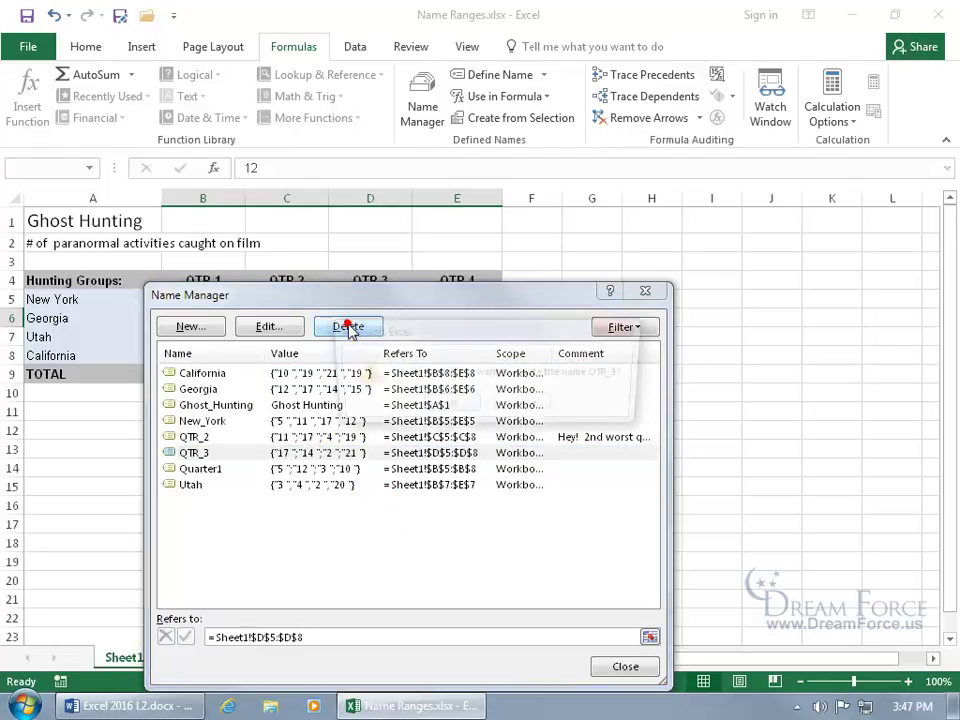
{"action": "left_click", "coordinate": [440, 407]}
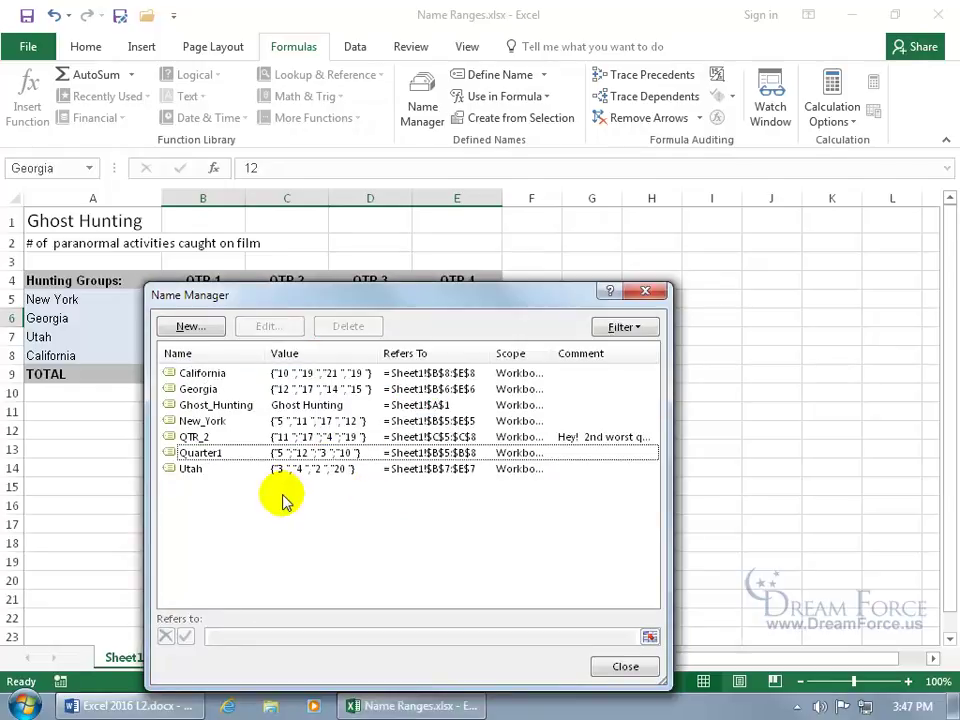
Open the QTR_2 name to read its full comment, cancel the edit, and close the Name Manager
{"action": "left_click", "coordinate": [586, 438]}
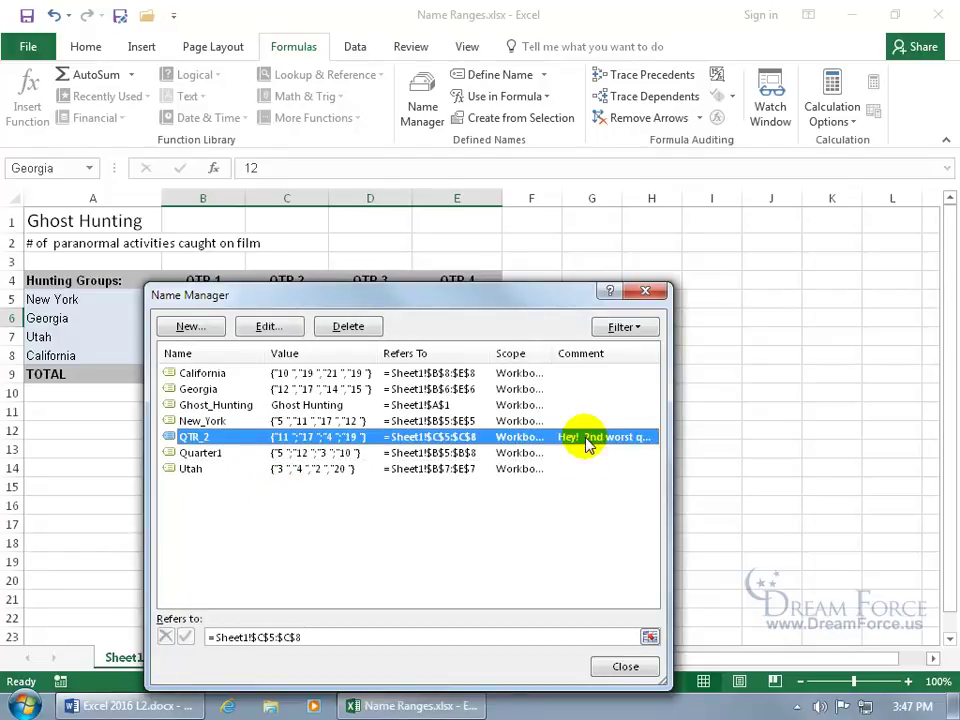
{"action": "left_click", "coordinate": [268, 326]}
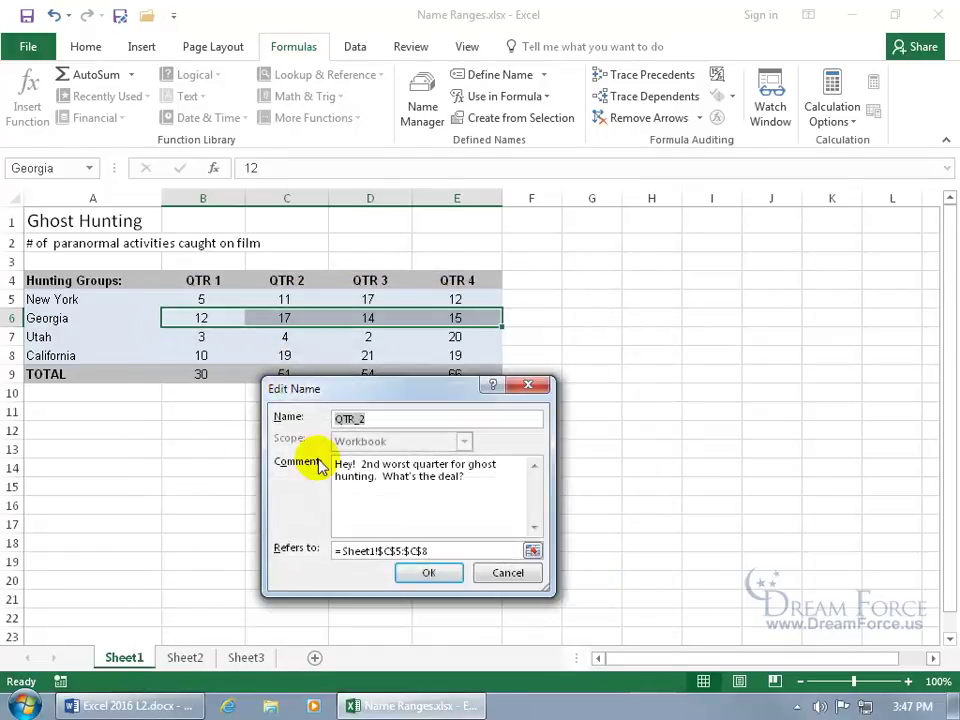
{"action": "left_click", "coordinate": [507, 573]}
{"action": "left_click", "coordinate": [627, 667]}
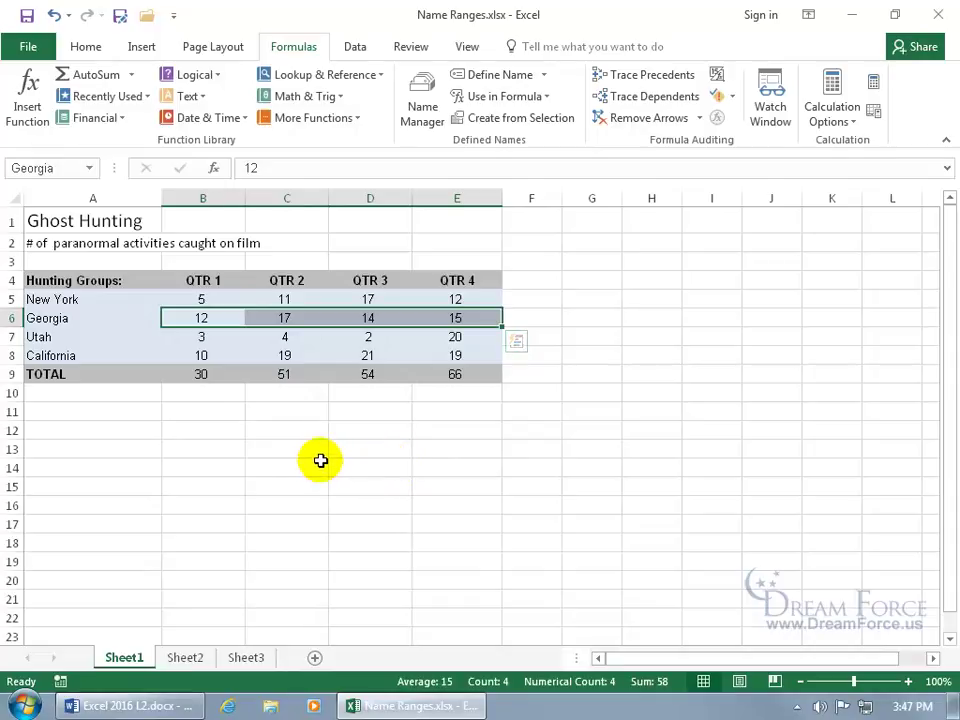
Enter =SUM(Quarter1) in cell B12, inserting the defined name with Use in Formula
{"action": "left_click", "coordinate": [229, 432]}
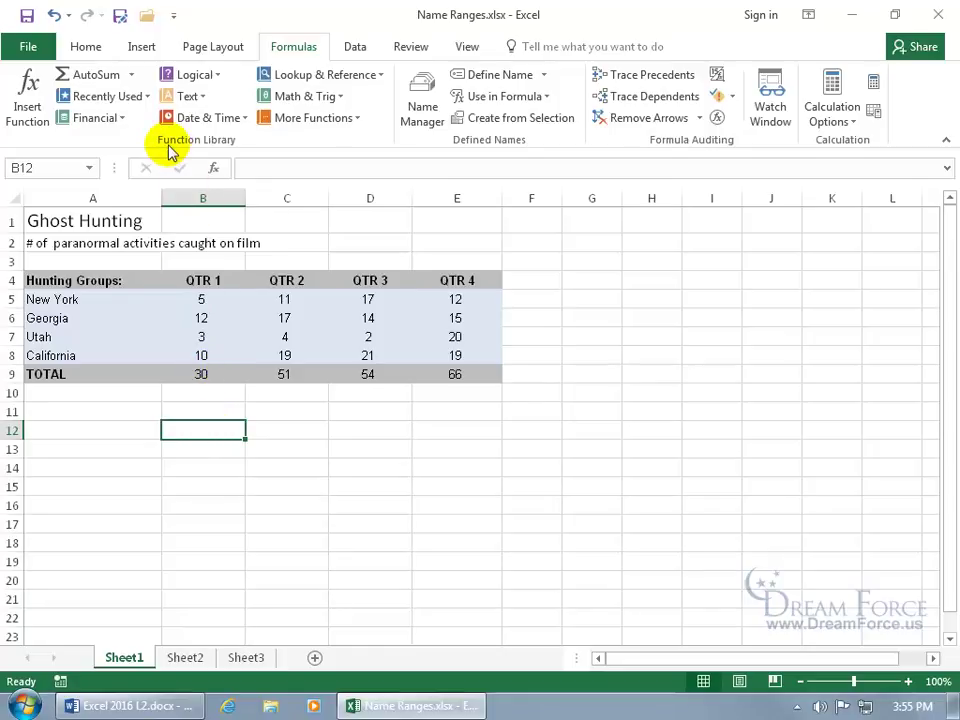
{"action": "left_click", "coordinate": [96, 79]}
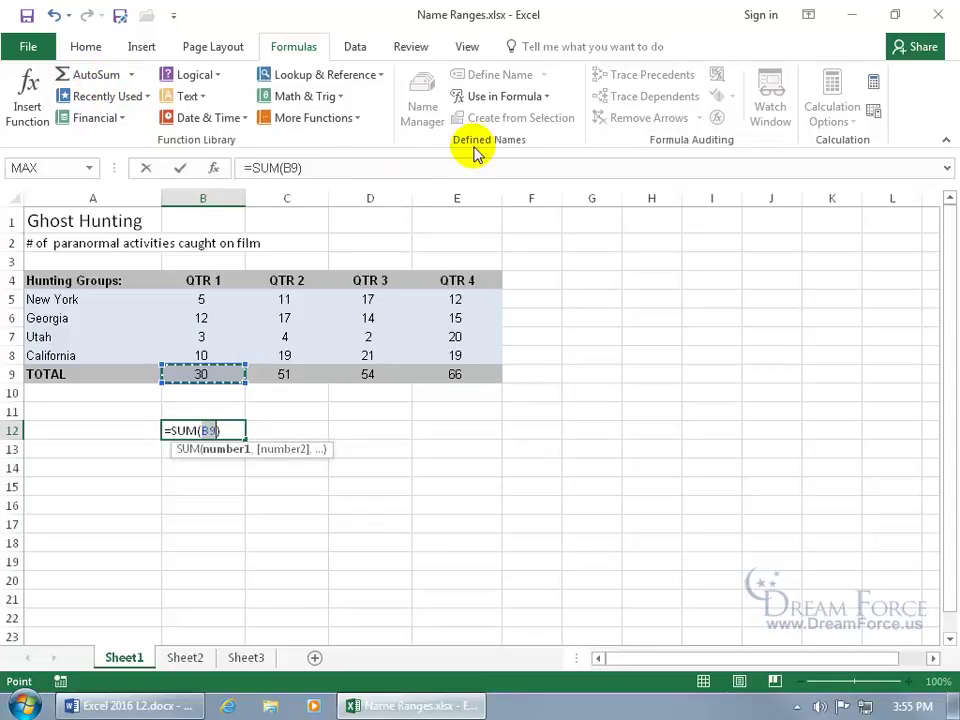
{"action": "left_click", "coordinate": [540, 99]}
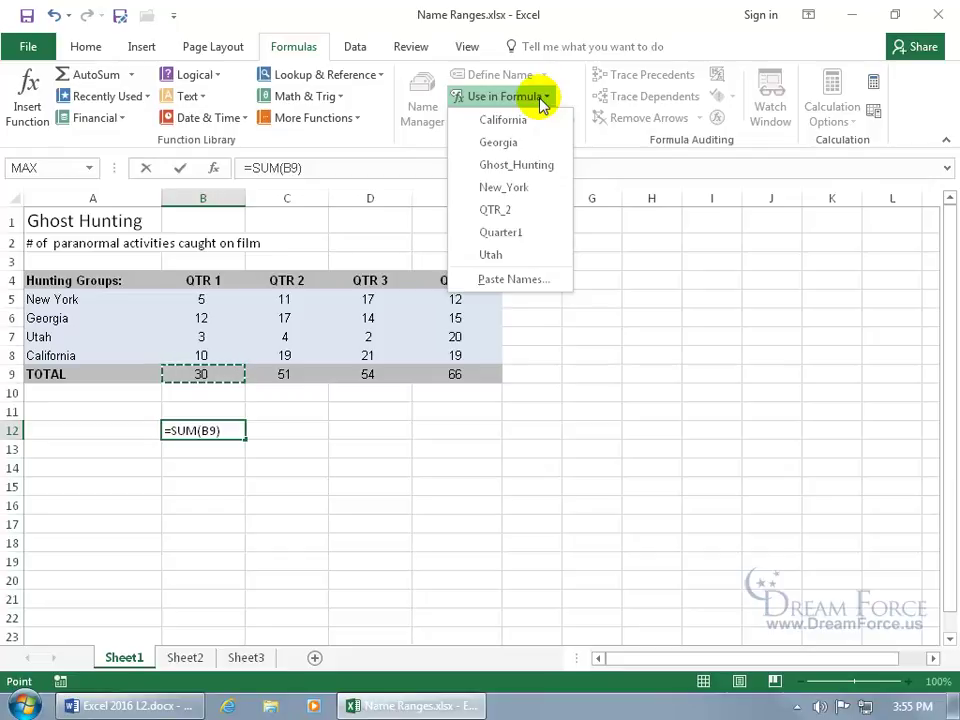
{"action": "left_click", "coordinate": [513, 231]}
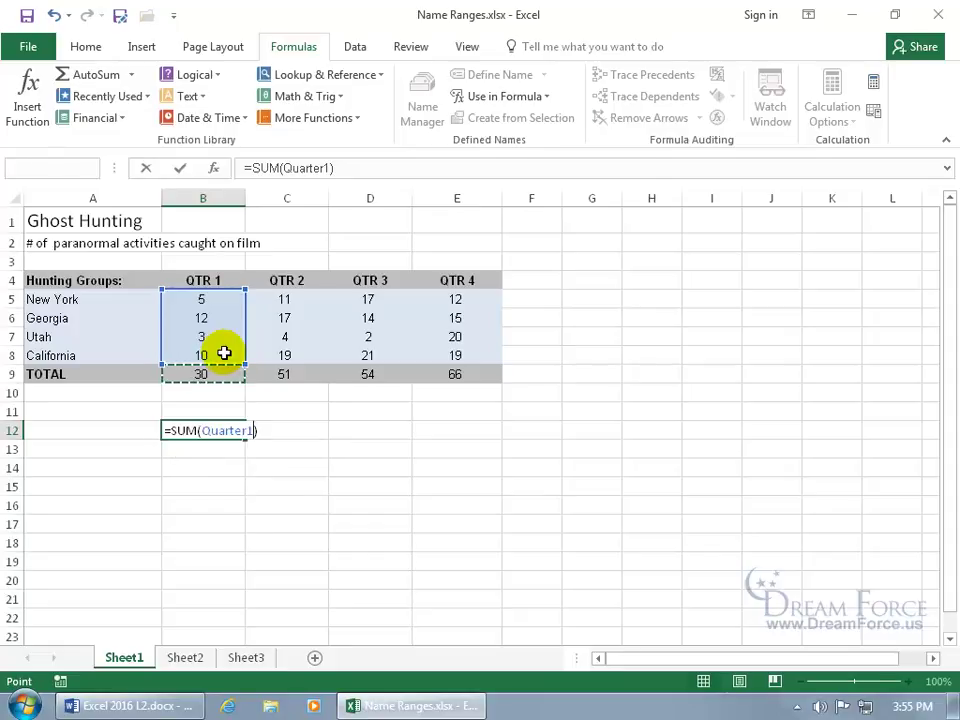
{"action": "key", "text": "Return"}
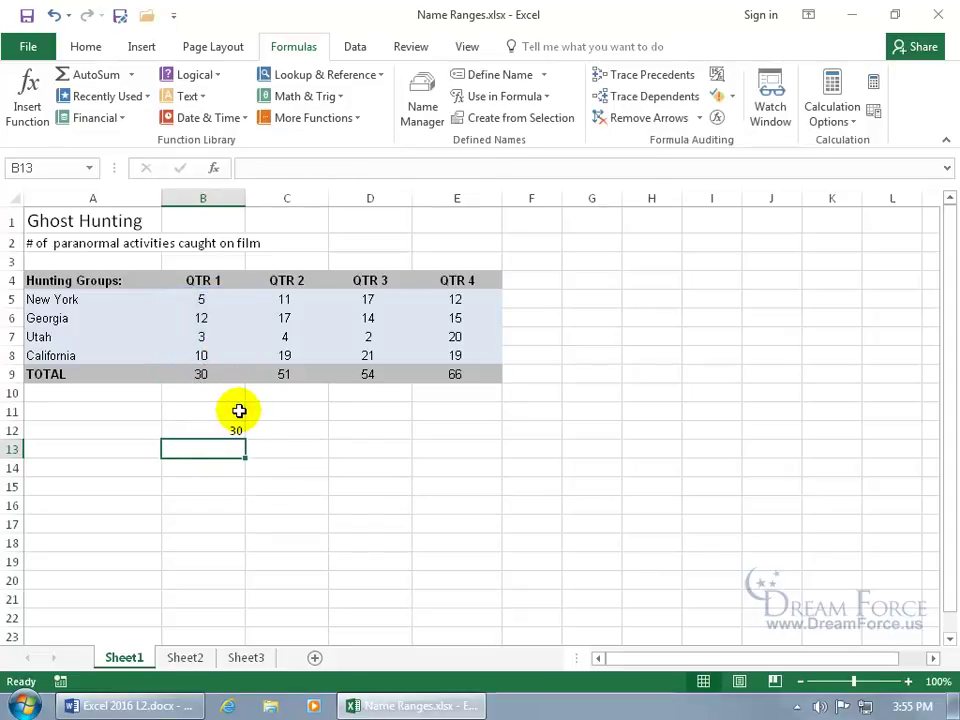
Enter a SUM formula in cell C12 that totals the defined name QTR_2
{"action": "left_click", "coordinate": [283, 428]}
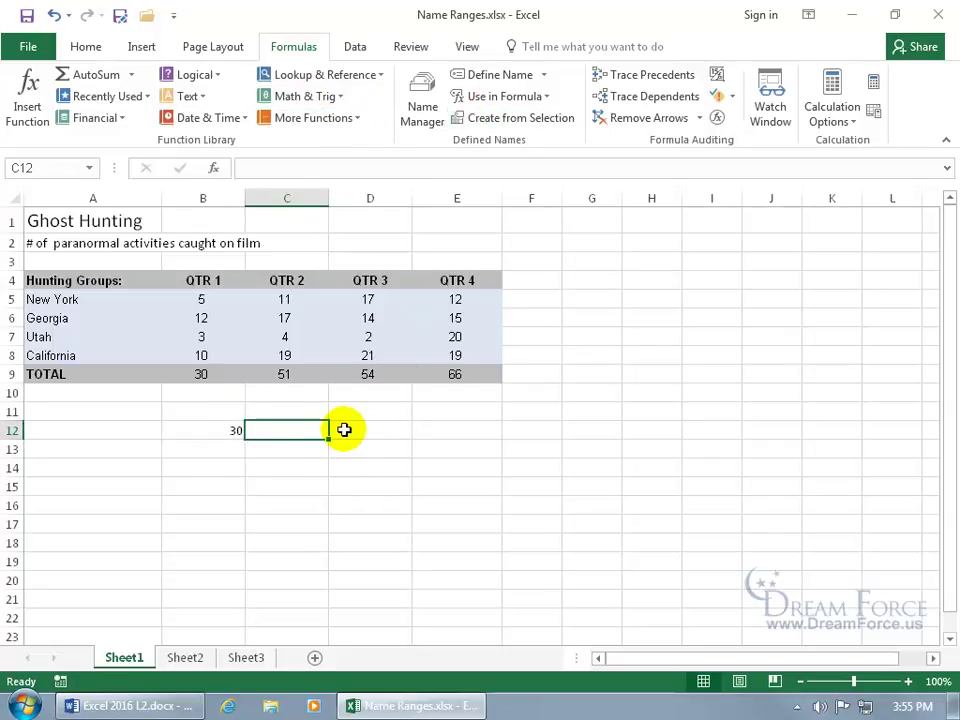
{"action": "type", "text": "=sum"}
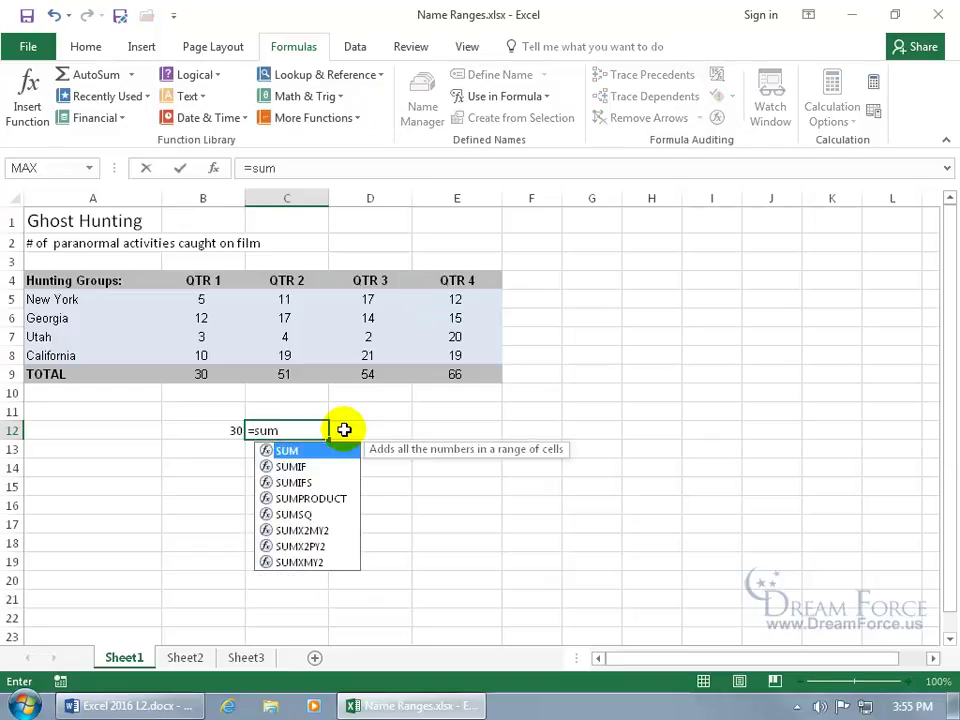
{"action": "key", "text": "Tab"}
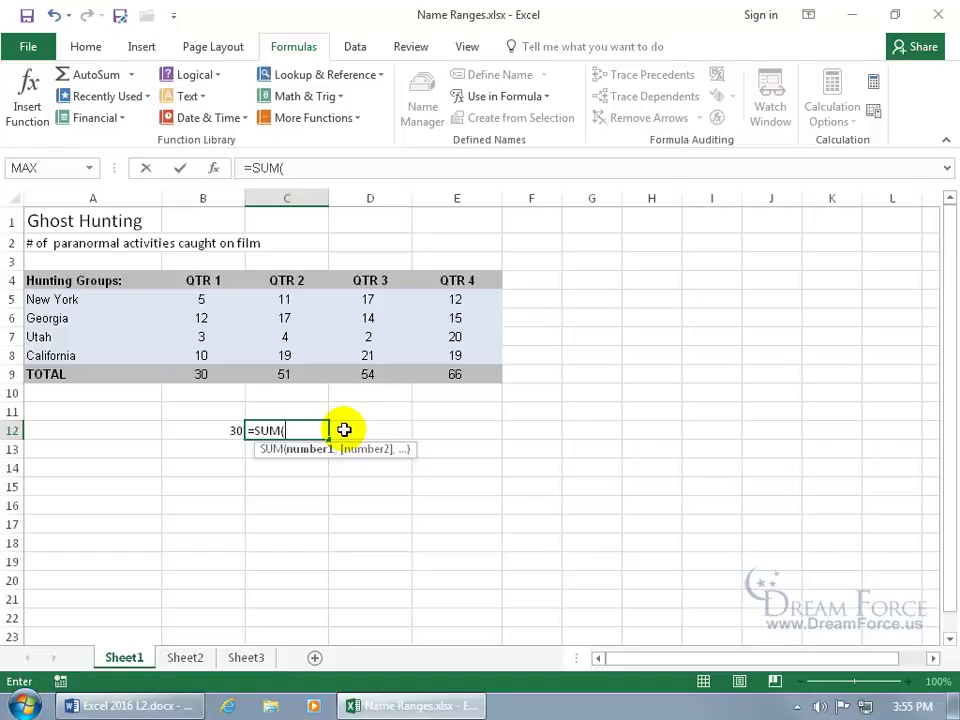
{"action": "type", "text": "q"}
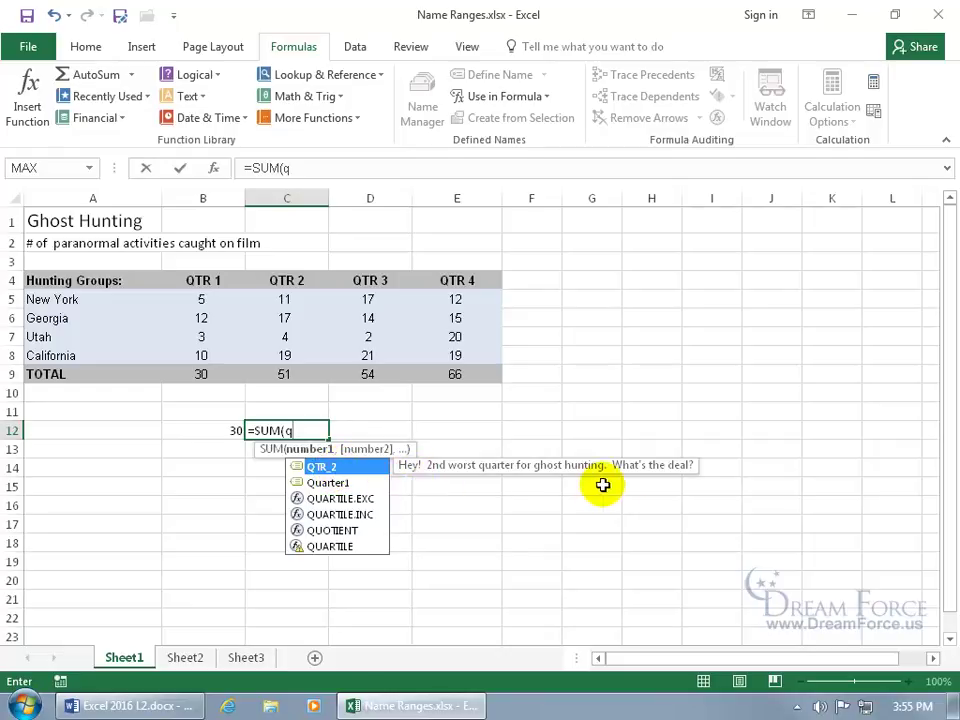
{"action": "double_click", "coordinate": [349, 467]}
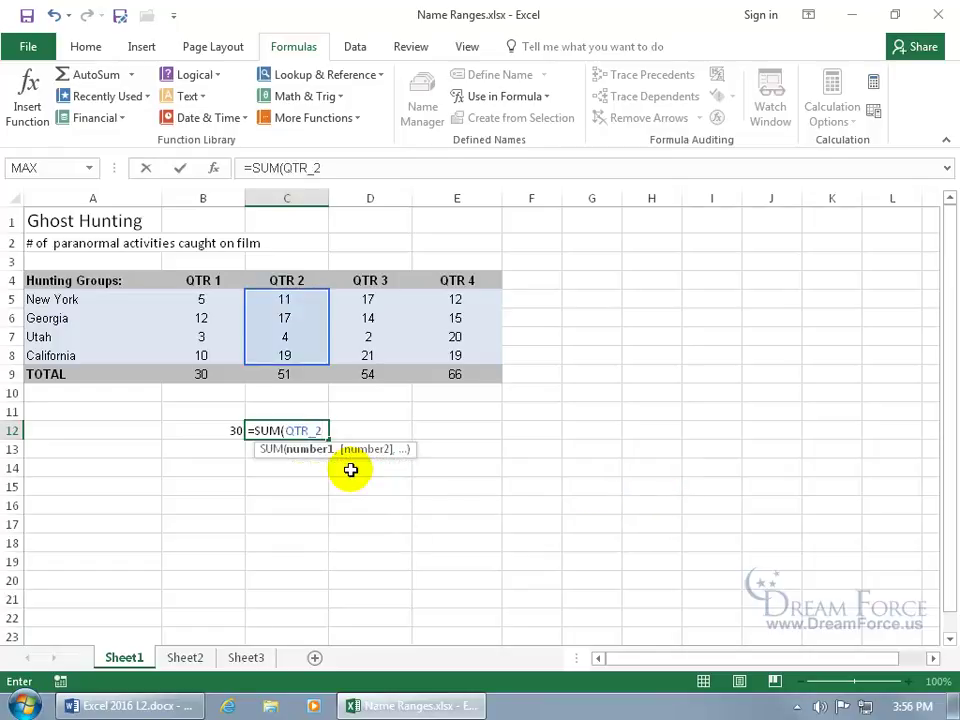
{"action": "key", "text": "Return"}
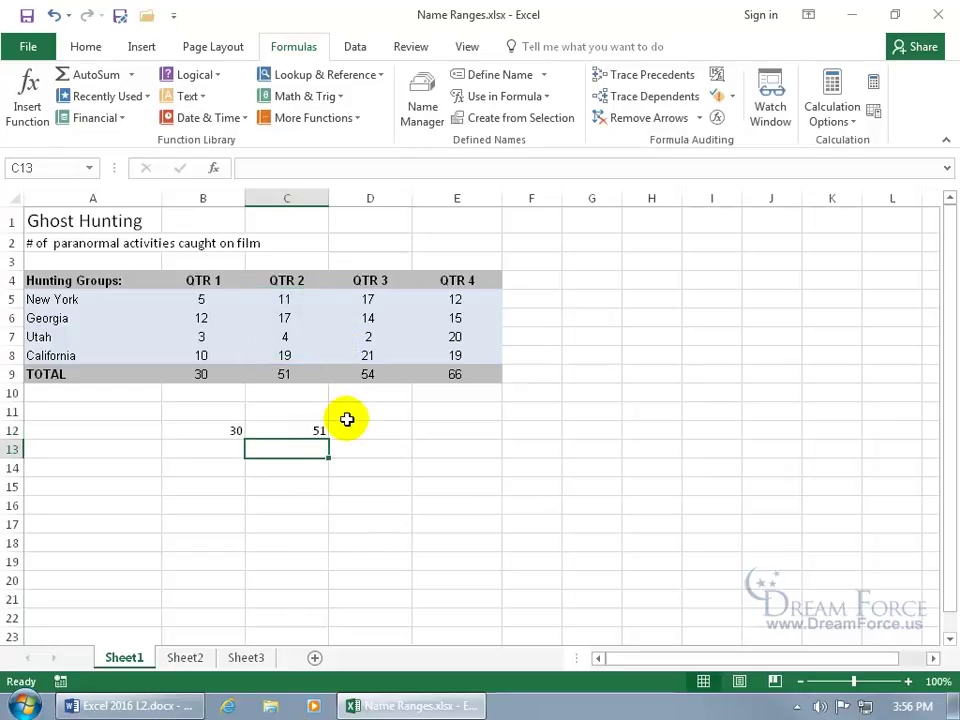
Replace the defined name in cell C12's SUM formula with the cell range C5:C8, then reselect the cell
{"action": "left_click", "coordinate": [315, 428]}
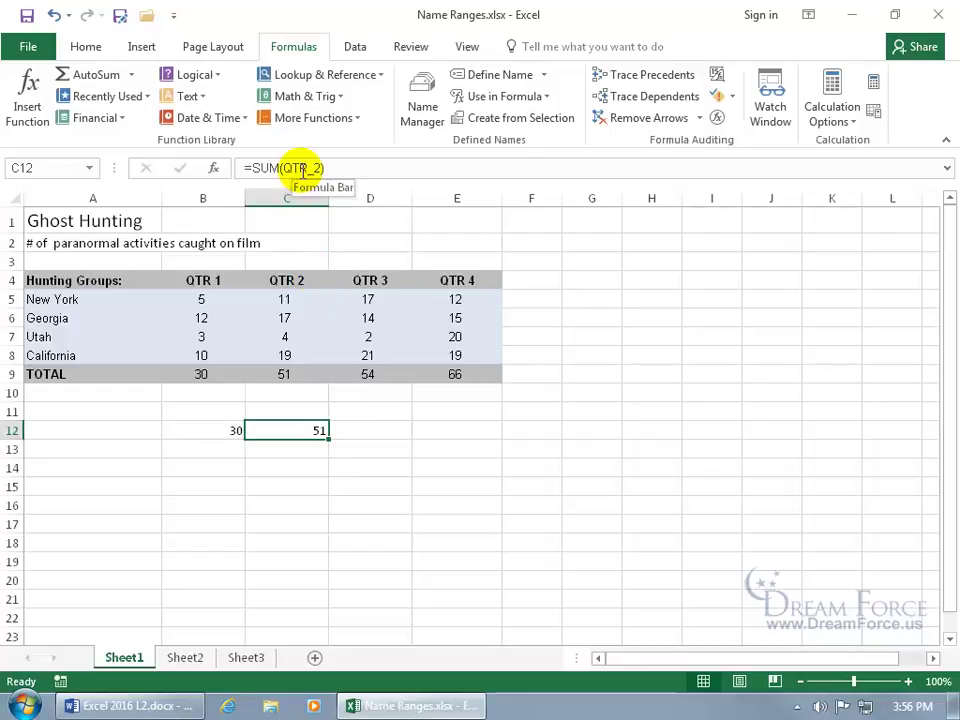
{"action": "double_click", "coordinate": [300, 428]}
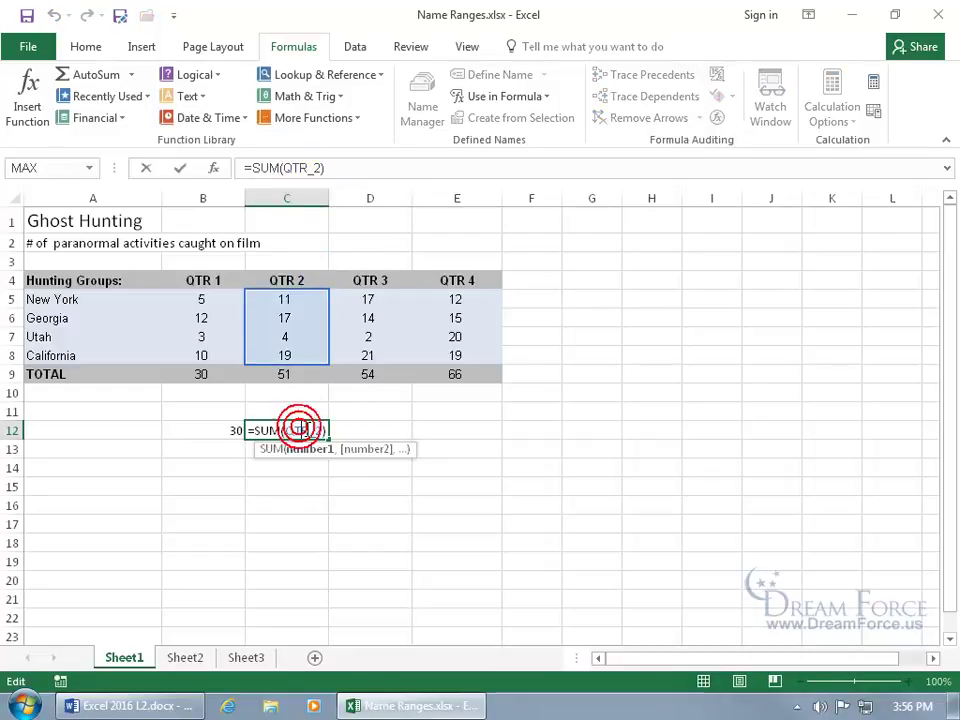
{"action": "left_click_drag", "start_coordinate": [287, 430], "coordinate": [317, 432]}
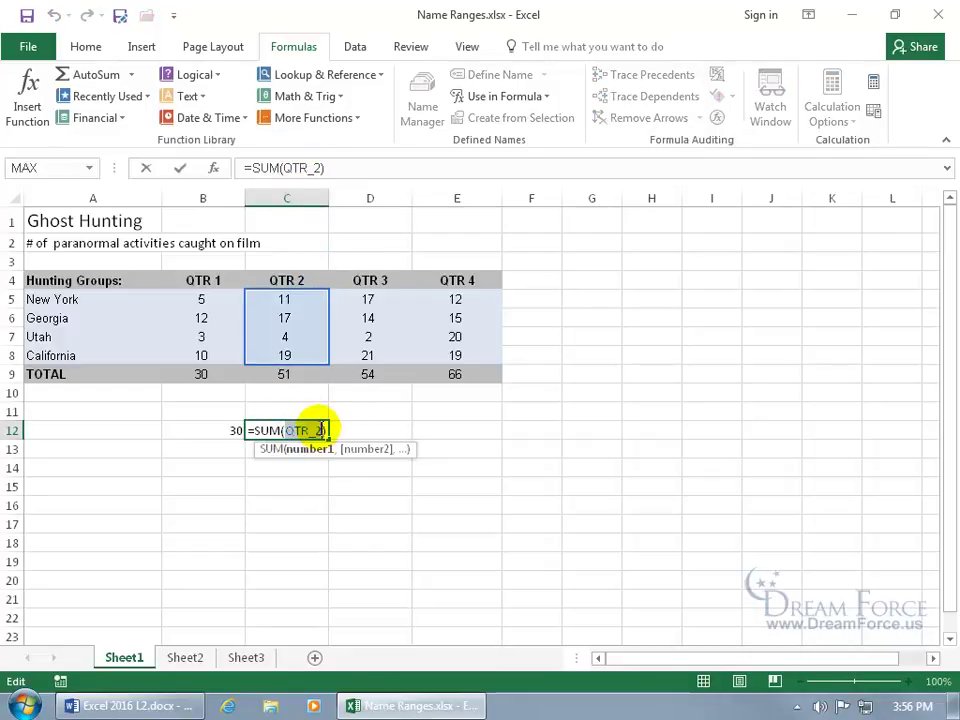
{"action": "type", "text": "c5"}
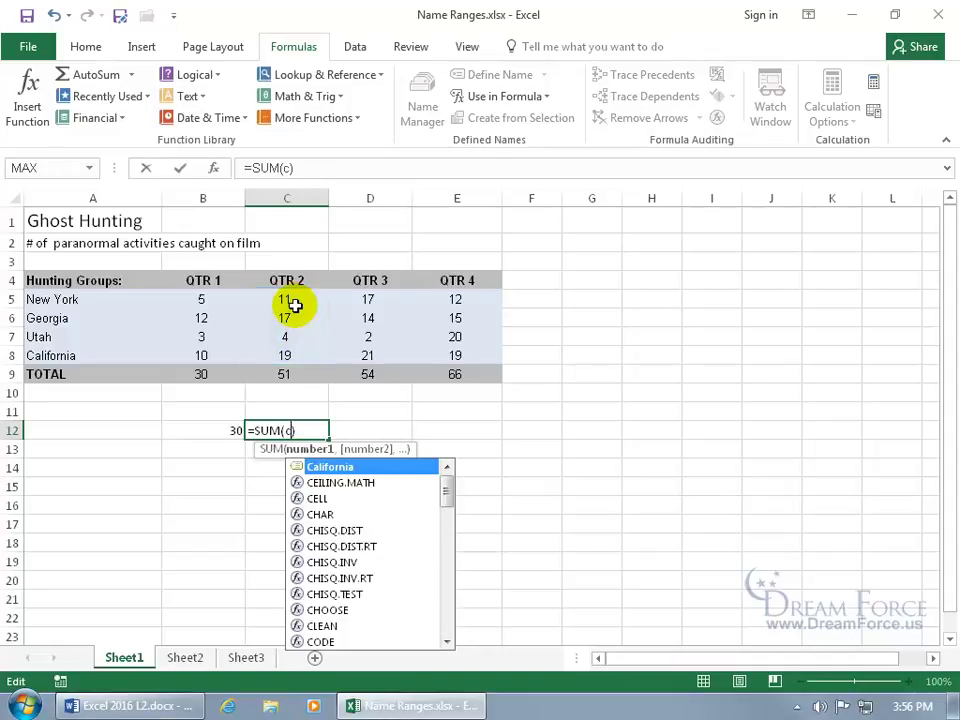
{"action": "type", "text": ":"}
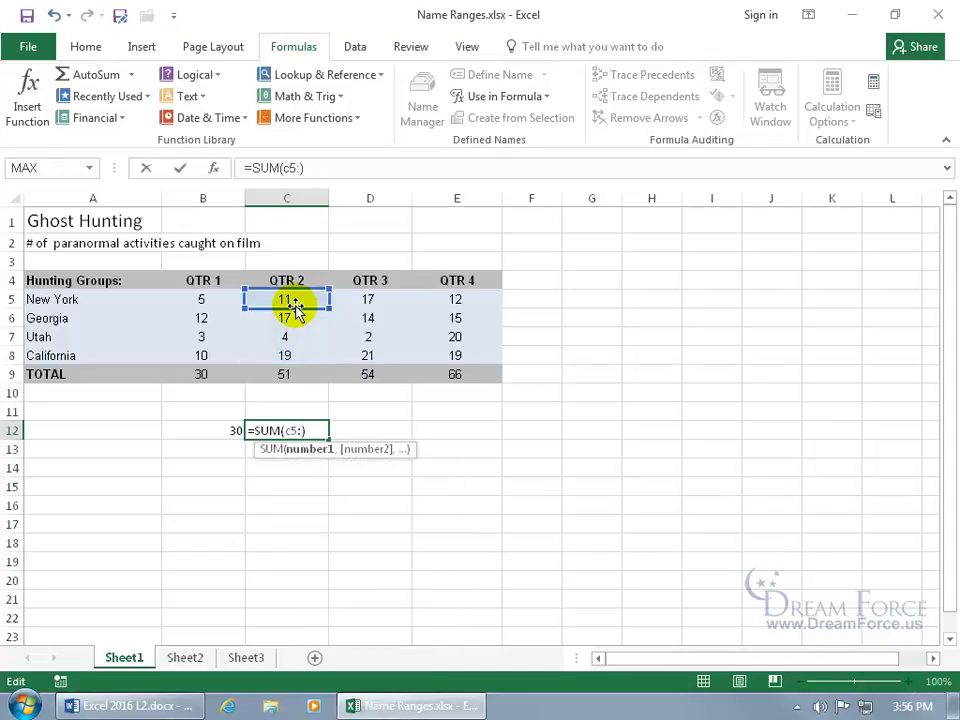
{"action": "type", "text": "c8"}
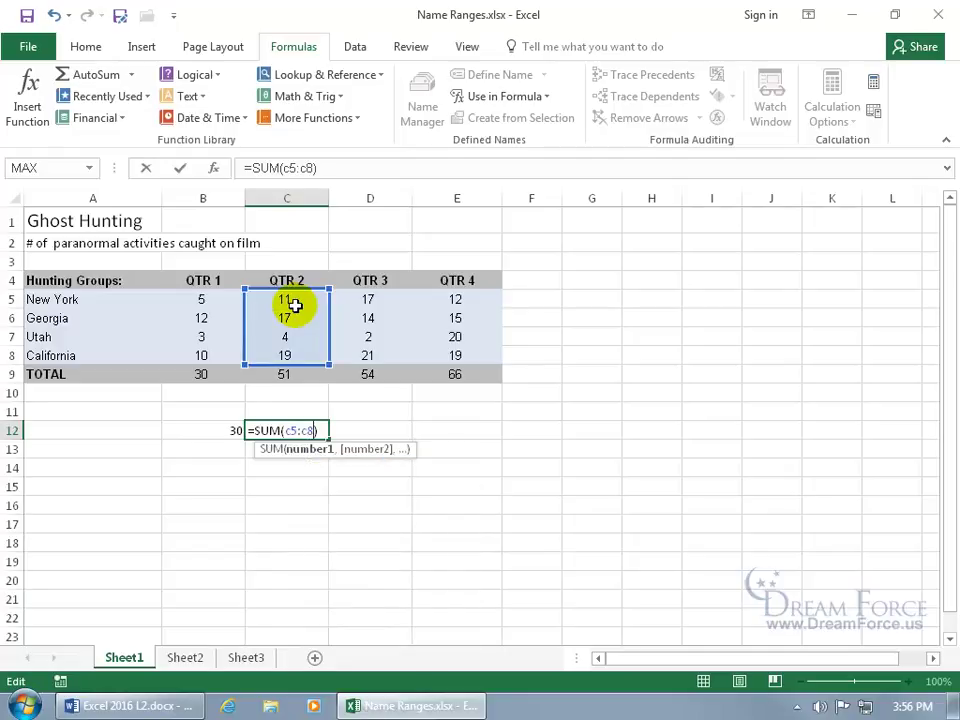
{"action": "key", "text": "Return"}
{"action": "key", "text": "Return"}
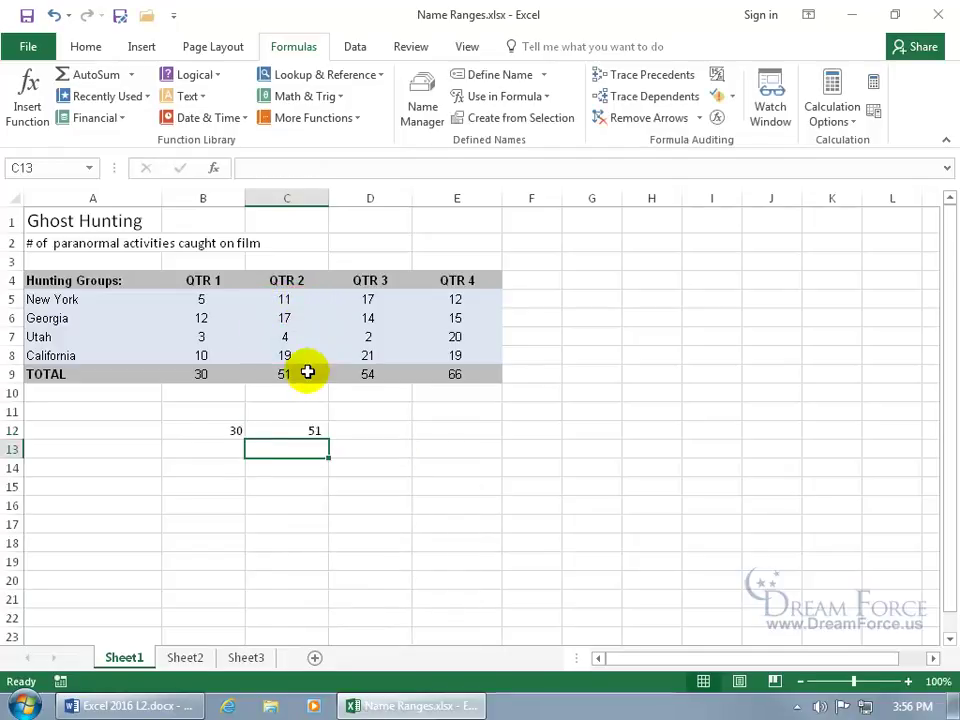
{"action": "left_click", "coordinate": [311, 430]}
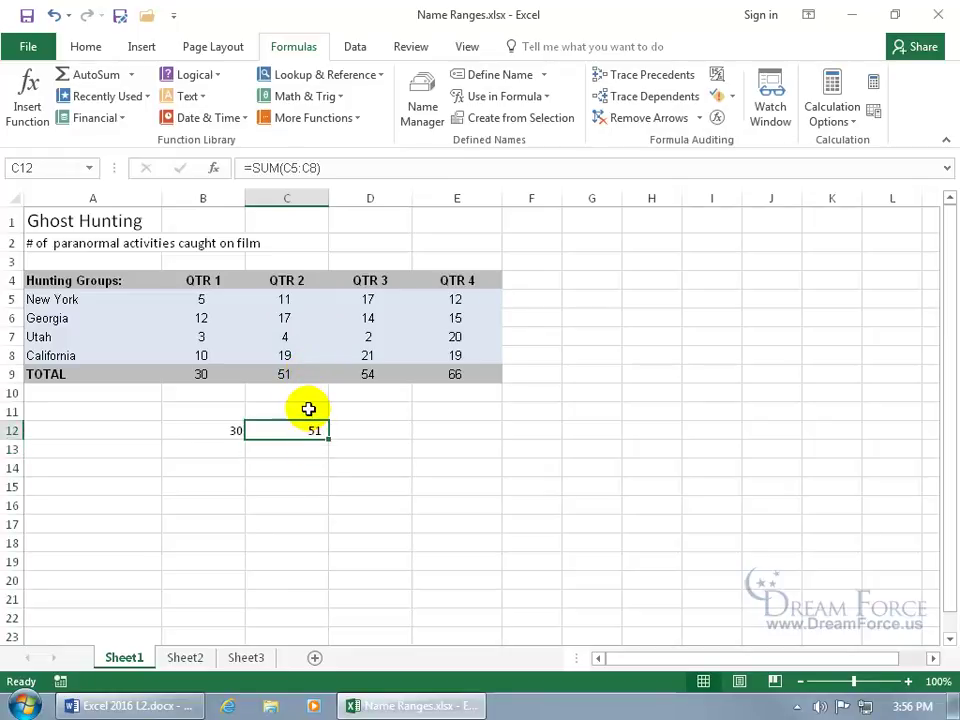